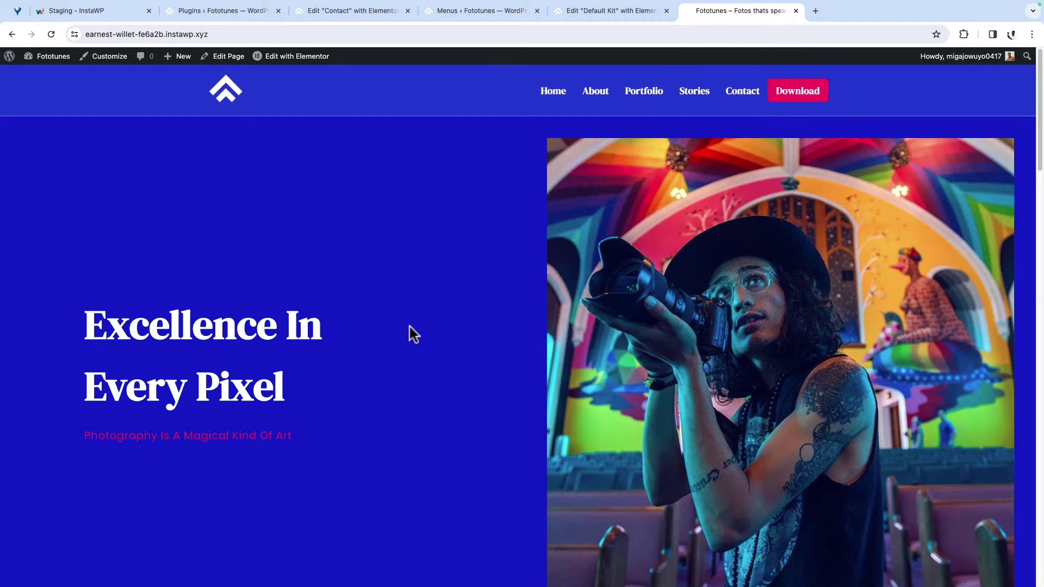
Step: Tour the Fototunes site's About and Stories sections and the Contact page
{"action": "left_click", "coordinate": [597, 93]}
{"action": "left_click", "coordinate": [549, 94]}
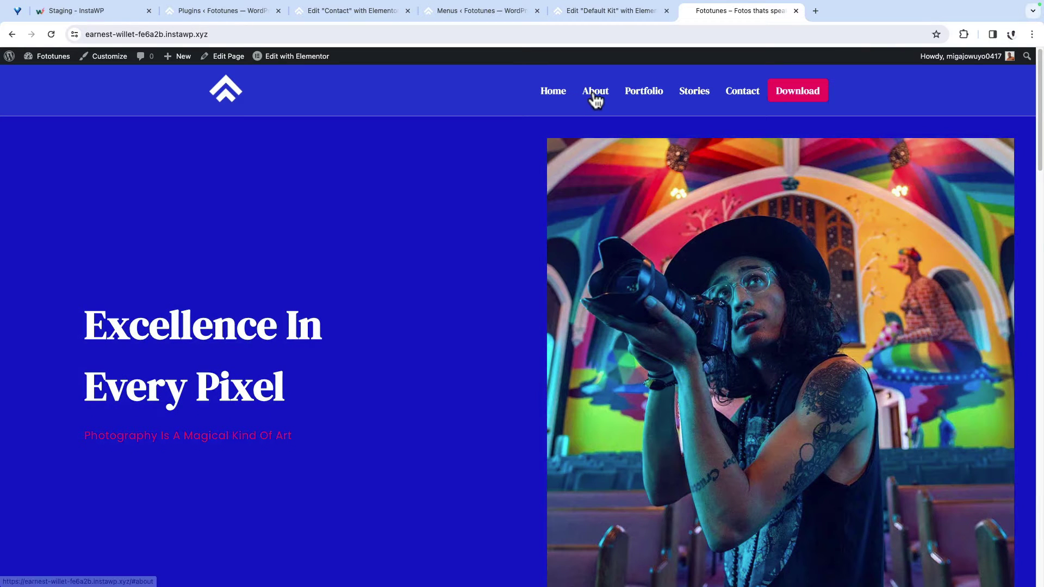
{"action": "left_click", "coordinate": [595, 95]}
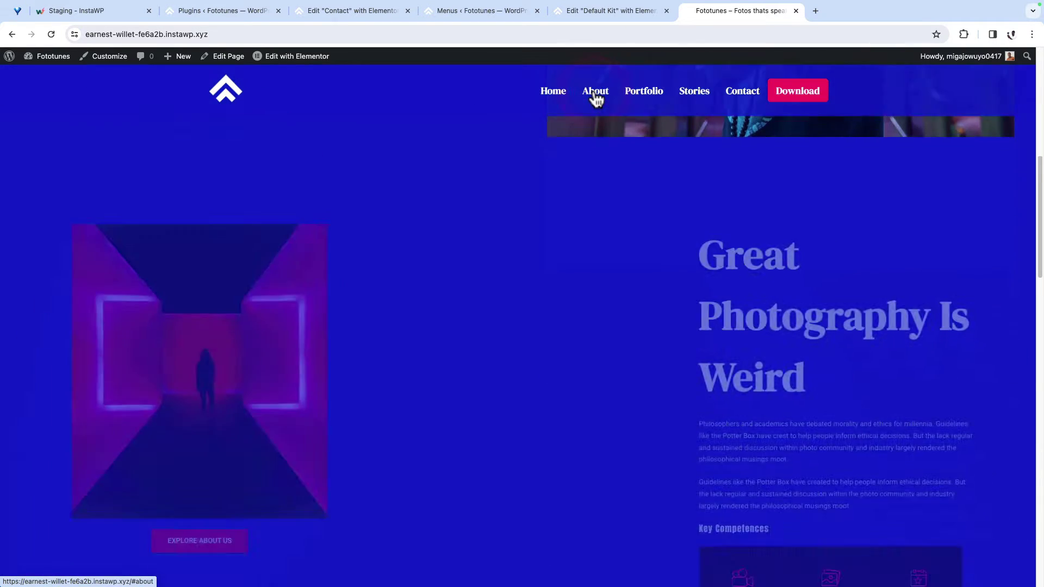
{"action": "scroll", "coordinate": [563, 293], "scroll_direction": "down", "scroll_amount": 8}
{"action": "scroll", "coordinate": [630, 155], "scroll_direction": "down", "scroll_amount": 15}
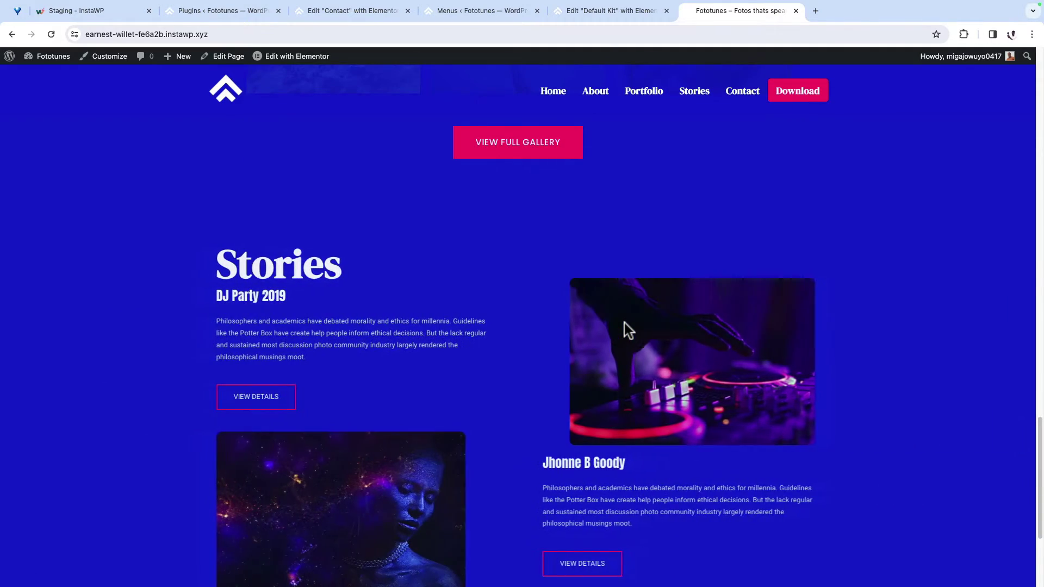
{"action": "left_click", "coordinate": [740, 97]}
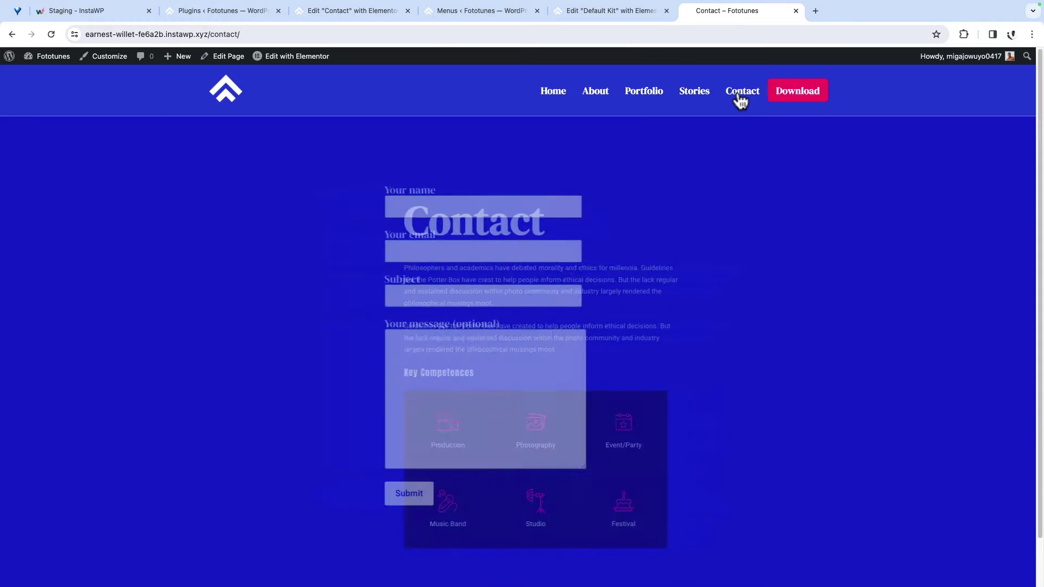
{"action": "scroll", "coordinate": [752, 266], "scroll_direction": "down", "scroll_amount": 2}
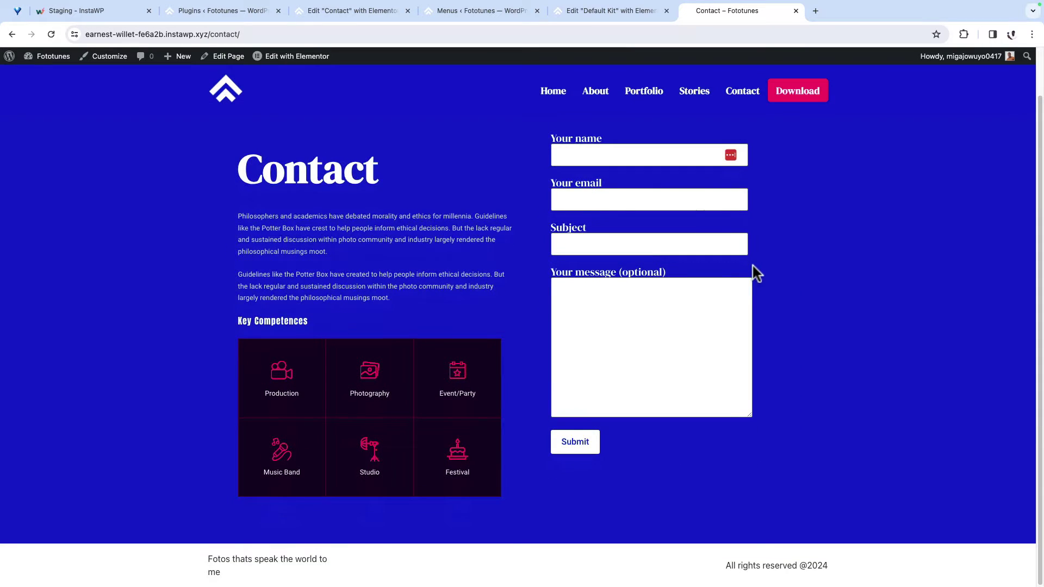
{"action": "scroll", "coordinate": [752, 266], "scroll_direction": "up", "scroll_amount": 2}
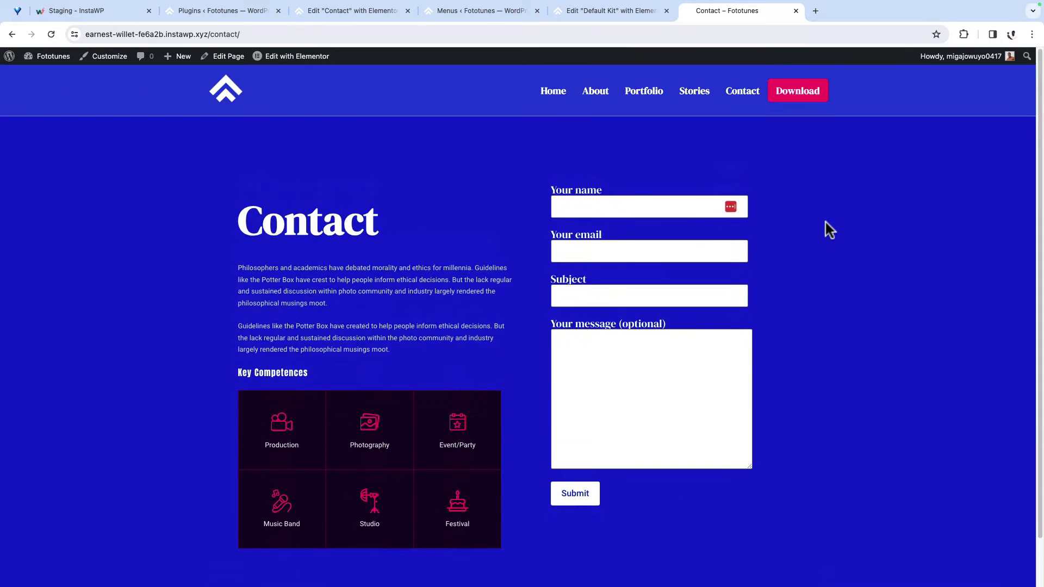
Step: Open the Download link's Gumroad store in a new tab and scroll through it
{"action": "left_click", "coordinate": [798, 91]}
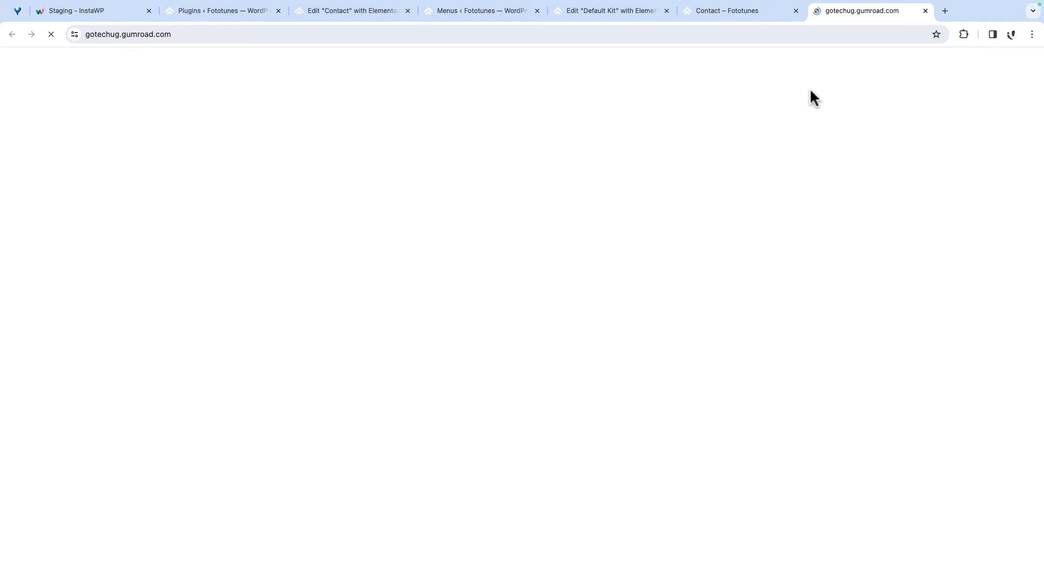
{"action": "left_click", "coordinate": [925, 10]}
{"action": "left_click", "coordinate": [788, 92]}
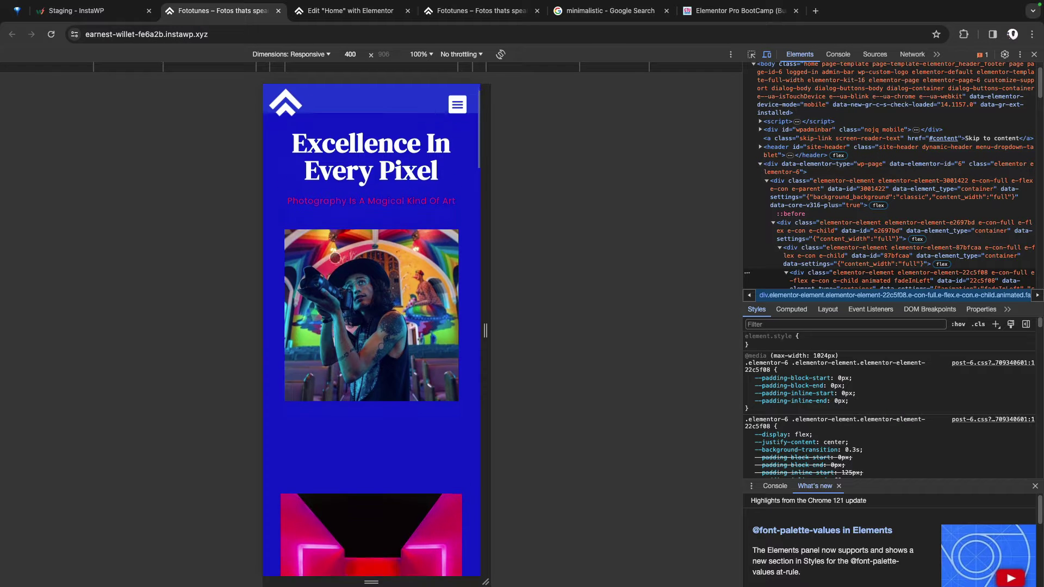
{"action": "scroll", "coordinate": [335, 258], "scroll_direction": "down", "scroll_amount": 5}
{"action": "scroll", "coordinate": [335, 258], "scroll_direction": "down", "scroll_amount": 10}
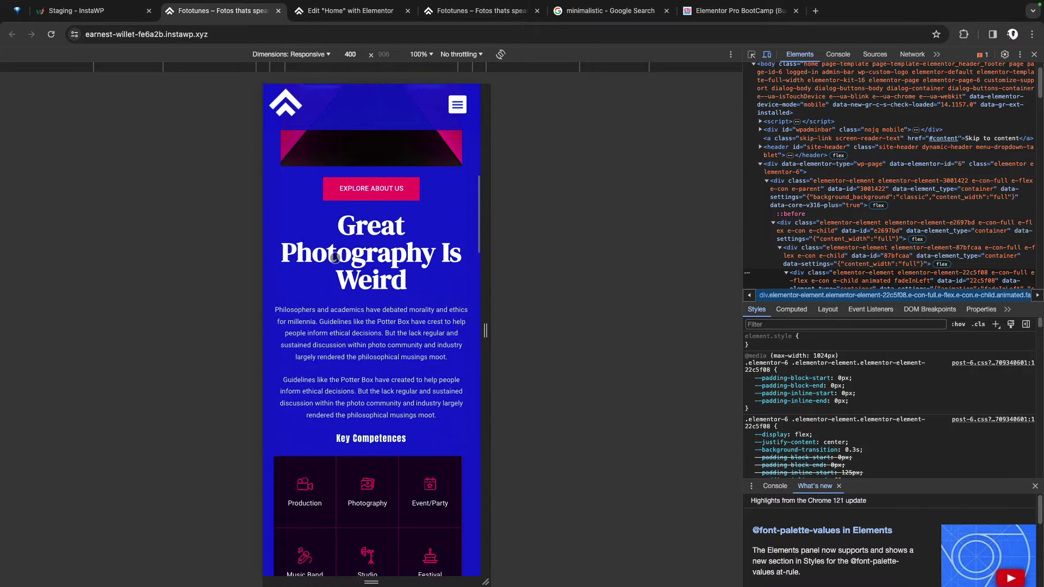
Step: Scroll down through the mobile preview of the Fototunes homepage
{"action": "scroll", "coordinate": [335, 257], "scroll_direction": "down", "scroll_amount": 5}
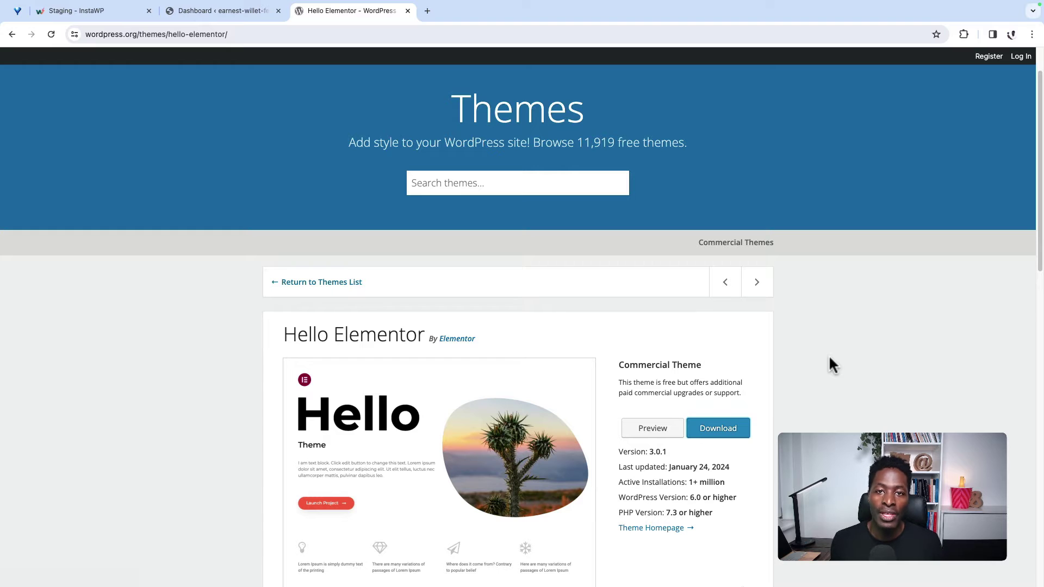
{"action": "scroll", "coordinate": [832, 380], "scroll_direction": "up", "scroll_amount": 2}
{"action": "scroll", "coordinate": [839, 413], "scroll_direction": "down", "scroll_amount": 3}
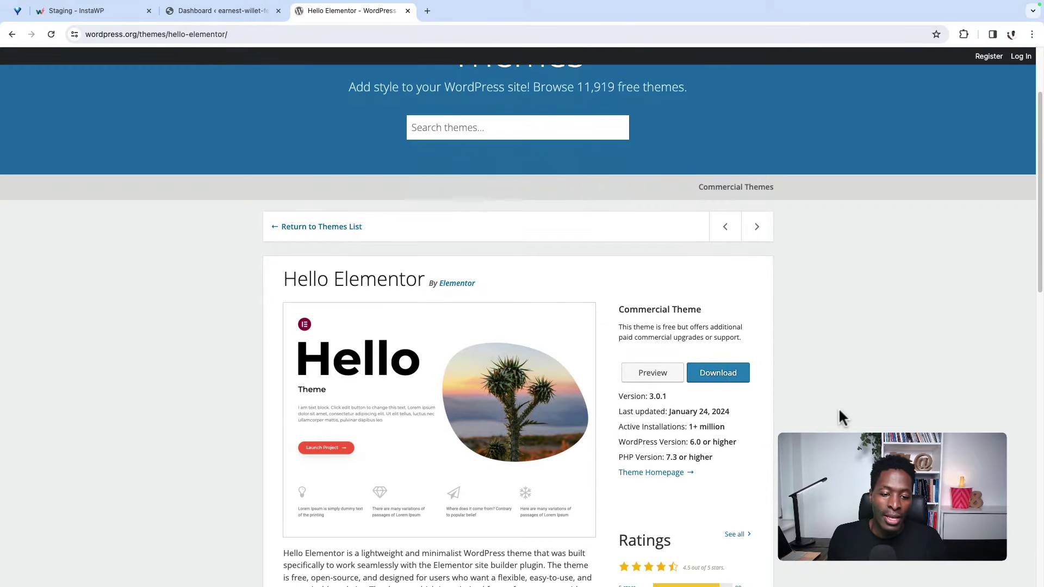
{"action": "scroll", "coordinate": [840, 416], "scroll_direction": "down", "scroll_amount": 1}
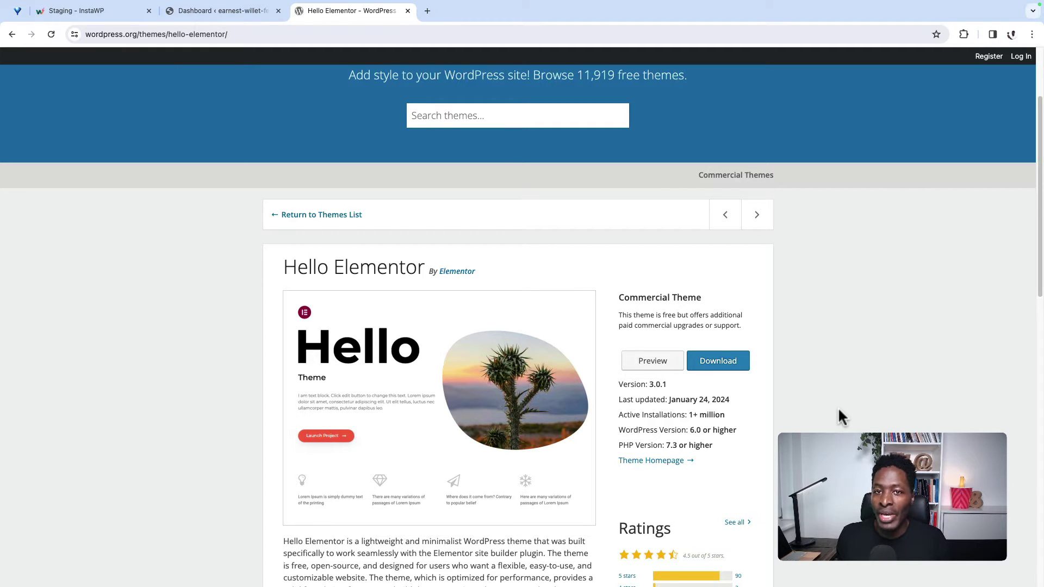
{"action": "scroll", "coordinate": [840, 416], "scroll_direction": "up", "scroll_amount": 3}
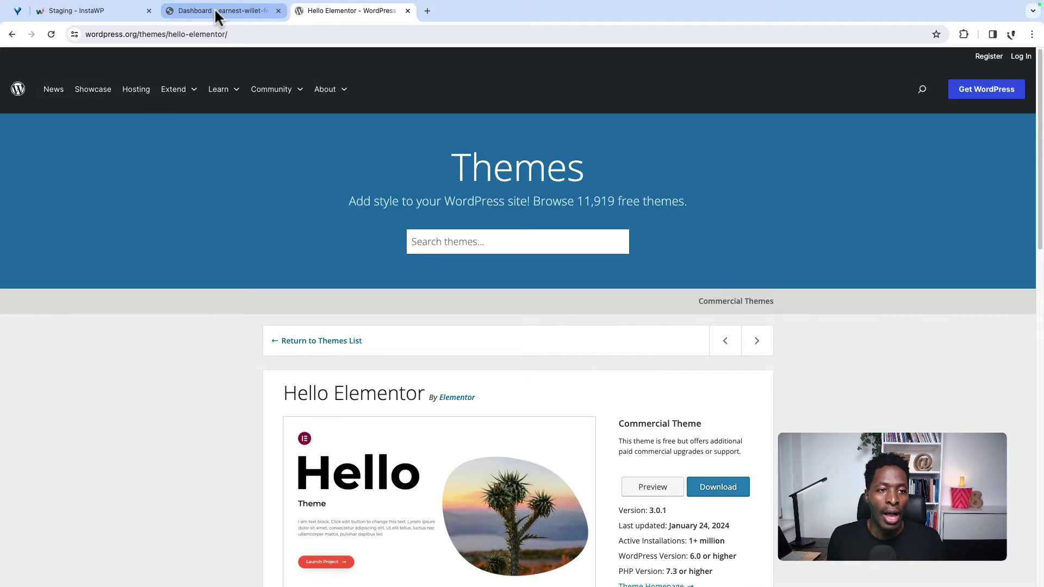
Step: Preview the site's front end through the dashboard's Visit Site link
{"action": "left_click", "coordinate": [221, 11]}
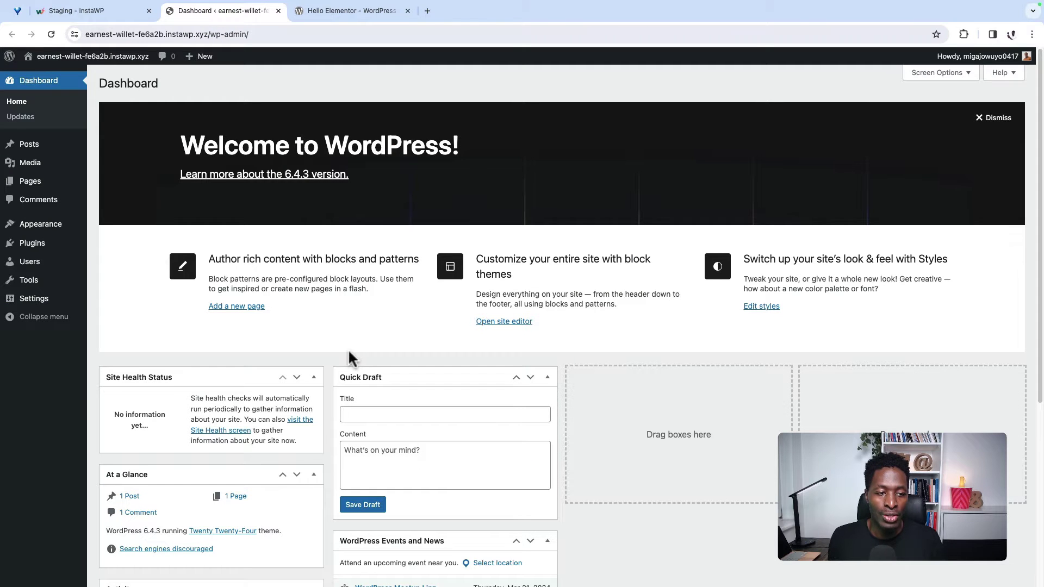
{"action": "left_click", "coordinate": [57, 76], "text": "super"}
{"action": "left_click", "coordinate": [337, 12]}
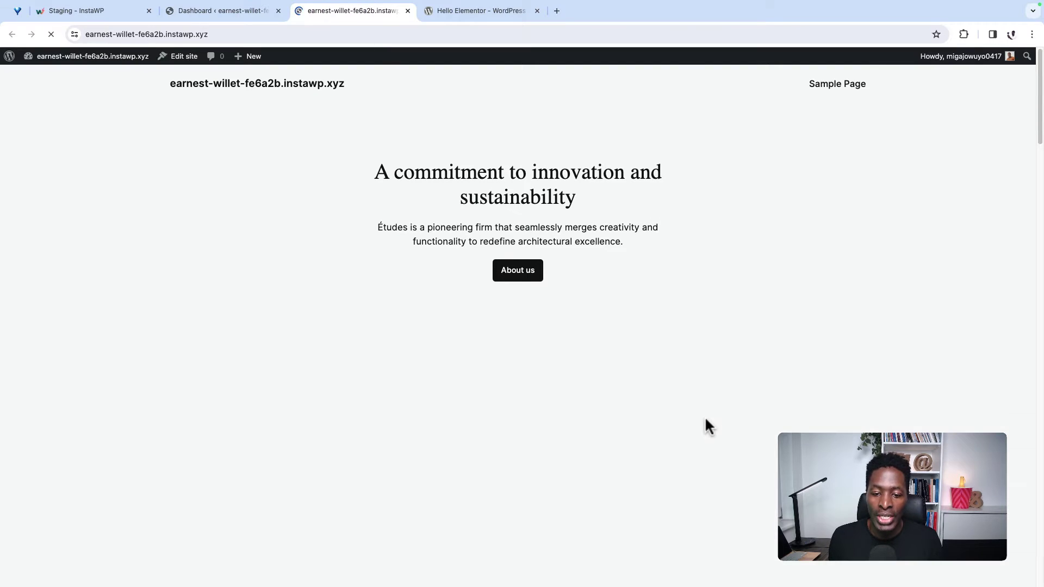
{"action": "scroll", "coordinate": [706, 424], "scroll_direction": "down", "scroll_amount": 3}
{"action": "scroll", "coordinate": [706, 424], "scroll_direction": "up", "scroll_amount": 3}
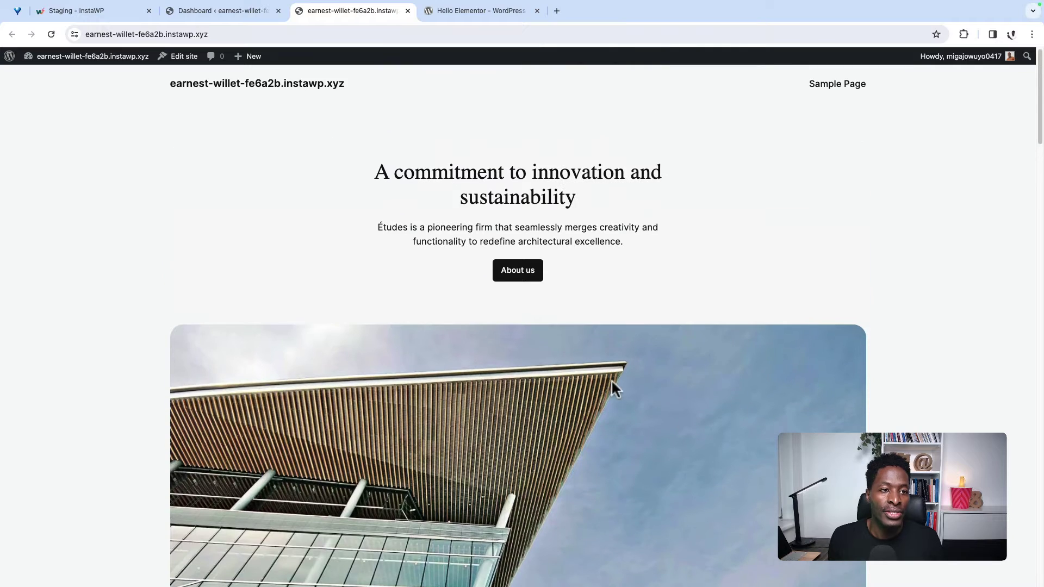
Step: Back in the admin, go to Appearance > Themes
{"action": "left_click", "coordinate": [245, 11]}
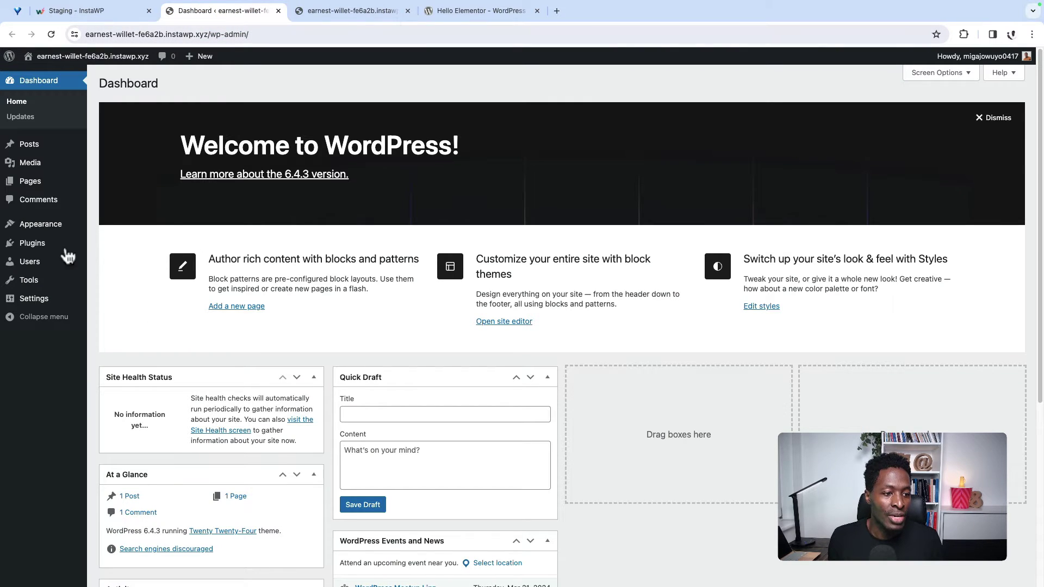
{"action": "mouse_move", "coordinate": [55, 236]}
{"action": "left_click", "coordinate": [112, 227]}
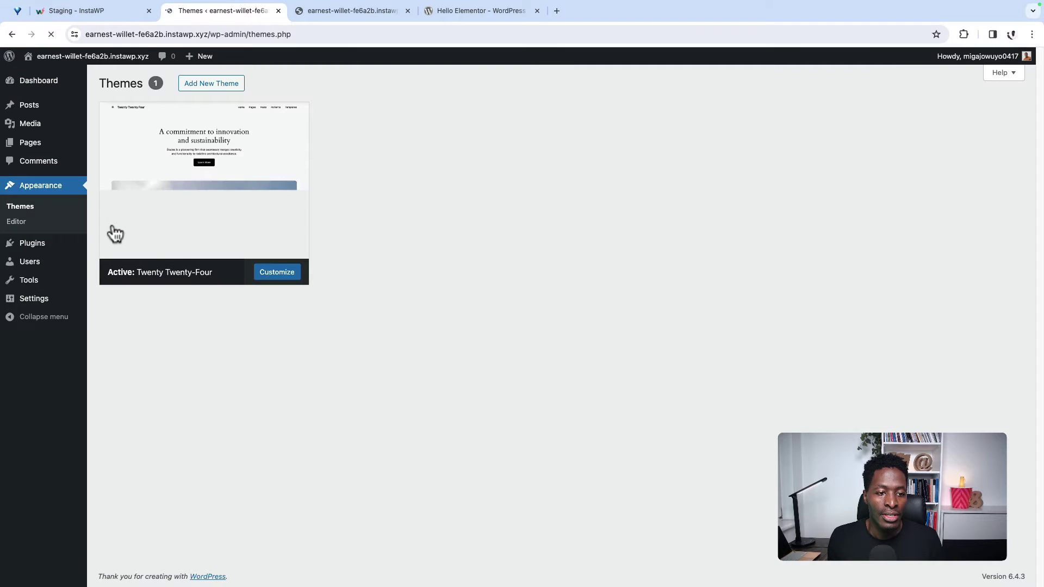
Step: Install and activate the Hello Elementor theme from Add New Theme
{"action": "left_click", "coordinate": [142, 233]}
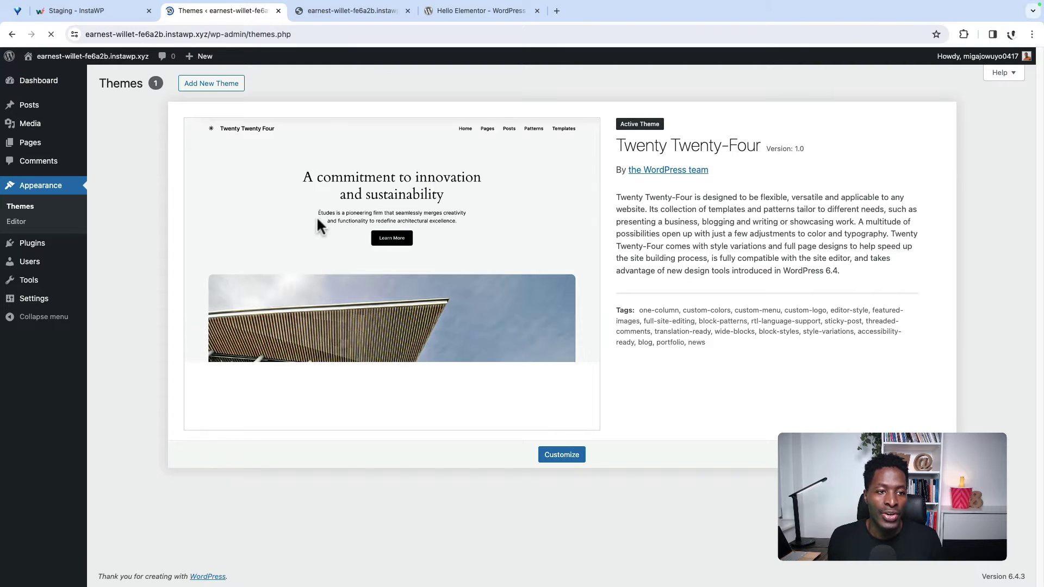
{"action": "left_click", "coordinate": [214, 85]}
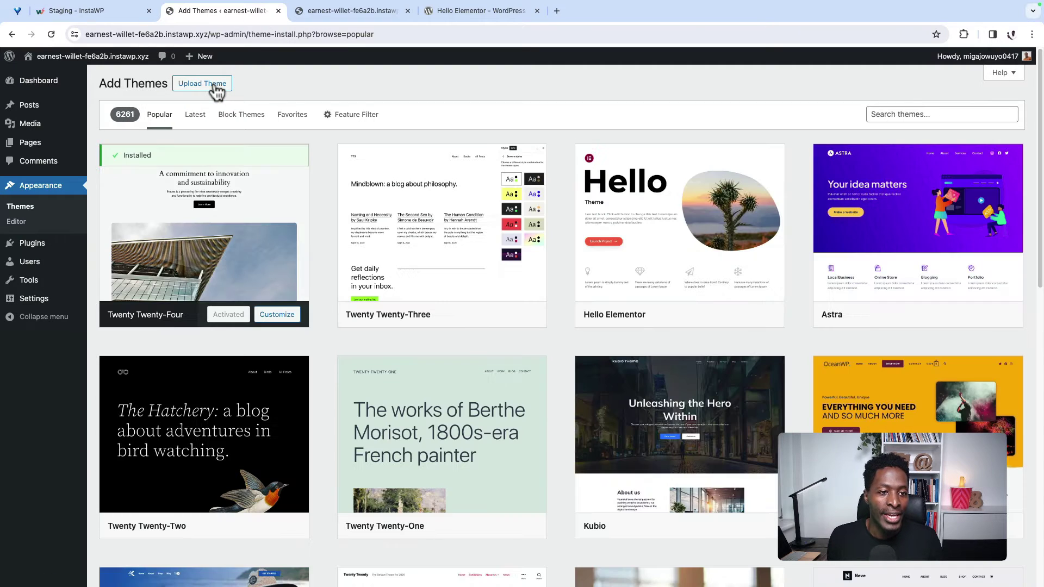
{"action": "left_click", "coordinate": [912, 112]}
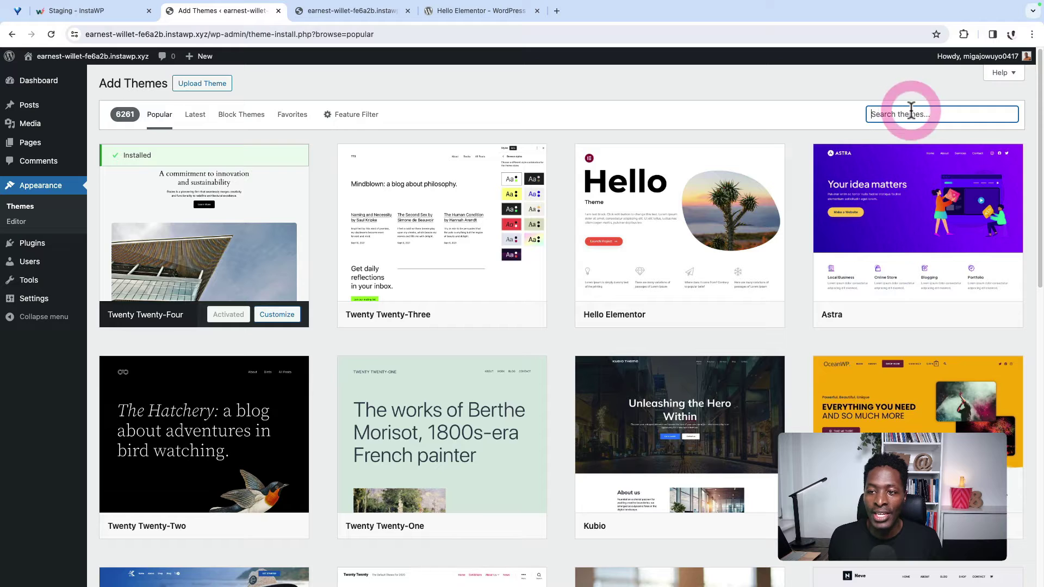
{"action": "mouse_move", "coordinate": [595, 298]}
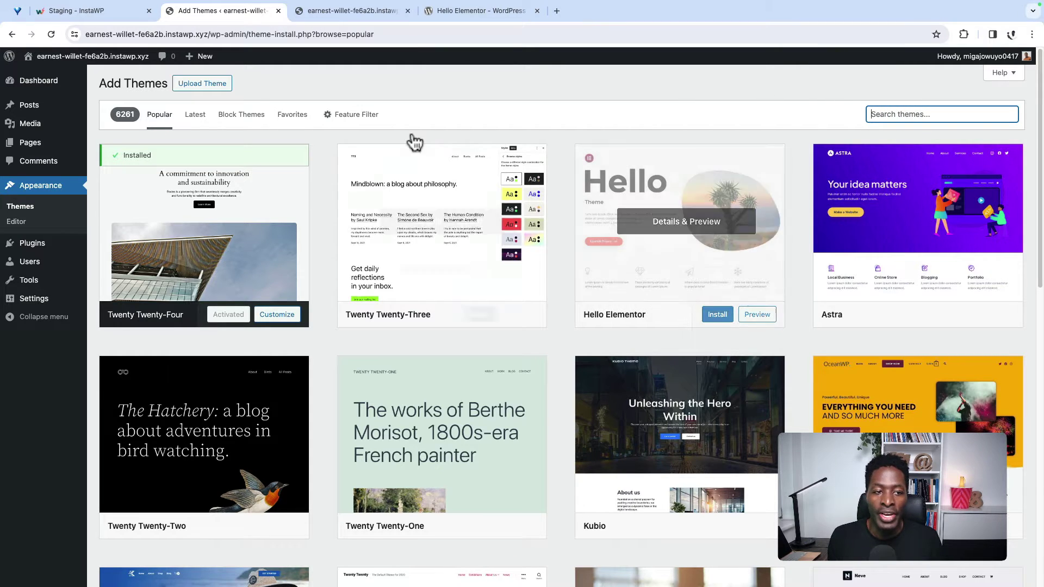
{"action": "mouse_move", "coordinate": [740, 239]}
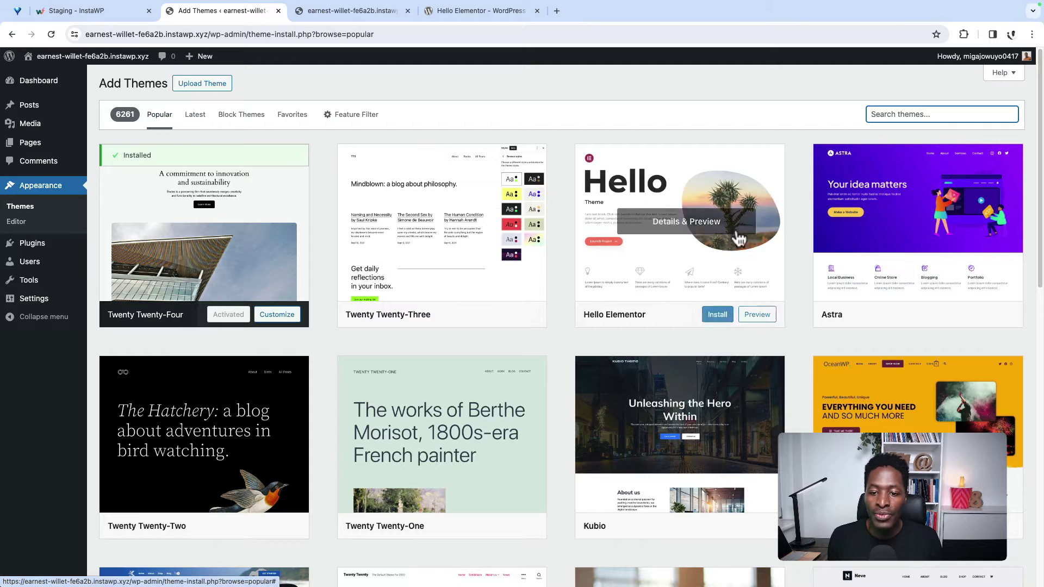
{"action": "left_click", "coordinate": [721, 320]}
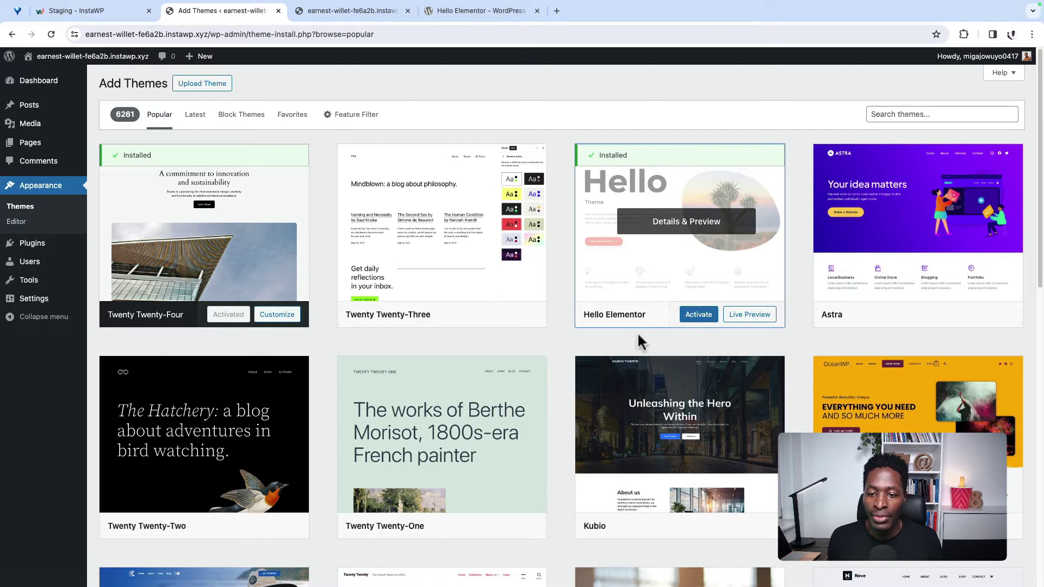
{"action": "left_click", "coordinate": [704, 318]}
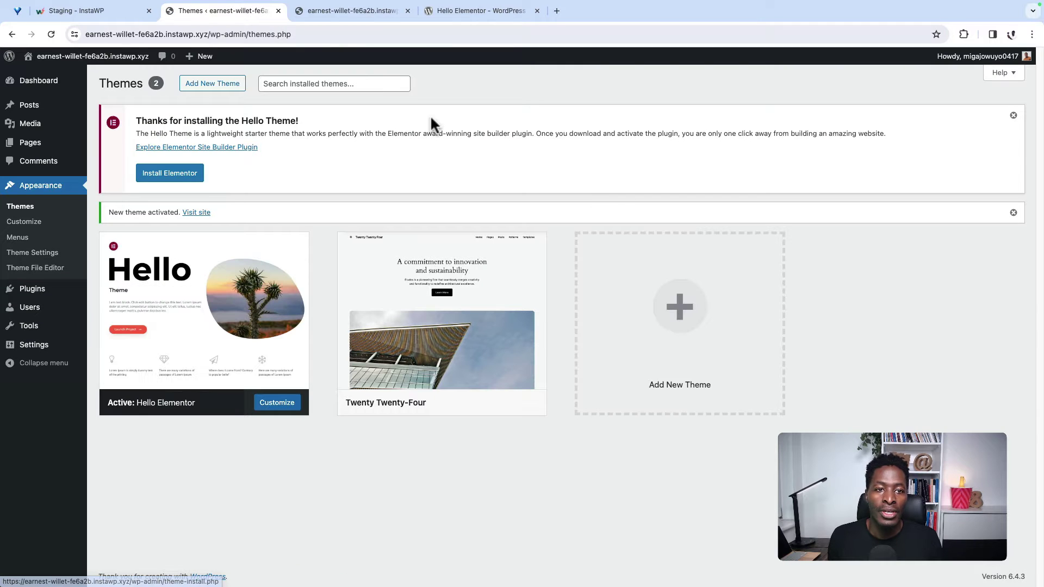
Step: Reload the front end to check the new theme, then return to the admin
{"action": "left_click", "coordinate": [349, 10]}
{"action": "left_click", "coordinate": [52, 34]}
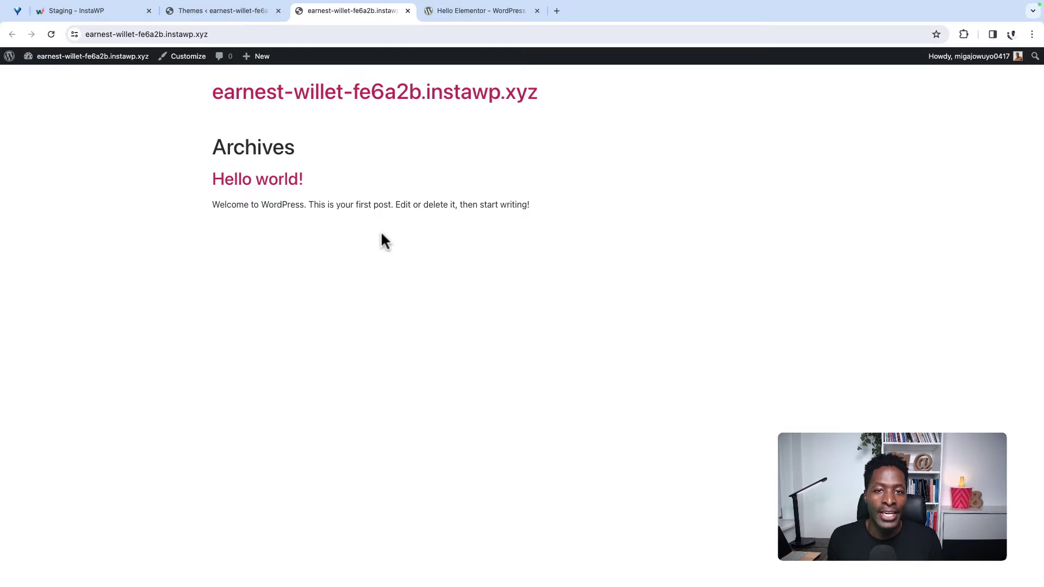
{"action": "left_click", "coordinate": [187, 13]}
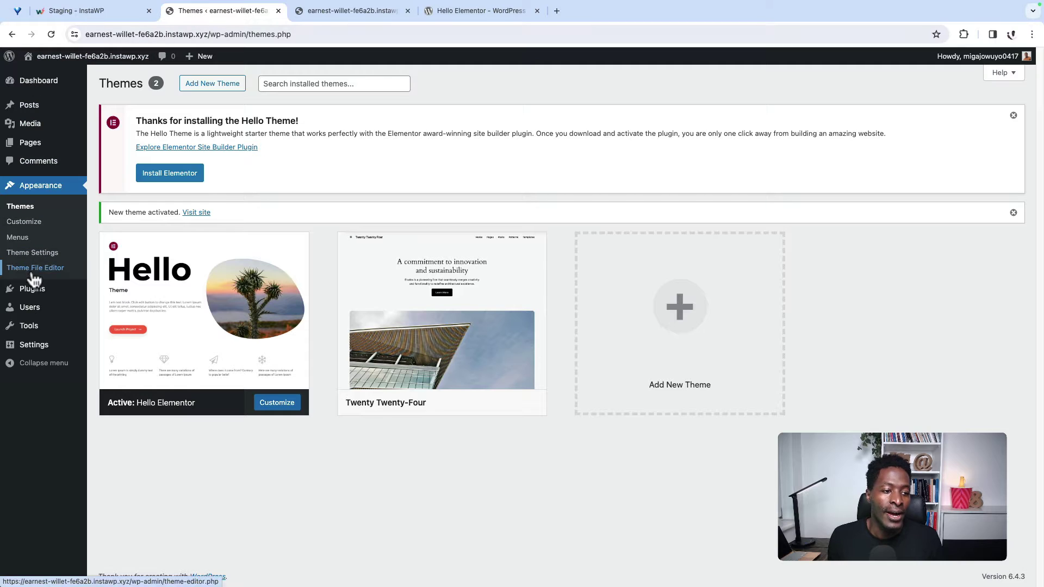
Step: In General Settings, set Site Title to Fototunes and tagline 'Fotos thats speak the world to me'
{"action": "mouse_move", "coordinate": [35, 354]}
{"action": "left_click", "coordinate": [106, 348]}
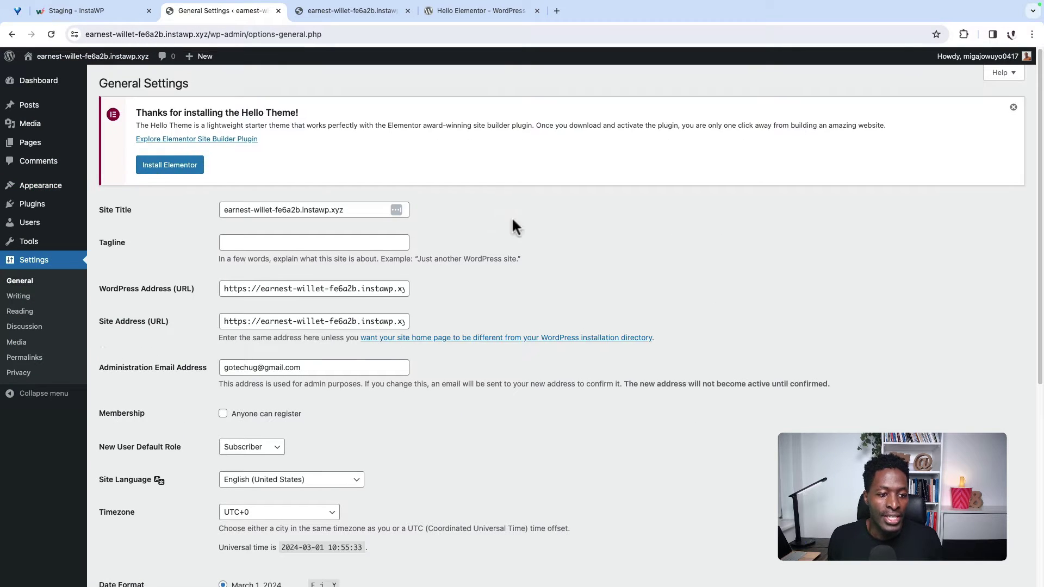
{"action": "triple_click", "coordinate": [277, 213]}
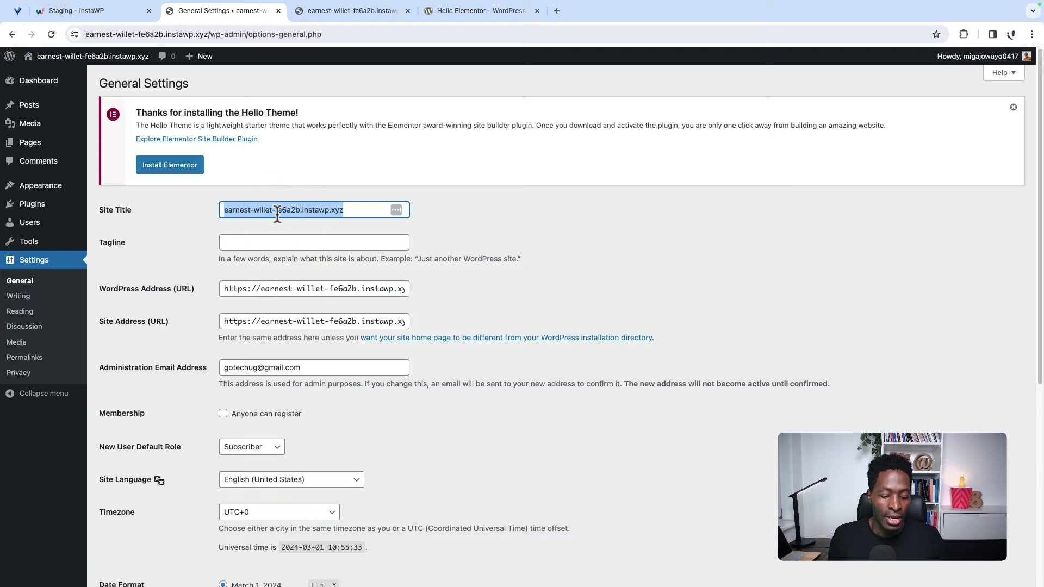
{"action": "type", "text": "Foto"}
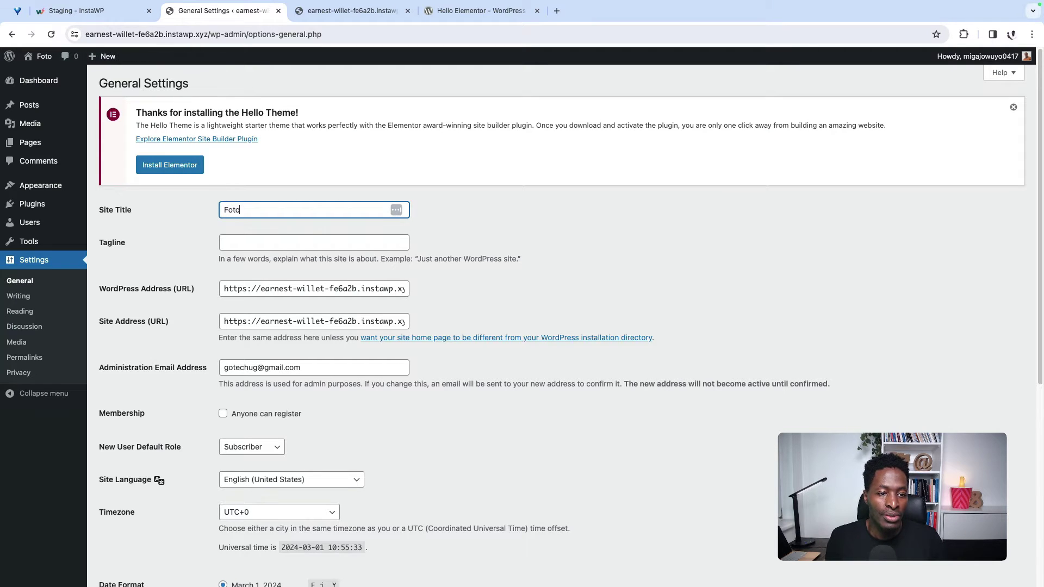
{"action": "type", "text": "tunes"}
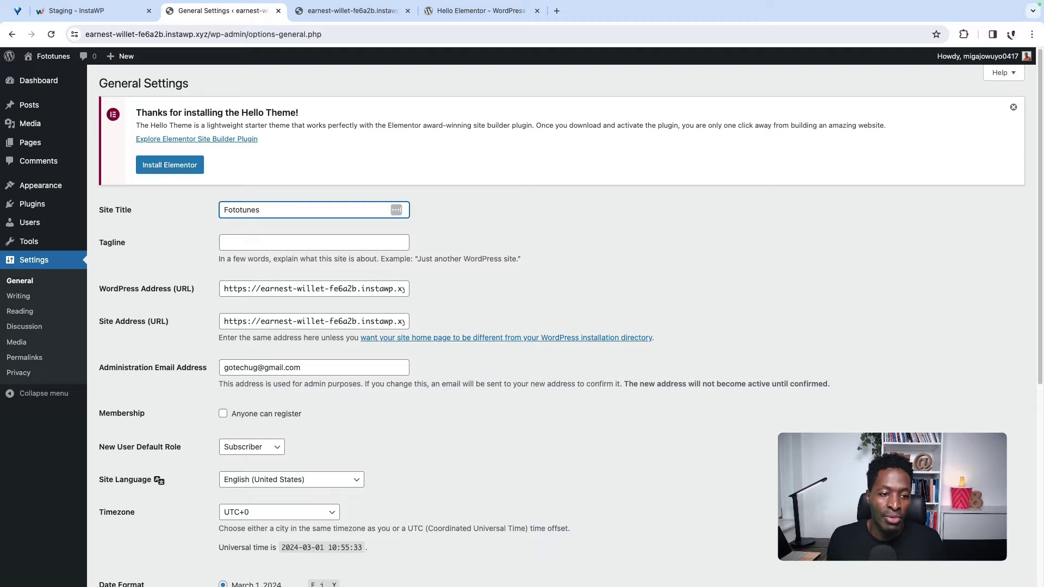
{"action": "left_click", "coordinate": [289, 241]}
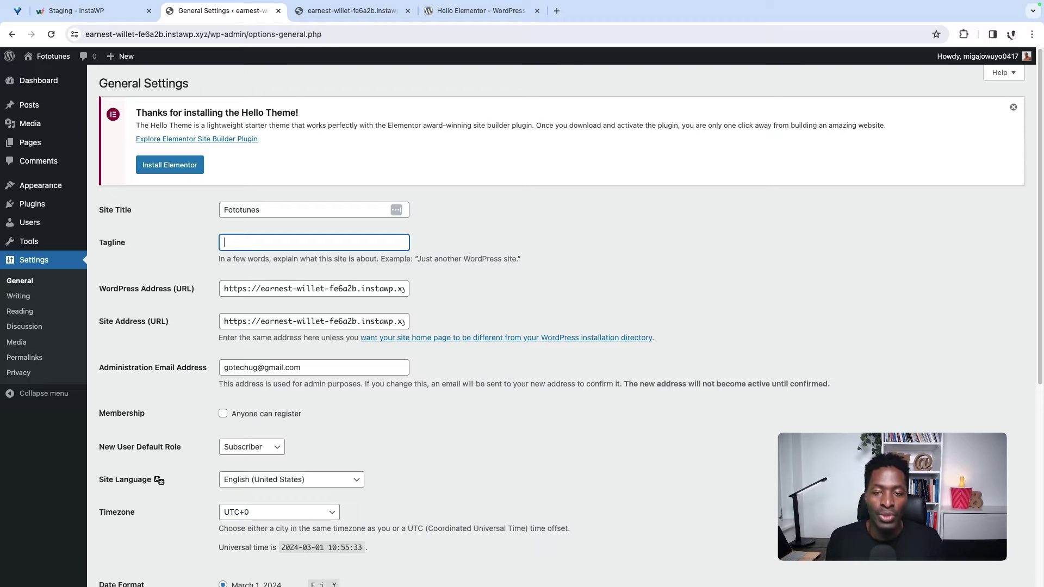
{"action": "type", "text": "Fotos thats speak the world to me"}
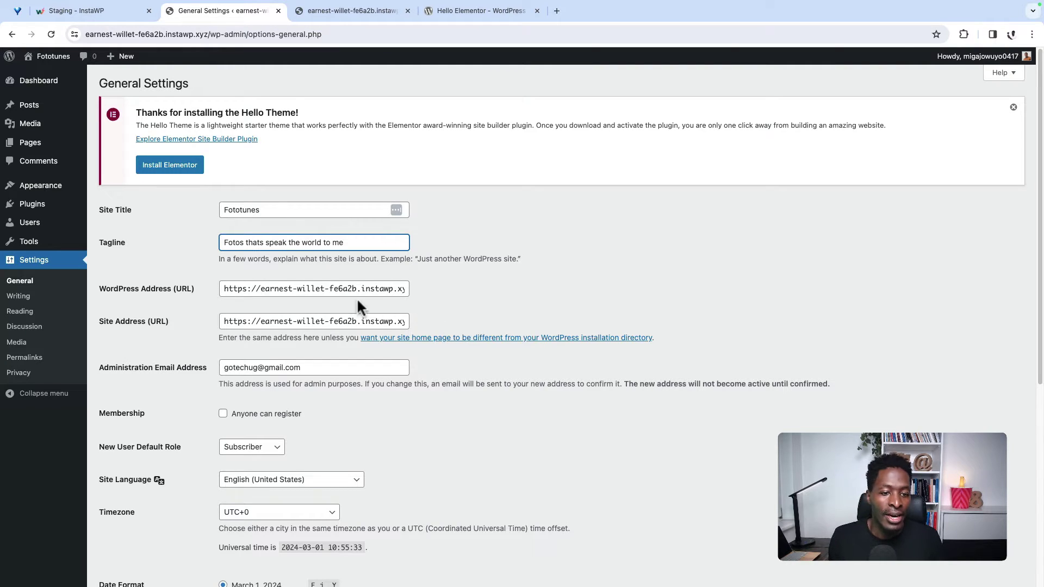
Step: Review addresses, admin email, English language and UTC+0 timezone, then save the settings
{"action": "left_click", "coordinate": [359, 288]}
{"action": "left_click", "coordinate": [276, 322]}
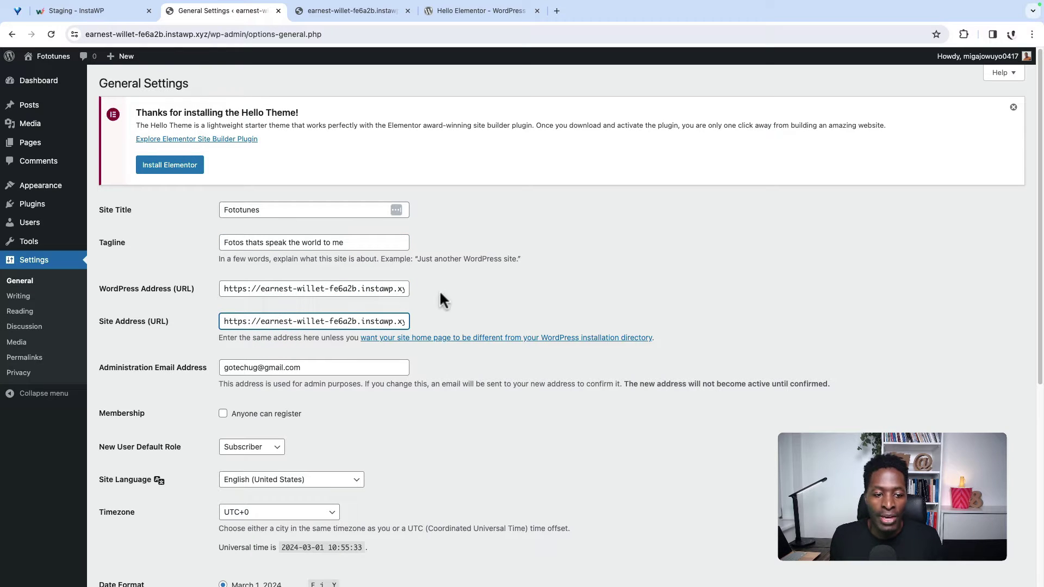
{"action": "scroll", "coordinate": [512, 312], "scroll_direction": "down", "scroll_amount": 2}
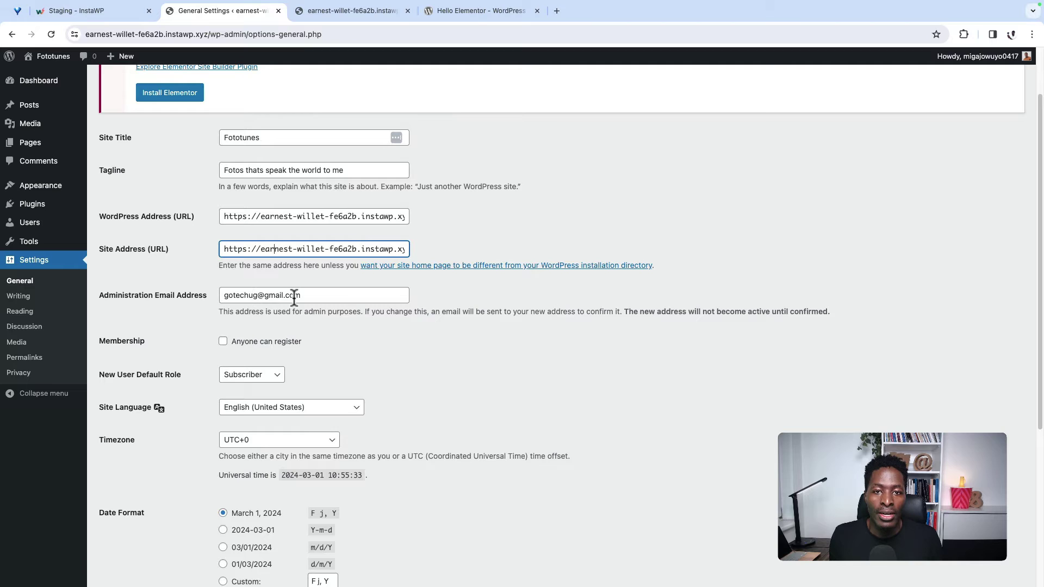
{"action": "left_click_drag", "start_coordinate": [334, 296], "coordinate": [222, 296]}
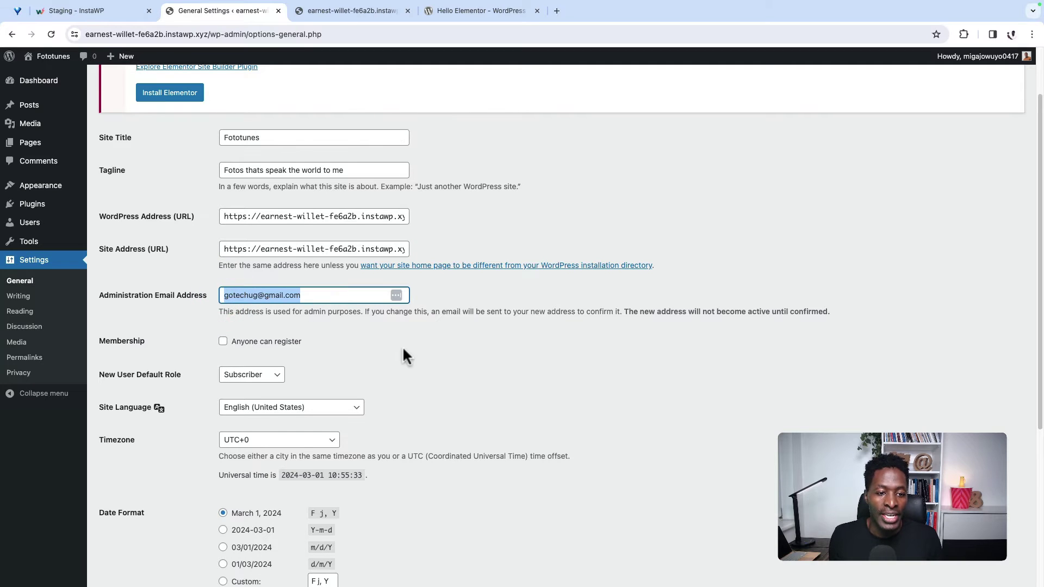
{"action": "scroll", "coordinate": [402, 343], "scroll_direction": "down", "scroll_amount": 3}
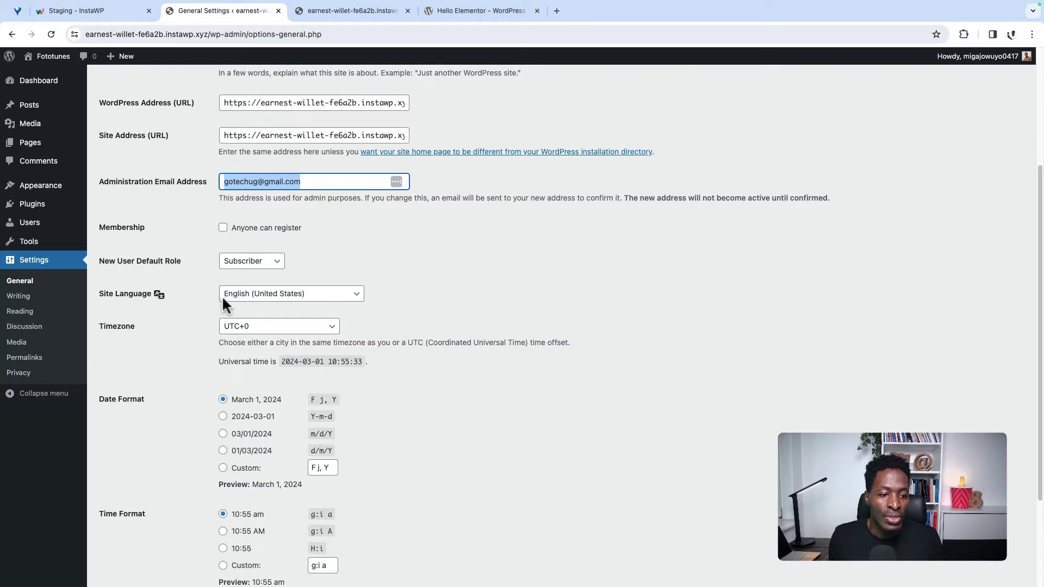
{"action": "left_click", "coordinate": [346, 294]}
{"action": "left_click", "coordinate": [438, 348]}
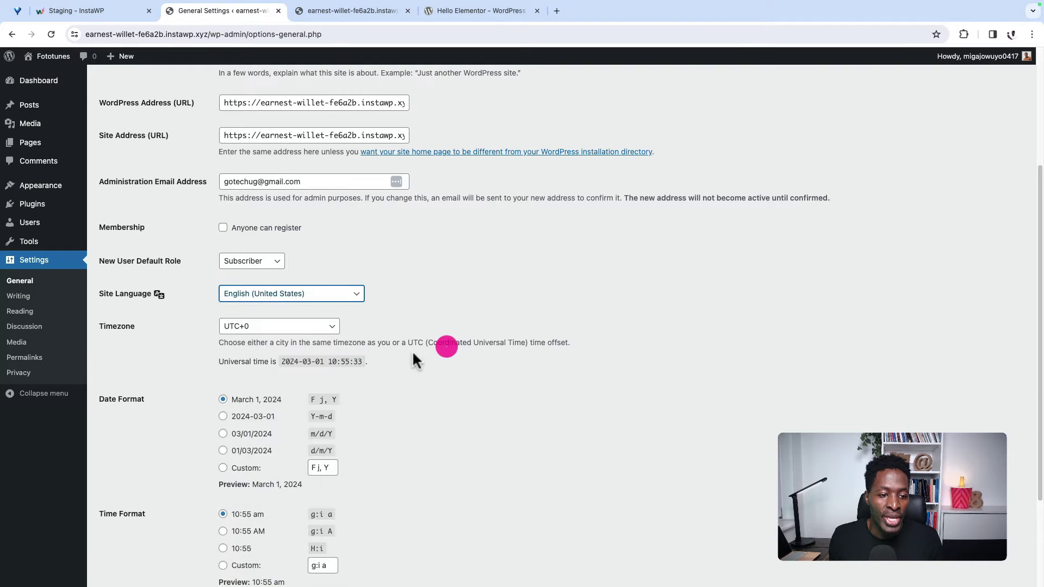
{"action": "left_click", "coordinate": [302, 328]}
{"action": "left_click", "coordinate": [442, 427]}
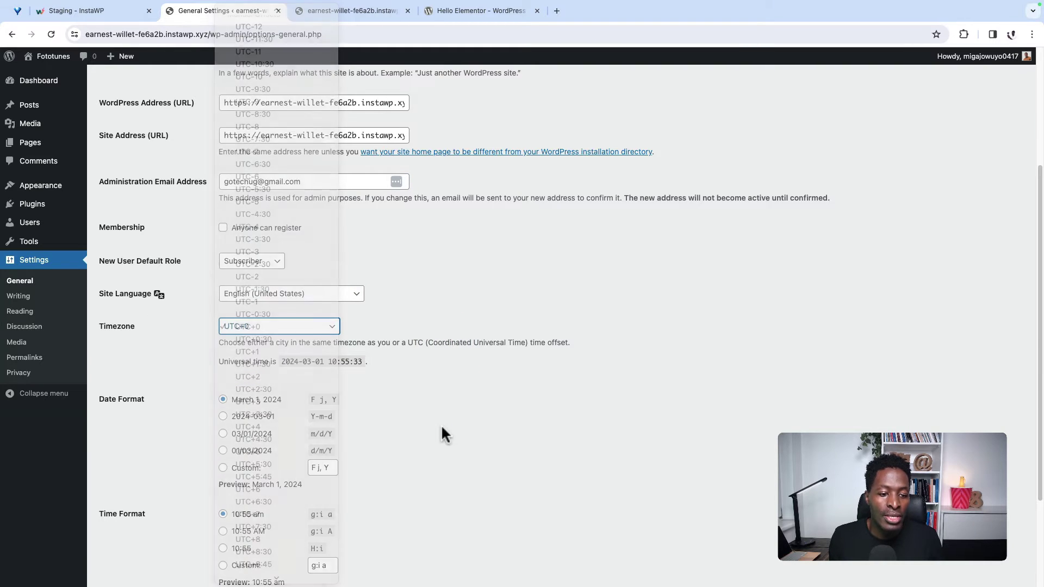
{"action": "scroll", "coordinate": [440, 429], "scroll_direction": "down", "scroll_amount": 4}
{"action": "left_click", "coordinate": [142, 534]}
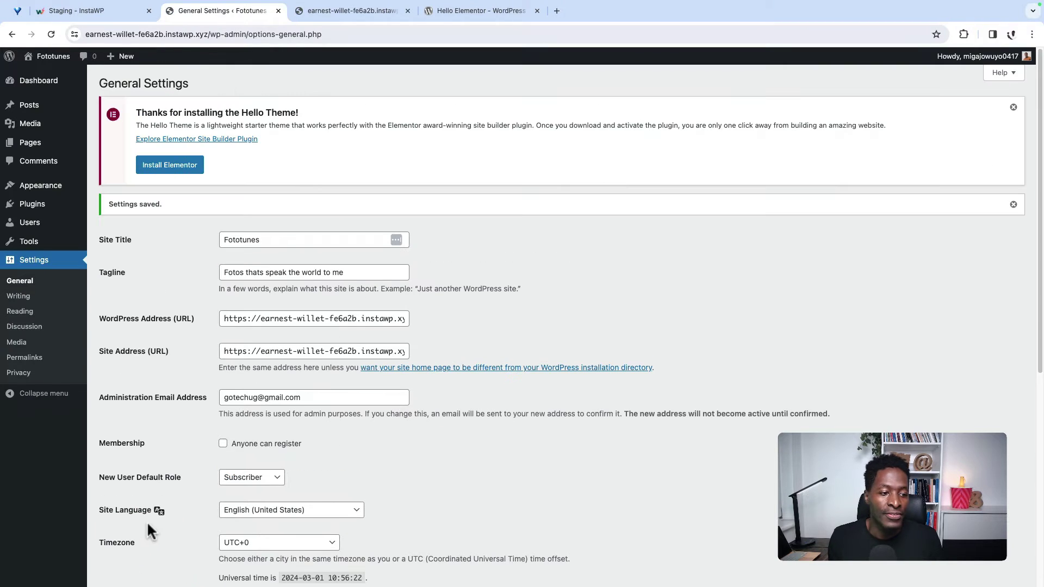
Step: In Reading Settings, toggle 'Discourage search engines from indexing this site' and save
{"action": "left_click", "coordinate": [20, 298]}
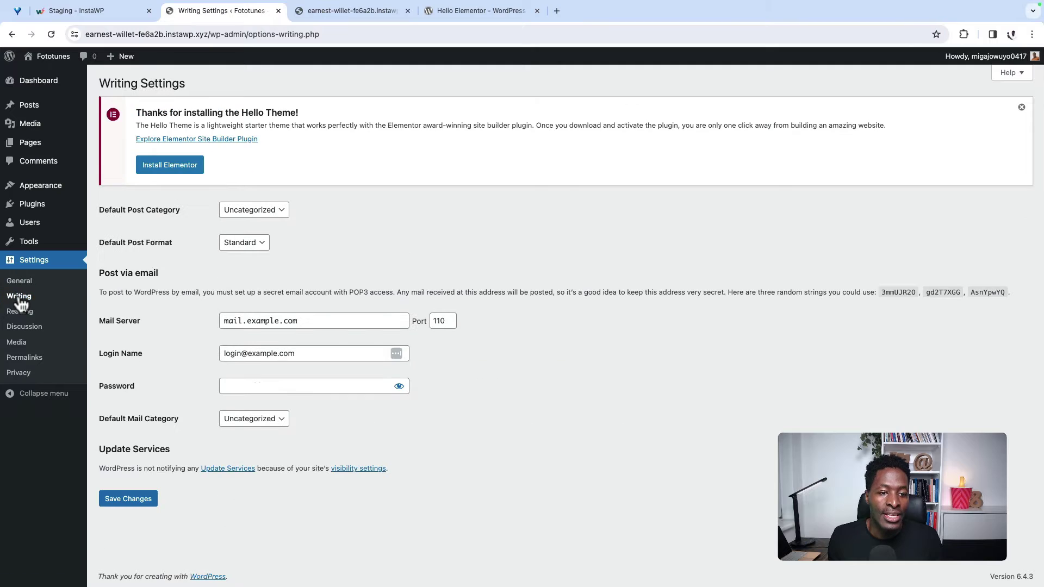
{"action": "left_click", "coordinate": [19, 316]}
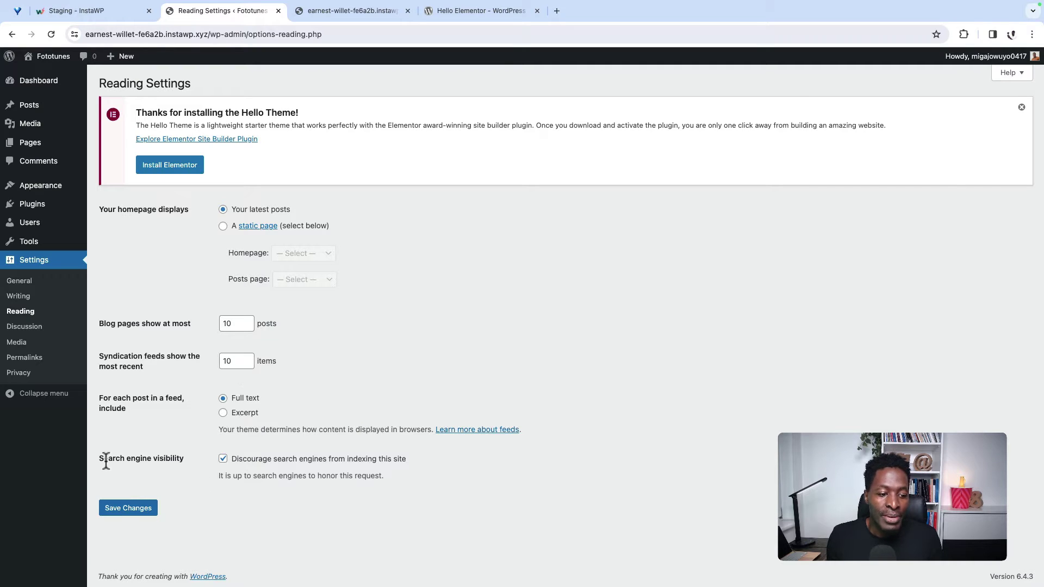
{"action": "left_click_drag", "start_coordinate": [100, 459], "coordinate": [191, 457]}
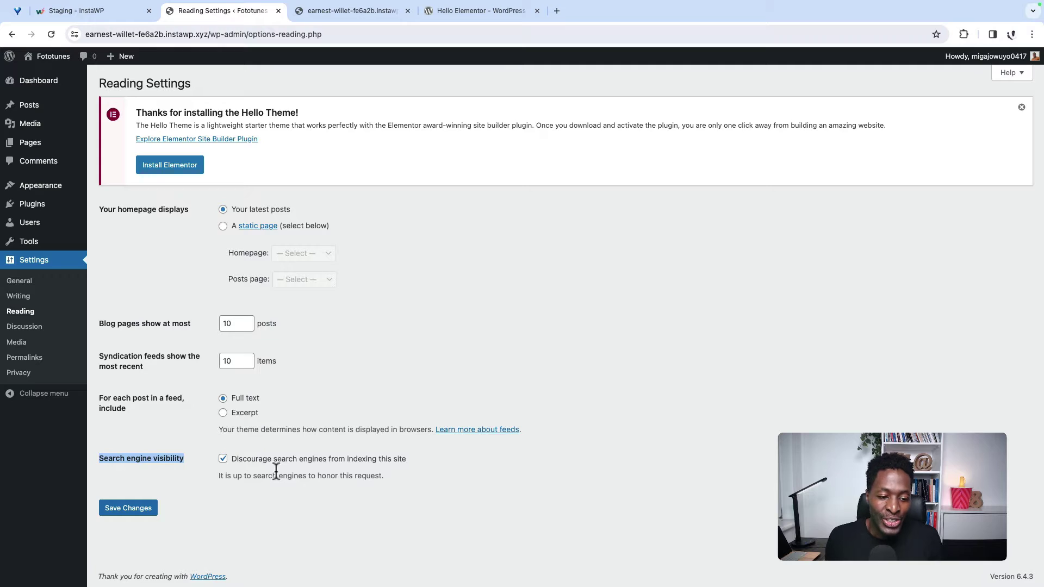
{"action": "left_click", "coordinate": [223, 458]}
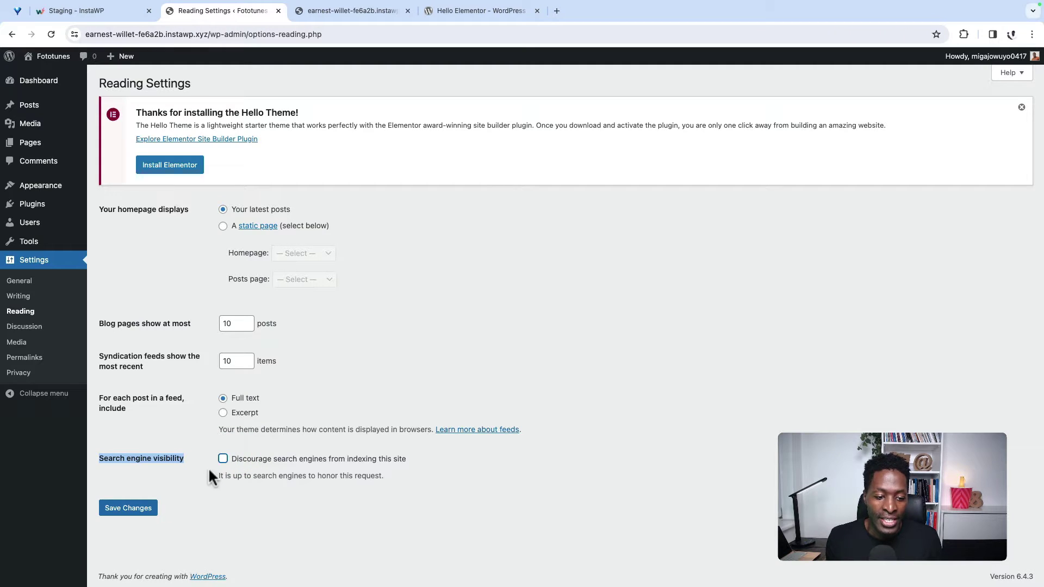
{"action": "left_click", "coordinate": [146, 508]}
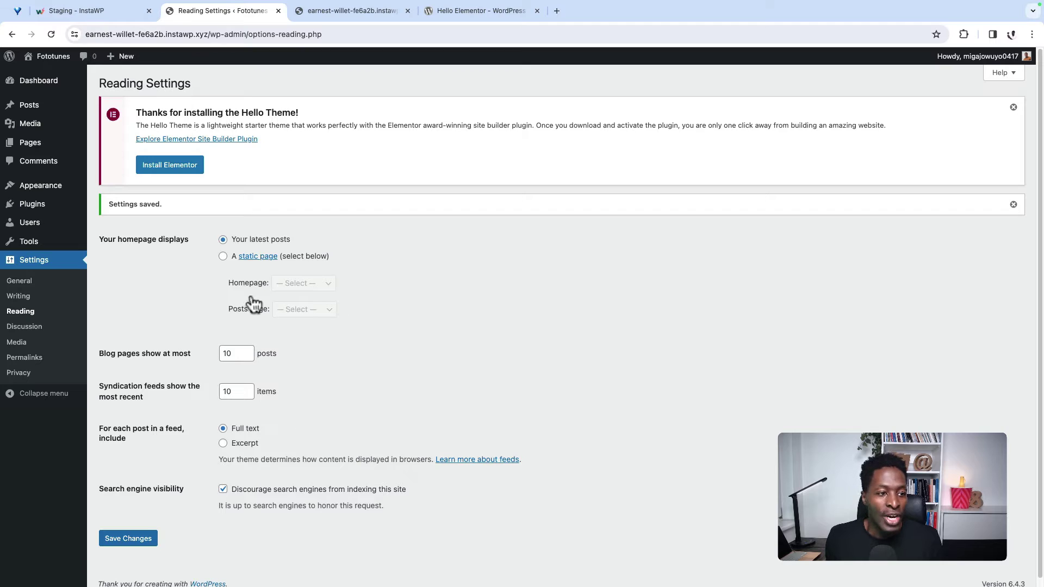
Step: From All Pages, create and publish a new page titled Home
{"action": "mouse_move", "coordinate": [30, 144]}
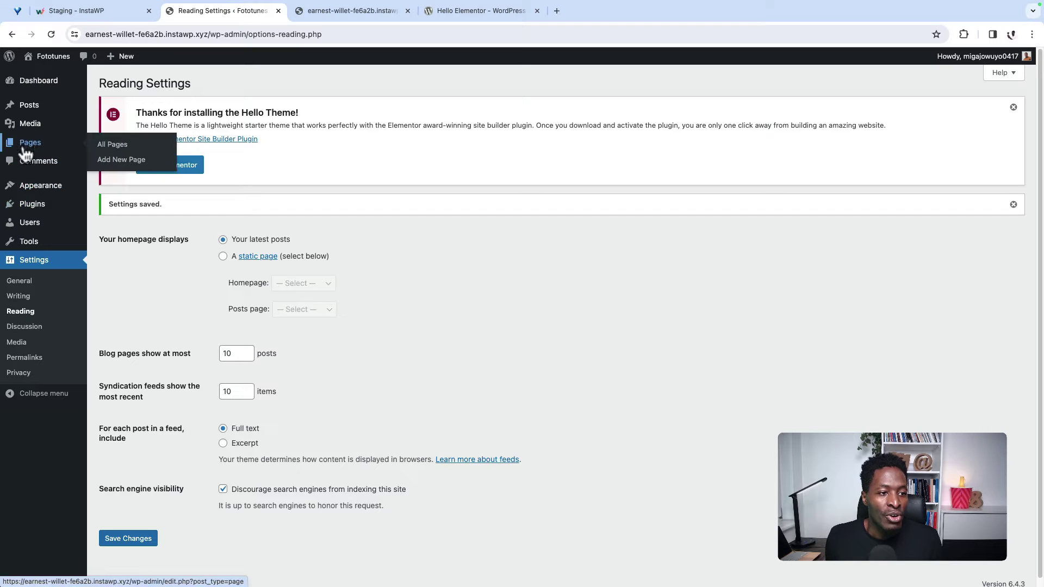
{"action": "left_click", "coordinate": [121, 146], "text": "super"}
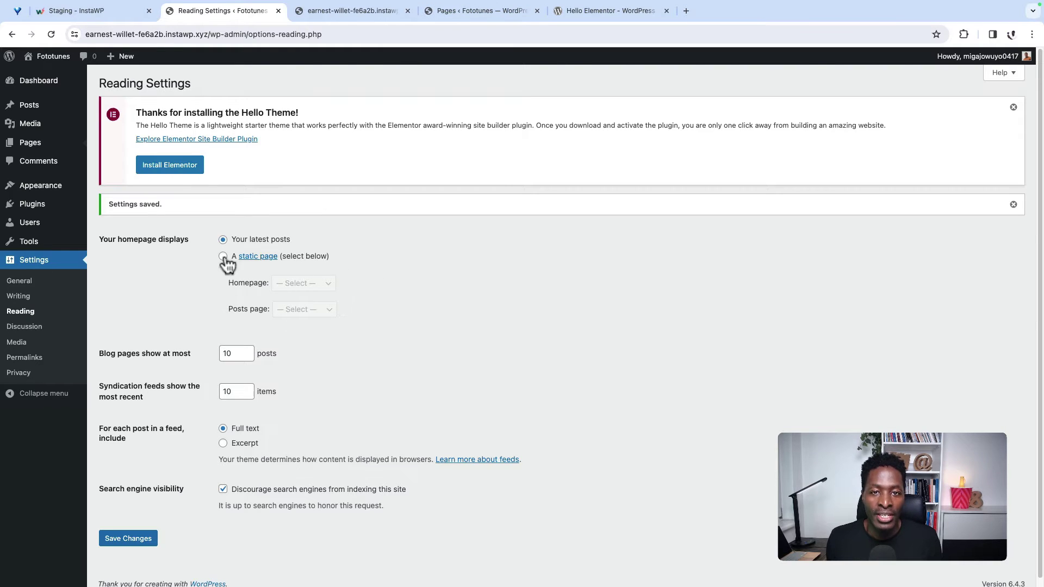
{"action": "left_click", "coordinate": [444, 17]}
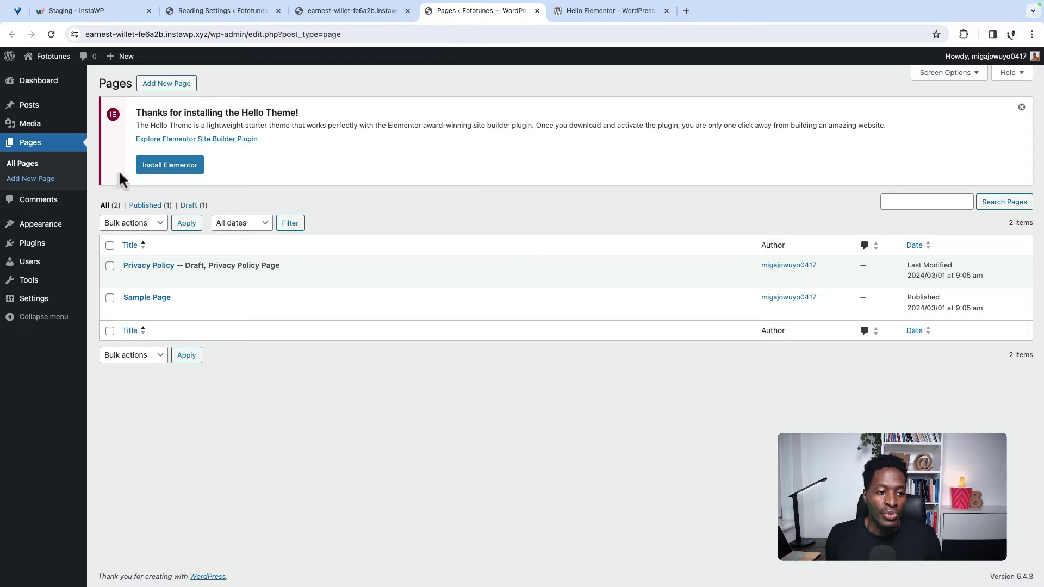
{"action": "left_click", "coordinate": [166, 83]}
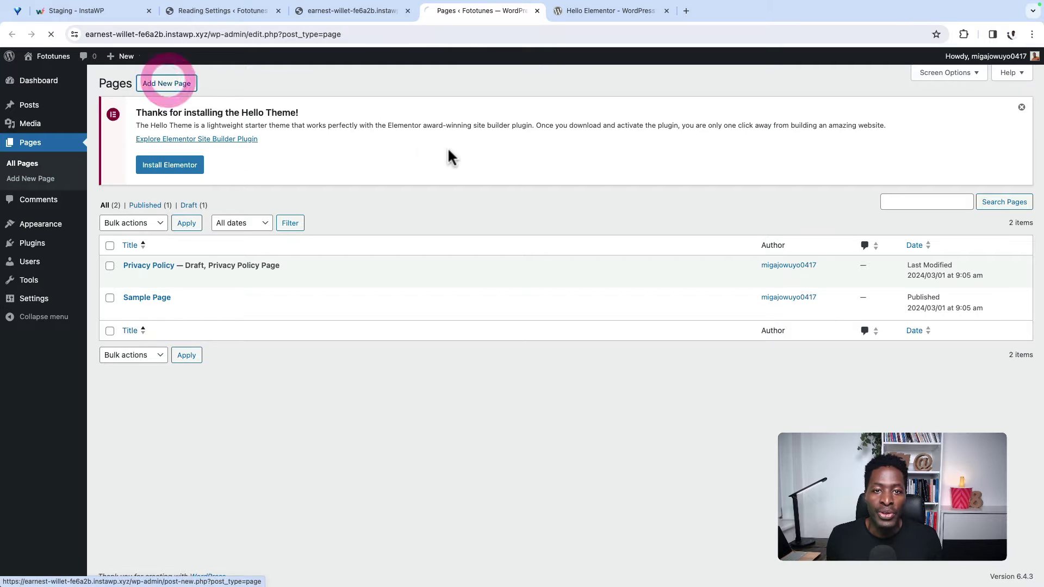
{"action": "type", "text": "Home"}
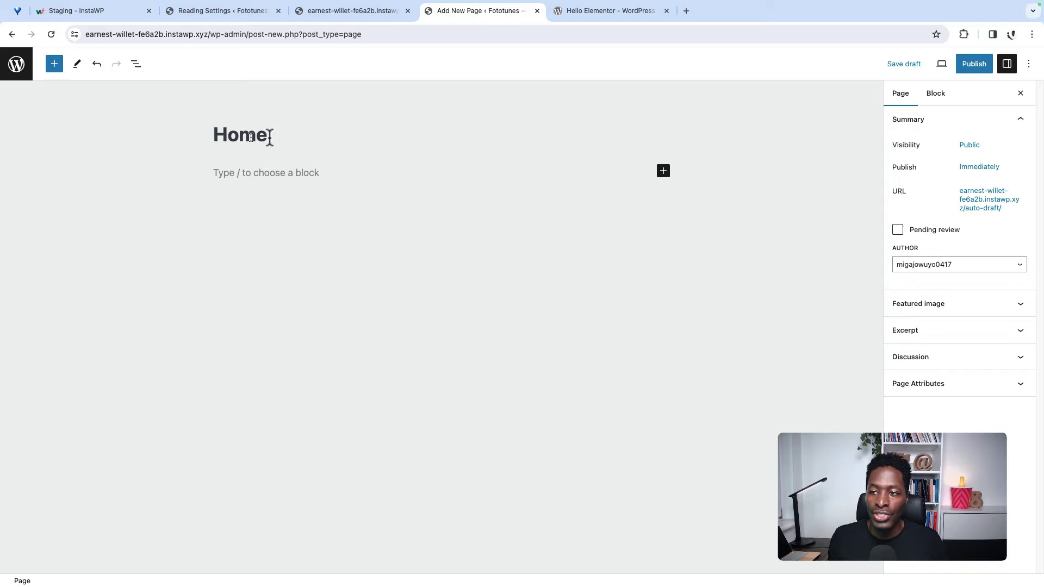
{"action": "left_click", "coordinate": [972, 64]}
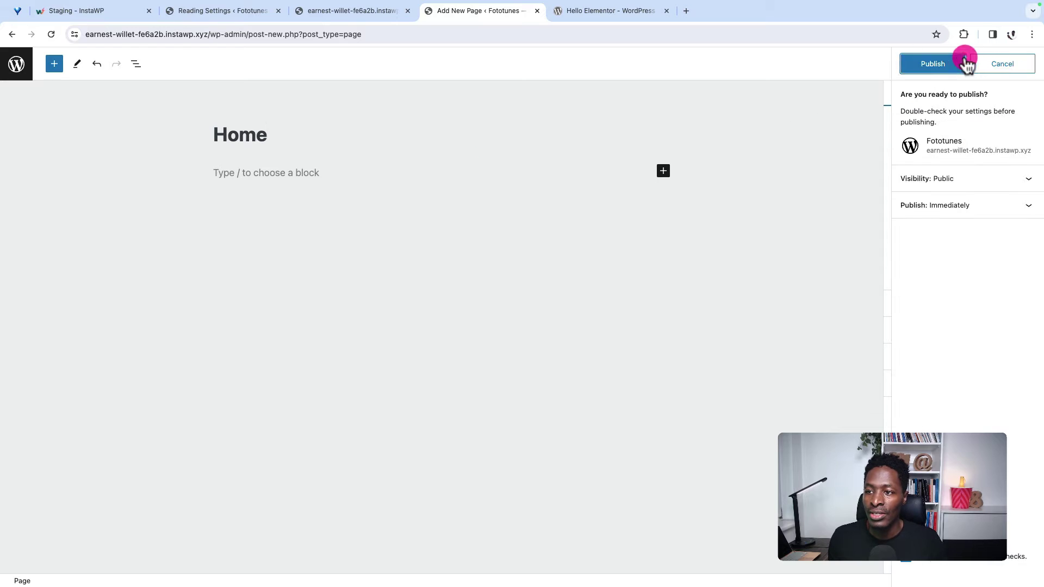
{"action": "left_click", "coordinate": [950, 67]}
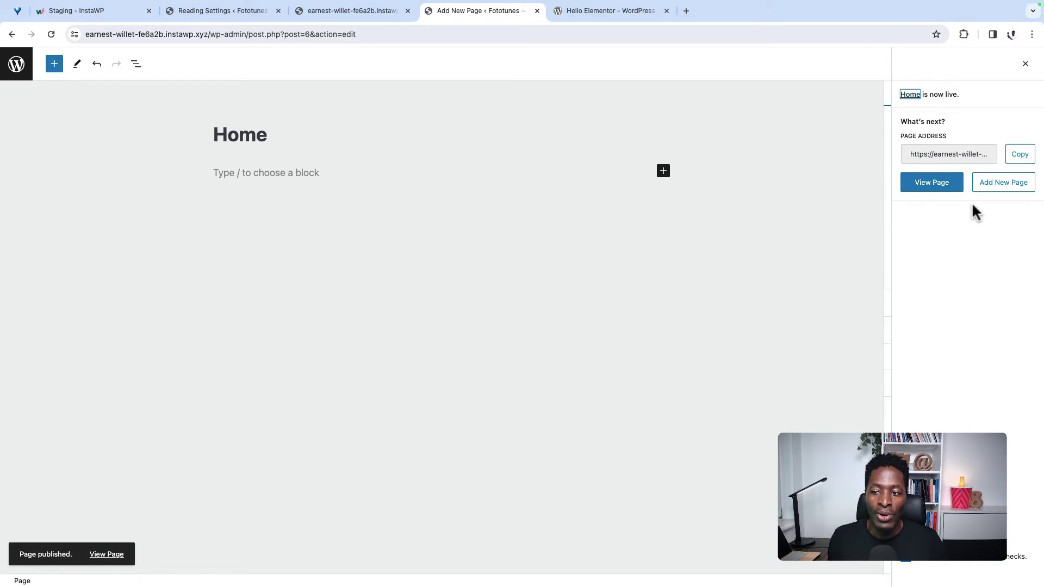
Step: Create and publish a page titled Contact, then bring up the demo site tab
{"action": "left_click", "coordinate": [997, 184]}
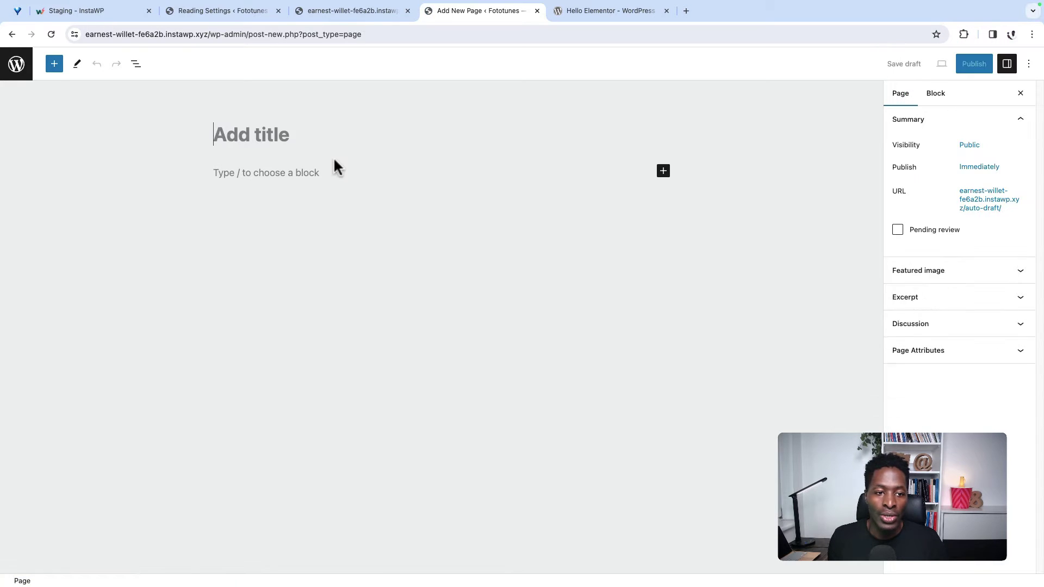
{"action": "type", "text": "Contact"}
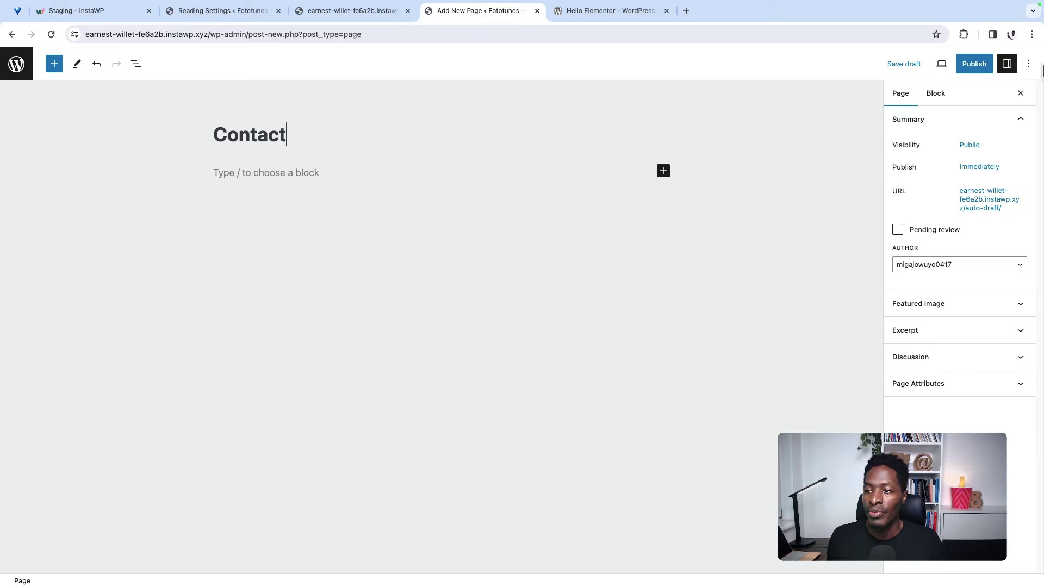
{"action": "left_click", "coordinate": [976, 65]}
{"action": "left_click", "coordinate": [933, 63]}
{"action": "left_click", "coordinate": [422, 9]}
{"action": "left_click_drag", "start_coordinate": [422, 9], "coordinate": [457, 8]}
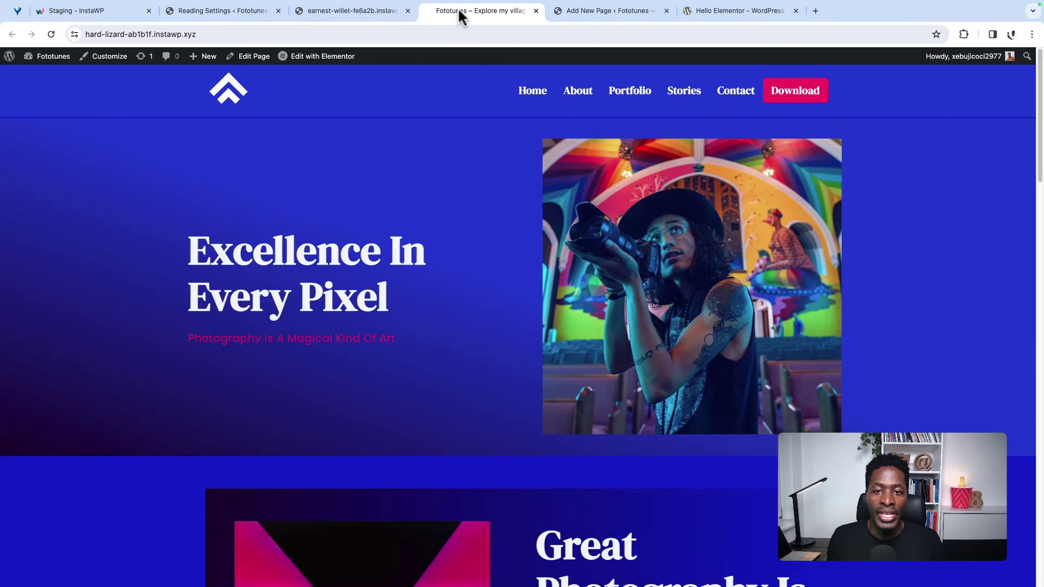
Step: Browse the demo site's Home and Contact pages, then close the Contact preview tab
{"action": "left_click", "coordinate": [532, 90]}
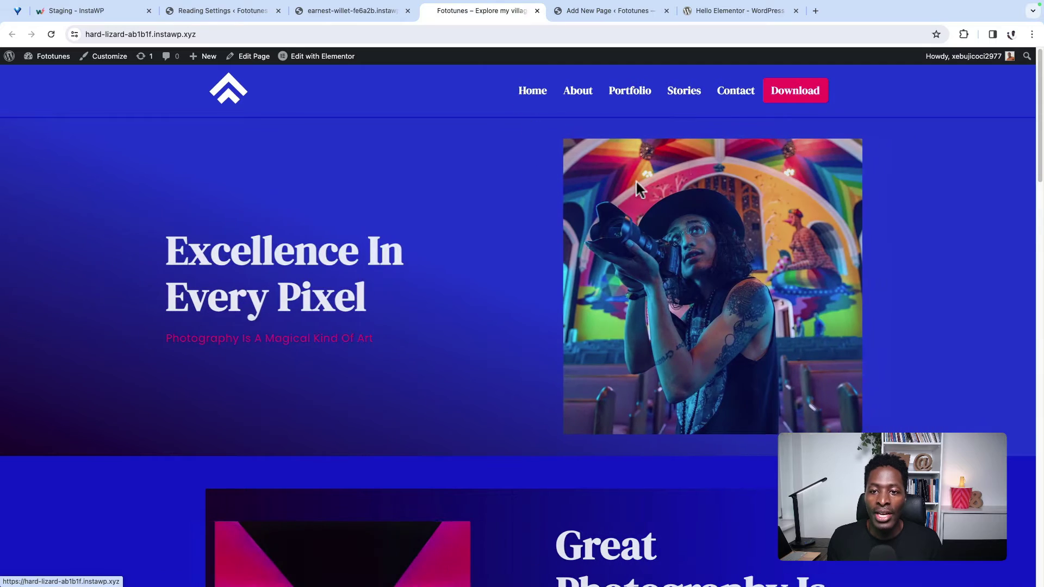
{"action": "left_click", "coordinate": [735, 96]}
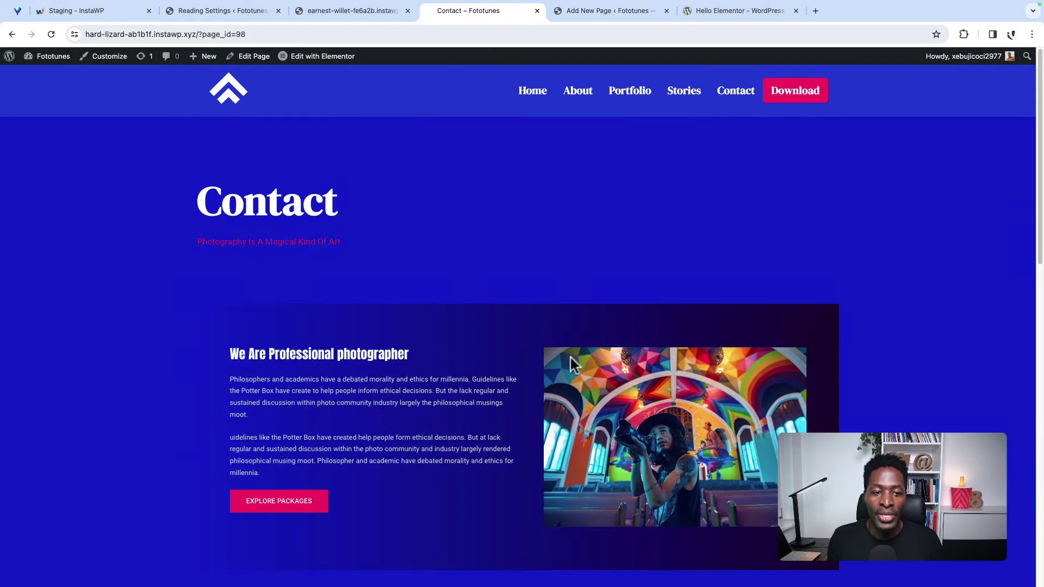
{"action": "scroll", "coordinate": [409, 465], "scroll_direction": "down", "scroll_amount": 3}
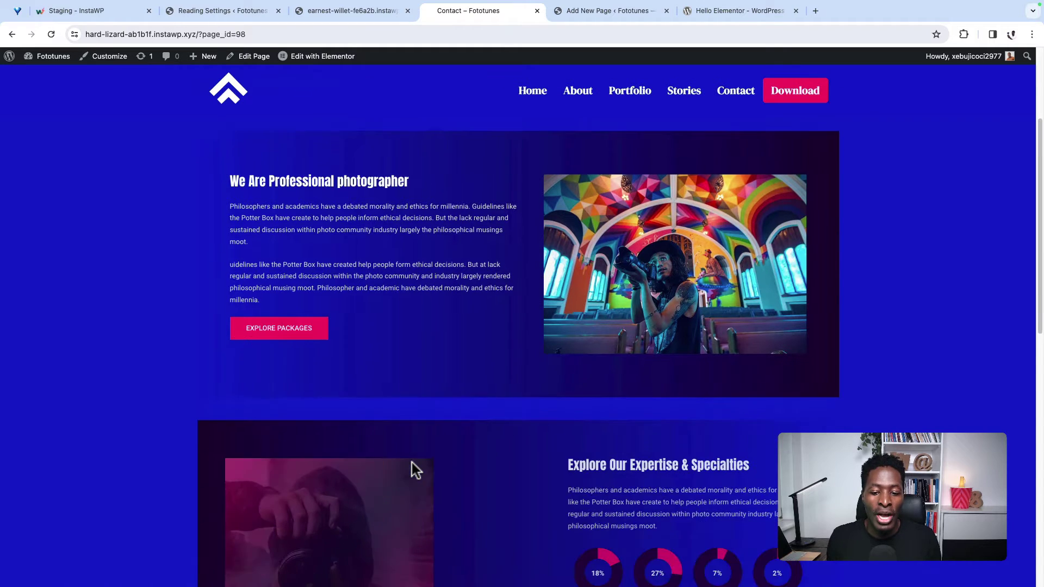
{"action": "scroll", "coordinate": [413, 462], "scroll_direction": "down", "scroll_amount": 1}
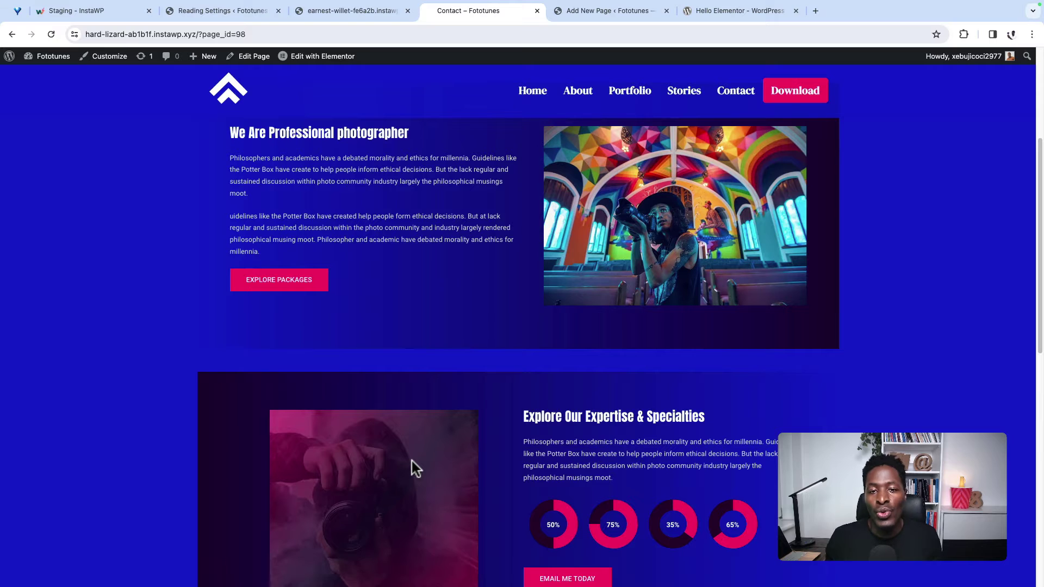
{"action": "scroll", "coordinate": [411, 461], "scroll_direction": "down", "scroll_amount": 8}
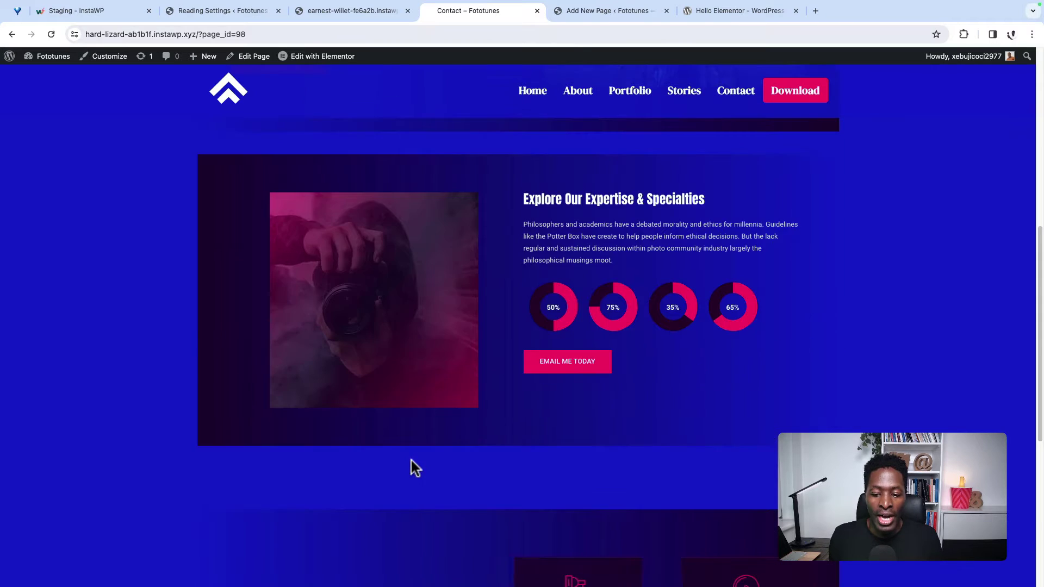
{"action": "middle_click", "coordinate": [461, 8]}
{"action": "left_click", "coordinate": [461, 7]}
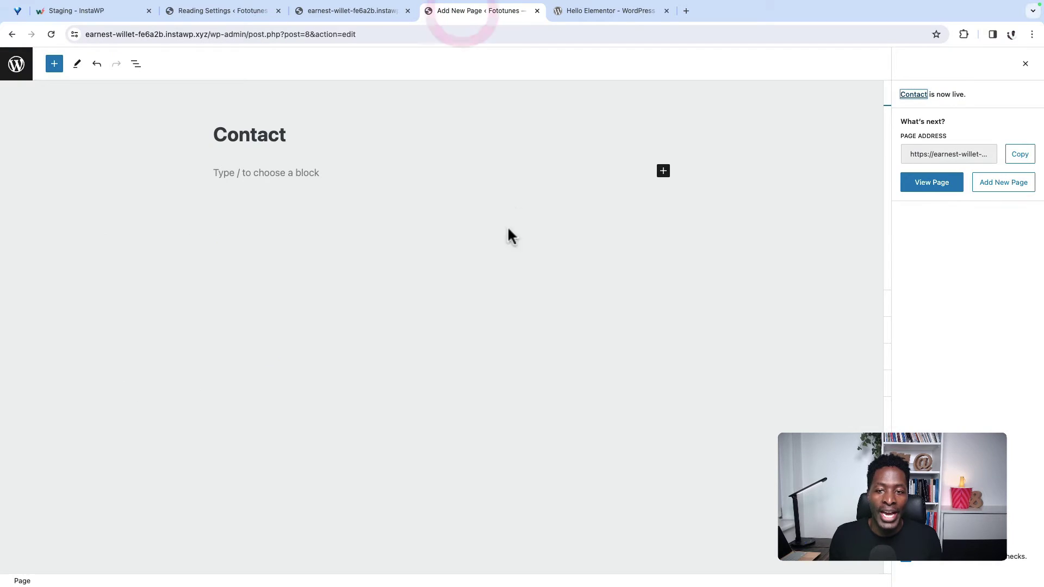
Step: Close the editor tab, check the pages list, and reload Reading Settings
{"action": "left_click", "coordinate": [537, 10]}
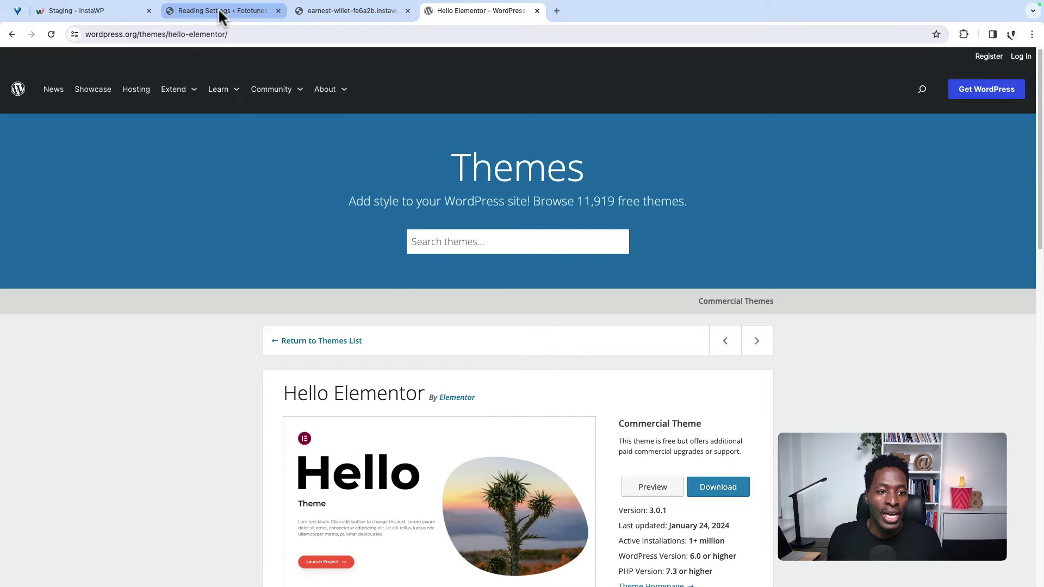
{"action": "left_click", "coordinate": [220, 11]}
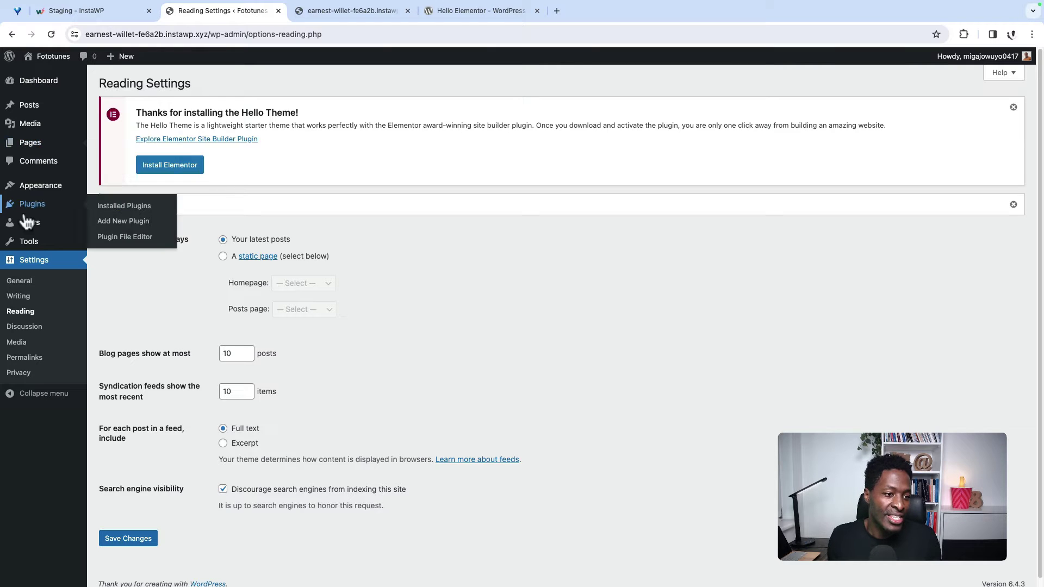
{"action": "middle_click", "coordinate": [114, 146]}
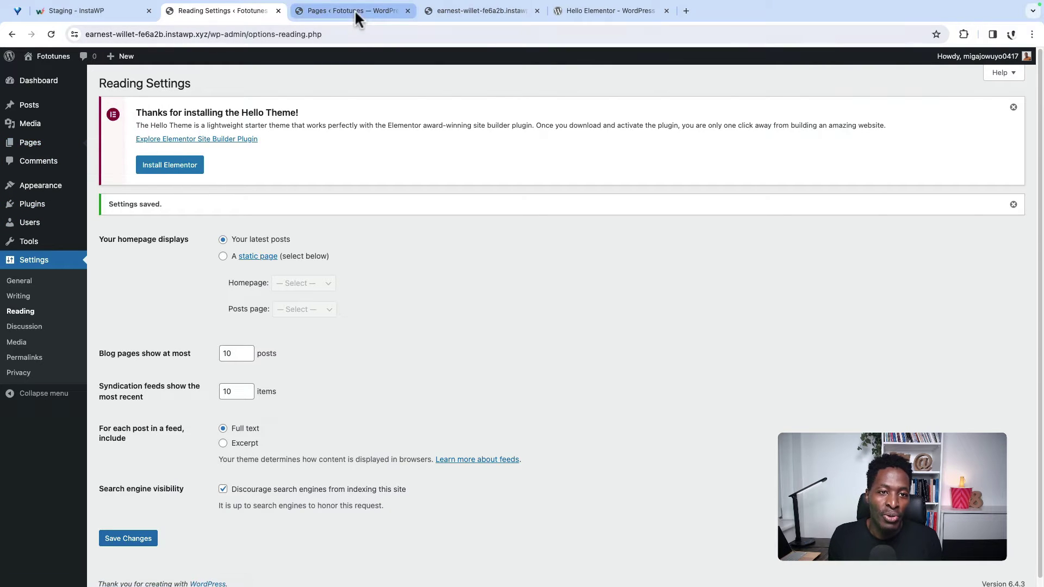
{"action": "left_click", "coordinate": [352, 10]}
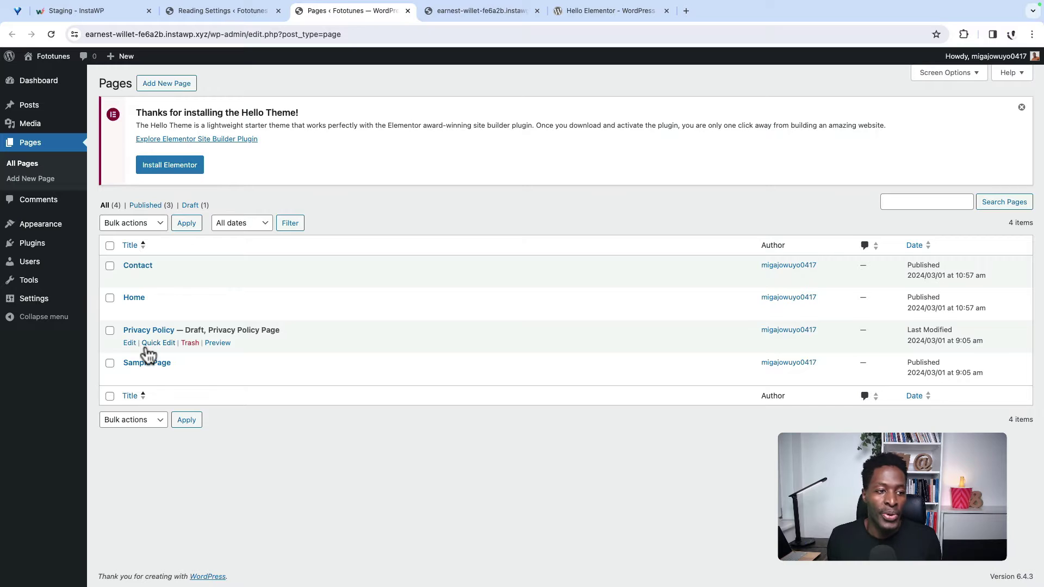
{"action": "left_click", "coordinate": [212, 12]}
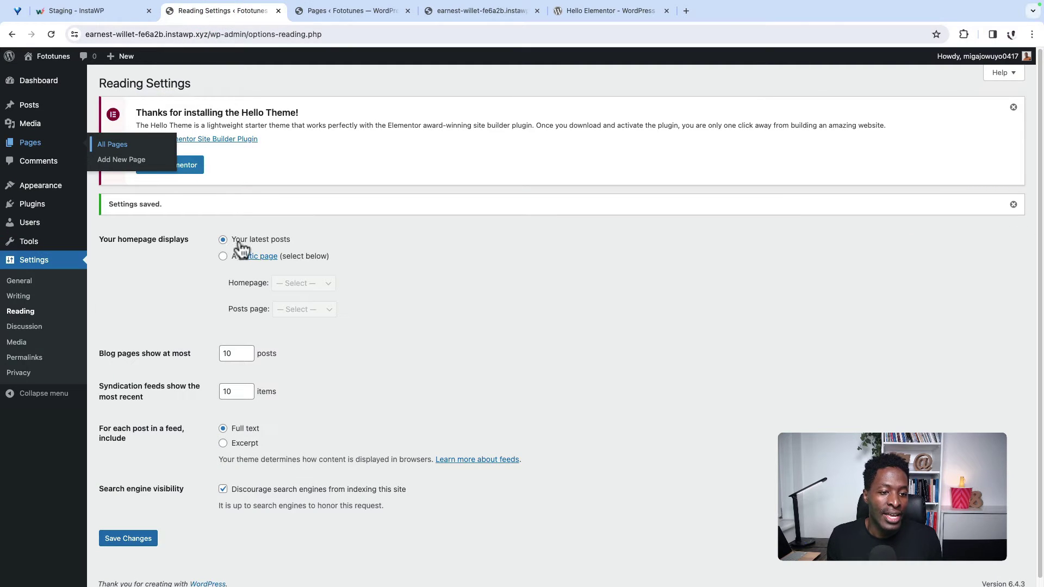
{"action": "left_click", "coordinate": [199, 268]}
{"action": "left_click", "coordinate": [51, 34]}
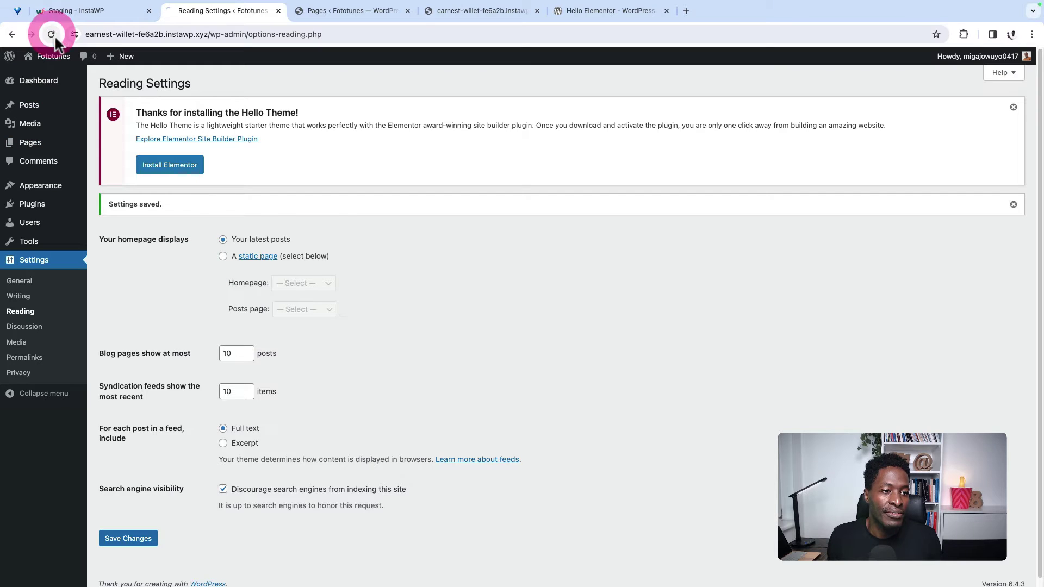
Step: Set the homepage to a static page showing Home and save
{"action": "left_click", "coordinate": [223, 226]}
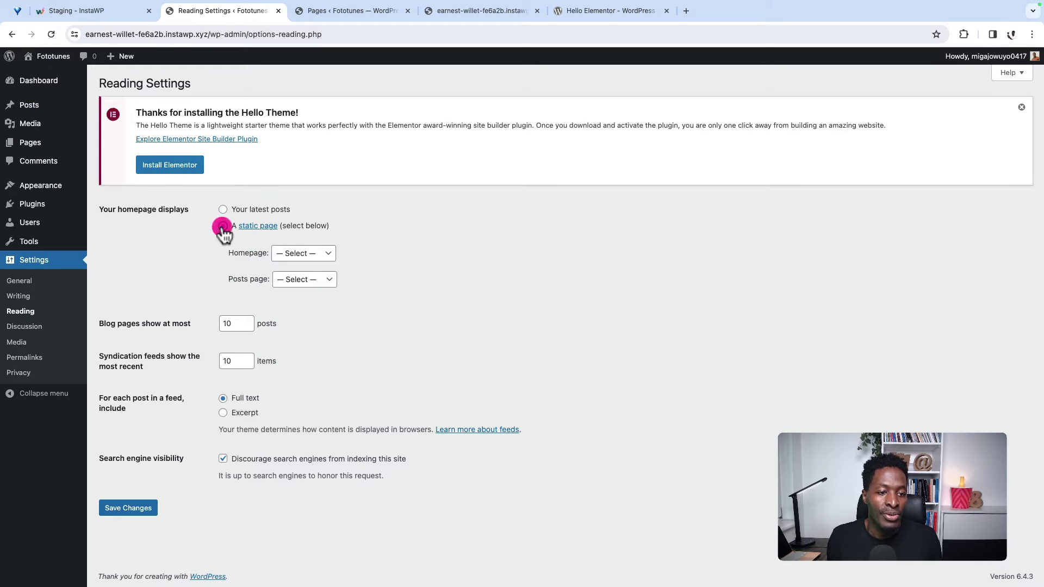
{"action": "left_click", "coordinate": [288, 253]}
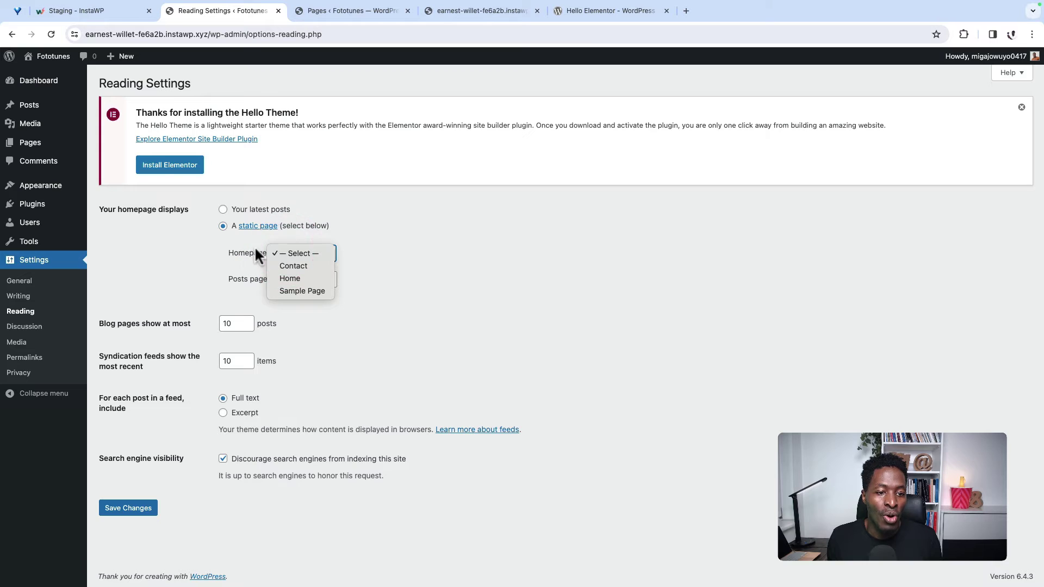
{"action": "left_click", "coordinate": [283, 278]}
{"action": "left_click", "coordinate": [129, 509]}
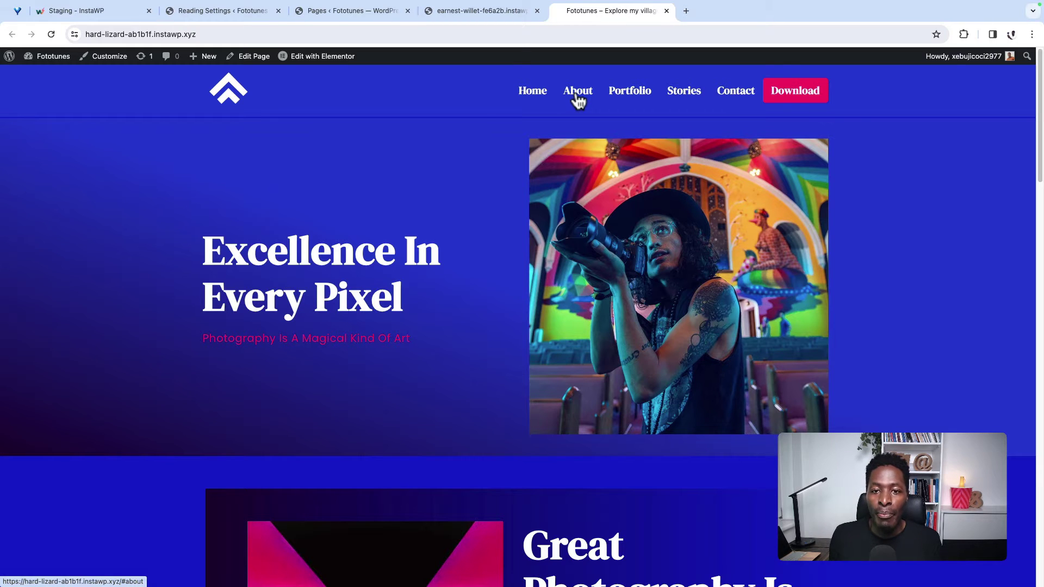
Step: Jump through the demo site's About, Gallery, Stories and Contact sections, then return to the admin tab
{"action": "left_click", "coordinate": [578, 95]}
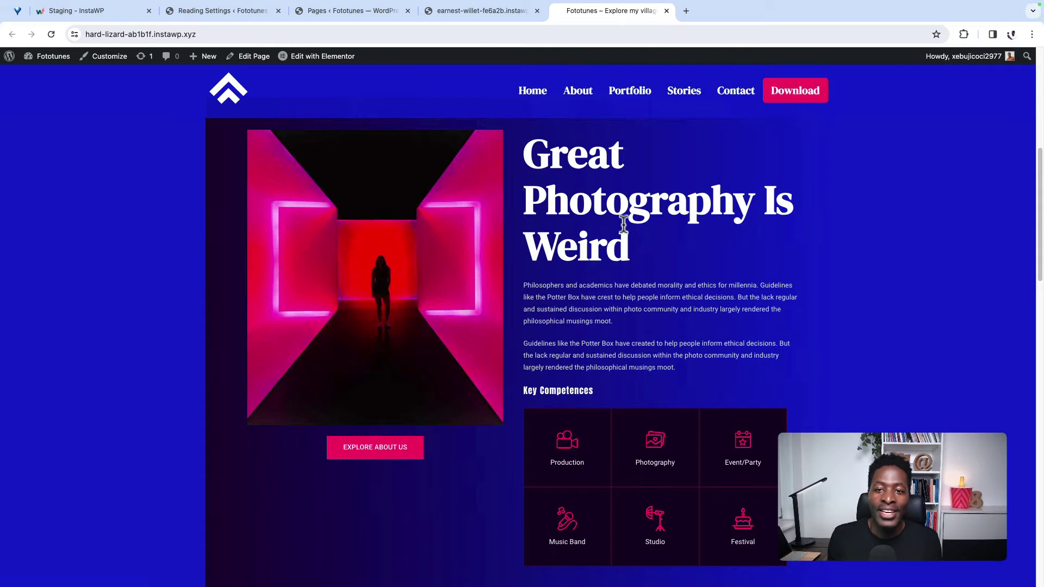
{"action": "left_click", "coordinate": [630, 93]}
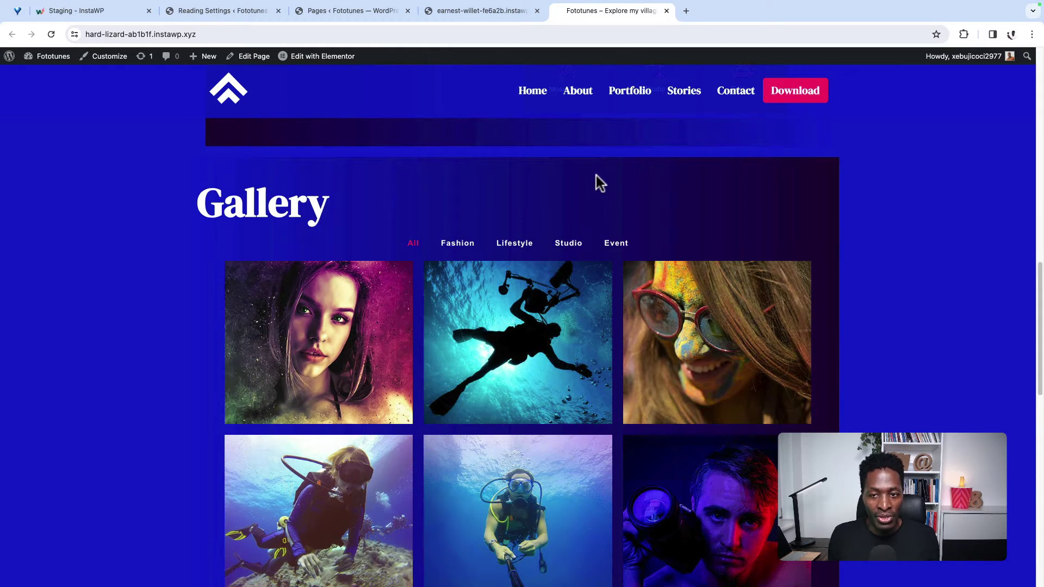
{"action": "left_click", "coordinate": [692, 99]}
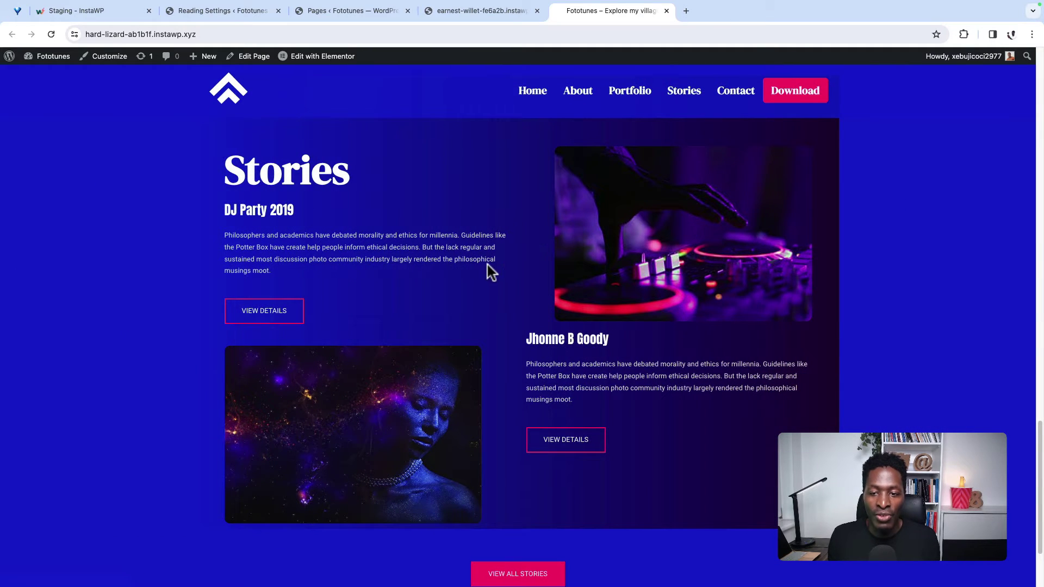
{"action": "left_click", "coordinate": [736, 100]}
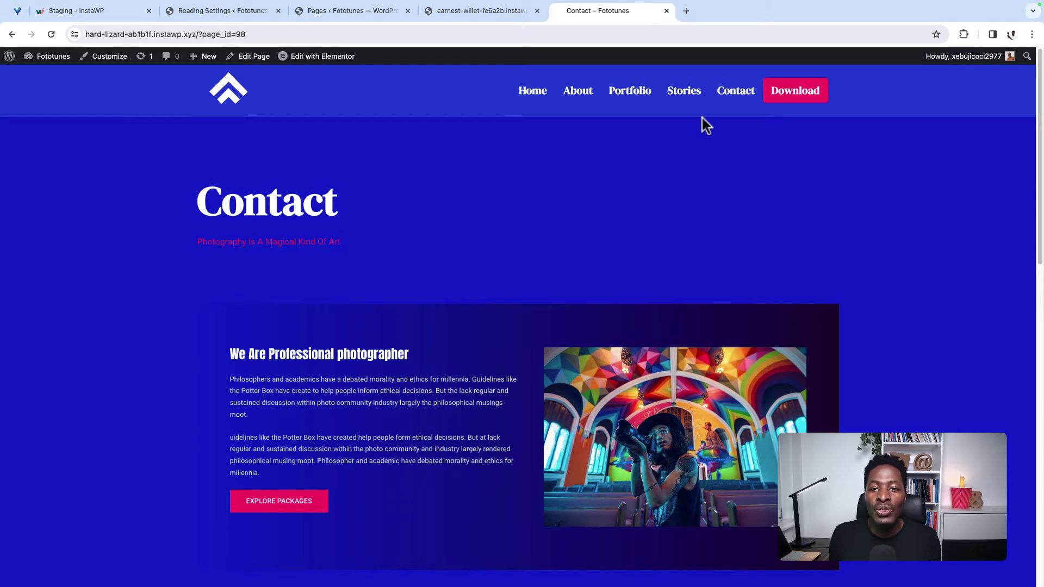
{"action": "left_click", "coordinate": [570, 101]}
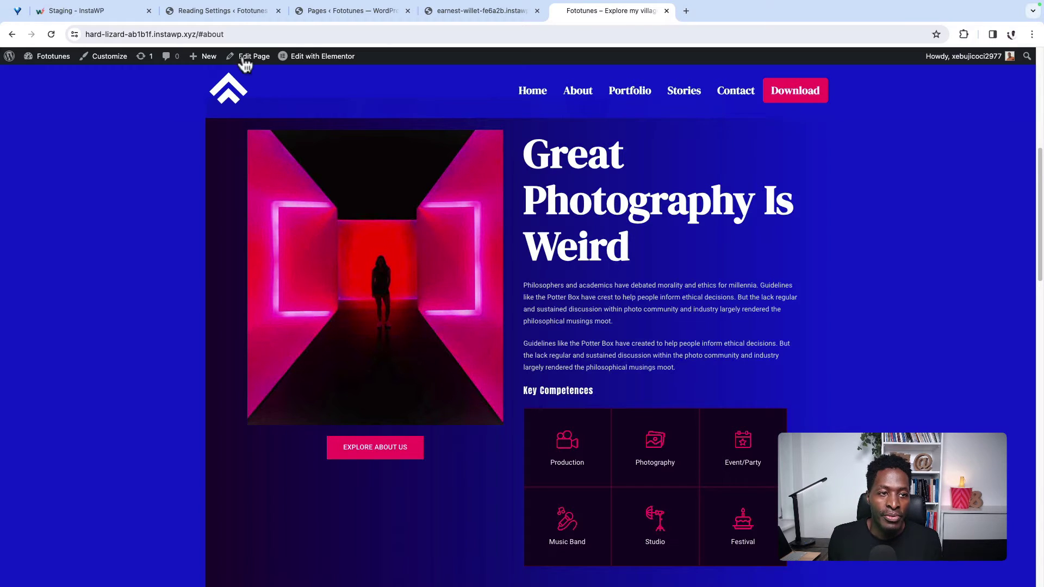
{"action": "left_click", "coordinate": [221, 11]}
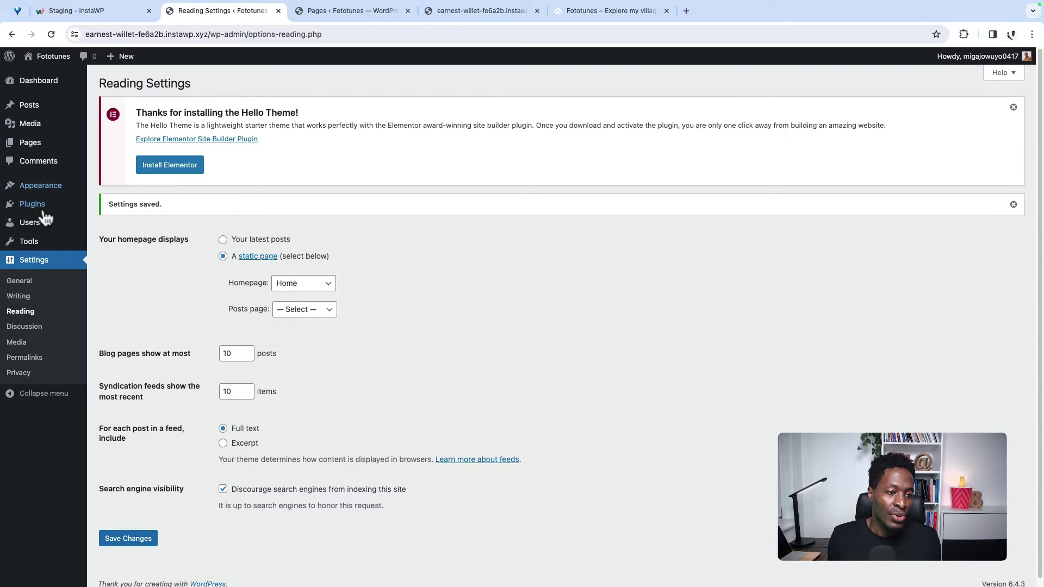
Step: Create a new menu named Main, assigned to the header location
{"action": "mouse_move", "coordinate": [56, 184]}
{"action": "left_click", "coordinate": [123, 224]}
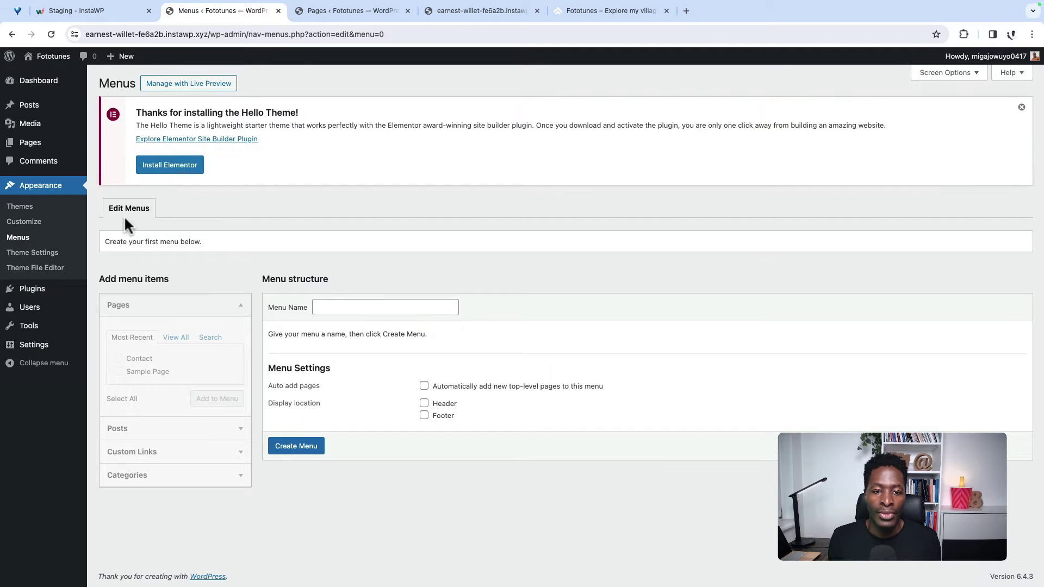
{"action": "left_click", "coordinate": [333, 308]}
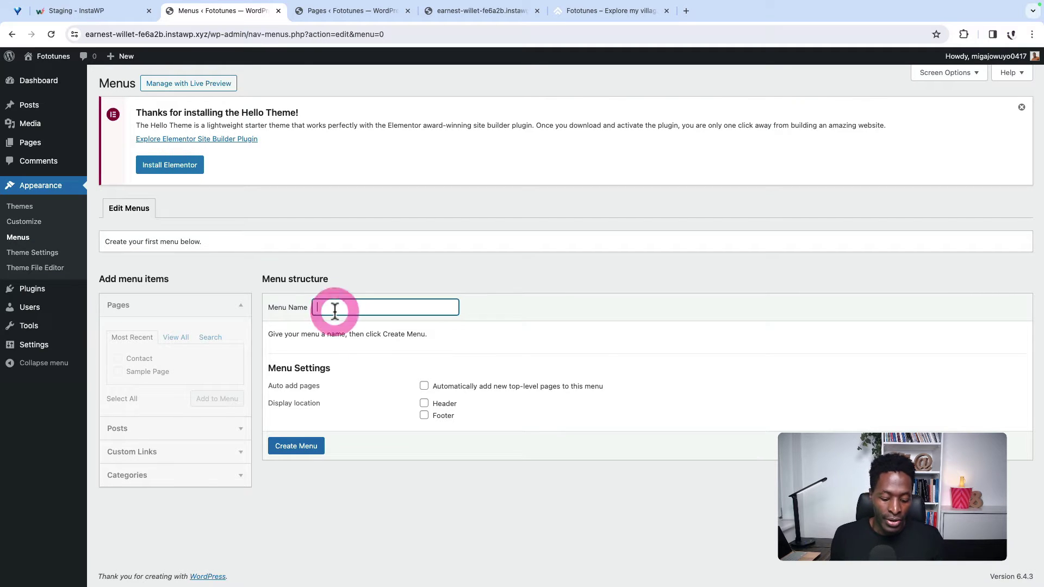
{"action": "type", "text": "Man"}
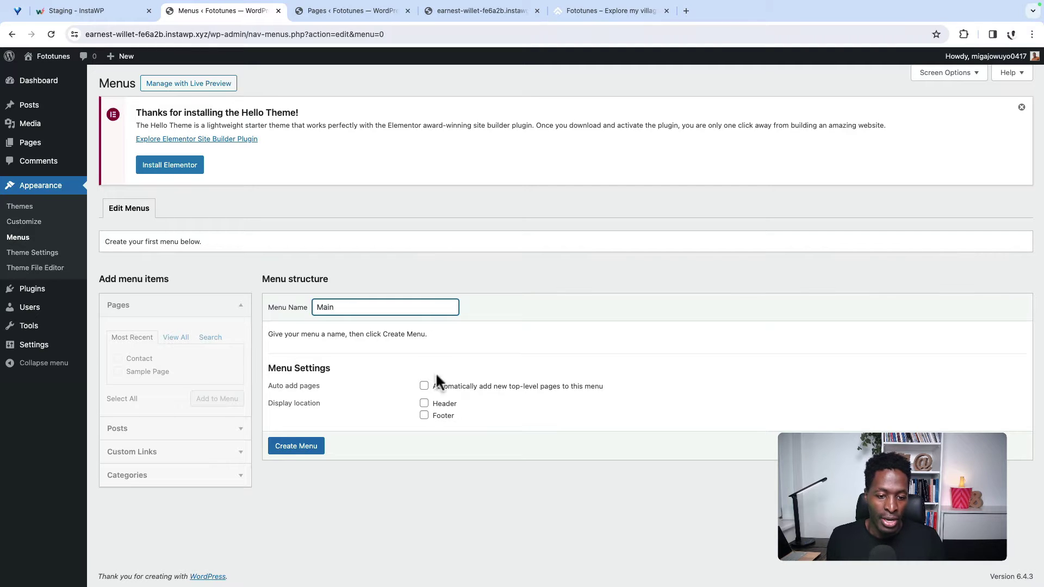
{"action": "left_click", "coordinate": [424, 404]}
{"action": "left_click", "coordinate": [302, 451]}
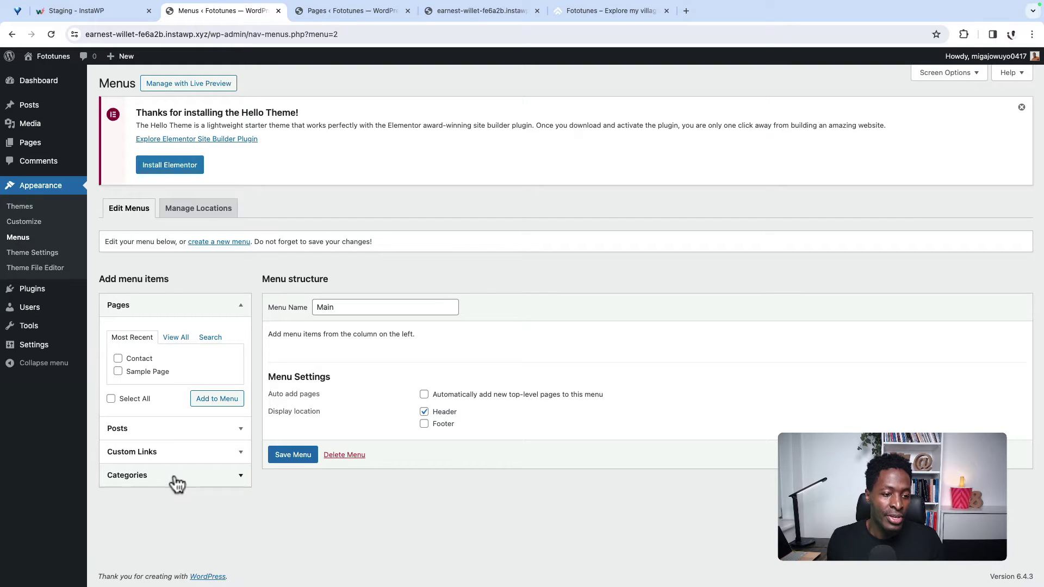
Step: Add the Home and Contact pages to the Main menu
{"action": "left_click", "coordinate": [176, 337]}
{"action": "left_click", "coordinate": [118, 359]}
{"action": "left_click", "coordinate": [118, 372]}
{"action": "left_click", "coordinate": [219, 412]}
{"action": "scroll", "coordinate": [553, 485], "scroll_direction": "down", "scroll_amount": 1}
{"action": "scroll", "coordinate": [553, 483], "scroll_direction": "up", "scroll_amount": 1}
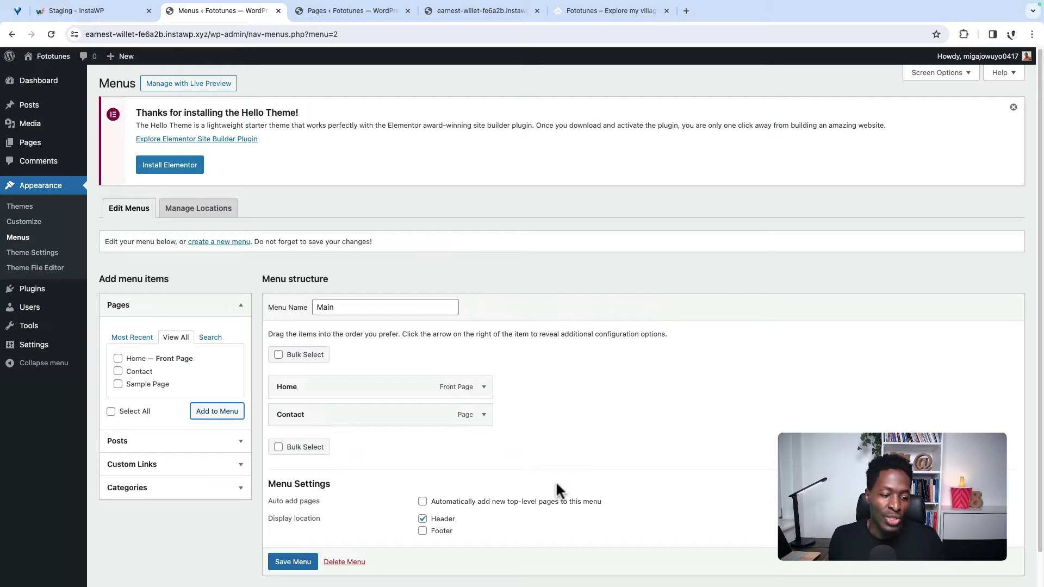
Step: Add a custom link #about labelled About to the menu
{"action": "left_click", "coordinate": [217, 465]}
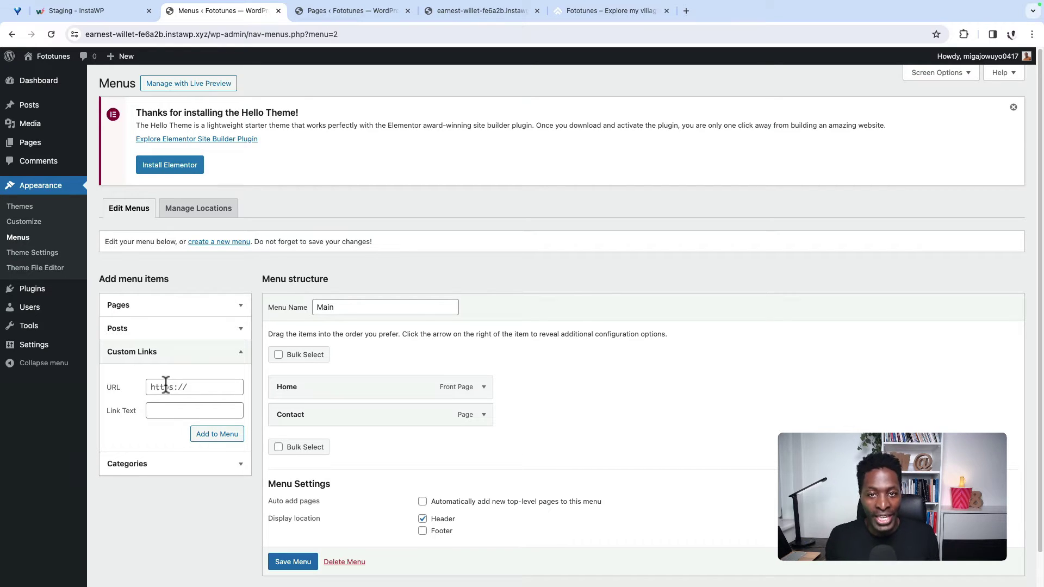
{"action": "left_click", "coordinate": [167, 386]}
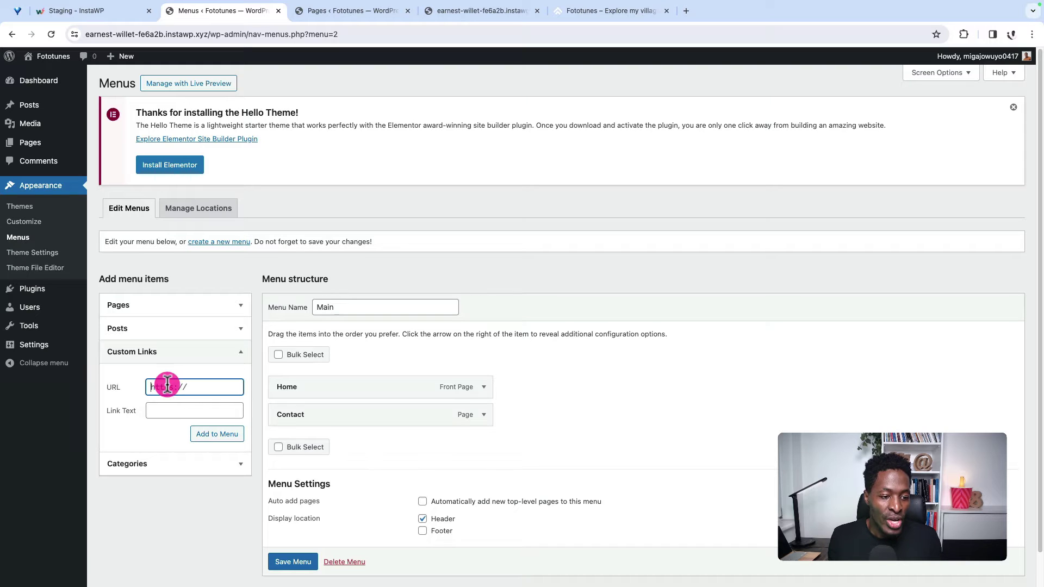
{"action": "type", "text": "#"}
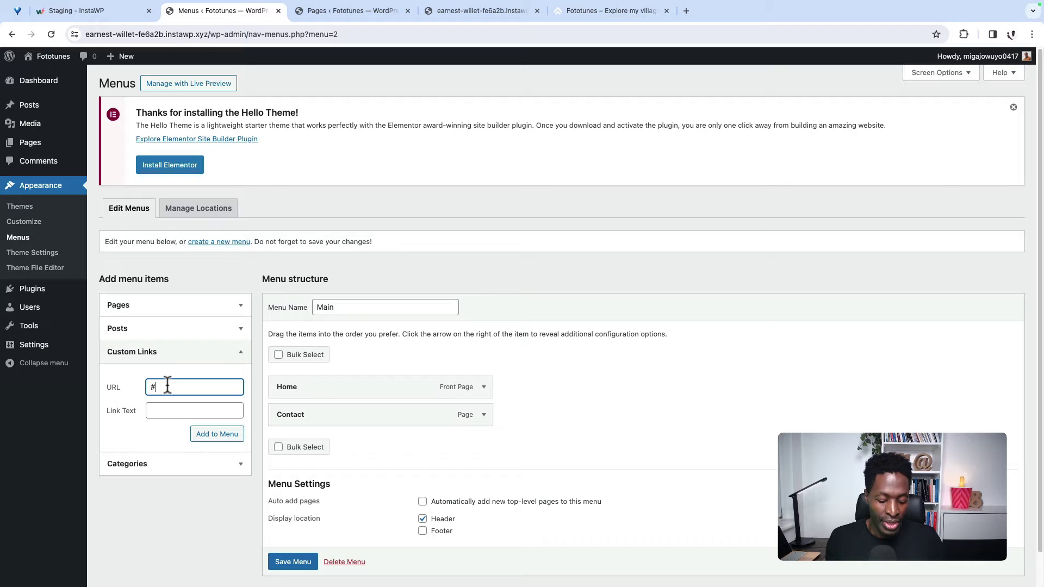
{"action": "type", "text": "about"}
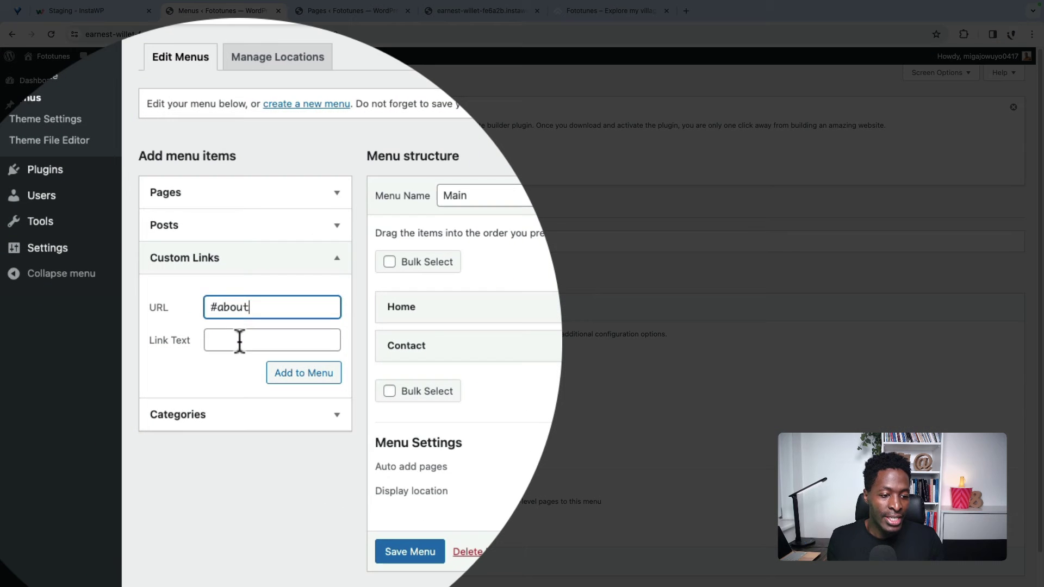
{"action": "left_click", "coordinate": [172, 411]}
{"action": "type", "text": "About"}
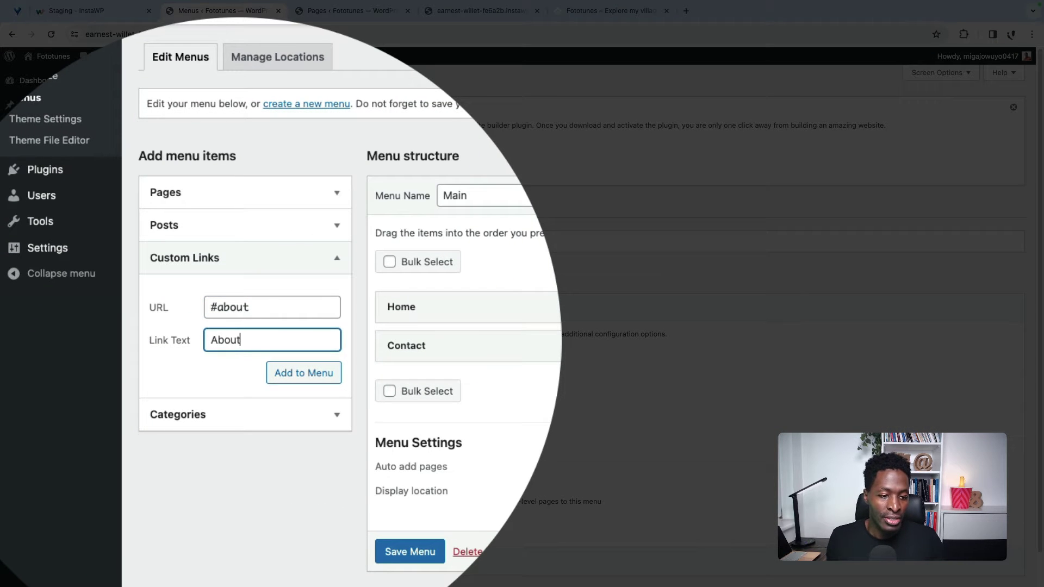
{"action": "left_click", "coordinate": [311, 375]}
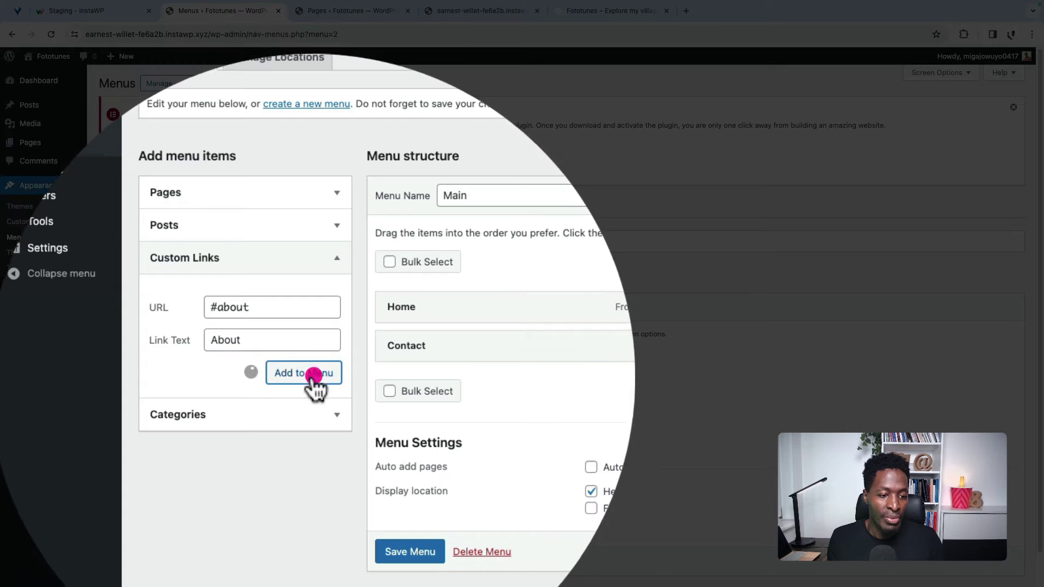
Step: Add a custom link #portfolio labelled Portfolio to the menu
{"action": "left_click", "coordinate": [245, 307]}
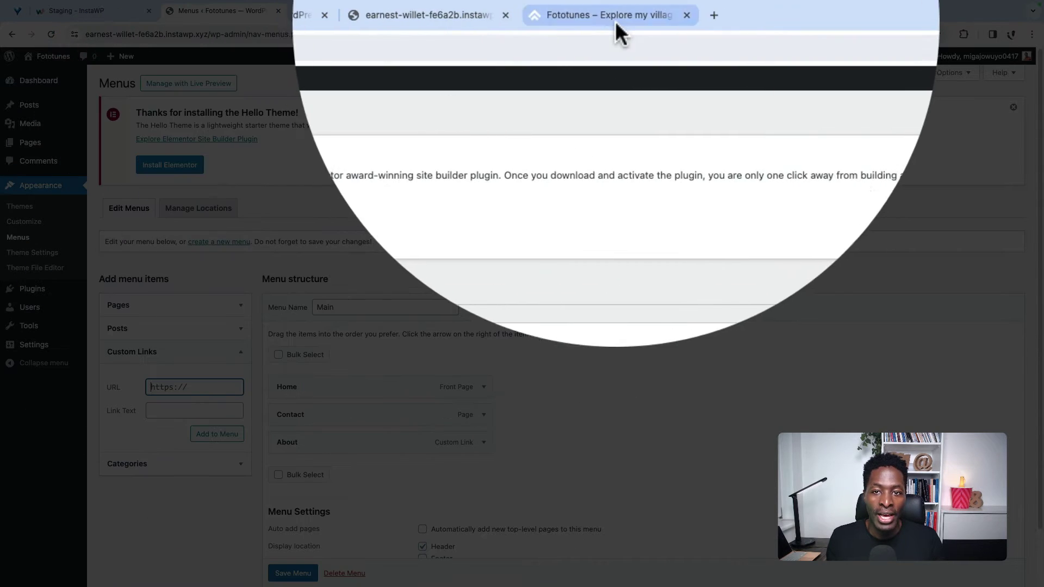
{"action": "left_click", "coordinate": [609, 16]}
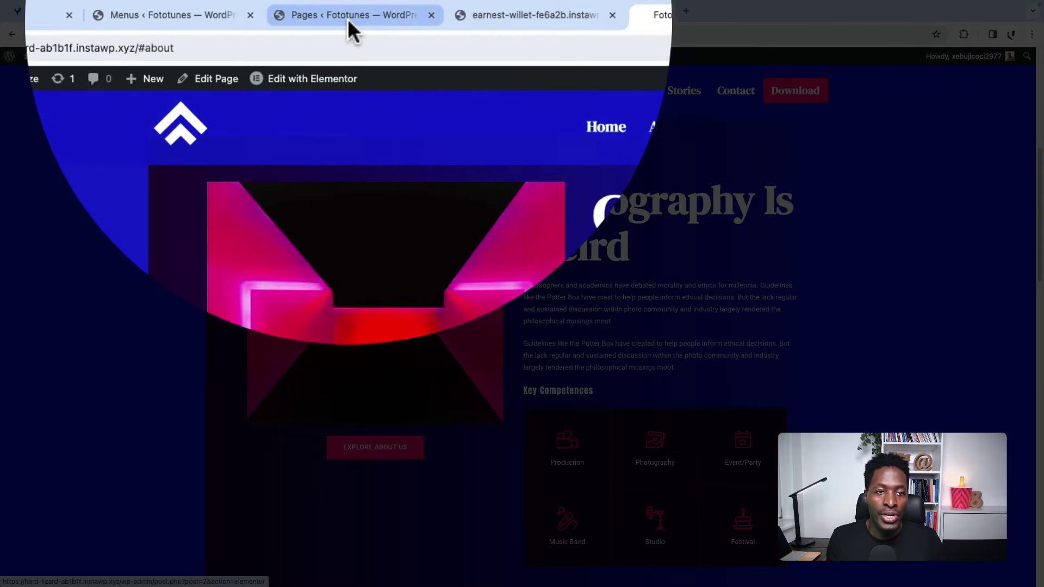
{"action": "left_click", "coordinate": [348, 13]}
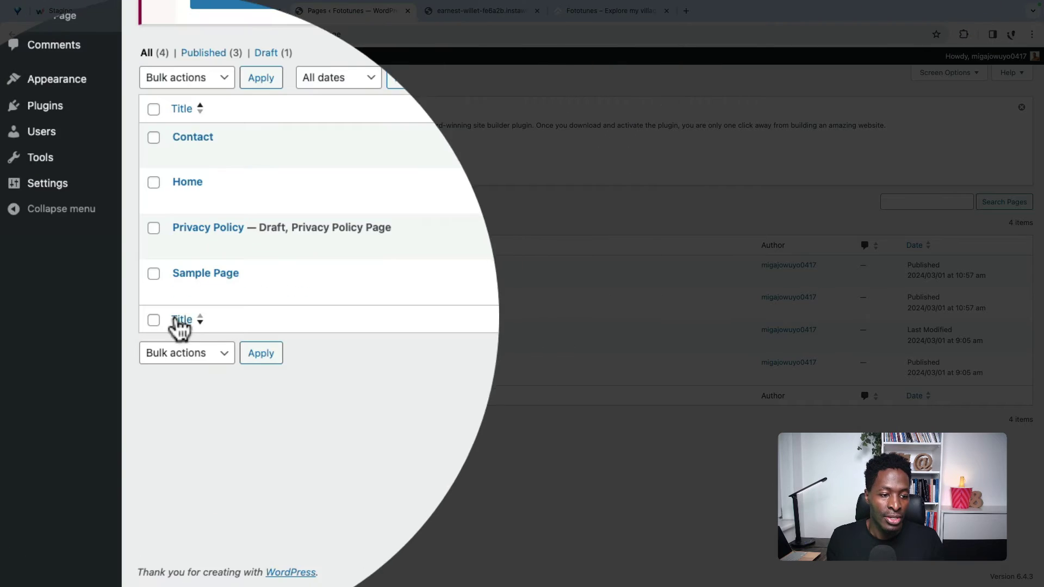
{"action": "left_click", "coordinate": [174, 15]}
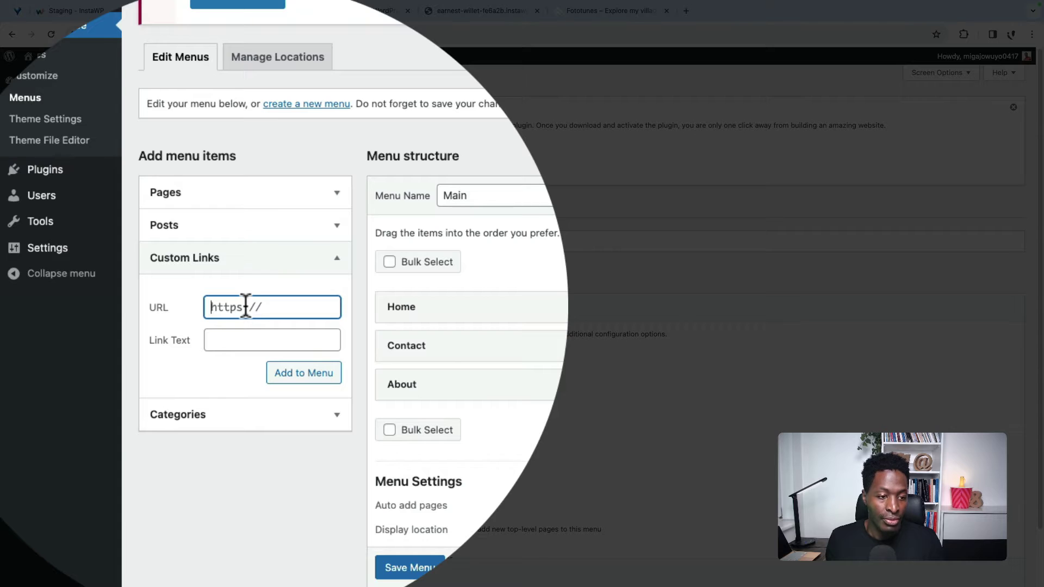
{"action": "key", "text": "ctrl+a"}
{"action": "type", "text": "#"}
{"action": "left_click", "coordinate": [251, 306]}
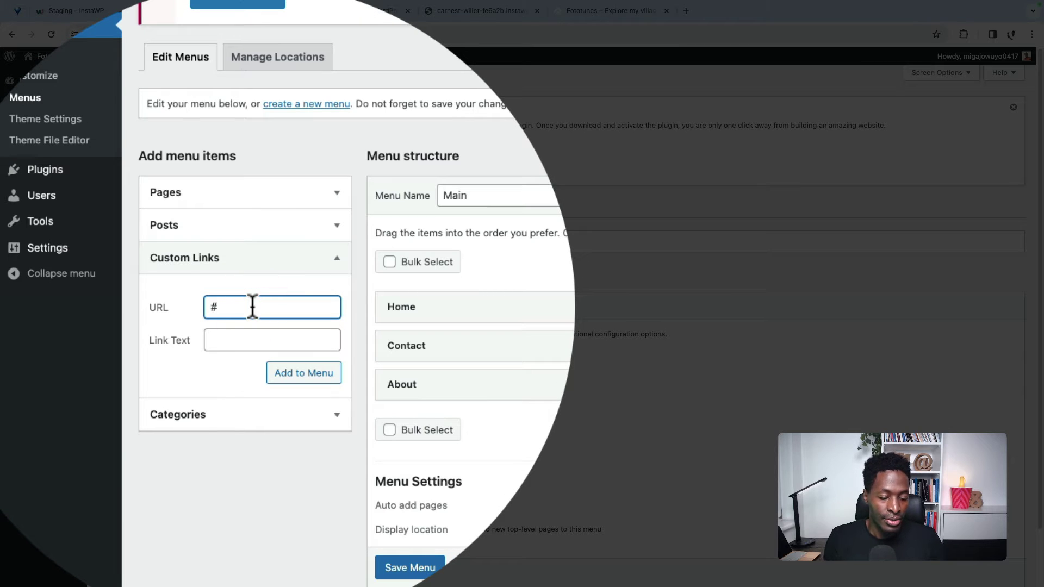
{"action": "type", "text": "portf"}
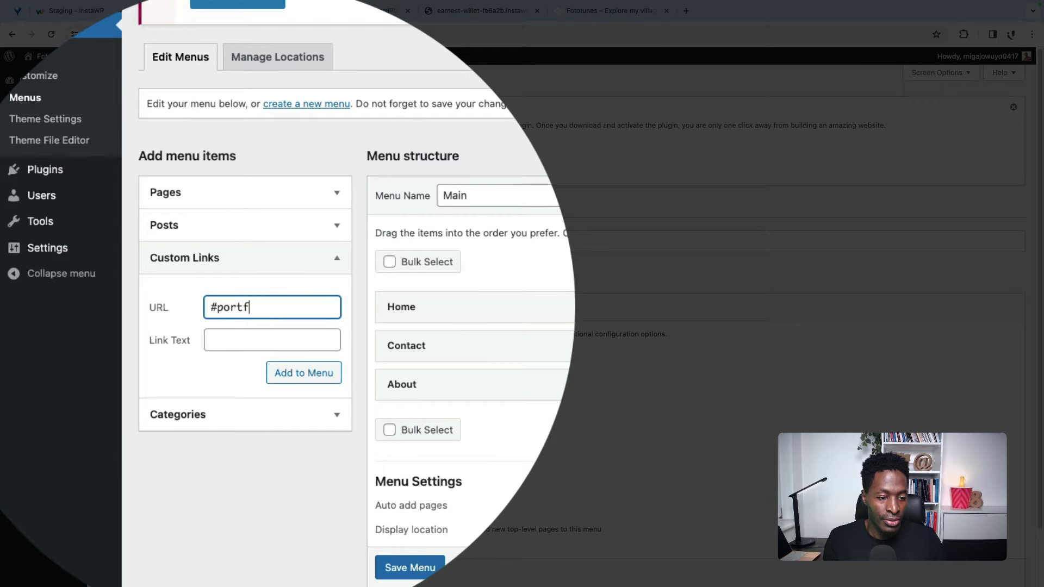
{"action": "type", "text": "olio"}
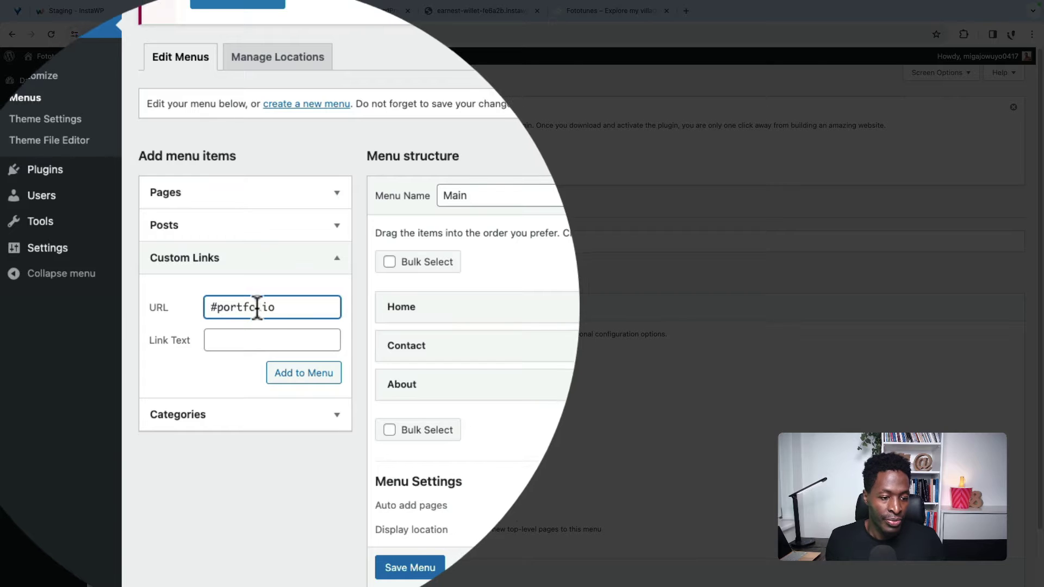
{"action": "left_click", "coordinate": [258, 329]}
{"action": "type", "text": "Portfolio"}
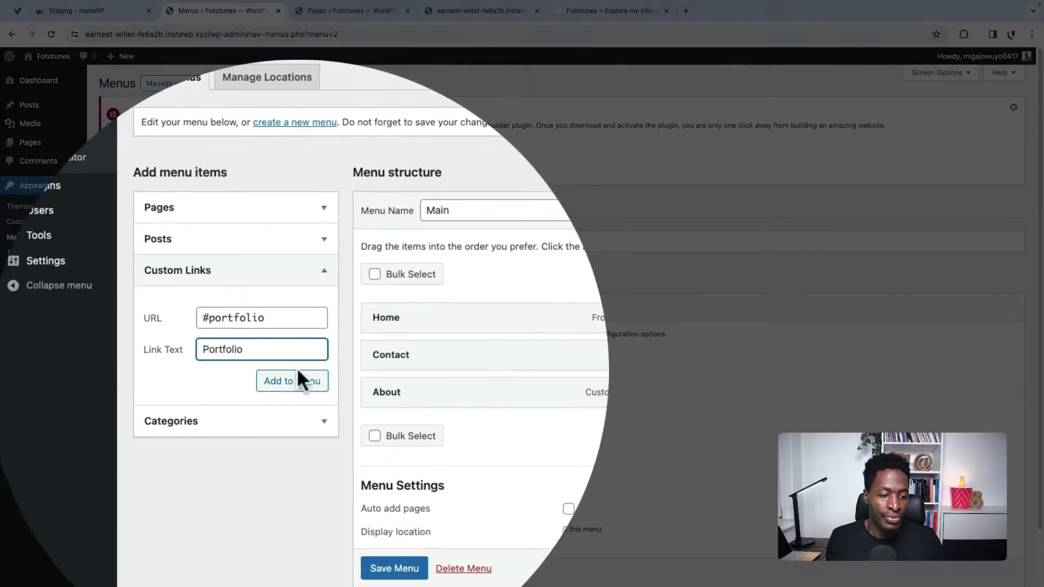
{"action": "left_click", "coordinate": [300, 374]}
Step: Add a custom link #stories labelled Stories to the menu
{"action": "left_click", "coordinate": [285, 304]}
{"action": "type", "text": "#stor"}
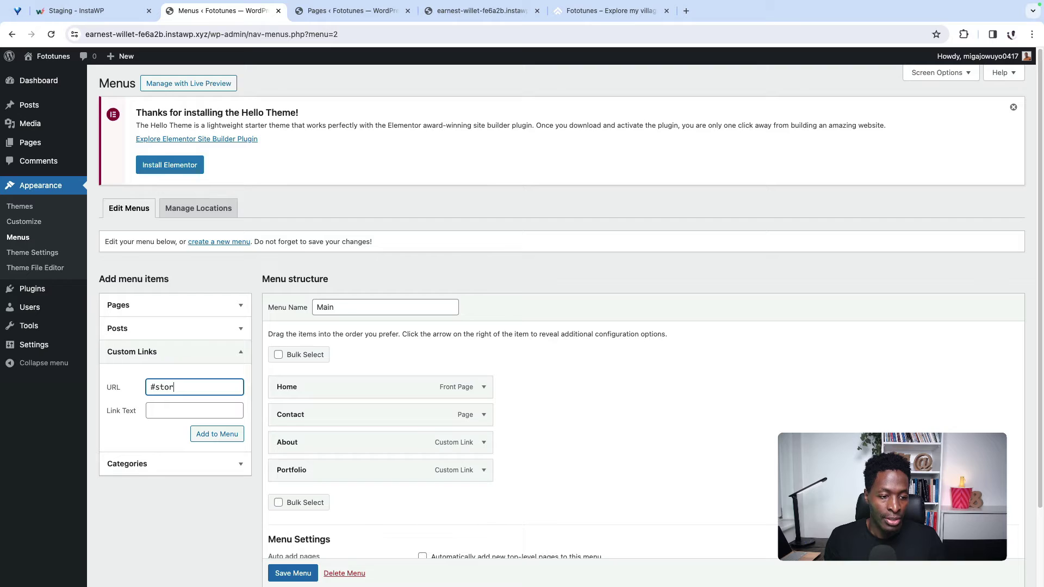
{"action": "type", "text": "ies"}
{"action": "left_click", "coordinate": [187, 414]}
{"action": "type", "text": "S"}
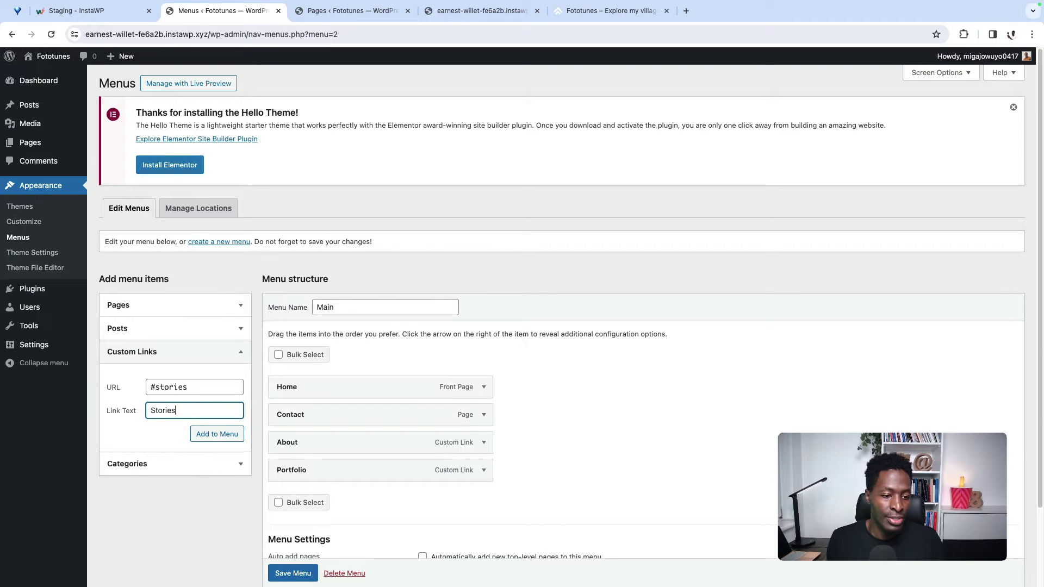
{"action": "left_click", "coordinate": [224, 437]}
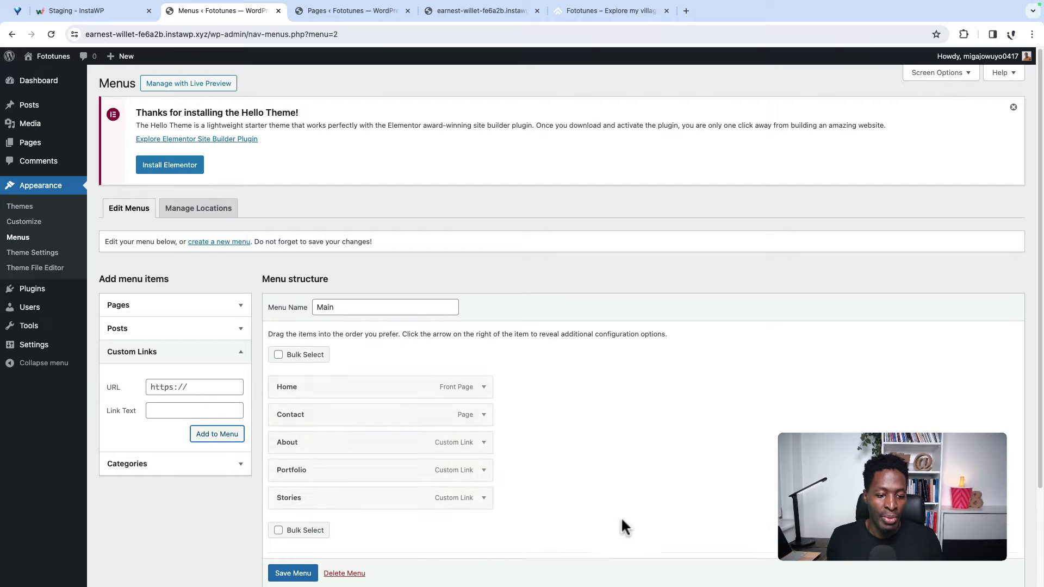
{"action": "scroll", "coordinate": [596, 510], "scroll_direction": "down", "scroll_amount": 2}
Step: Move Contact below Stories and paste the gotechug.gumroad.com store URL as a new link address
{"action": "left_click_drag", "start_coordinate": [403, 326], "coordinate": [408, 409]}
{"action": "left_click", "coordinate": [164, 299]}
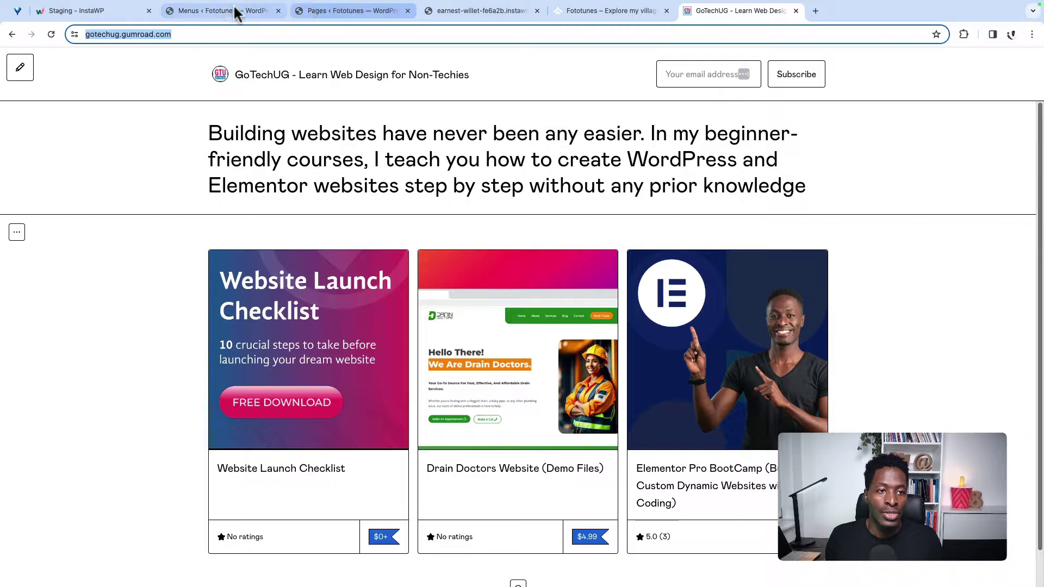
{"action": "left_click", "coordinate": [227, 10]}
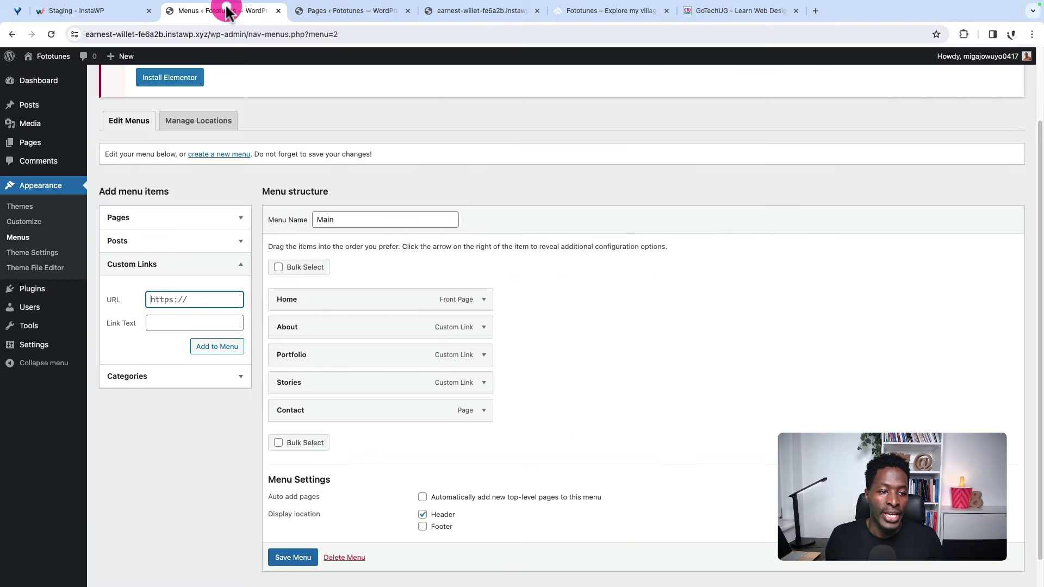
{"action": "left_click", "coordinate": [171, 300]}
{"action": "key", "text": "ctrl+v"}
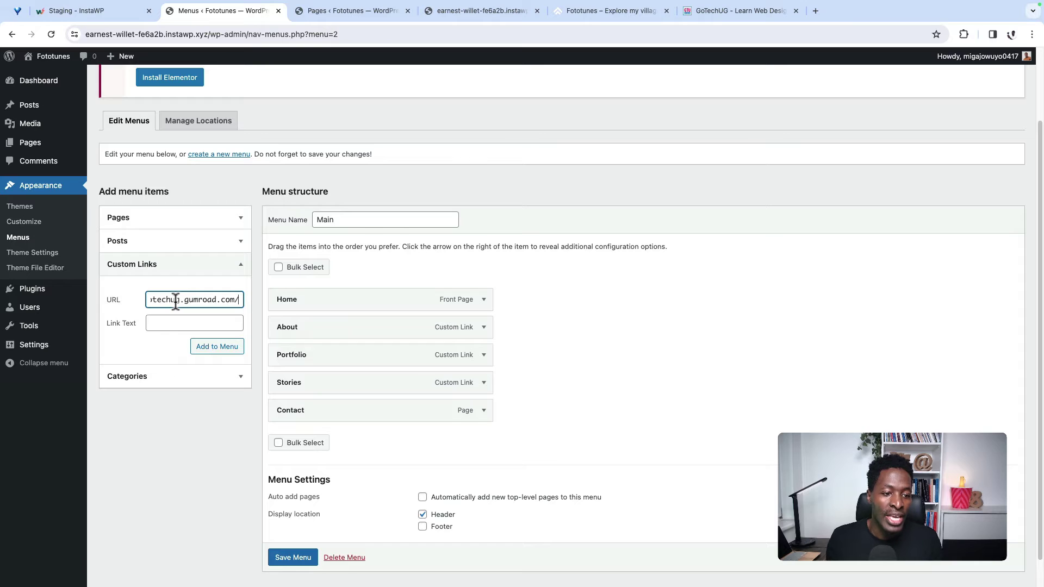
Step: Check the store address, label the link Download, and add it to the menu
{"action": "left_click", "coordinate": [747, 13]}
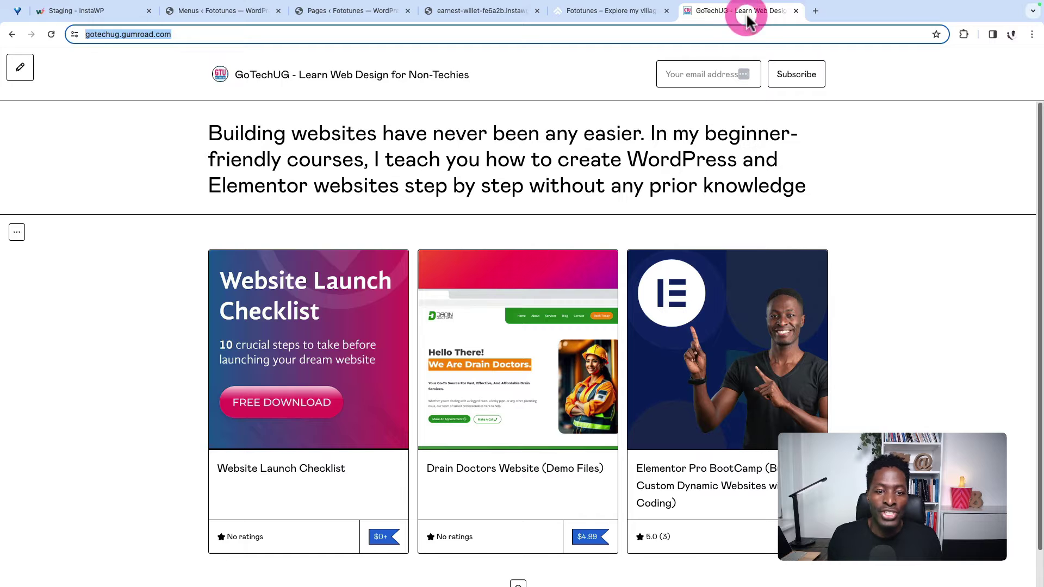
{"action": "left_click", "coordinate": [202, 16]}
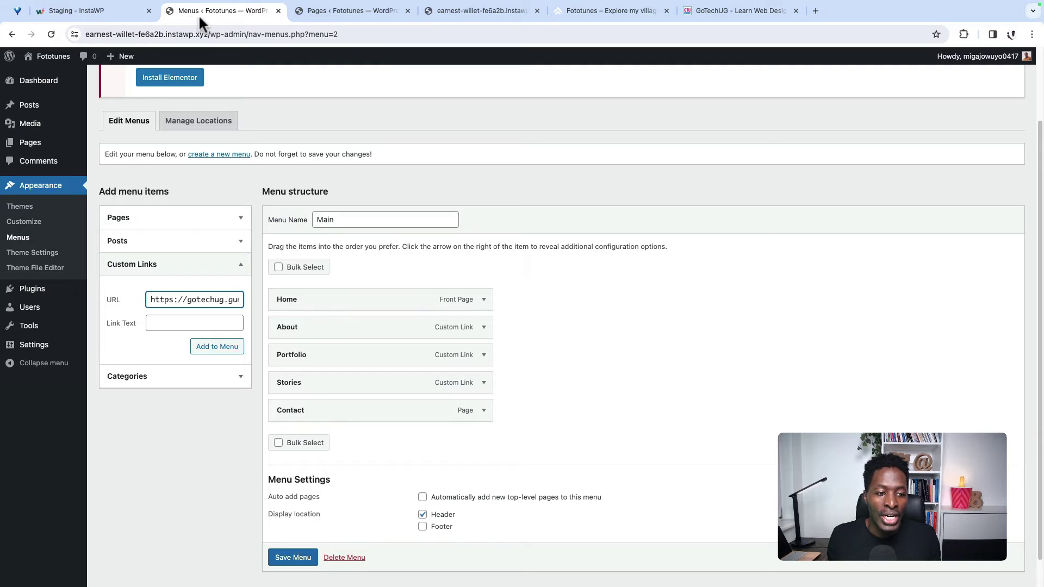
{"action": "left_click", "coordinate": [172, 299]}
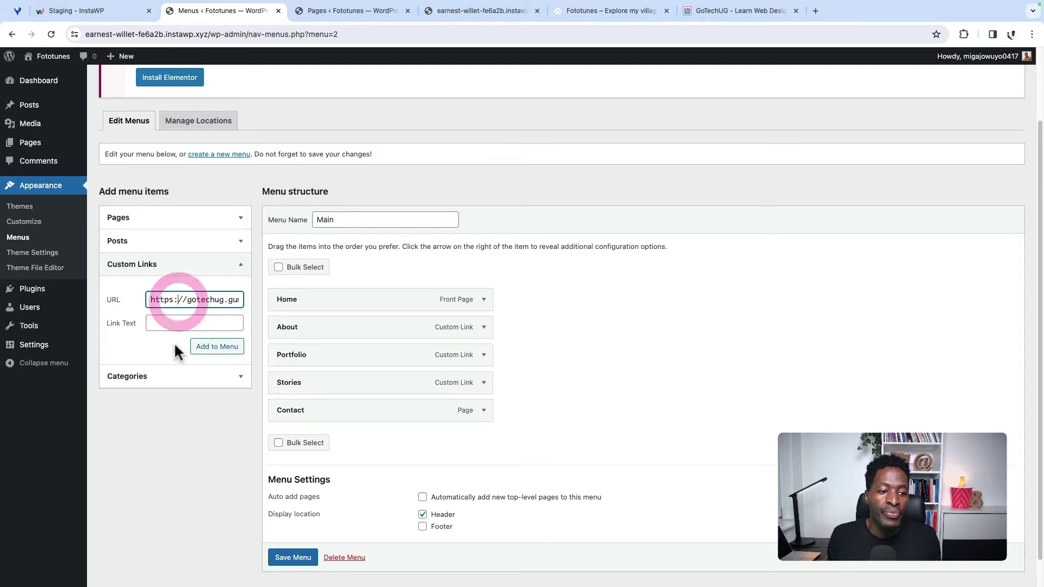
{"action": "left_click", "coordinate": [172, 325]}
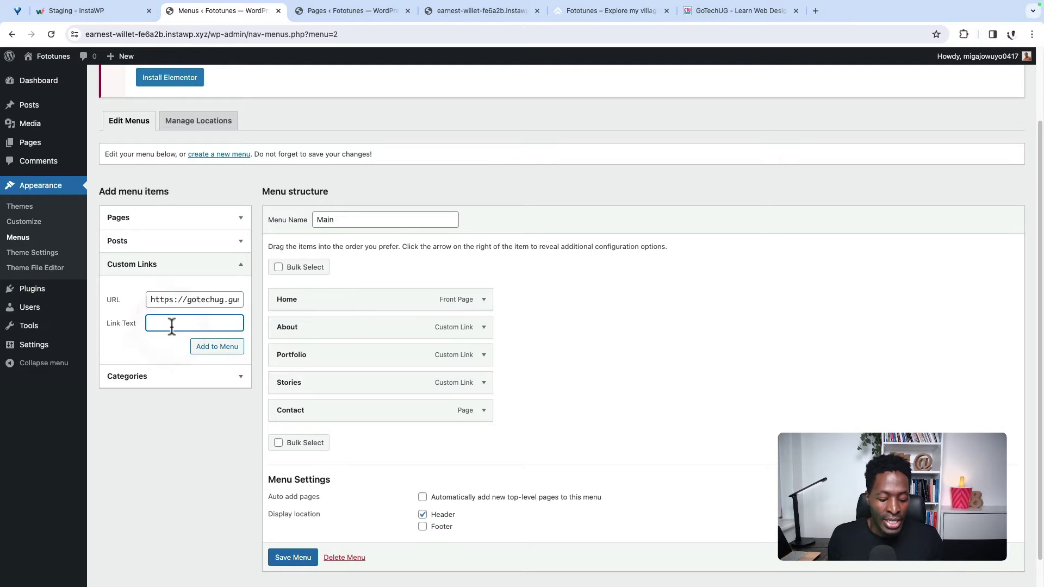
{"action": "type", "text": "Download"}
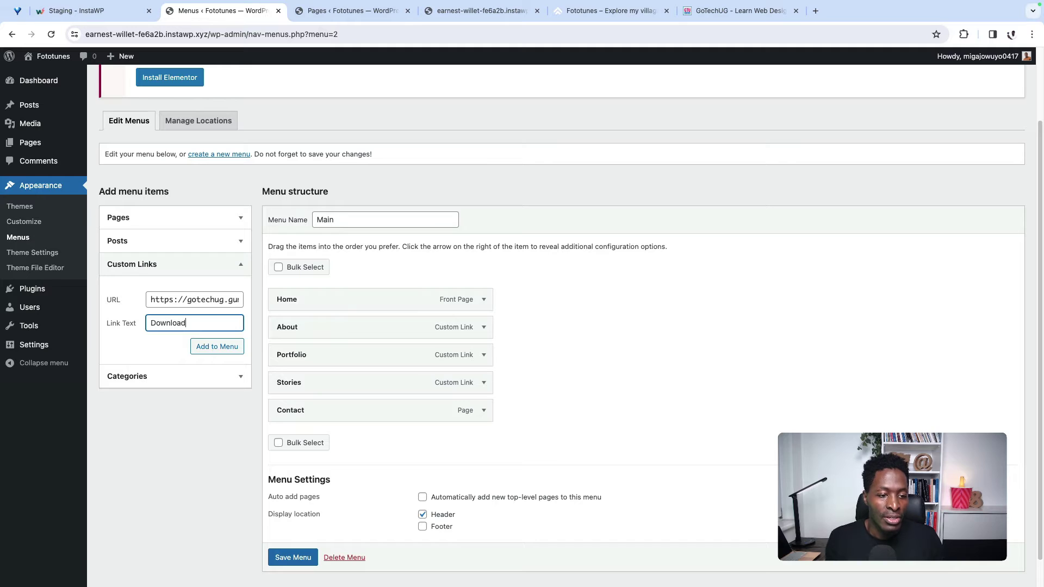
{"action": "left_click", "coordinate": [217, 346]}
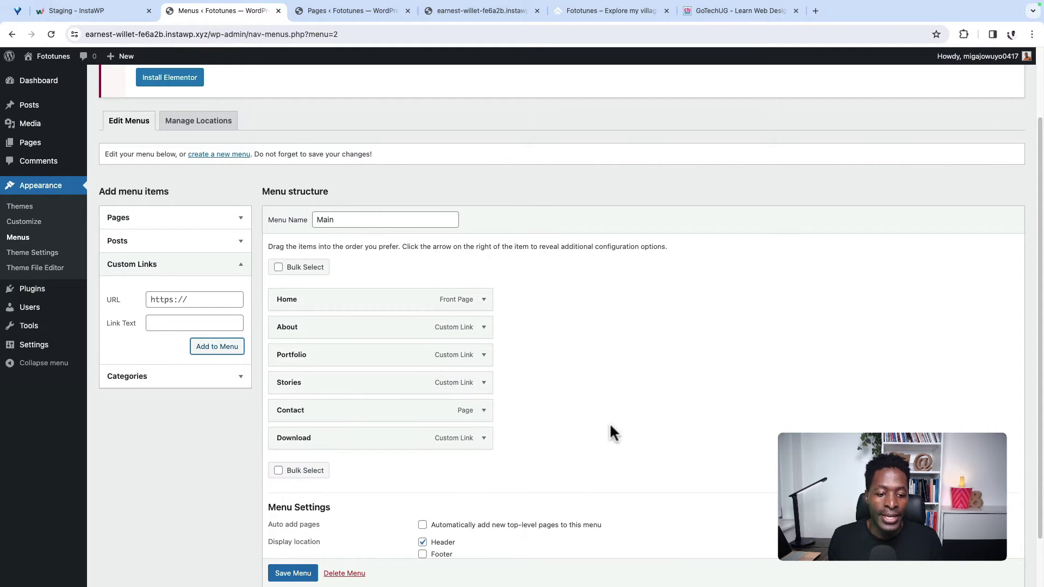
{"action": "scroll", "coordinate": [609, 431], "scroll_direction": "down", "scroll_amount": 2}
Step: Save the Main menu and open the live Fototunes home page
{"action": "left_click", "coordinate": [285, 527]}
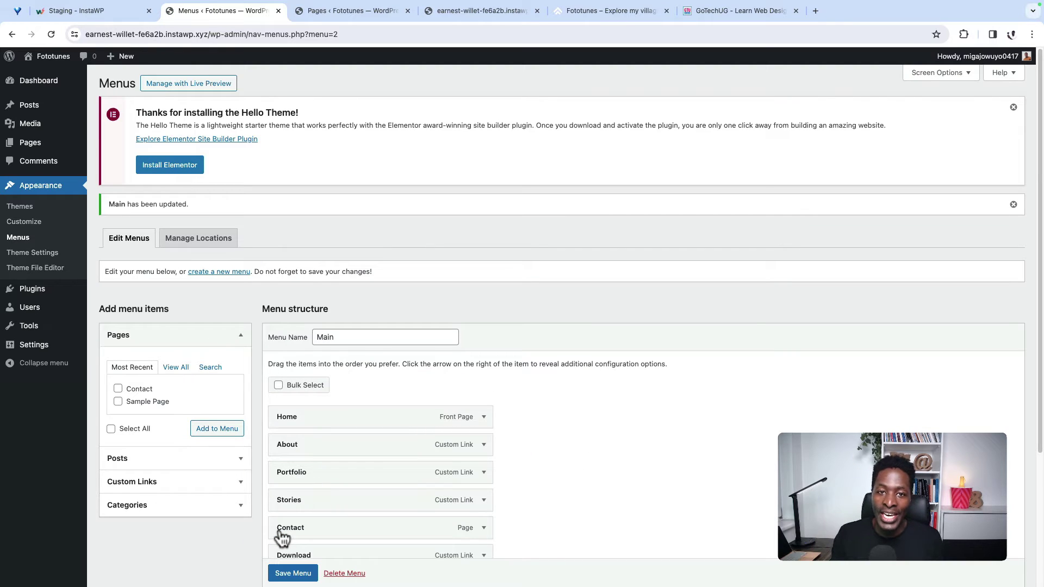
{"action": "left_click", "coordinate": [342, 11]}
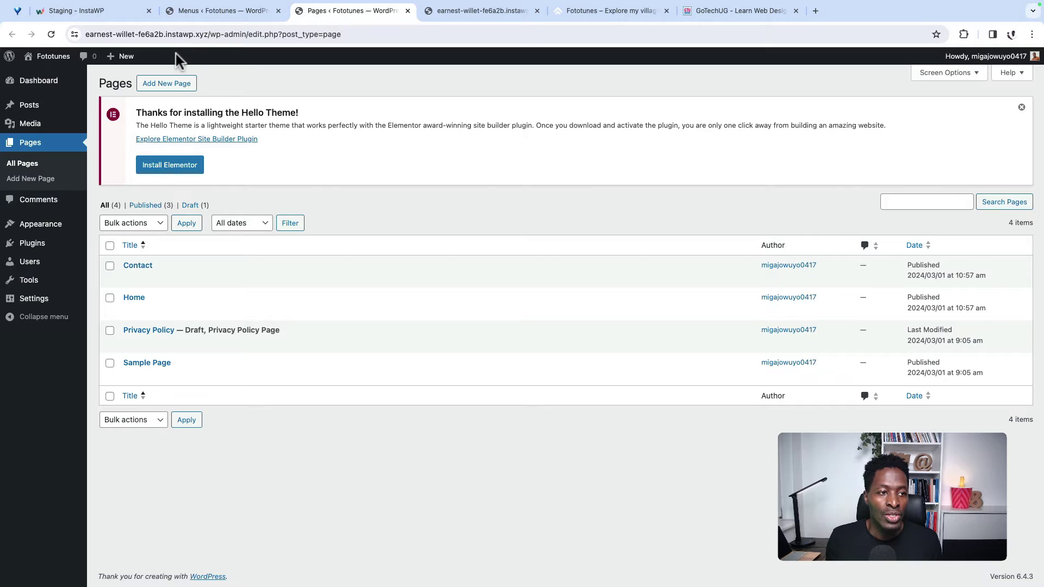
{"action": "left_click", "coordinate": [44, 76], "text": "ctrl"}
{"action": "left_click", "coordinate": [471, 12]}
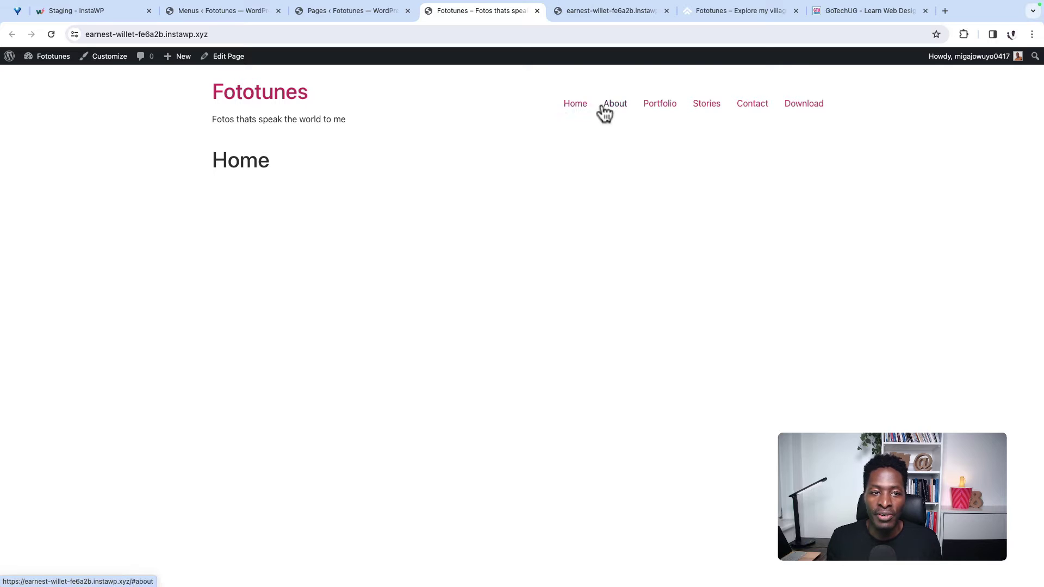
Step: Test the Download link in the live site's header, then return to the menu editor
{"action": "left_click_drag", "start_coordinate": [225, 120], "coordinate": [568, 110]}
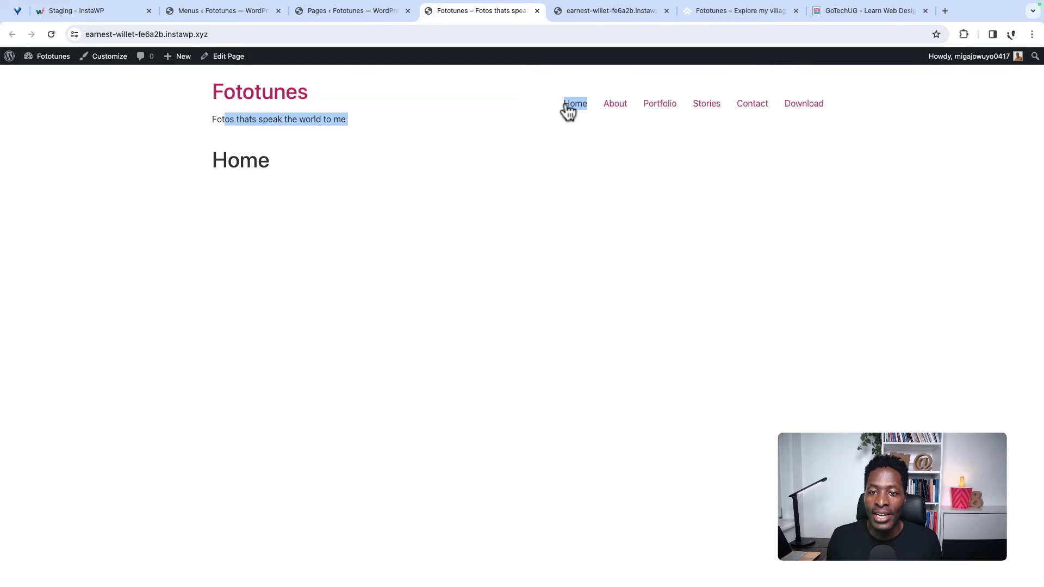
{"action": "left_click", "coordinate": [807, 108]}
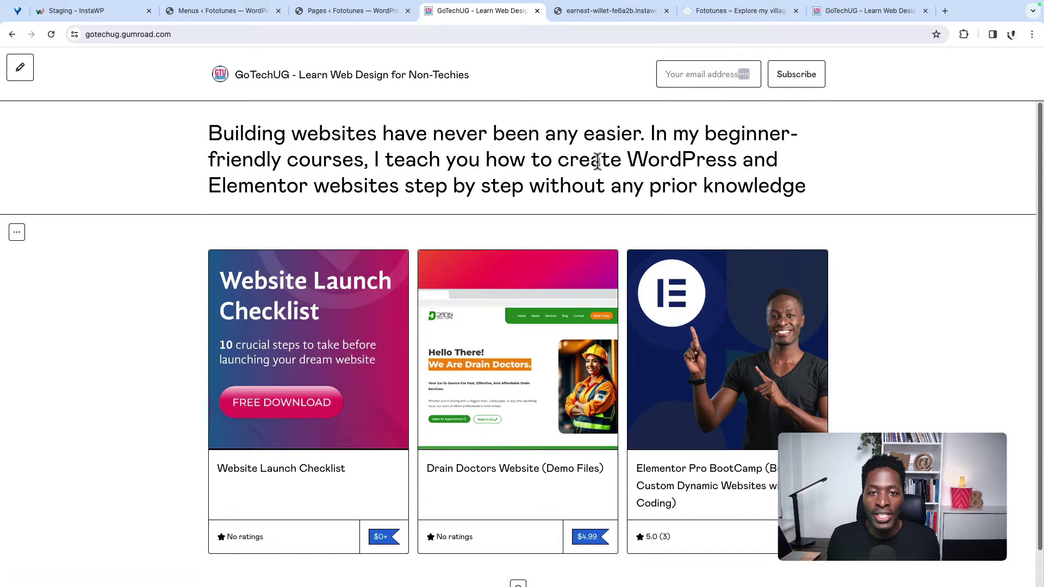
{"action": "left_click", "coordinate": [536, 11]}
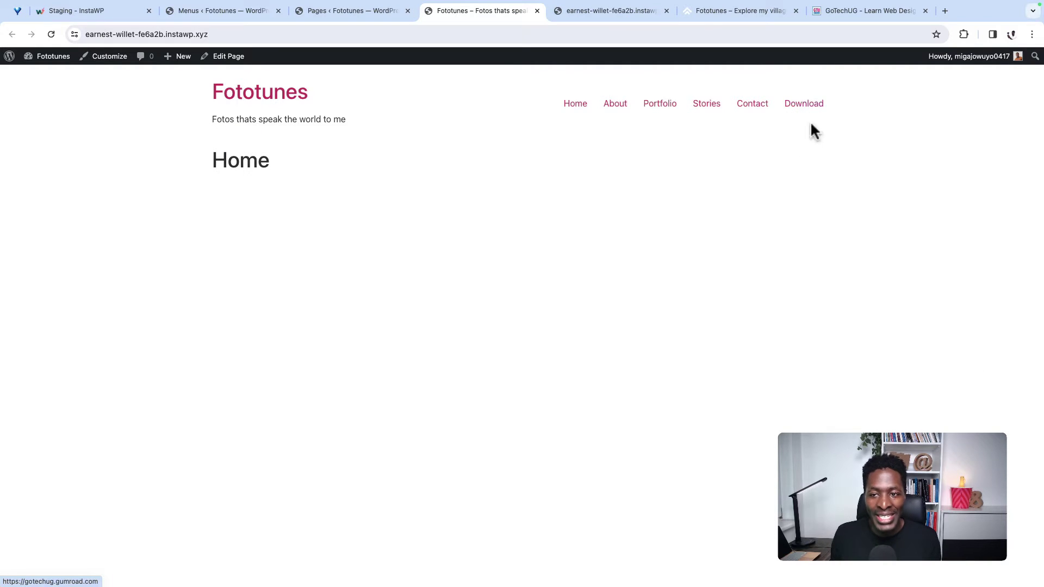
{"action": "left_click", "coordinate": [803, 105]}
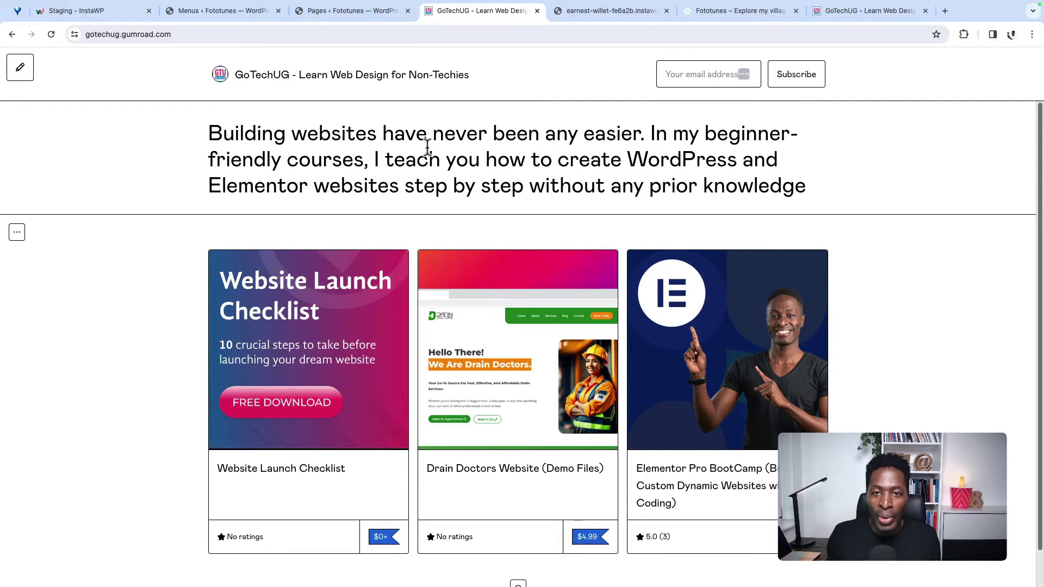
{"action": "left_click", "coordinate": [217, 13]}
{"action": "left_click", "coordinate": [338, 13]}
{"action": "left_click", "coordinate": [451, 11]}
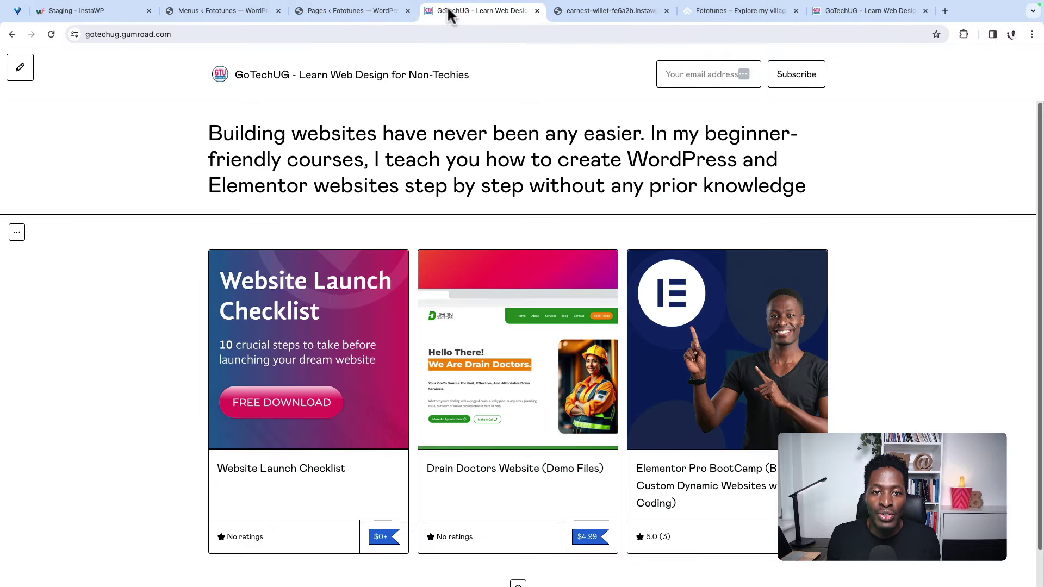
{"action": "left_click", "coordinate": [15, 36]}
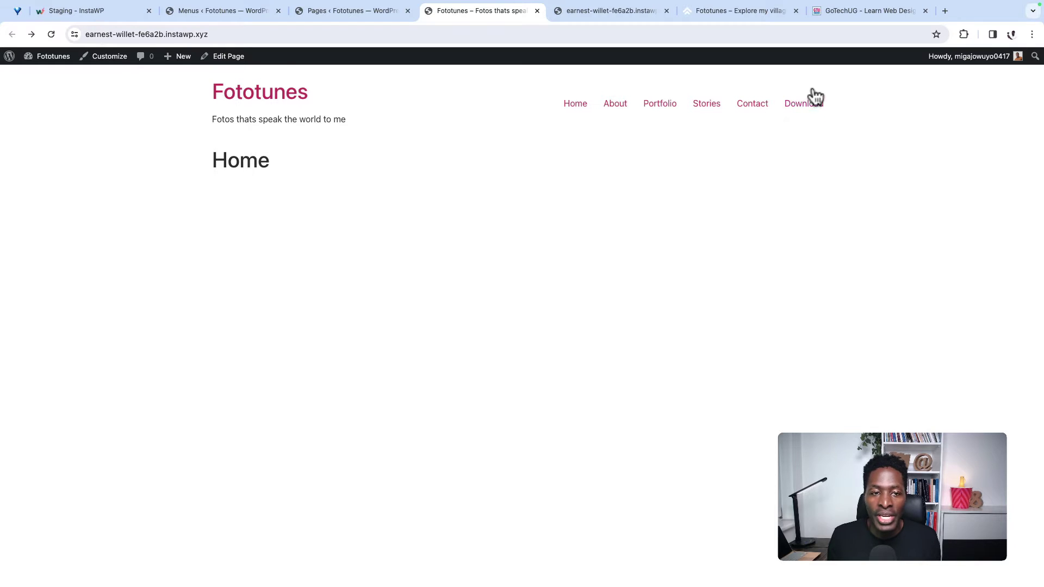
{"action": "left_click", "coordinate": [219, 12]}
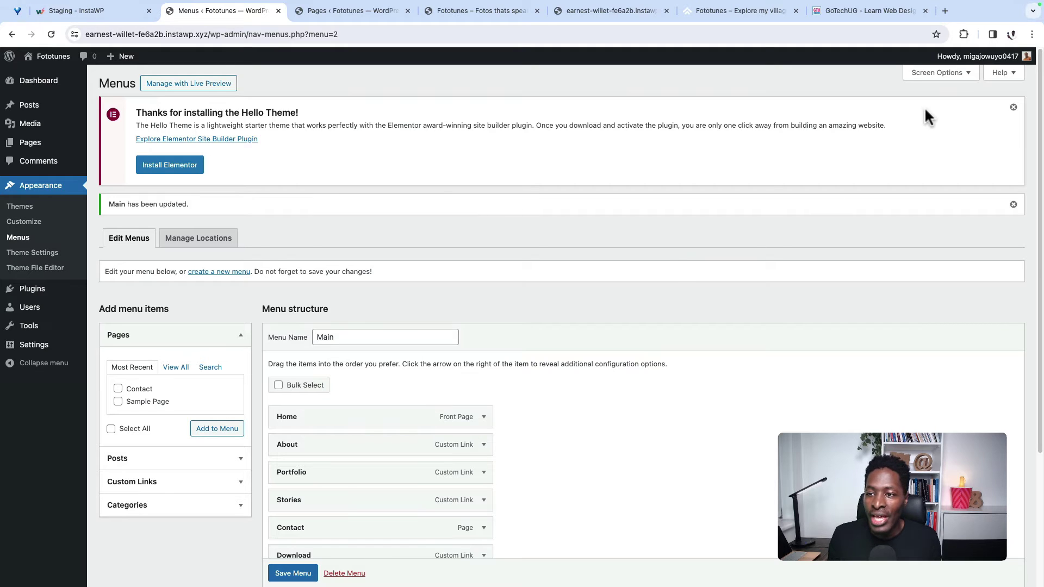
Step: Enable the Link Target option, set Download to open in a new tab, and save the menu
{"action": "left_click", "coordinate": [967, 82]}
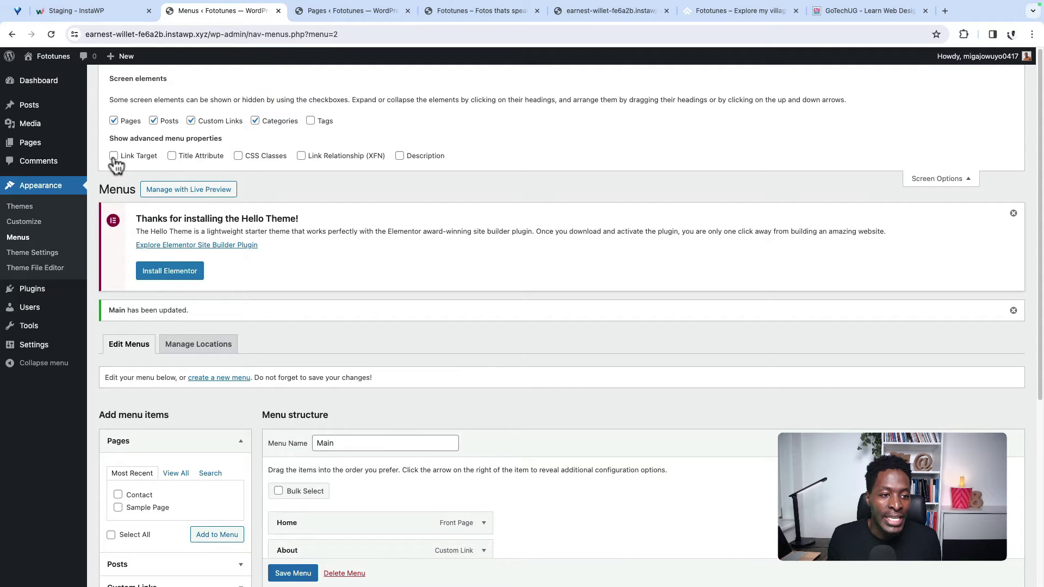
{"action": "left_click", "coordinate": [114, 156]}
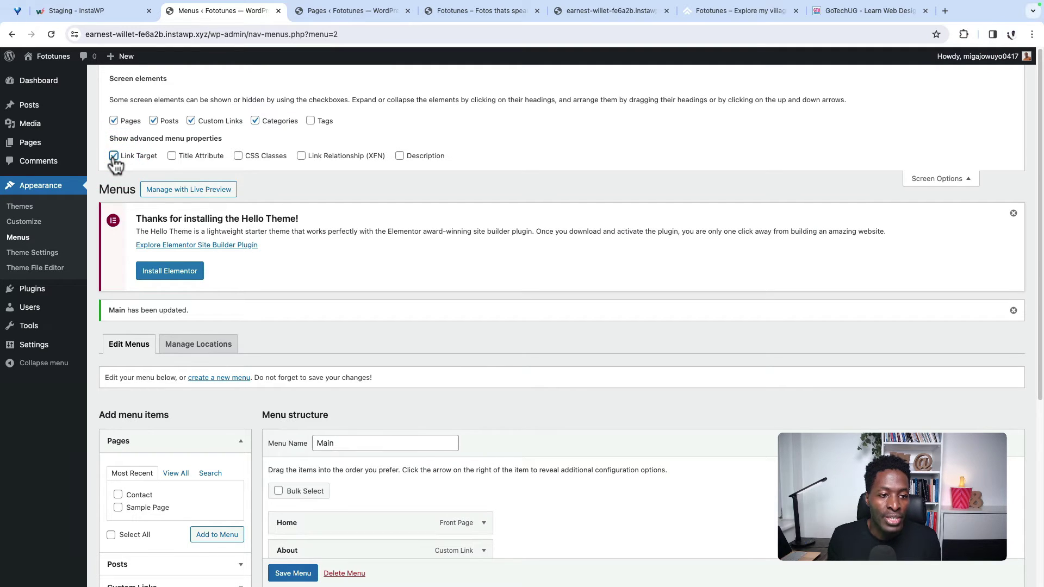
{"action": "left_click", "coordinate": [969, 183]}
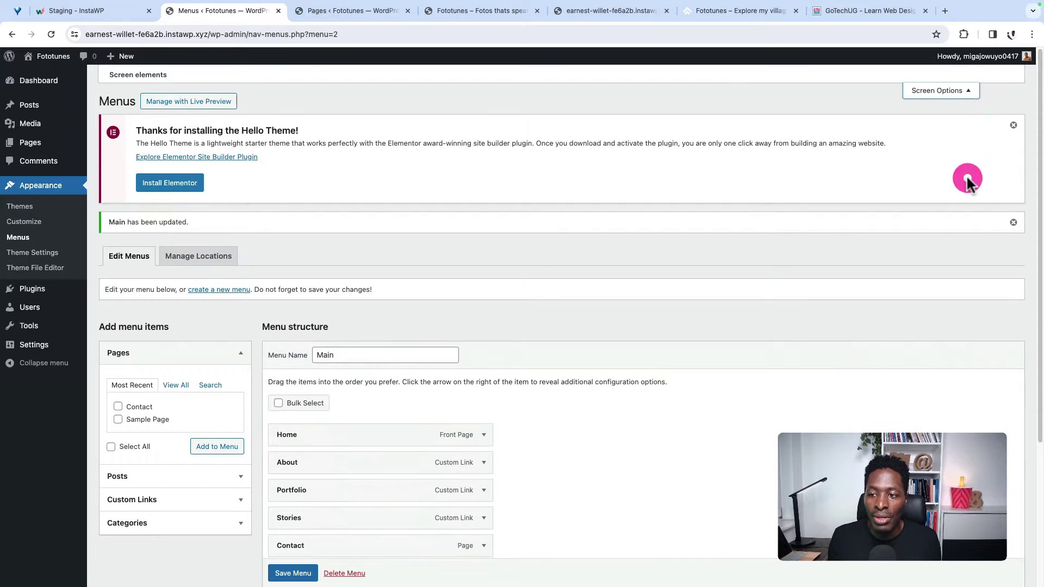
{"action": "scroll", "coordinate": [841, 335], "scroll_direction": "down", "scroll_amount": 3}
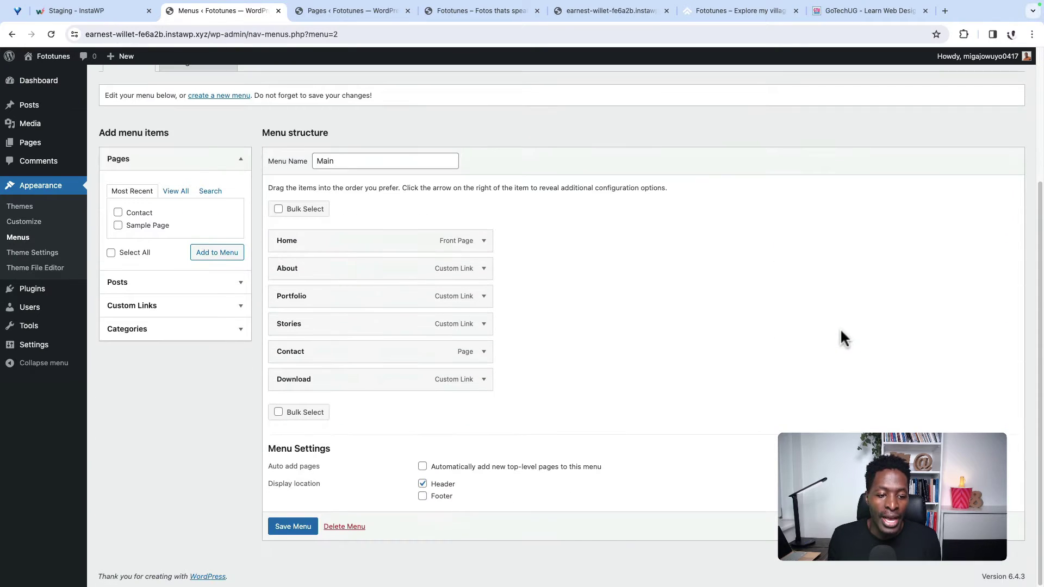
{"action": "left_click", "coordinate": [484, 380]}
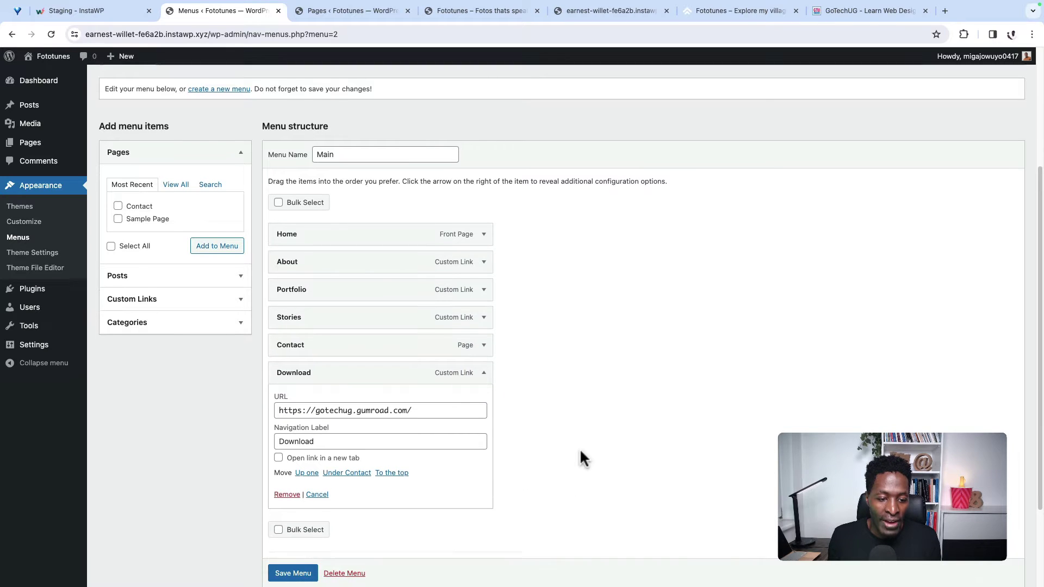
{"action": "scroll", "coordinate": [580, 448], "scroll_direction": "down", "scroll_amount": 1}
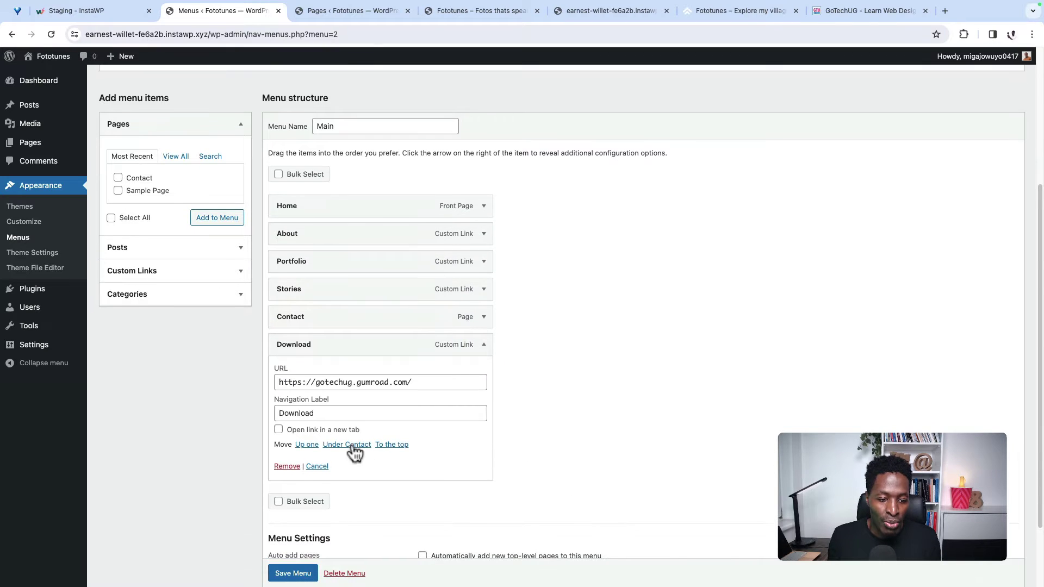
{"action": "left_click", "coordinate": [279, 430]}
{"action": "scroll", "coordinate": [490, 490], "scroll_direction": "down", "scroll_amount": 1}
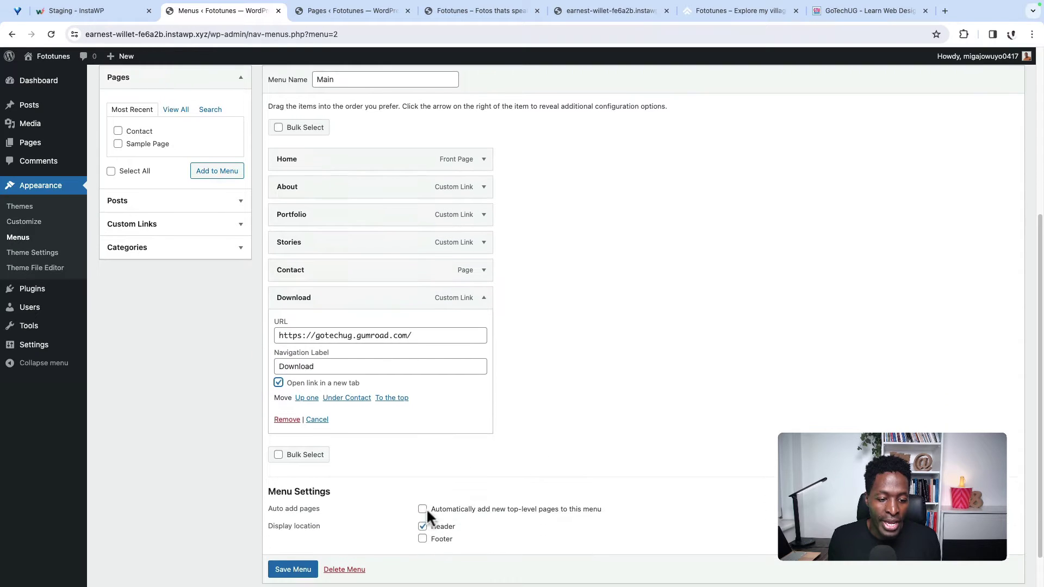
{"action": "scroll", "coordinate": [279, 571], "scroll_direction": "down", "scroll_amount": 1}
{"action": "left_click", "coordinate": [286, 551]}
Step: Reload the live home page and test the Download link
{"action": "left_click", "coordinate": [471, 11]}
{"action": "left_click", "coordinate": [51, 35]}
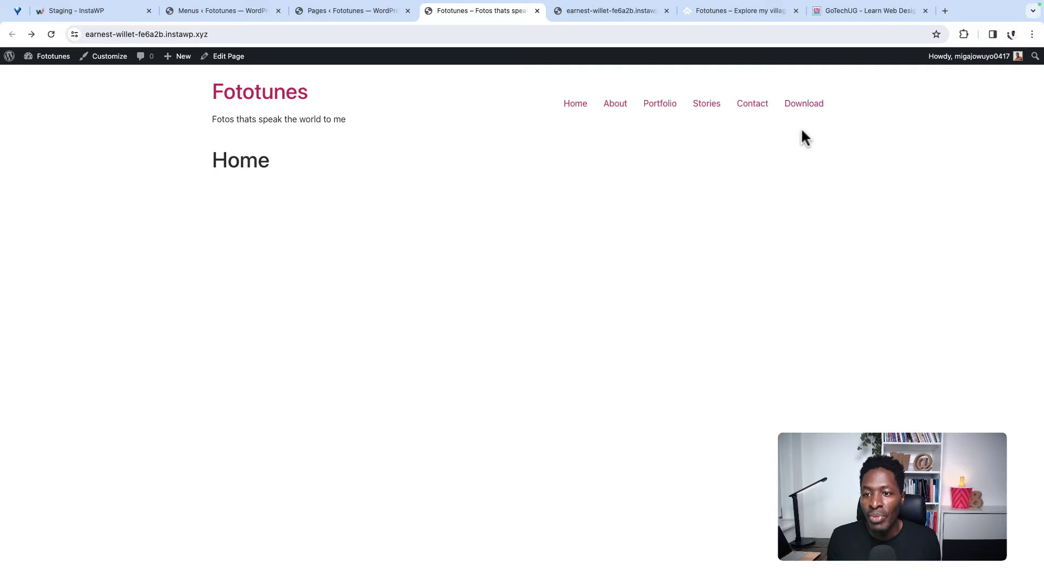
{"action": "left_click", "coordinate": [797, 109]}
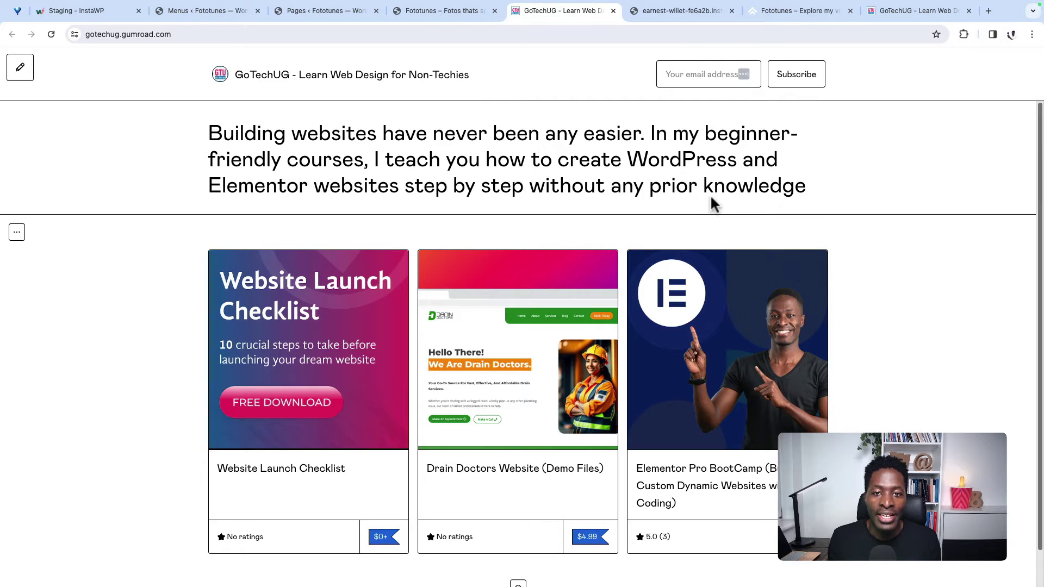
Step: Close the GoTechUG store tab and return to the Fototunes home page
{"action": "scroll", "coordinate": [392, 334], "scroll_direction": "down", "scroll_amount": 1}
{"action": "scroll", "coordinate": [392, 335], "scroll_direction": "down", "scroll_amount": 1}
{"action": "left_click", "coordinate": [614, 10]}
{"action": "left_click", "coordinate": [421, 12]}
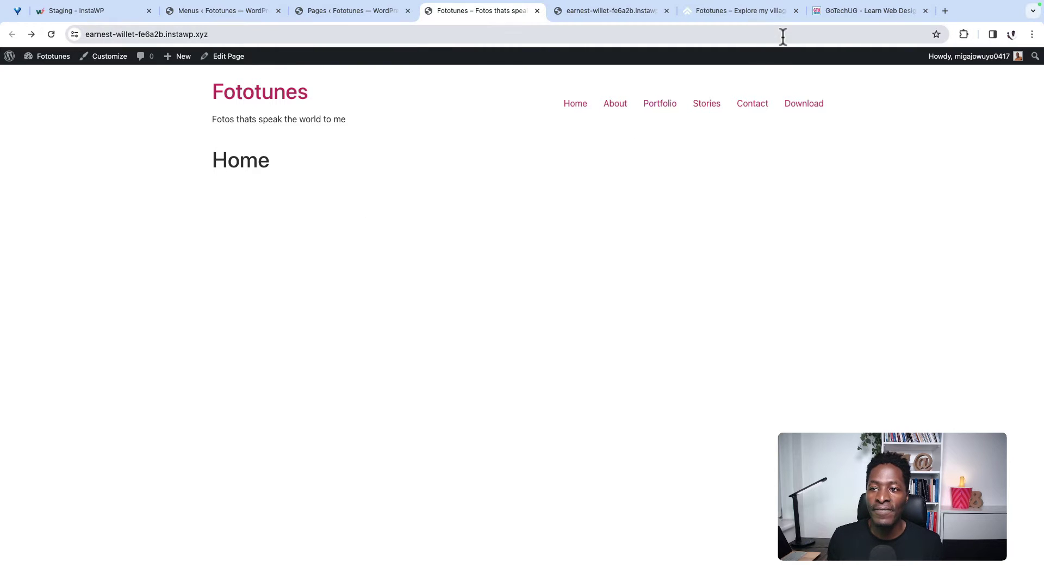
Step: Scroll through the finished reference Fototunes site to compare it with the current site
{"action": "left_click", "coordinate": [743, 9]}
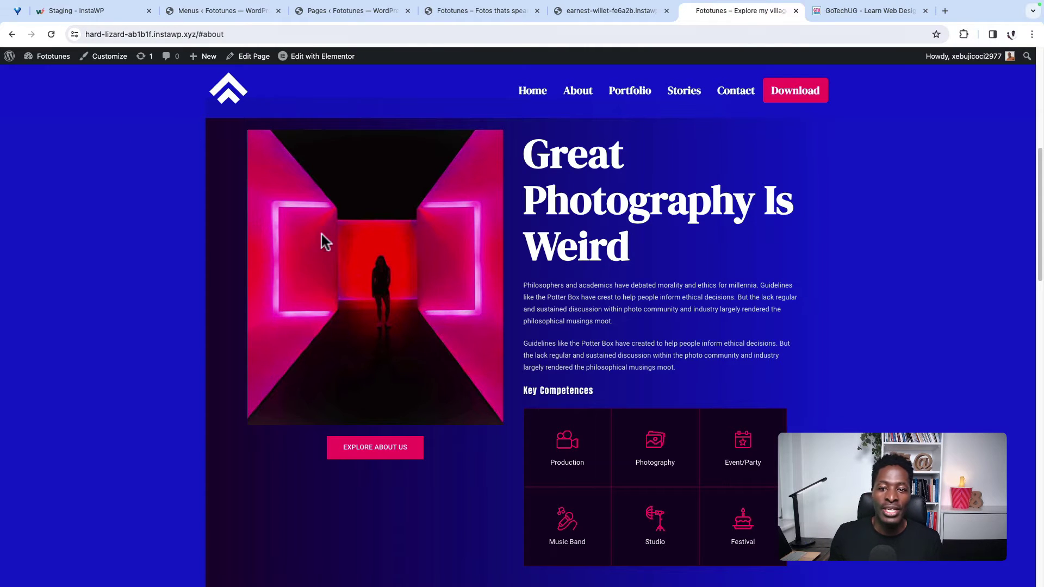
{"action": "scroll", "coordinate": [302, 226], "scroll_direction": "up", "scroll_amount": 7}
{"action": "scroll", "coordinate": [334, 249], "scroll_direction": "down", "scroll_amount": 9}
{"action": "scroll", "coordinate": [335, 252], "scroll_direction": "up", "scroll_amount": 10}
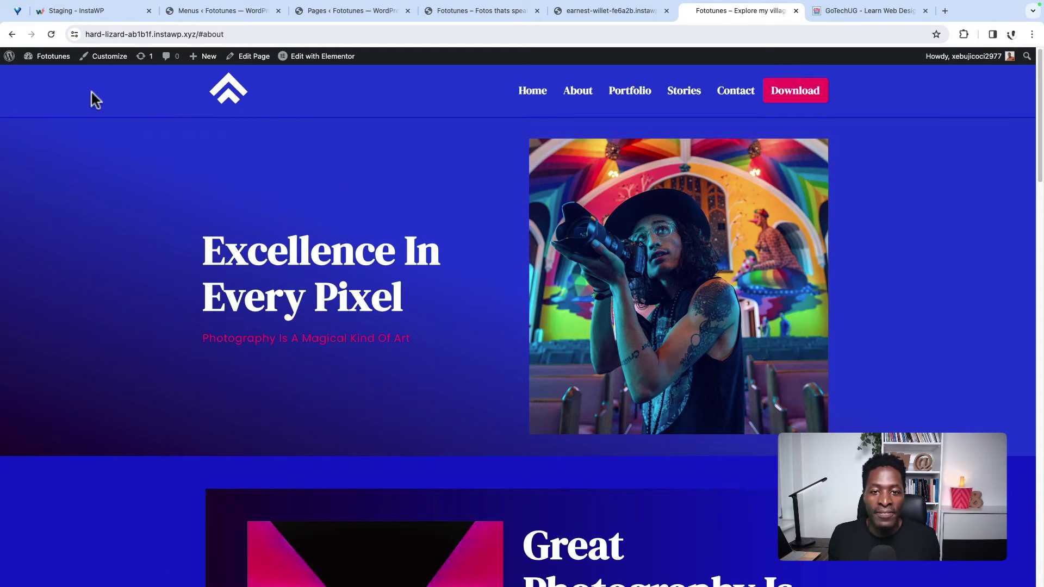
{"action": "scroll", "coordinate": [456, 147], "scroll_direction": "down", "scroll_amount": 3}
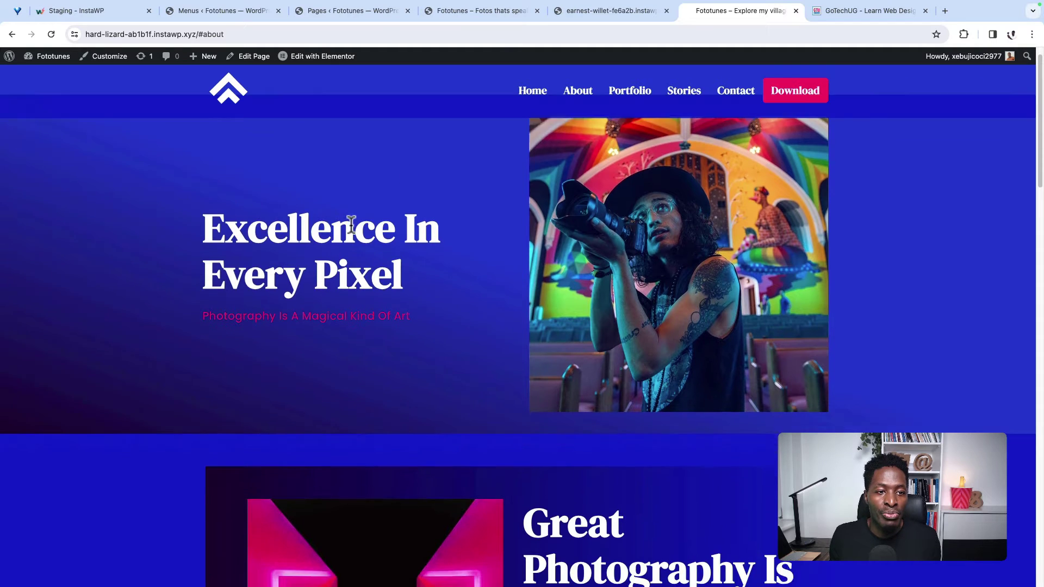
{"action": "scroll", "coordinate": [426, 195], "scroll_direction": "up", "scroll_amount": 3}
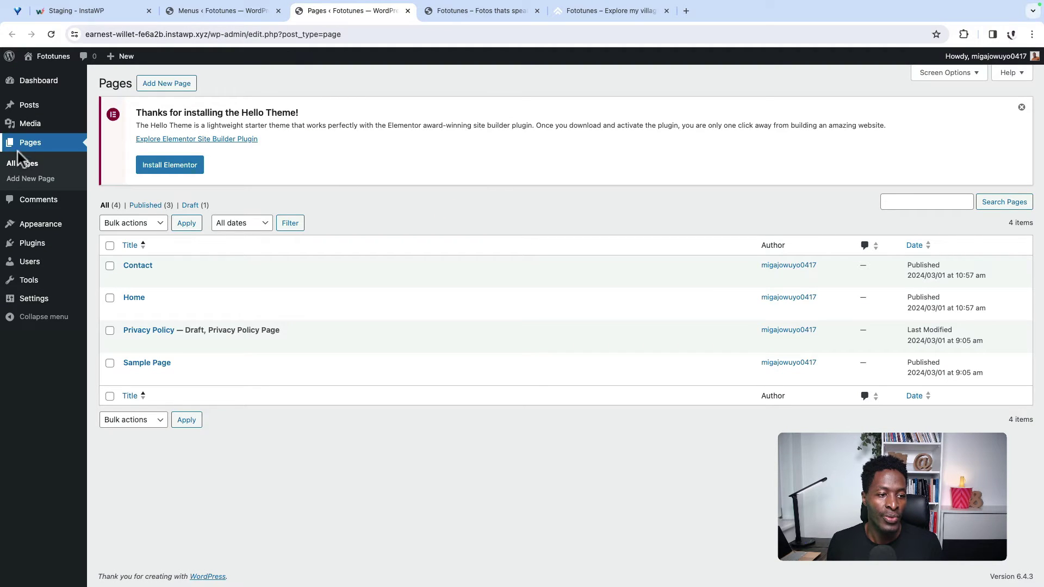
Step: Open Appearance > Theme Settings to reach the Hello theme's disable options
{"action": "mouse_move", "coordinate": [38, 226]}
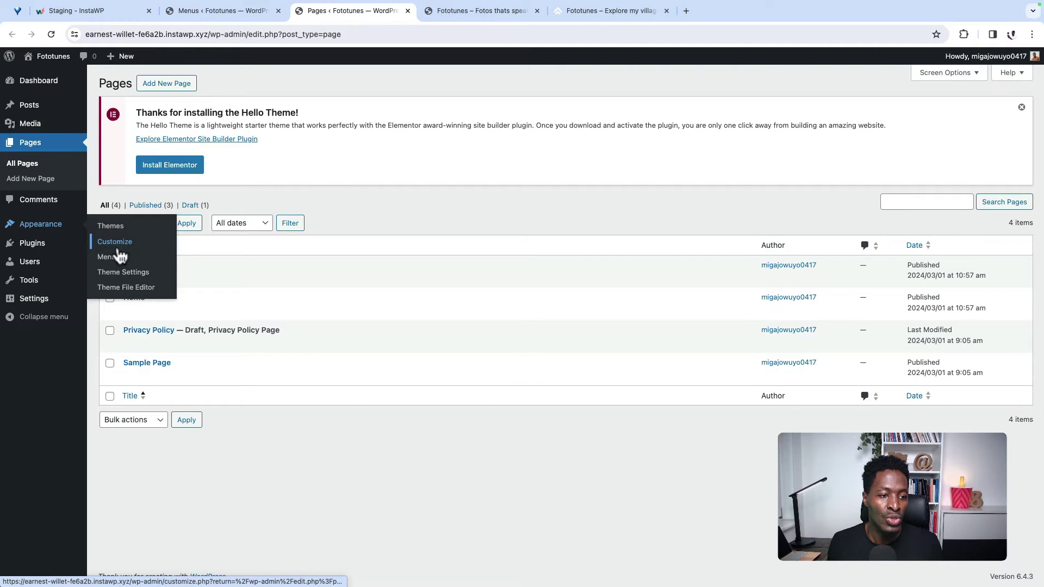
{"action": "left_click", "coordinate": [121, 276]}
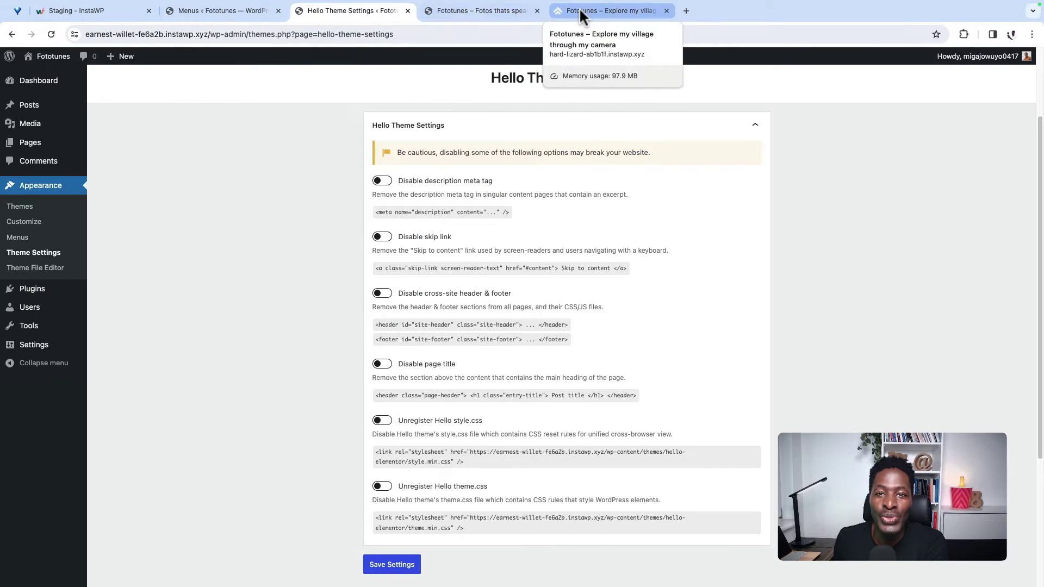
Step: After checking the reference site, toggle on Disable page title in the Hello theme settings
{"action": "left_click", "coordinate": [609, 11]}
{"action": "scroll", "coordinate": [452, 583], "scroll_direction": "down", "scroll_amount": 20}
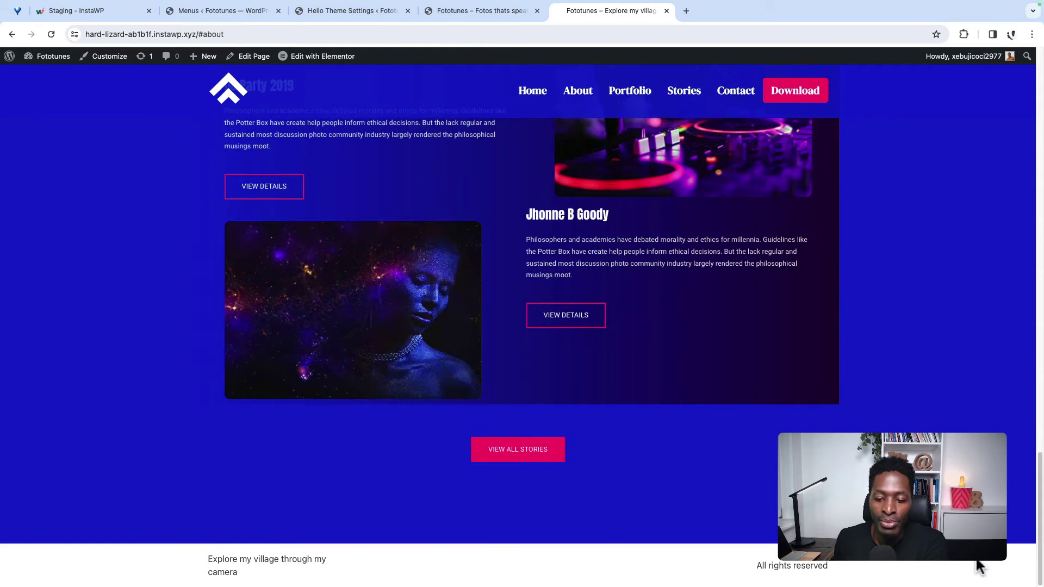
{"action": "left_click", "coordinate": [343, 12]}
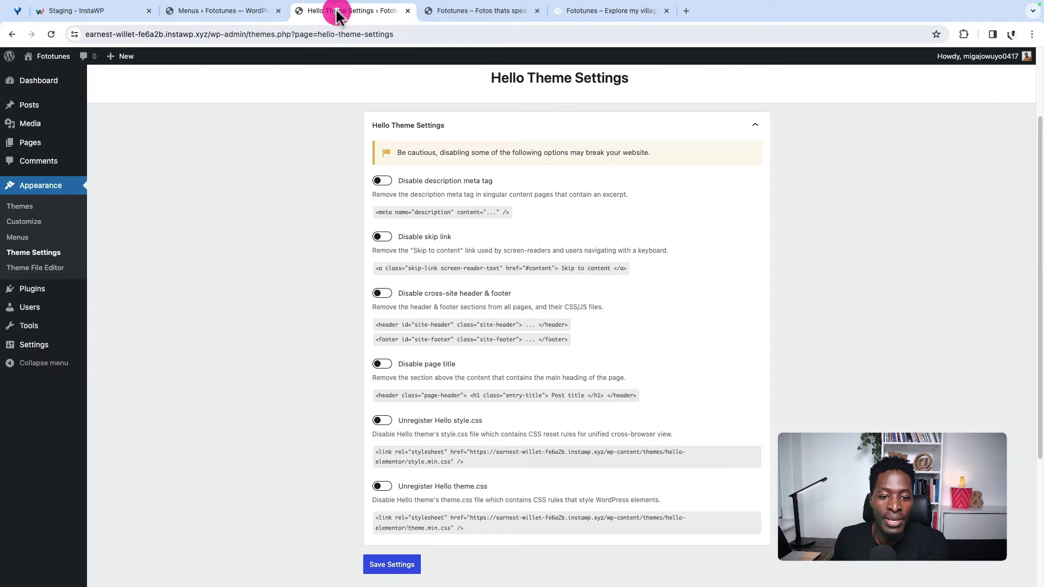
{"action": "left_click", "coordinate": [383, 365]}
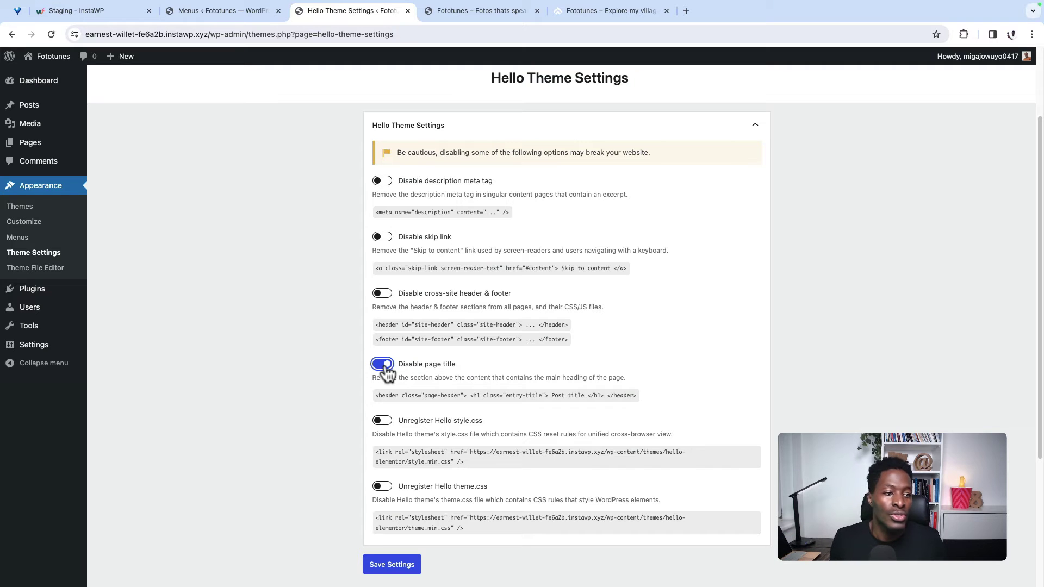
Step: Check the Home page on the live site from the Pages list
{"action": "mouse_move", "coordinate": [32, 144]}
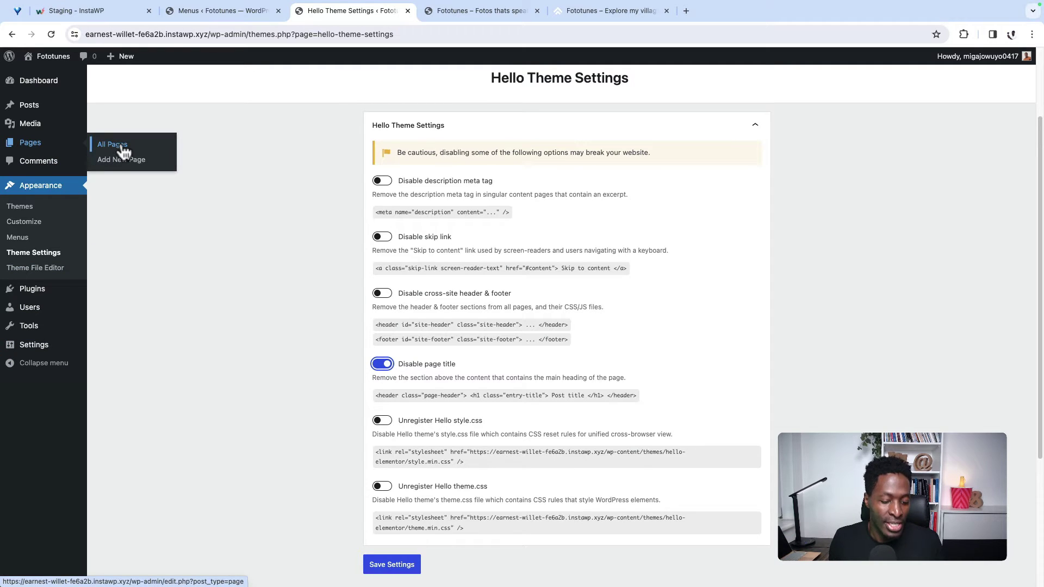
{"action": "left_click", "coordinate": [116, 145], "text": "super"}
{"action": "left_click", "coordinate": [462, 11]}
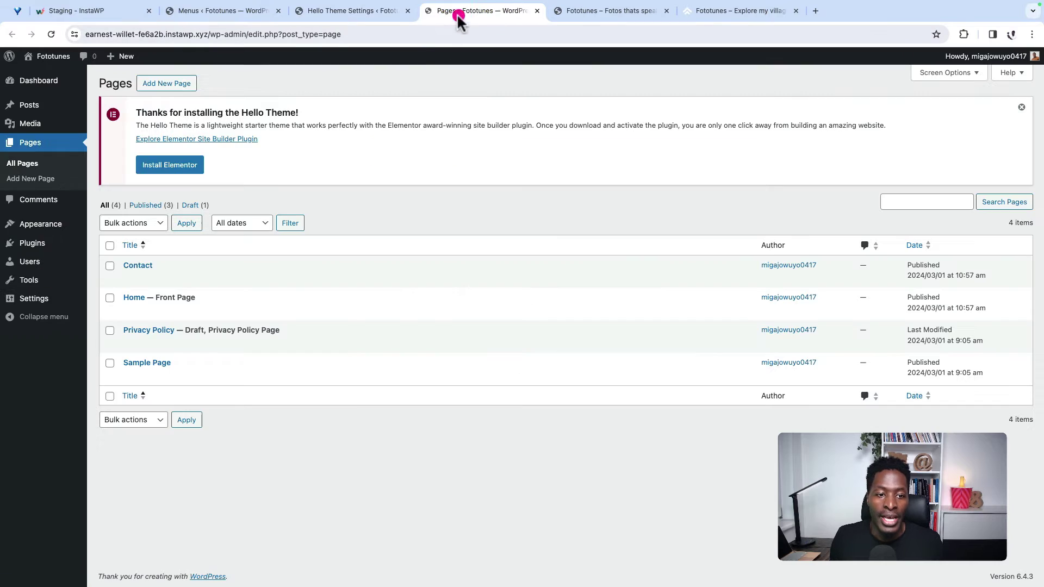
{"action": "left_click", "coordinate": [212, 312]}
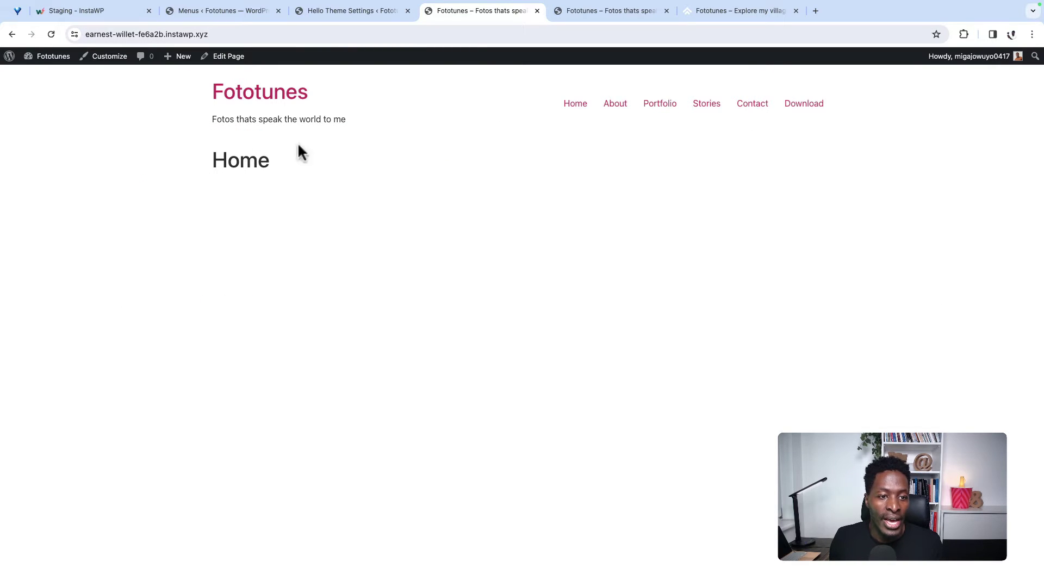
{"action": "left_click", "coordinate": [538, 10]}
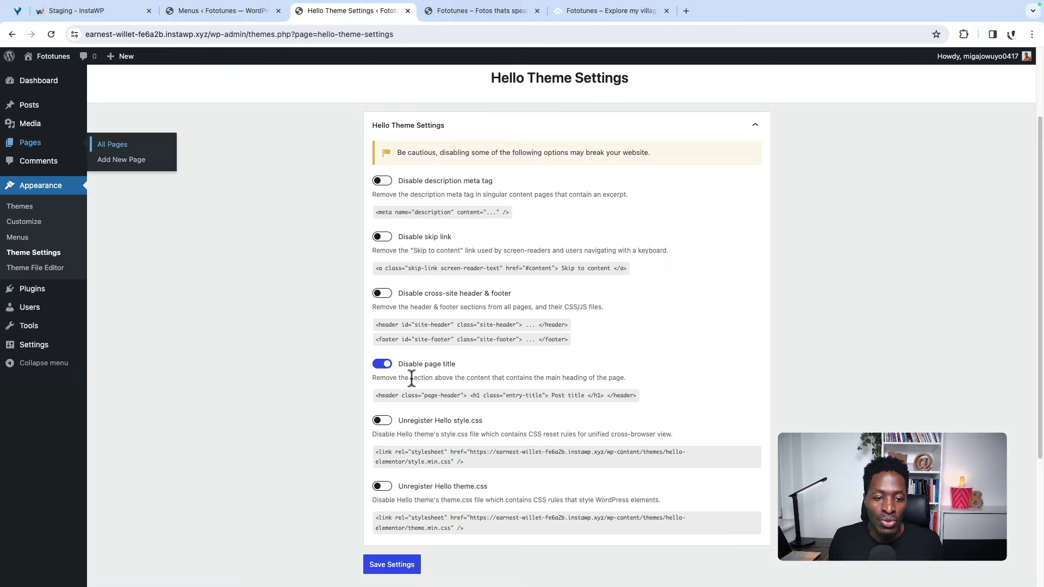
Step: Save the Hello theme settings and open the Customizer
{"action": "scroll", "coordinate": [495, 449], "scroll_direction": "down", "scroll_amount": 3}
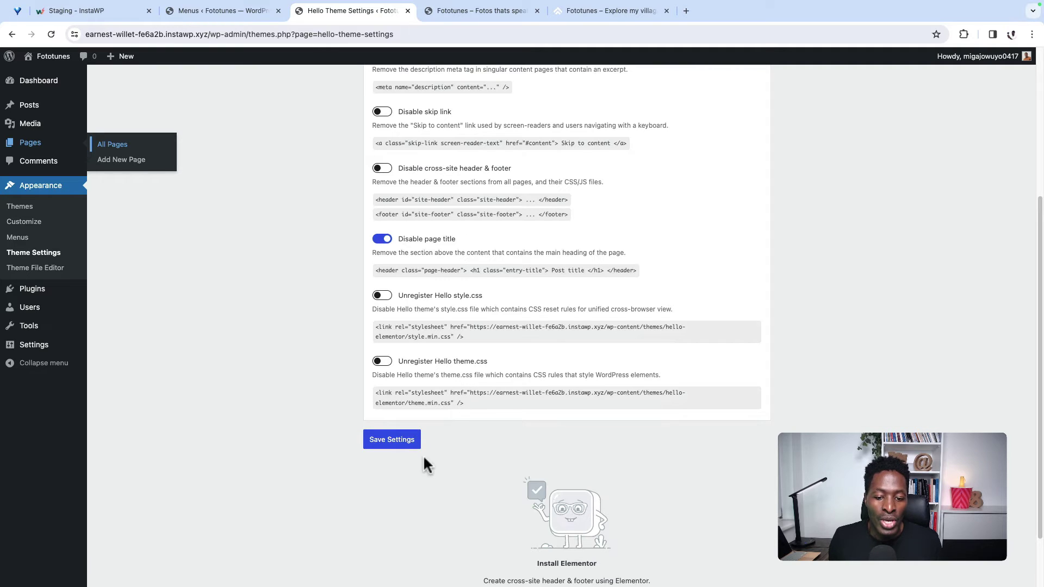
{"action": "left_click", "coordinate": [404, 438]}
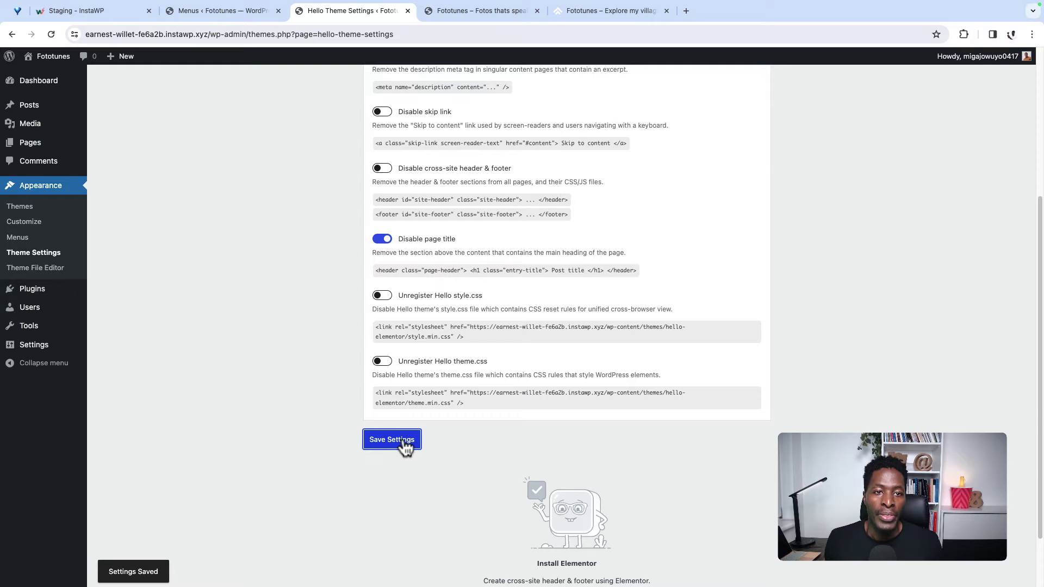
{"action": "scroll", "coordinate": [272, 375], "scroll_direction": "up", "scroll_amount": 3}
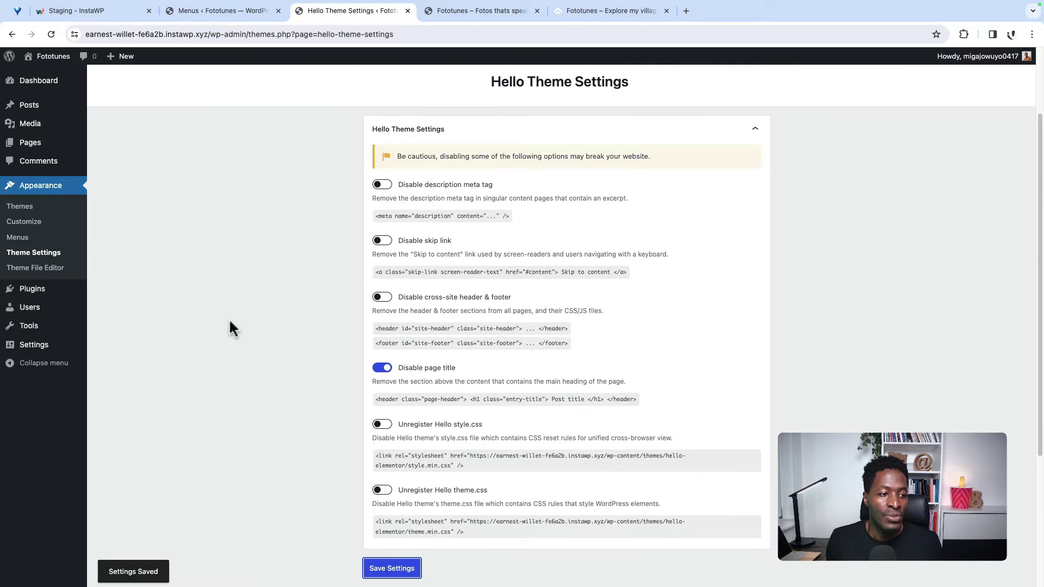
{"action": "left_click", "coordinate": [31, 223]}
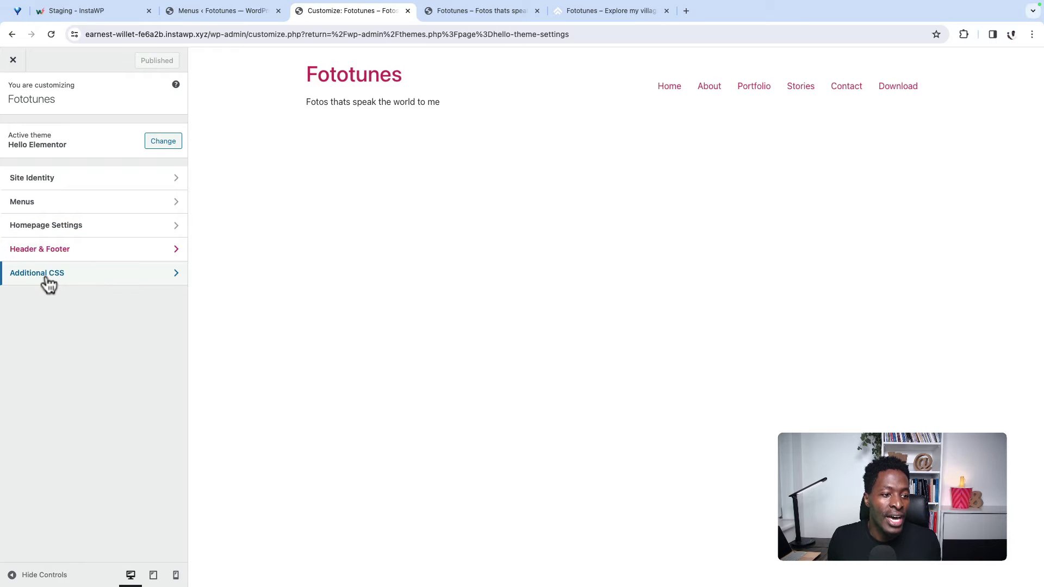
Step: Install and activate Elementor 3.19.4 from Header & Footer, skip its setup wizard, and view Installed Plugins
{"action": "left_click", "coordinate": [102, 258]}
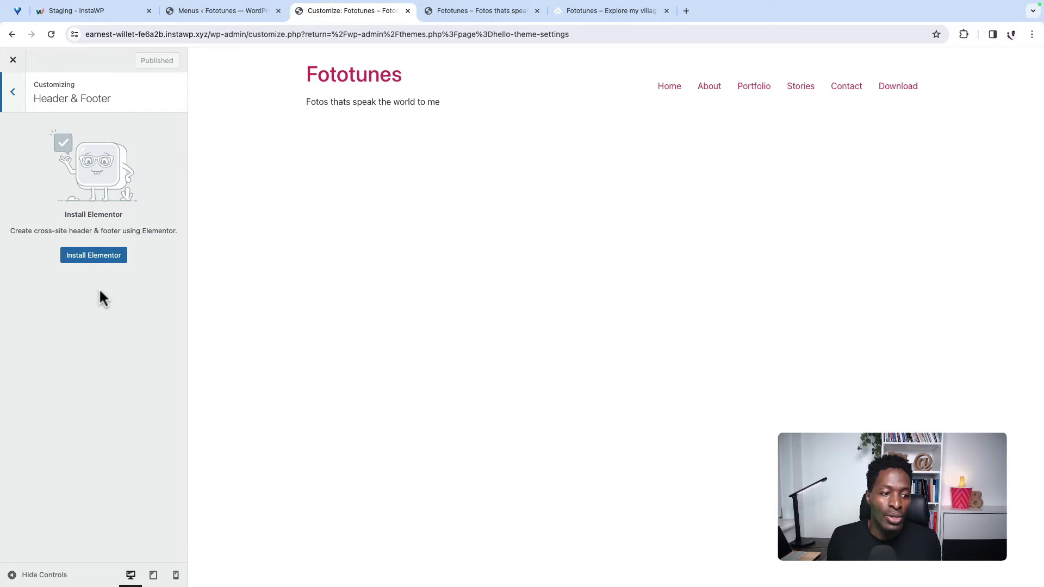
{"action": "left_click", "coordinate": [92, 253]}
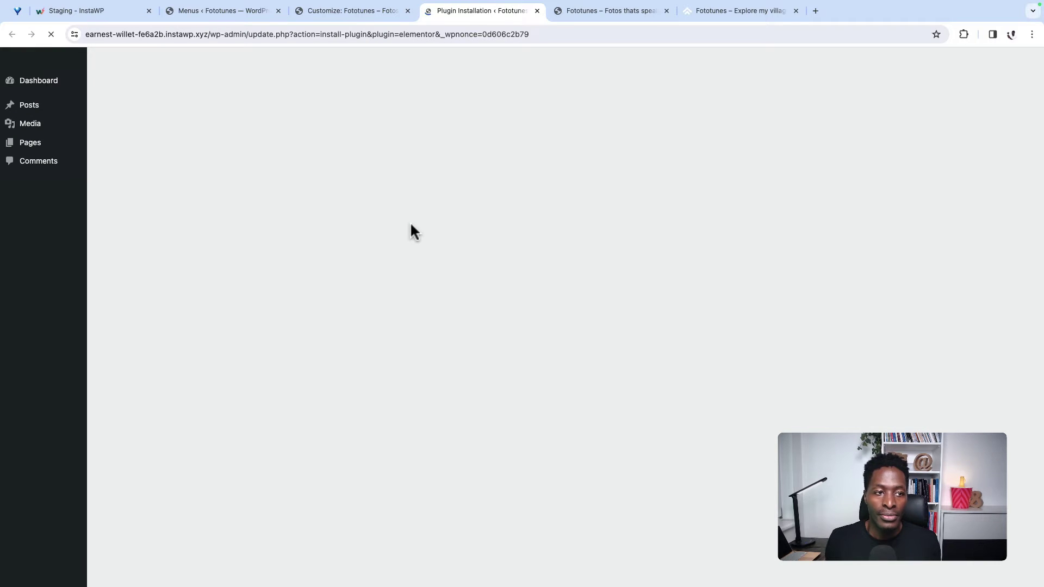
{"action": "left_click", "coordinate": [125, 212]}
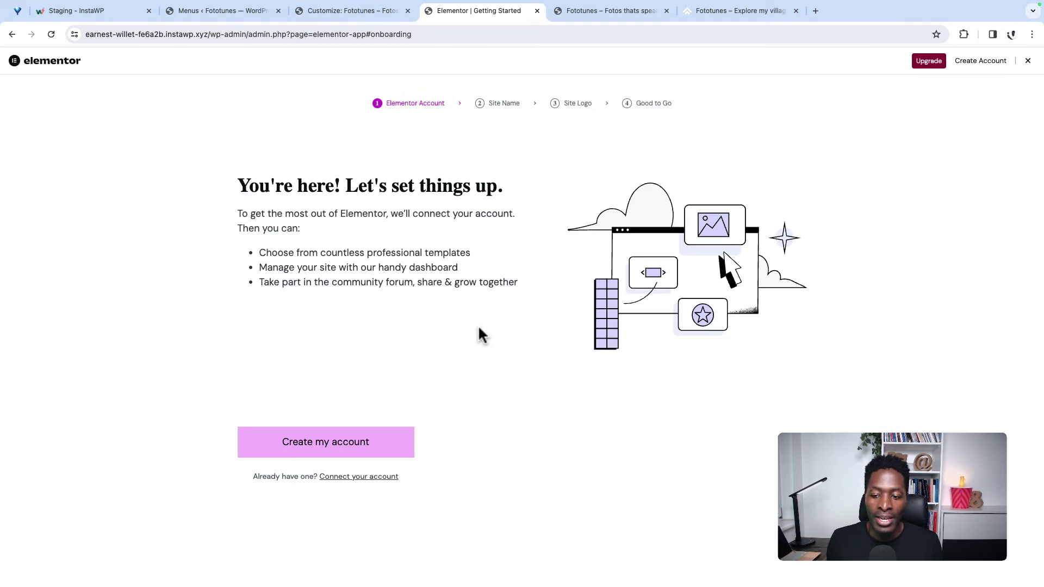
{"action": "left_click", "coordinate": [1028, 60]}
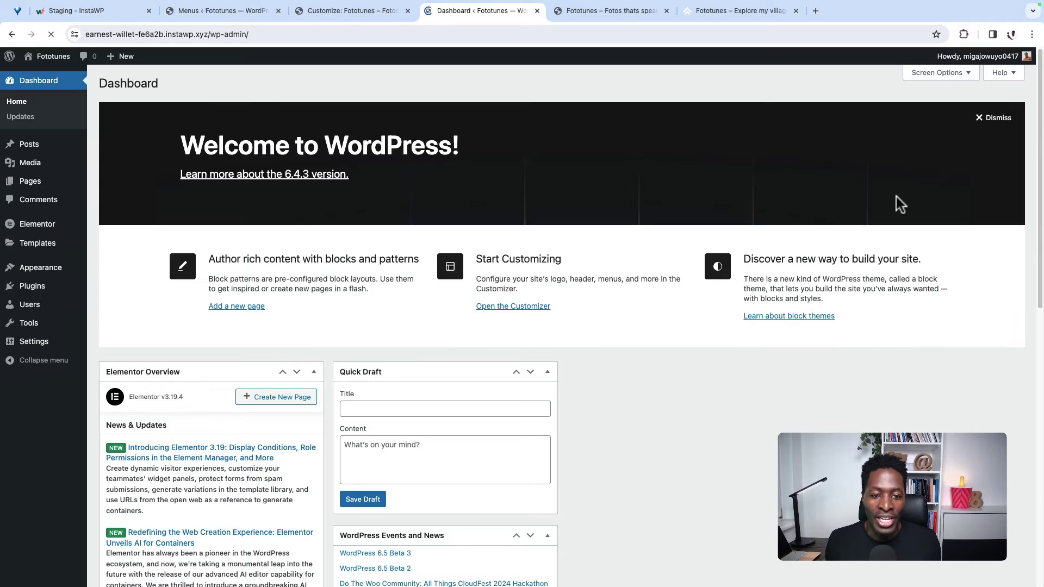
{"action": "left_click", "coordinate": [35, 285]}
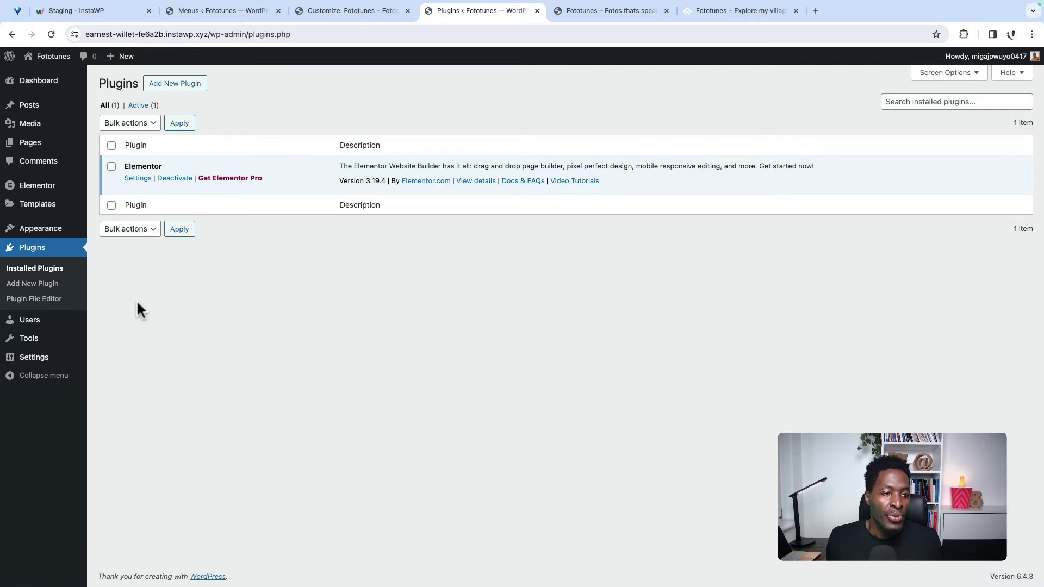
Step: From Customize > Header & Footer, use Start Designing to open Elementor's Default Kit Site Settings
{"action": "mouse_move", "coordinate": [42, 231]}
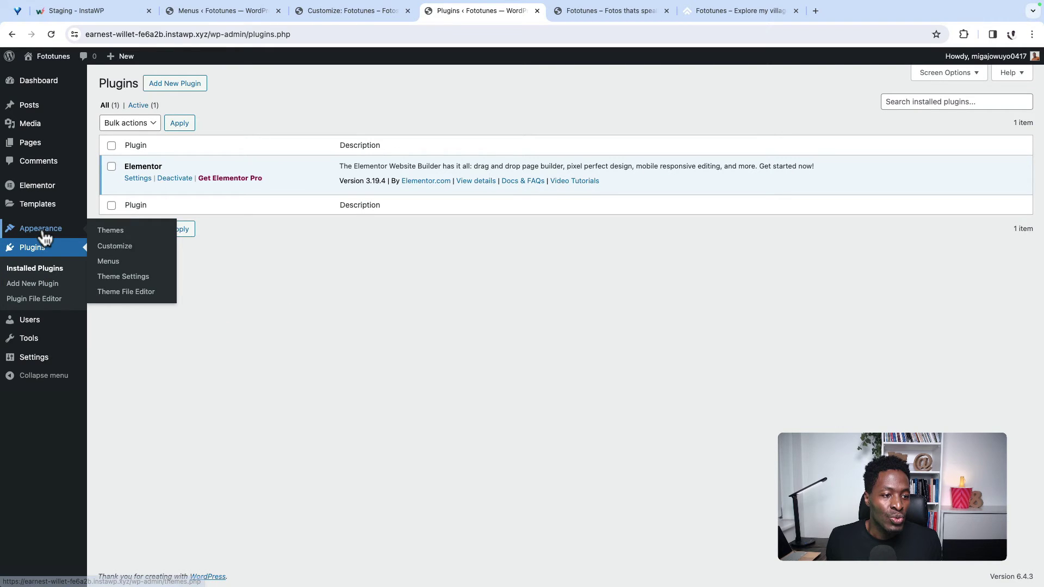
{"action": "left_click", "coordinate": [121, 251]}
{"action": "left_click", "coordinate": [115, 254]}
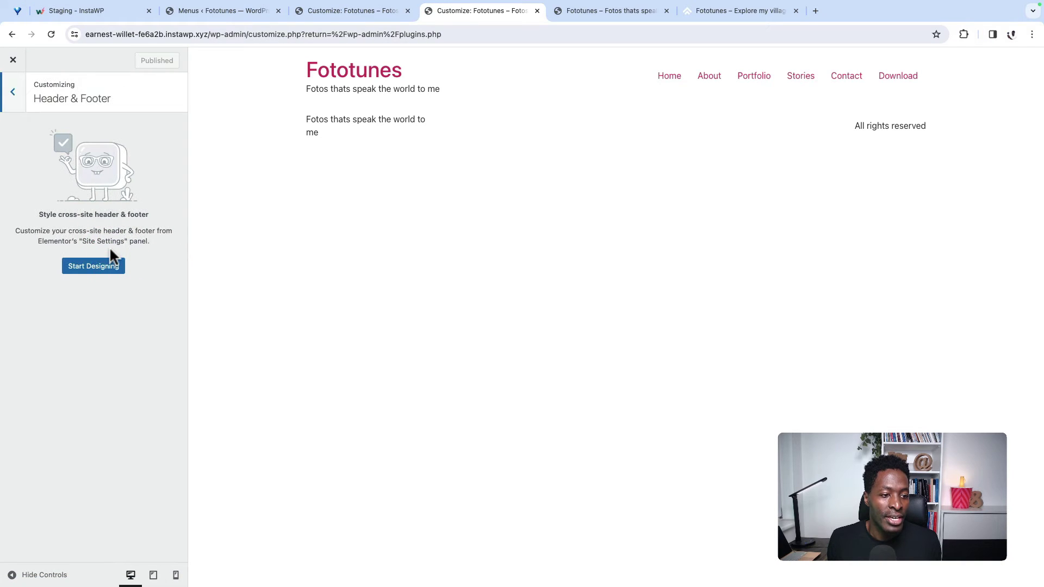
{"action": "left_click", "coordinate": [99, 268]}
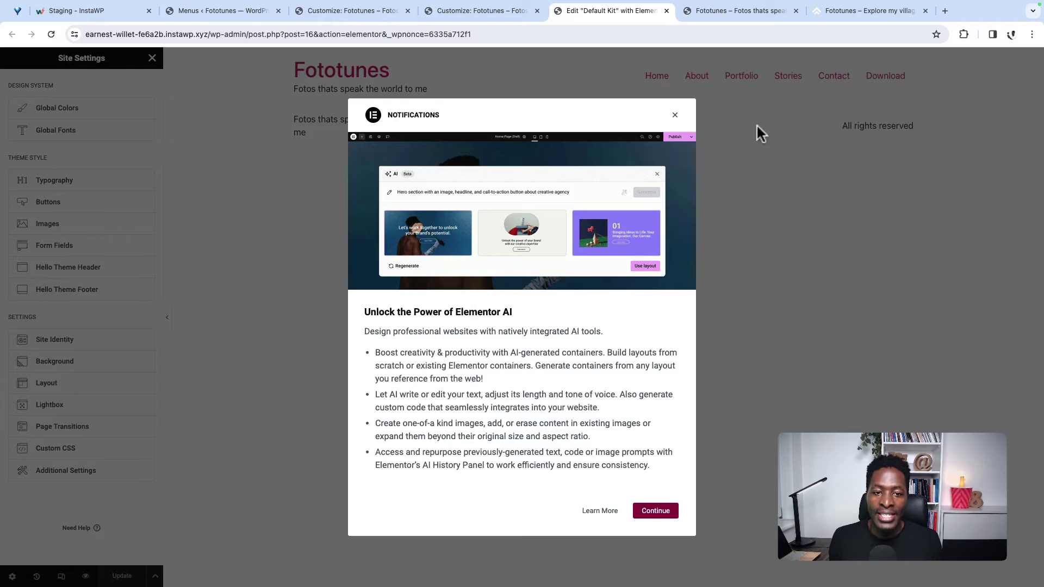
Step: Dismiss the Elementor AI notification and open the Hello Theme Header settings
{"action": "left_click", "coordinate": [675, 116]}
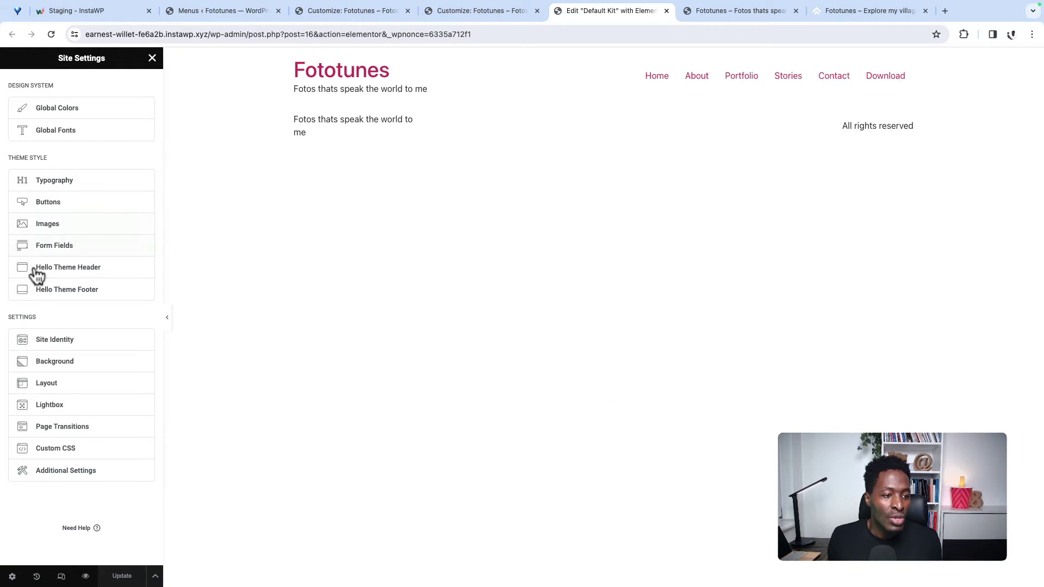
{"action": "left_click", "coordinate": [67, 272]}
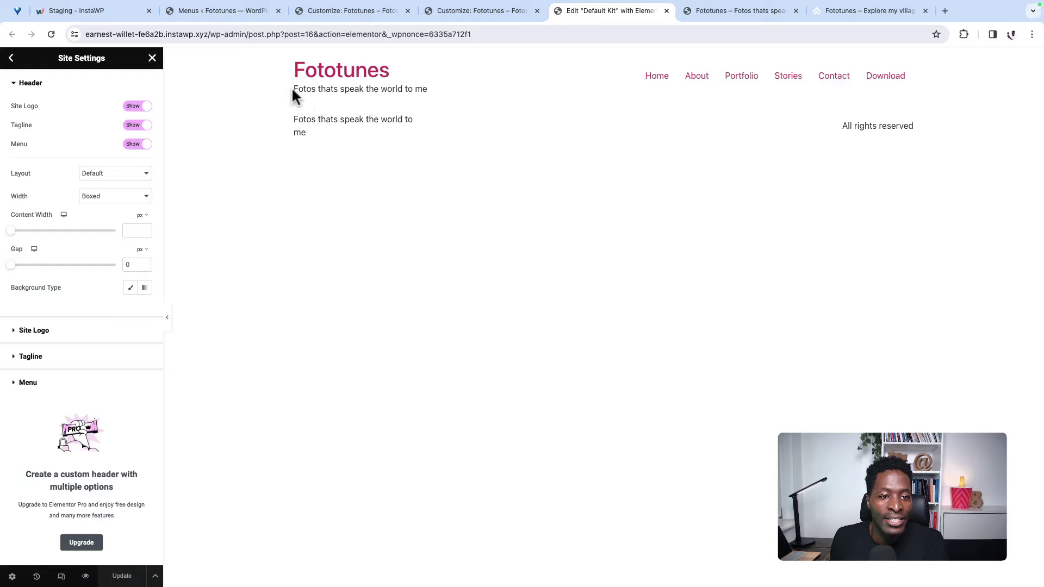
Step: Hide the header tagline and review the header layout and width options
{"action": "left_click_drag", "start_coordinate": [292, 90], "coordinate": [463, 90]}
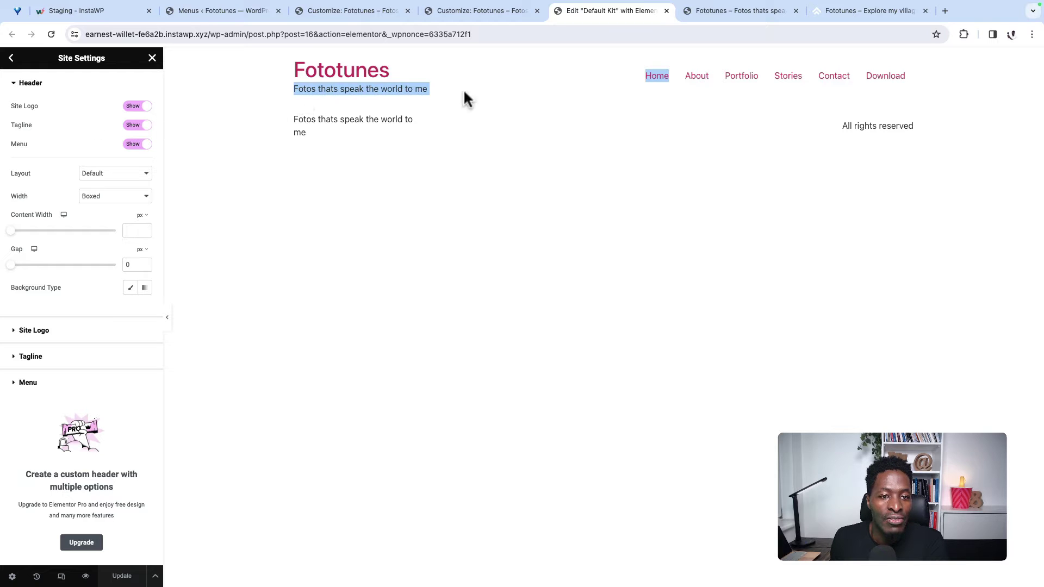
{"action": "left_click", "coordinate": [128, 127]}
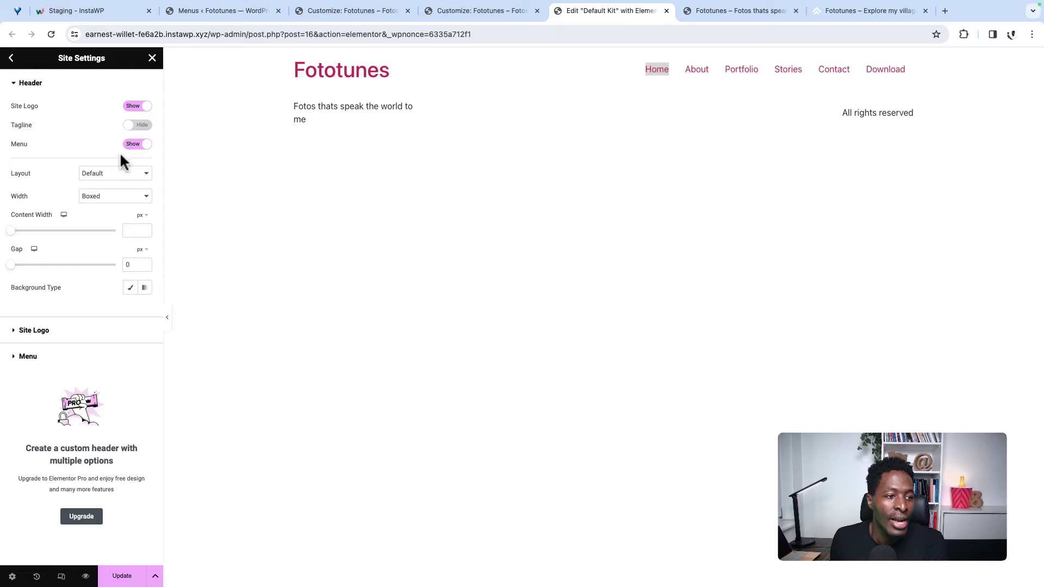
{"action": "left_click", "coordinate": [130, 174]}
{"action": "left_click", "coordinate": [131, 175]}
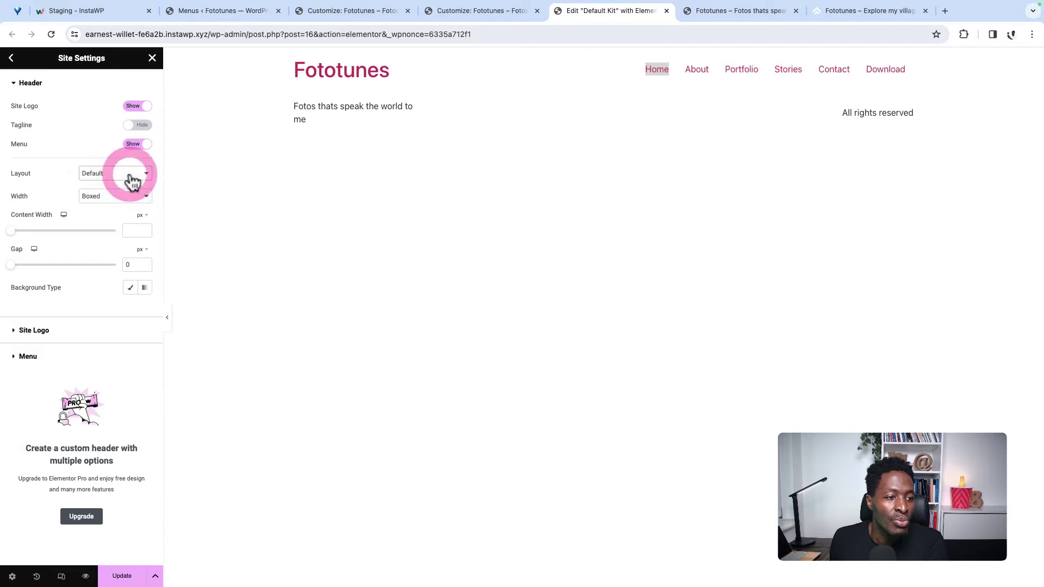
{"action": "left_click", "coordinate": [124, 204]}
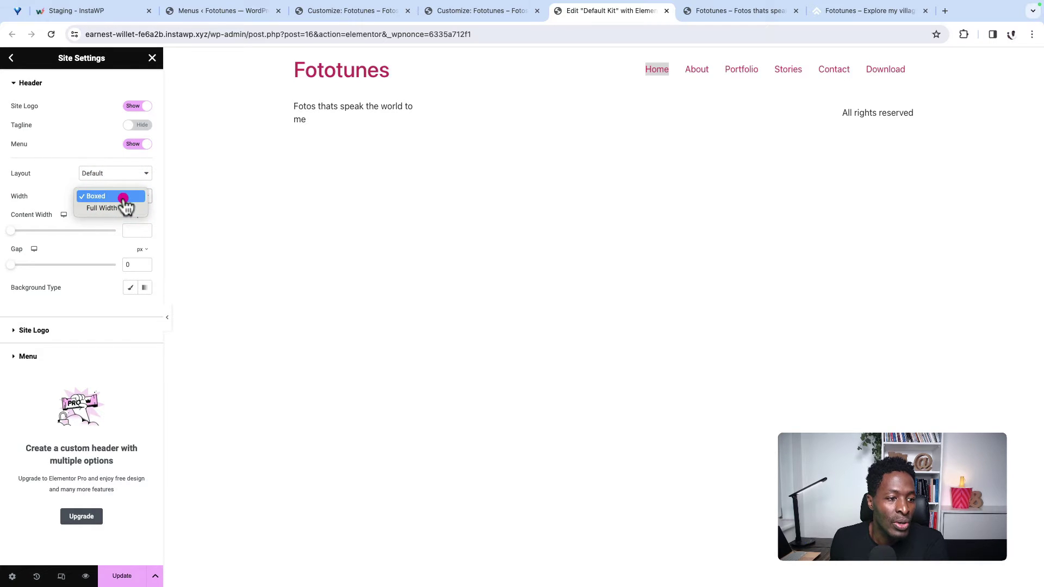
{"action": "left_click", "coordinate": [122, 197]}
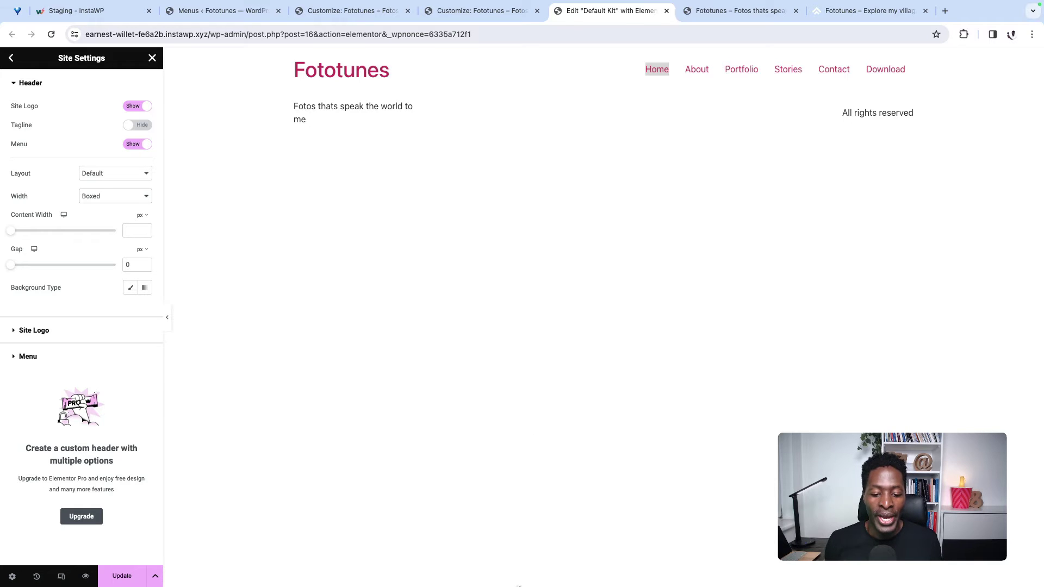
Step: Give the header a classic #141BCF background and save it as a global colour named Blue
{"action": "left_click", "coordinate": [131, 288]}
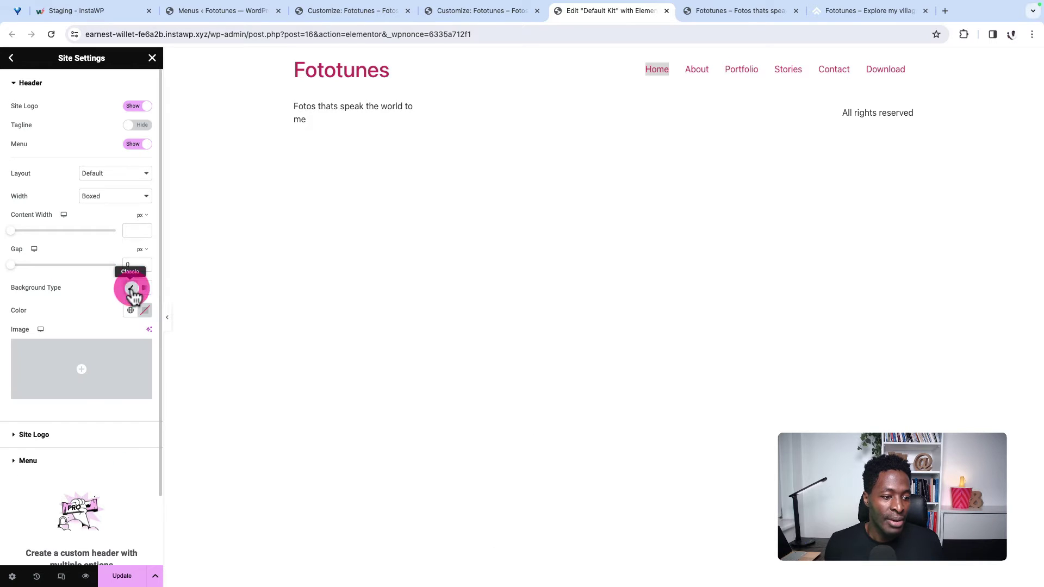
{"action": "left_click", "coordinate": [146, 312]}
{"action": "left_click", "coordinate": [146, 311]}
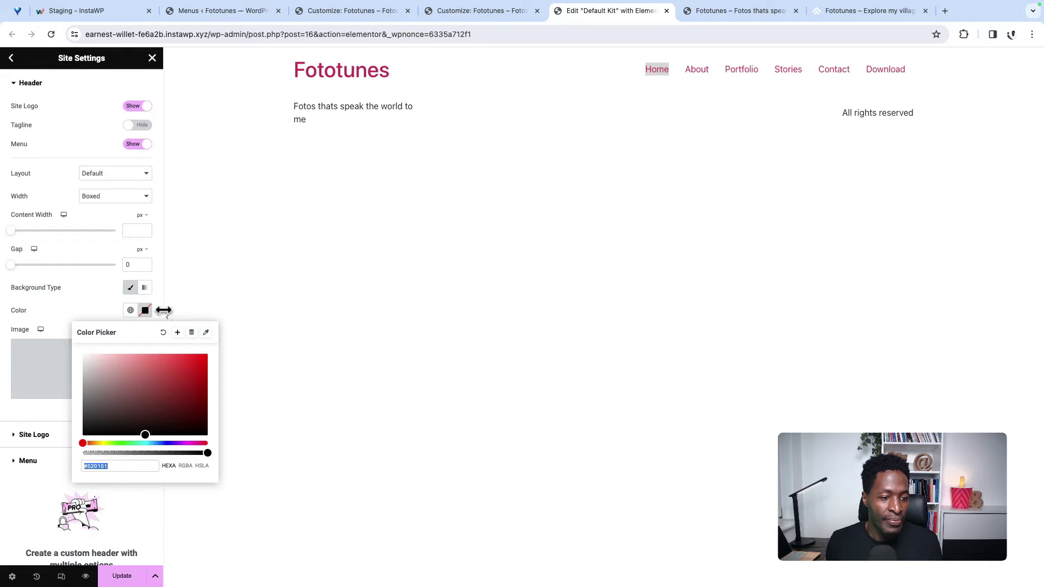
{"action": "left_click", "coordinate": [112, 467]}
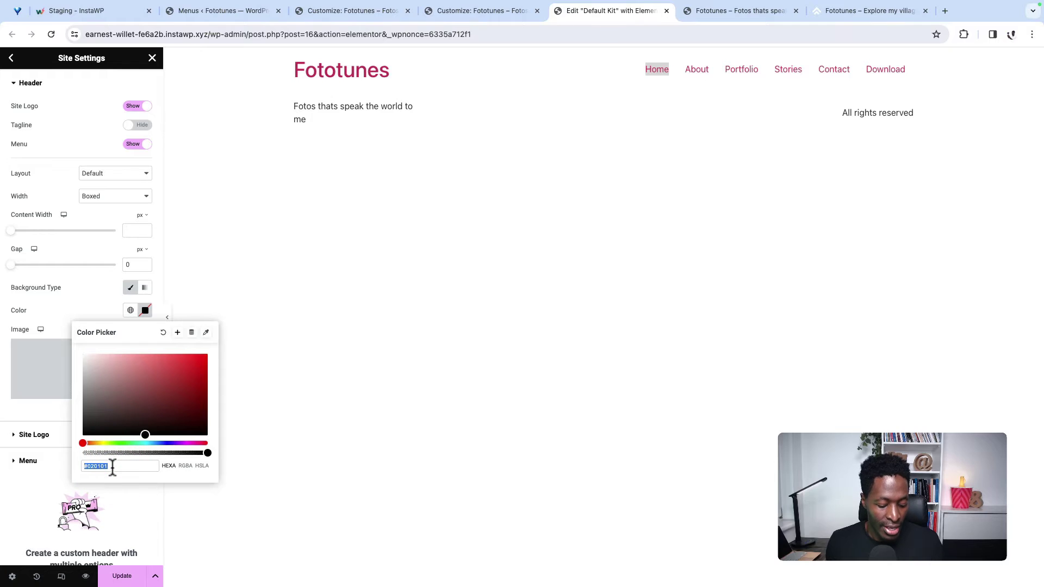
{"action": "type", "text": "#141BCF"}
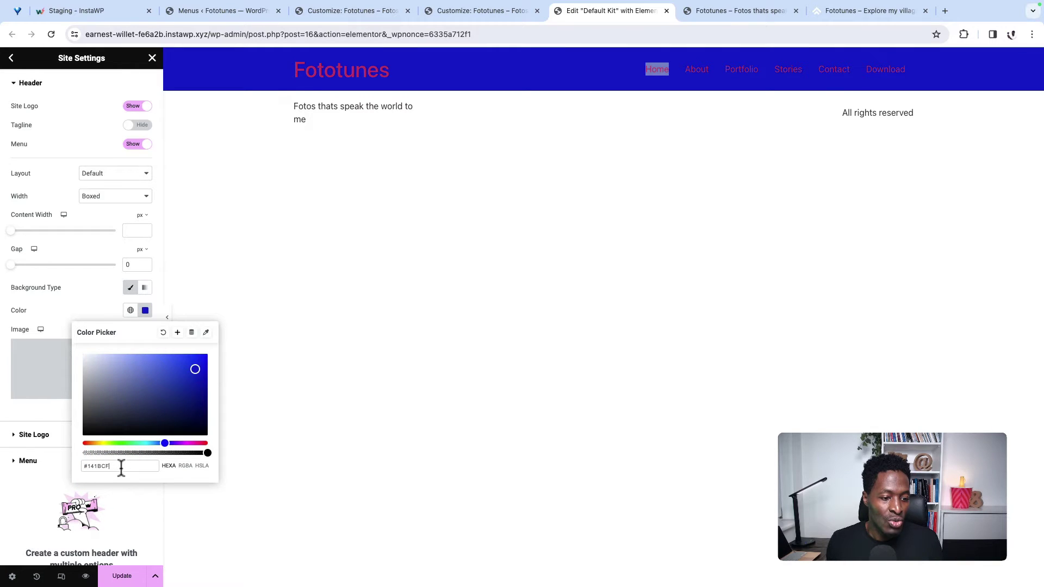
{"action": "left_click", "coordinate": [178, 333]}
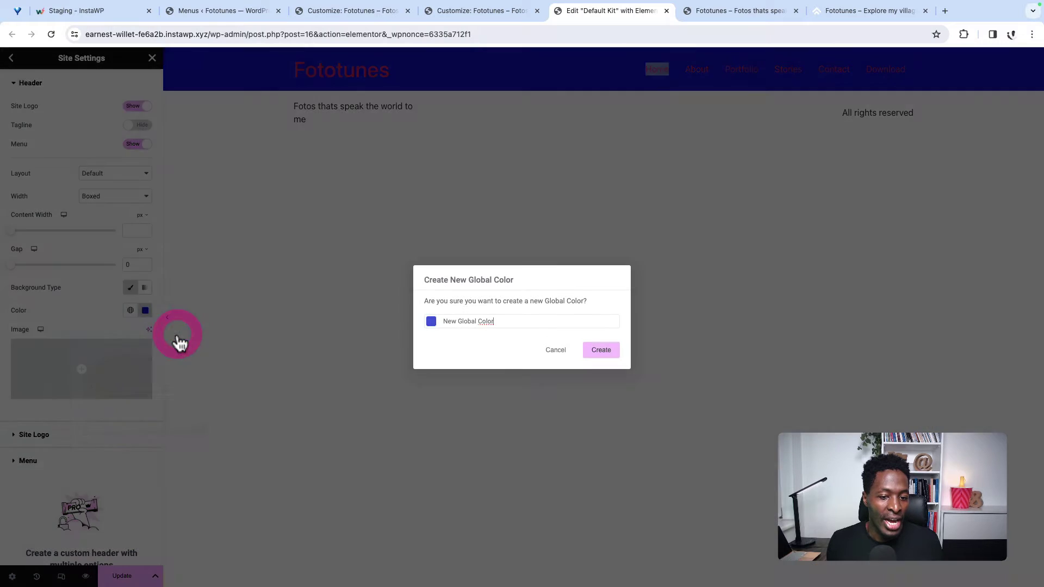
{"action": "triple_click", "coordinate": [456, 323]}
{"action": "type", "text": "Blu"}
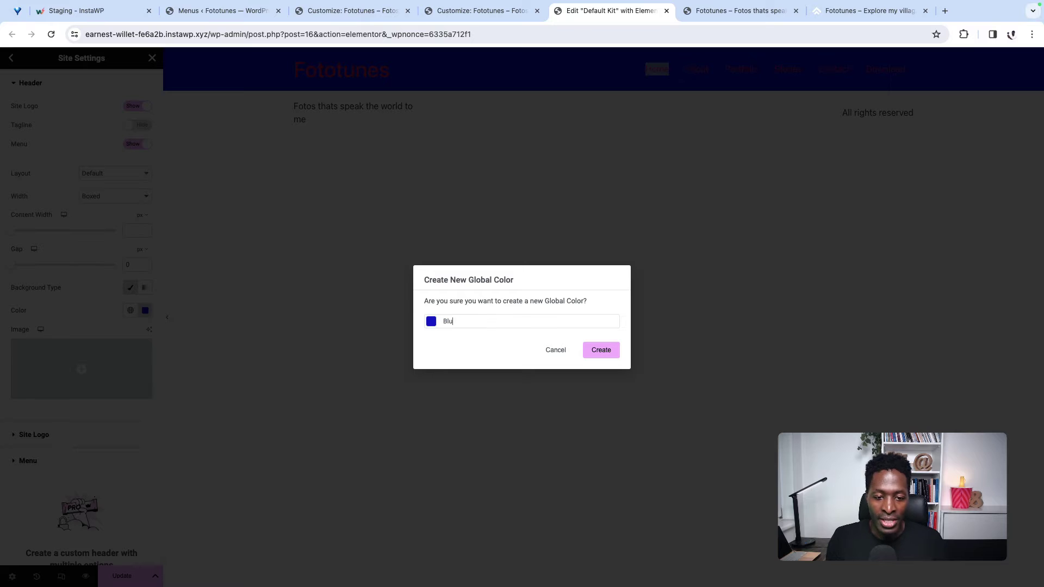
{"action": "left_click", "coordinate": [602, 353]}
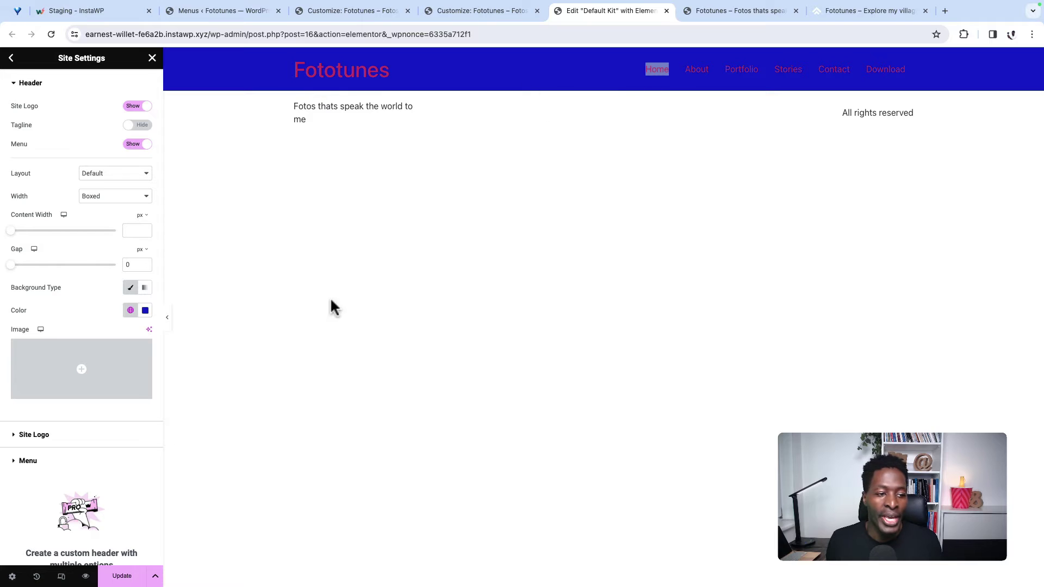
Step: Expand the Site Logo settings and review its display choices
{"action": "scroll", "coordinate": [121, 429], "scroll_direction": "down", "scroll_amount": 1}
{"action": "left_click", "coordinate": [59, 393]}
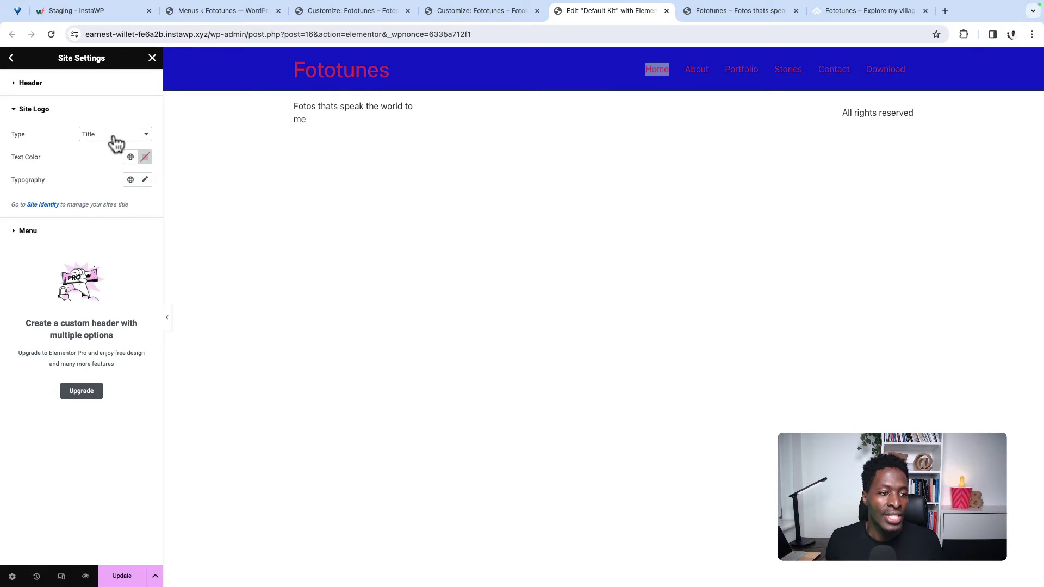
{"action": "left_click", "coordinate": [129, 136]}
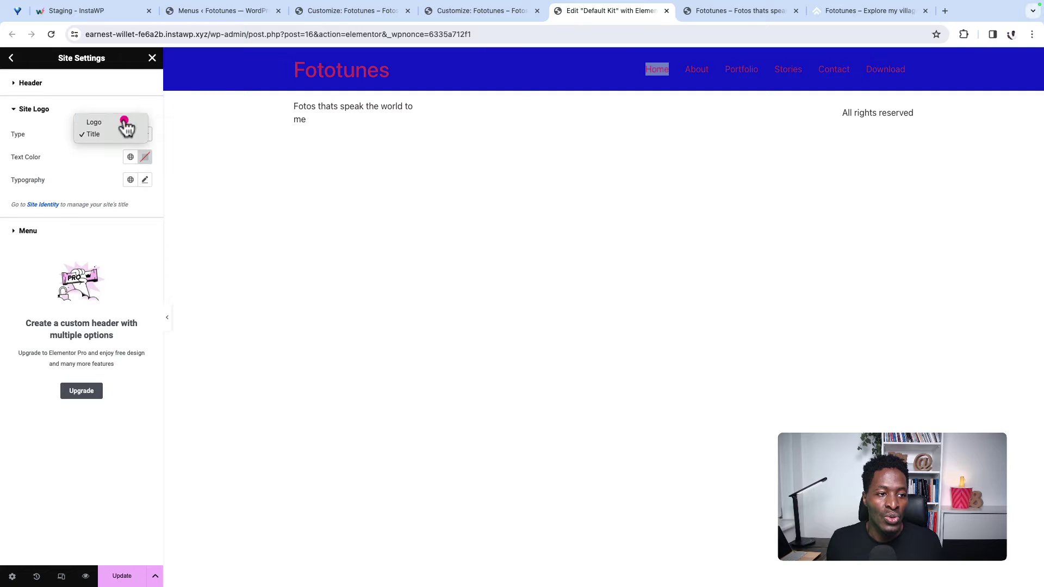
Step: Make the header show an image logo instead of the site title and save
{"action": "left_click", "coordinate": [126, 125]}
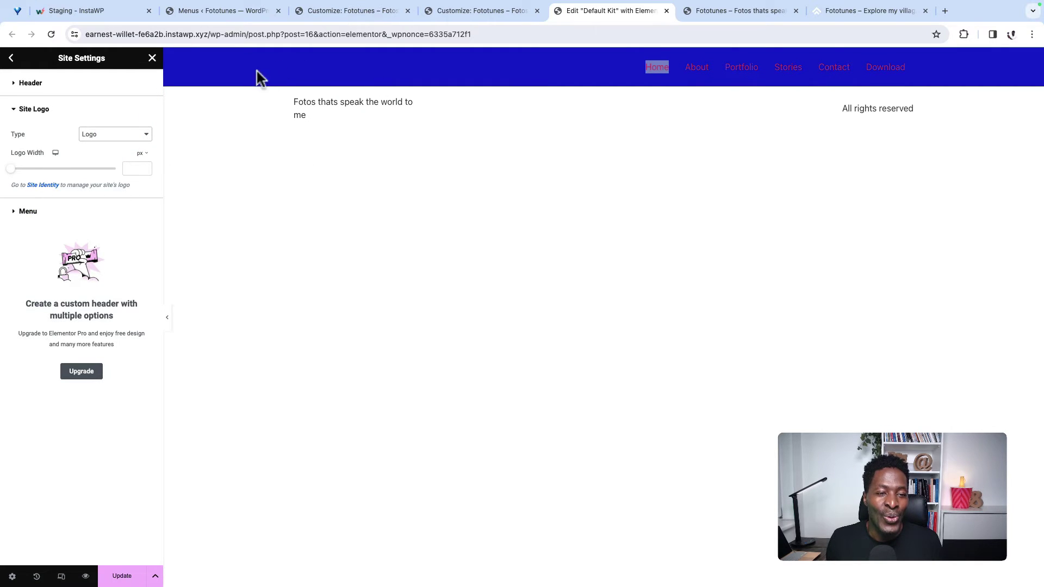
{"action": "left_click", "coordinate": [119, 578]}
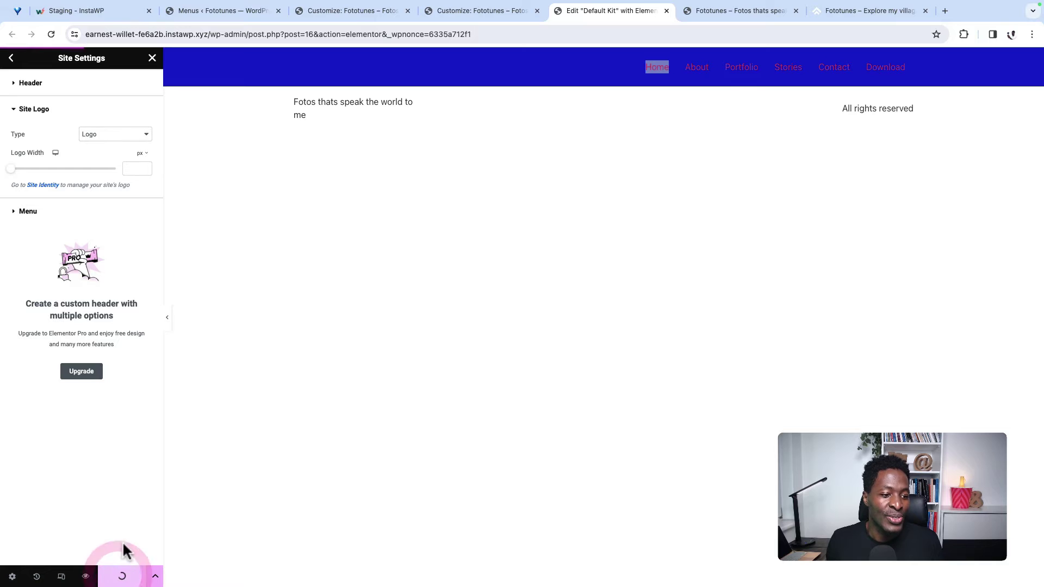
{"action": "left_click", "coordinate": [37, 186]}
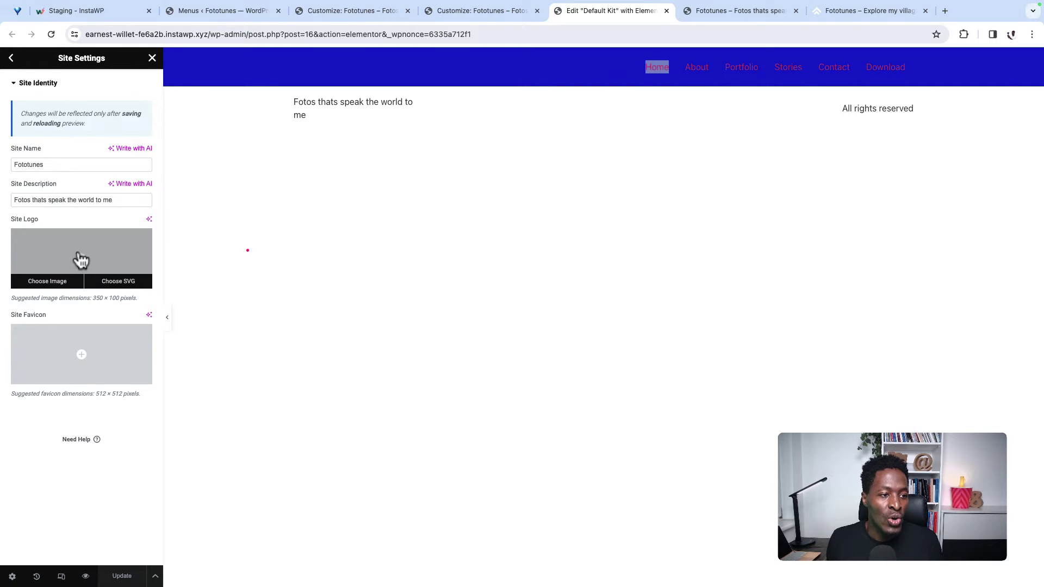
Step: Upload fototunes logo.png, give it alt text 'fototunes logo', and set it as the site logo
{"action": "left_click", "coordinate": [81, 260]}
{"action": "left_click", "coordinate": [560, 295]}
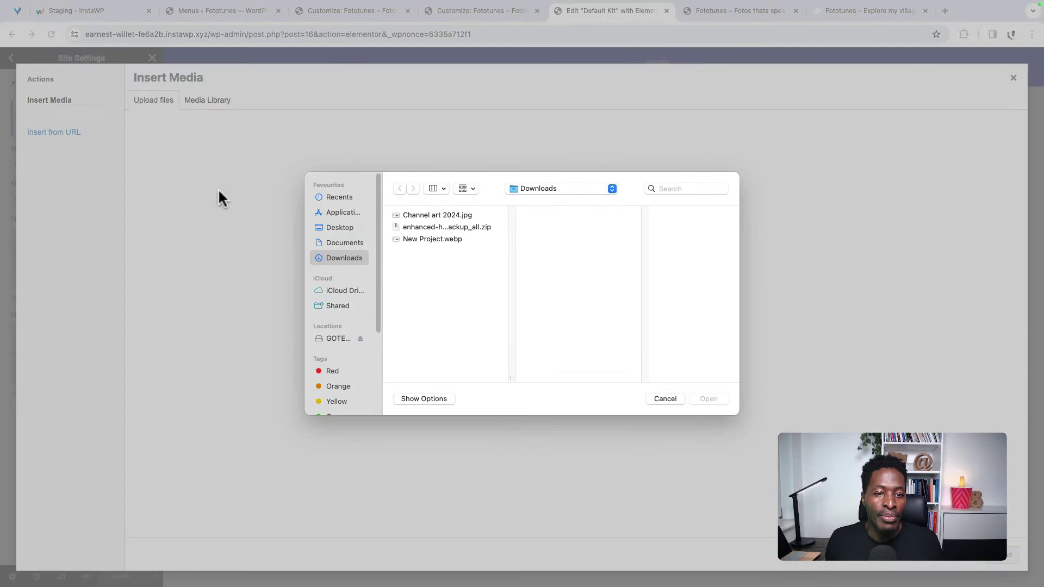
{"action": "left_click", "coordinate": [338, 227]}
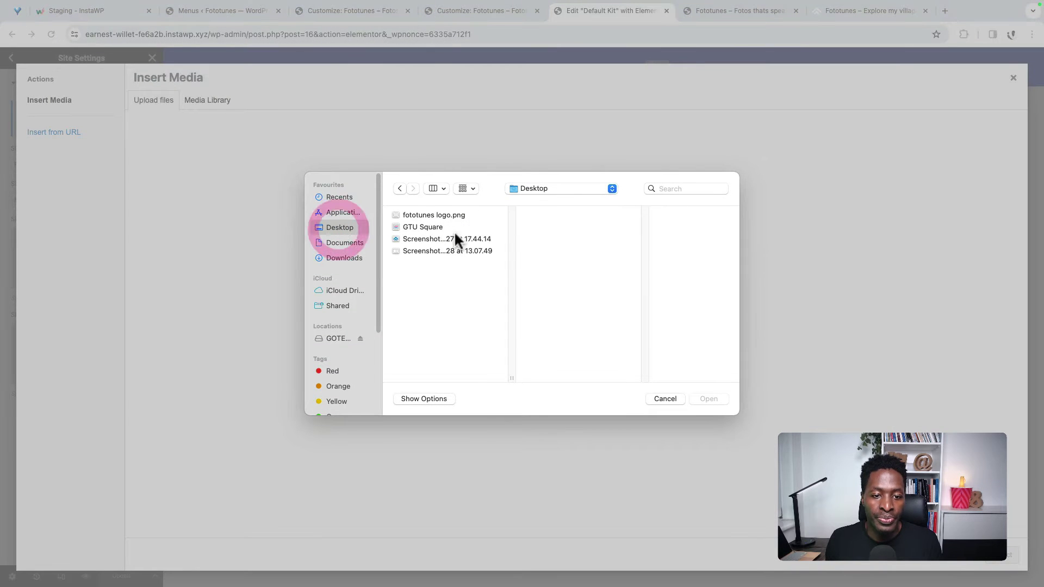
{"action": "left_click", "coordinate": [427, 214]}
{"action": "left_click", "coordinate": [709, 399]}
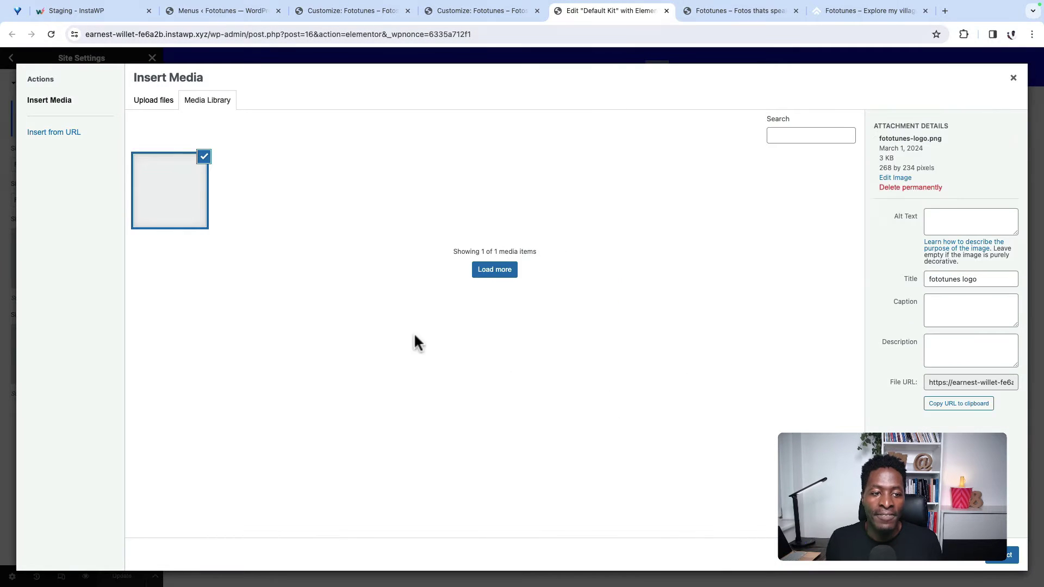
{"action": "triple_click", "coordinate": [936, 291]}
{"action": "key", "text": "ctrl+c"}
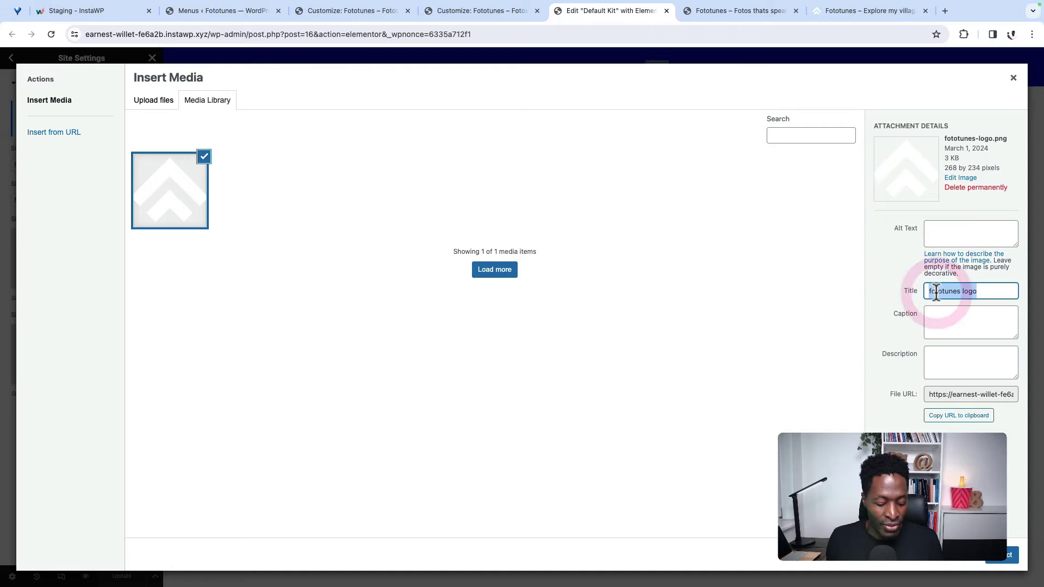
{"action": "left_click", "coordinate": [958, 232]}
{"action": "key", "text": "ctrl+v"}
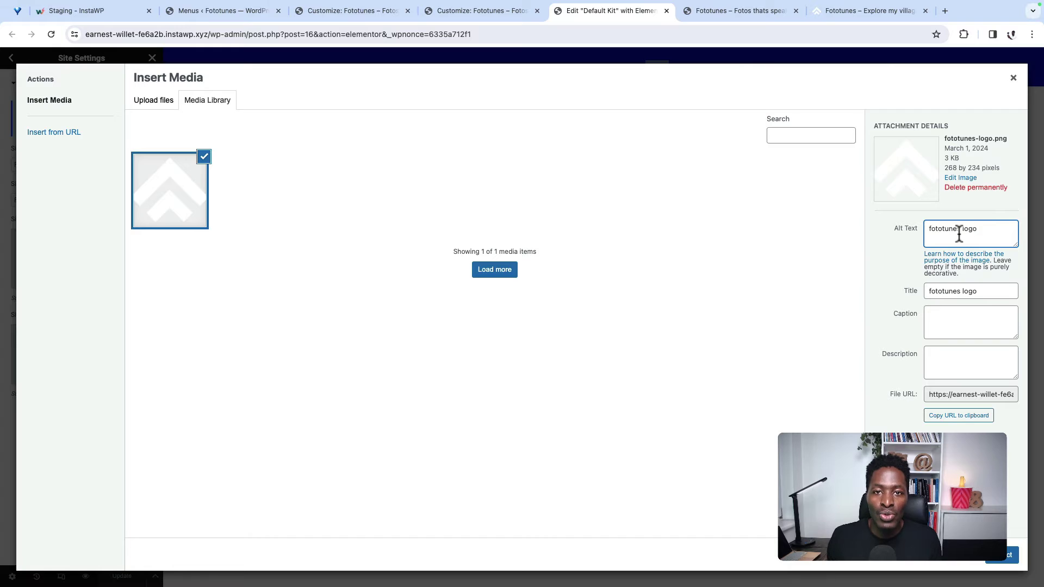
{"action": "left_click", "coordinate": [1002, 555]}
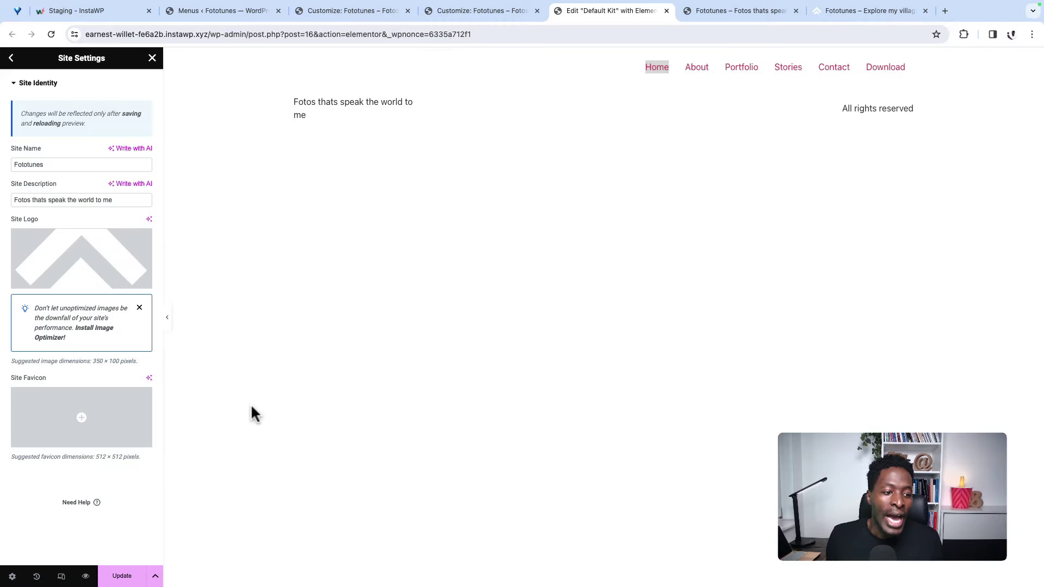
Step: Use the same logo image as the site favicon and save the site identity
{"action": "left_click", "coordinate": [90, 407]}
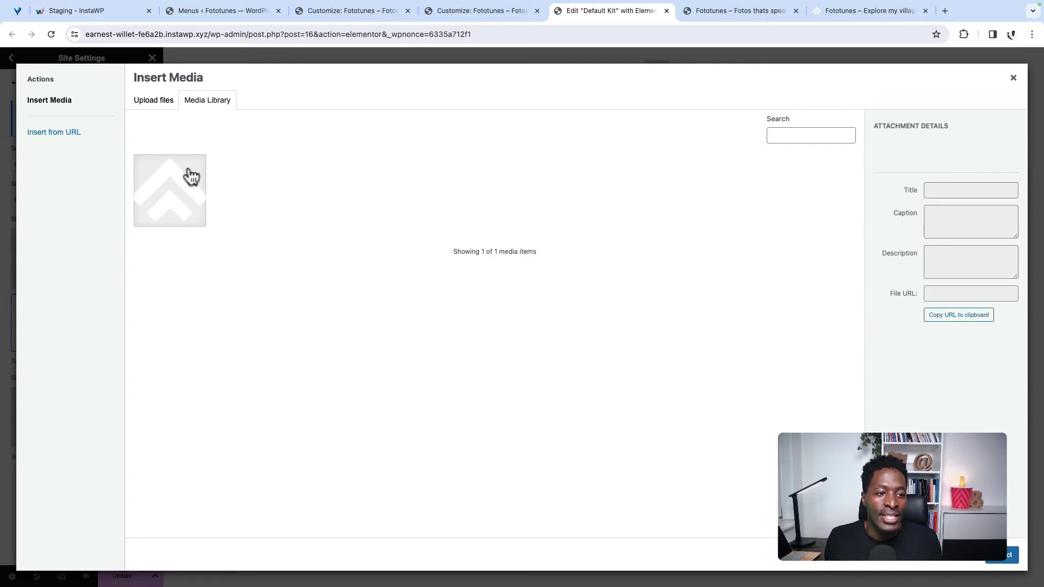
{"action": "left_click", "coordinate": [196, 175]}
{"action": "left_click", "coordinate": [1001, 560]}
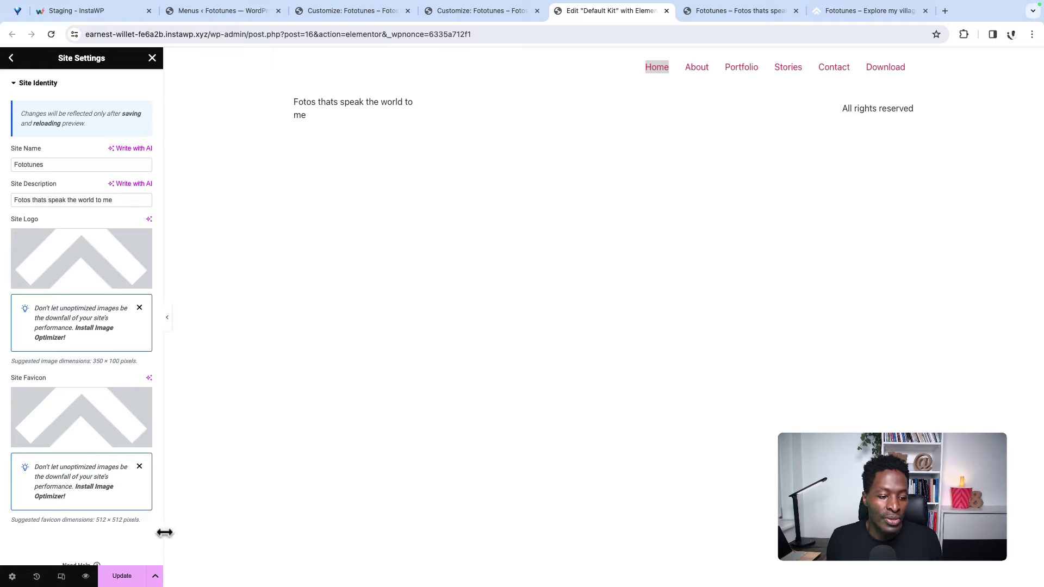
{"action": "left_click", "coordinate": [126, 582]}
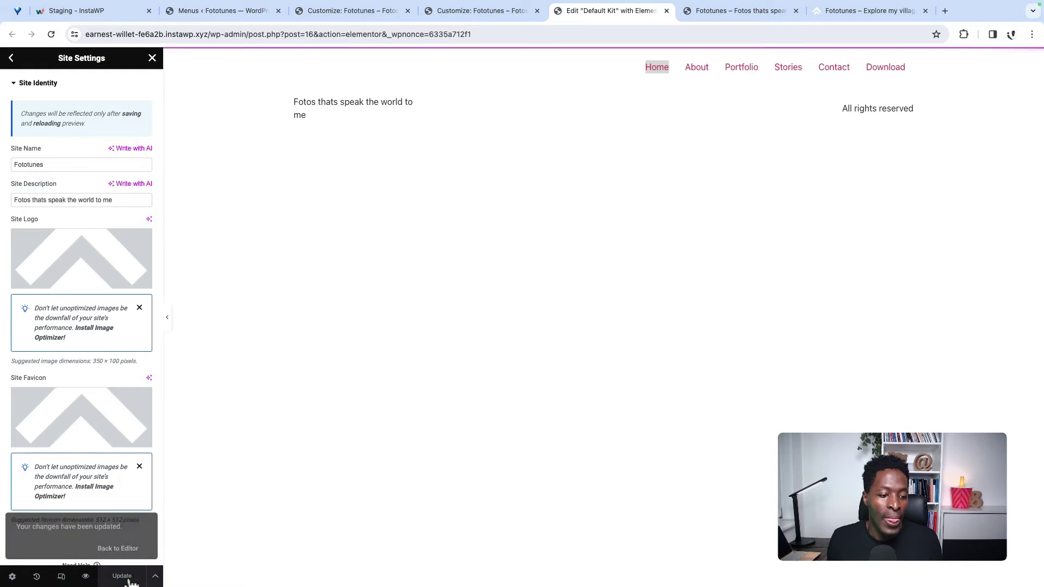
Step: Check the new logo on the live Fototunes homepage against the Elementor editor
{"action": "left_click", "coordinate": [702, 11]}
{"action": "mouse_move", "coordinate": [11, 56]}
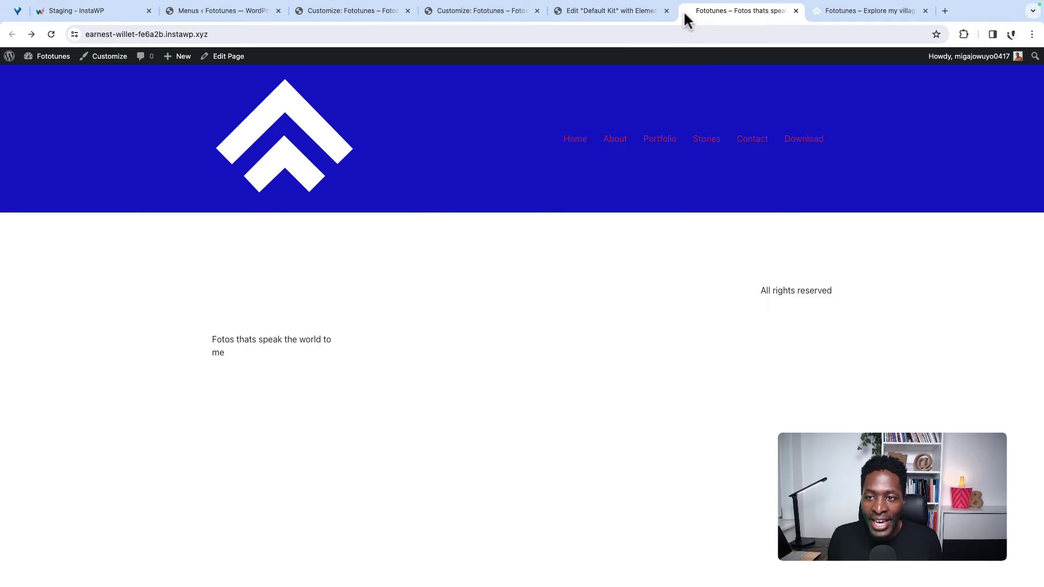
{"action": "left_click", "coordinate": [623, 12]}
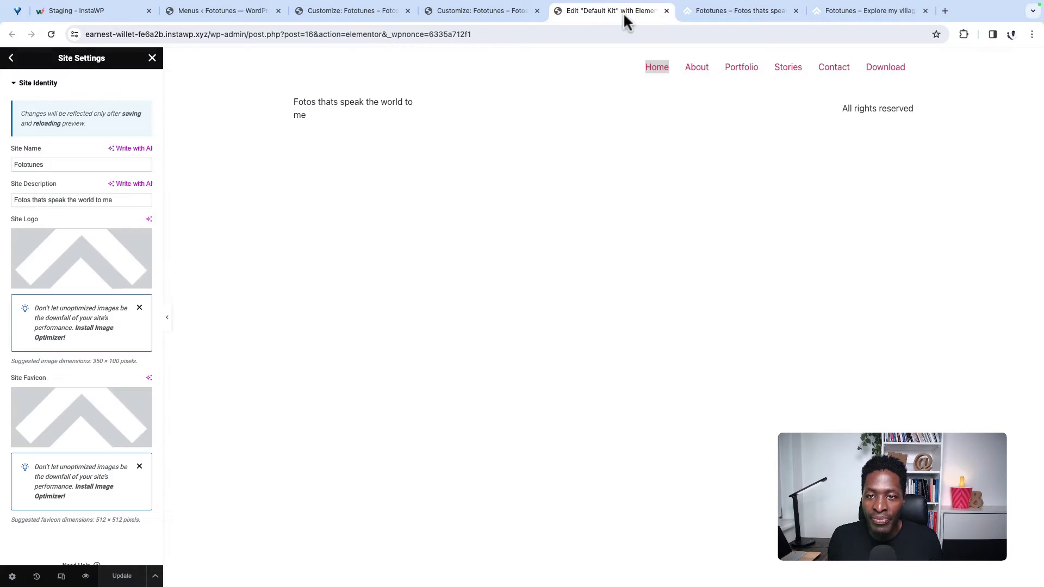
{"action": "left_click", "coordinate": [696, 16]}
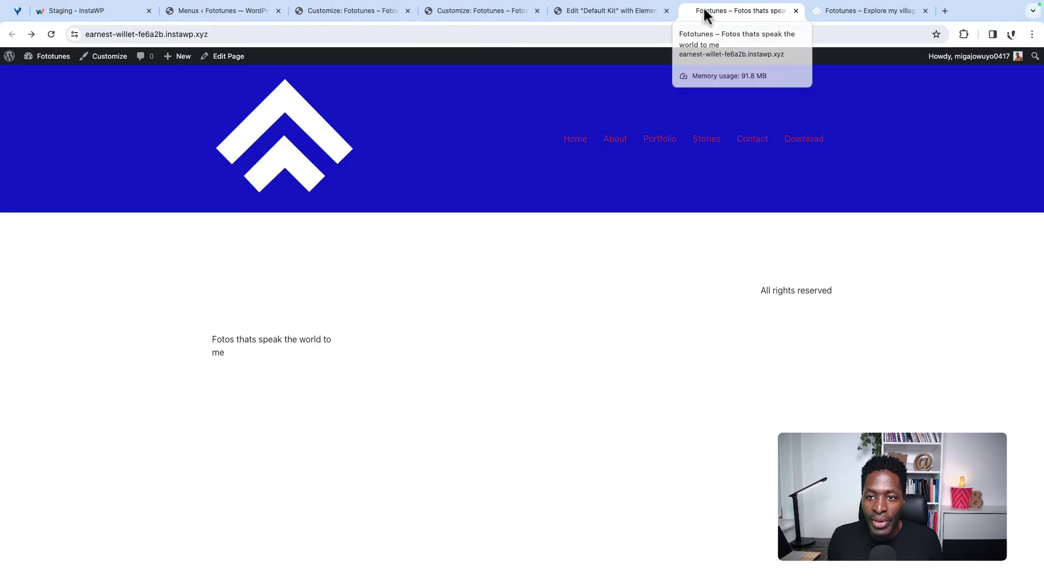
{"action": "left_click", "coordinate": [644, 16]}
{"action": "left_click", "coordinate": [703, 15]}
{"action": "left_click", "coordinate": [674, 15]}
{"action": "left_click", "coordinate": [701, 15]}
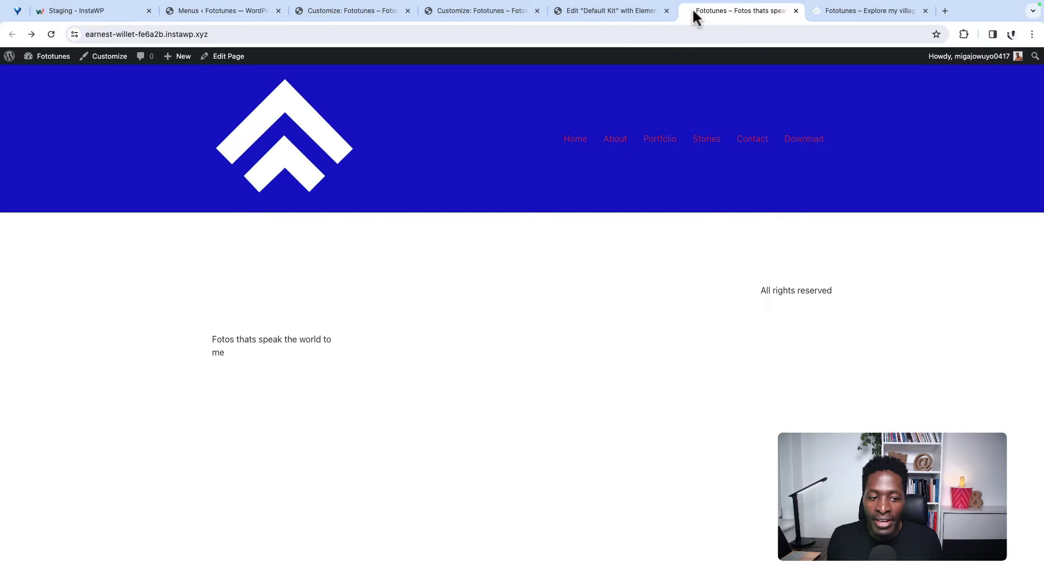
{"action": "left_click", "coordinate": [669, 15]}
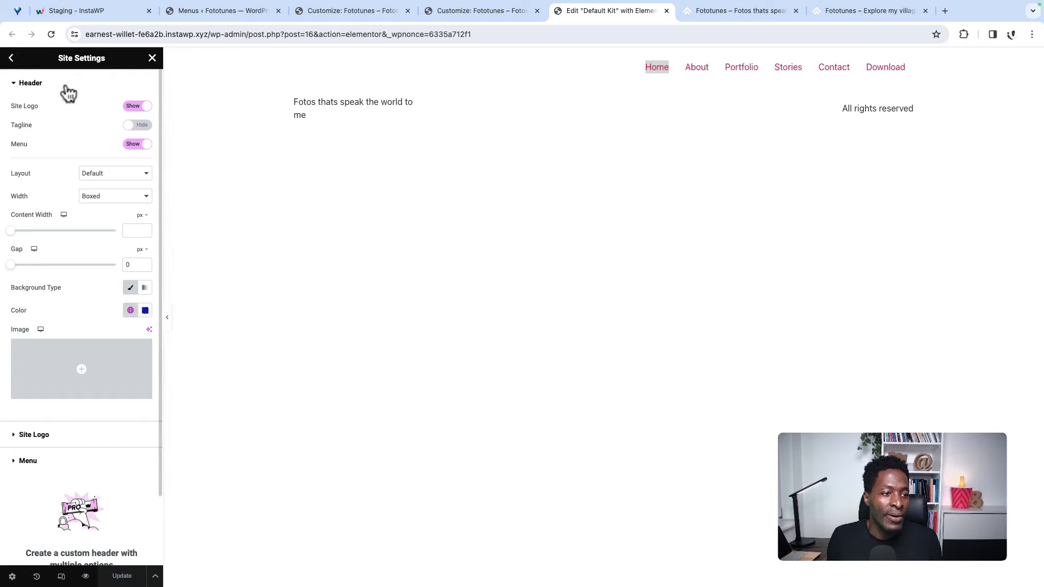
Step: Reload the editor and shrink the header Site Logo width to 72 px
{"action": "scroll", "coordinate": [74, 359], "scroll_direction": "down", "scroll_amount": 2}
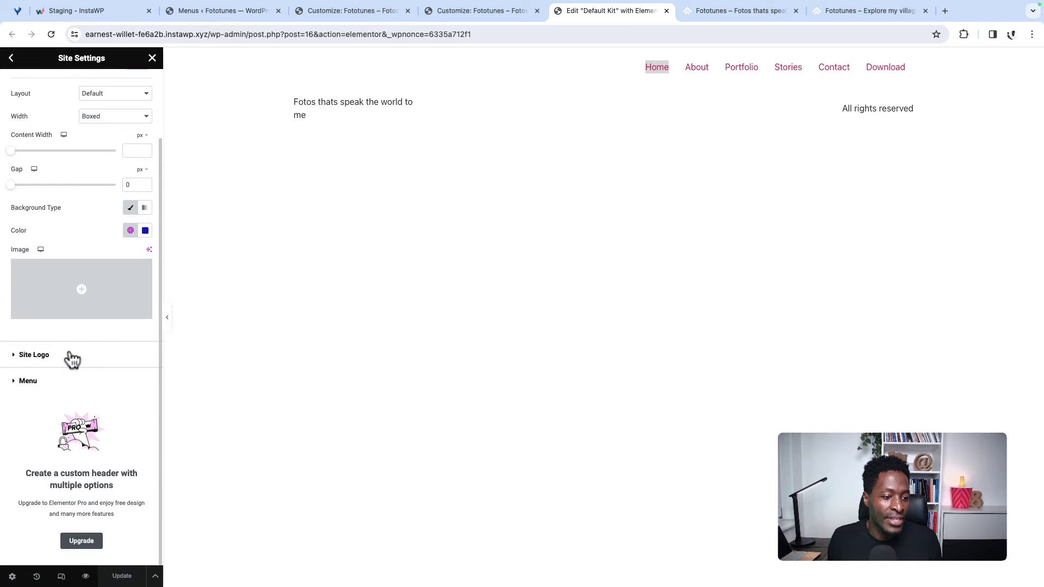
{"action": "left_click", "coordinate": [31, 359]}
{"action": "left_click", "coordinate": [48, 33]}
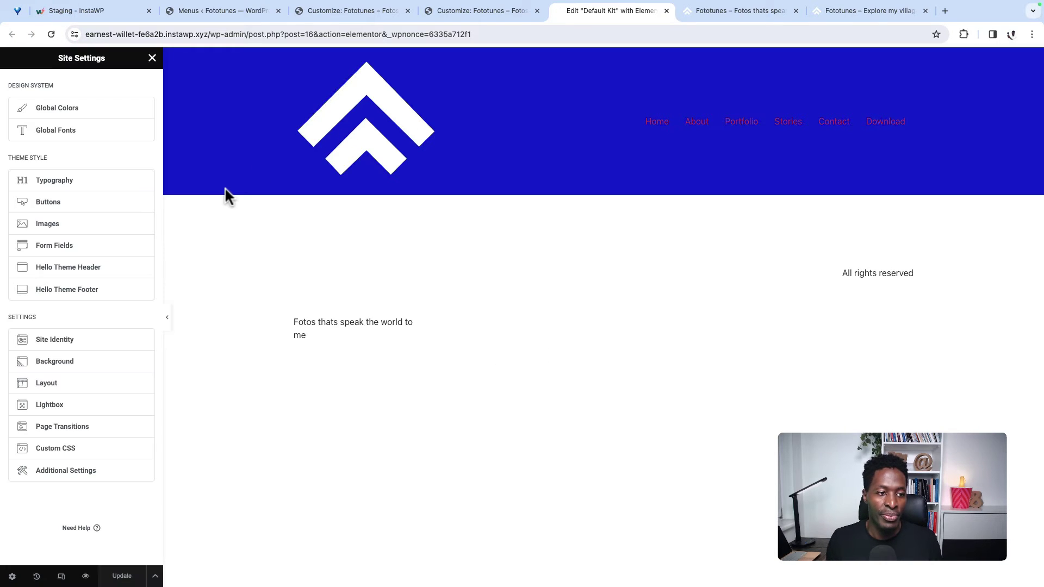
{"action": "left_click", "coordinate": [75, 268]}
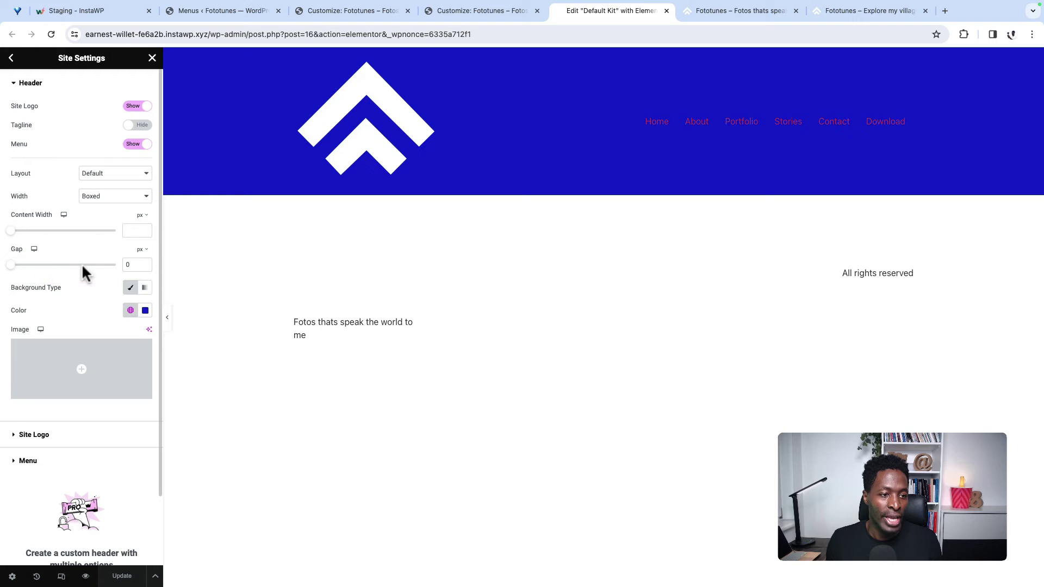
{"action": "scroll", "coordinate": [82, 310], "scroll_direction": "down", "scroll_amount": 3}
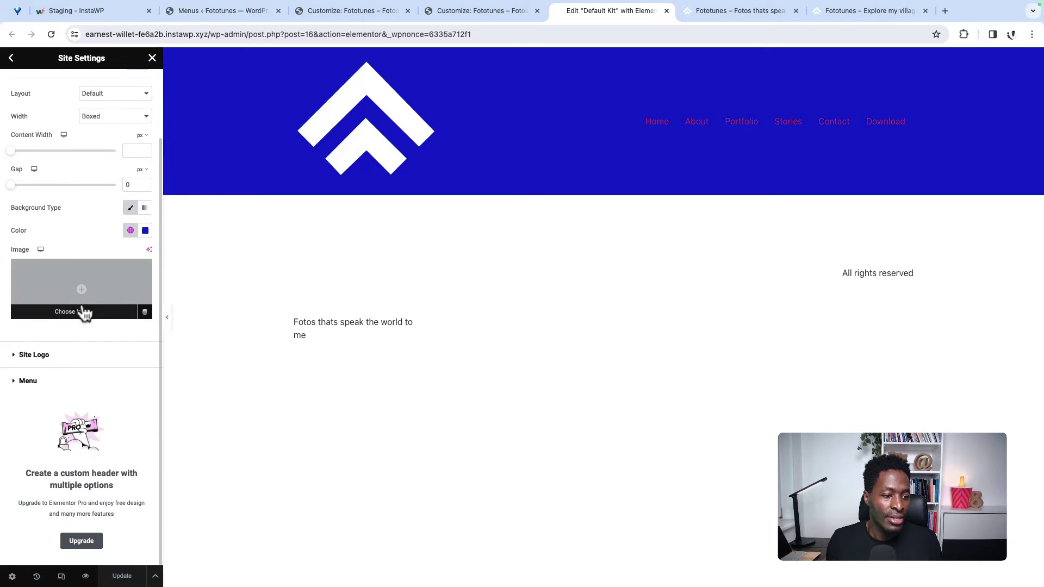
{"action": "left_click", "coordinate": [49, 357]}
{"action": "left_click_drag", "start_coordinate": [13, 175], "coordinate": [22, 177]}
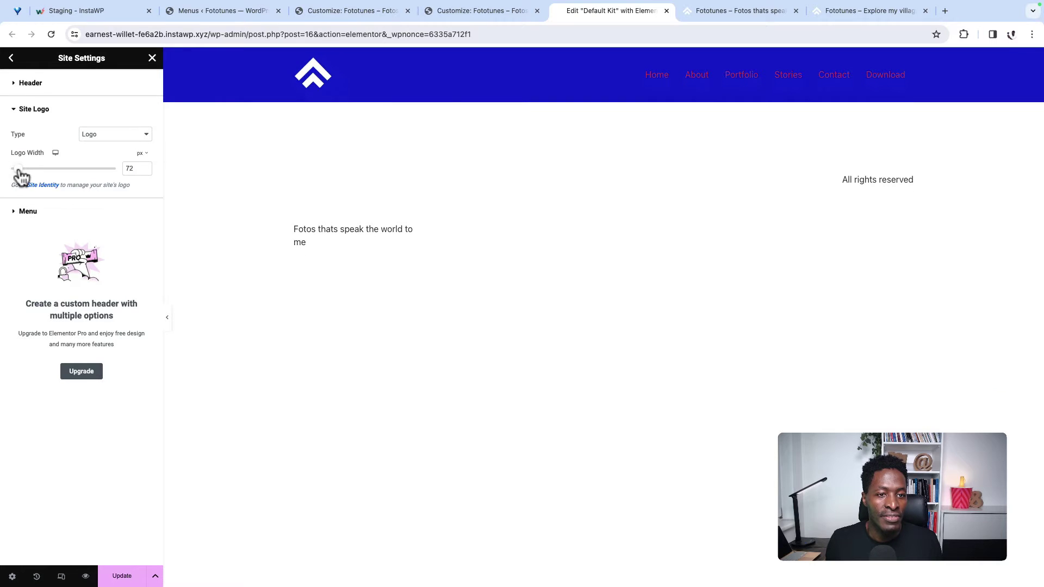
Step: Assign the Main menu to the header, keep the Tablet breakpoint, and colour the links white #FFFFFF
{"action": "left_click", "coordinate": [28, 213]}
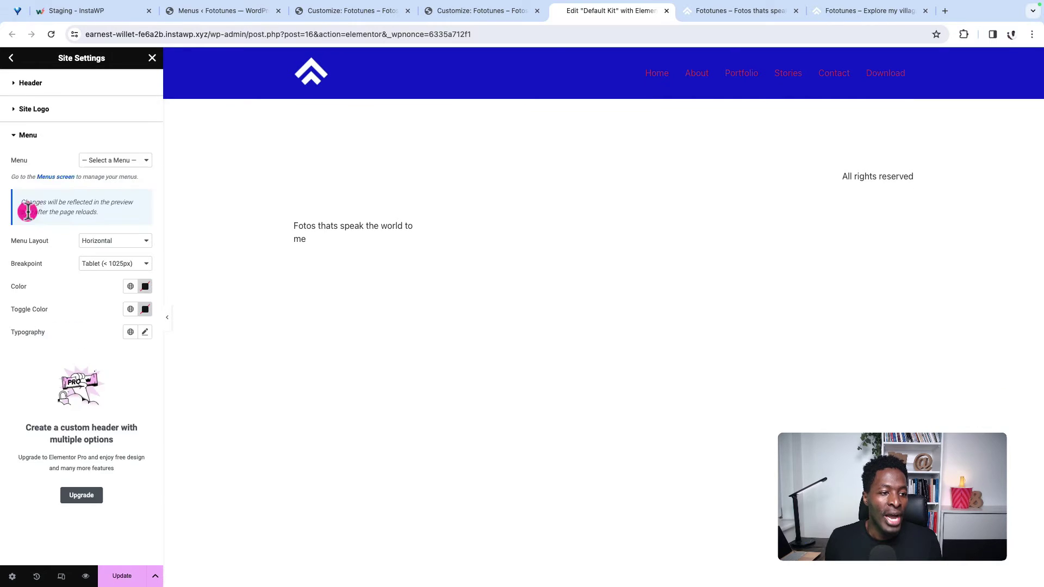
{"action": "left_click", "coordinate": [110, 163]}
{"action": "left_click", "coordinate": [111, 173]}
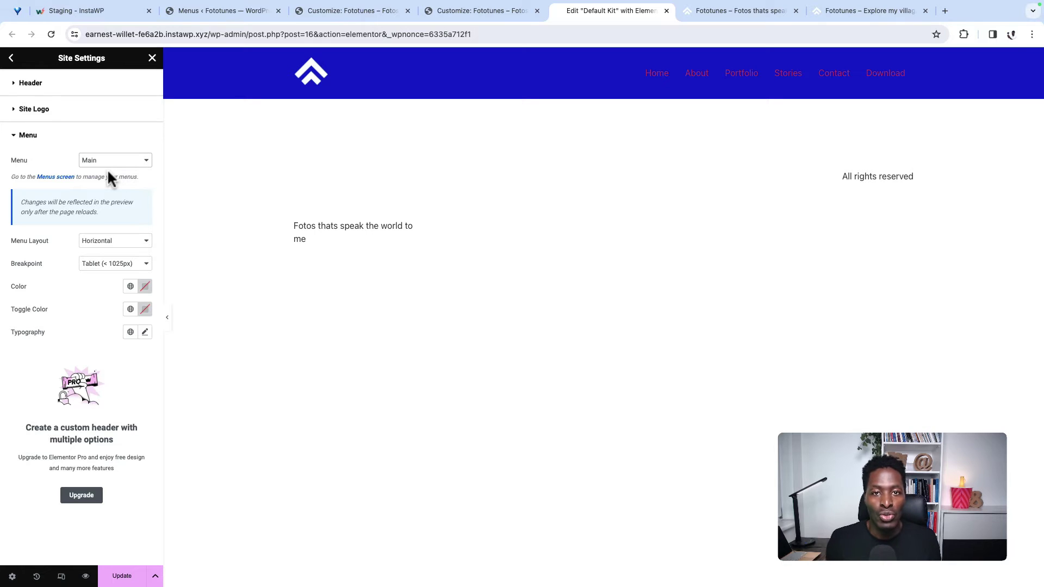
{"action": "left_click", "coordinate": [112, 162]}
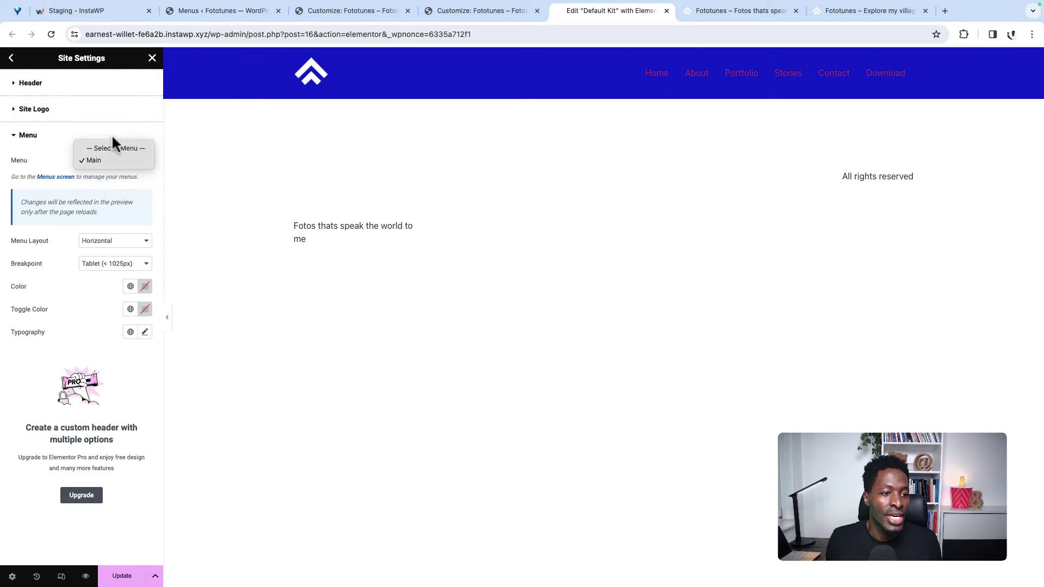
{"action": "left_click", "coordinate": [106, 161]}
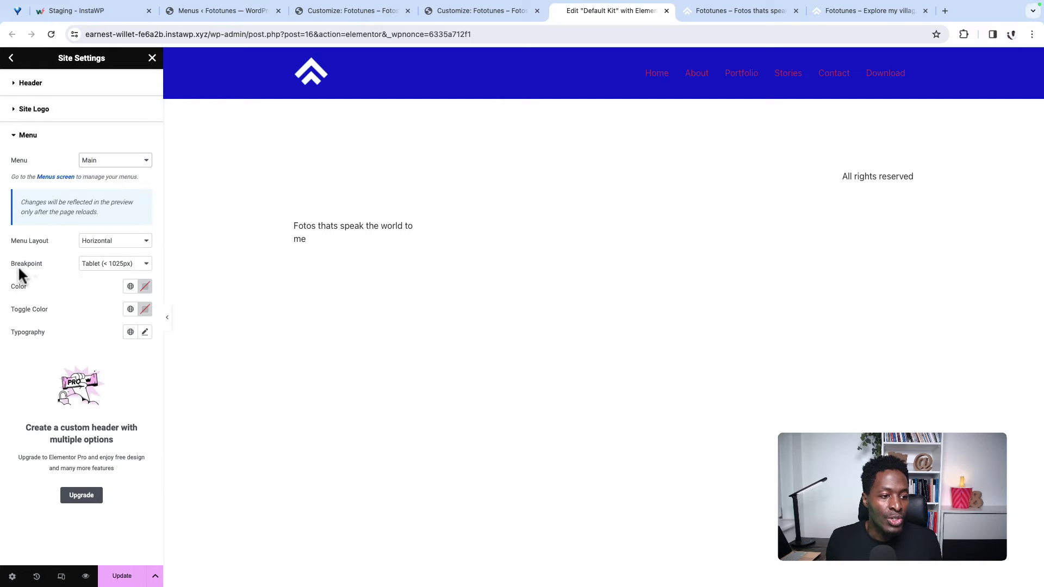
{"action": "left_click", "coordinate": [101, 269]}
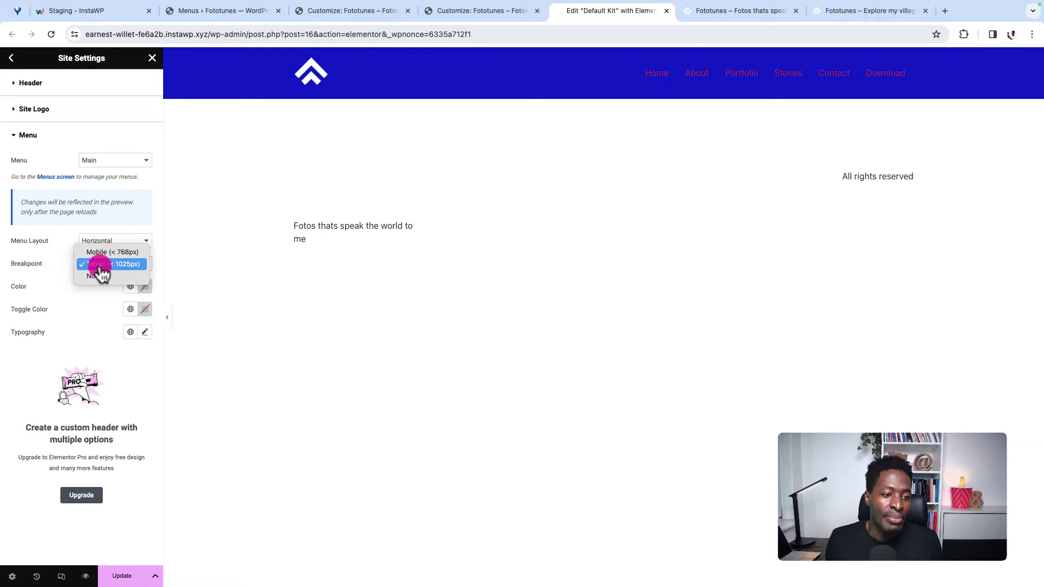
{"action": "left_click", "coordinate": [101, 267]}
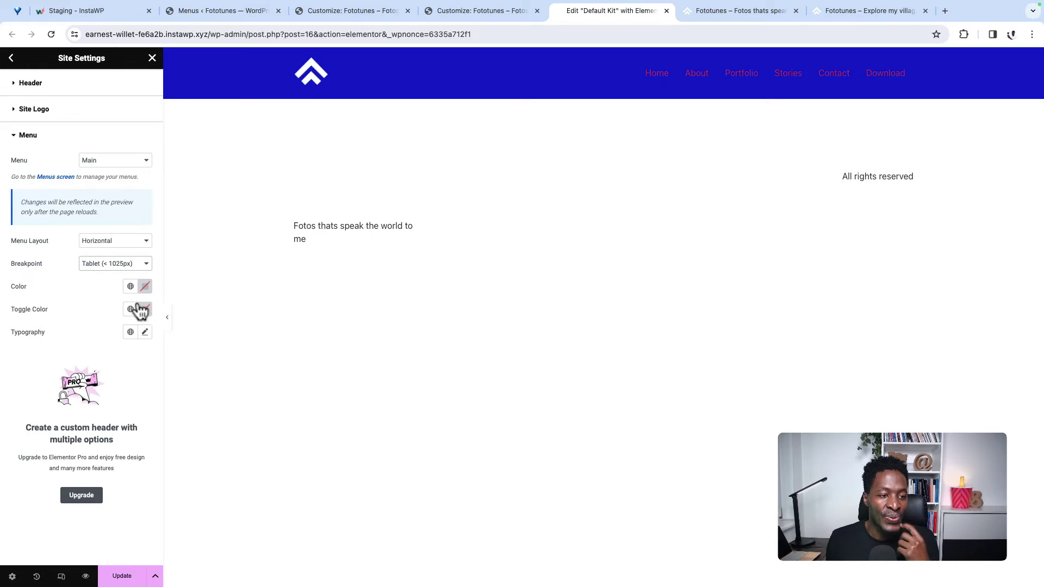
{"action": "left_click", "coordinate": [144, 288]}
{"action": "left_click", "coordinate": [86, 332]}
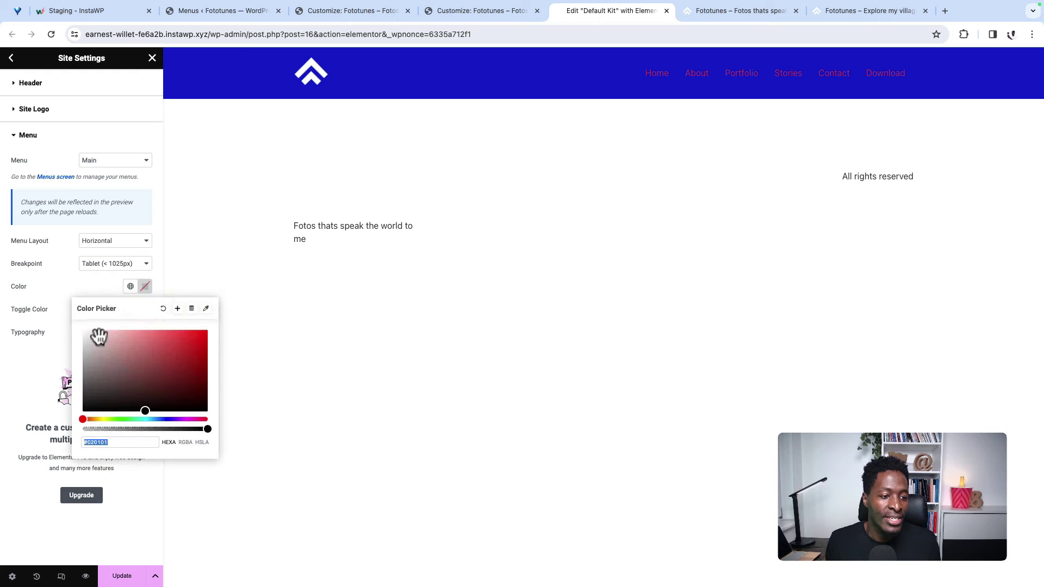
{"action": "left_click_drag", "start_coordinate": [153, 369], "coordinate": [72, 334]}
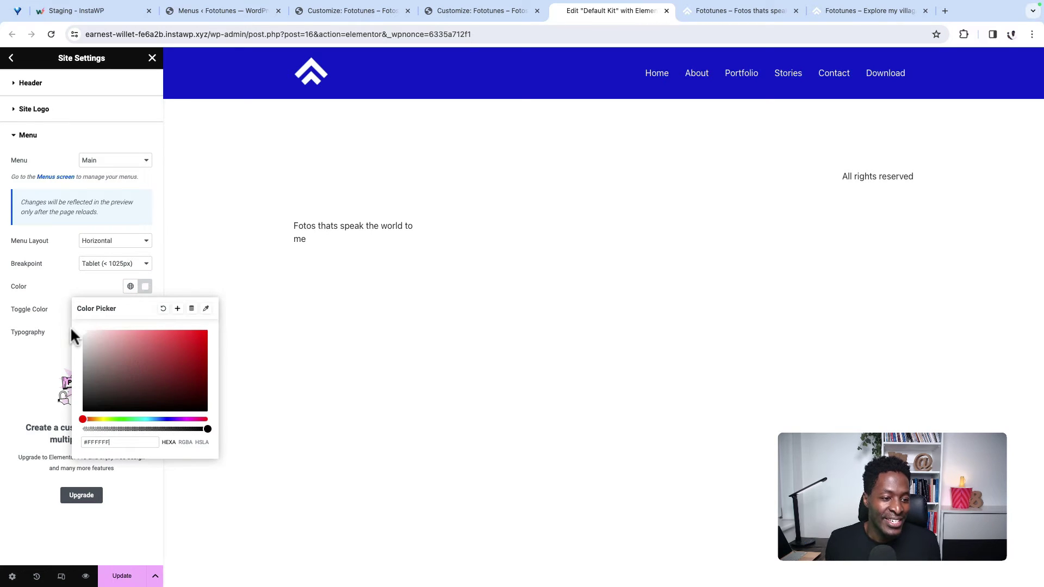
{"action": "left_click", "coordinate": [60, 283]}
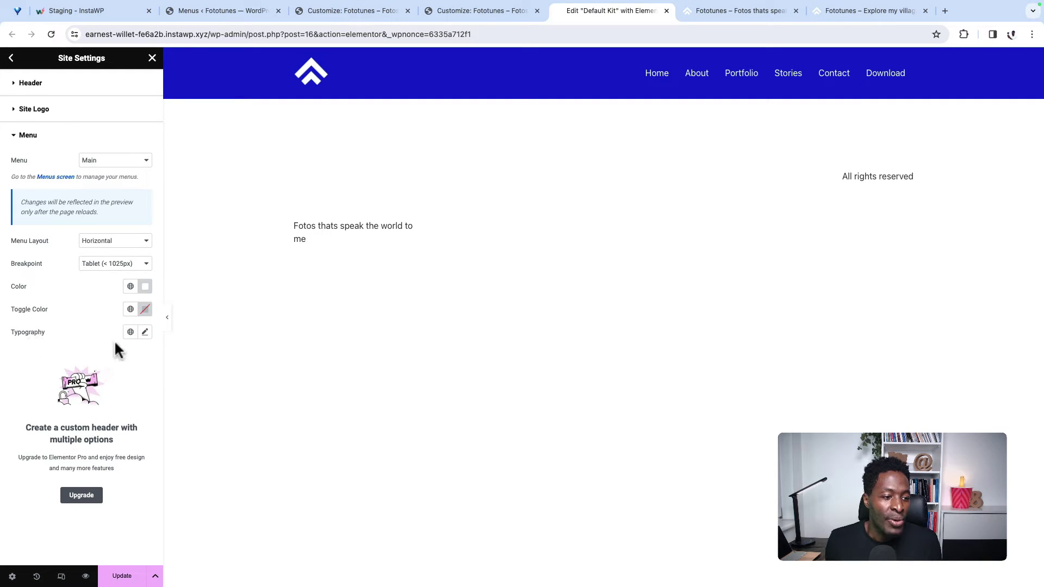
Step: Style the header menu text as DM Serif Display, 18 px, weight 700 Bold, and save
{"action": "left_click", "coordinate": [144, 331]}
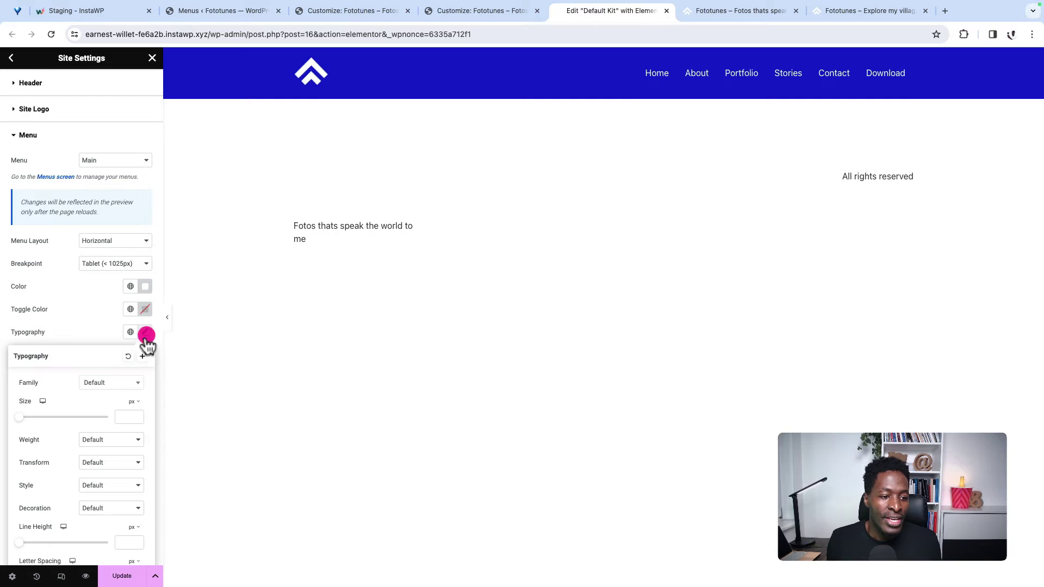
{"action": "left_click", "coordinate": [116, 382]}
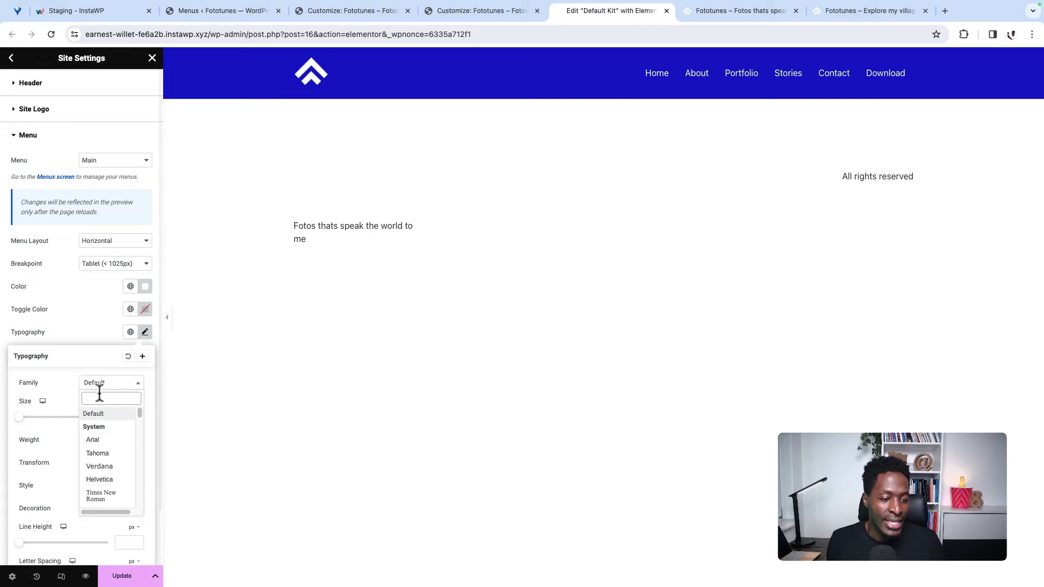
{"action": "type", "text": "DM Serif"}
{"action": "left_click", "coordinate": [104, 412]}
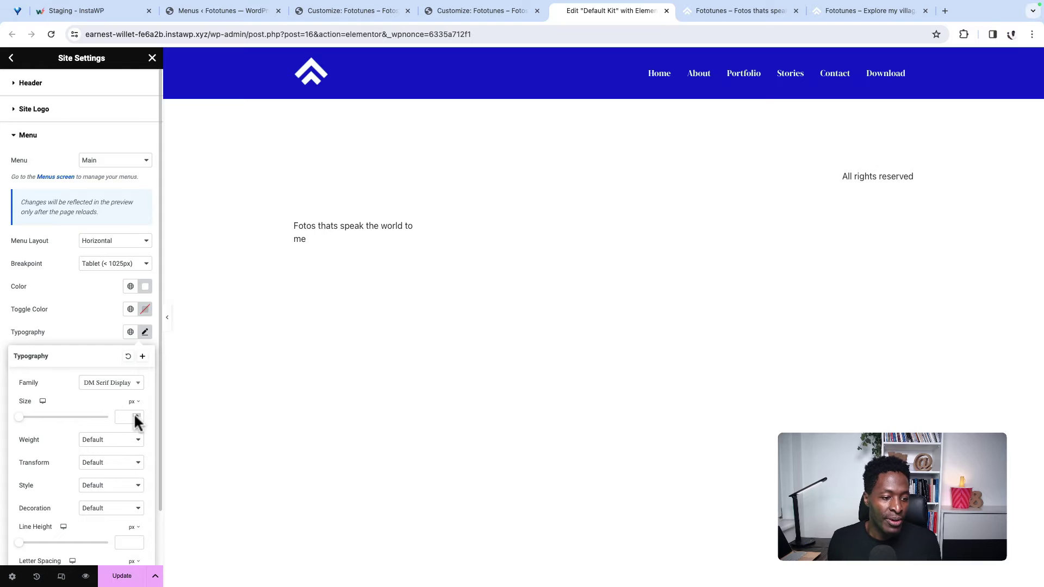
{"action": "left_click", "coordinate": [121, 417]}
{"action": "mouse_move", "coordinate": [20, 421]}
{"action": "left_mouse_down"}
{"action": "mouse_move", "coordinate": [37, 424]}
{"action": "mouse_move", "coordinate": [28, 422]}
{"action": "left_mouse_up"}
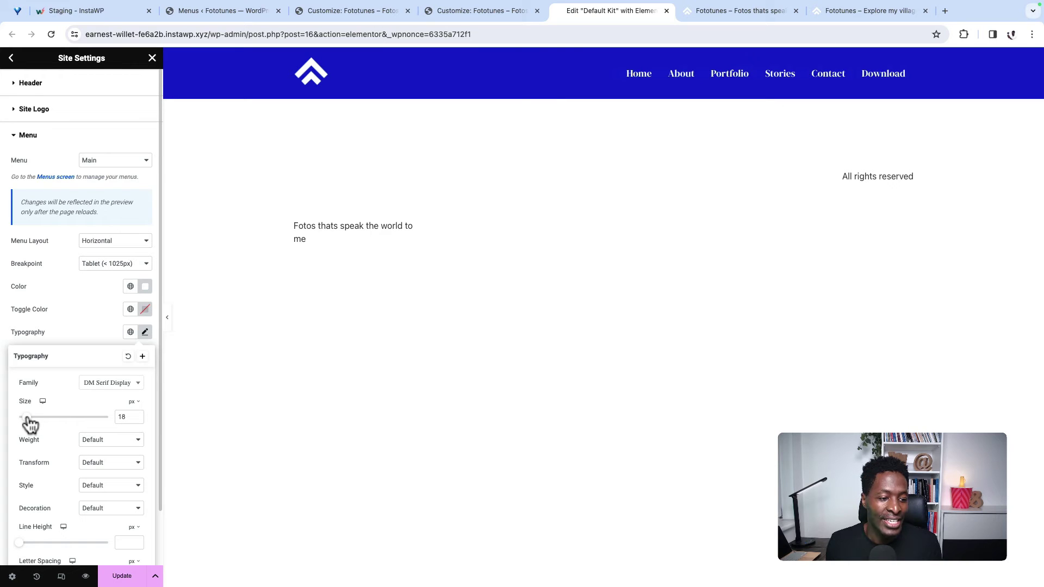
{"action": "left_click", "coordinate": [102, 442]}
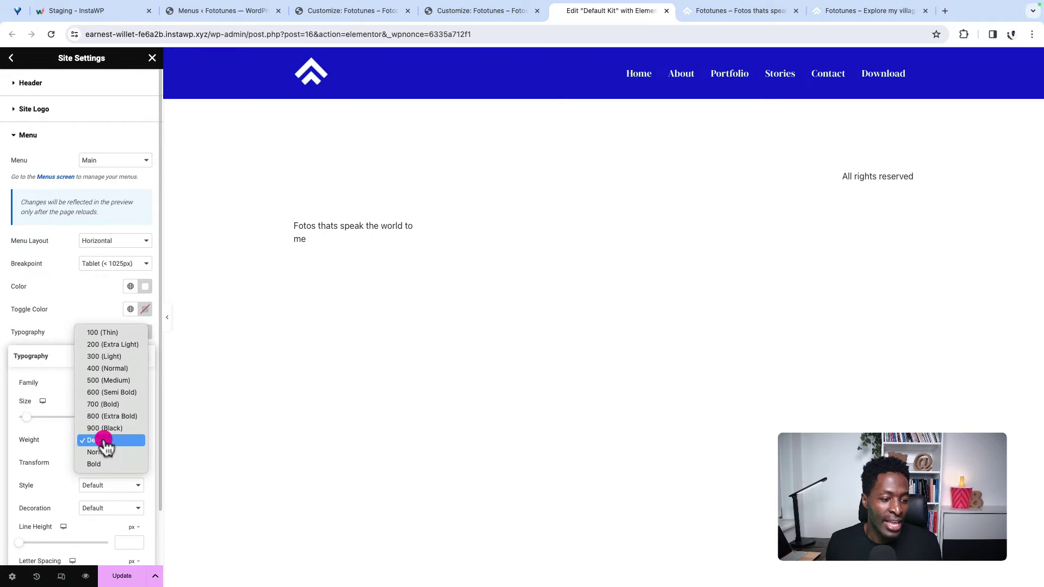
{"action": "left_click", "coordinate": [103, 404]}
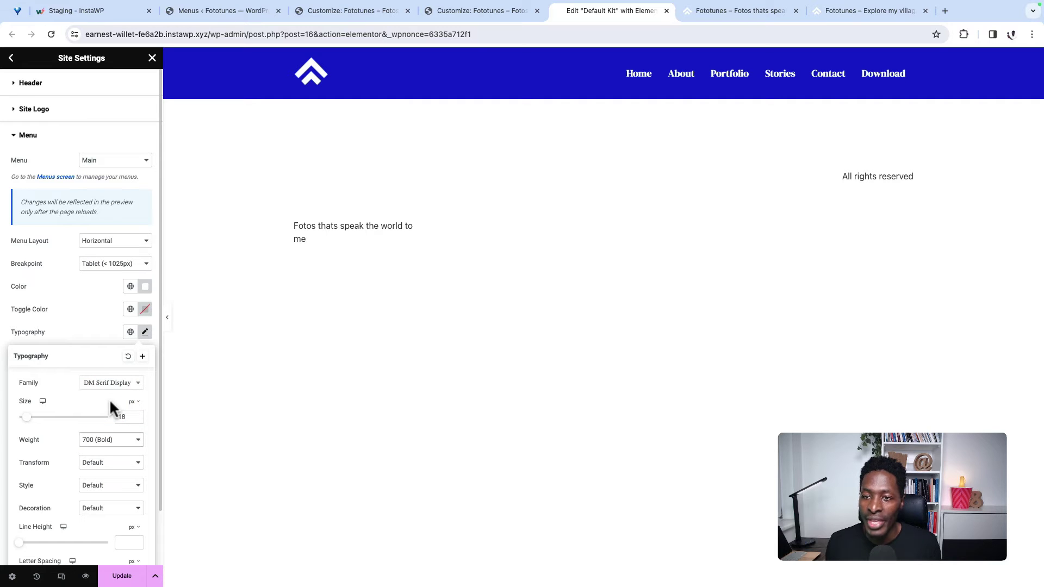
{"action": "left_click", "coordinate": [94, 342]}
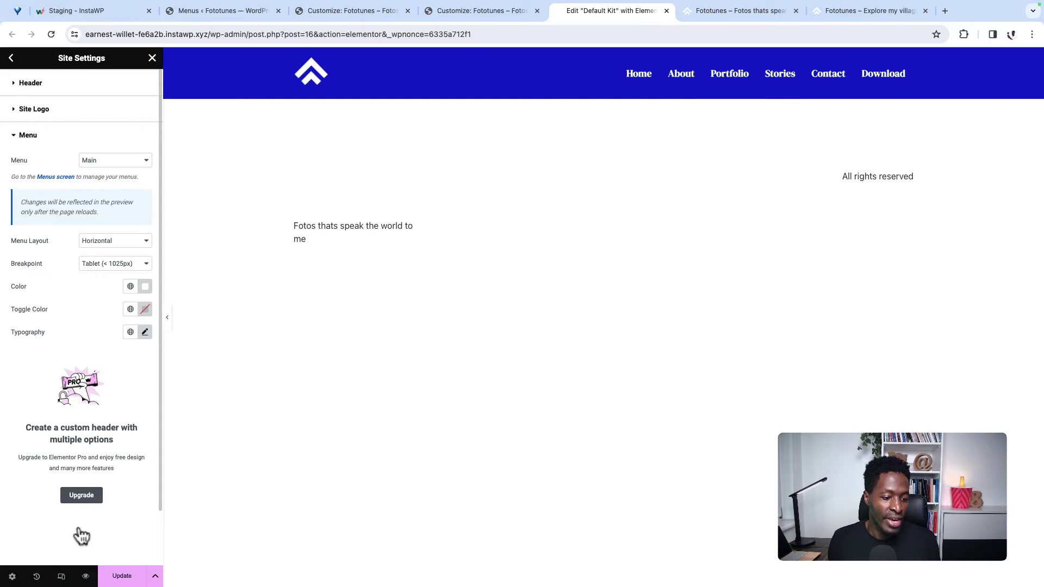
{"action": "left_click", "coordinate": [116, 578]}
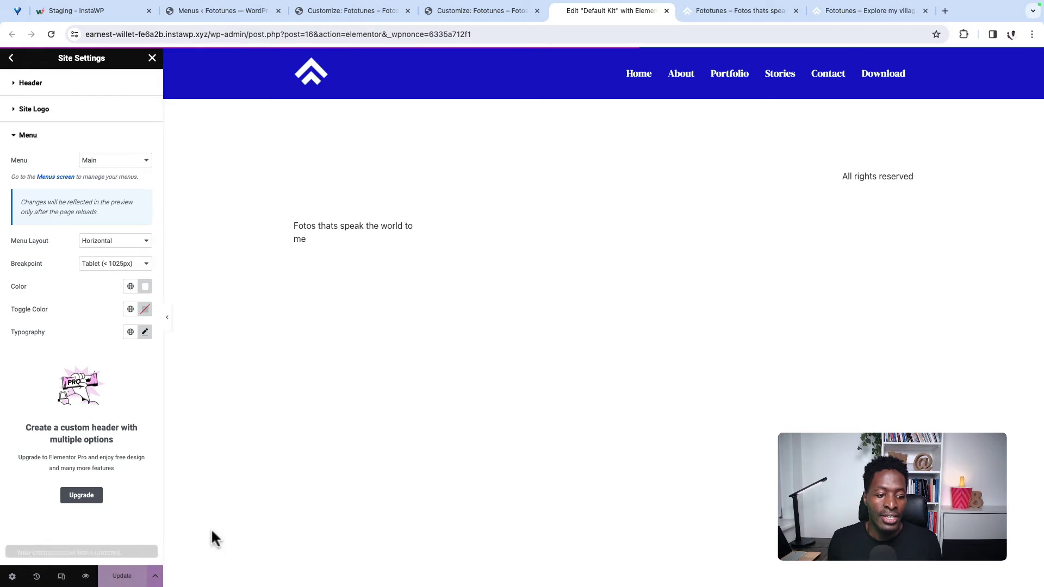
Step: Reload the live site, test the About, Portfolio and Stories links, then view the other Fototunes site
{"action": "left_click", "coordinate": [51, 34]}
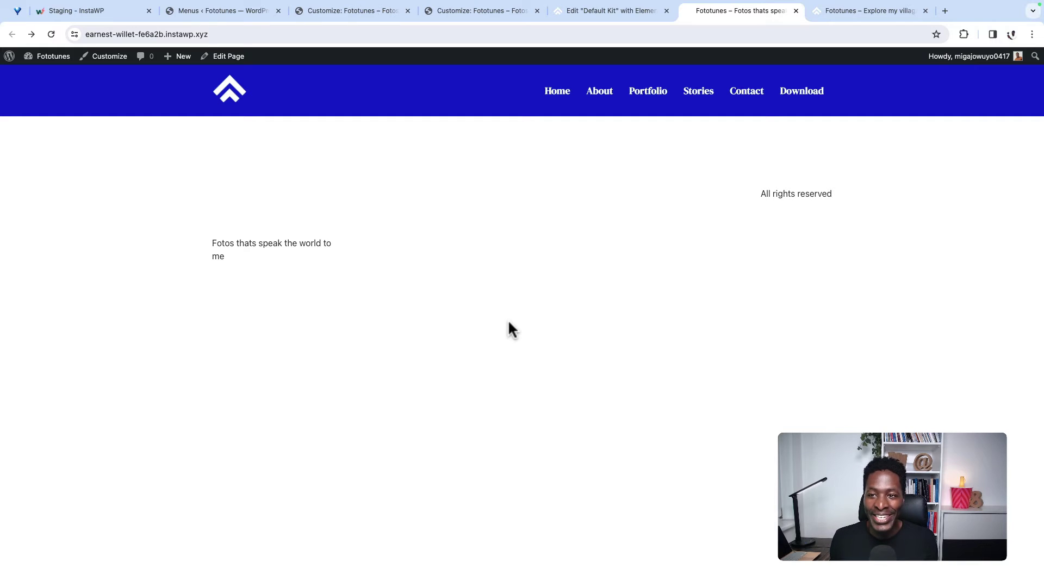
{"action": "left_click", "coordinate": [598, 95]}
{"action": "left_click", "coordinate": [651, 92]}
{"action": "left_click", "coordinate": [697, 98]}
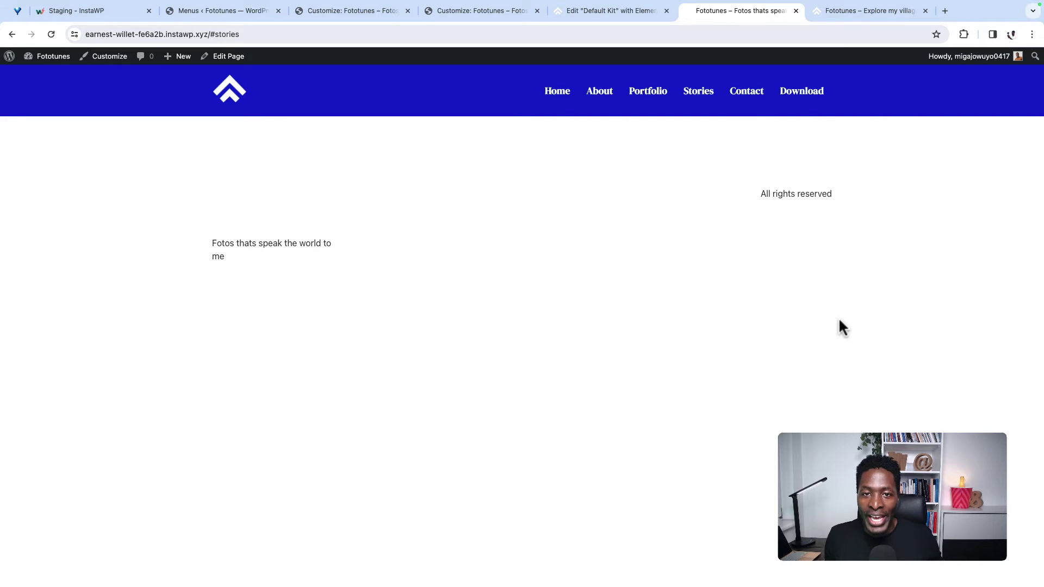
{"action": "key", "text": "ctrl+Tab"}
{"action": "scroll", "coordinate": [857, 312], "scroll_direction": "down", "scroll_amount": 10}
Step: Close both Customize tabs and open the All Pages list from the admin sidebar
{"action": "scroll", "coordinate": [857, 312], "scroll_direction": "up", "scroll_amount": 10}
{"action": "key", "text": "ctrl+shift+Tab"}
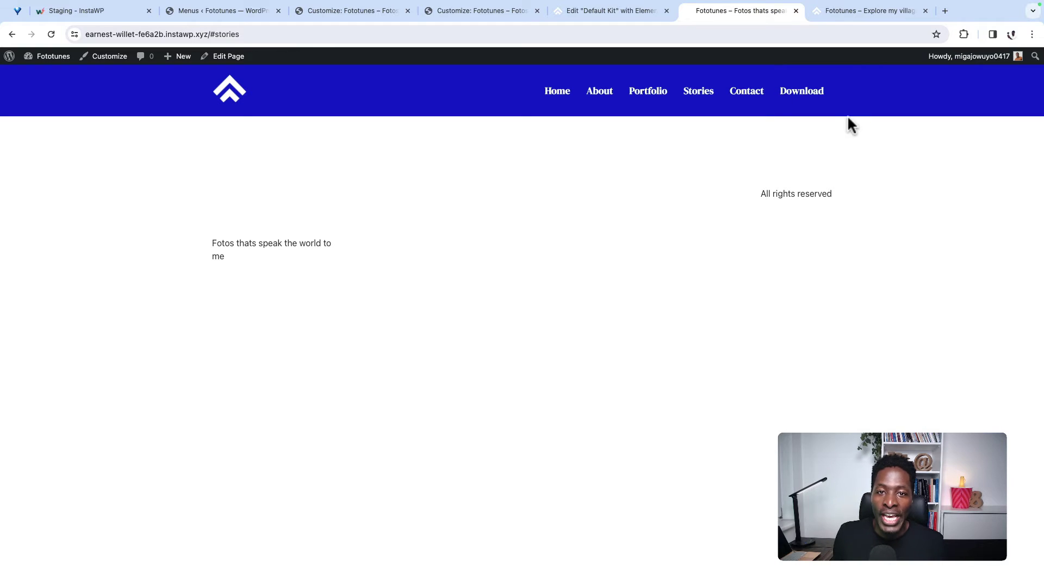
{"action": "left_click", "coordinate": [457, 12]}
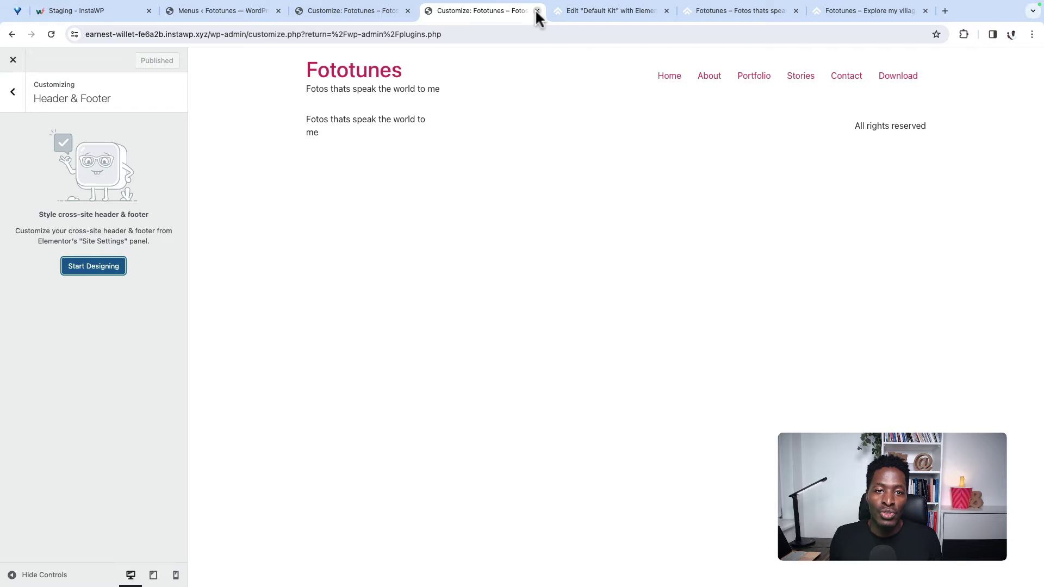
{"action": "left_click", "coordinate": [537, 11]}
{"action": "left_click", "coordinate": [362, 10]}
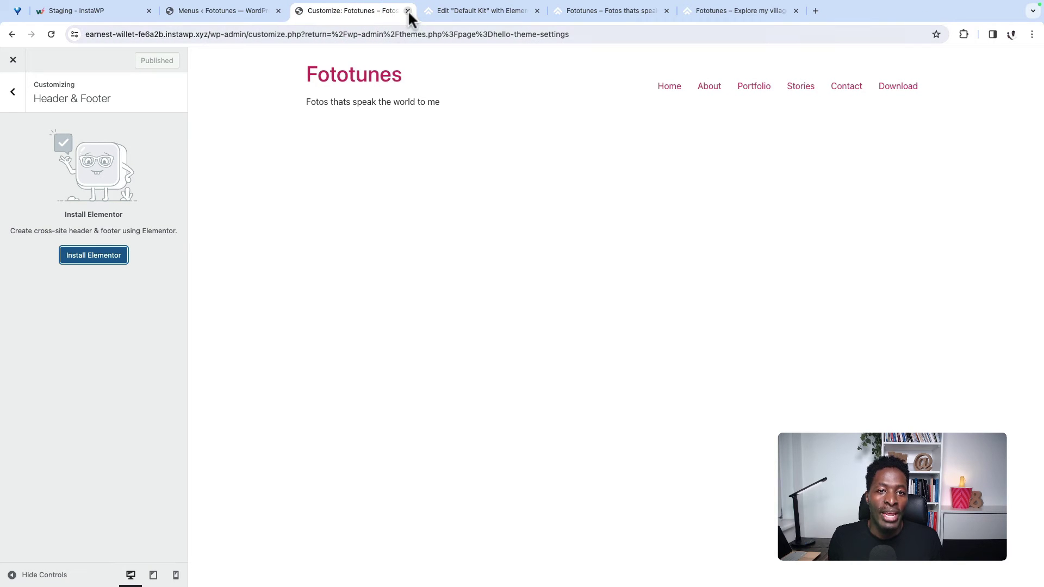
{"action": "left_click", "coordinate": [408, 12]}
{"action": "left_click", "coordinate": [367, 11]}
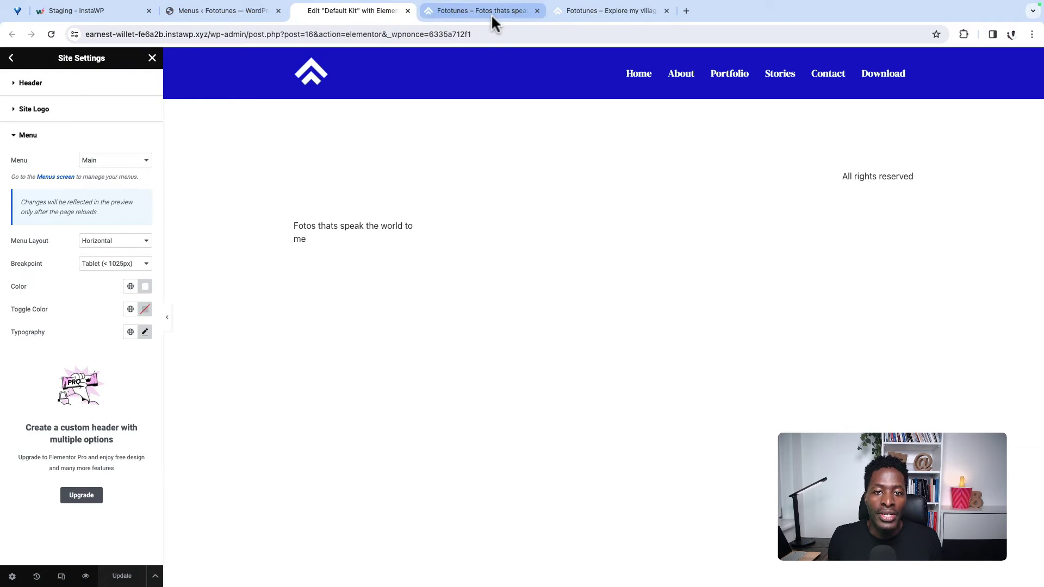
{"action": "left_click", "coordinate": [491, 14]}
{"action": "left_click", "coordinate": [571, 13]}
{"action": "left_click", "coordinate": [462, 12]}
{"action": "left_click", "coordinate": [233, 12]}
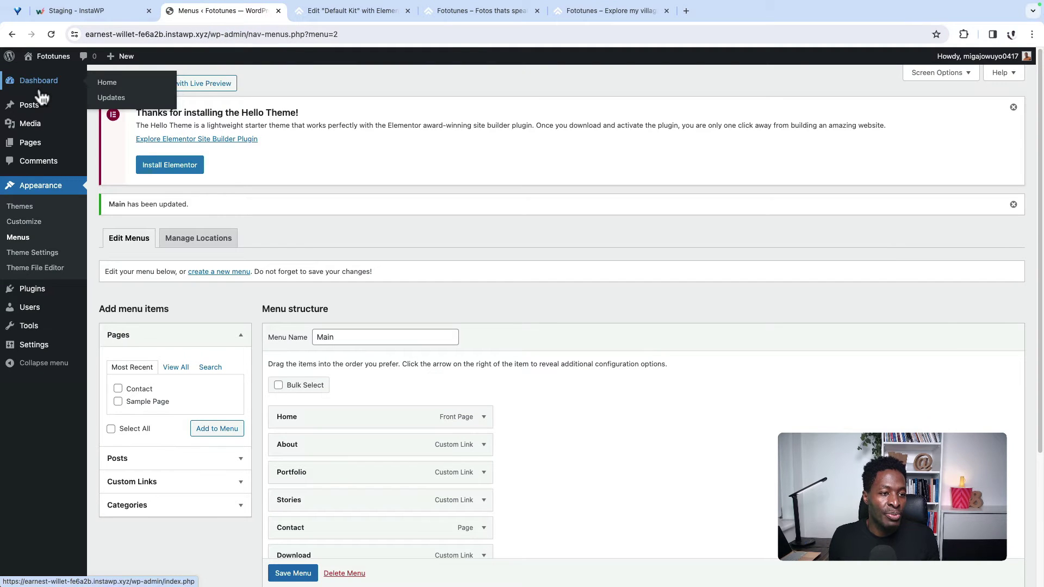
{"action": "left_click", "coordinate": [110, 145]}
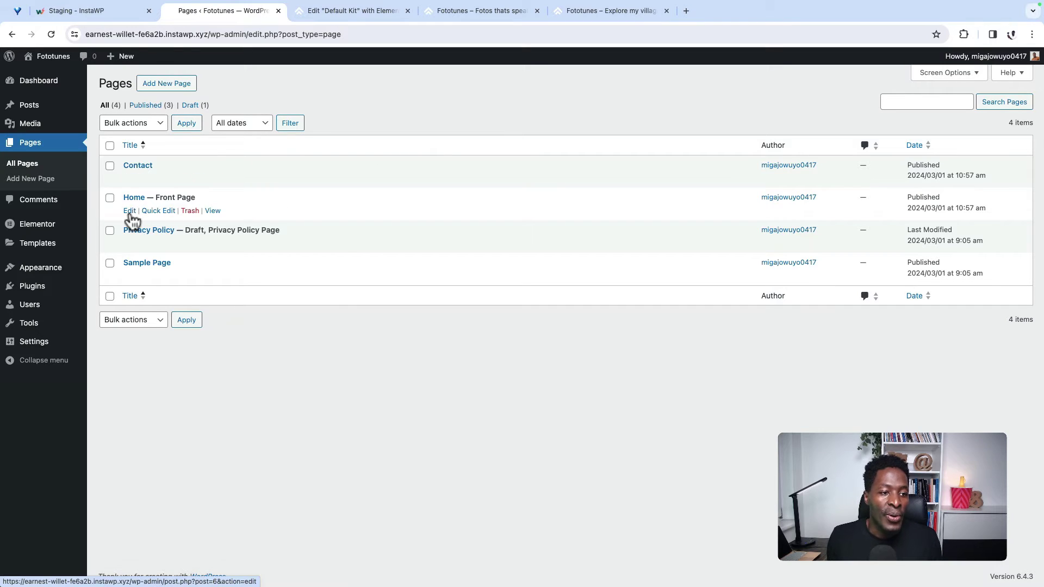
Step: Open the Home page from the Pages list in the Elementor editor
{"action": "left_click", "coordinate": [129, 211], "text": "super"}
{"action": "left_click", "coordinate": [319, 11]}
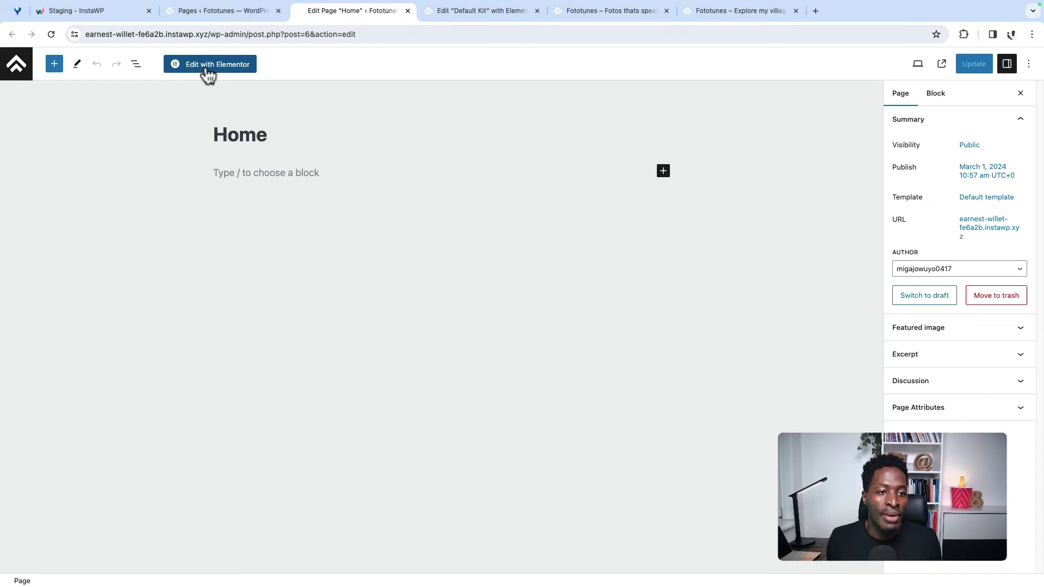
{"action": "left_click", "coordinate": [207, 69]}
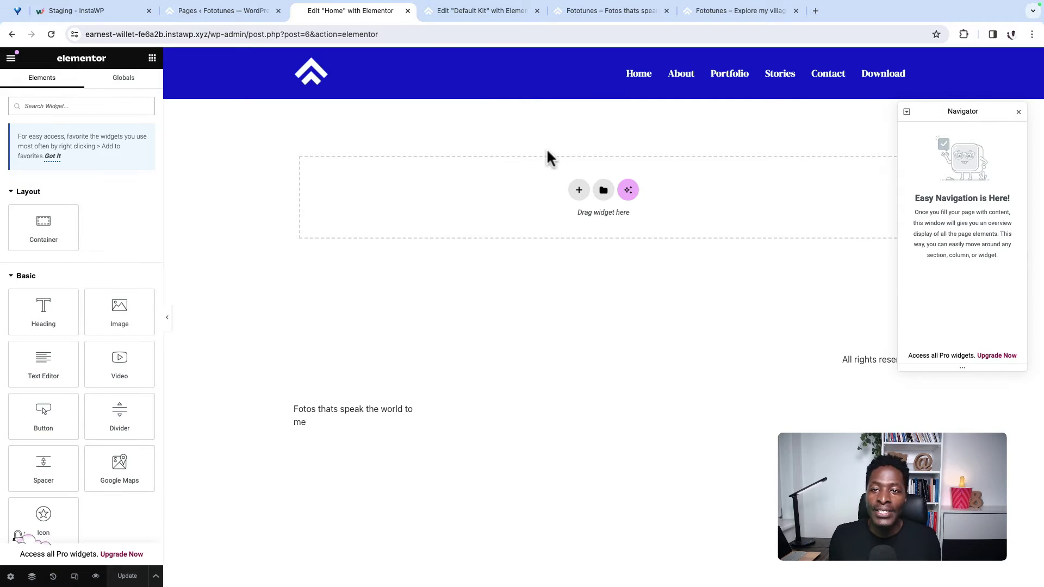
{"action": "left_click", "coordinate": [815, 11]}
Step: Load gotechug.com/templately in the new tab
{"action": "type", "text": "g"}
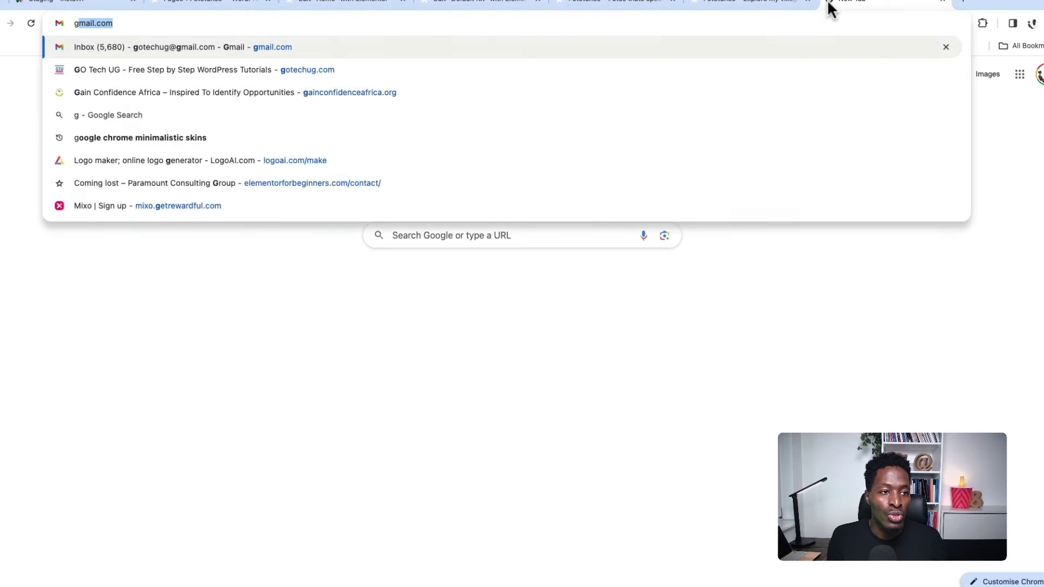
{"action": "type", "text": "otechug.com/"}
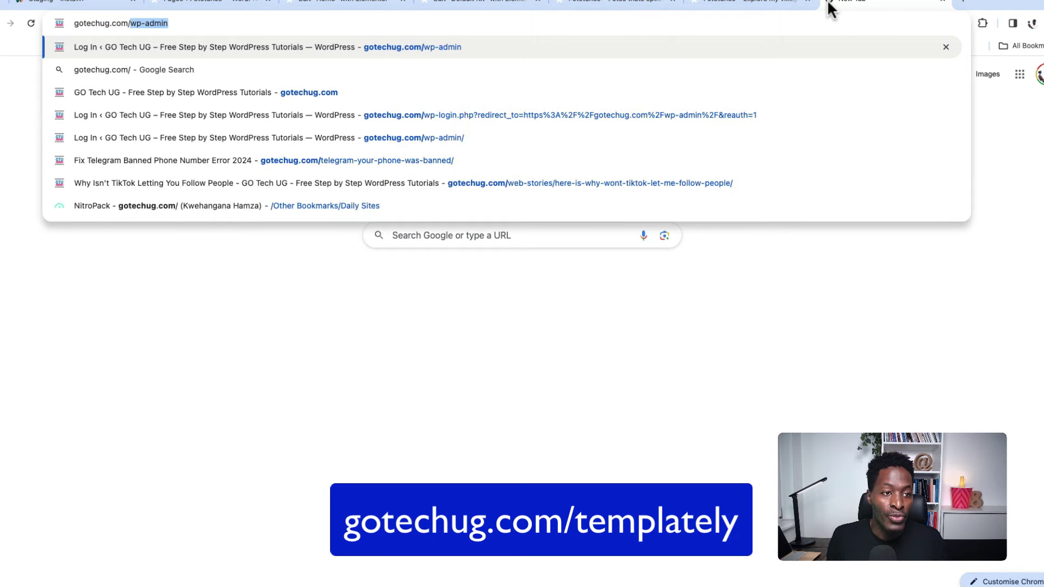
{"action": "type", "text": "templatel"}
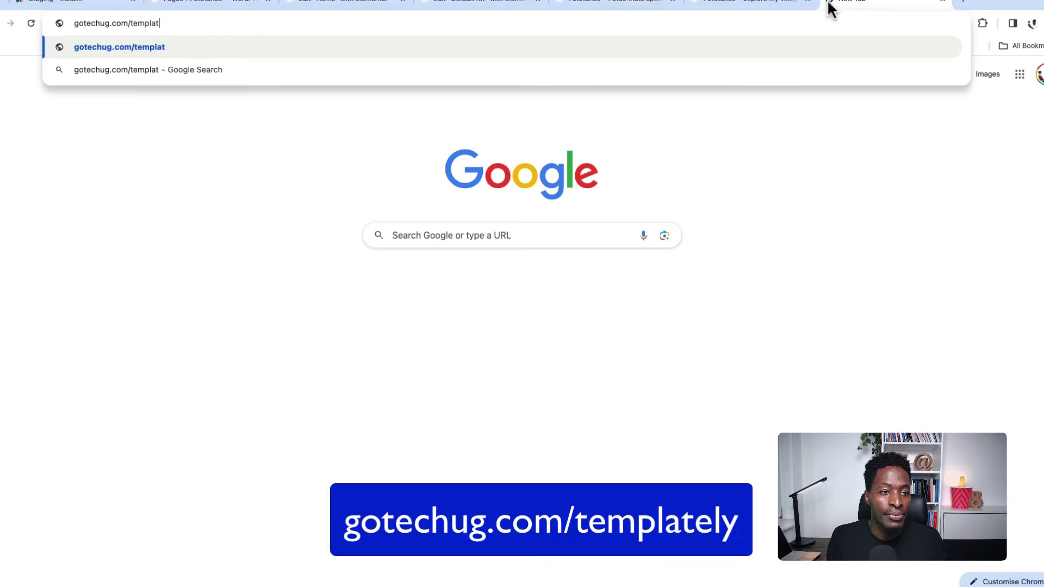
{"action": "type", "text": "y"}
{"action": "key", "text": "Return"}
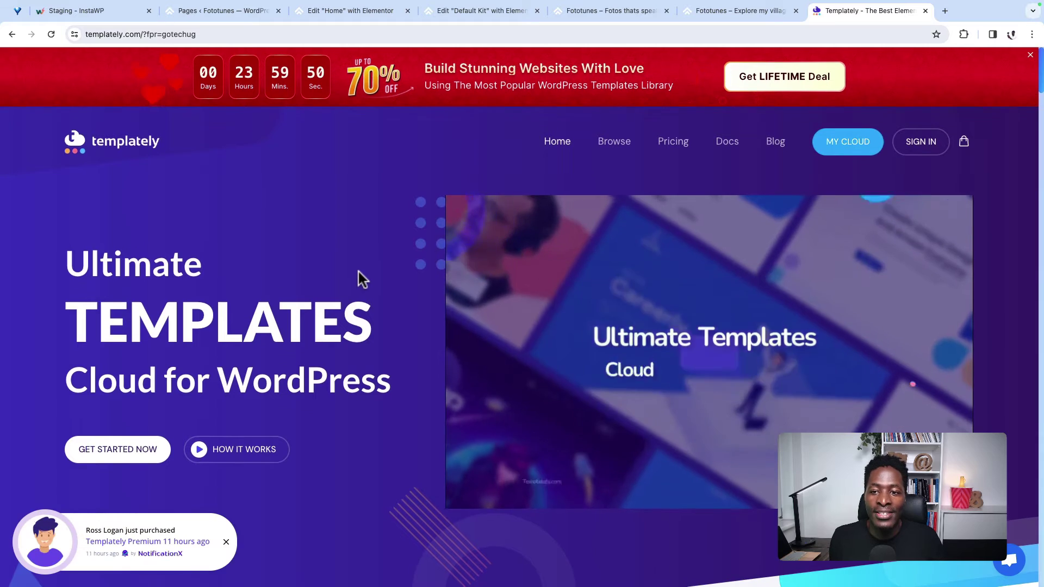
Step: Scroll through the Templately catalogue and homepage down to the Starter and Premium pricing plans
{"action": "scroll", "coordinate": [359, 281], "scroll_direction": "down", "scroll_amount": 8}
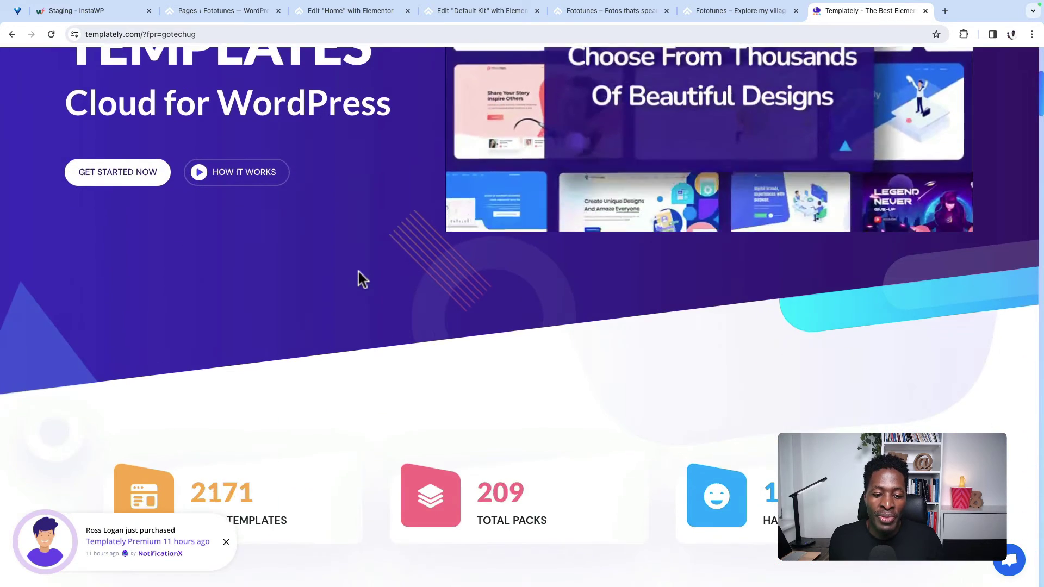
{"action": "scroll", "coordinate": [359, 280], "scroll_direction": "down", "scroll_amount": 2}
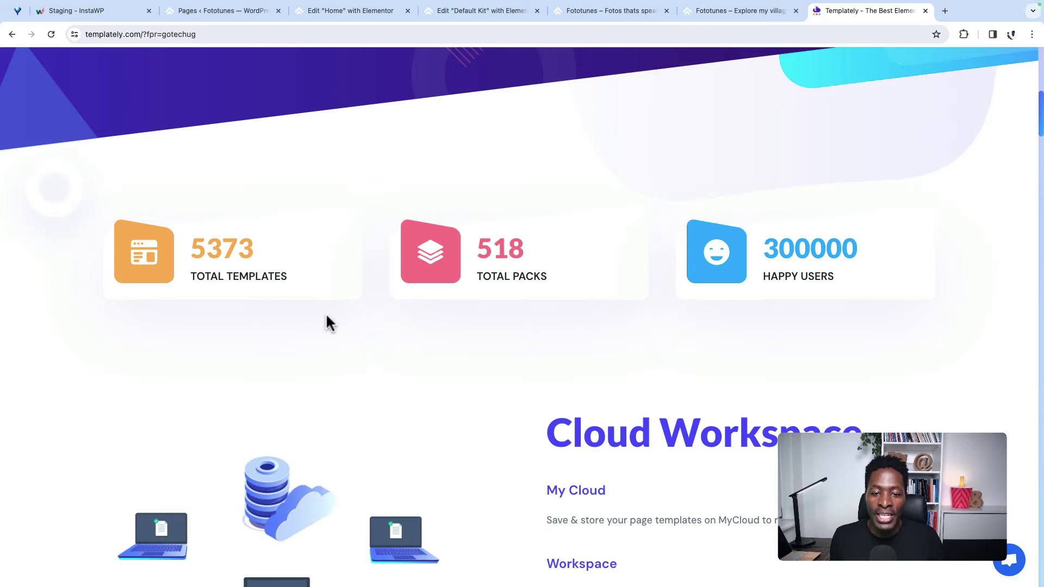
{"action": "scroll", "coordinate": [652, 299], "scroll_direction": "down", "scroll_amount": 1}
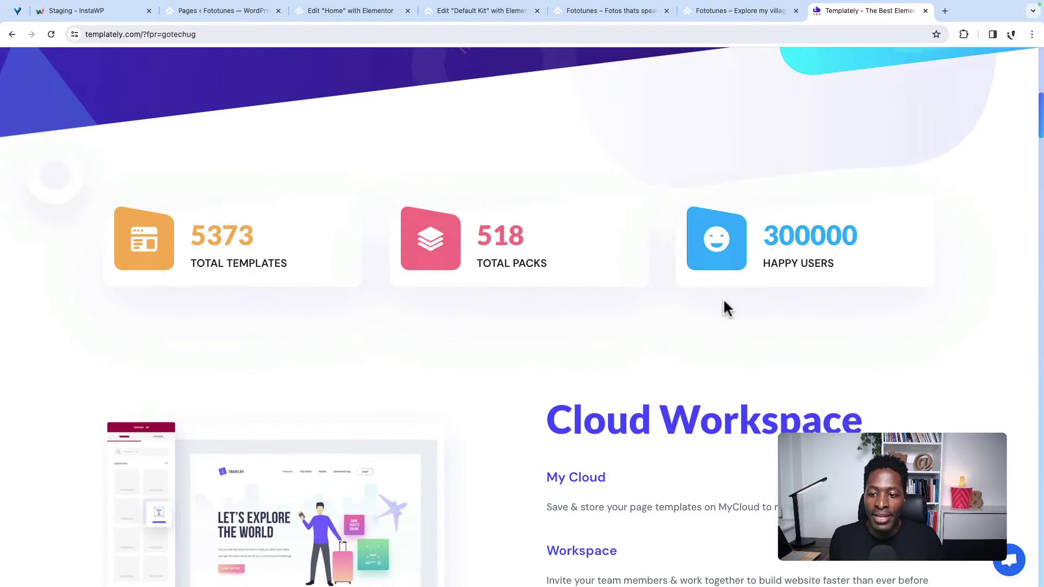
{"action": "scroll", "coordinate": [919, 292], "scroll_direction": "down", "scroll_amount": 10}
{"action": "scroll", "coordinate": [911, 294], "scroll_direction": "up", "scroll_amount": 12}
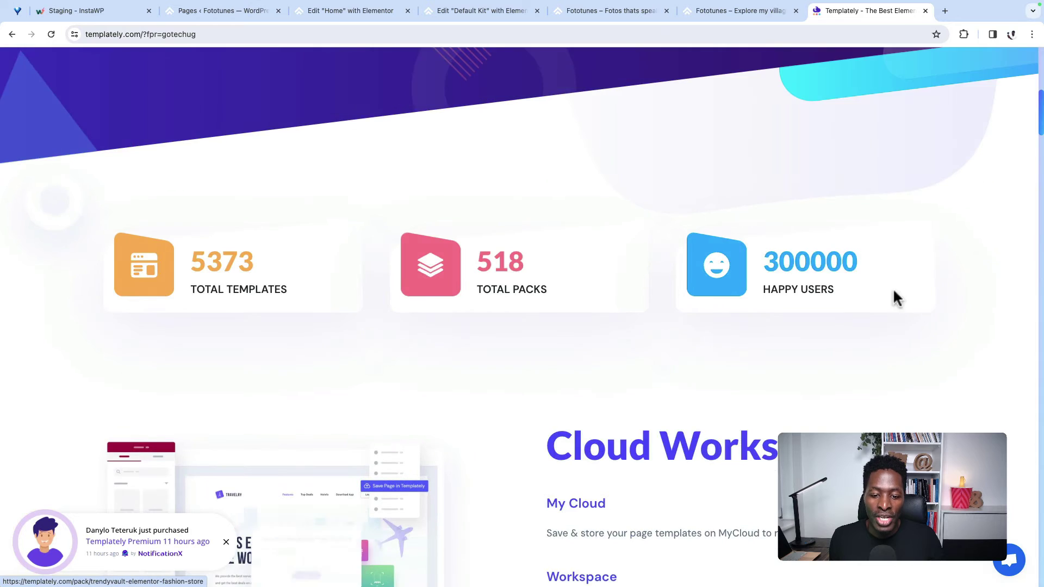
{"action": "scroll", "coordinate": [816, 261], "scroll_direction": "down", "scroll_amount": 6}
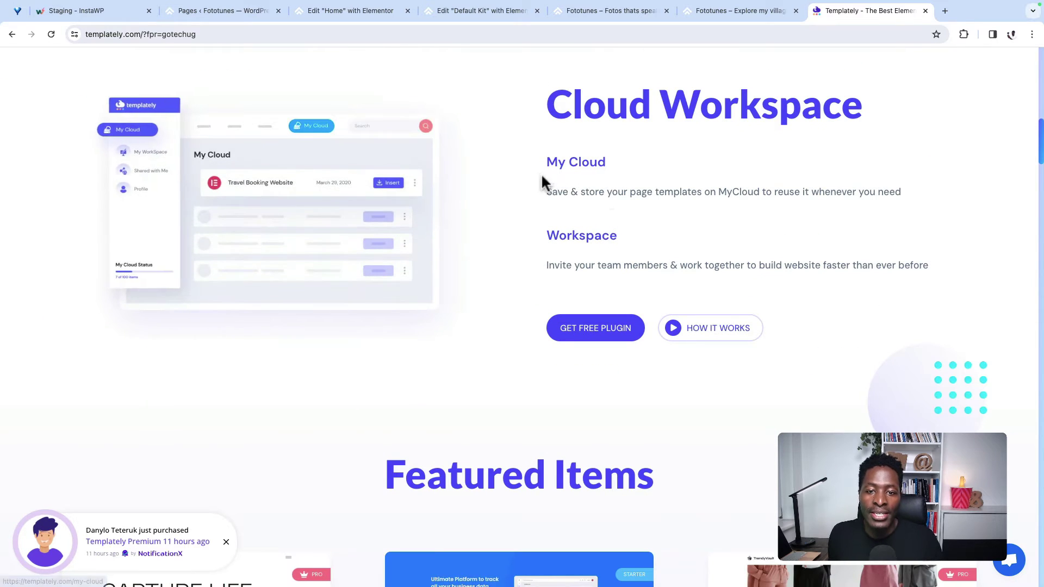
{"action": "scroll", "coordinate": [762, 283], "scroll_direction": "down", "scroll_amount": 5}
{"action": "scroll", "coordinate": [849, 305], "scroll_direction": "up", "scroll_amount": 5}
{"action": "scroll", "coordinate": [652, 348], "scroll_direction": "down", "scroll_amount": 4}
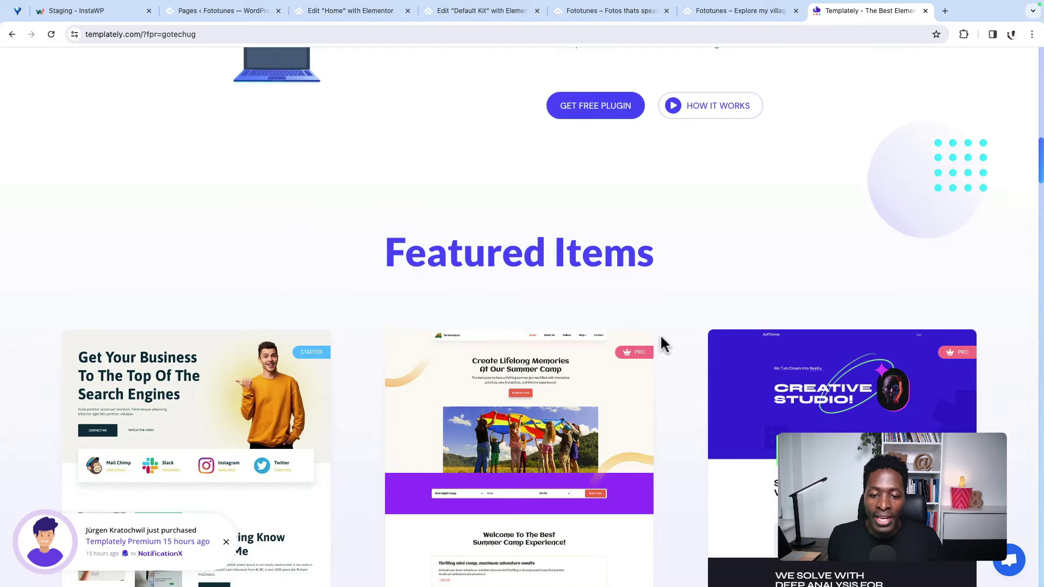
{"action": "scroll", "coordinate": [662, 337], "scroll_direction": "down", "scroll_amount": 5}
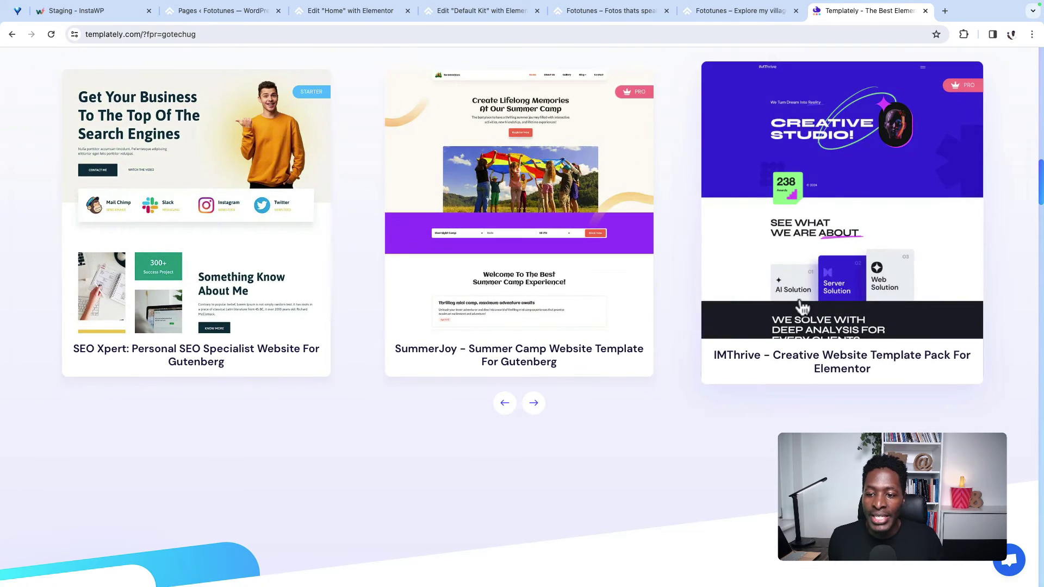
{"action": "scroll", "coordinate": [686, 390], "scroll_direction": "down", "scroll_amount": 1}
{"action": "scroll", "coordinate": [683, 387], "scroll_direction": "down", "scroll_amount": 5}
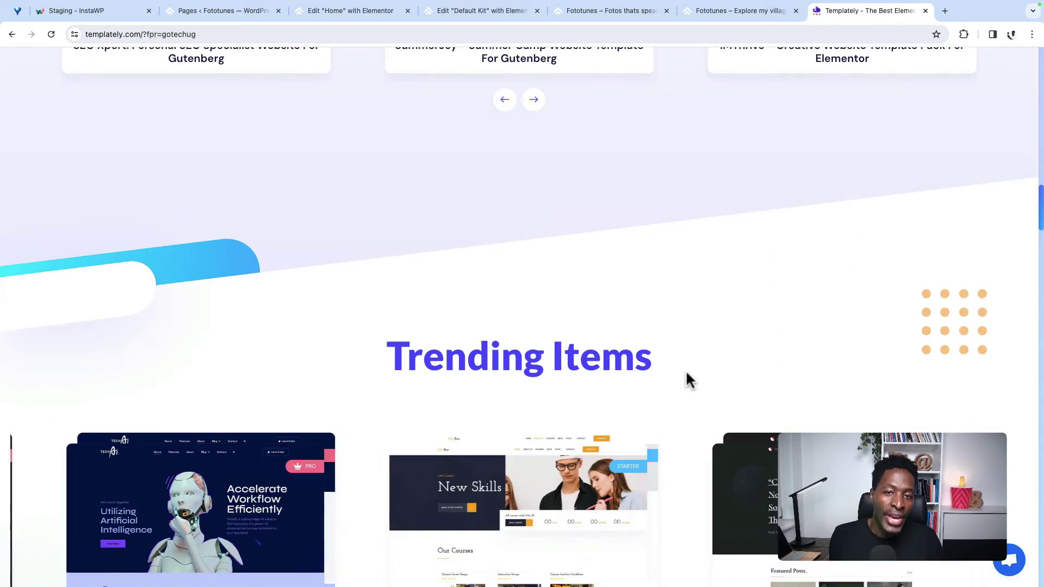
{"action": "scroll", "coordinate": [687, 375], "scroll_direction": "down", "scroll_amount": 15}
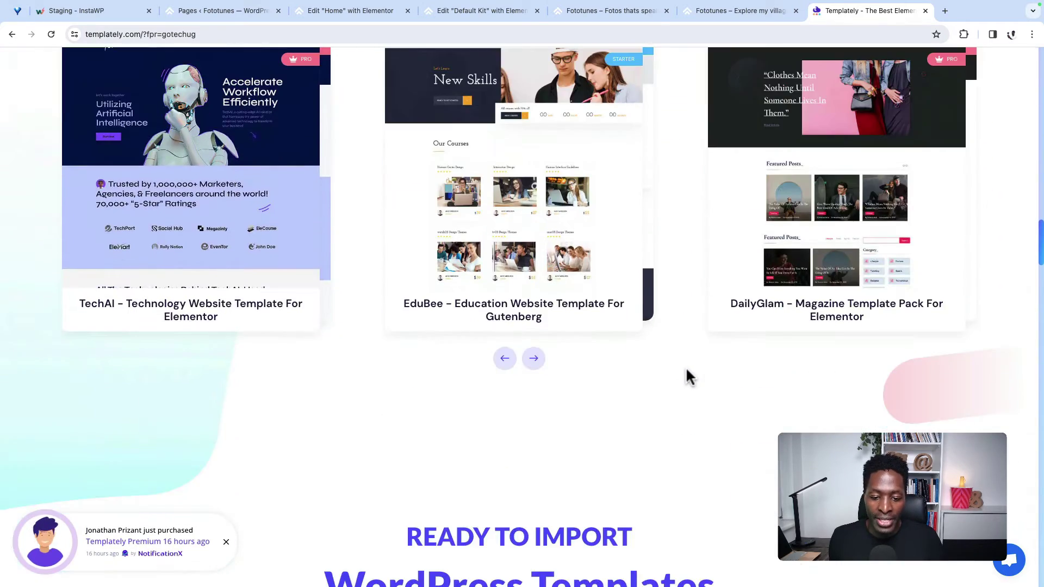
{"action": "scroll", "coordinate": [718, 337], "scroll_direction": "down", "scroll_amount": 5}
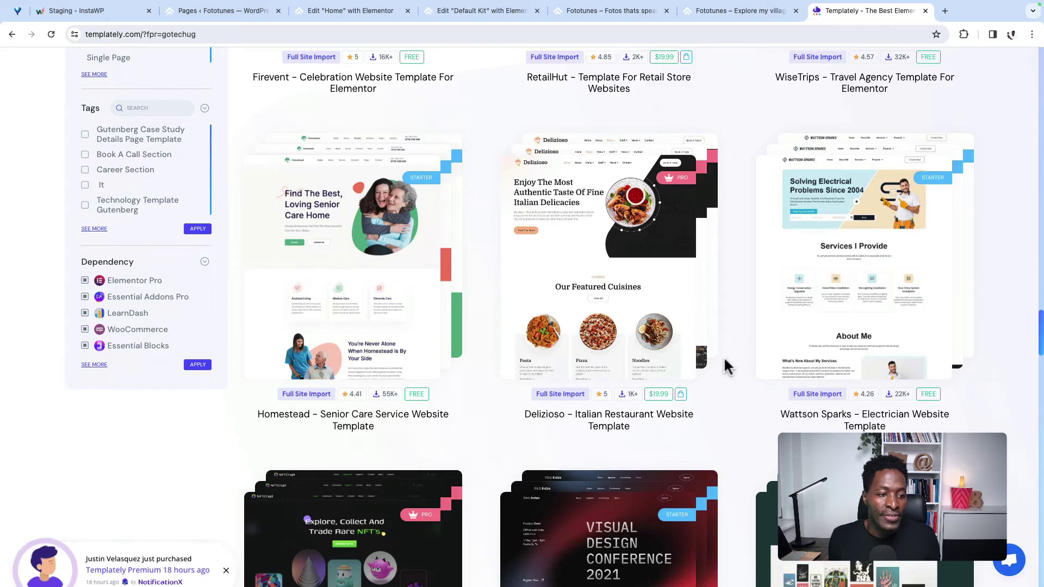
{"action": "scroll", "coordinate": [726, 361], "scroll_direction": "up", "scroll_amount": 9}
{"action": "scroll", "coordinate": [728, 365], "scroll_direction": "down", "scroll_amount": 8}
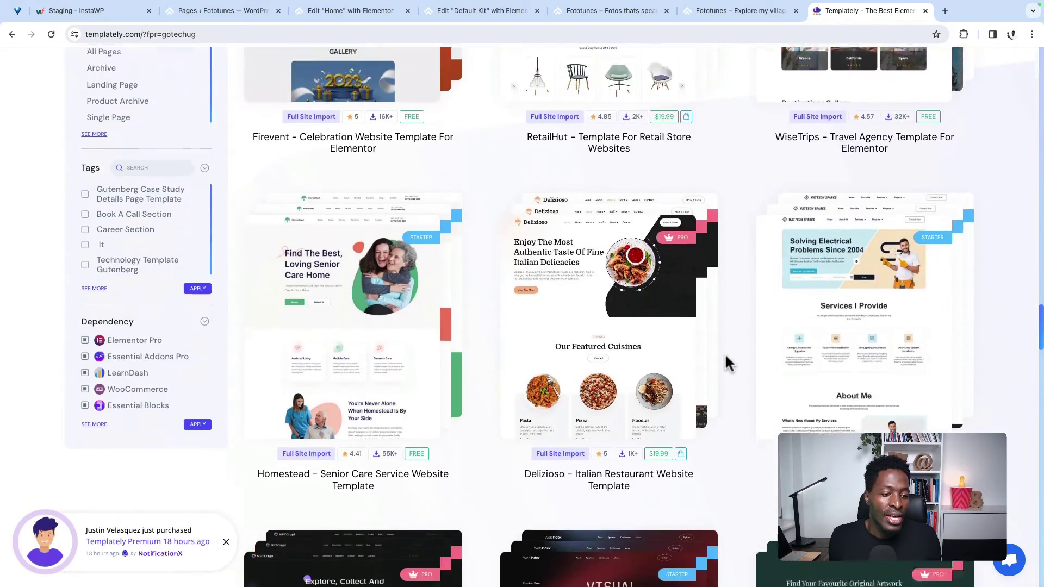
{"action": "scroll", "coordinate": [725, 351], "scroll_direction": "up", "scroll_amount": 6}
{"action": "scroll", "coordinate": [725, 351], "scroll_direction": "down", "scroll_amount": 7}
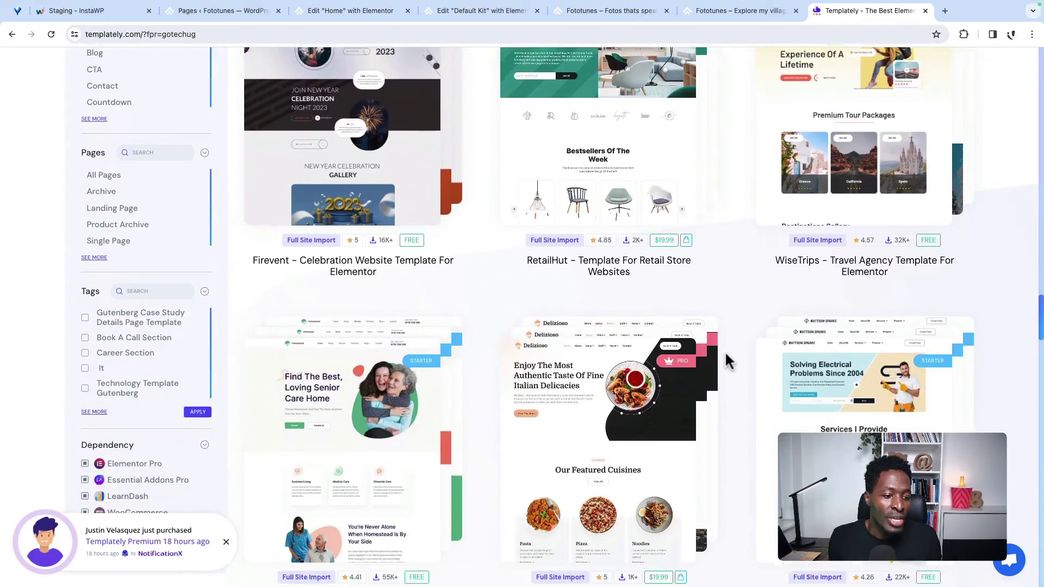
{"action": "scroll", "coordinate": [716, 359], "scroll_direction": "up", "scroll_amount": 12}
{"action": "scroll", "coordinate": [714, 353], "scroll_direction": "down", "scroll_amount": 4}
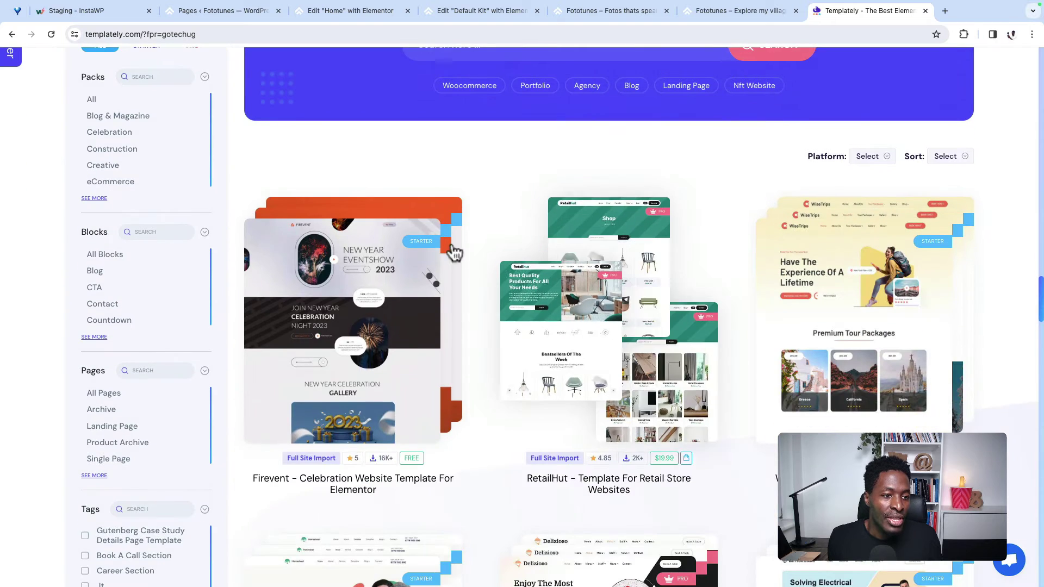
{"action": "scroll", "coordinate": [109, 183], "scroll_direction": "up", "scroll_amount": 1}
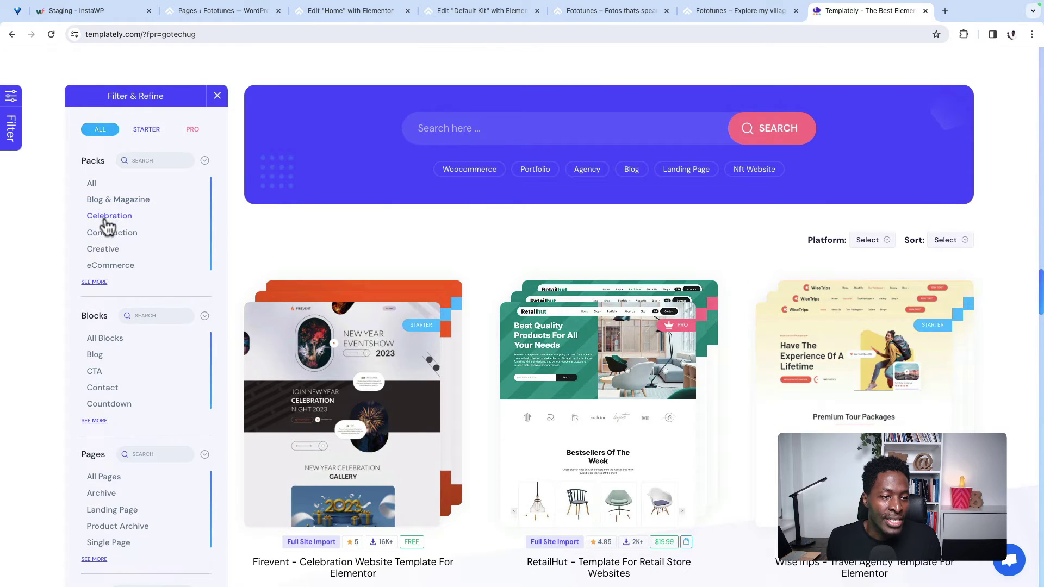
{"action": "scroll", "coordinate": [180, 242], "scroll_direction": "down", "scroll_amount": 1}
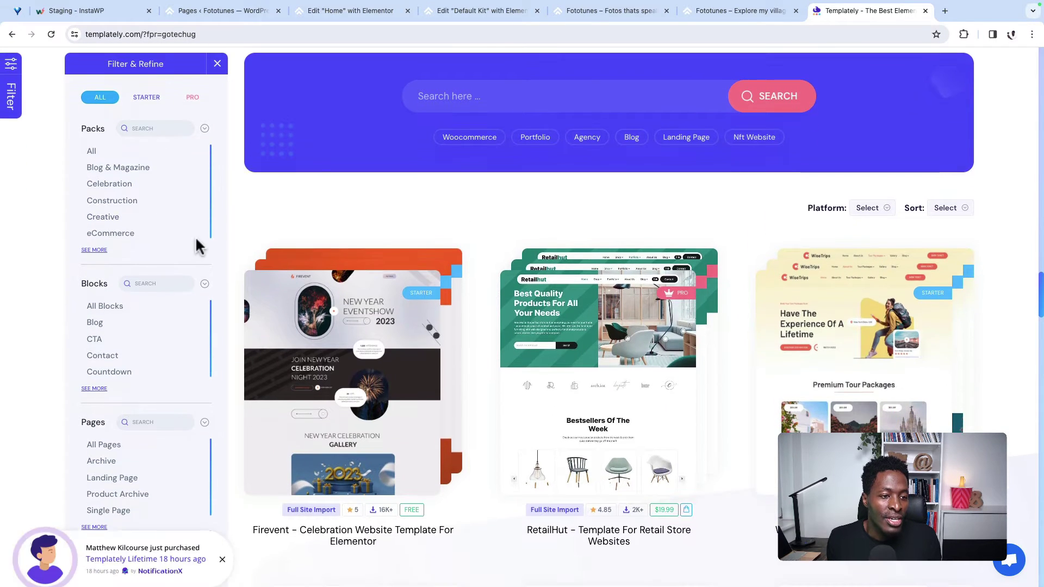
{"action": "scroll", "coordinate": [199, 240], "scroll_direction": "down", "scroll_amount": 2}
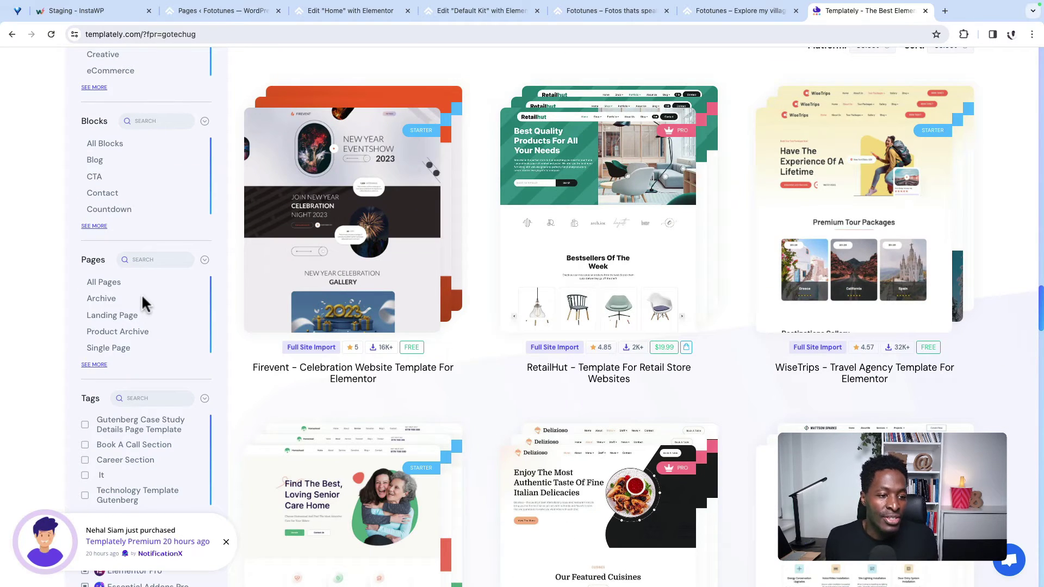
{"action": "scroll", "coordinate": [152, 348], "scroll_direction": "down", "scroll_amount": 3}
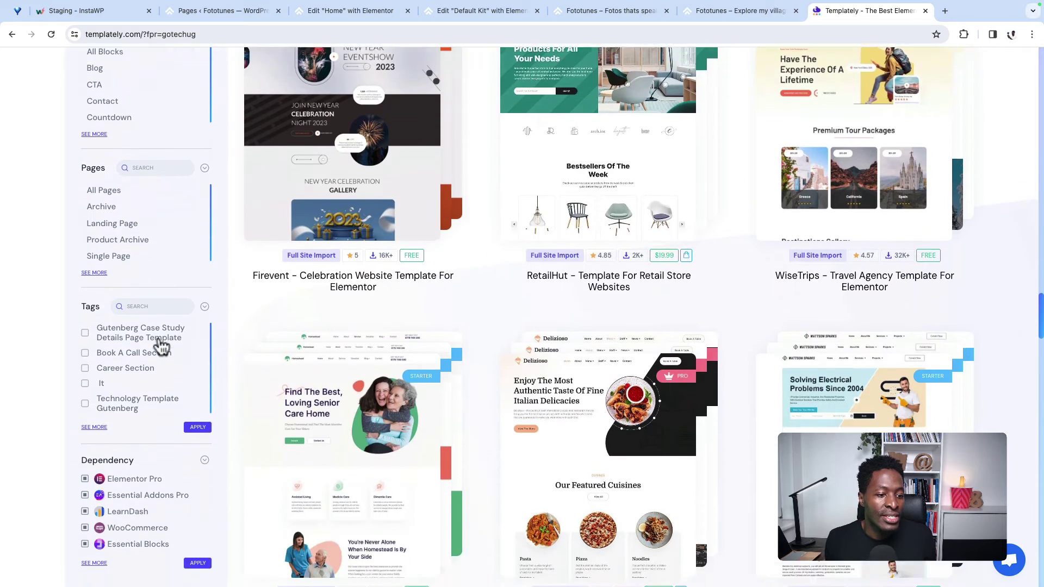
{"action": "scroll", "coordinate": [398, 364], "scroll_direction": "down", "scroll_amount": 2}
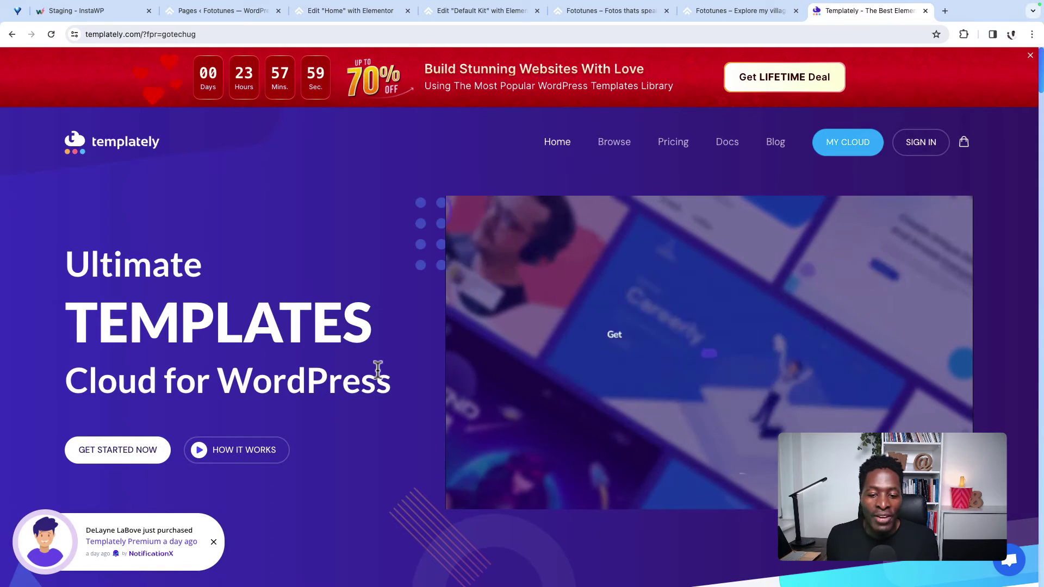
{"action": "scroll", "coordinate": [380, 374], "scroll_direction": "down", "scroll_amount": 3}
Step: Jump to Templately's pricing and review the plans from the free Starter tier to the $199 Lifetime offer
{"action": "left_click", "coordinate": [147, 305]}
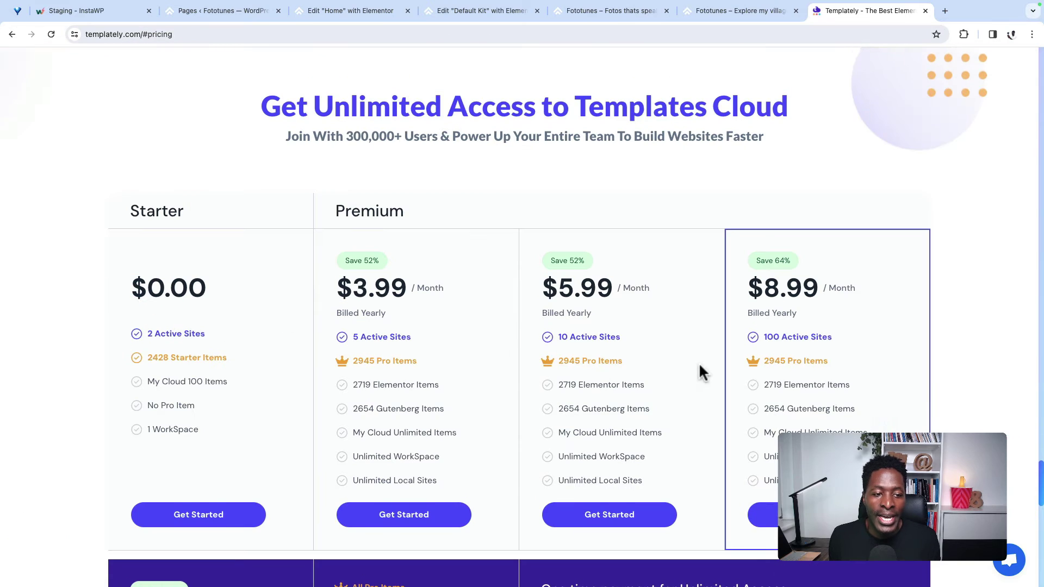
{"action": "scroll", "coordinate": [699, 361], "scroll_direction": "down", "scroll_amount": 2}
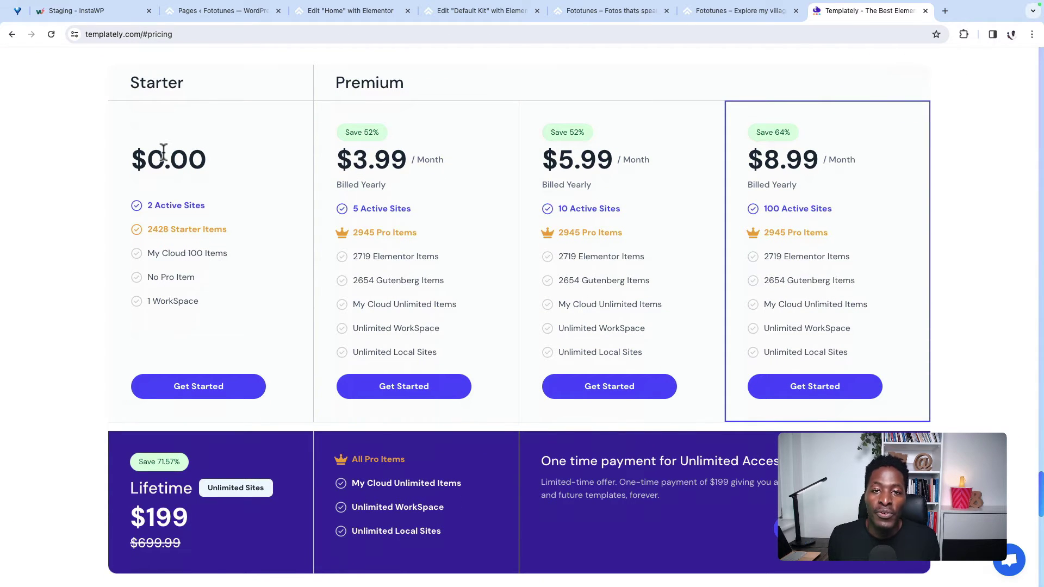
{"action": "scroll", "coordinate": [257, 347], "scroll_direction": "up", "scroll_amount": 5}
{"action": "scroll", "coordinate": [256, 347], "scroll_direction": "down", "scroll_amount": 6}
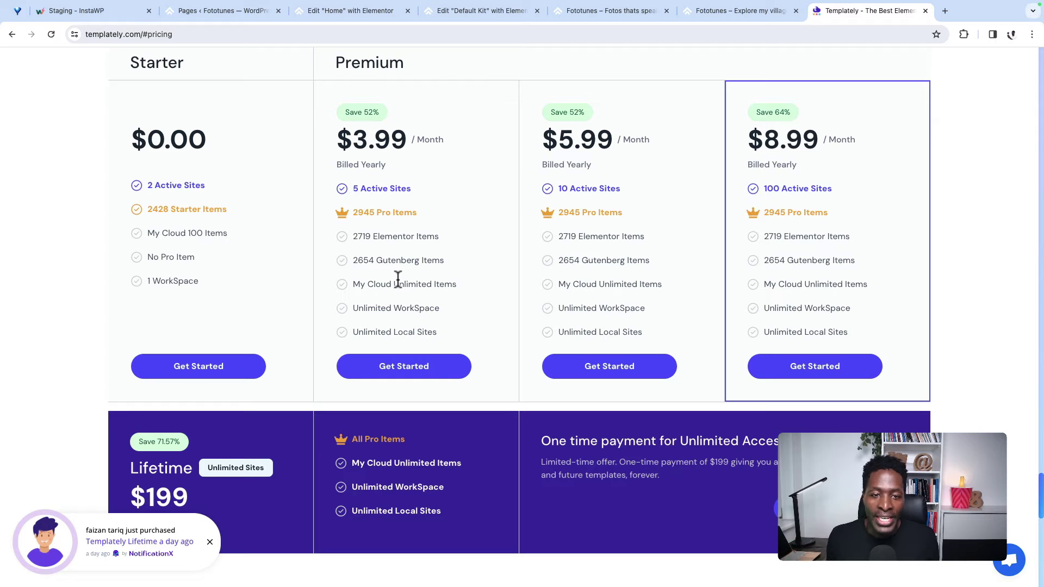
{"action": "scroll", "coordinate": [463, 204], "scroll_direction": "down", "scroll_amount": 1}
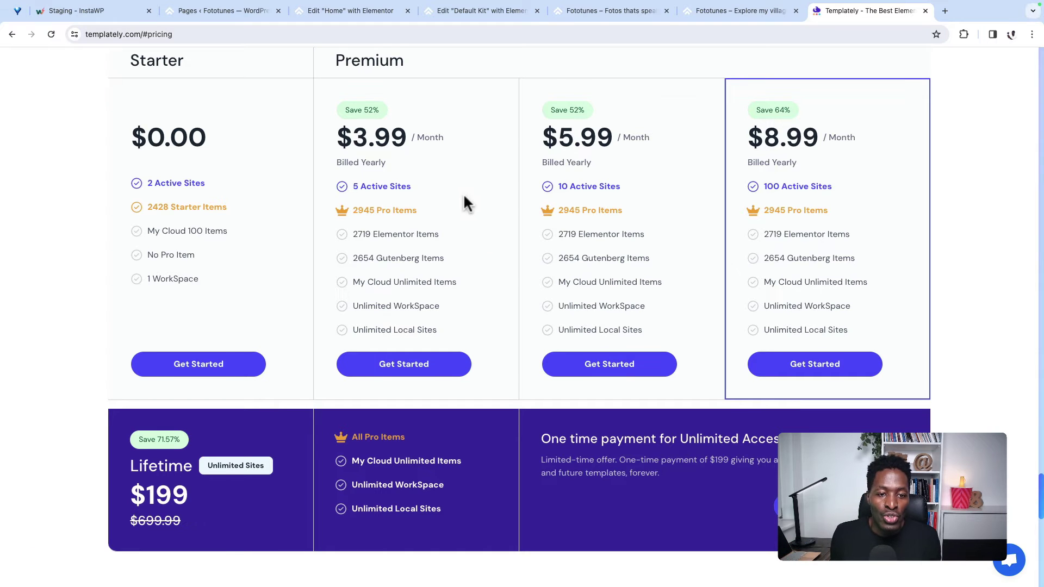
{"action": "scroll", "coordinate": [467, 240], "scroll_direction": "up", "scroll_amount": 1}
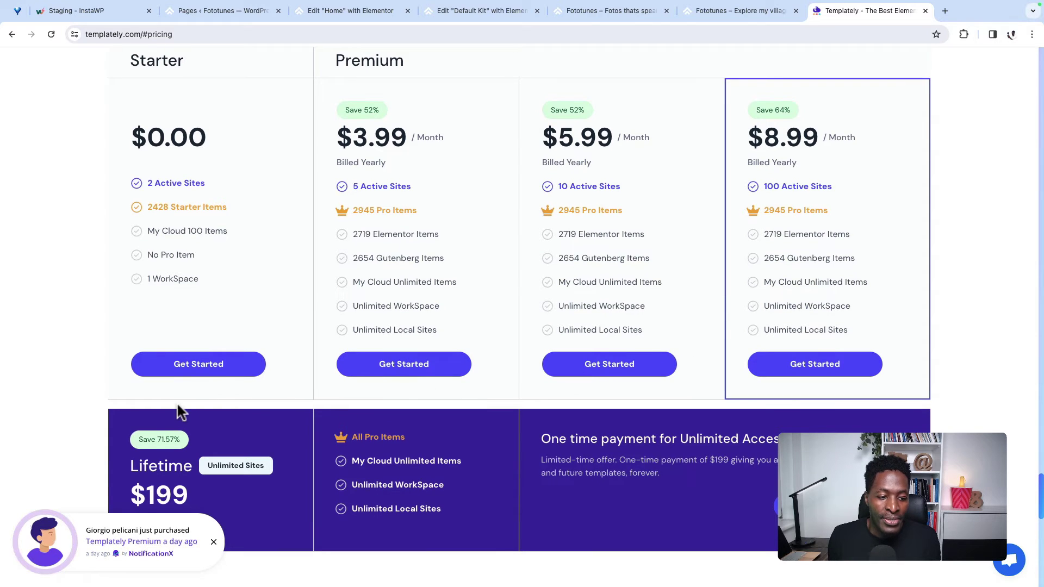
{"action": "scroll", "coordinate": [117, 416], "scroll_direction": "down", "scroll_amount": 3}
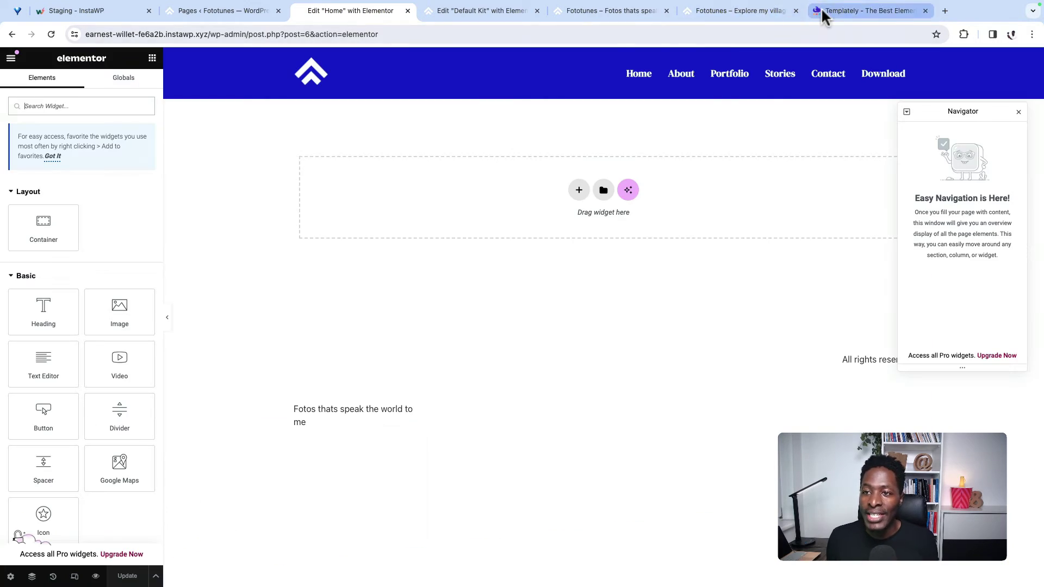
Step: Back in the Fototunes WordPress admin, search Add New Plugin for 'templately'
{"action": "left_click", "coordinate": [821, 10]}
{"action": "scroll", "coordinate": [347, 369], "scroll_direction": "up", "scroll_amount": 15}
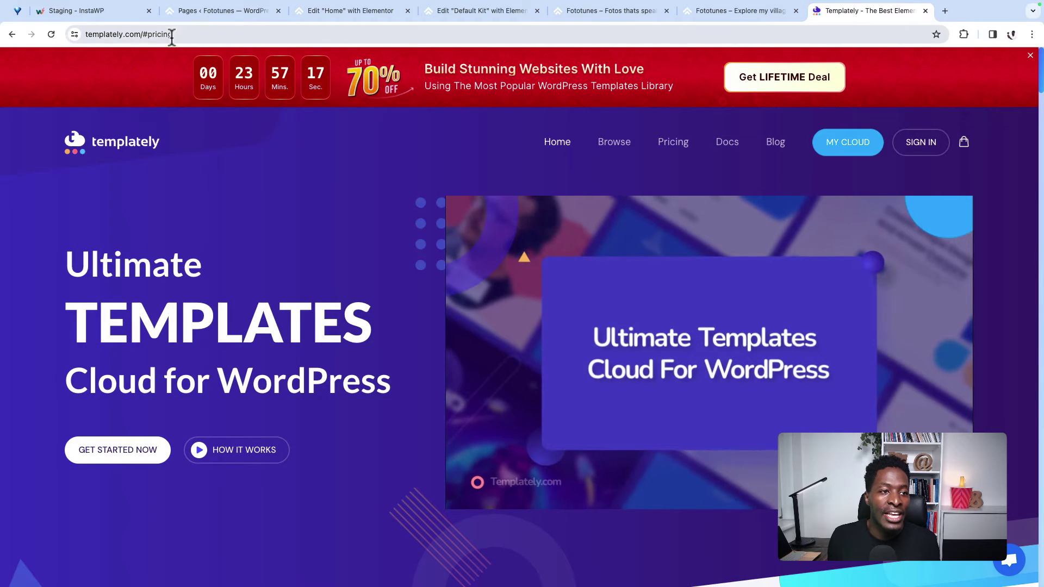
{"action": "left_click", "coordinate": [191, 12]}
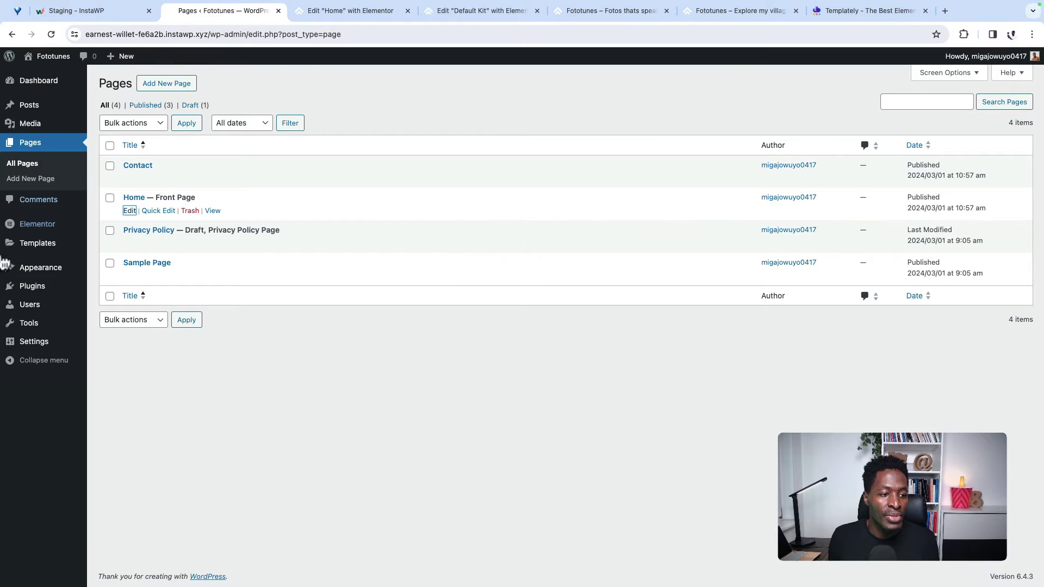
{"action": "mouse_move", "coordinate": [63, 296]}
{"action": "left_click", "coordinate": [116, 288]}
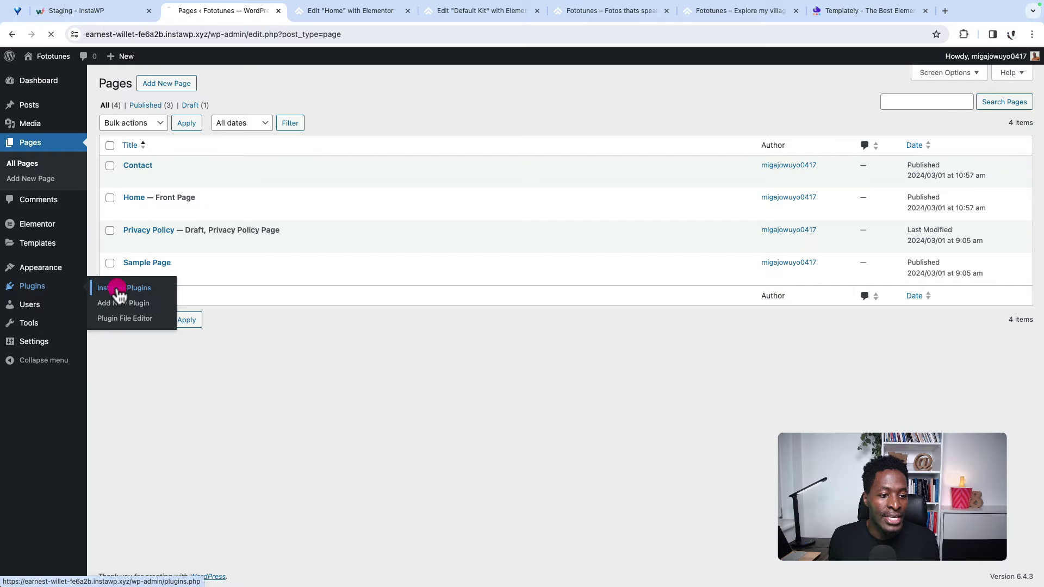
{"action": "left_click", "coordinate": [183, 87]}
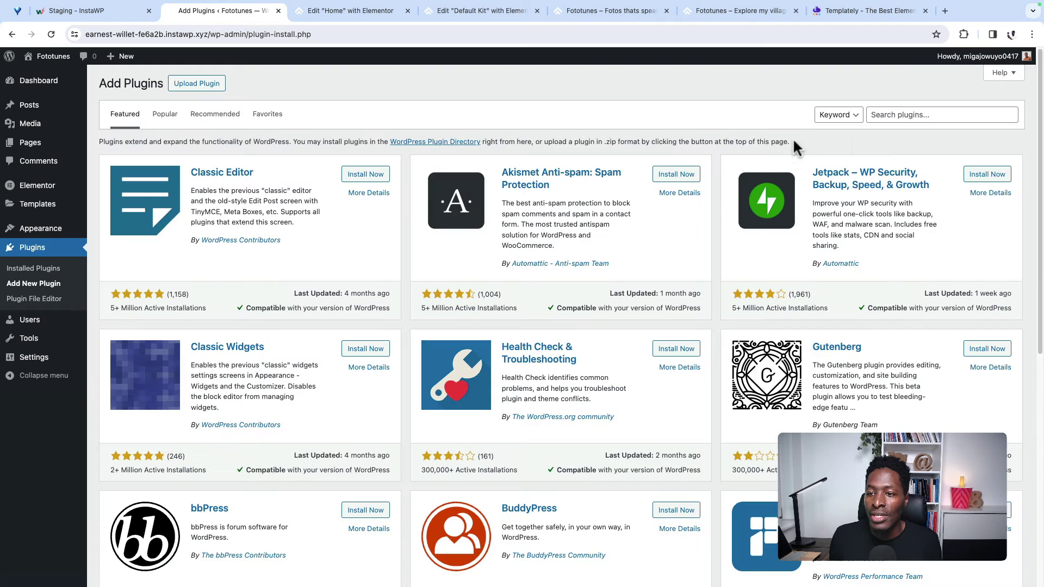
{"action": "left_click", "coordinate": [926, 116]}
{"action": "type", "text": "te"}
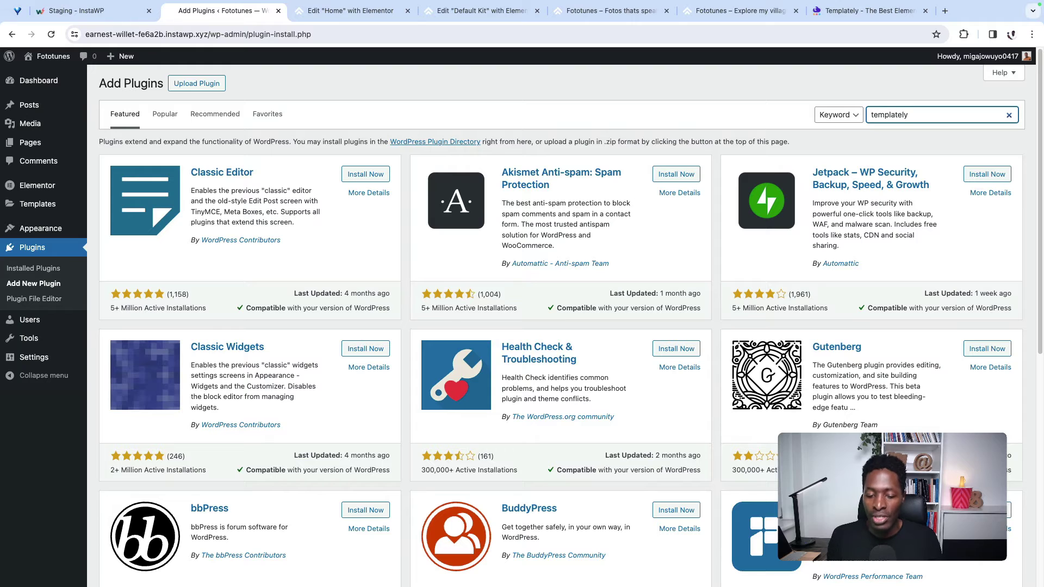
{"action": "type", "text": "mplately"}
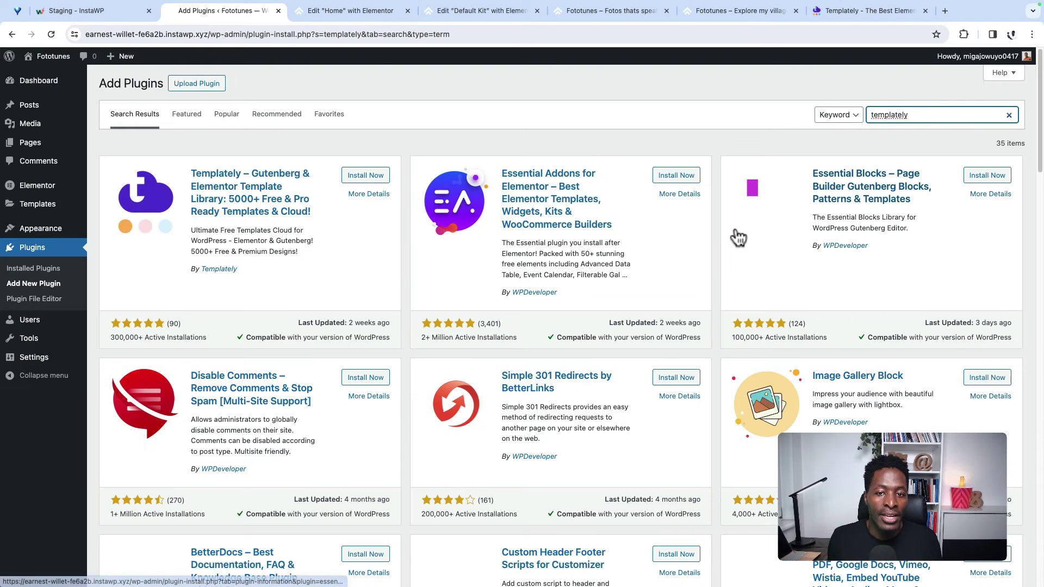
Step: Install and activate Templately, then begin entering the account email on its sign-in page
{"action": "left_click", "coordinate": [365, 176]}
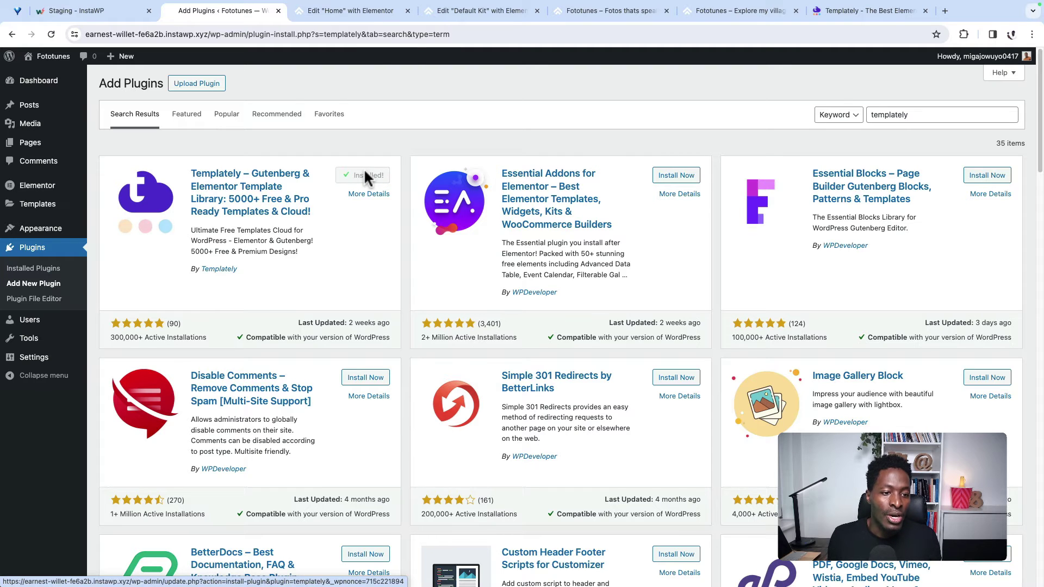
{"action": "left_click", "coordinate": [372, 181]}
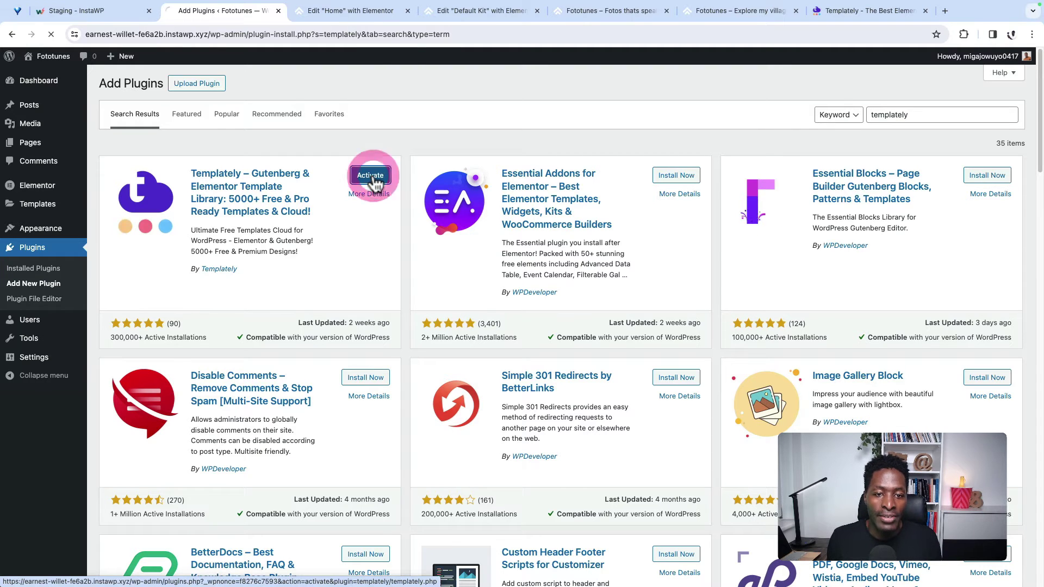
{"action": "left_click", "coordinate": [1006, 85]}
{"action": "left_click", "coordinate": [658, 273]}
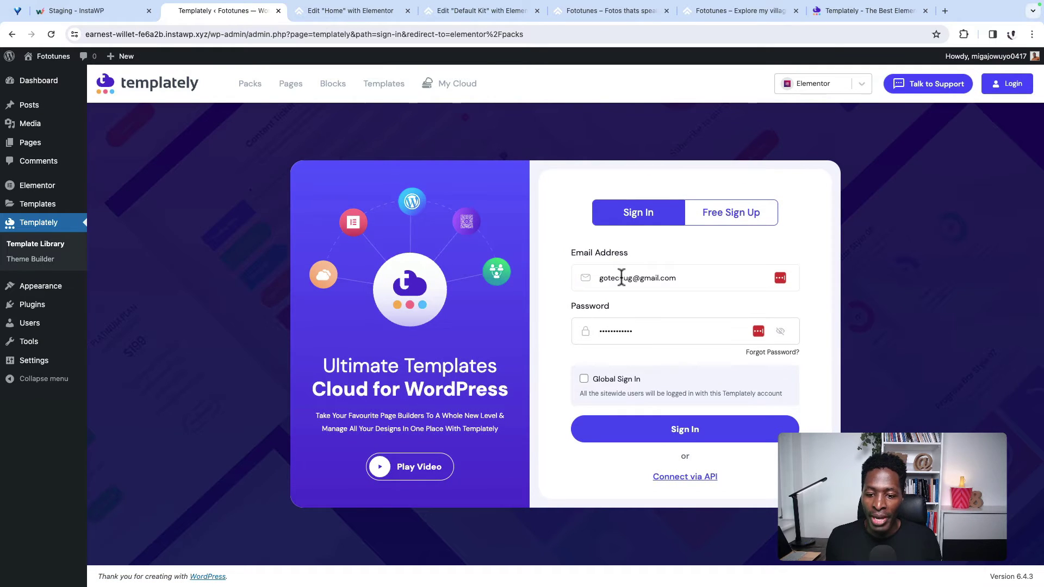
Step: Sign in to Templately and filter the packs to the Photography category
{"action": "left_click", "coordinate": [683, 443]}
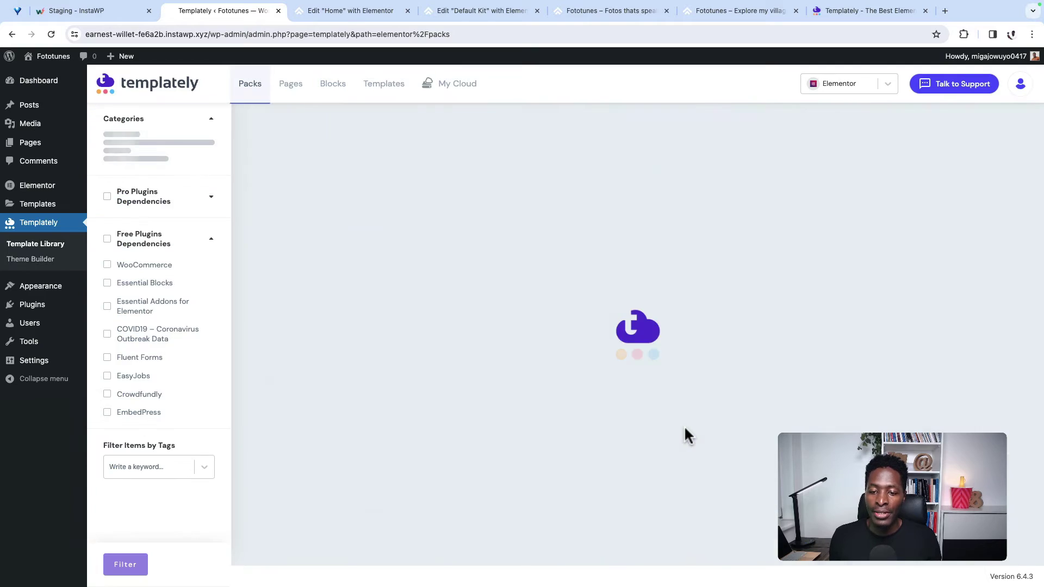
{"action": "scroll", "coordinate": [471, 455], "scroll_direction": "down", "scroll_amount": 5}
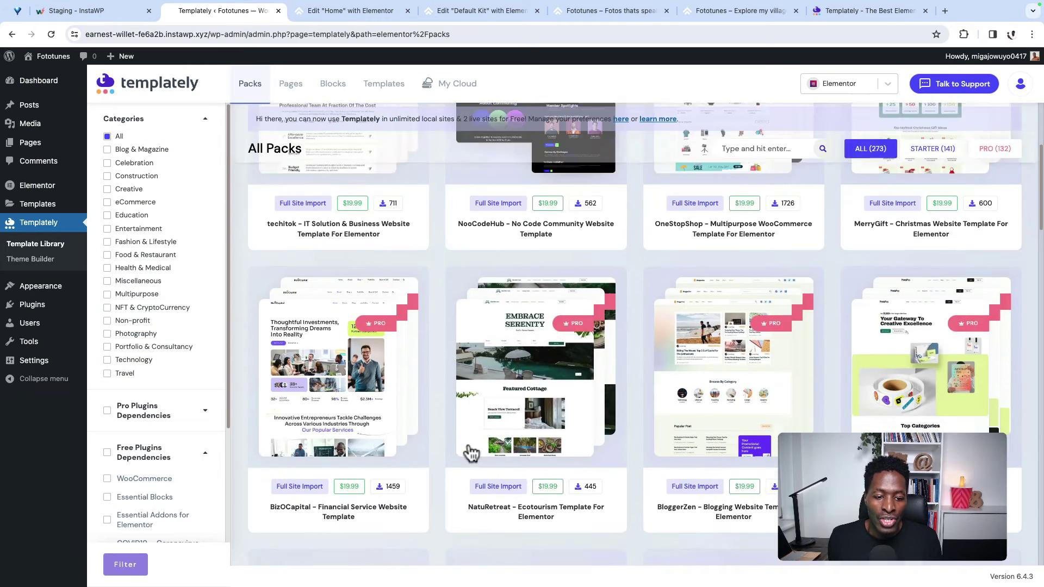
{"action": "scroll", "coordinate": [467, 455], "scroll_direction": "down", "scroll_amount": 3}
{"action": "left_click", "coordinate": [135, 334]}
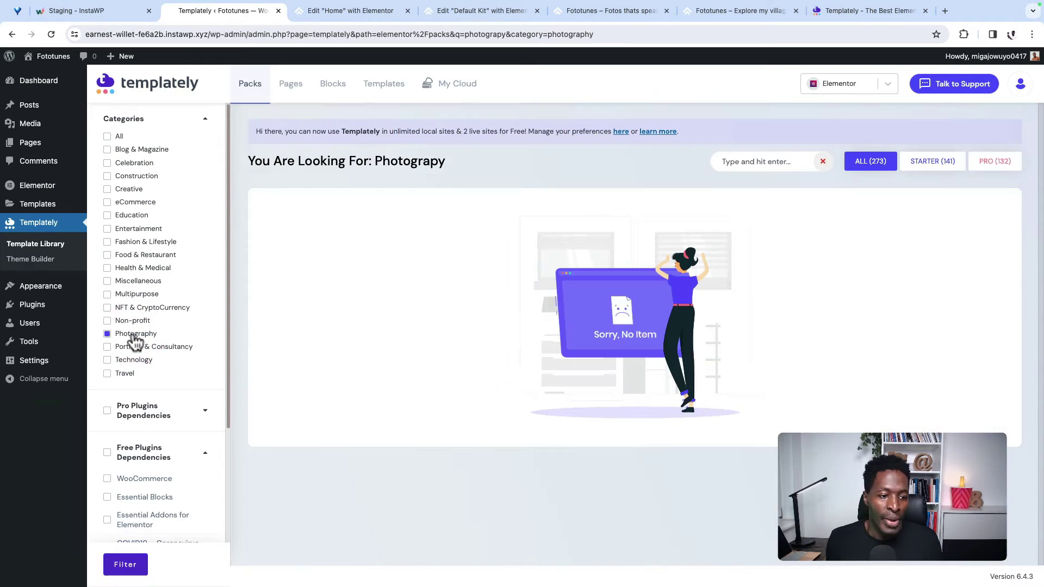
{"action": "left_click", "coordinate": [822, 162]}
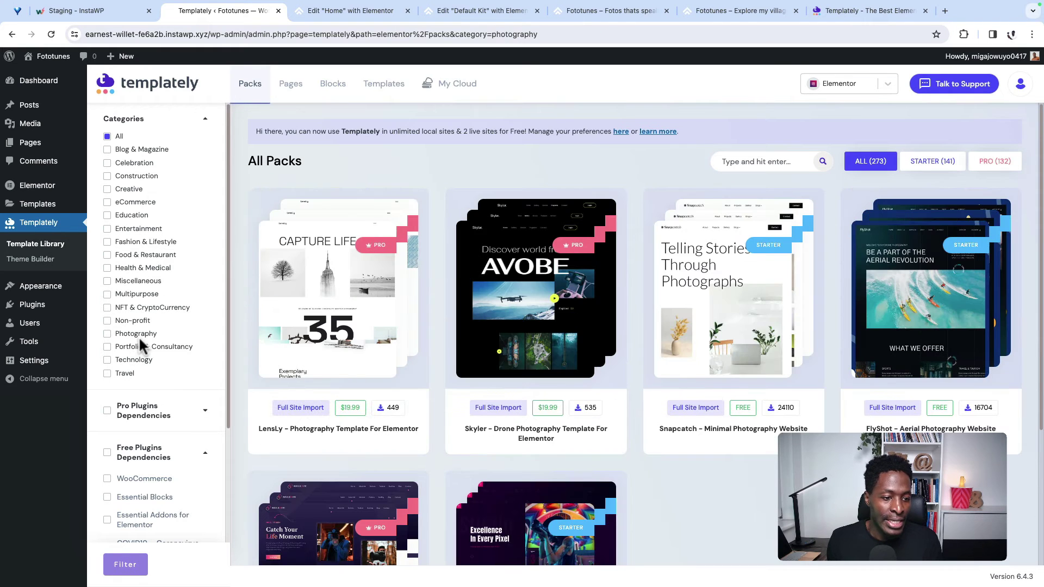
{"action": "left_click", "coordinate": [136, 335]}
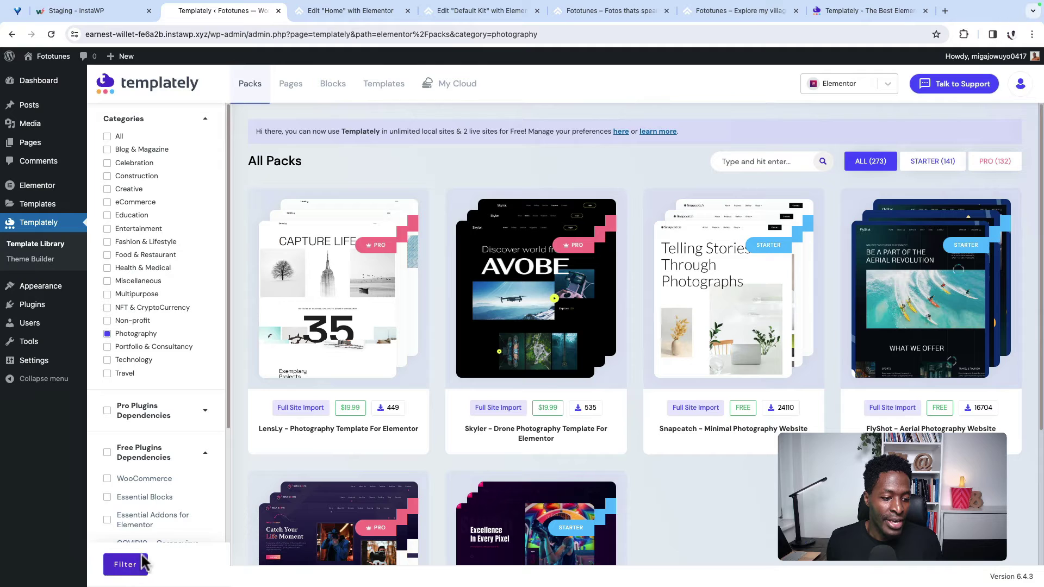
{"action": "left_click", "coordinate": [127, 565]}
Step: Open the PhotoSpark Photography Website Template pack and browse its template cards
{"action": "scroll", "coordinate": [163, 496], "scroll_direction": "down", "scroll_amount": 4}
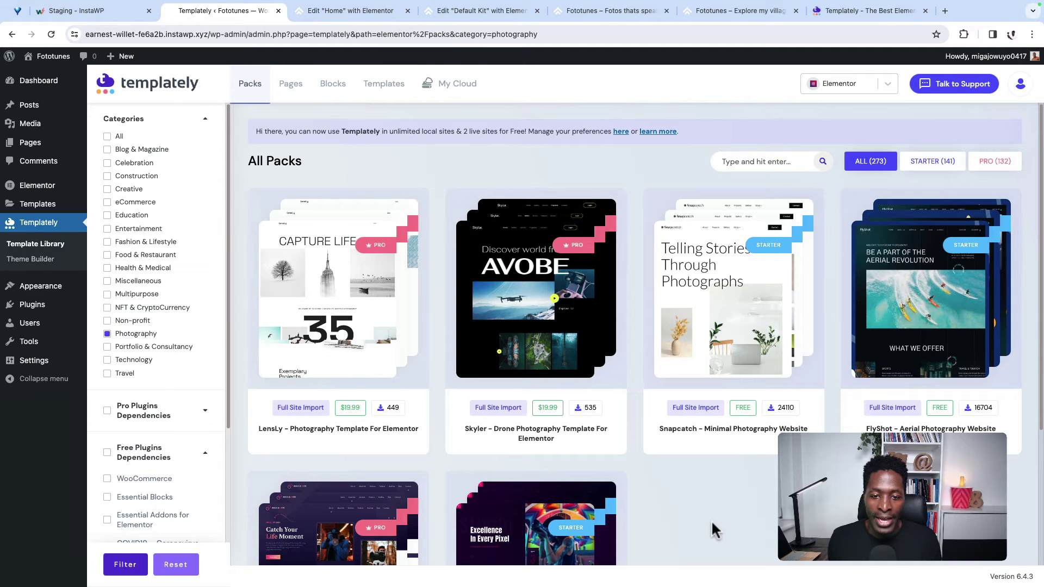
{"action": "scroll", "coordinate": [714, 528], "scroll_direction": "down", "scroll_amount": 1}
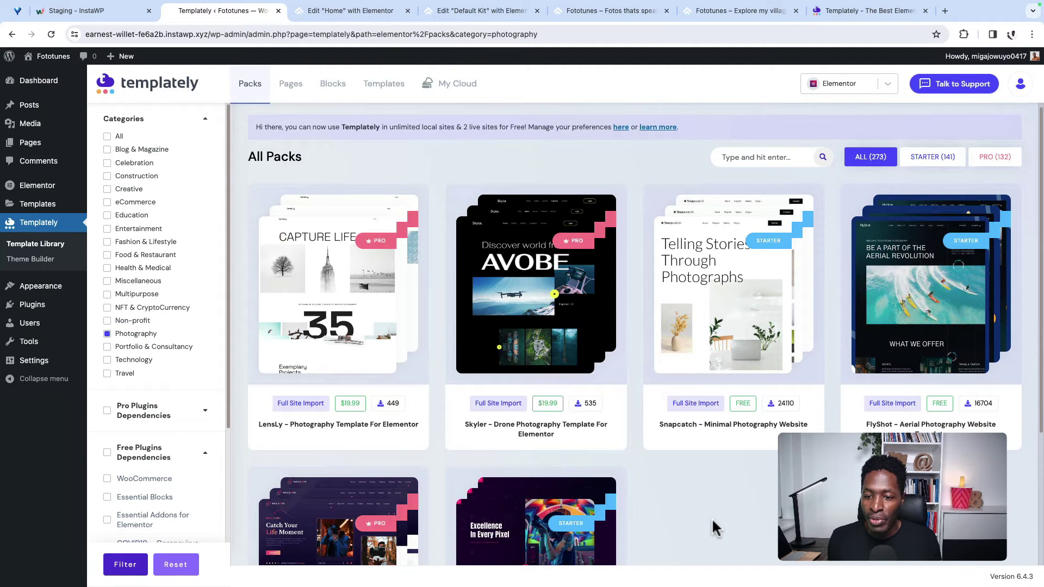
{"action": "scroll", "coordinate": [714, 527], "scroll_direction": "down", "scroll_amount": 1}
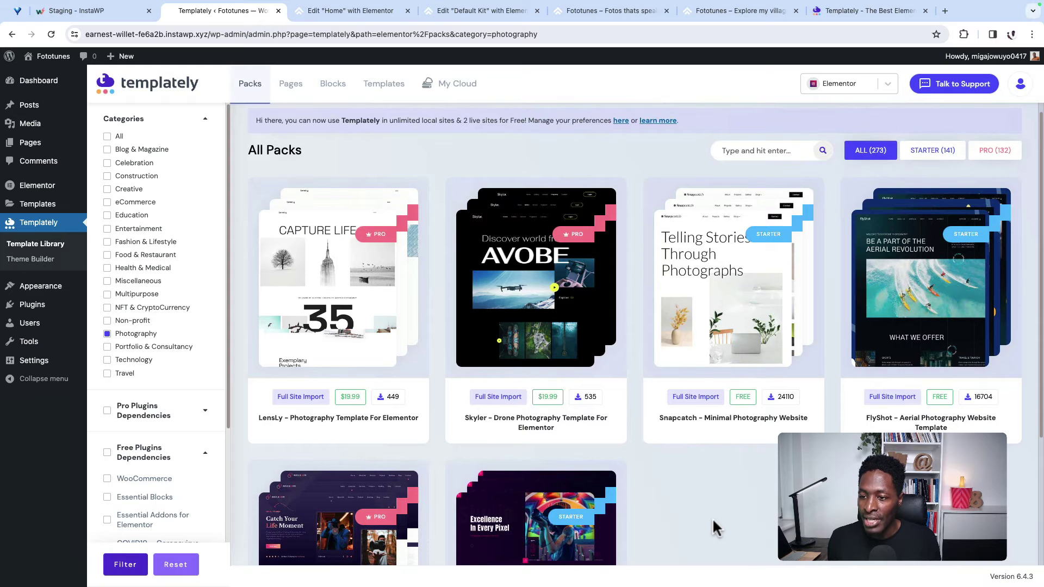
{"action": "scroll", "coordinate": [712, 517], "scroll_direction": "down", "scroll_amount": 3}
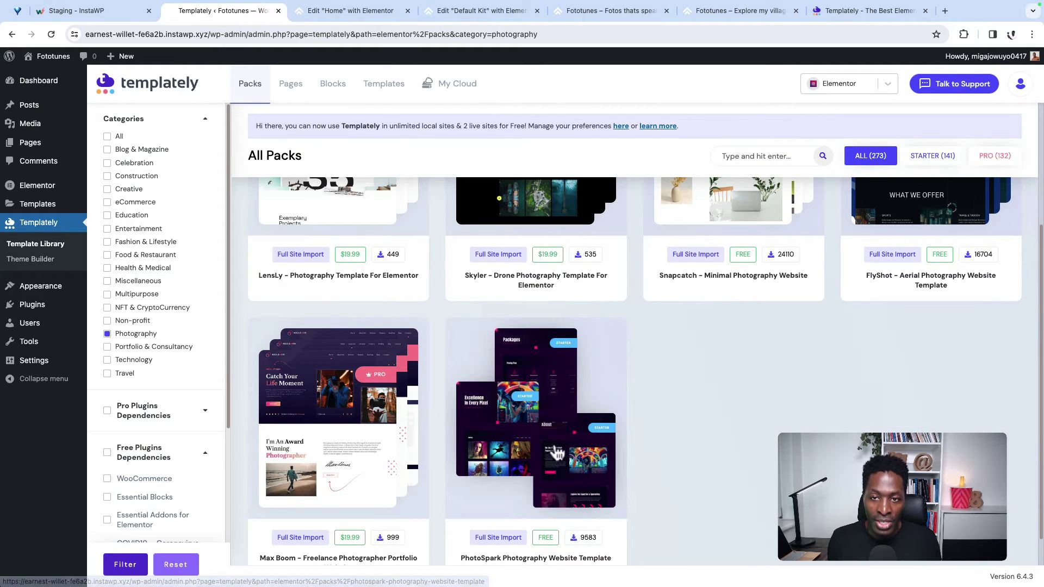
{"action": "left_click", "coordinate": [556, 453]}
{"action": "scroll", "coordinate": [688, 373], "scroll_direction": "down", "scroll_amount": 1}
{"action": "scroll", "coordinate": [726, 496], "scroll_direction": "down", "scroll_amount": 2}
{"action": "scroll", "coordinate": [723, 496], "scroll_direction": "down", "scroll_amount": 8}
{"action": "scroll", "coordinate": [743, 482], "scroll_direction": "down", "scroll_amount": 1}
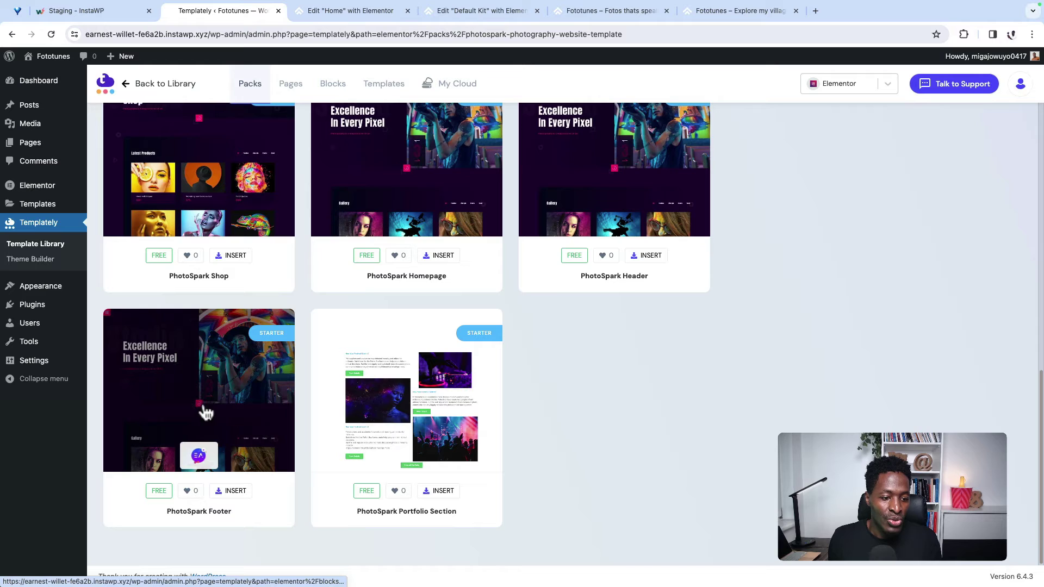
Step: Open the PhotoSpark Footer template's live demo, browse it, then close the demo tab
{"action": "left_click", "coordinate": [239, 416]}
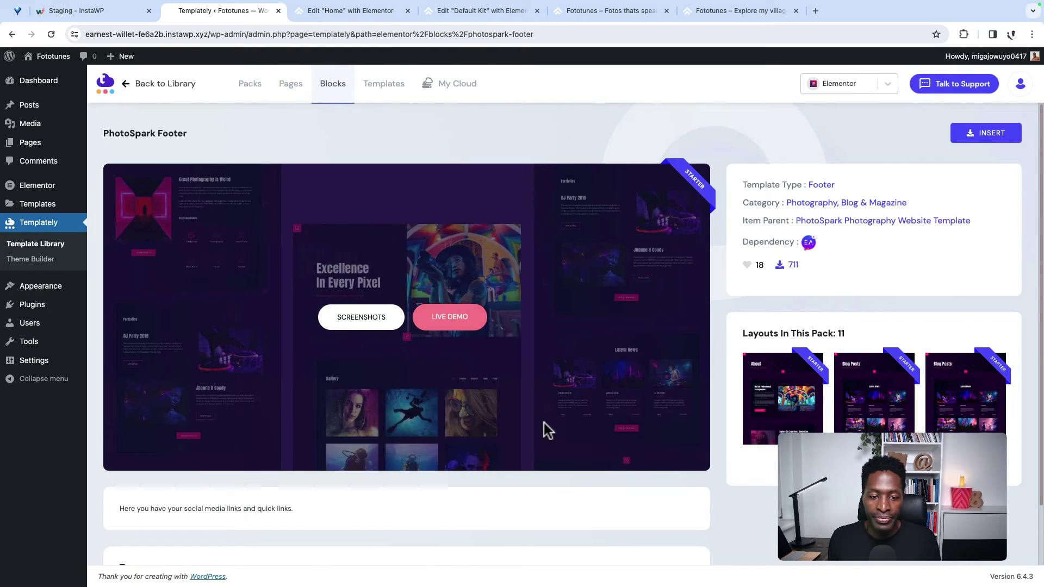
{"action": "scroll", "coordinate": [429, 478], "scroll_direction": "down", "scroll_amount": 2}
{"action": "scroll", "coordinate": [428, 384], "scroll_direction": "up", "scroll_amount": 2}
{"action": "left_click", "coordinate": [451, 320]}
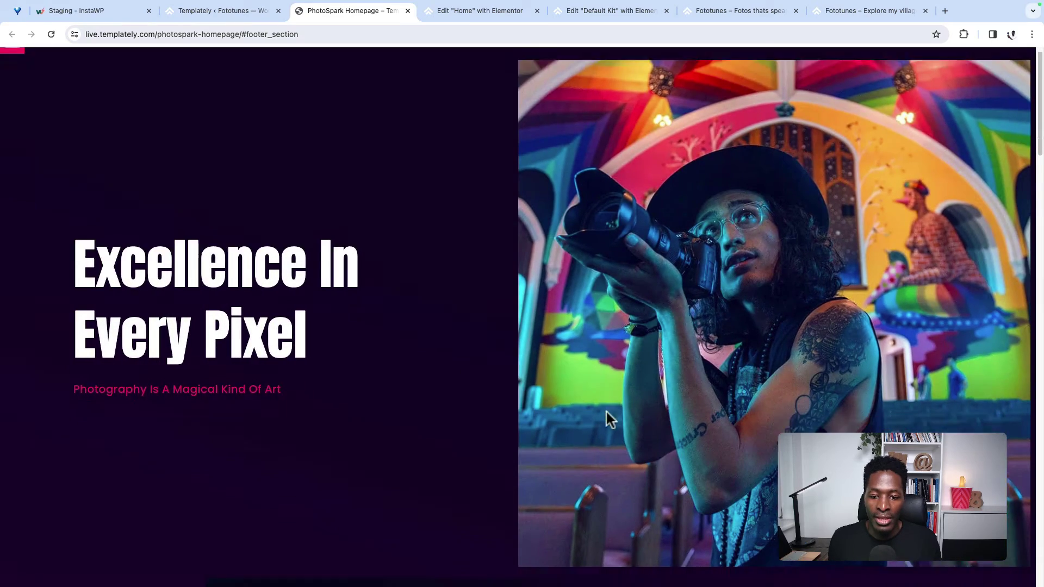
{"action": "scroll", "coordinate": [610, 408], "scroll_direction": "down", "scroll_amount": 15}
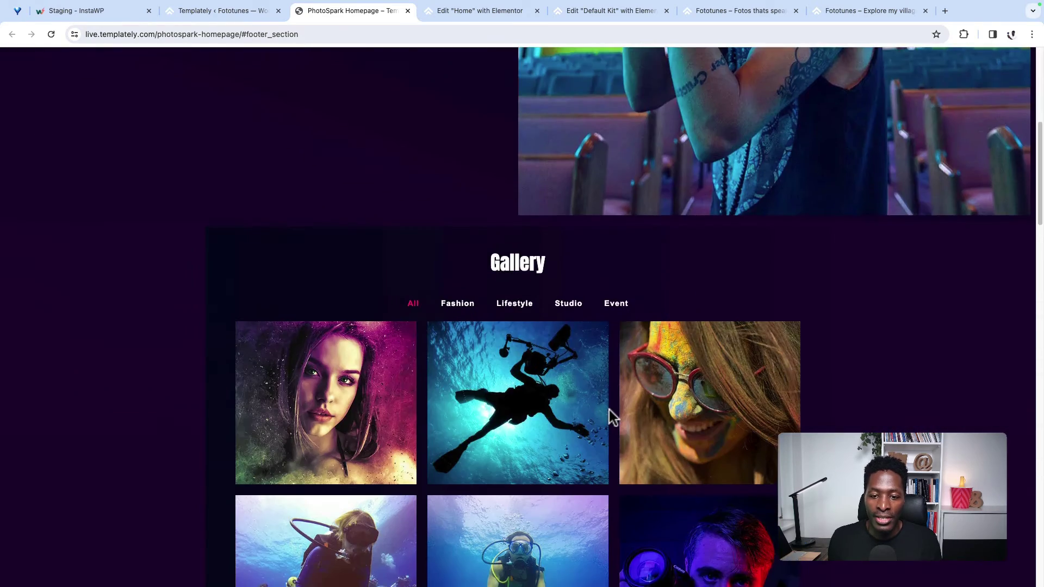
{"action": "scroll", "coordinate": [611, 403], "scroll_direction": "down", "scroll_amount": 20}
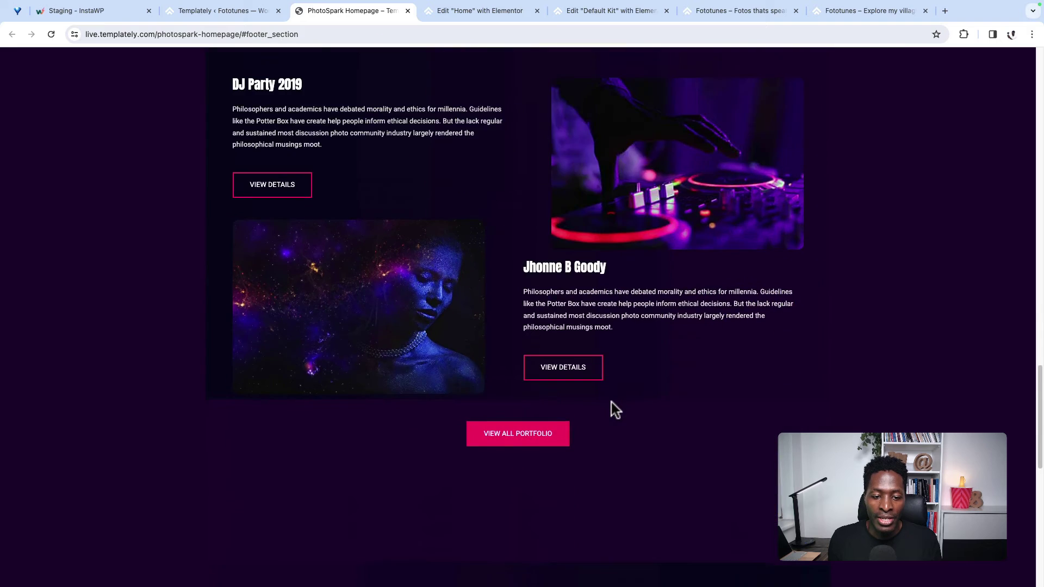
{"action": "scroll", "coordinate": [495, 328], "scroll_direction": "up", "scroll_amount": 16}
{"action": "key", "text": "ctrl+w"}
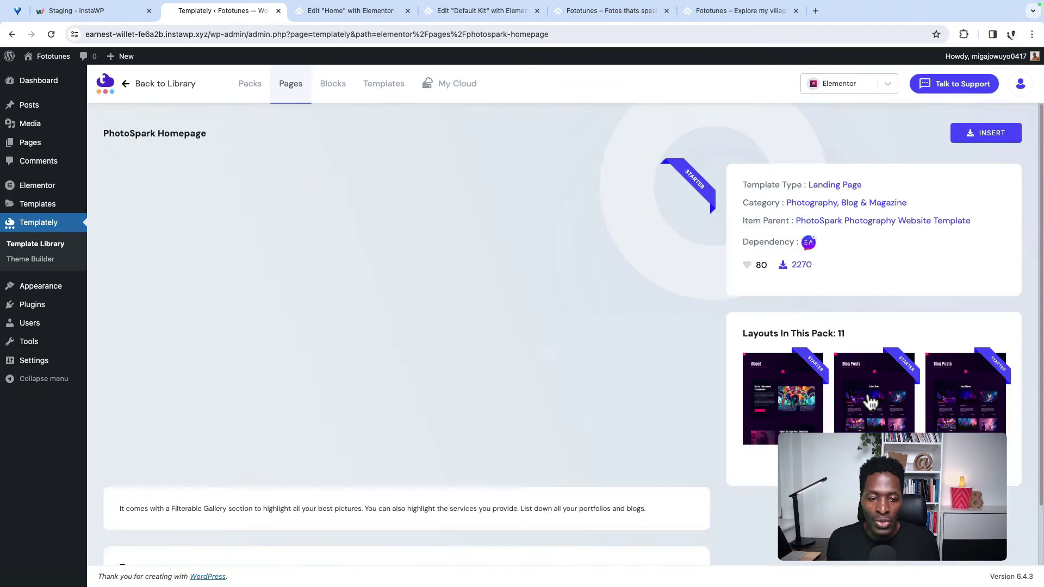
Step: Insert the PhotoSpark Homepage with Essential Addons installed, import it to the library, and view it
{"action": "mouse_move", "coordinate": [530, 264]}
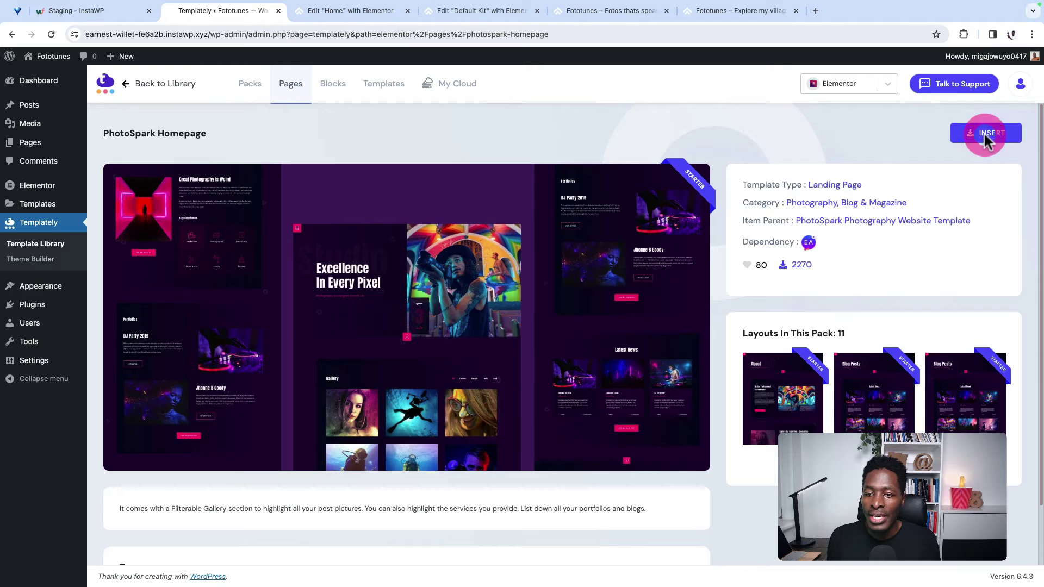
{"action": "left_click", "coordinate": [984, 132]}
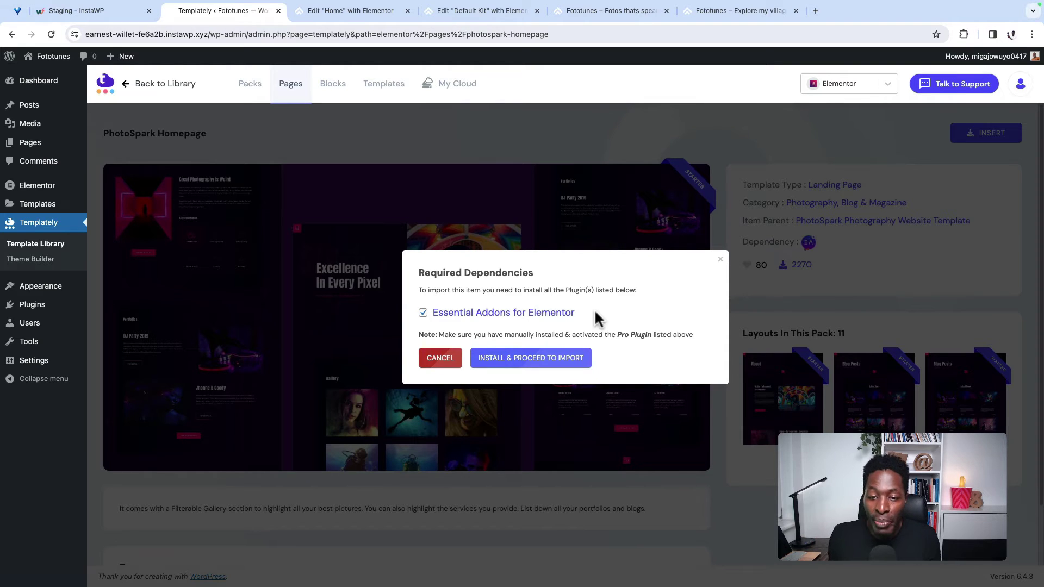
{"action": "left_click", "coordinate": [517, 368]}
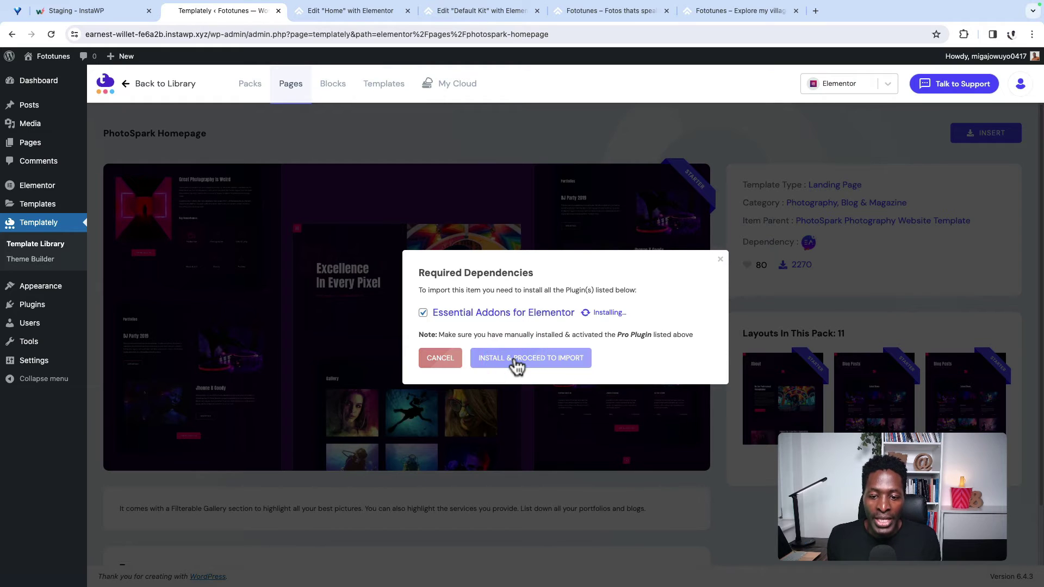
{"action": "left_click", "coordinate": [495, 318]}
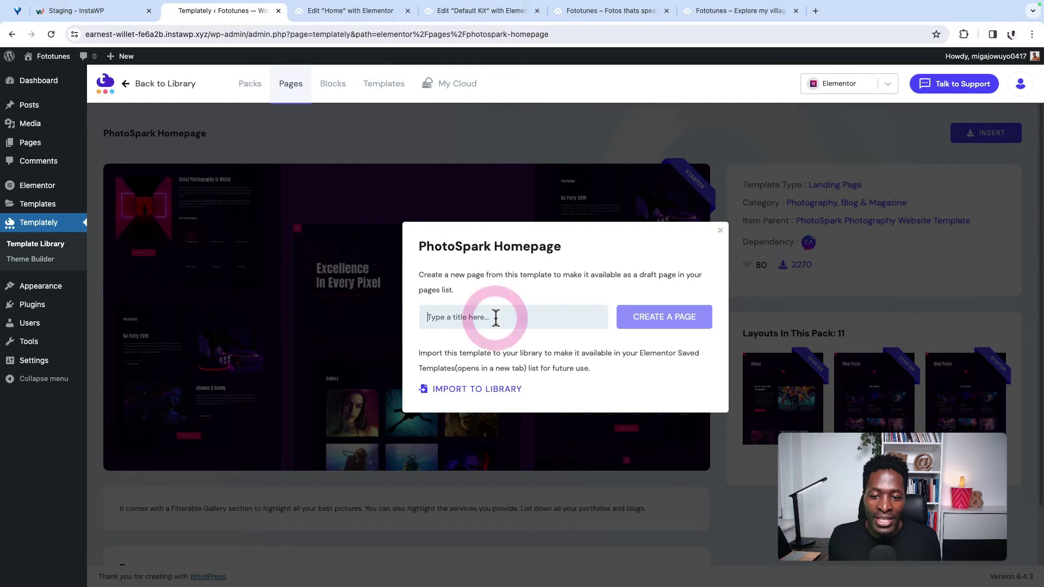
{"action": "left_click", "coordinate": [489, 400]}
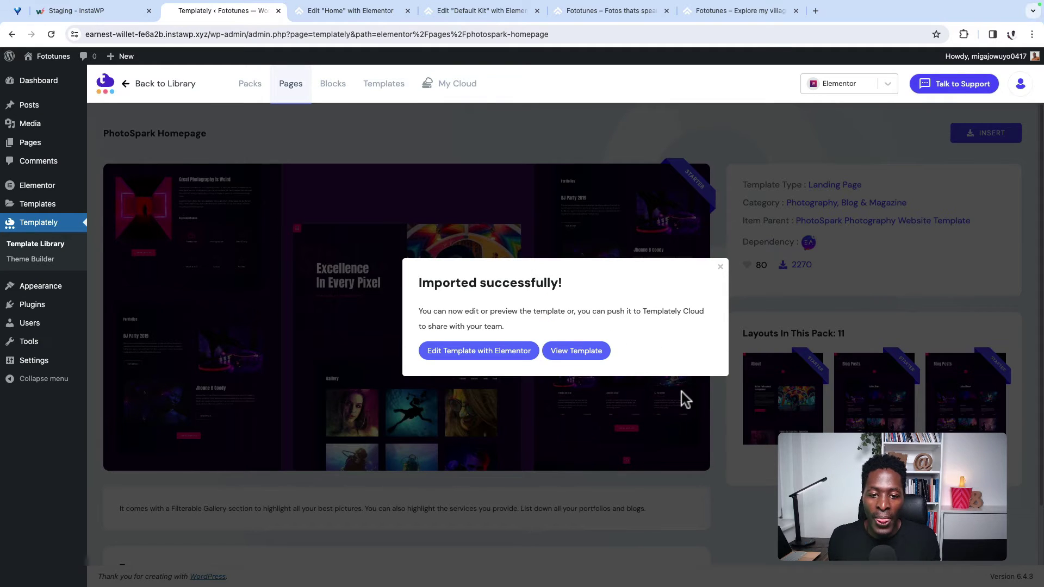
{"action": "left_click", "coordinate": [568, 353]}
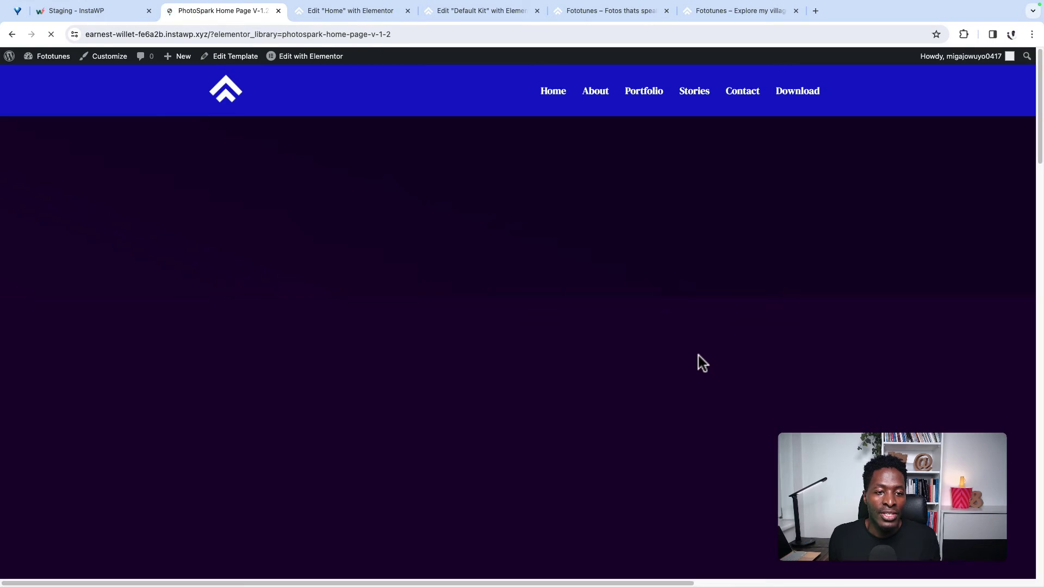
Step: Browse the PhotoSpark Home Page V-1.2 preview, then return to the WordPress Dashboard
{"action": "scroll", "coordinate": [473, 511], "scroll_direction": "down", "scroll_amount": 15}
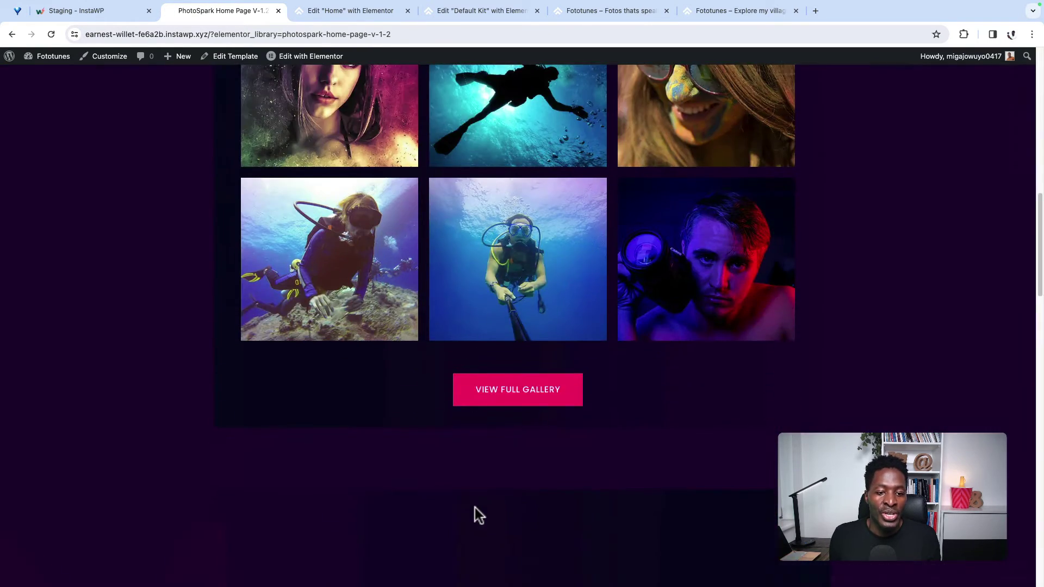
{"action": "scroll", "coordinate": [500, 504], "scroll_direction": "down", "scroll_amount": 10}
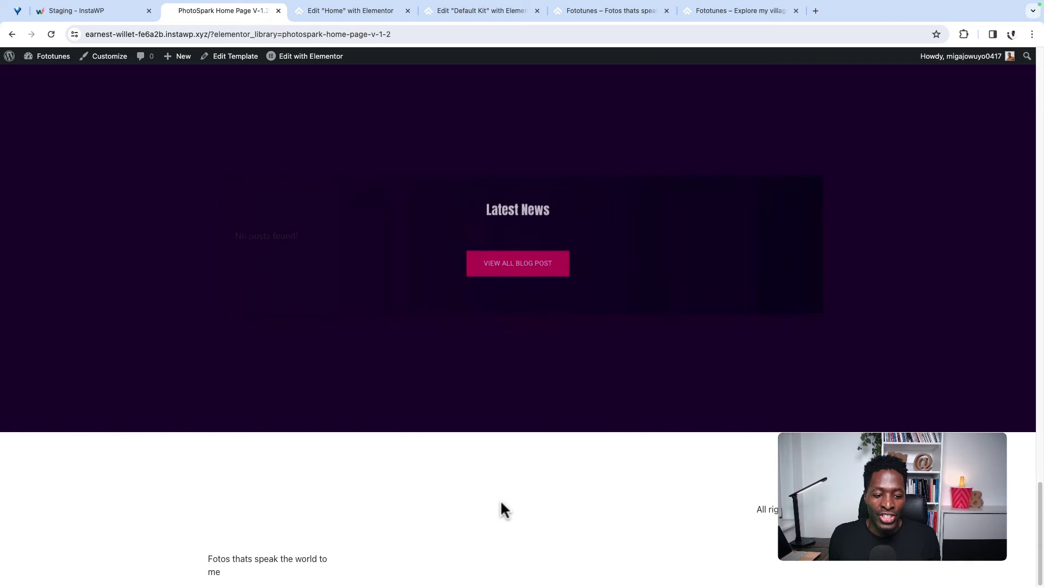
{"action": "scroll", "coordinate": [500, 498], "scroll_direction": "up", "scroll_amount": 20}
{"action": "scroll", "coordinate": [501, 501], "scroll_direction": "up", "scroll_amount": 2}
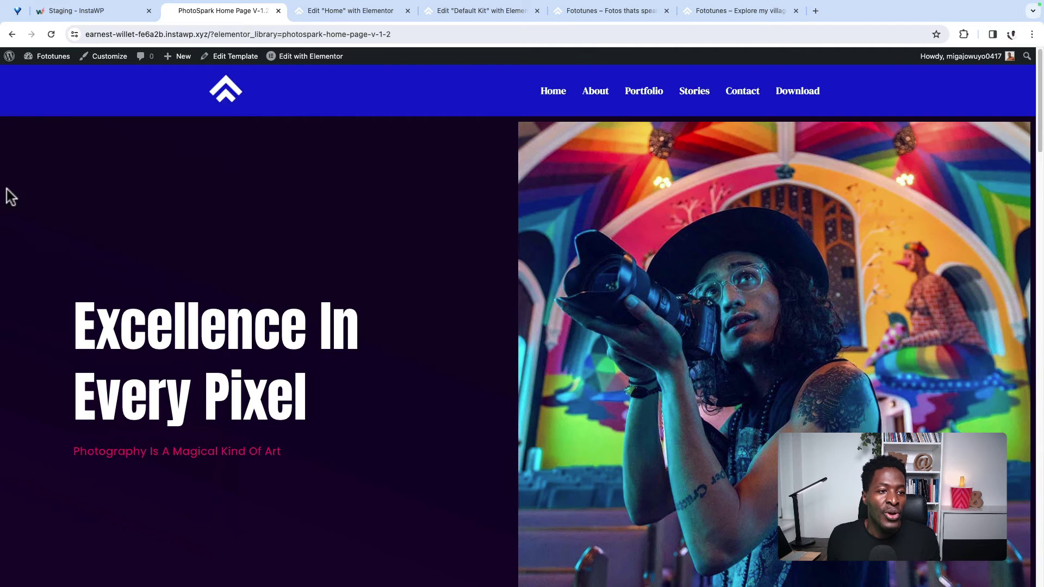
{"action": "left_click", "coordinate": [40, 74]}
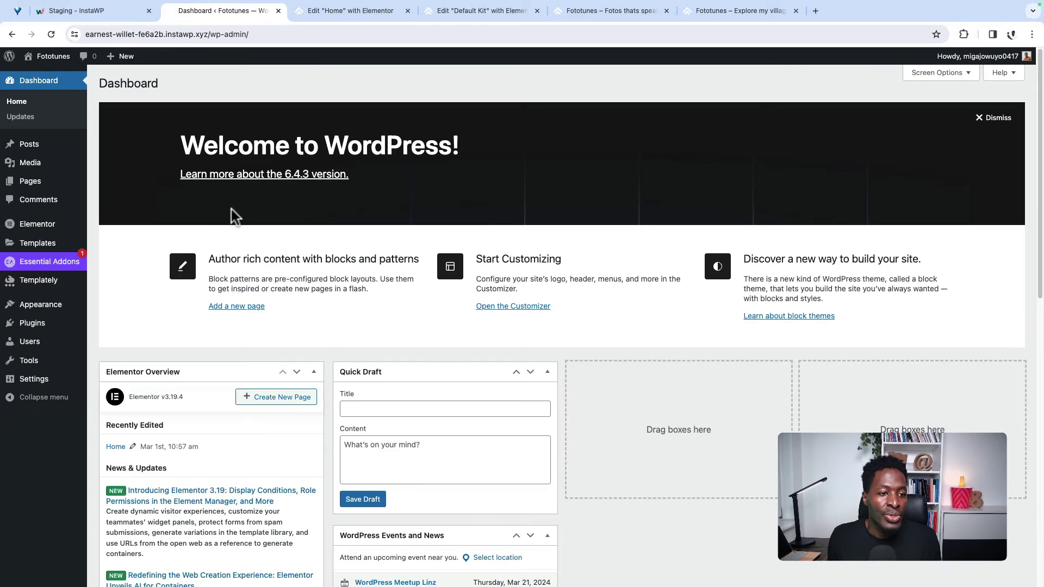
Step: In the reloaded Home page editor, insert PhotoSpark Home Page V-1.2 from Templately's saved templates
{"action": "mouse_move", "coordinate": [33, 181]}
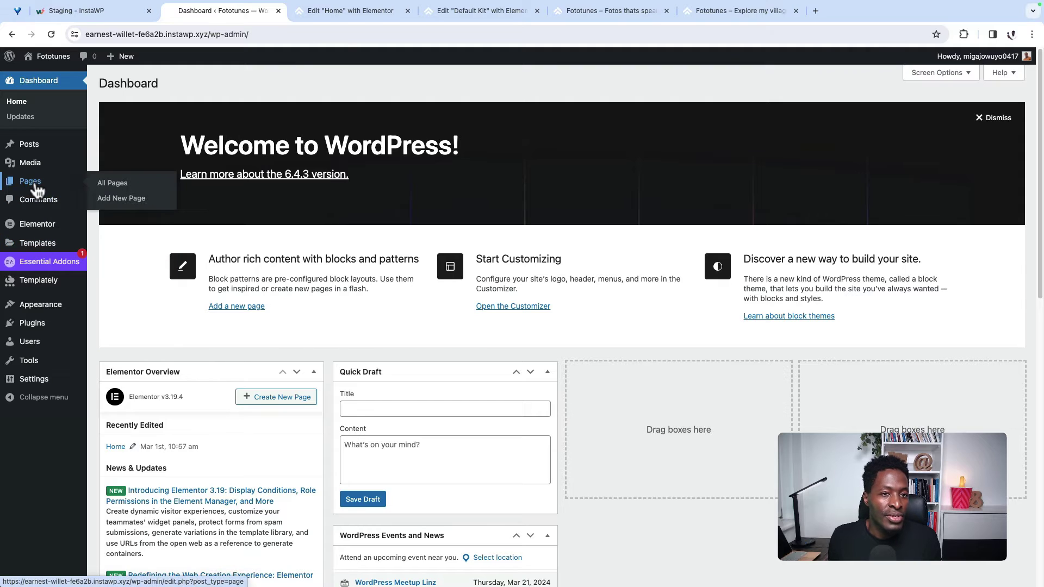
{"action": "left_click", "coordinate": [337, 15]}
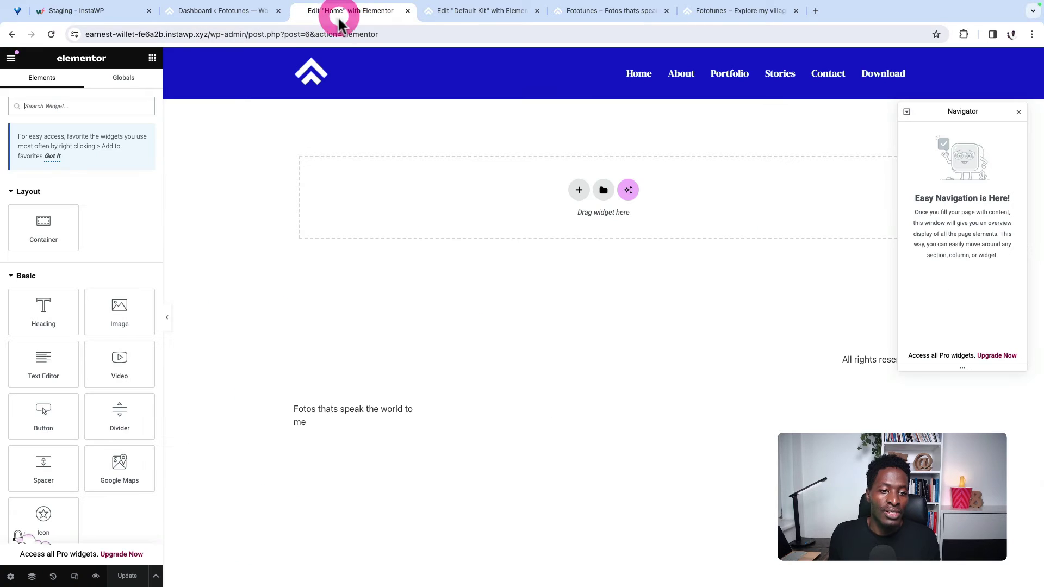
{"action": "left_click", "coordinate": [52, 34]}
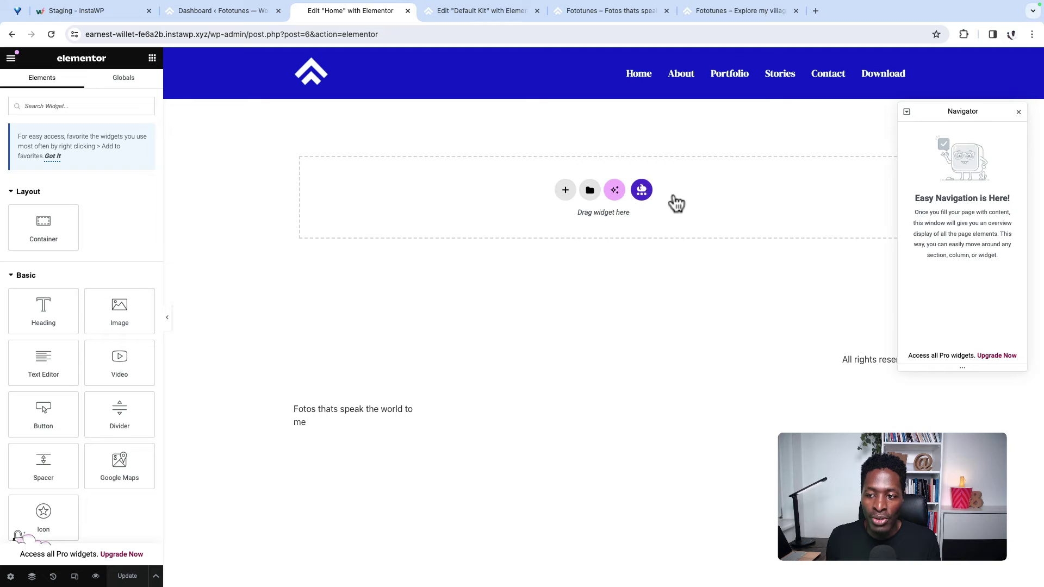
{"action": "left_click", "coordinate": [642, 190]}
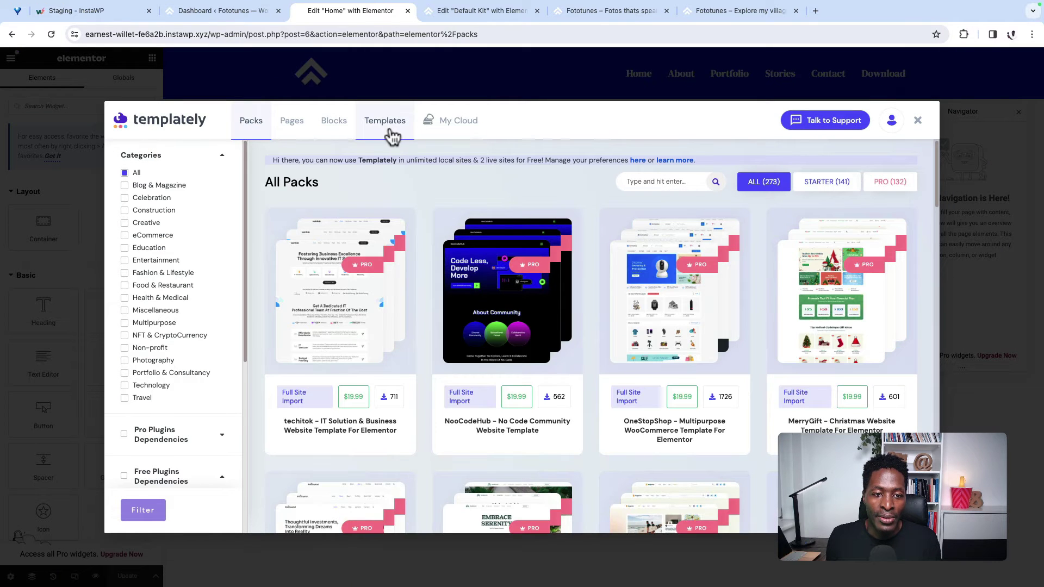
{"action": "left_click", "coordinate": [302, 129]}
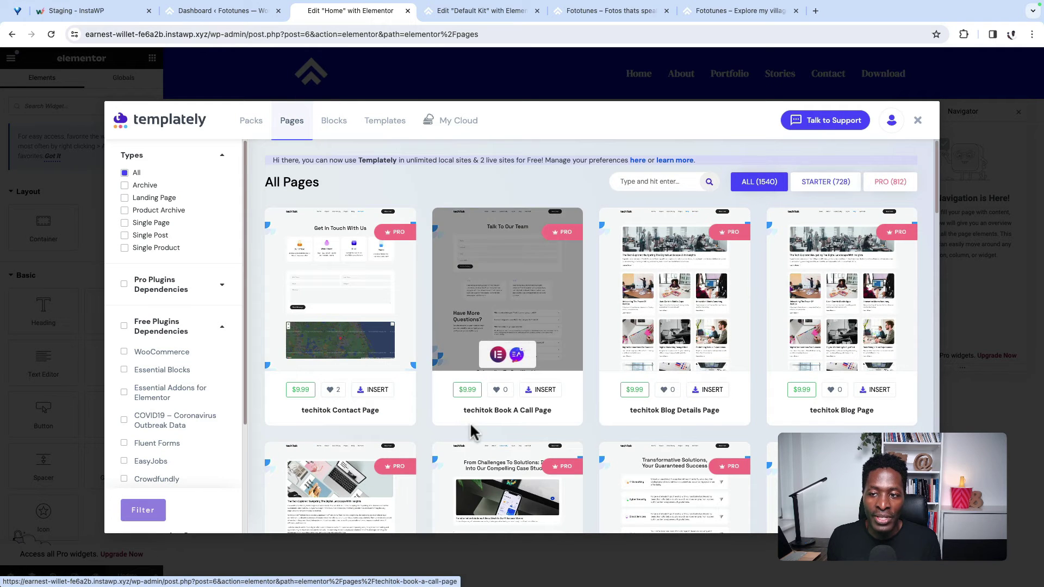
{"action": "left_click", "coordinate": [383, 128]}
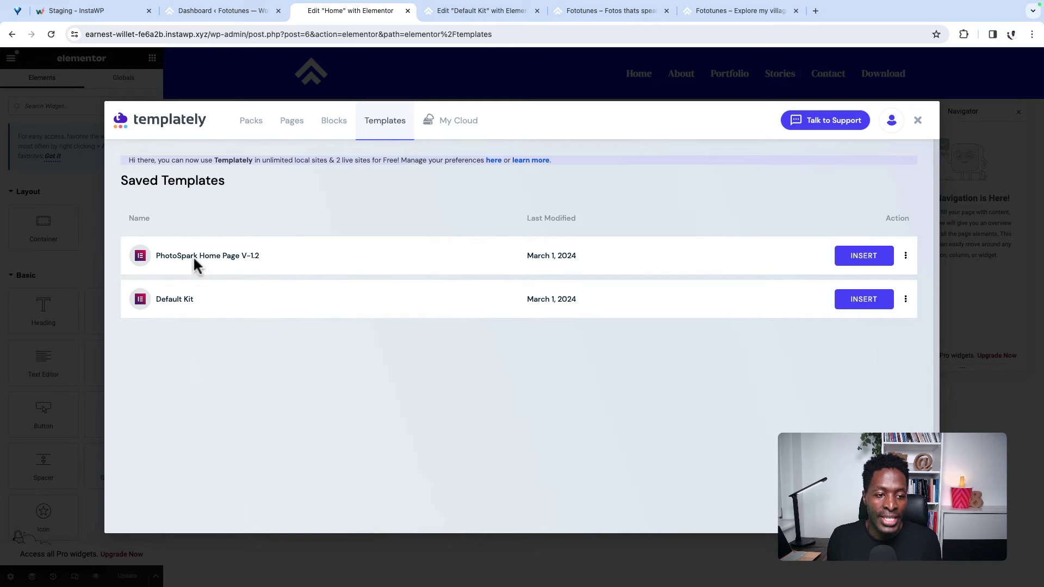
{"action": "left_click", "coordinate": [858, 257]}
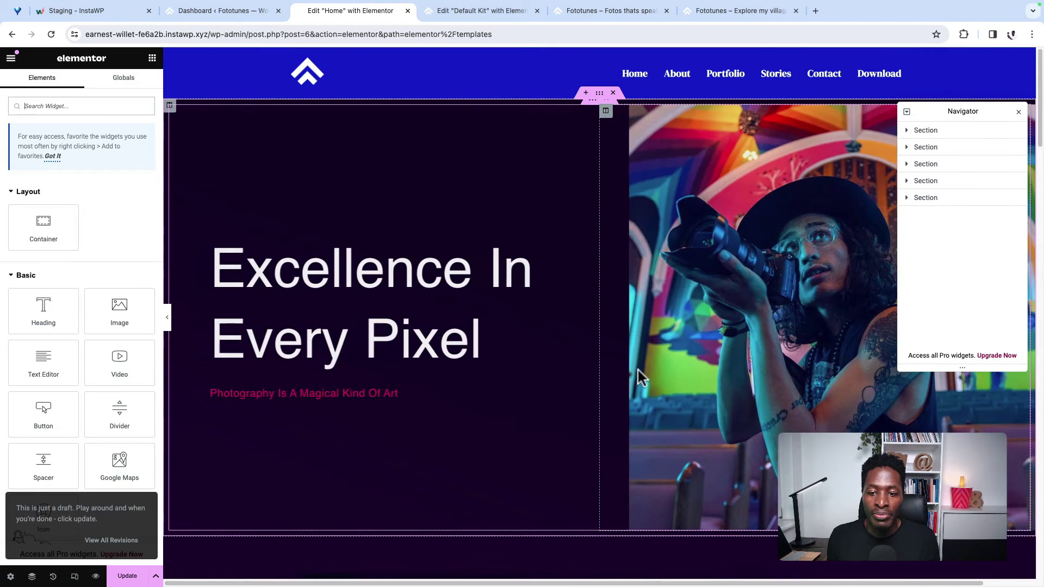
{"action": "scroll", "coordinate": [638, 370], "scroll_direction": "down", "scroll_amount": 7}
{"action": "scroll", "coordinate": [625, 413], "scroll_direction": "up", "scroll_amount": 4}
{"action": "scroll", "coordinate": [610, 446], "scroll_direction": "down", "scroll_amount": 15}
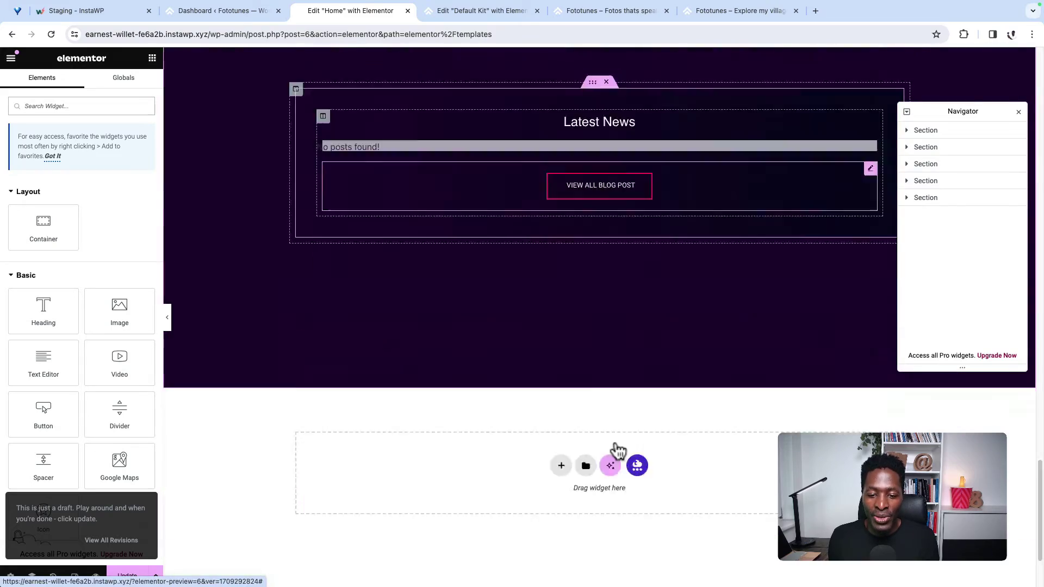
{"action": "scroll", "coordinate": [615, 441], "scroll_direction": "up", "scroll_amount": 12}
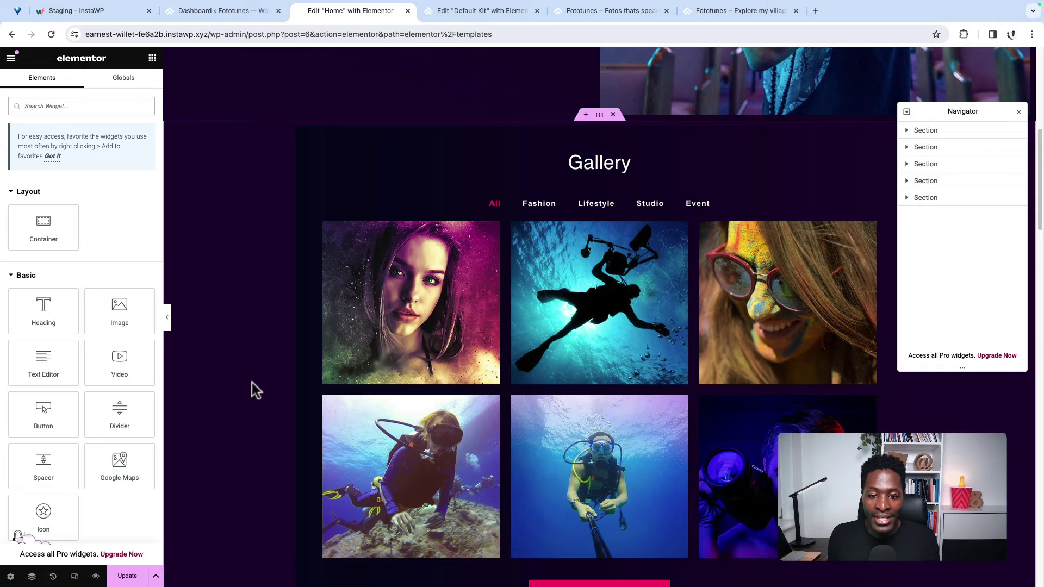
{"action": "scroll", "coordinate": [252, 383], "scroll_direction": "up", "scroll_amount": 7}
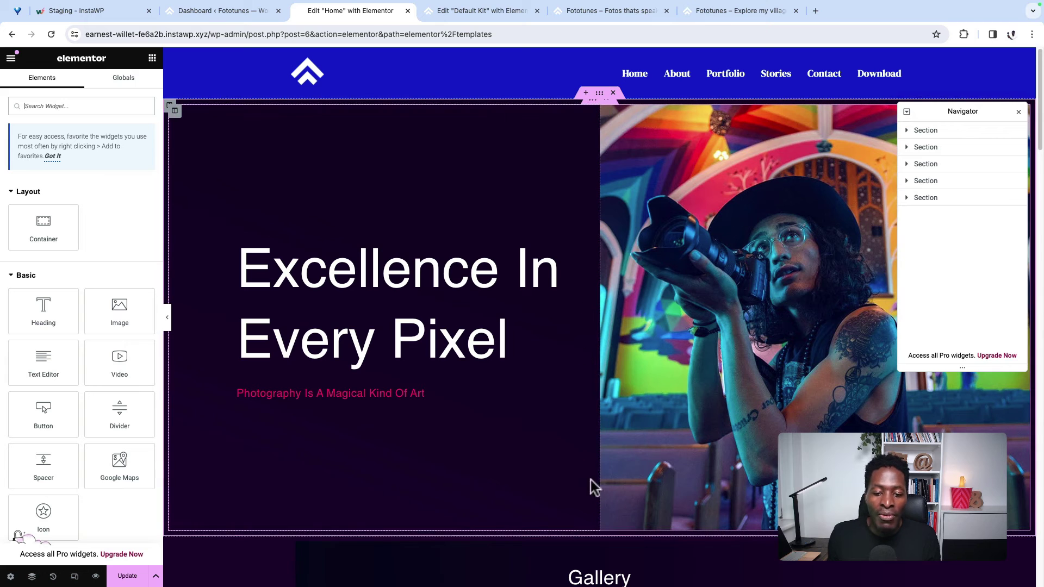
{"action": "scroll", "coordinate": [668, 468], "scroll_direction": "down", "scroll_amount": 1}
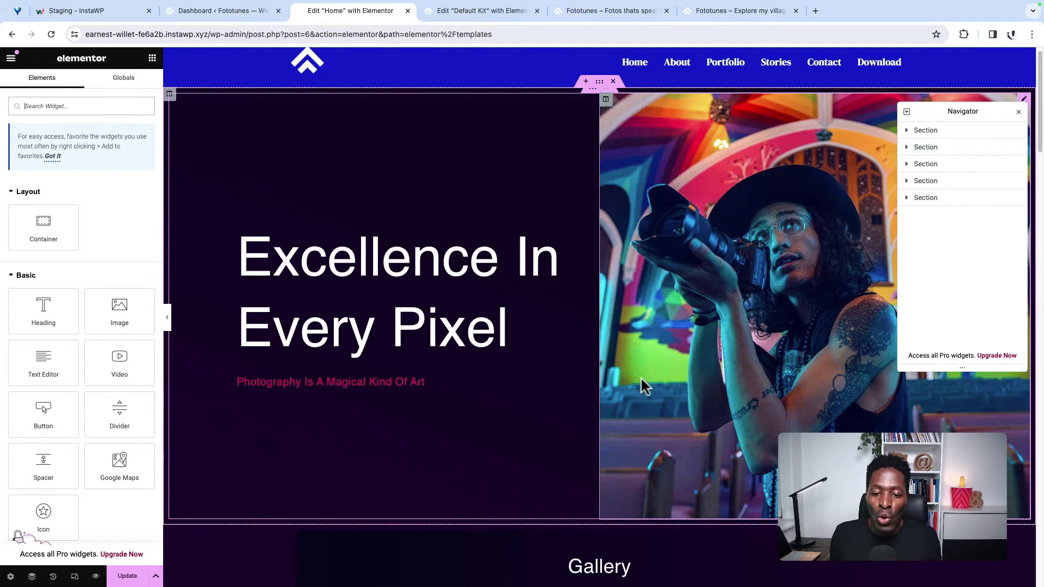
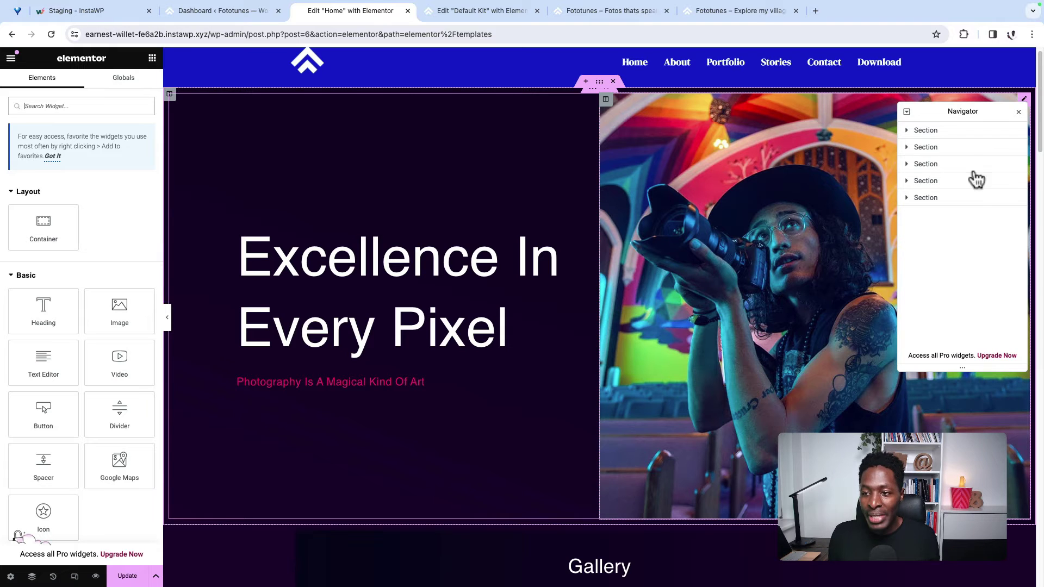
Step: Convert the first hero Section into a container from the Navigator
{"action": "left_click", "coordinate": [951, 131]}
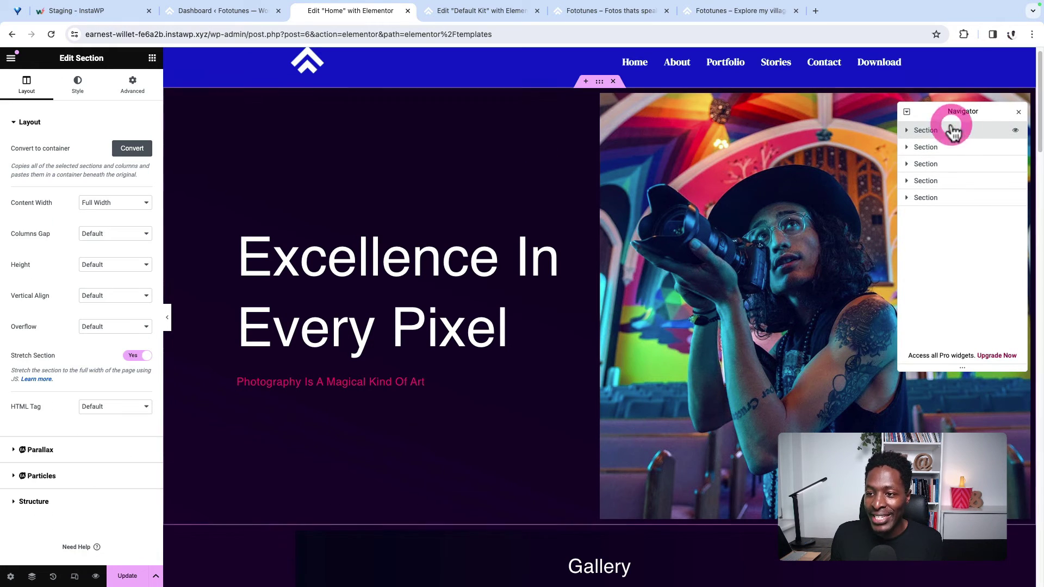
{"action": "left_click", "coordinate": [129, 157]}
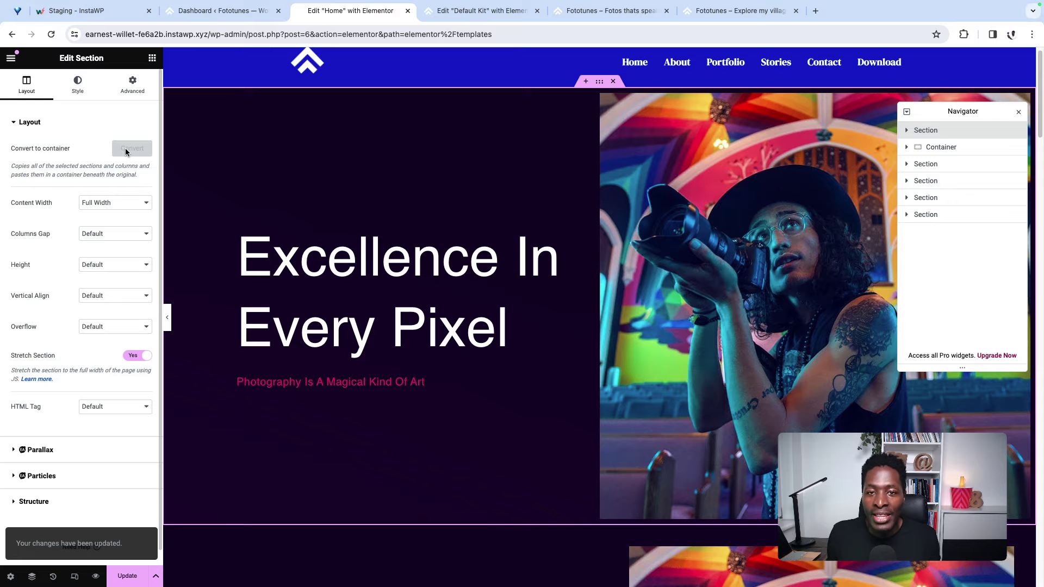
{"action": "scroll", "coordinate": [741, 438], "scroll_direction": "down", "scroll_amount": 4}
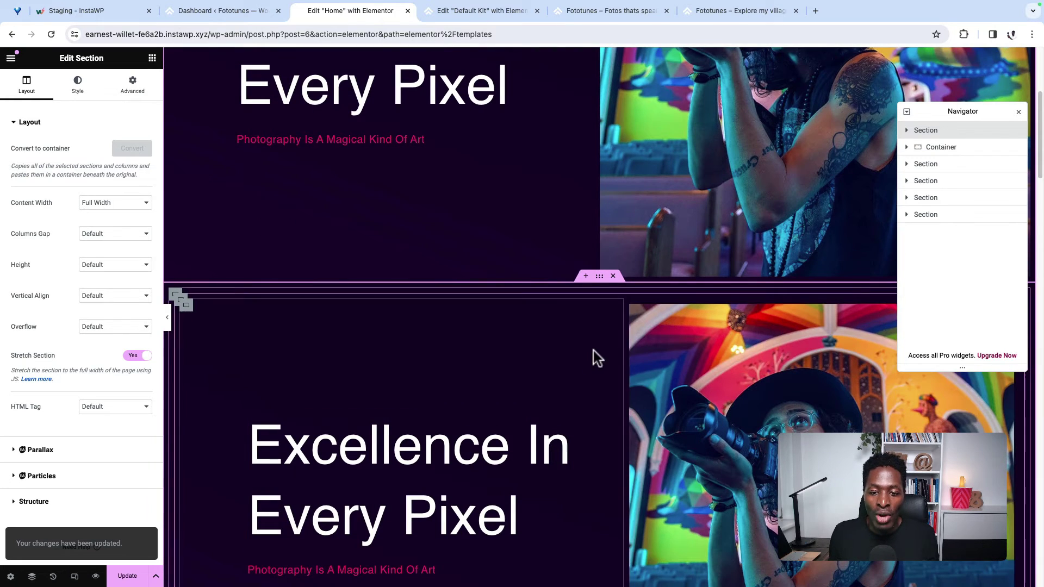
{"action": "scroll", "coordinate": [592, 351], "scroll_direction": "up", "scroll_amount": 5}
{"action": "scroll", "coordinate": [595, 526], "scroll_direction": "down", "scroll_amount": 4}
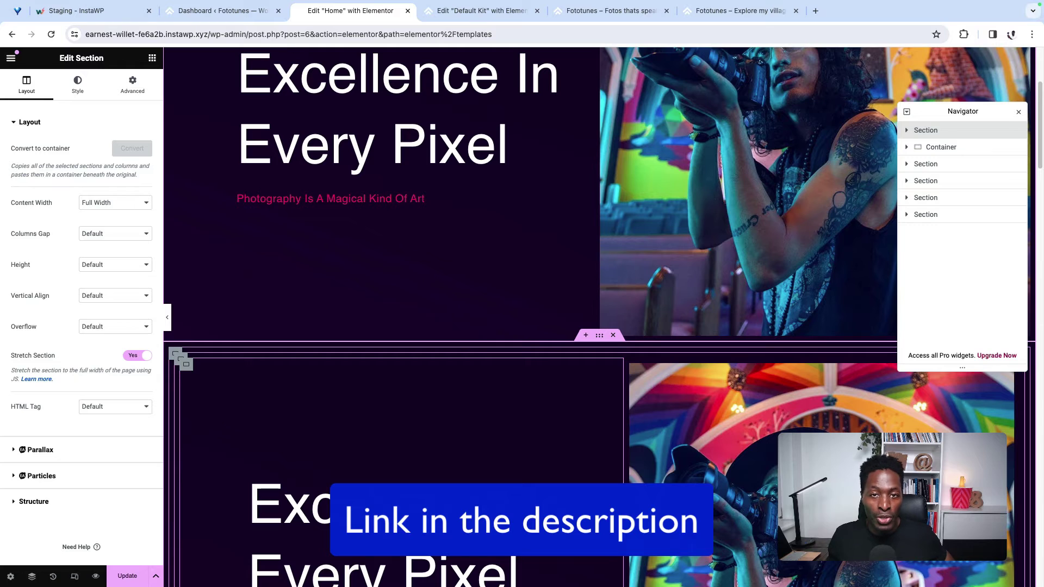
{"action": "scroll", "coordinate": [576, 147], "scroll_direction": "up", "scroll_amount": 4}
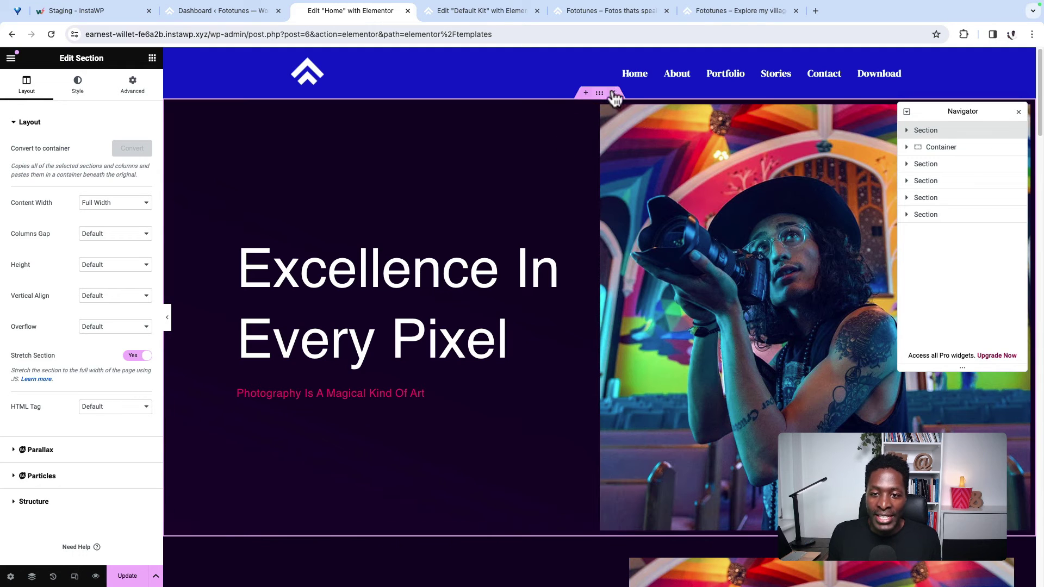
Step: Compare the original hero section with its new container copy and open the original's context menu
{"action": "left_click", "coordinate": [941, 136]}
{"action": "left_click", "coordinate": [963, 155]}
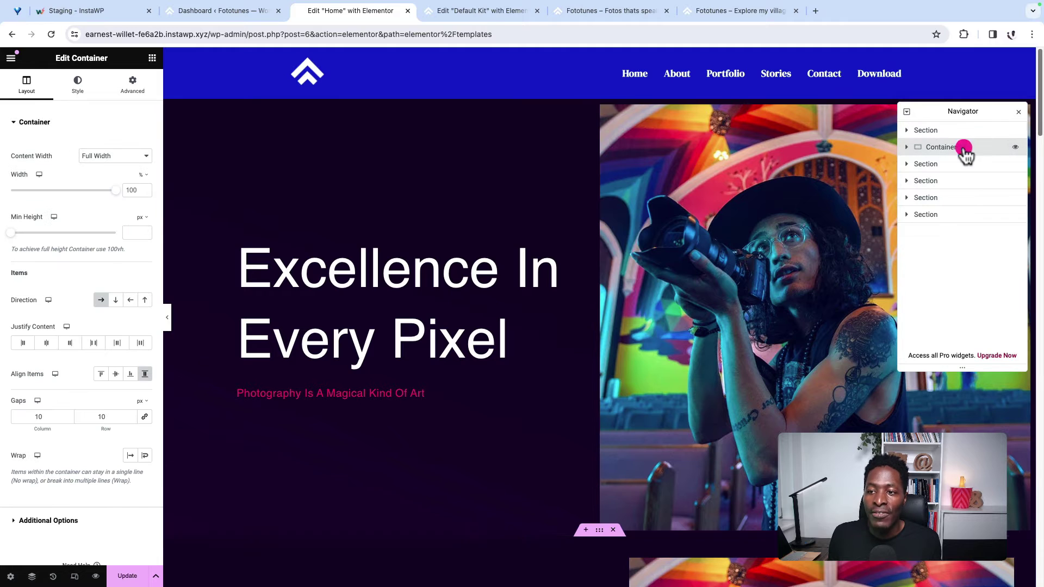
{"action": "scroll", "coordinate": [549, 544], "scroll_direction": "down", "scroll_amount": 1}
{"action": "scroll", "coordinate": [638, 426], "scroll_direction": "up", "scroll_amount": 1}
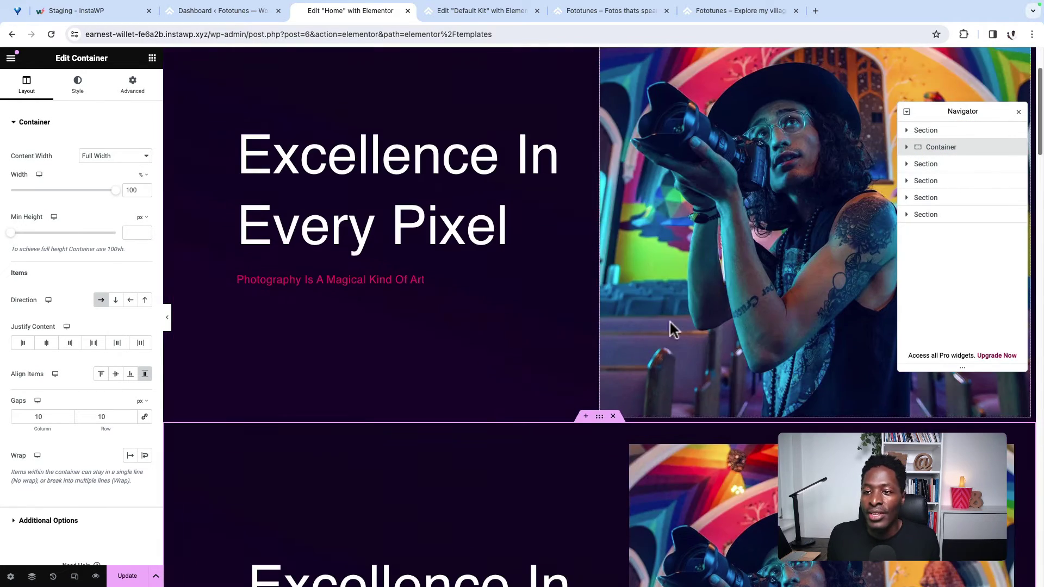
{"action": "left_click", "coordinate": [952, 132]}
{"action": "right_click", "coordinate": [952, 131]}
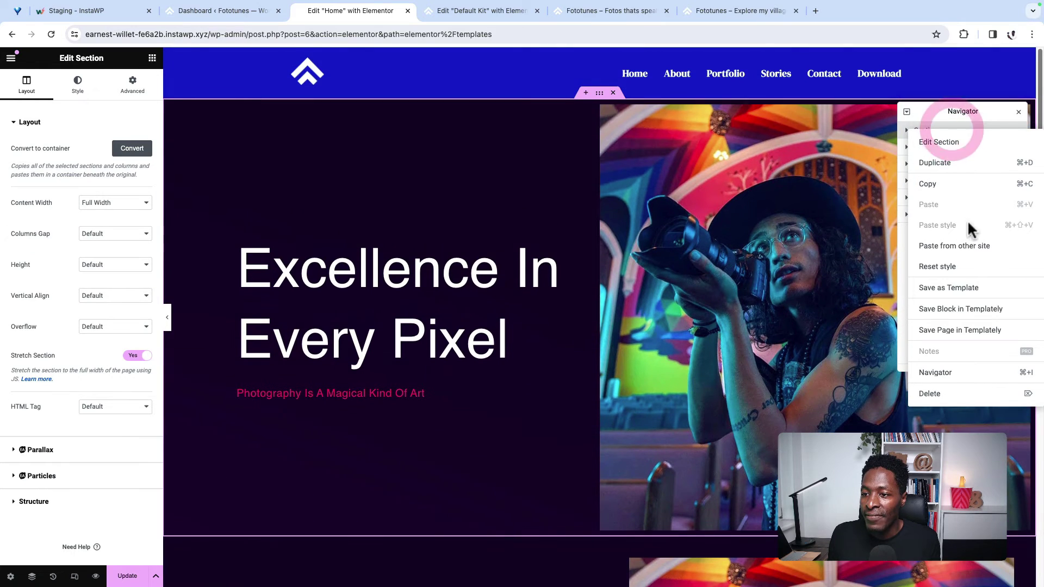
Step: Delete the original hero section
{"action": "left_click", "coordinate": [951, 393]}
{"action": "scroll", "coordinate": [683, 368], "scroll_direction": "down", "scroll_amount": 8}
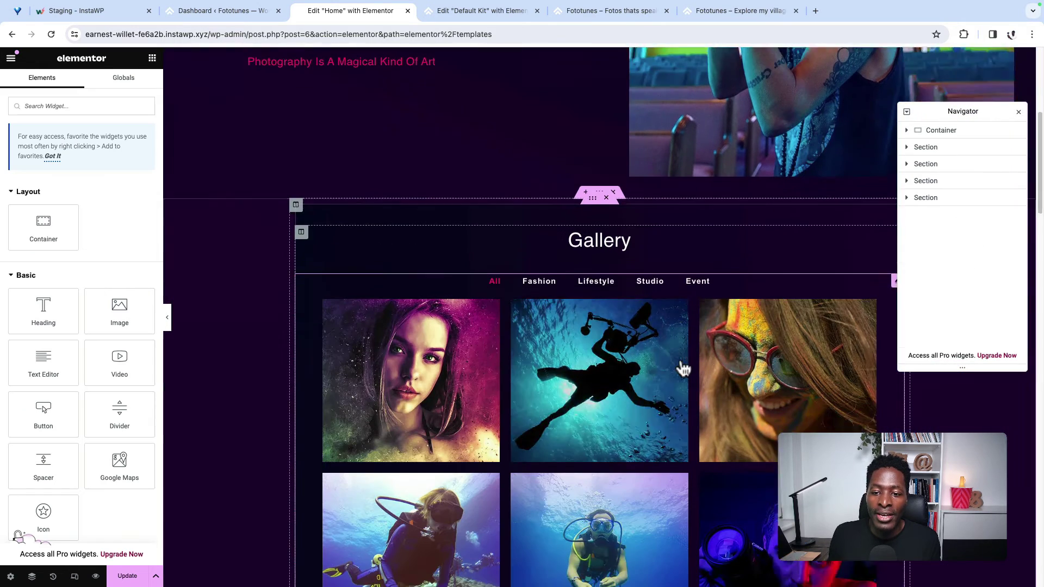
{"action": "scroll", "coordinate": [660, 268], "scroll_direction": "up", "scroll_amount": 3}
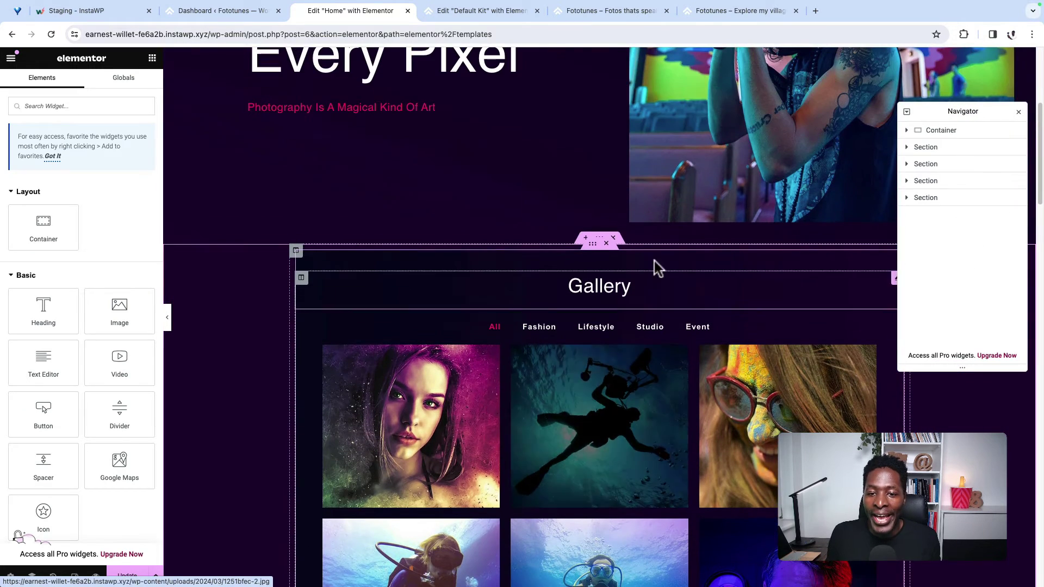
Step: Convert the Great Photography Is Weird section into a container
{"action": "left_click", "coordinate": [938, 148]}
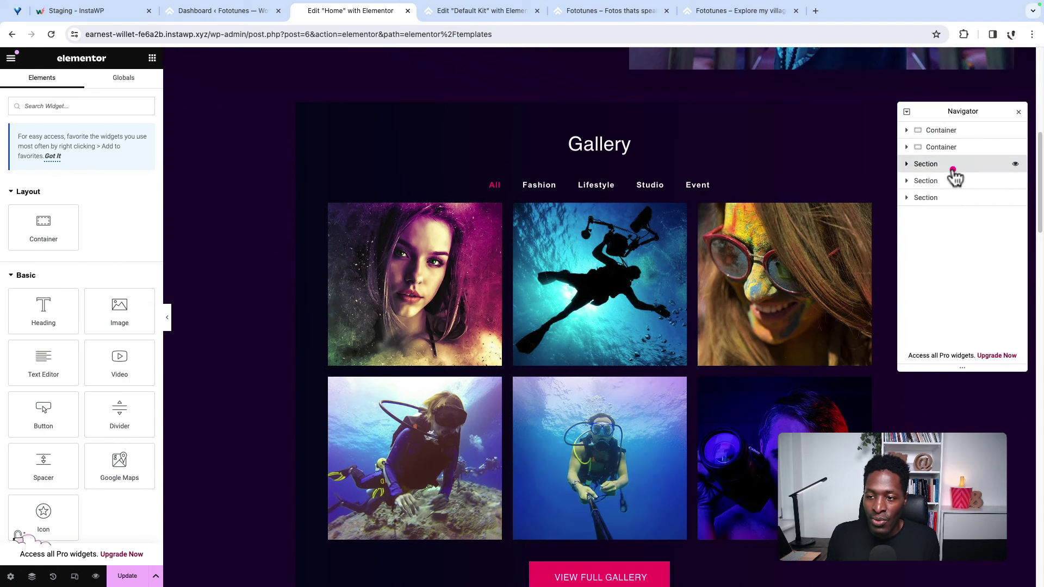
{"action": "left_click", "coordinate": [947, 166]}
{"action": "scroll", "coordinate": [630, 402], "scroll_direction": "down", "scroll_amount": 3}
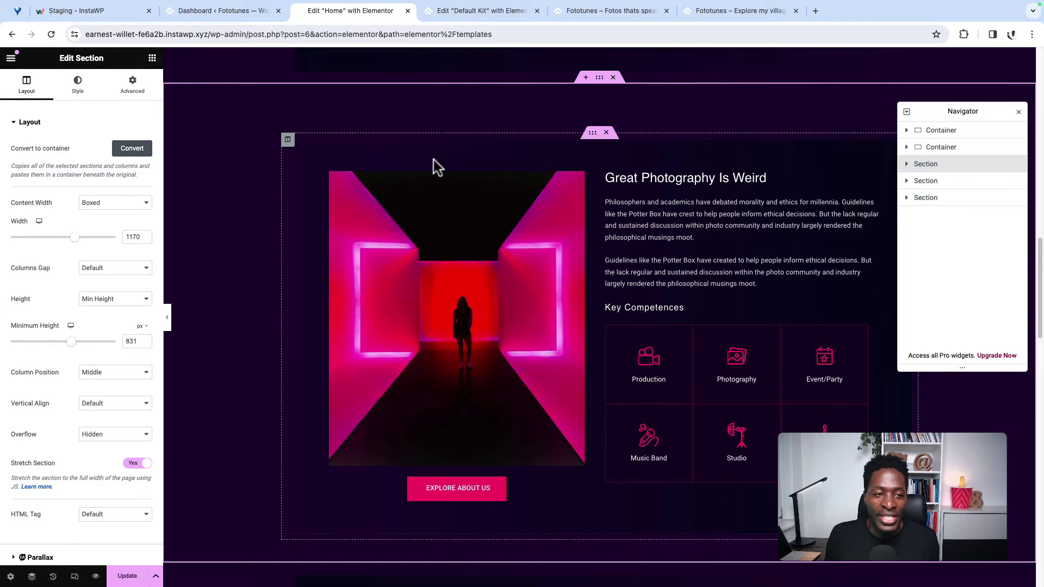
{"action": "left_click", "coordinate": [136, 148]}
{"action": "scroll", "coordinate": [750, 371], "scroll_direction": "down", "scroll_amount": 1}
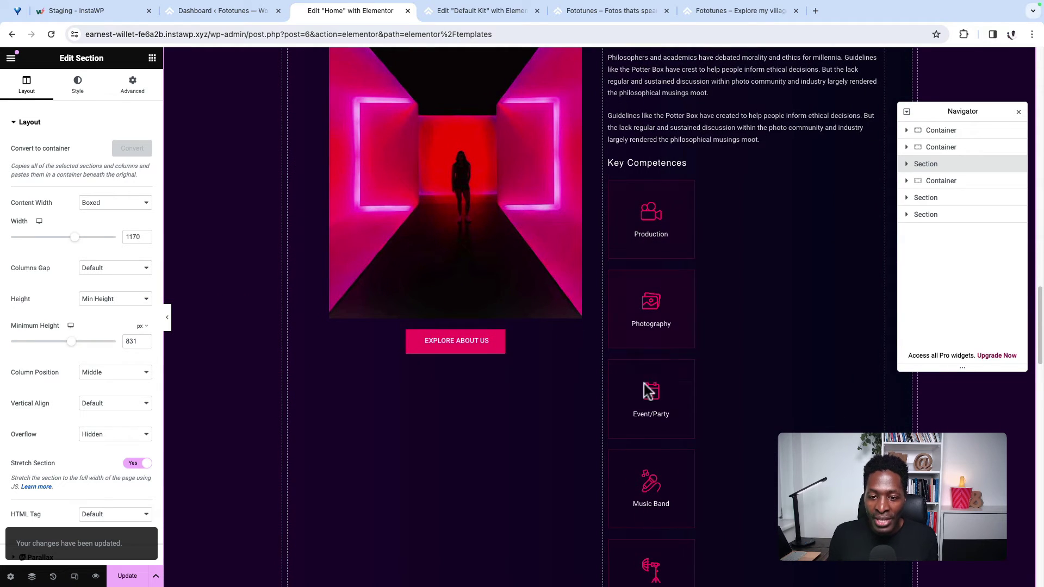
{"action": "scroll", "coordinate": [655, 562], "scroll_direction": "down", "scroll_amount": 1}
{"action": "scroll", "coordinate": [650, 553], "scroll_direction": "up", "scroll_amount": 2}
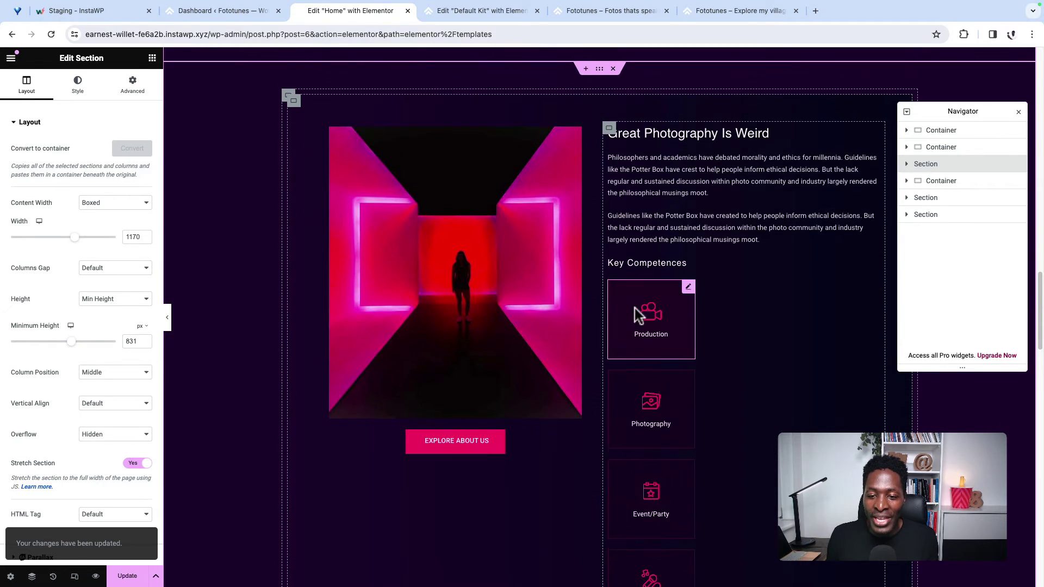
{"action": "scroll", "coordinate": [658, 503], "scroll_direction": "down", "scroll_amount": 4}
{"action": "scroll", "coordinate": [656, 530], "scroll_direction": "up", "scroll_amount": 9}
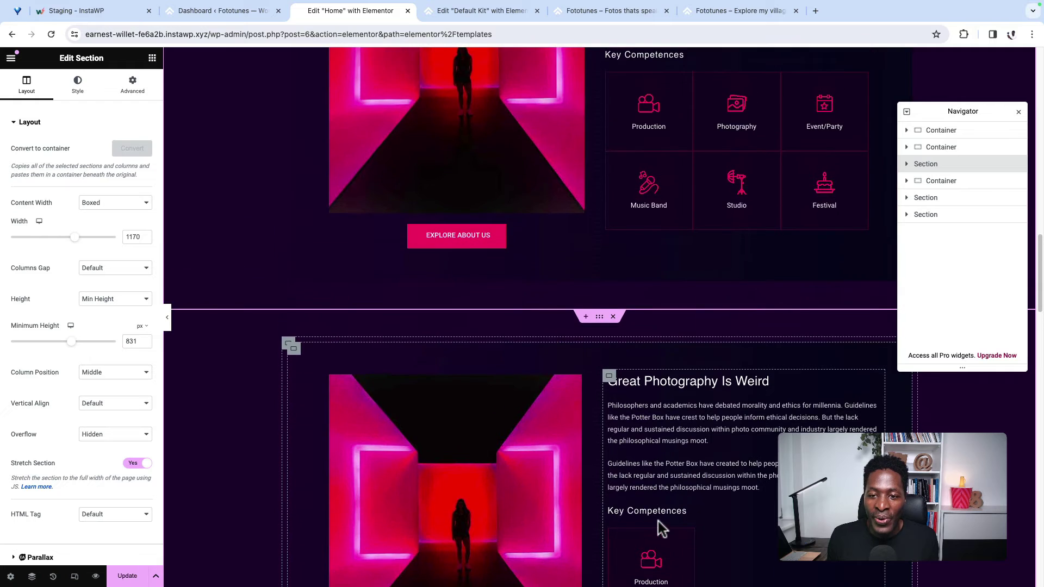
{"action": "scroll", "coordinate": [781, 373], "scroll_direction": "down", "scroll_amount": 4}
{"action": "scroll", "coordinate": [778, 370], "scroll_direction": "down", "scroll_amount": 3}
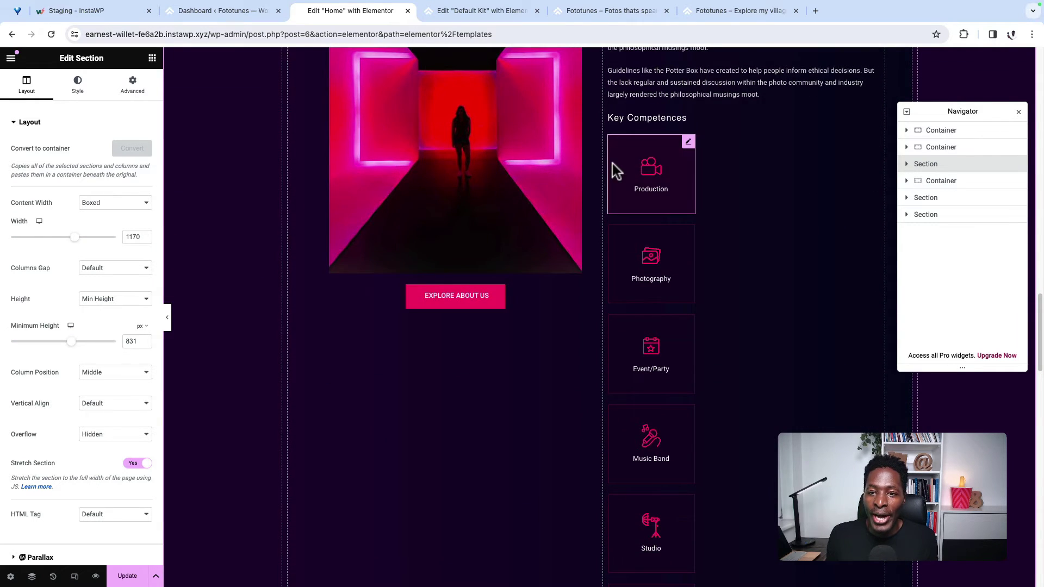
{"action": "scroll", "coordinate": [615, 168], "scroll_direction": "up", "scroll_amount": 3}
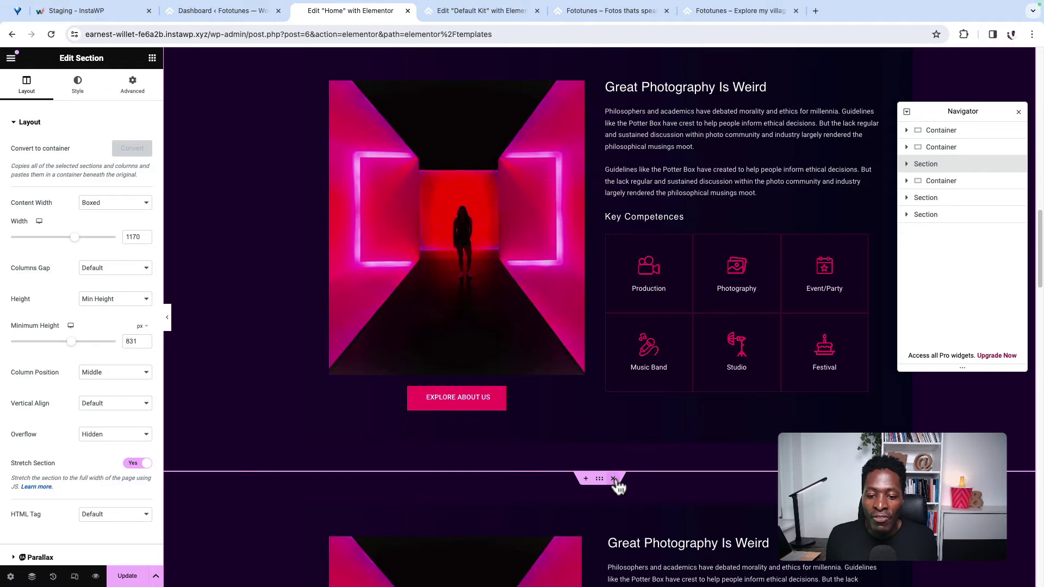
Step: Delete the converted copy and the Latest News section, then convert Portfolios into a container
{"action": "left_click", "coordinate": [613, 480]}
{"action": "scroll", "coordinate": [719, 413], "scroll_direction": "down", "scroll_amount": 12}
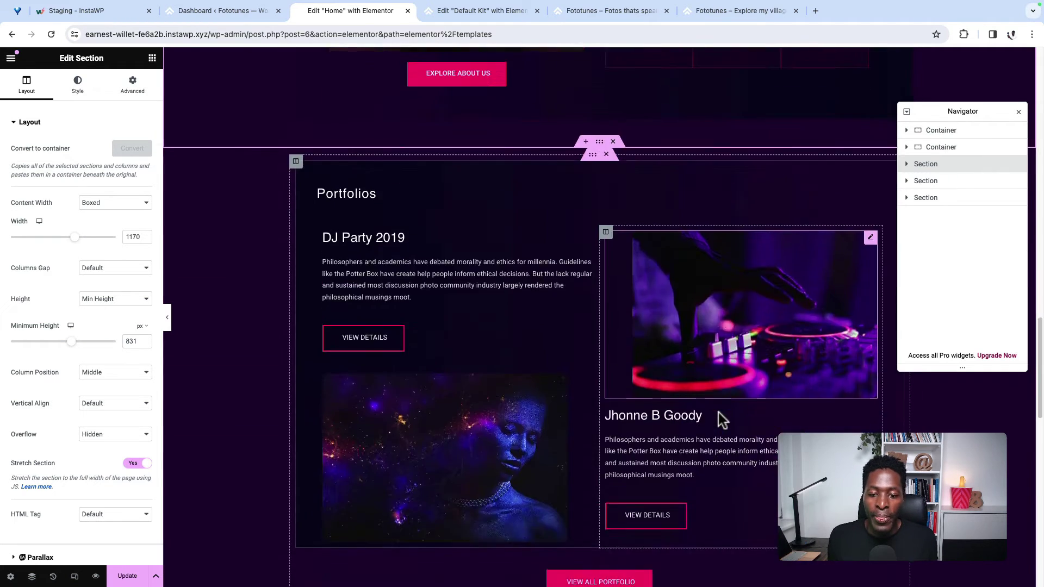
{"action": "left_click", "coordinate": [613, 267]}
{"action": "scroll", "coordinate": [650, 330], "scroll_direction": "up", "scroll_amount": 6}
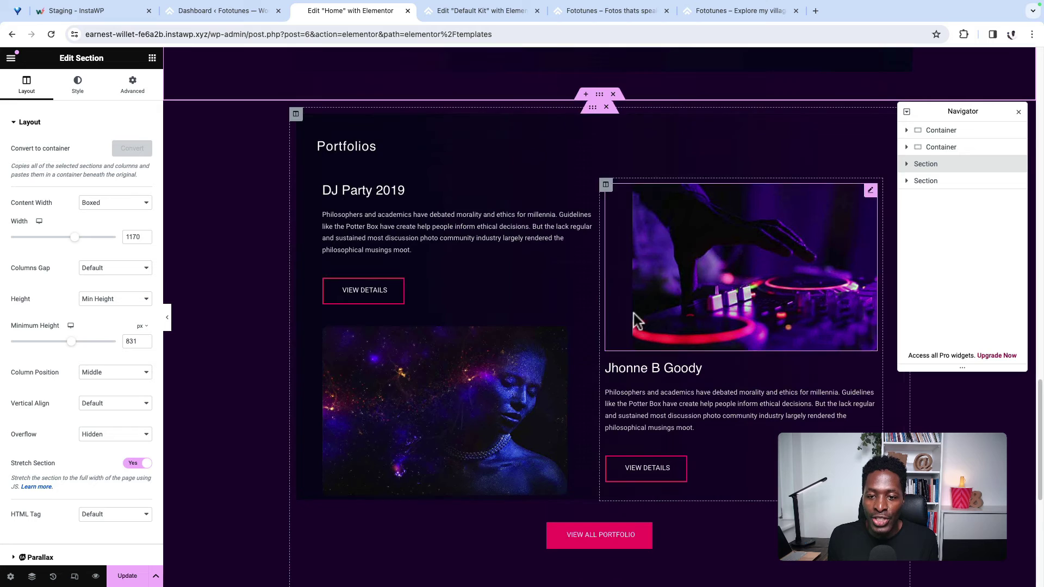
{"action": "left_click", "coordinate": [949, 180]}
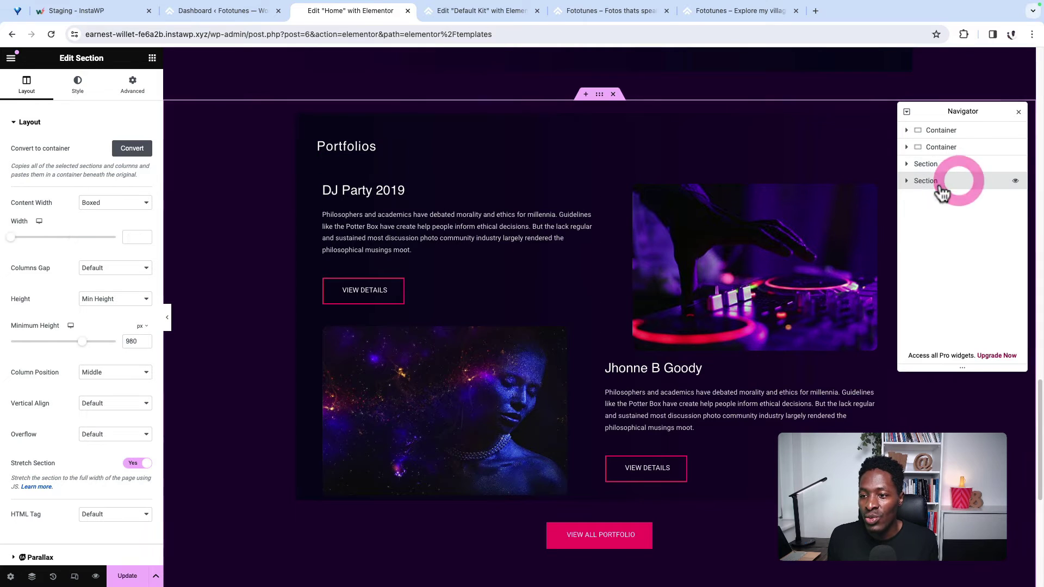
{"action": "left_click", "coordinate": [133, 150]}
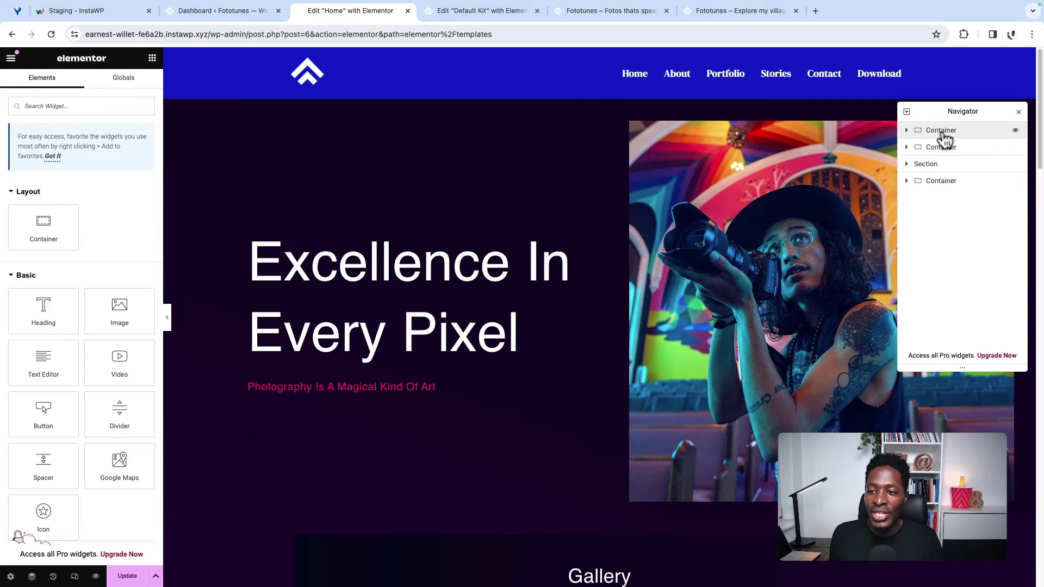
Step: Rename the hero container to Hero and the gallery container to Portfolio
{"action": "double_click", "coordinate": [942, 131]}
{"action": "left_click", "coordinate": [944, 134]}
{"action": "left_click", "coordinate": [944, 134]}
{"action": "left_click", "coordinate": [943, 133]}
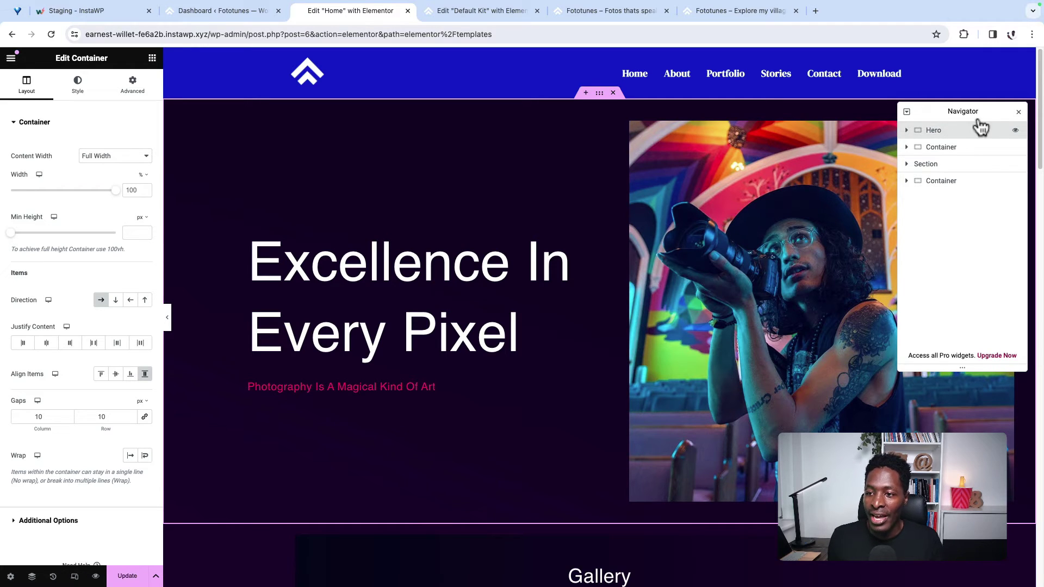
{"action": "left_click", "coordinate": [944, 148]}
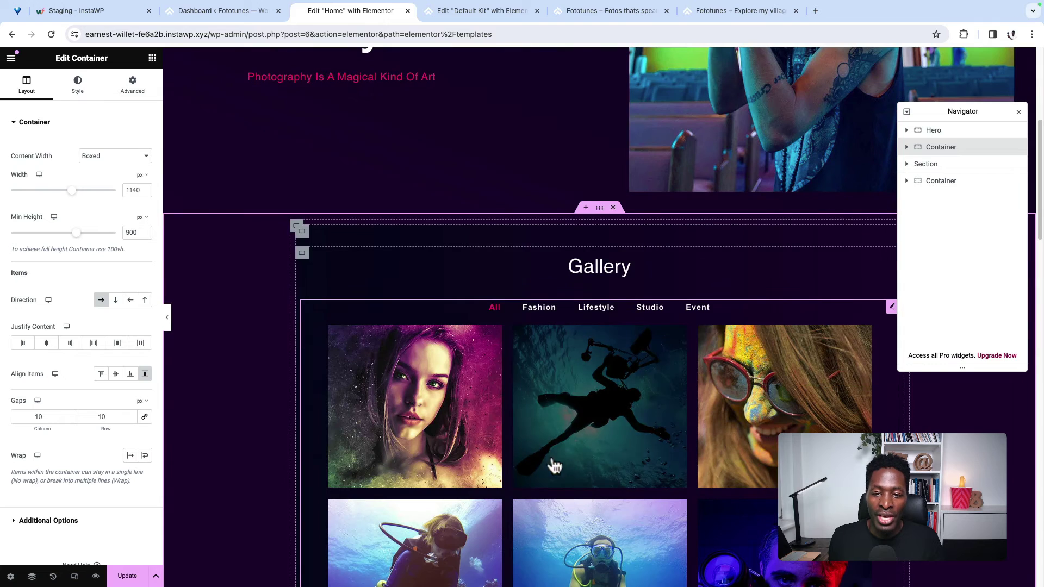
{"action": "double_click", "coordinate": [941, 150]}
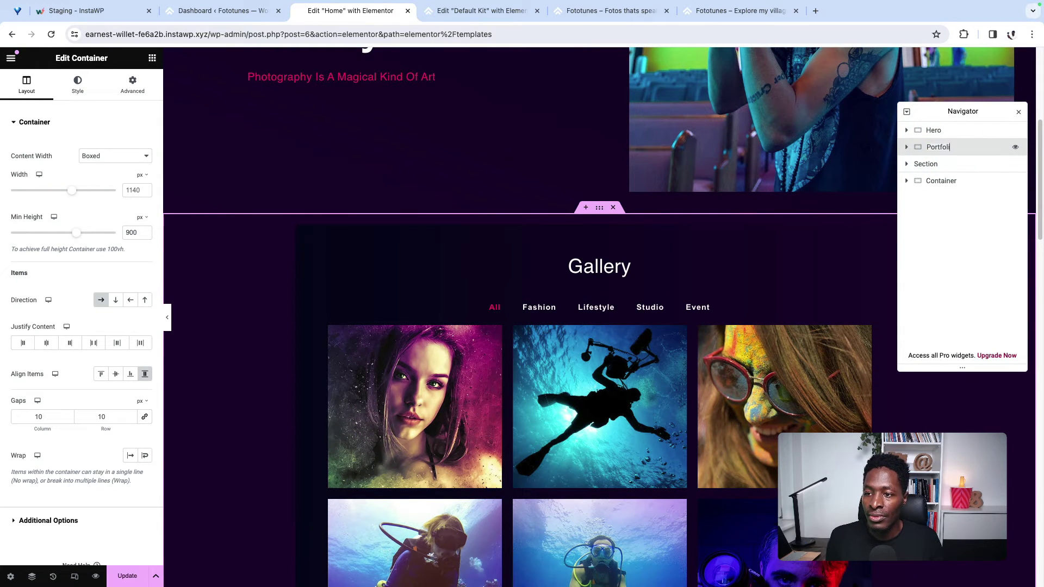
Step: Rename the Great Photography Is Weird section to About and the Portfolios container to Stories
{"action": "left_click", "coordinate": [944, 164]}
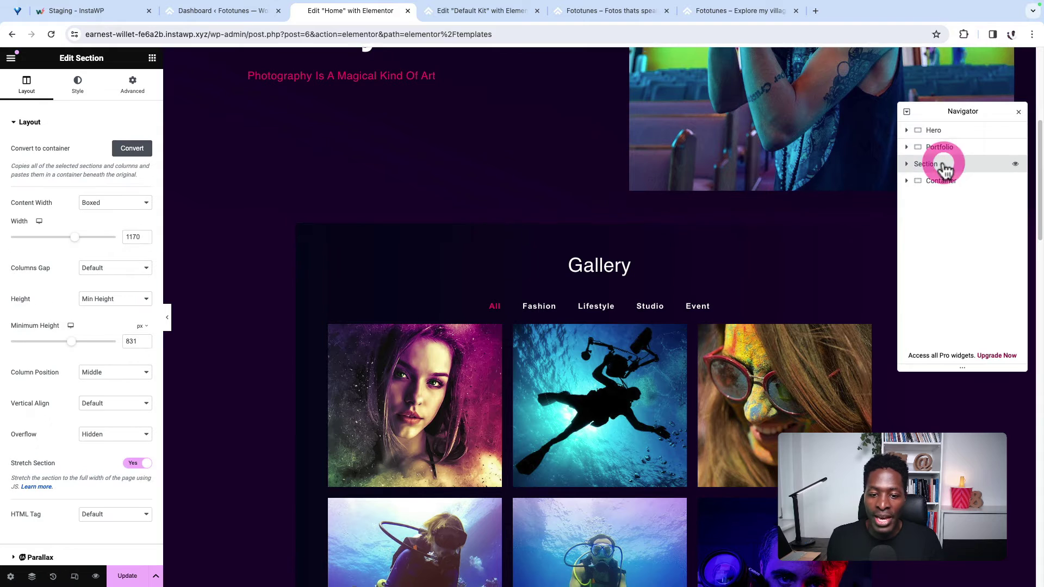
{"action": "scroll", "coordinate": [724, 354], "scroll_direction": "down", "scroll_amount": 3}
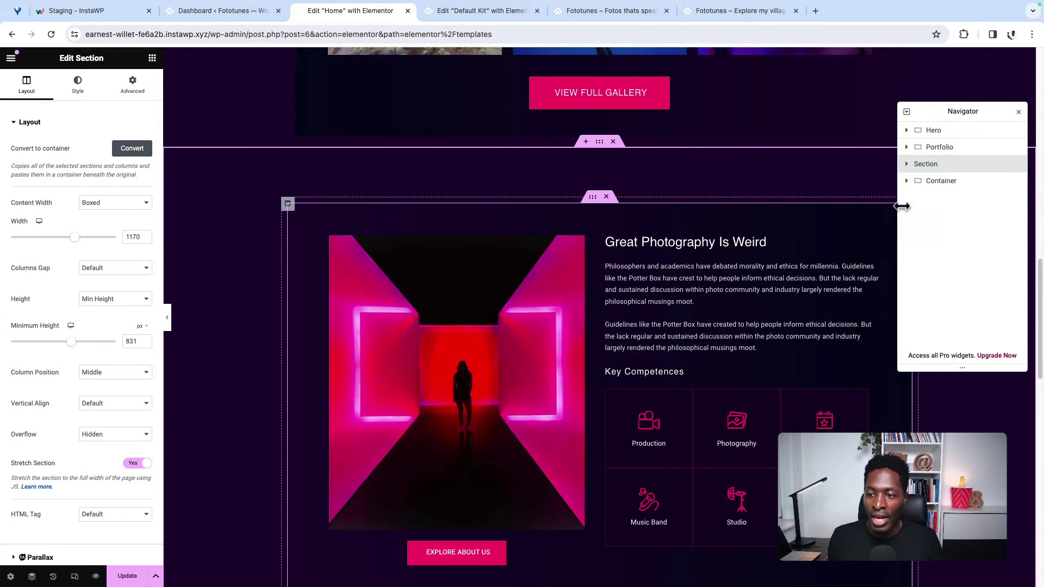
{"action": "double_click", "coordinate": [927, 166]}
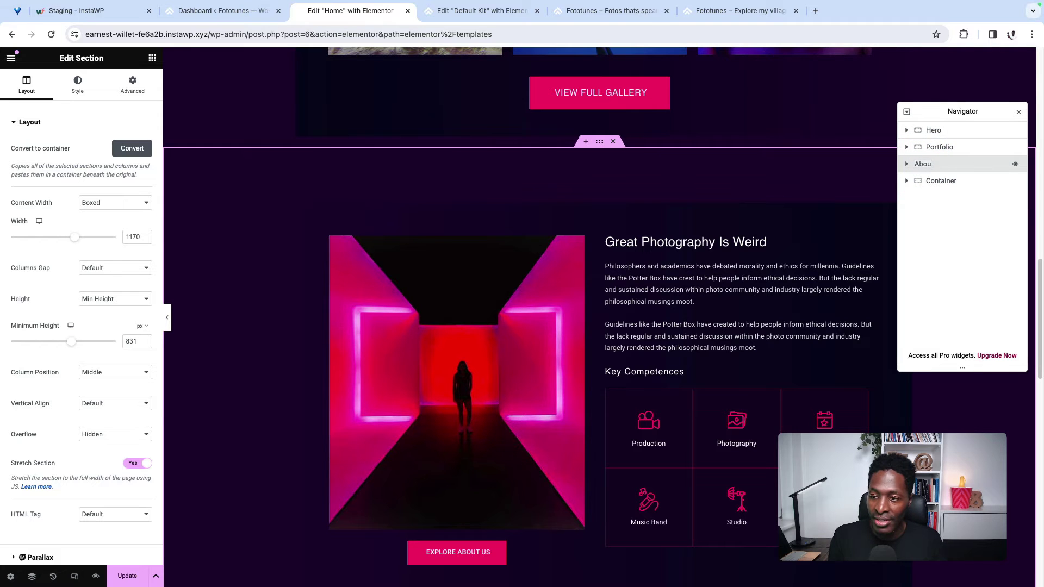
{"action": "left_click", "coordinate": [961, 184]}
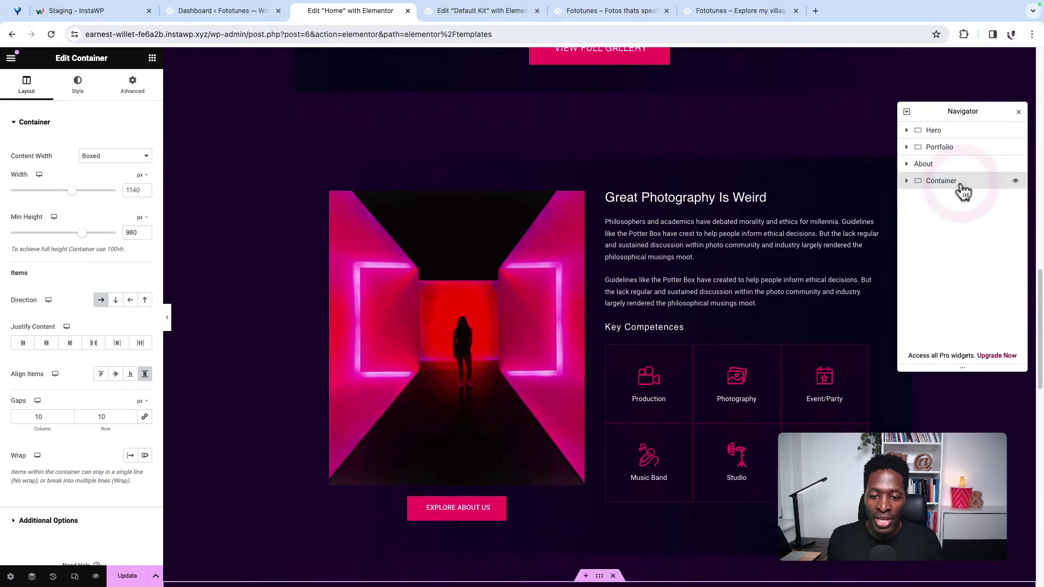
{"action": "scroll", "coordinate": [685, 387], "scroll_direction": "down", "scroll_amount": 2}
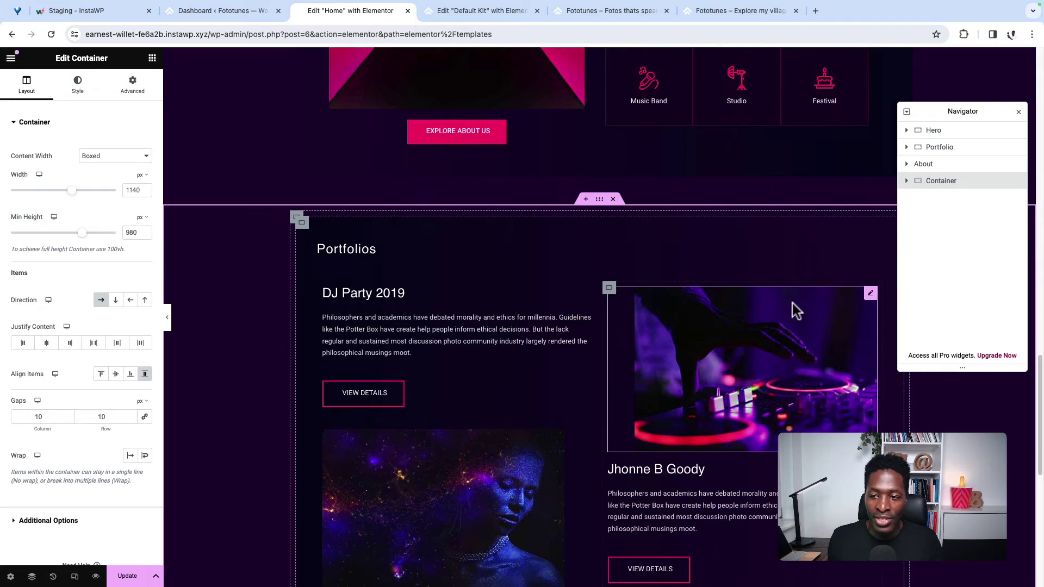
{"action": "double_click", "coordinate": [946, 181]}
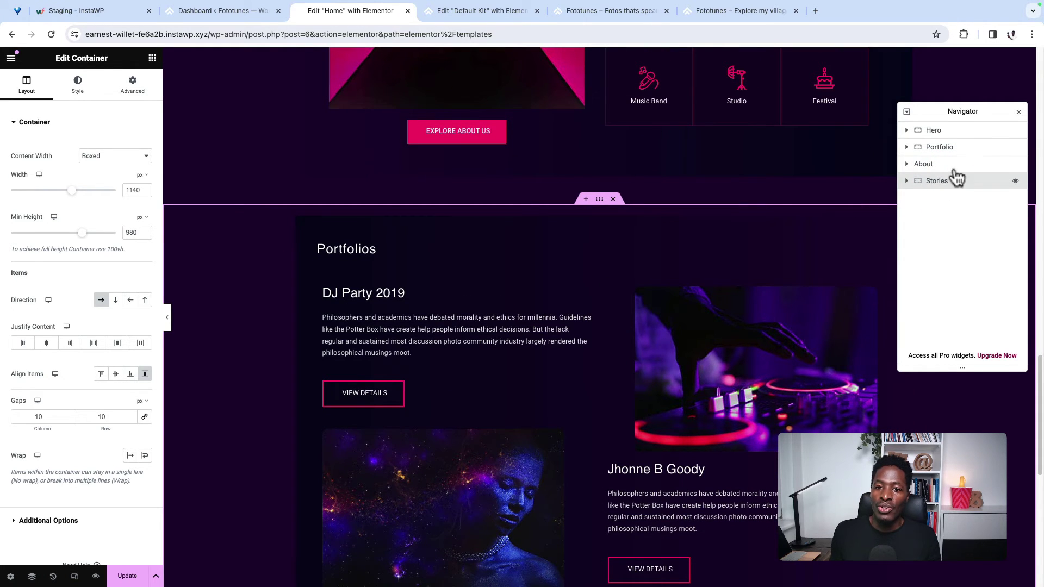
{"action": "scroll", "coordinate": [782, 201], "scroll_direction": "up", "scroll_amount": 20}
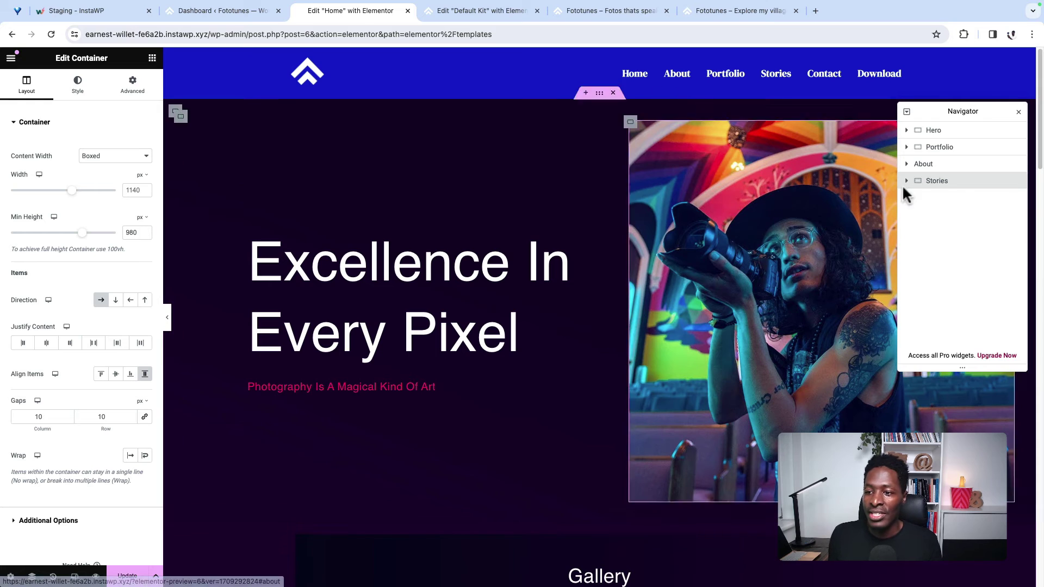
Step: Move About directly below Hero so the order is Hero, About, Portfolio, Stories
{"action": "left_click_drag", "start_coordinate": [955, 164], "coordinate": [947, 145]}
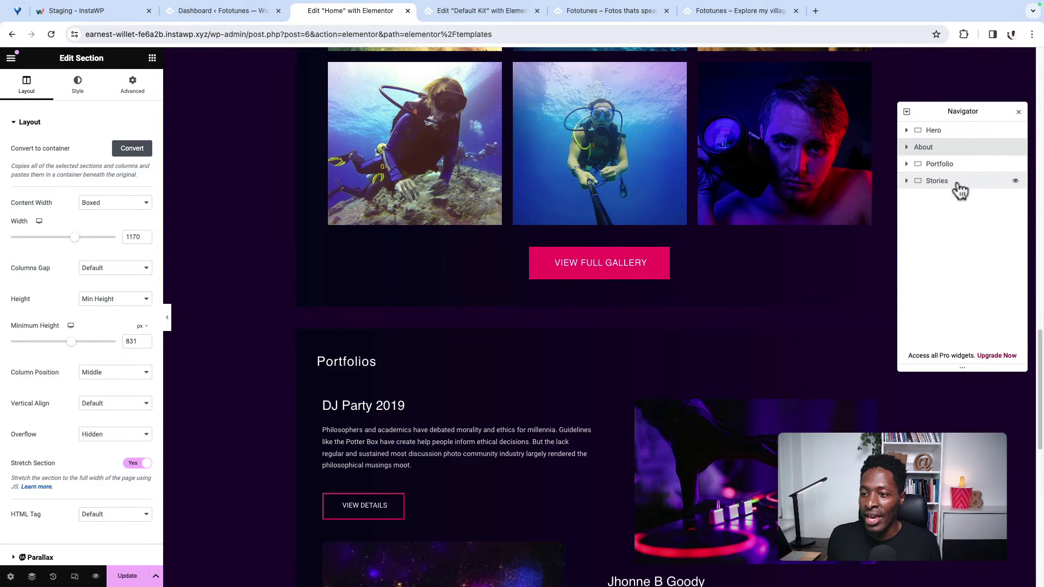
{"action": "scroll", "coordinate": [605, 214], "scroll_direction": "up", "scroll_amount": 15}
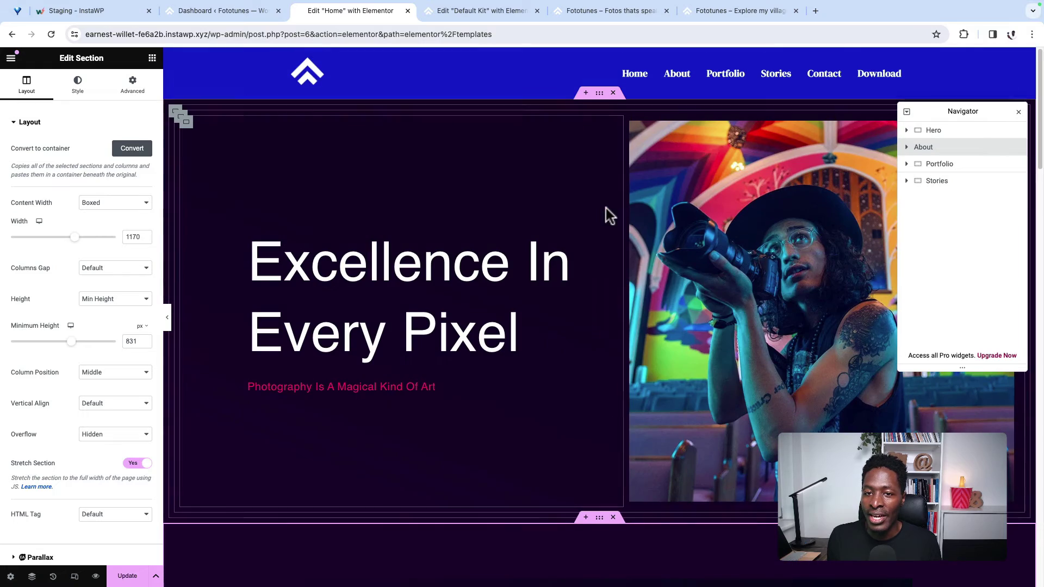
{"action": "left_click", "coordinate": [946, 182]}
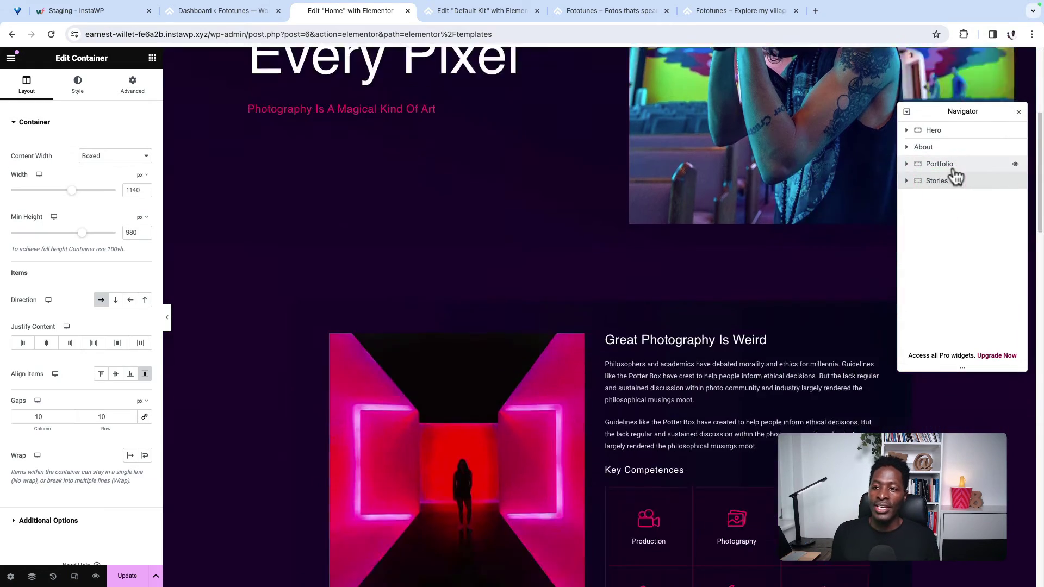
{"action": "scroll", "coordinate": [599, 332], "scroll_direction": "up", "scroll_amount": 15}
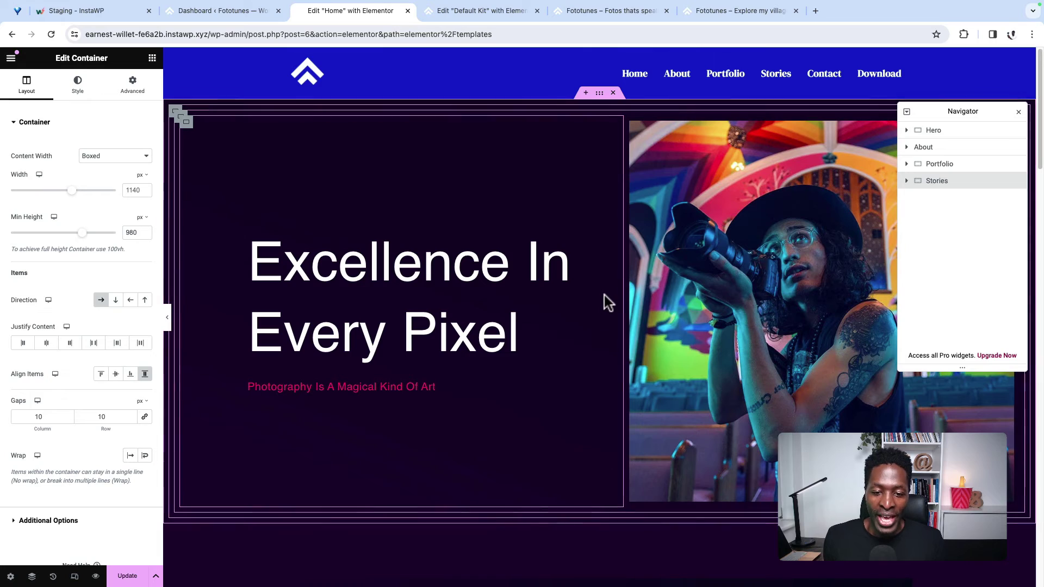
{"action": "scroll", "coordinate": [576, 330], "scroll_direction": "down", "scroll_amount": 8}
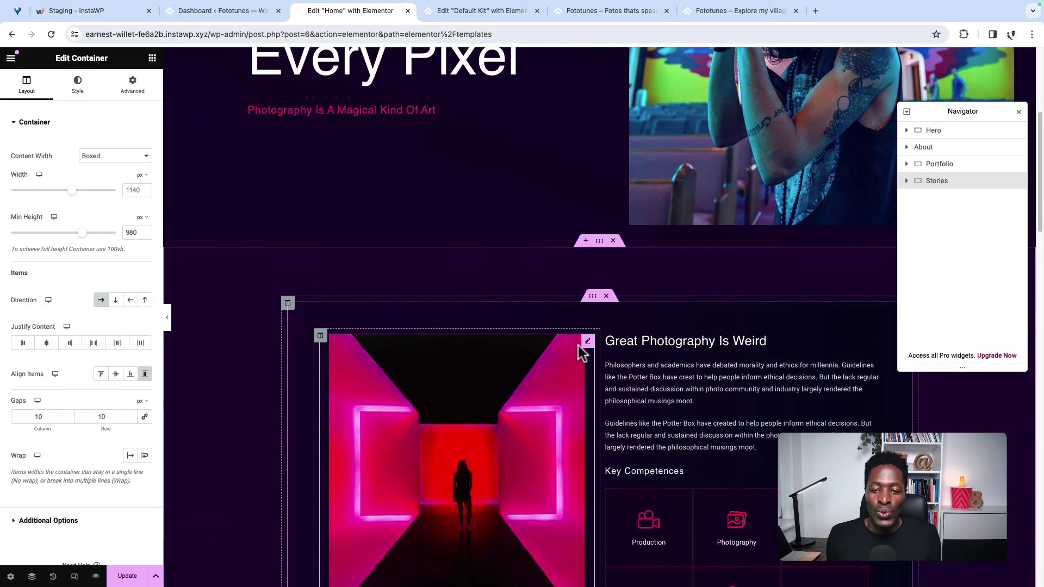
{"action": "scroll", "coordinate": [579, 344], "scroll_direction": "down", "scroll_amount": 10}
{"action": "scroll", "coordinate": [579, 345], "scroll_direction": "up", "scroll_amount": 20}
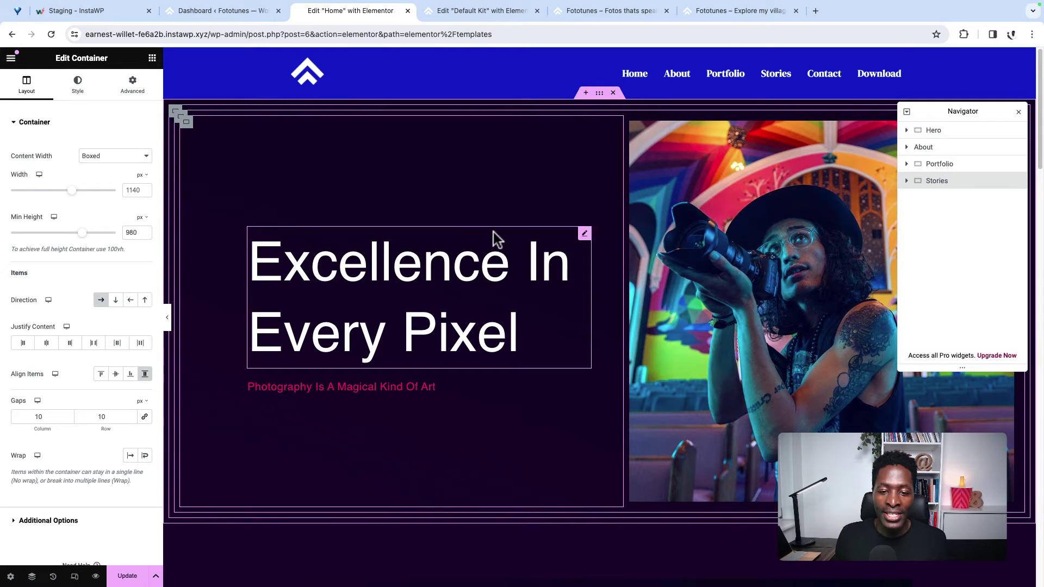
Step: Open the Excellence In Every Pixel heading's Style settings
{"action": "scroll", "coordinate": [573, 415], "scroll_direction": "down", "scroll_amount": 7}
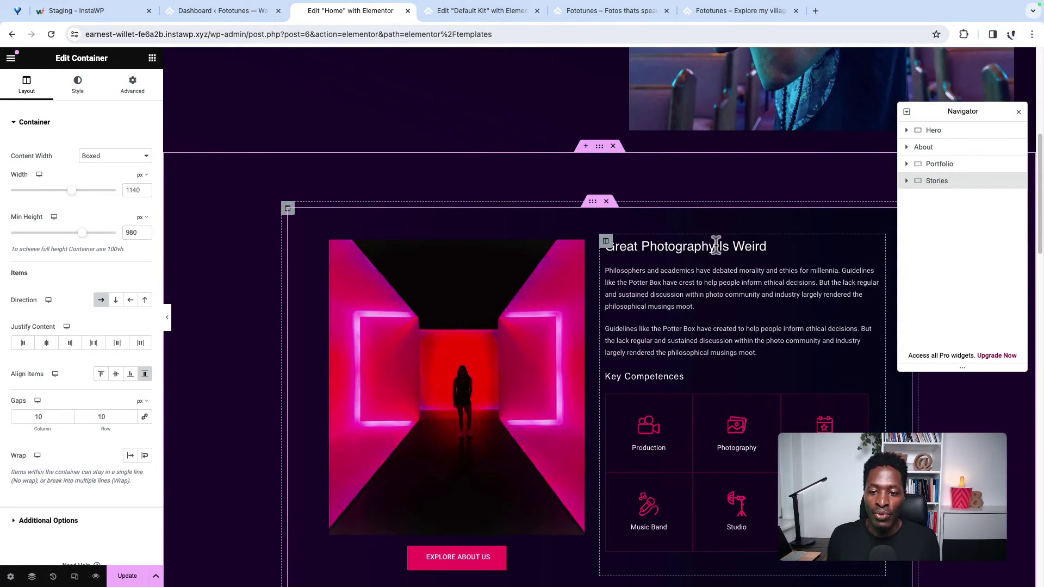
{"action": "scroll", "coordinate": [656, 562], "scroll_direction": "down", "scroll_amount": 10}
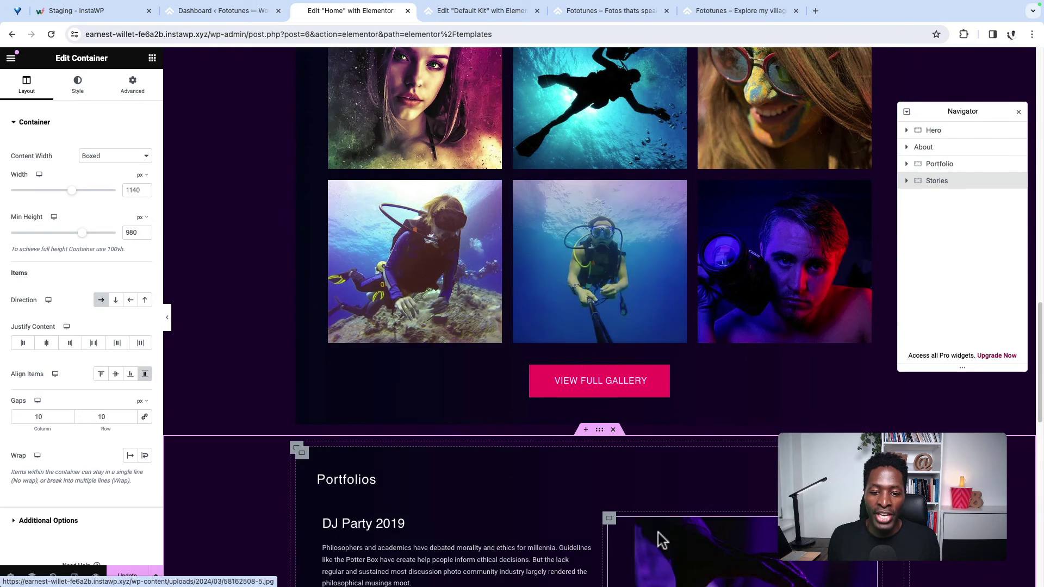
{"action": "scroll", "coordinate": [660, 541], "scroll_direction": "up", "scroll_amount": 20}
{"action": "left_click", "coordinate": [585, 233]}
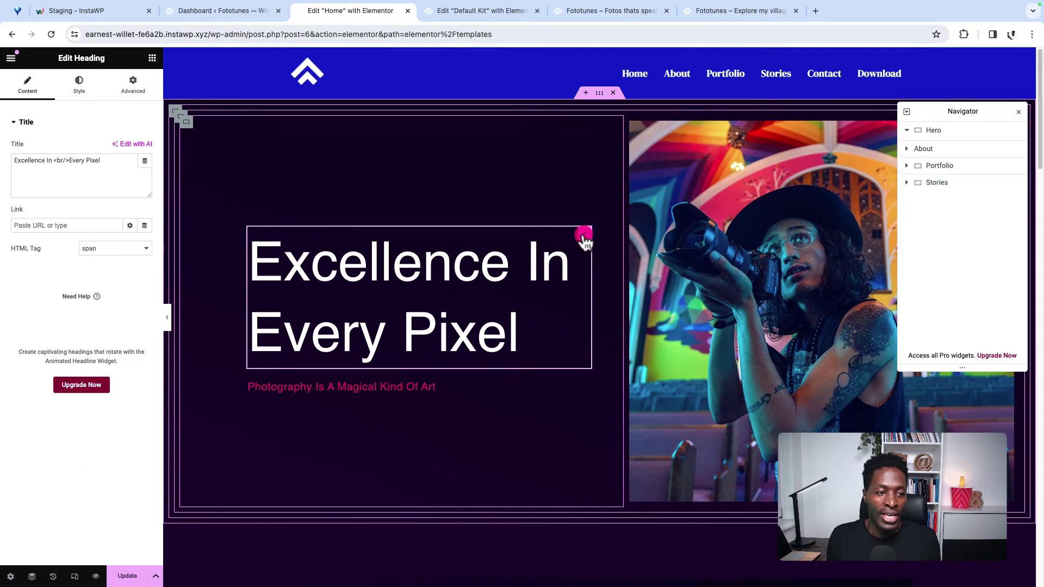
{"action": "left_click", "coordinate": [80, 89]}
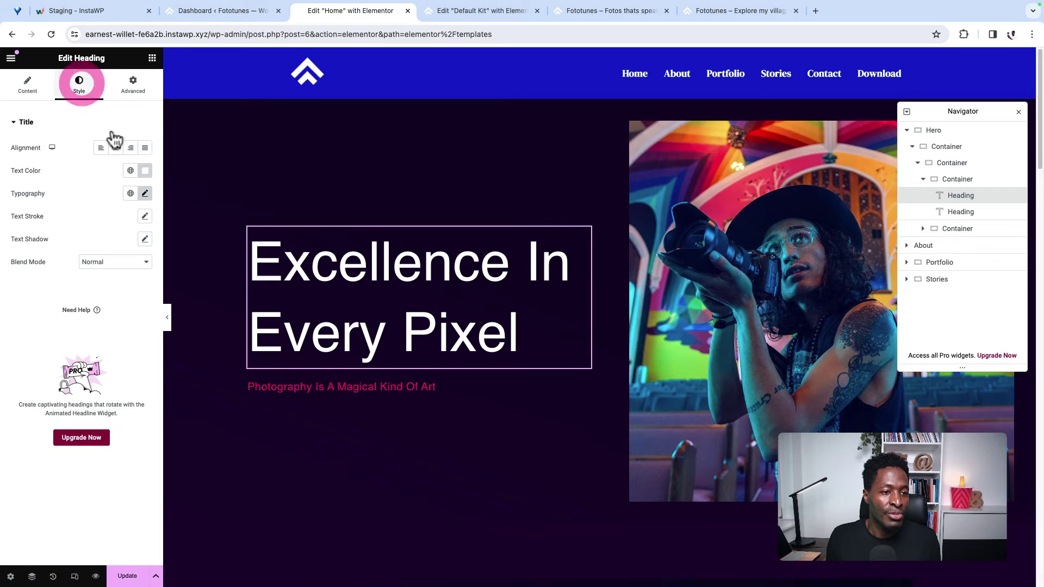
Step: Set the hero heading to DM Serif Display, size 75, 85 px line height, weight 600
{"action": "left_click", "coordinate": [146, 194]}
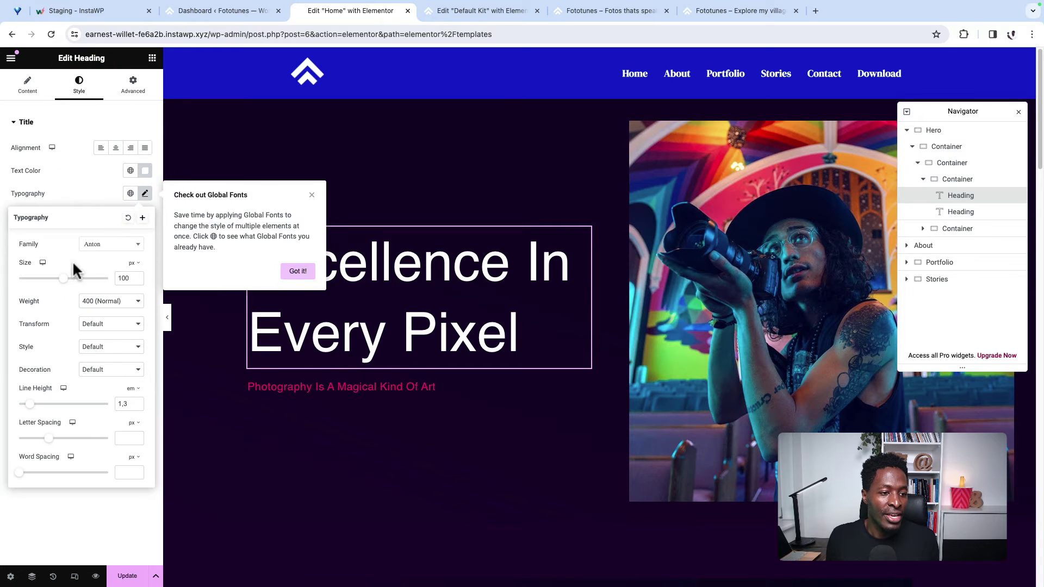
{"action": "left_click", "coordinate": [99, 246]}
{"action": "type", "text": "dm ser"}
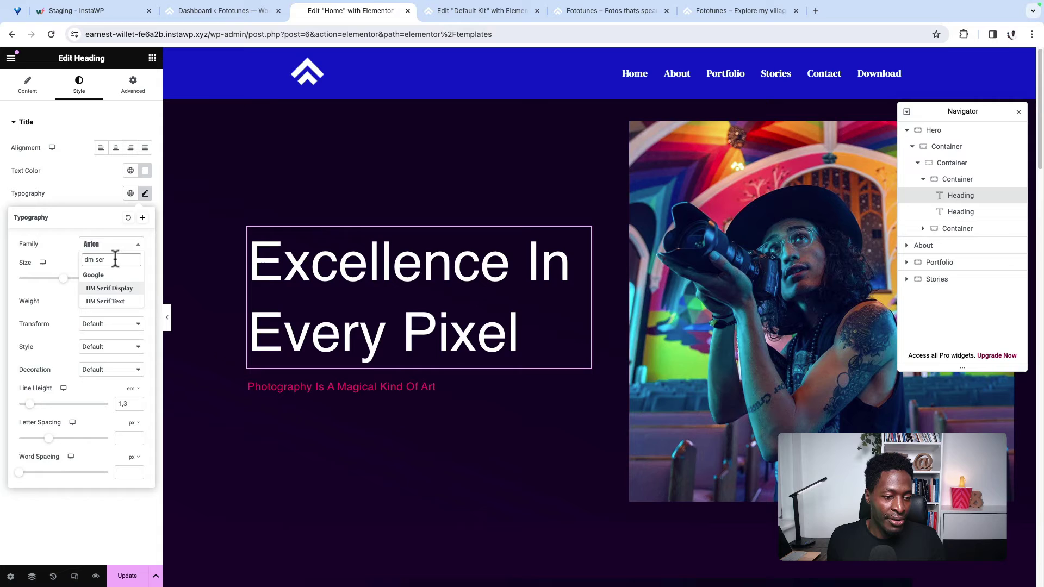
{"action": "key", "text": "Return"}
{"action": "double_click", "coordinate": [123, 278]}
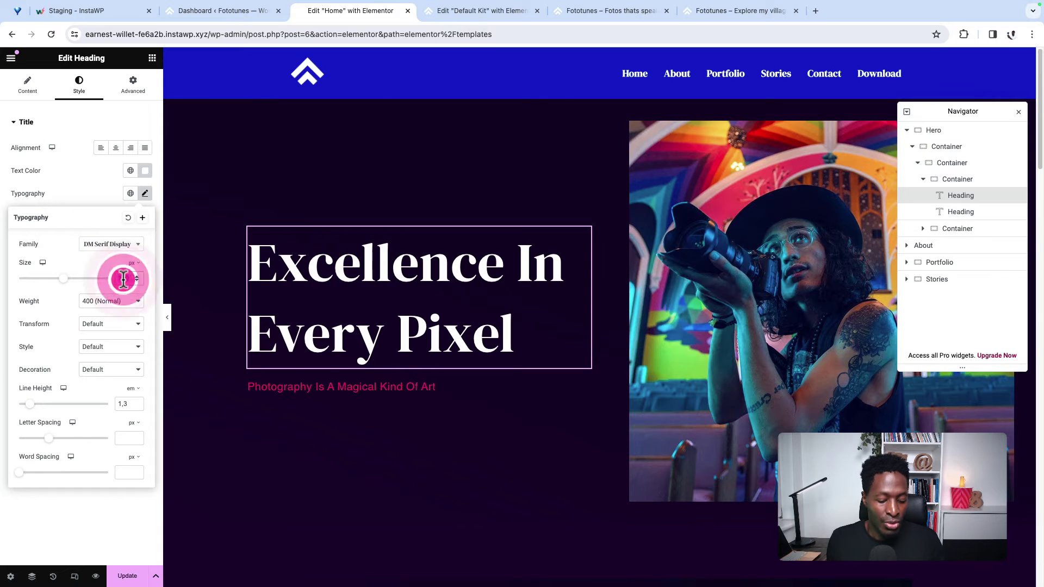
{"action": "type", "text": "75"}
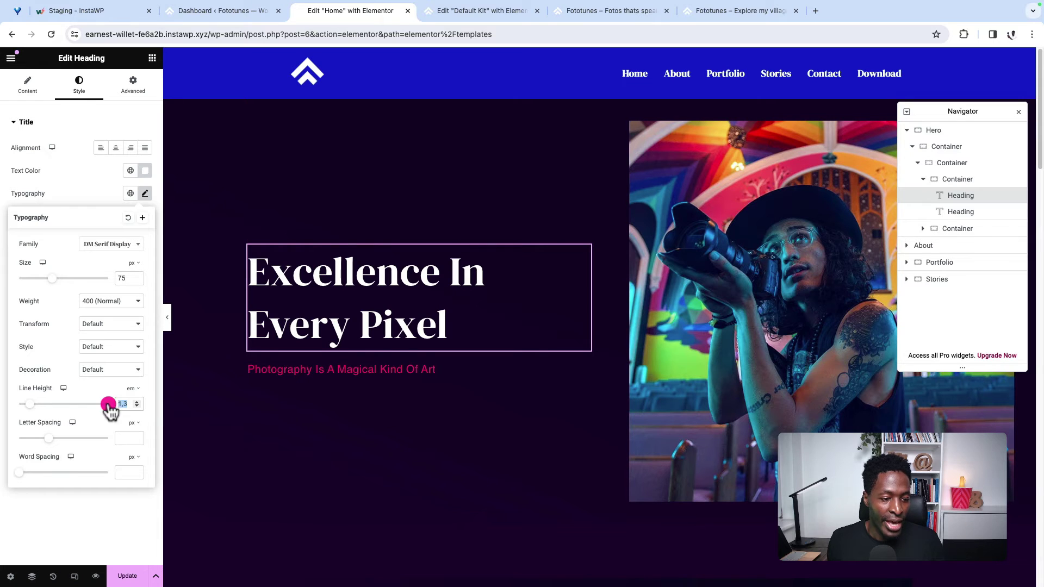
{"action": "type", "text": "85"}
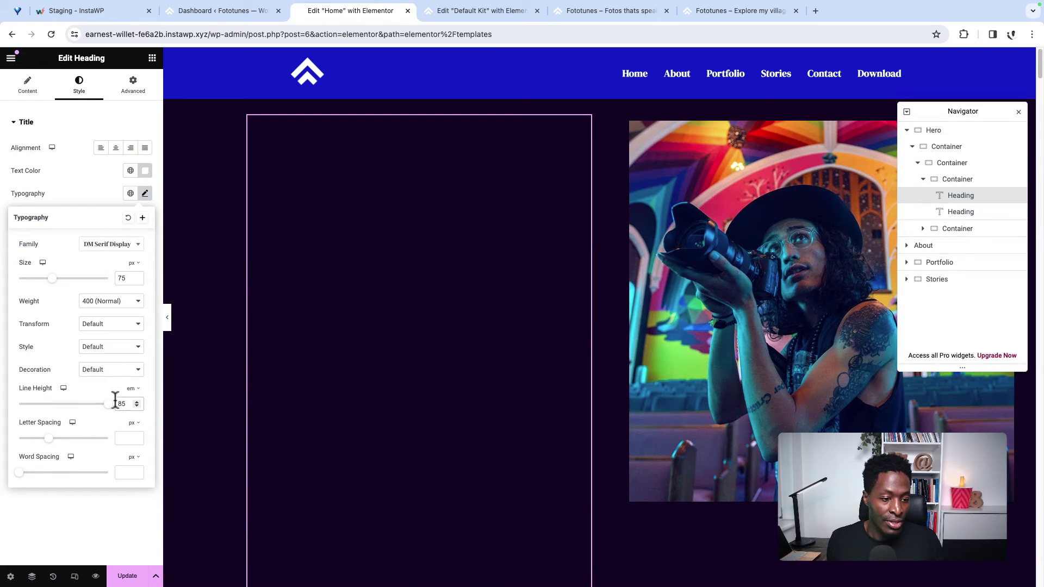
{"action": "left_click", "coordinate": [133, 388]}
{"action": "left_click", "coordinate": [133, 400]}
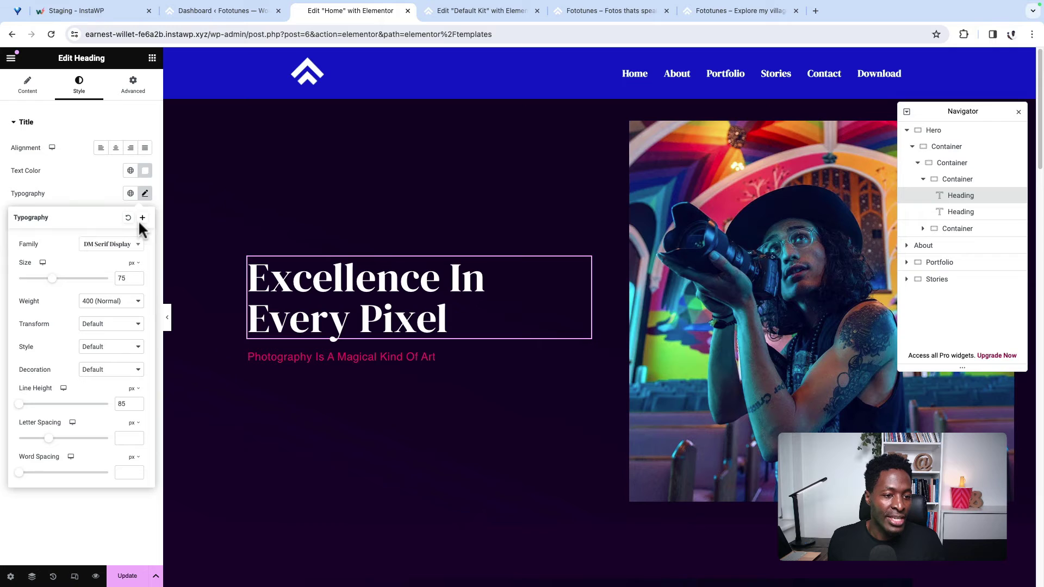
{"action": "left_click", "coordinate": [115, 313]}
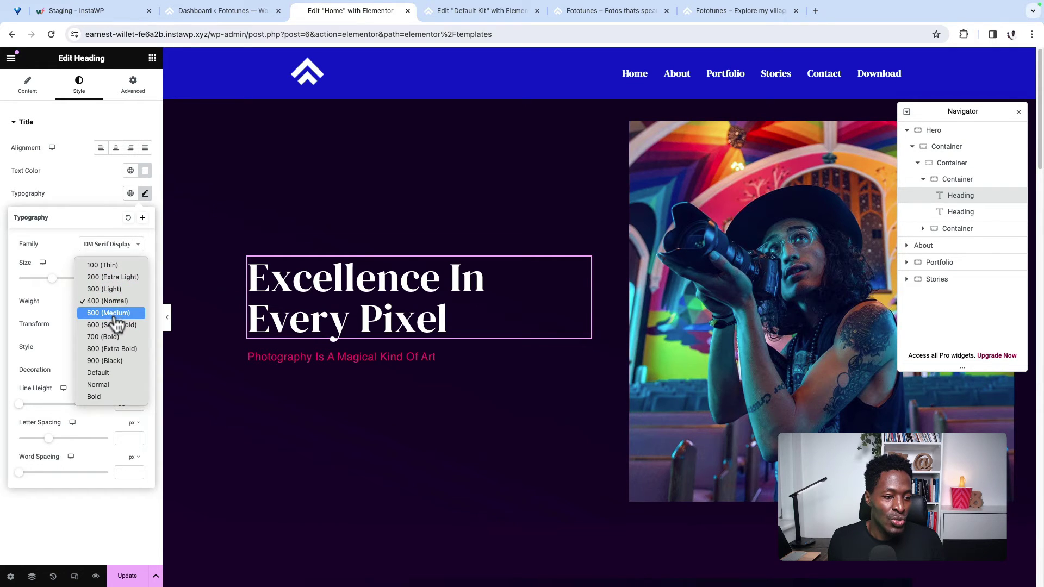
{"action": "left_click", "coordinate": [115, 326]}
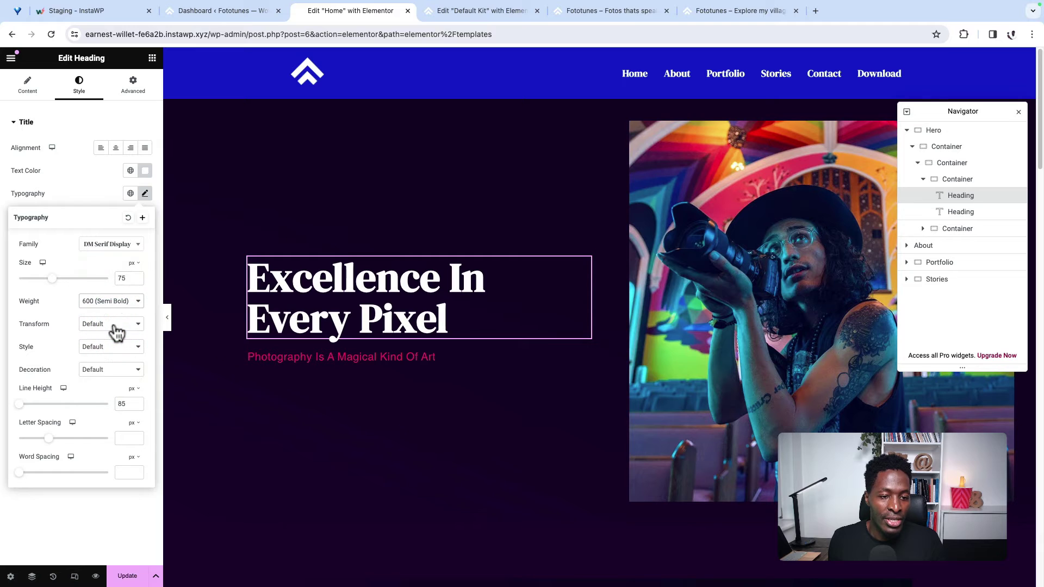
Step: Save these typography settings as a new global font named Headings
{"action": "left_click", "coordinate": [142, 218]}
{"action": "triple_click", "coordinate": [468, 322]}
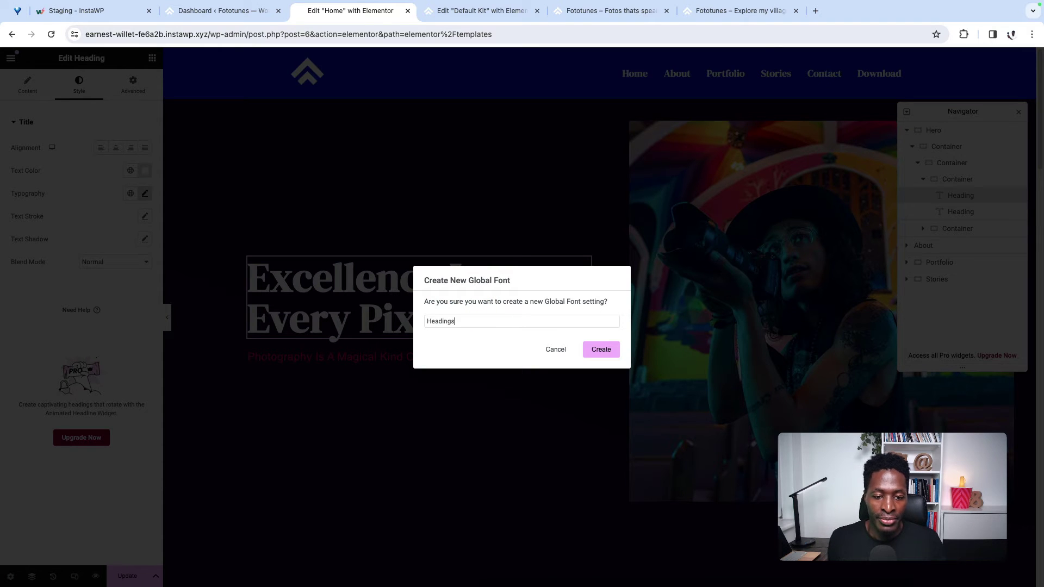
{"action": "left_click", "coordinate": [600, 350]}
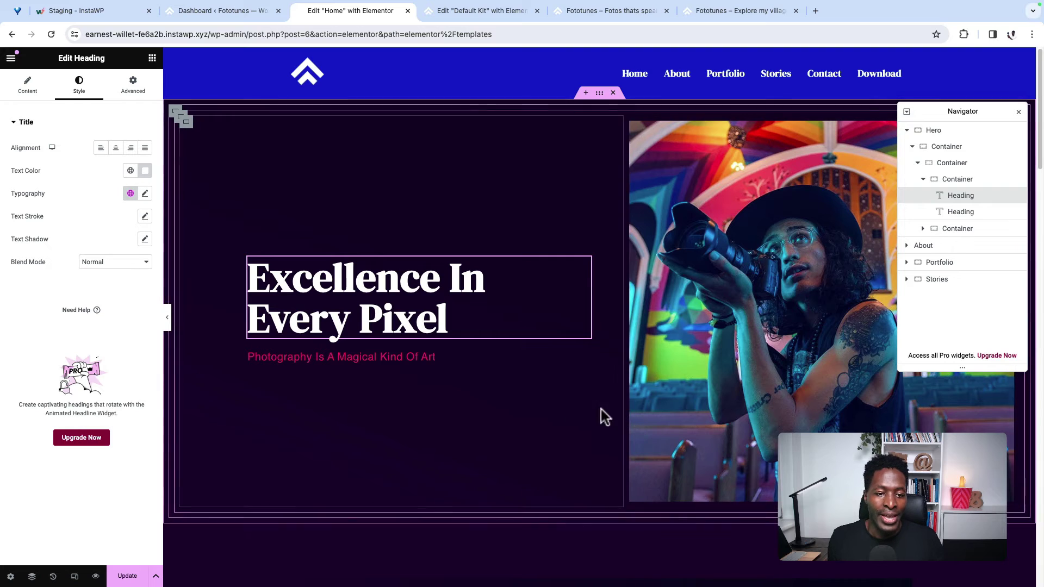
Step: Apply the Headings global font to the Great Photography Is Weird and Gallery headings
{"action": "scroll", "coordinate": [631, 419], "scroll_direction": "down", "scroll_amount": 5}
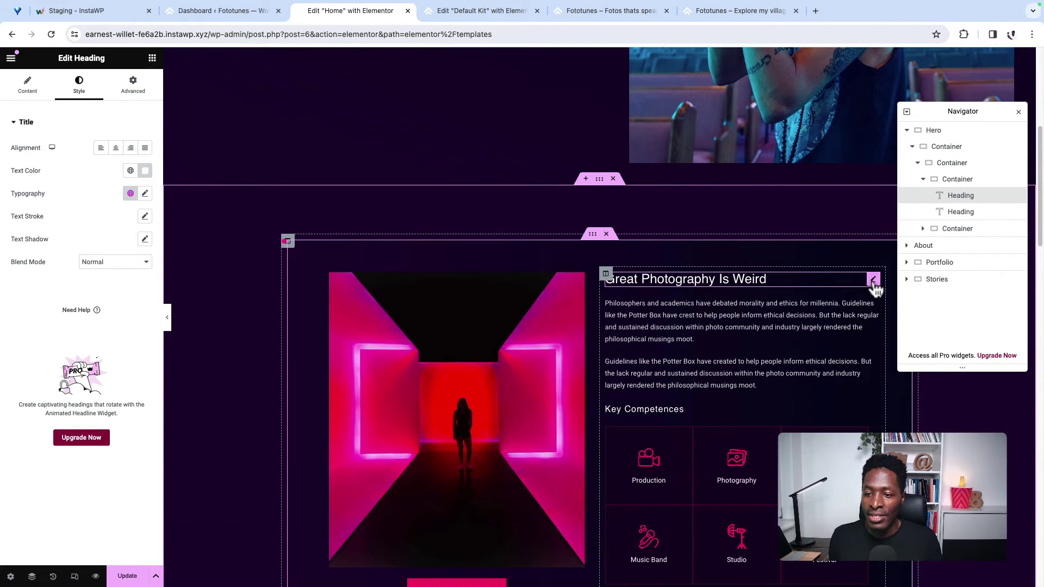
{"action": "left_click", "coordinate": [873, 280]}
{"action": "left_click", "coordinate": [82, 86]}
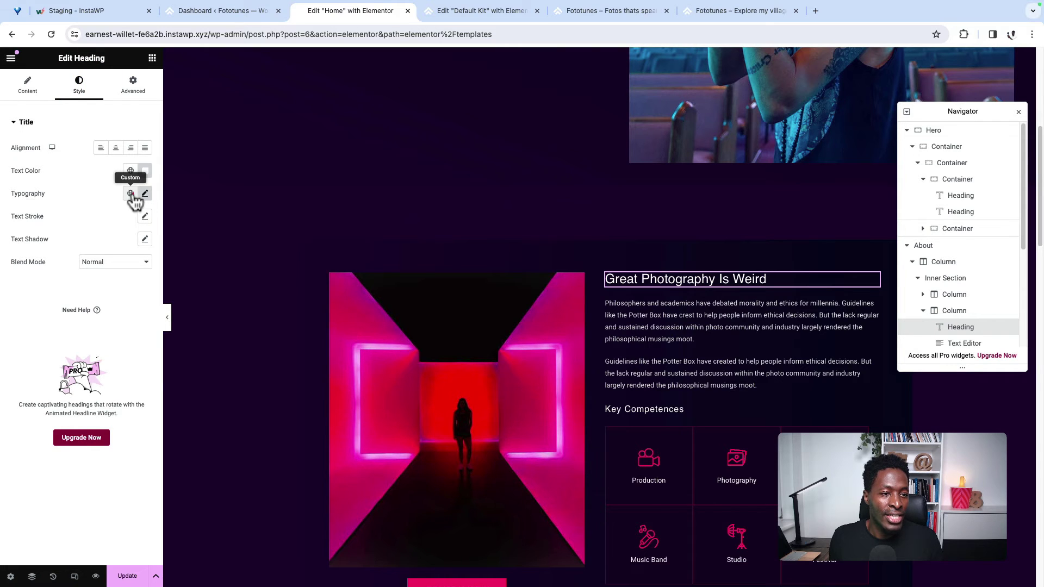
{"action": "left_click", "coordinate": [130, 194]}
{"action": "left_click", "coordinate": [93, 338]}
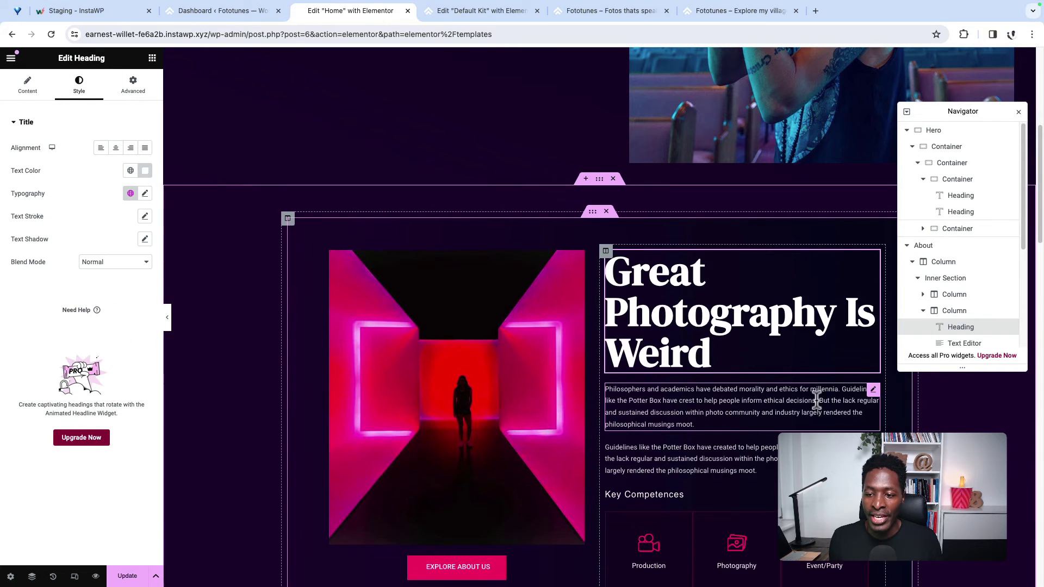
{"action": "scroll", "coordinate": [816, 402], "scroll_direction": "down", "scroll_amount": 9}
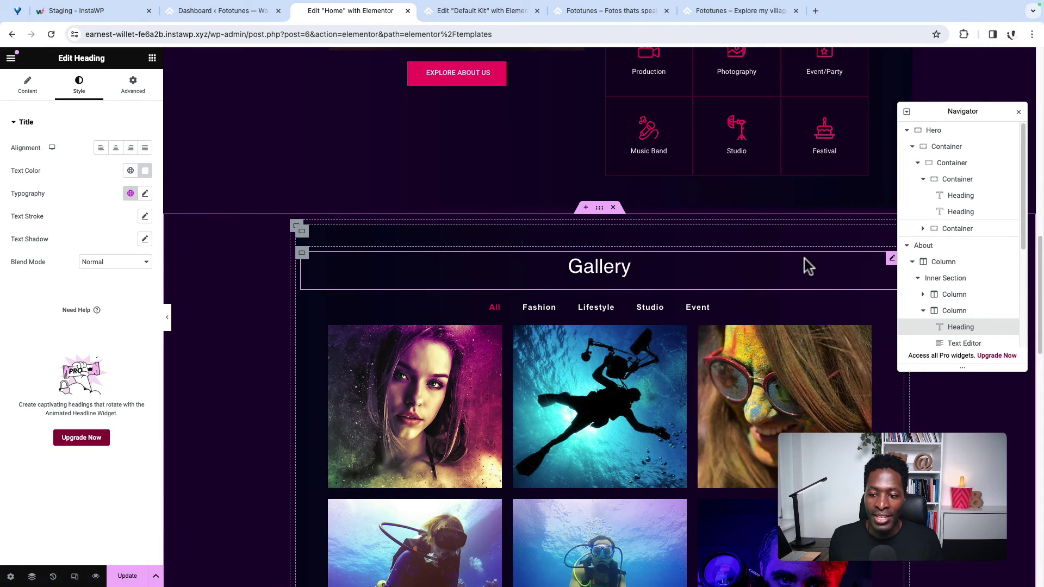
{"action": "left_click", "coordinate": [821, 266]}
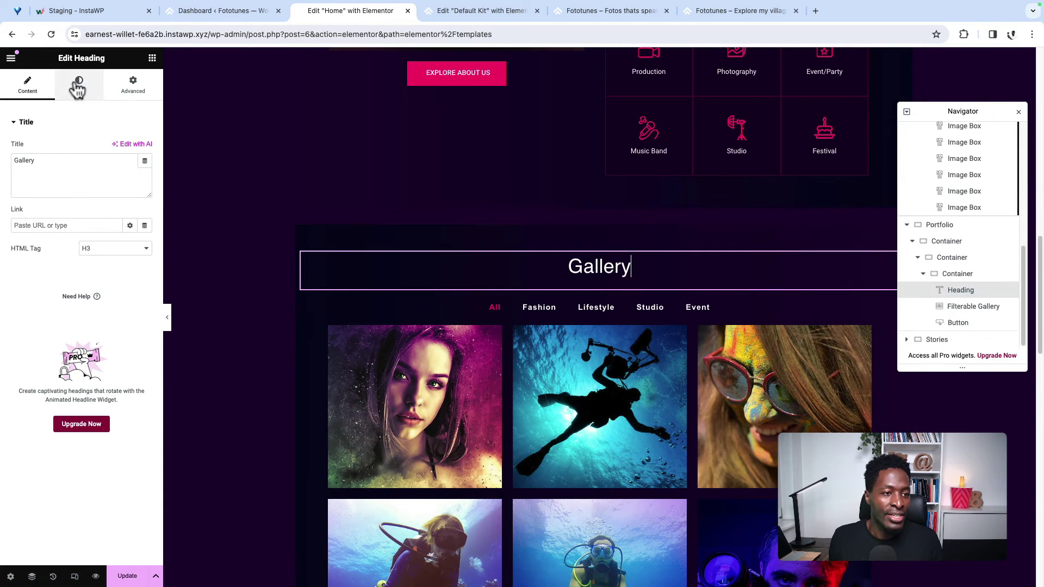
{"action": "left_click", "coordinate": [78, 85]}
{"action": "left_click", "coordinate": [130, 193]}
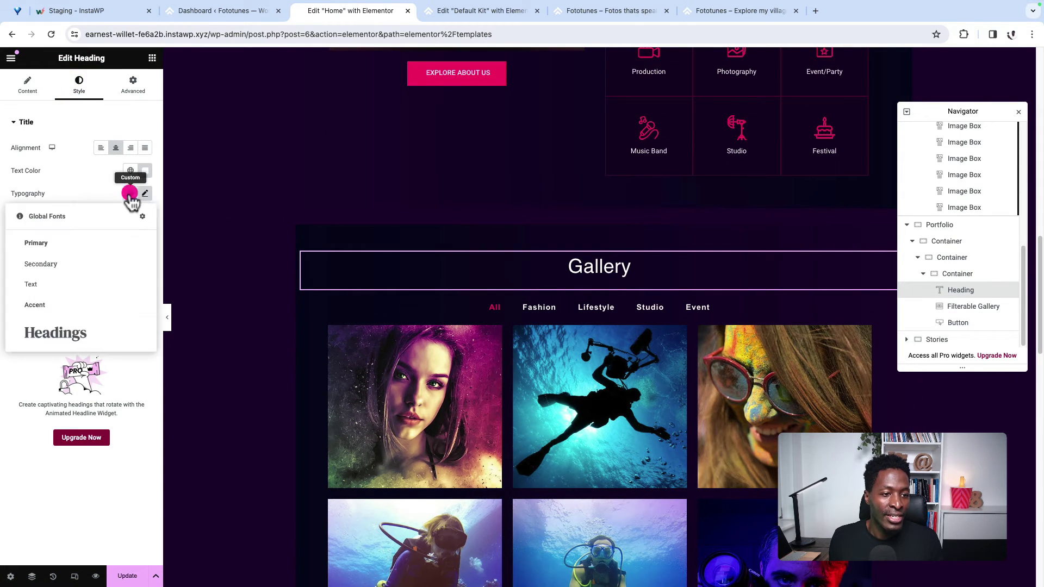
{"action": "left_click", "coordinate": [65, 334]}
Step: Apply the Headings global font to the Portfolios heading
{"action": "scroll", "coordinate": [598, 353], "scroll_direction": "down", "scroll_amount": 10}
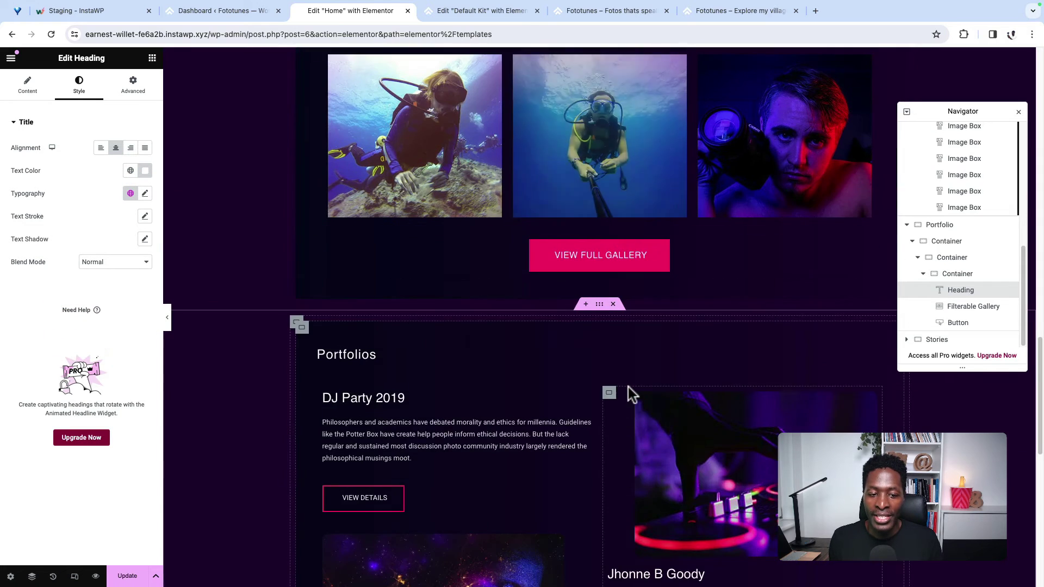
{"action": "left_click", "coordinate": [354, 277]}
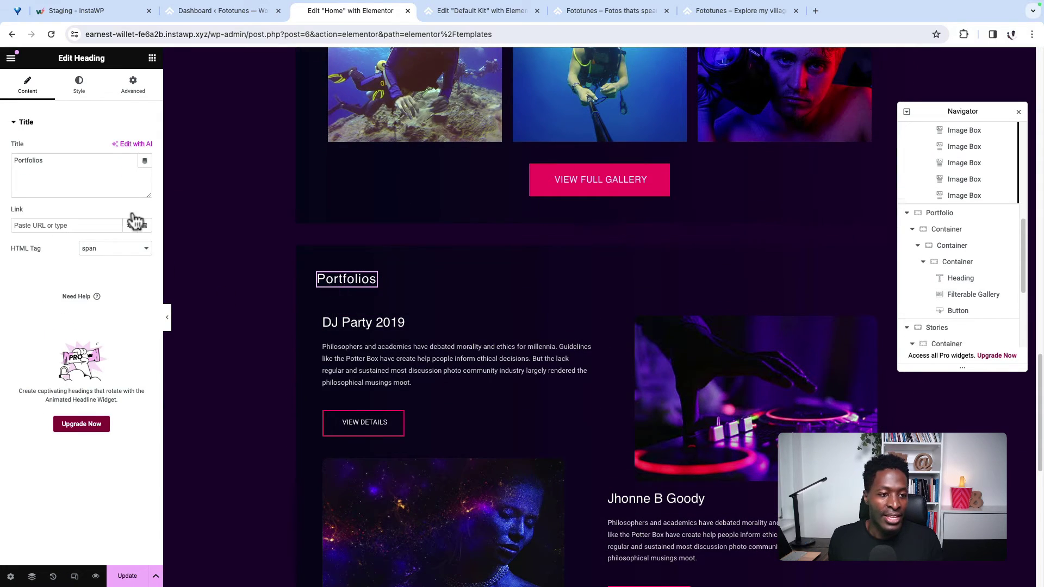
{"action": "left_click", "coordinate": [79, 86]}
{"action": "left_click", "coordinate": [131, 193]}
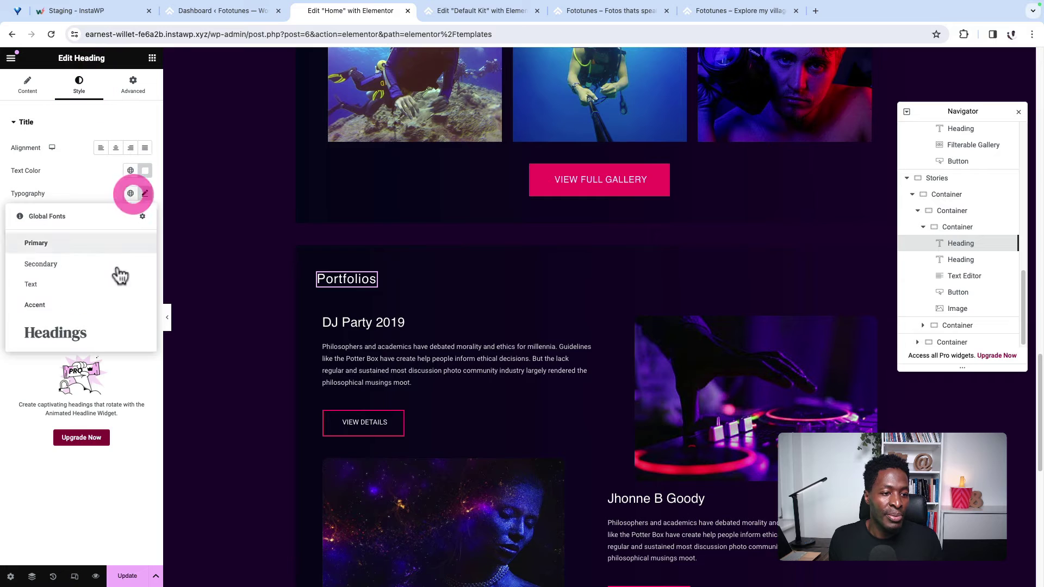
{"action": "left_click", "coordinate": [87, 331]}
{"action": "scroll", "coordinate": [660, 396], "scroll_direction": "down", "scroll_amount": 10}
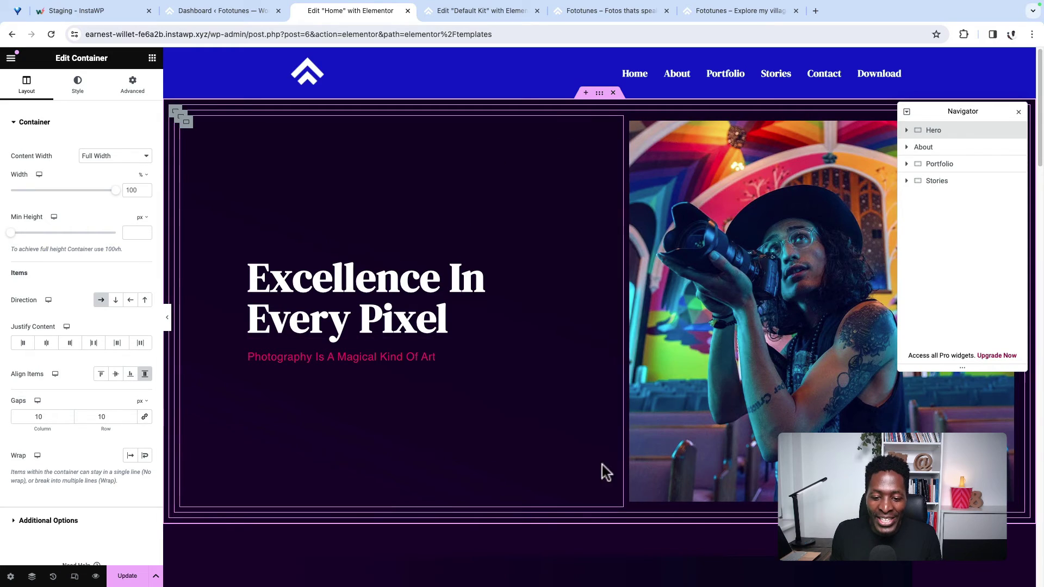
Step: Open the About section's Advanced settings, then view the Main menu under Appearance > Menus
{"action": "scroll", "coordinate": [560, 487], "scroll_direction": "down", "scroll_amount": 15}
{"action": "scroll", "coordinate": [557, 426], "scroll_direction": "down", "scroll_amount": 5}
{"action": "scroll", "coordinate": [557, 426], "scroll_direction": "up", "scroll_amount": 20}
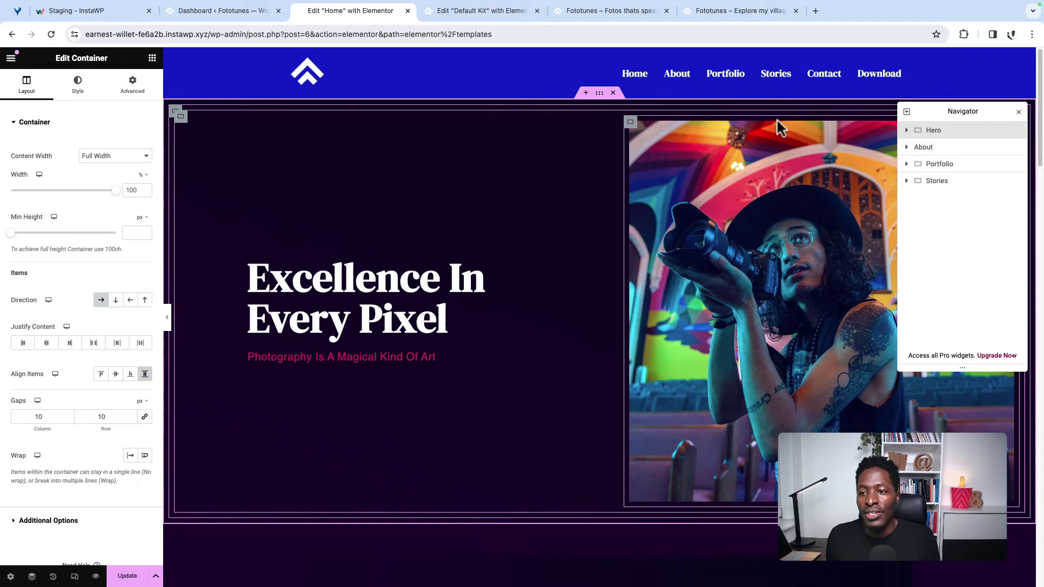
{"action": "left_click", "coordinate": [952, 154]}
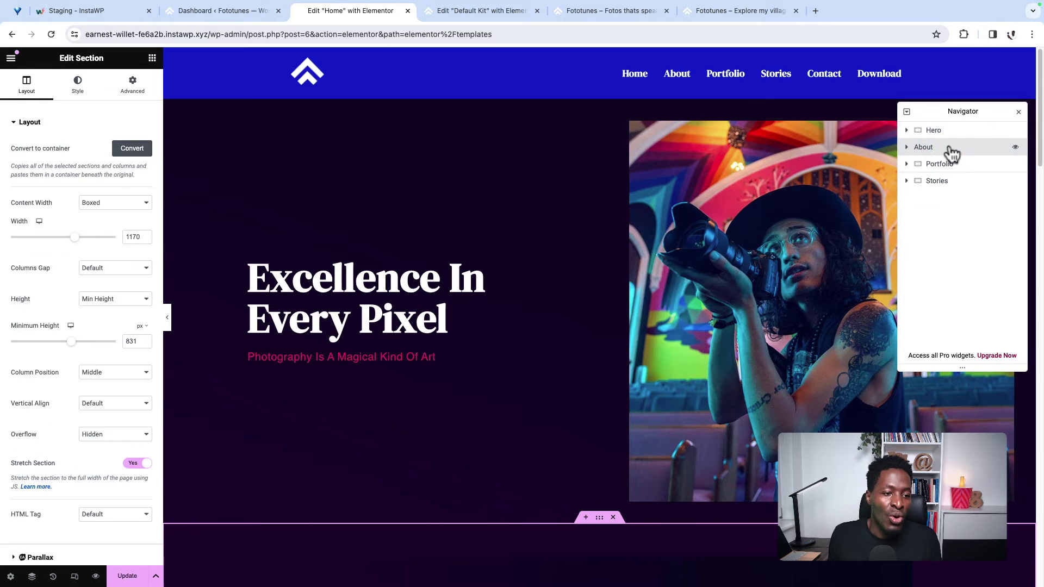
{"action": "left_click", "coordinate": [136, 89]}
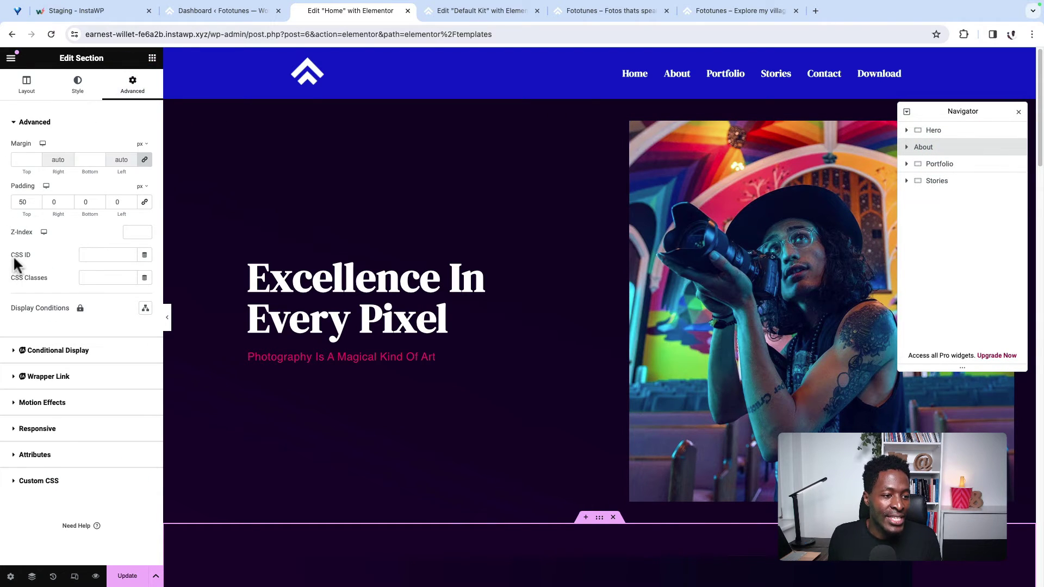
{"action": "left_click", "coordinate": [88, 255]}
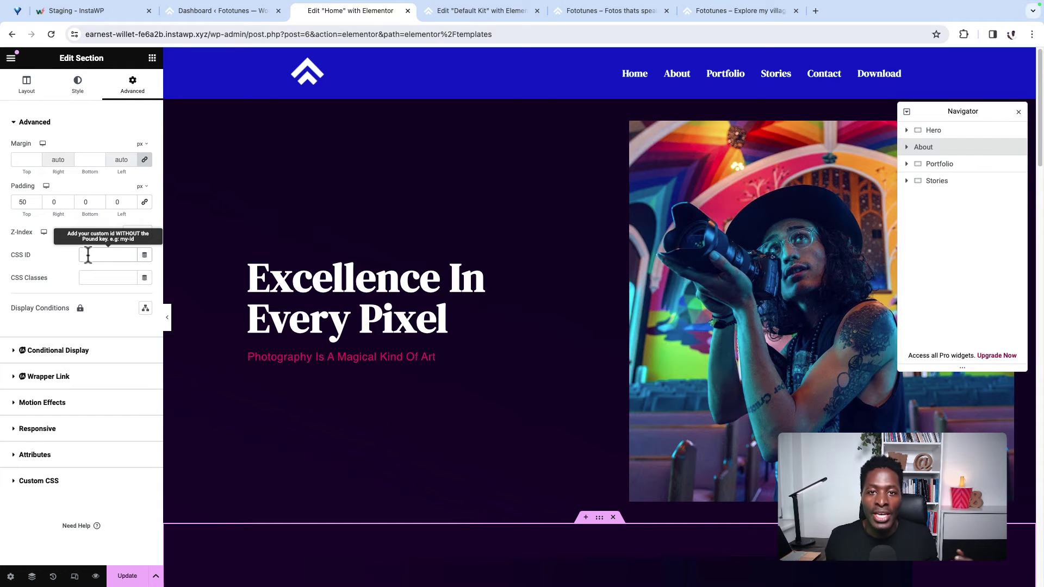
{"action": "left_click", "coordinate": [230, 17]}
{"action": "mouse_move", "coordinate": [22, 305]}
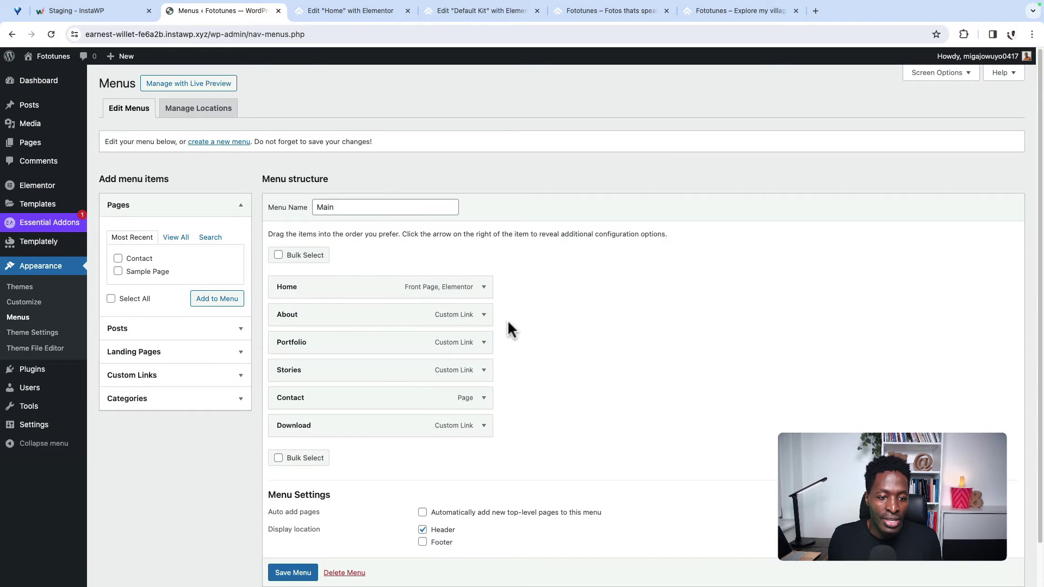
Step: Copy the About menu item's anchor and set the About section's CSS ID to about
{"action": "scroll", "coordinate": [414, 287], "scroll_direction": "down", "scroll_amount": 1}
{"action": "left_click", "coordinate": [484, 269]}
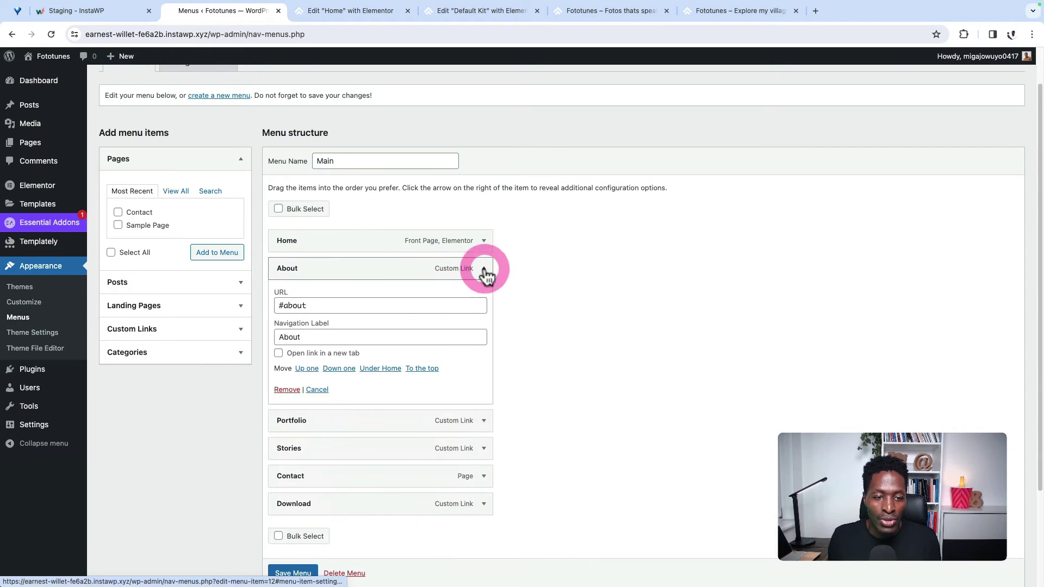
{"action": "double_click", "coordinate": [318, 306]}
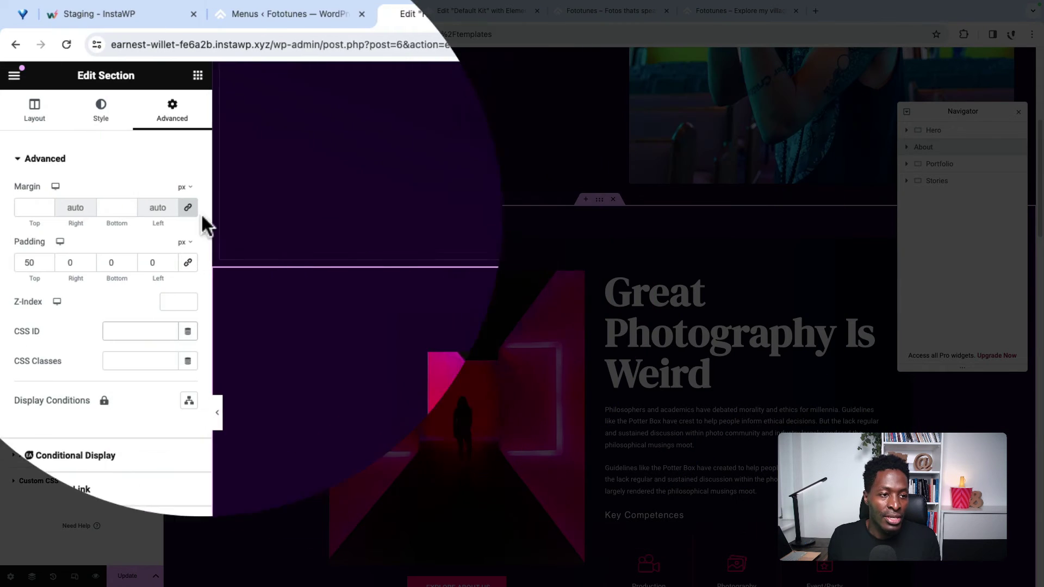
{"action": "left_click", "coordinate": [145, 332]}
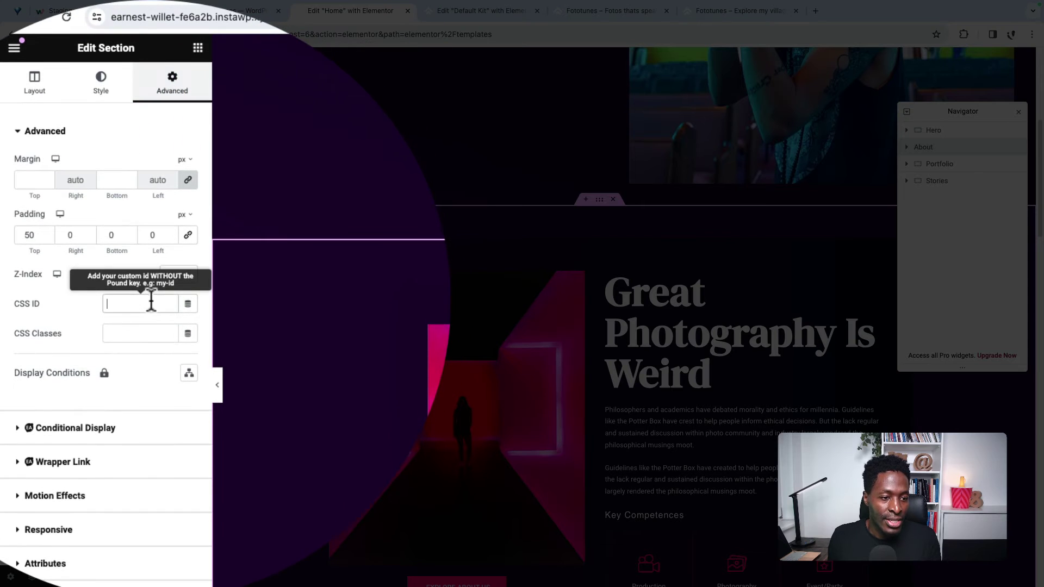
{"action": "type", "text": "about"}
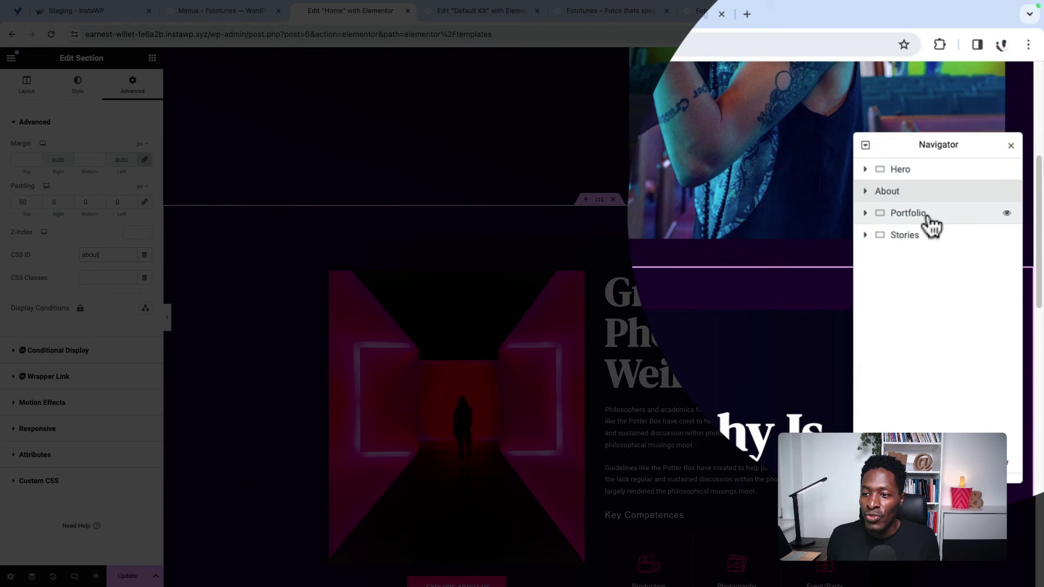
Step: Copy the Portfolio menu item's #portfolio link and set the Portfolio container's CSS ID to portfolio
{"action": "left_click", "coordinate": [951, 164]}
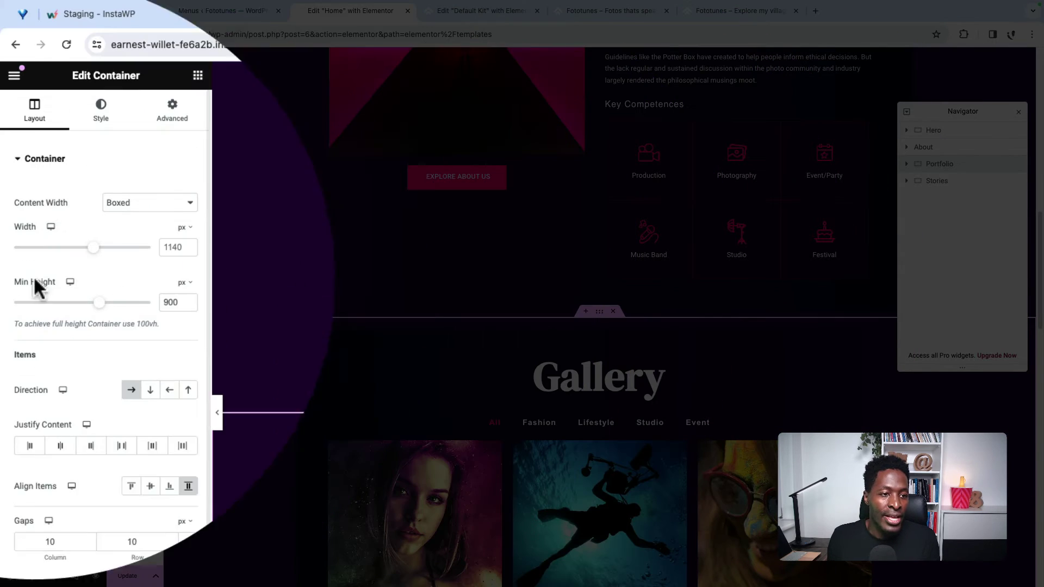
{"action": "left_click", "coordinate": [132, 87]}
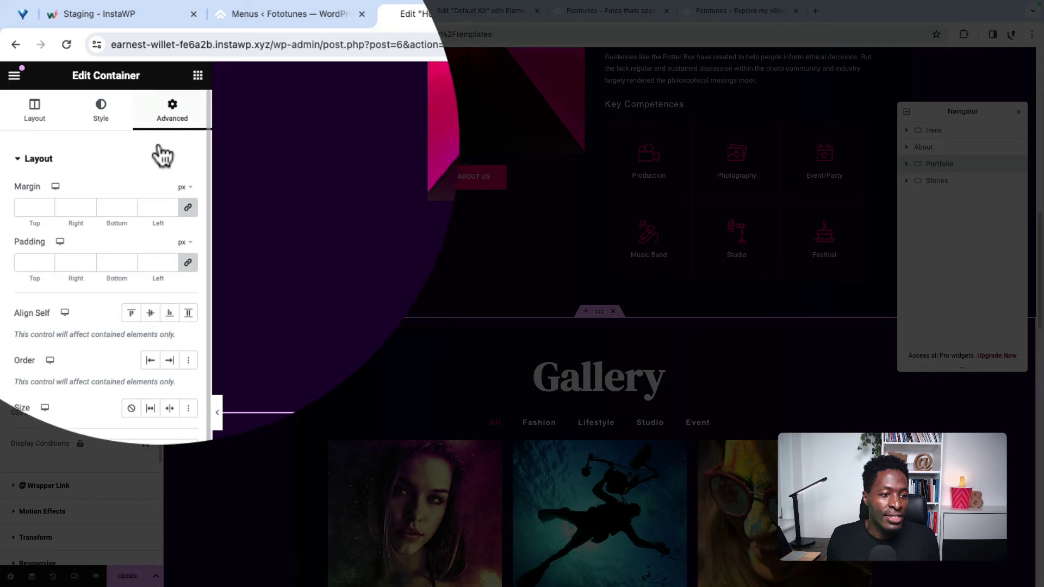
{"action": "scroll", "coordinate": [109, 293], "scroll_direction": "down", "scroll_amount": 5}
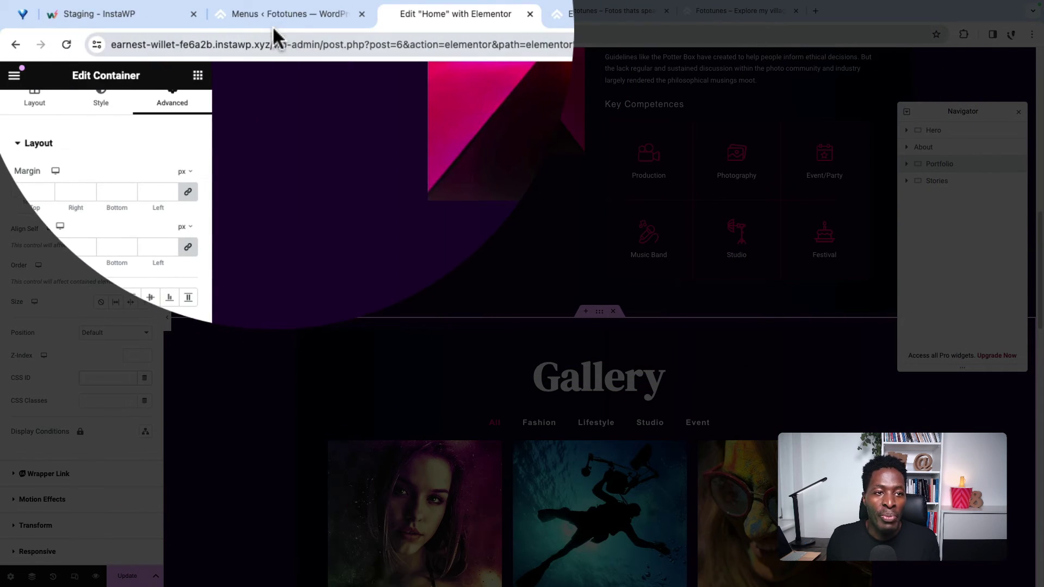
{"action": "left_click", "coordinate": [275, 20]}
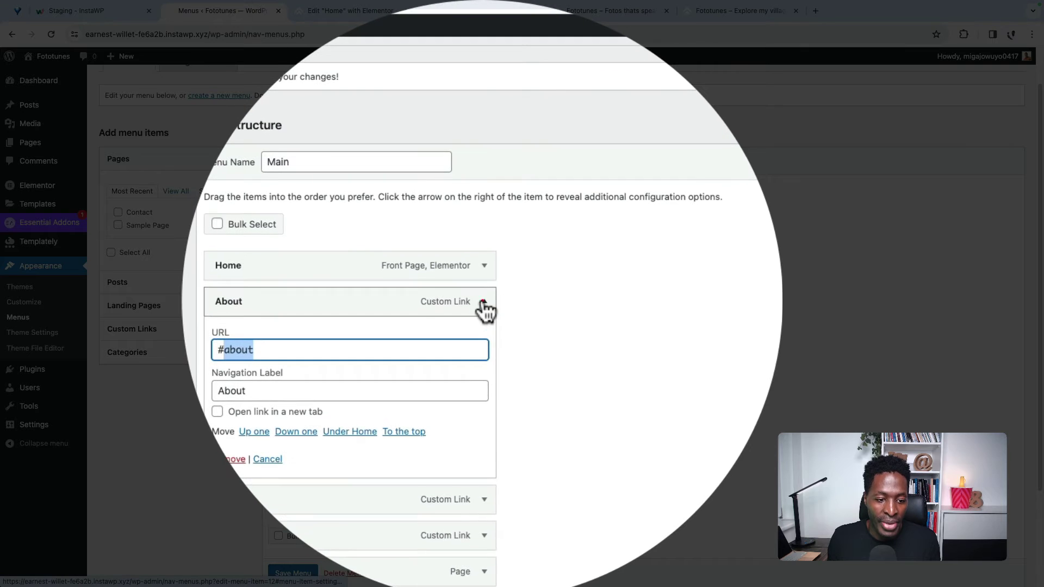
{"action": "left_click", "coordinate": [483, 299]}
{"action": "left_click", "coordinate": [483, 293]}
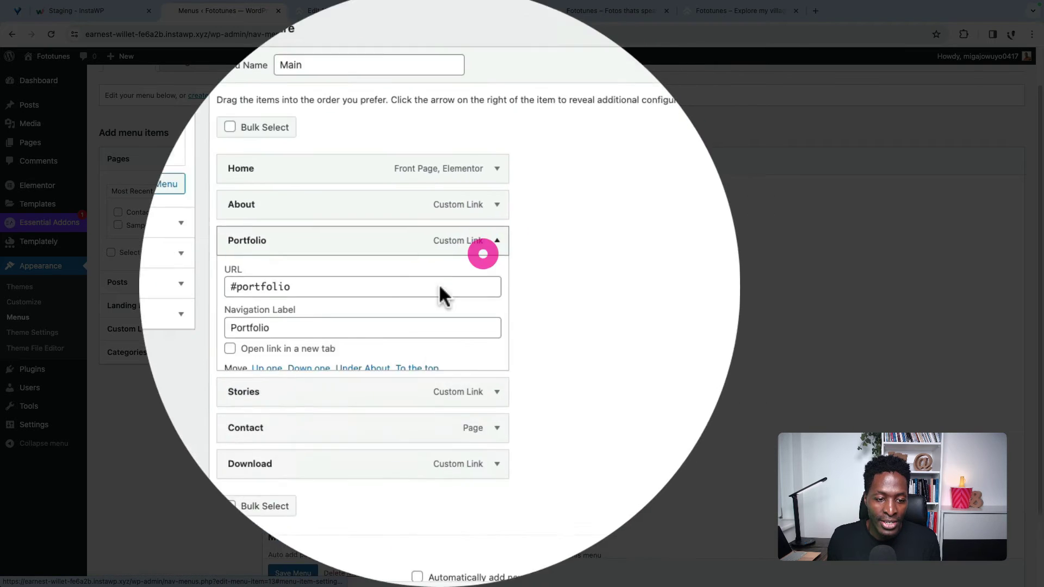
{"action": "triple_click", "coordinate": [381, 286]}
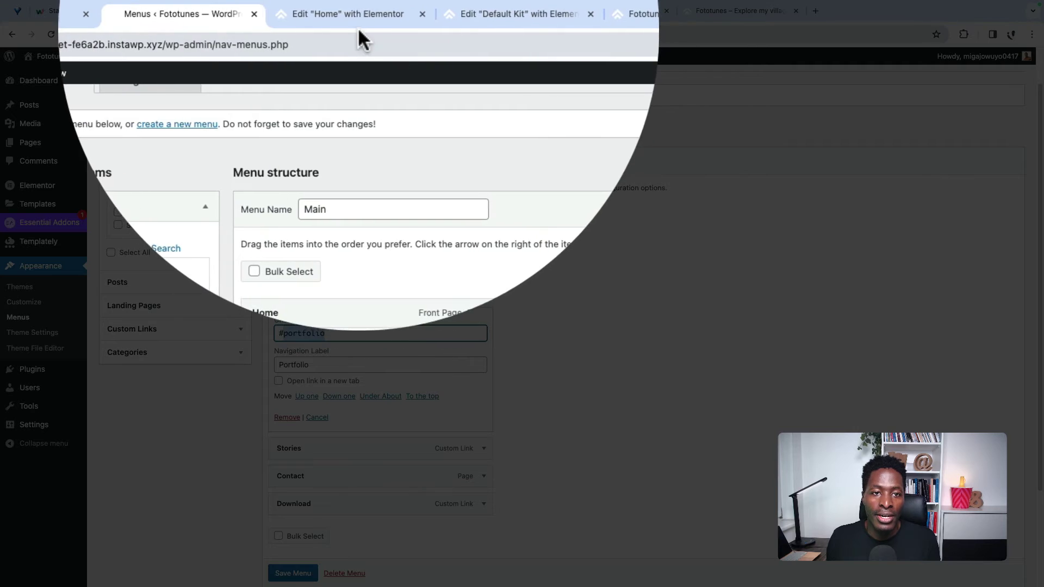
{"action": "left_click", "coordinate": [356, 13]}
{"action": "left_click", "coordinate": [129, 320]}
{"action": "left_click", "coordinate": [126, 313]}
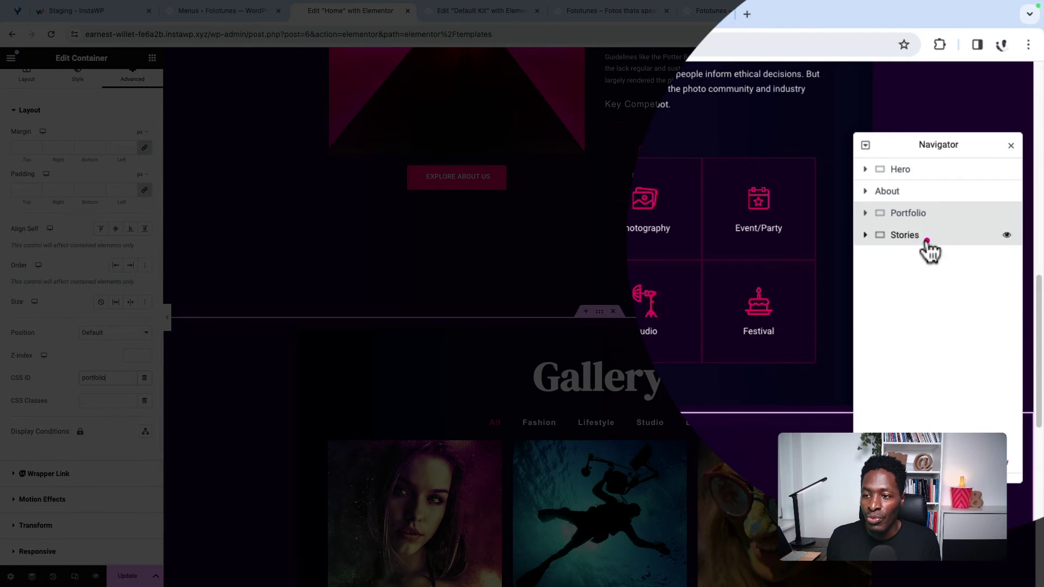
Step: Change the Stories container's heading text from Portfolios to Stories
{"action": "left_click", "coordinate": [929, 249]}
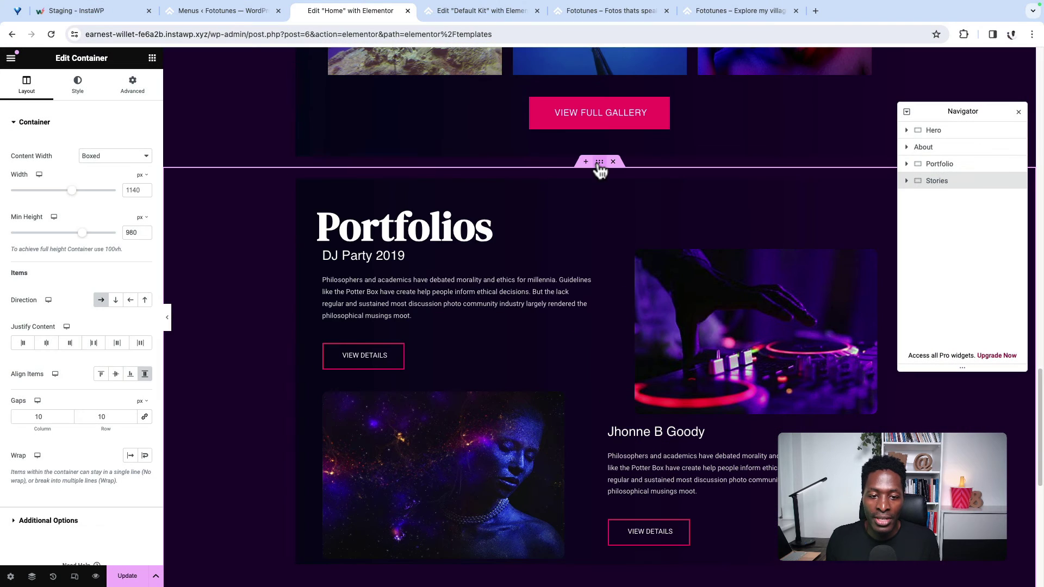
{"action": "left_click", "coordinate": [489, 222]}
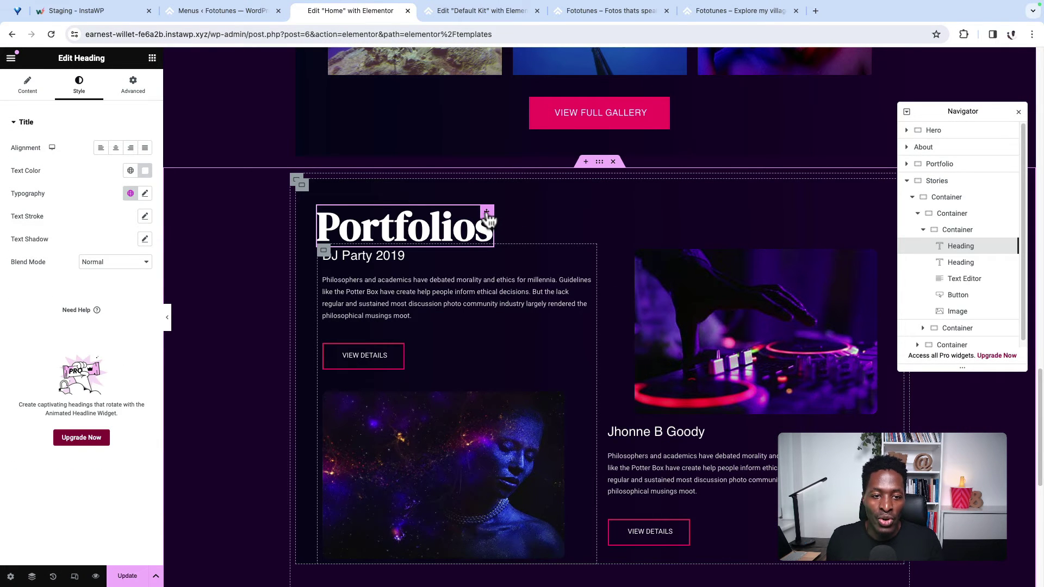
{"action": "left_click", "coordinate": [25, 85]}
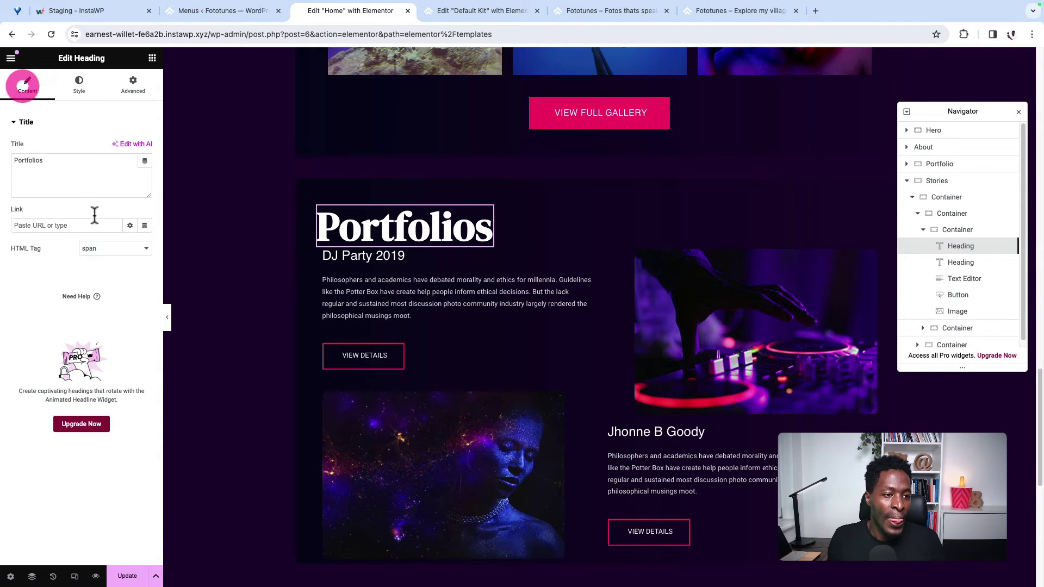
{"action": "triple_click", "coordinate": [42, 159]}
{"action": "type", "text": "Stories"}
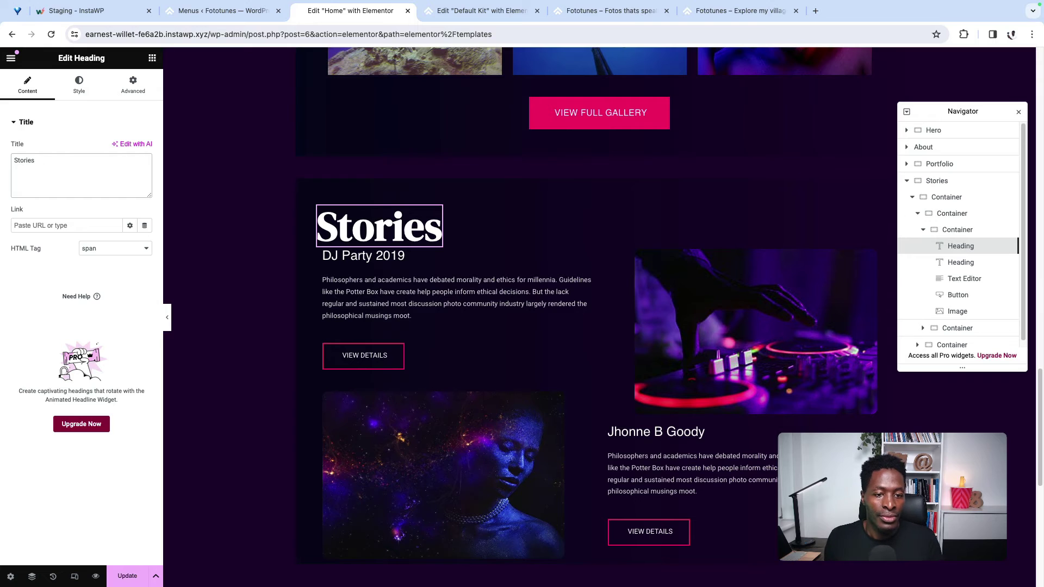
{"action": "left_click", "coordinate": [78, 85]}
{"action": "left_click", "coordinate": [133, 87]}
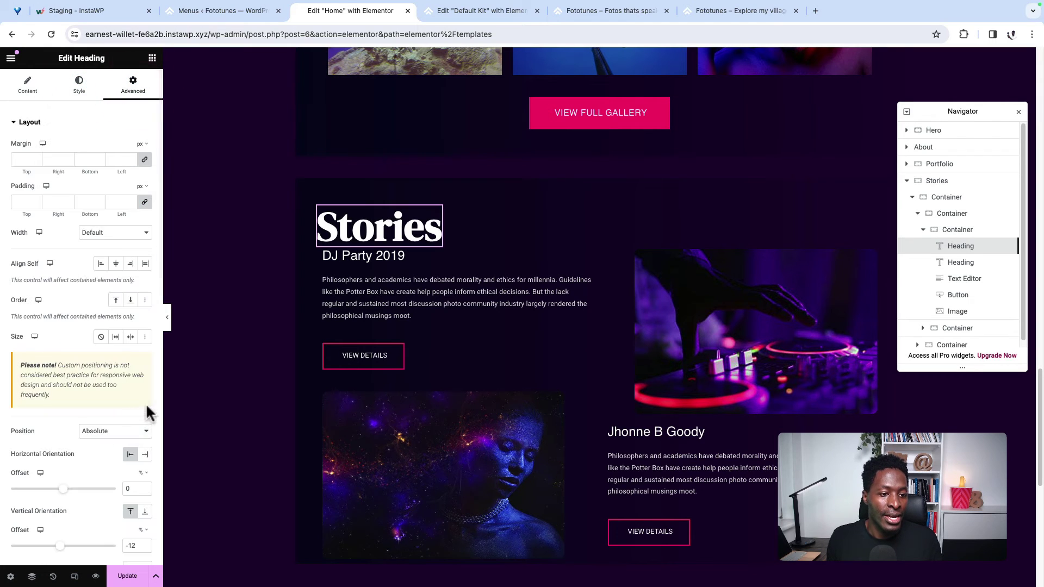
{"action": "scroll", "coordinate": [94, 408], "scroll_direction": "down", "scroll_amount": 3}
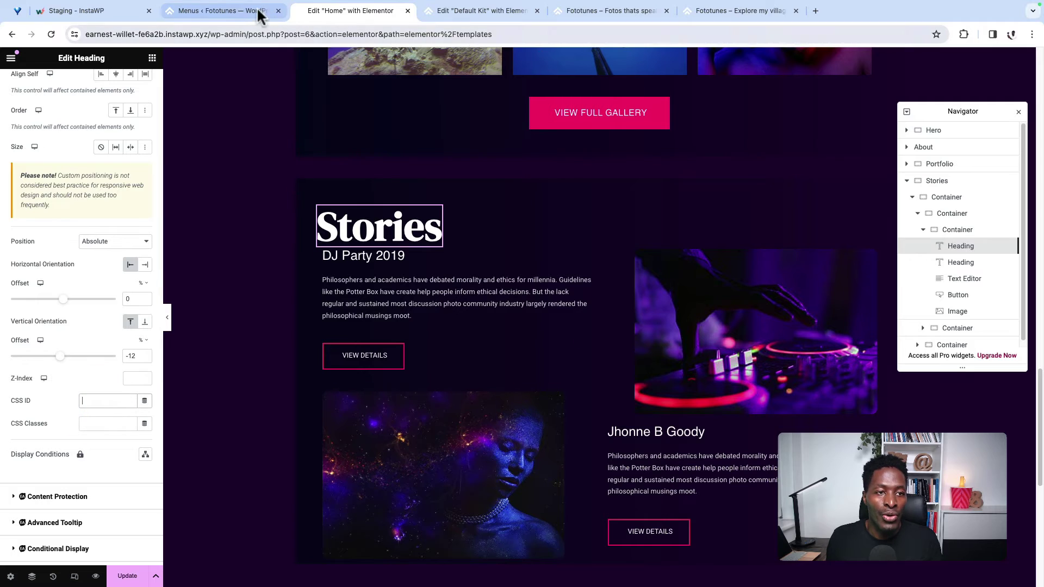
{"action": "left_click", "coordinate": [230, 10]}
Step: Match the Stories heading's CSS ID to the #stories menu link, then view the live Fototunes home page
{"action": "left_click", "coordinate": [484, 297]}
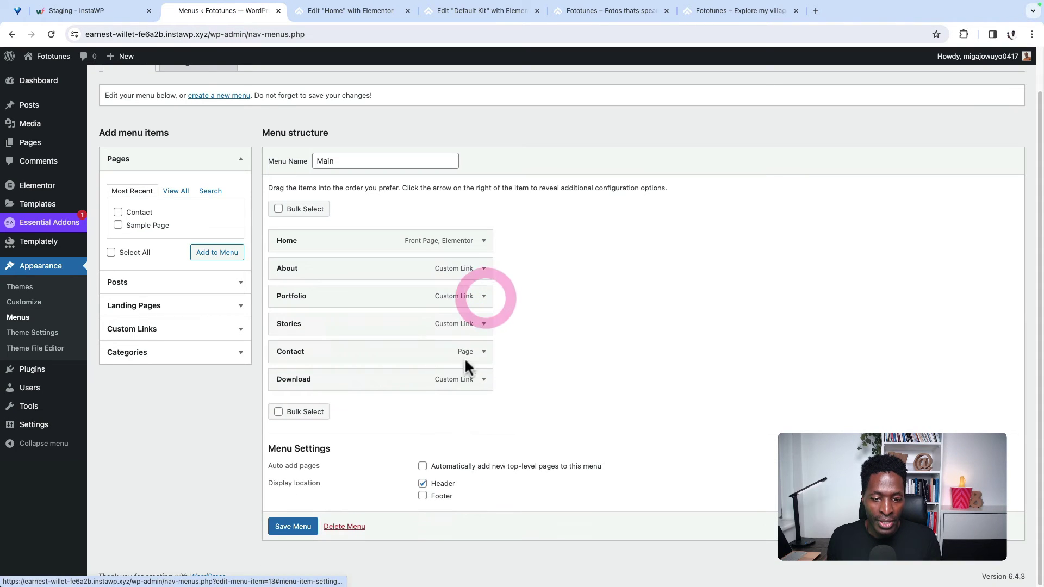
{"action": "left_click", "coordinate": [483, 325]}
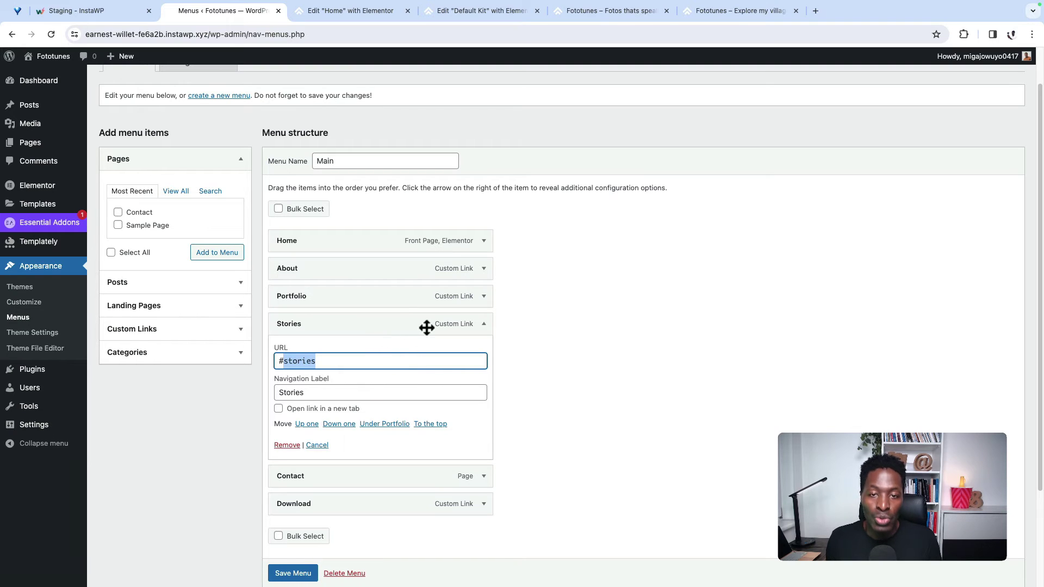
{"action": "left_click", "coordinate": [369, 12]}
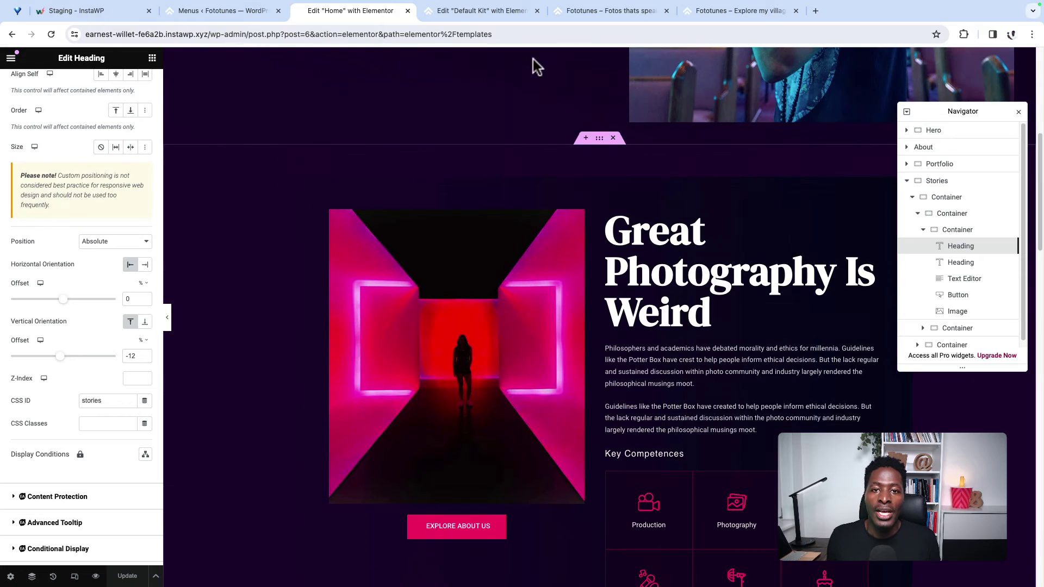
{"action": "left_click", "coordinate": [589, 13]}
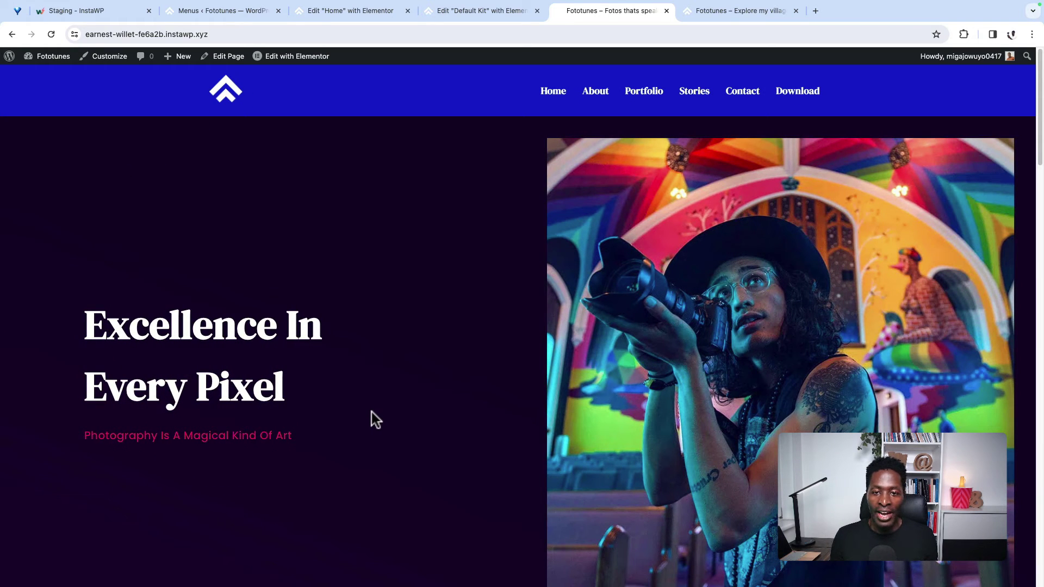
{"action": "scroll", "coordinate": [371, 412], "scroll_direction": "down", "scroll_amount": 8}
{"action": "scroll", "coordinate": [372, 413], "scroll_direction": "down", "scroll_amount": 10}
{"action": "scroll", "coordinate": [375, 419], "scroll_direction": "down", "scroll_amount": 12}
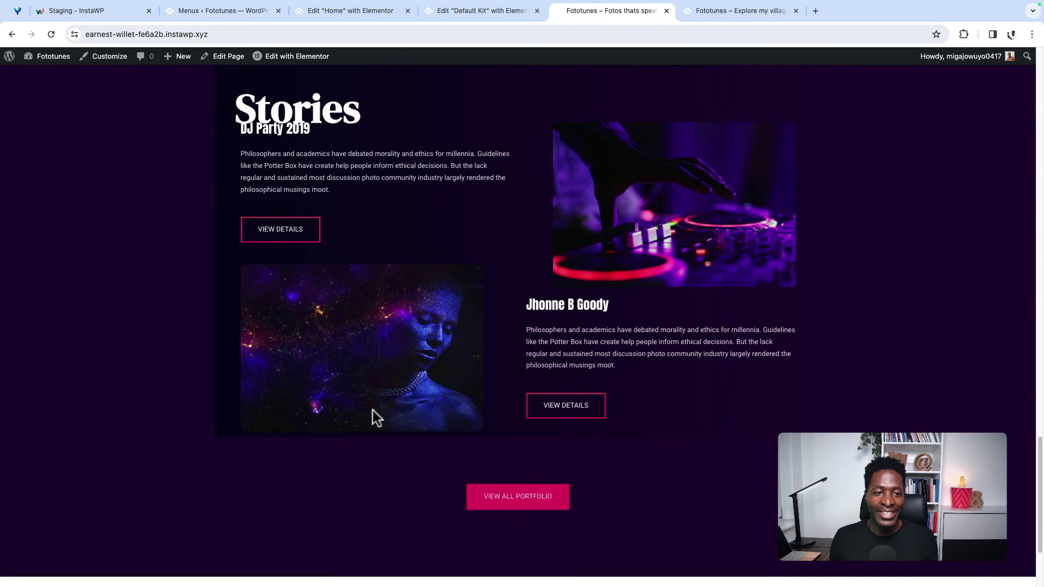
{"action": "scroll", "coordinate": [377, 354], "scroll_direction": "down", "scroll_amount": 2}
{"action": "scroll", "coordinate": [375, 326], "scroll_direction": "up", "scroll_amount": 10}
{"action": "scroll", "coordinate": [305, 326], "scroll_direction": "down", "scroll_amount": 8}
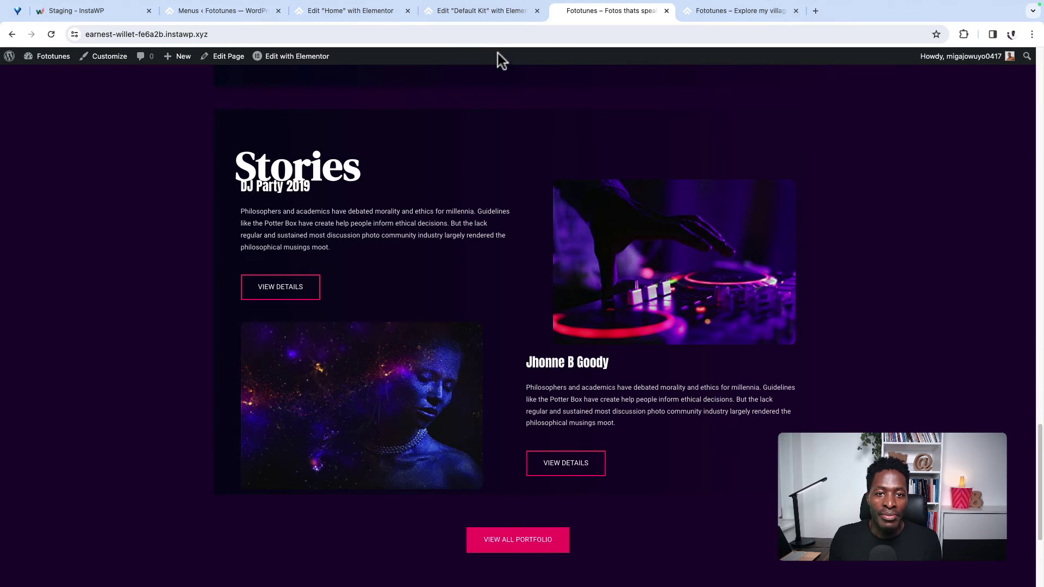
{"action": "left_click", "coordinate": [460, 12]}
Step: Select the inner Stories container and unlink its Padding sides under Advanced
{"action": "left_click", "coordinate": [348, 11]}
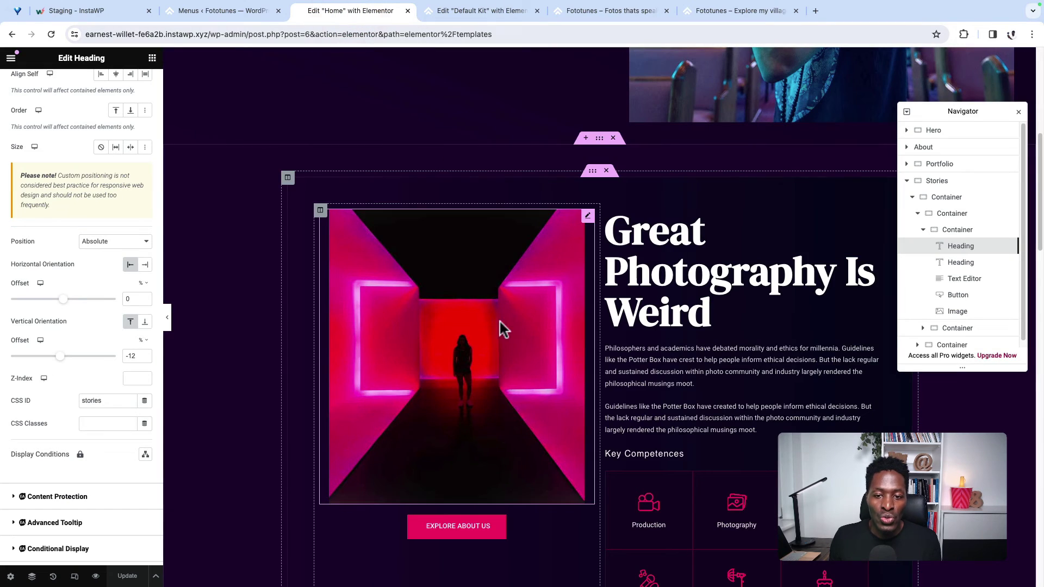
{"action": "scroll", "coordinate": [491, 285], "scroll_direction": "down", "scroll_amount": 15}
{"action": "scroll", "coordinate": [523, 386], "scroll_direction": "down", "scroll_amount": 7}
{"action": "scroll", "coordinate": [496, 360], "scroll_direction": "up", "scroll_amount": 3}
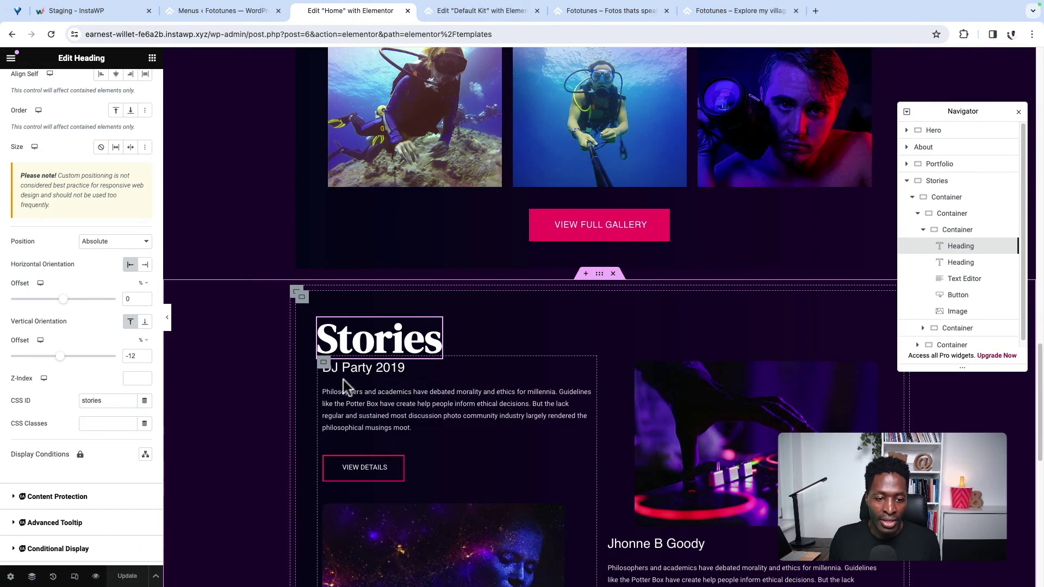
{"action": "left_click", "coordinate": [325, 370]}
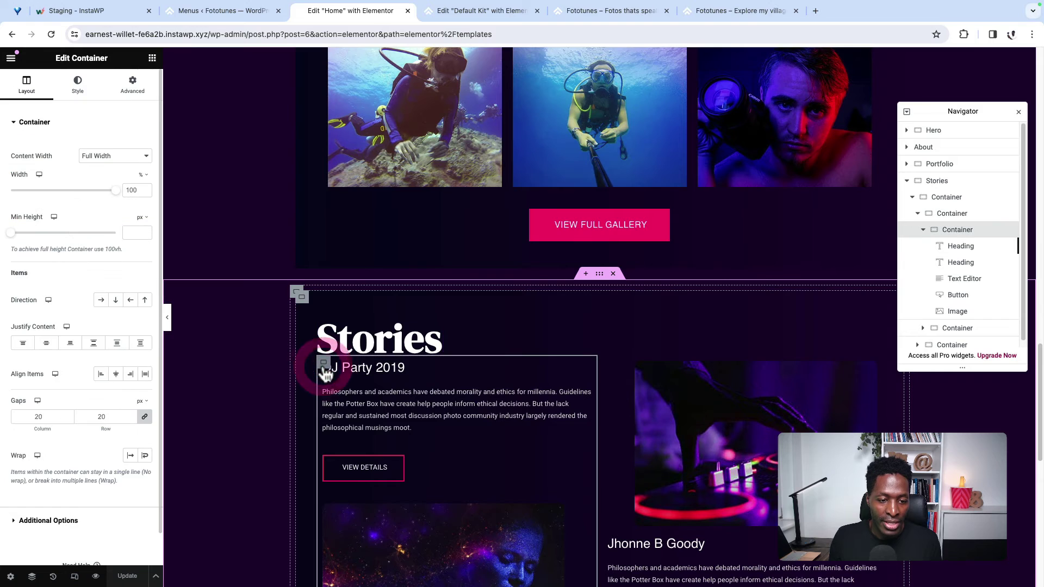
{"action": "left_click", "coordinate": [132, 86]}
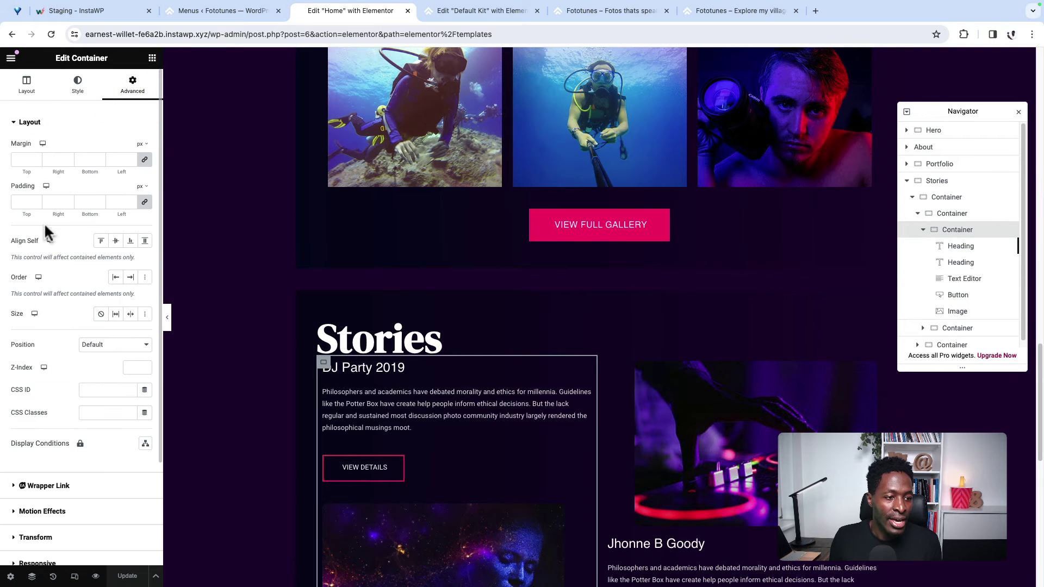
{"action": "left_click", "coordinate": [143, 204]}
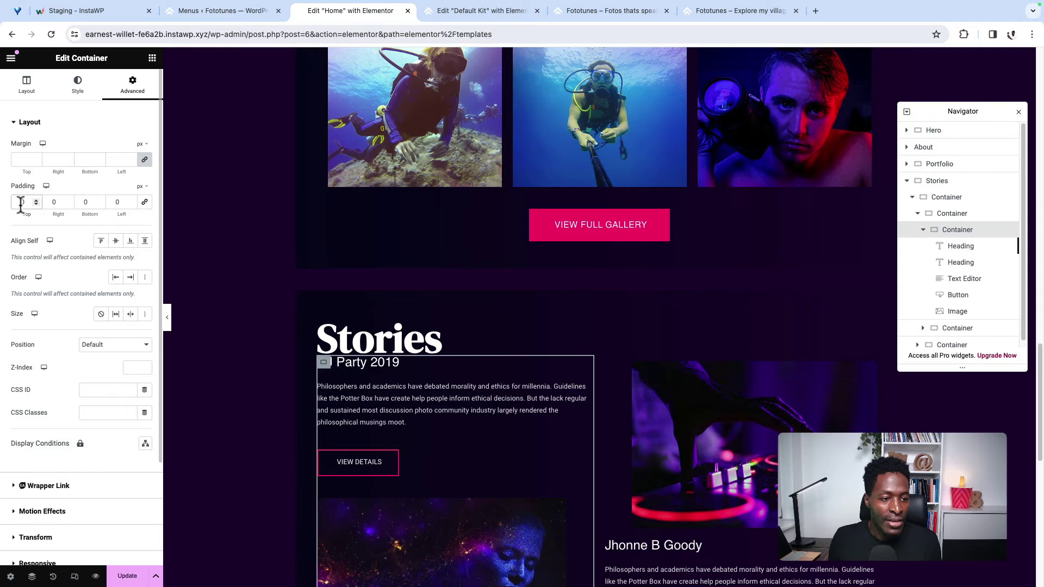
Step: Finish the 30 px top padding, scroll through the live Fototunes page, then return to Menus
{"action": "type", "text": "3"}
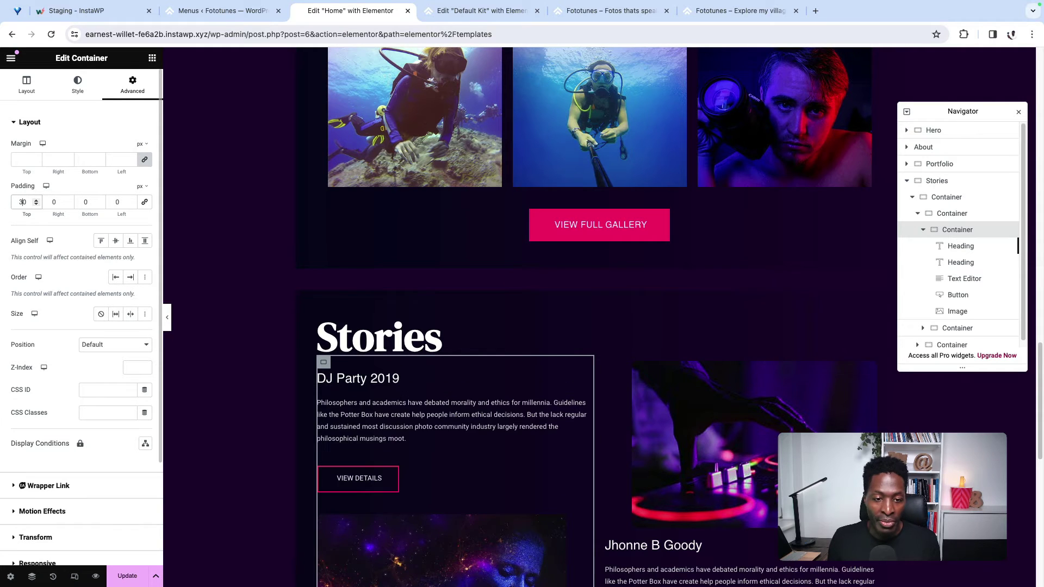
{"action": "left_click", "coordinate": [611, 11]}
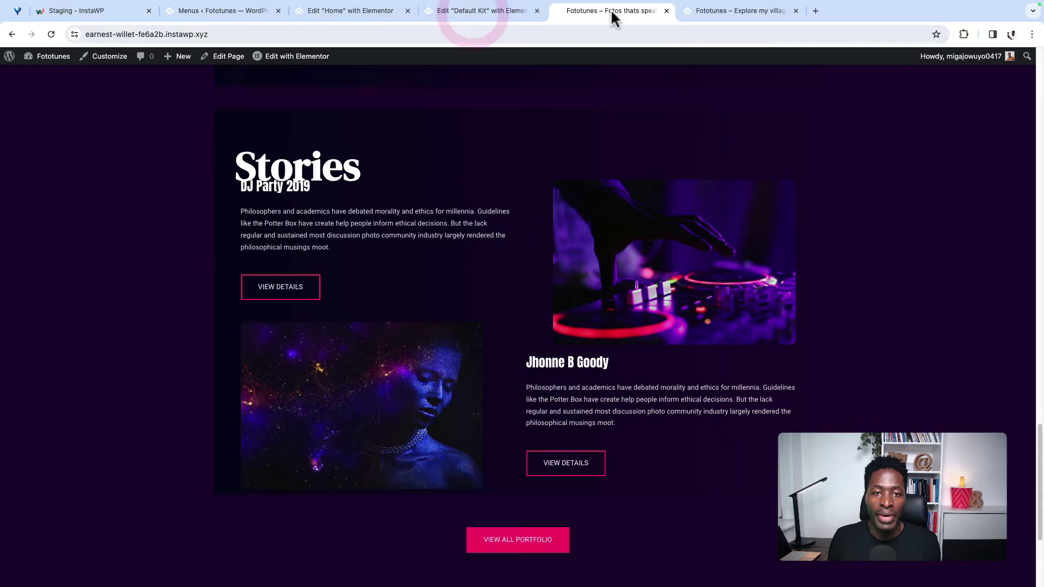
{"action": "scroll", "coordinate": [128, 193], "scroll_direction": "up", "scroll_amount": 10}
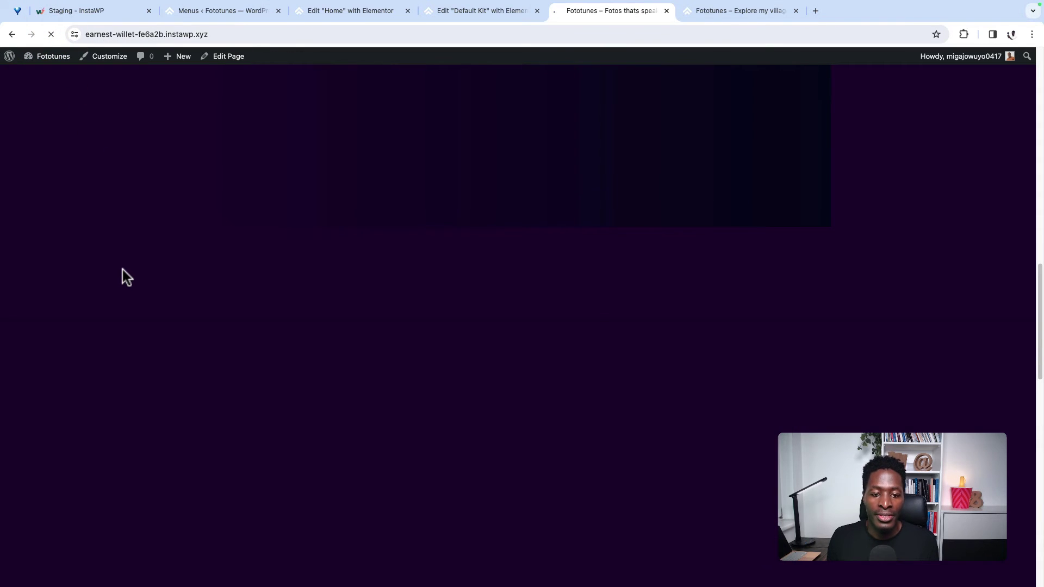
{"action": "scroll", "coordinate": [122, 270], "scroll_direction": "down", "scroll_amount": 10}
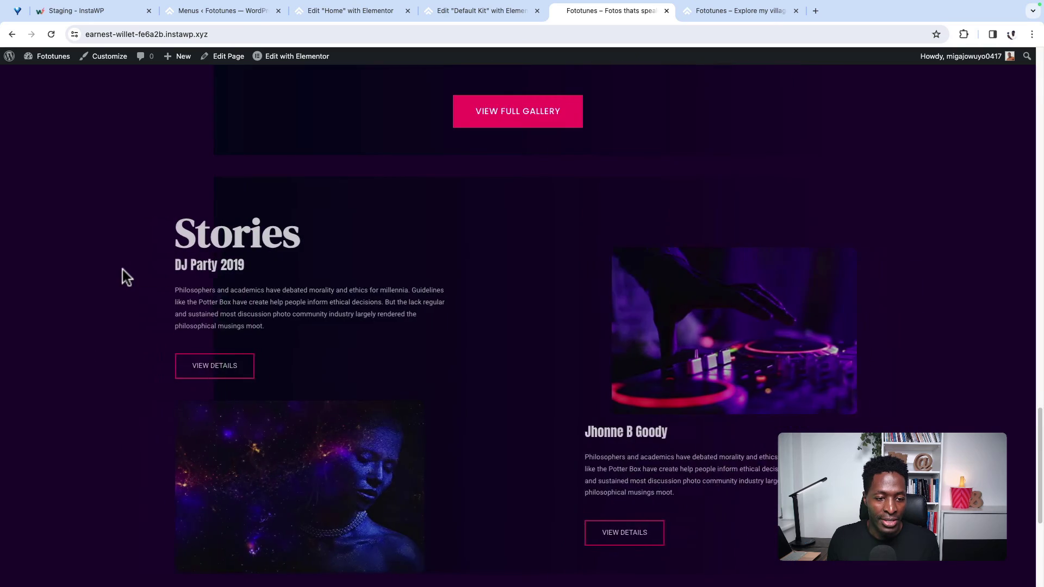
{"action": "scroll", "coordinate": [288, 315], "scroll_direction": "down", "scroll_amount": 5}
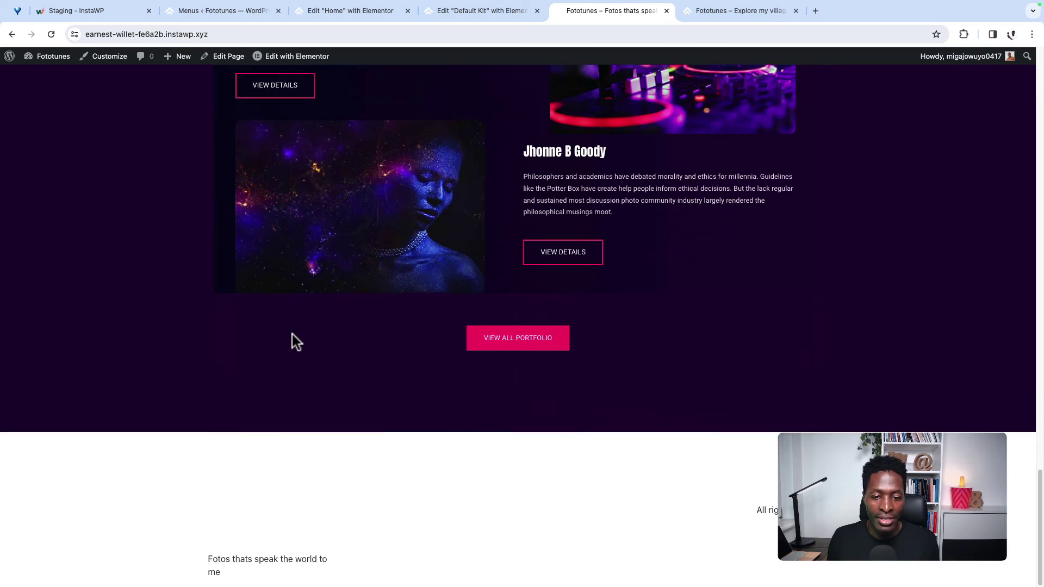
{"action": "scroll", "coordinate": [294, 341], "scroll_direction": "up", "scroll_amount": 20}
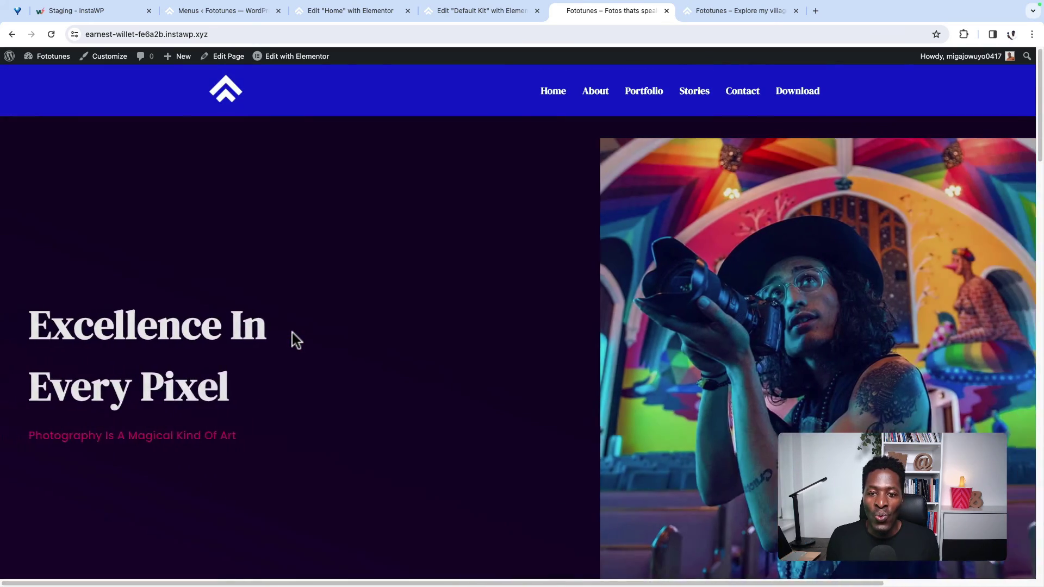
{"action": "scroll", "coordinate": [348, 342], "scroll_direction": "down", "scroll_amount": 10}
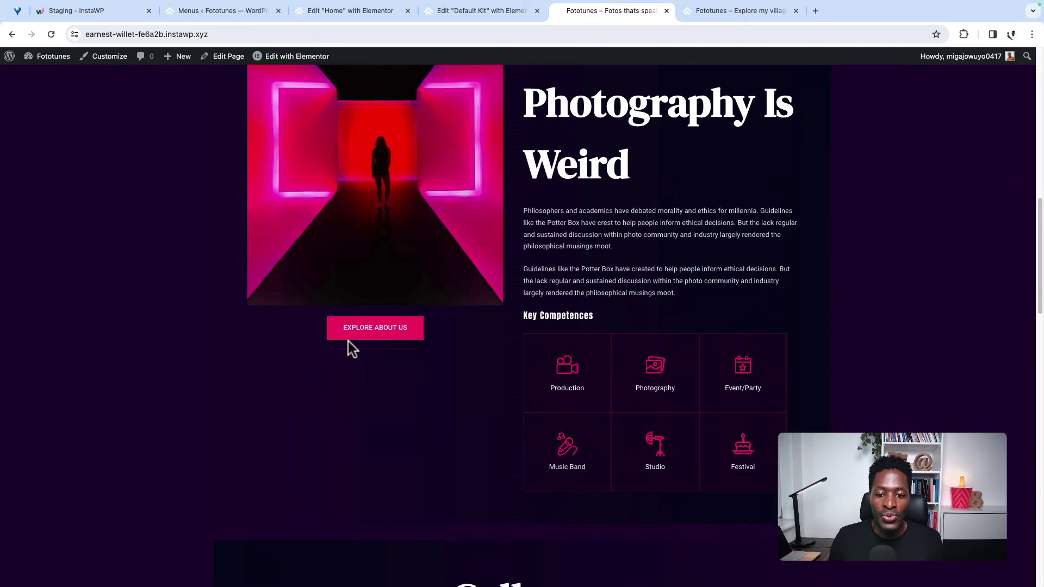
{"action": "scroll", "coordinate": [350, 348], "scroll_direction": "up", "scroll_amount": 10}
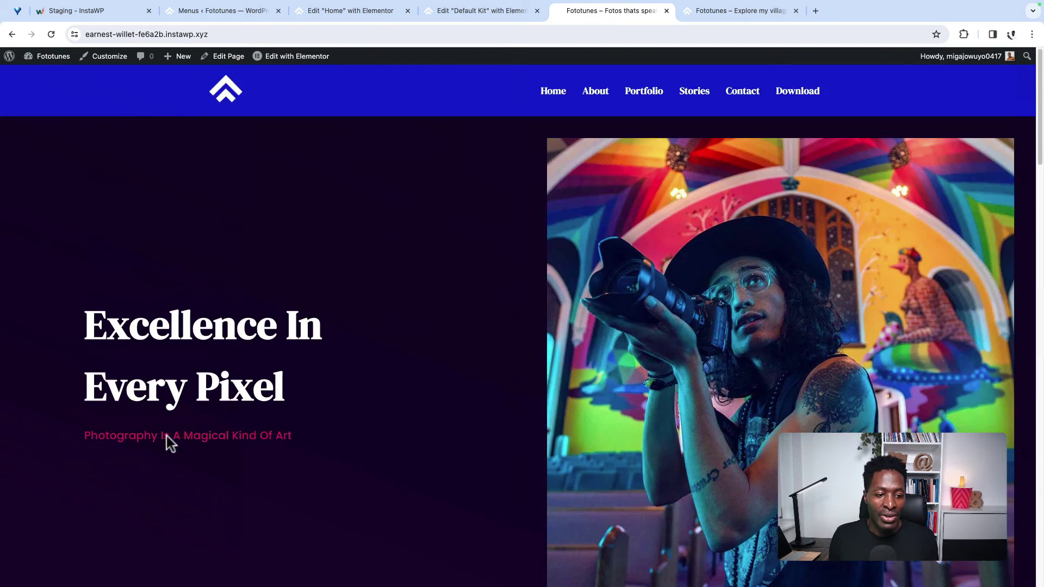
{"action": "scroll", "coordinate": [416, 453], "scroll_direction": "down", "scroll_amount": 20}
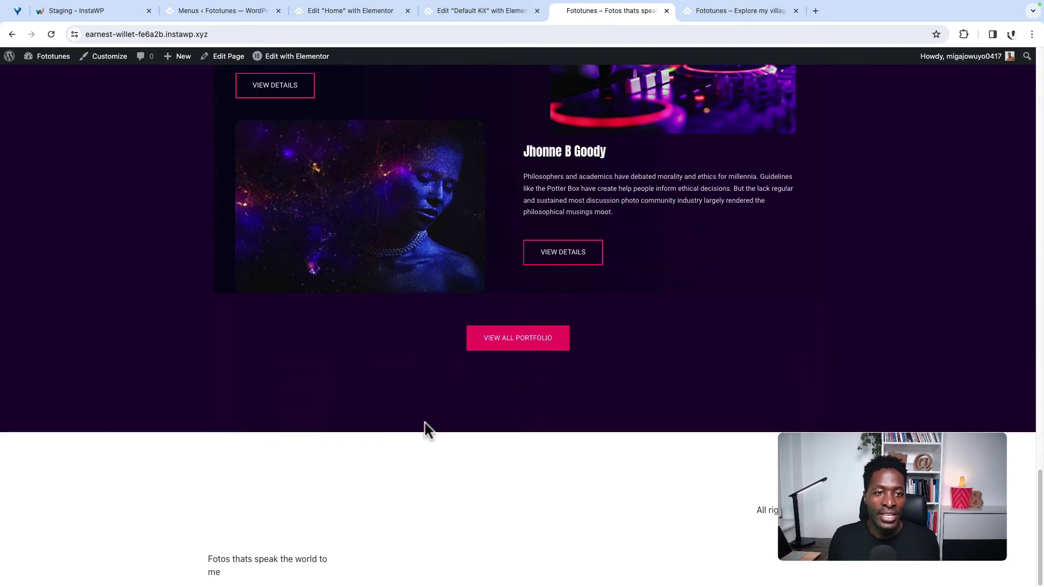
{"action": "left_click", "coordinate": [198, 11]}
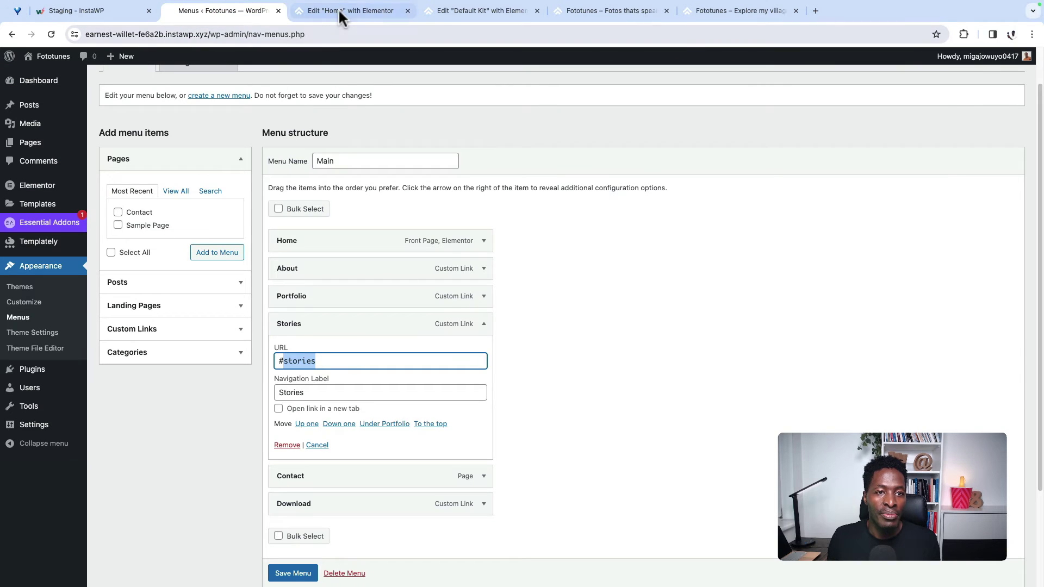
Step: Give the Hero container a Classic background using the global Blue colour
{"action": "left_click", "coordinate": [339, 10]}
{"action": "scroll", "coordinate": [479, 304], "scroll_direction": "up", "scroll_amount": 15}
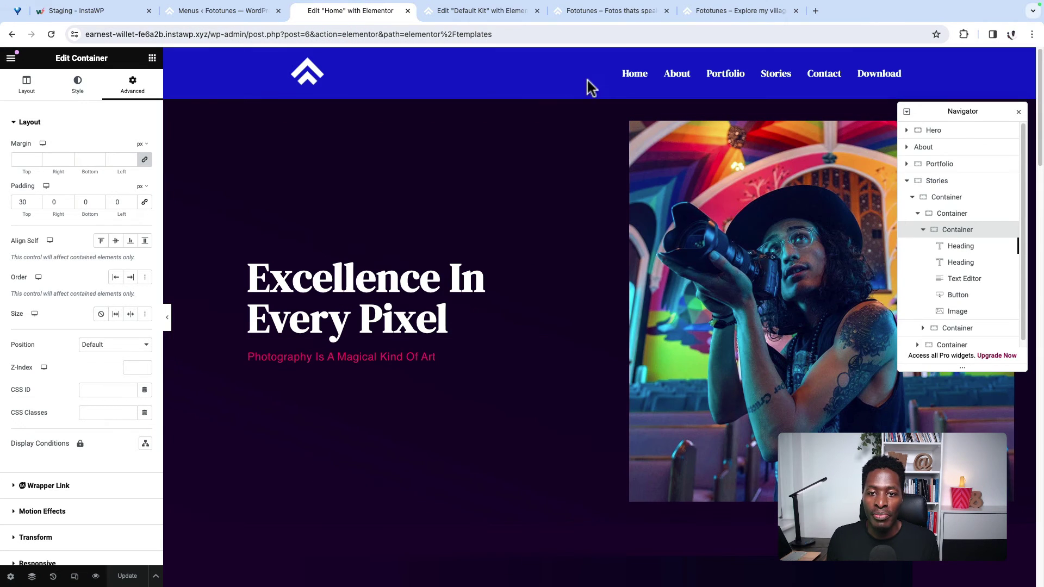
{"action": "left_click", "coordinate": [599, 92]}
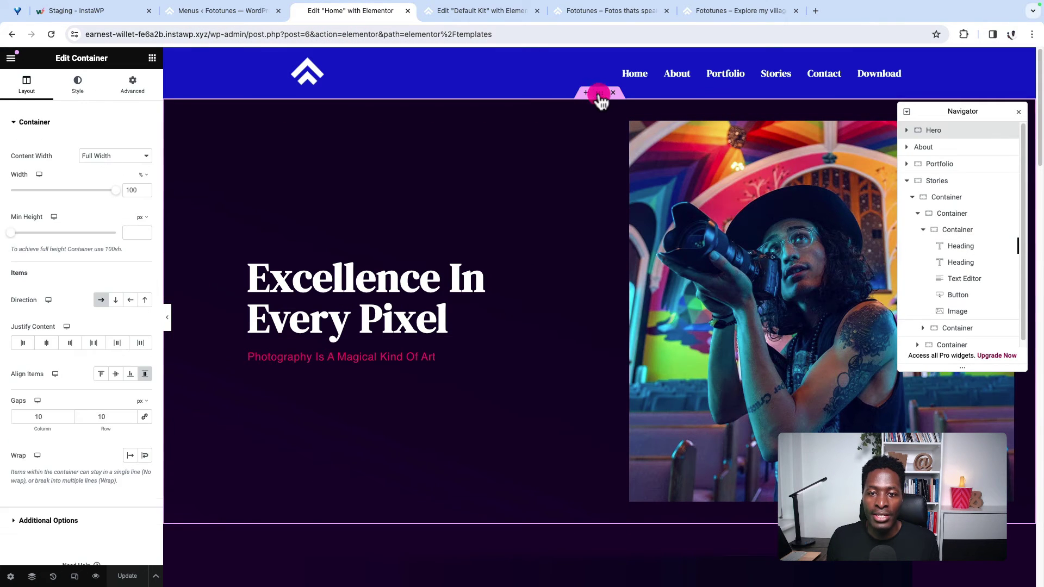
{"action": "left_click", "coordinate": [133, 88]}
{"action": "left_click", "coordinate": [84, 90]}
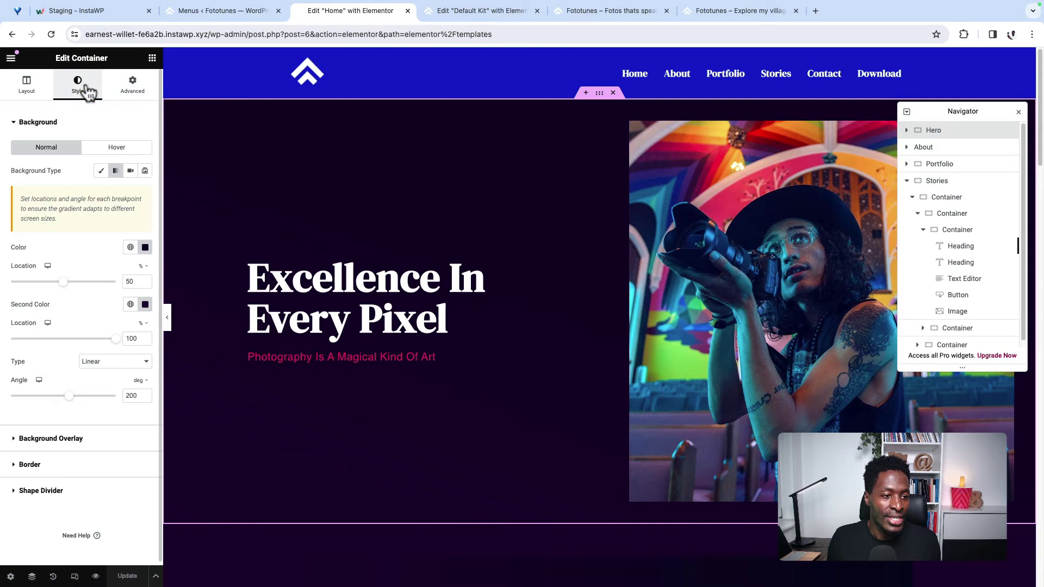
{"action": "left_click", "coordinate": [101, 171]}
{"action": "left_click", "coordinate": [101, 171]}
{"action": "left_click", "coordinate": [100, 172]}
{"action": "left_click", "coordinate": [131, 194]}
{"action": "left_click", "coordinate": [60, 329]}
Step: Set the About section's background to the global Blue colour as well
{"action": "scroll", "coordinate": [543, 407], "scroll_direction": "down", "scroll_amount": 5}
{"action": "left_click", "coordinate": [600, 249]}
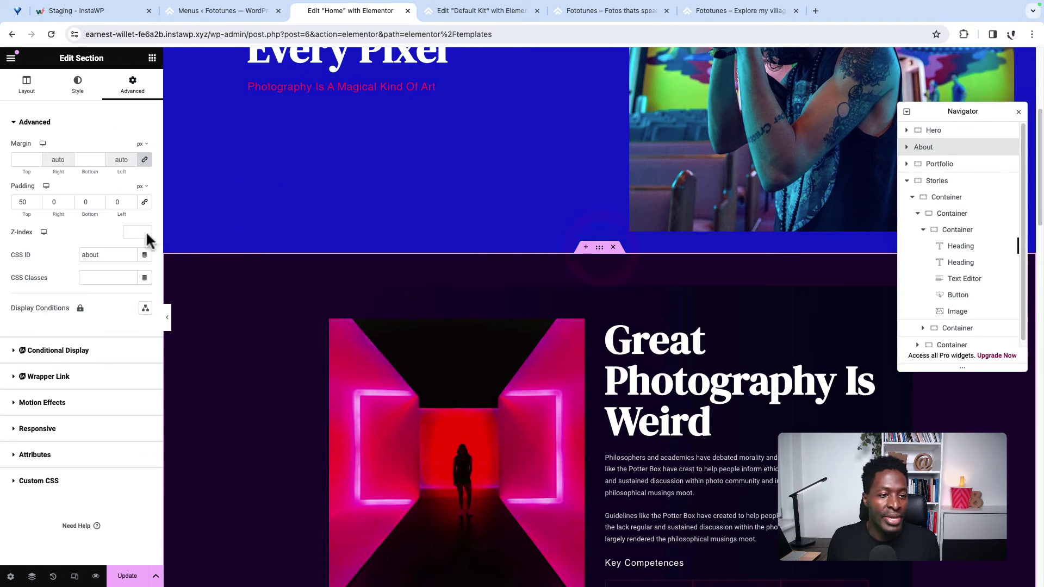
{"action": "left_click", "coordinate": [81, 86]}
{"action": "left_click", "coordinate": [129, 194]}
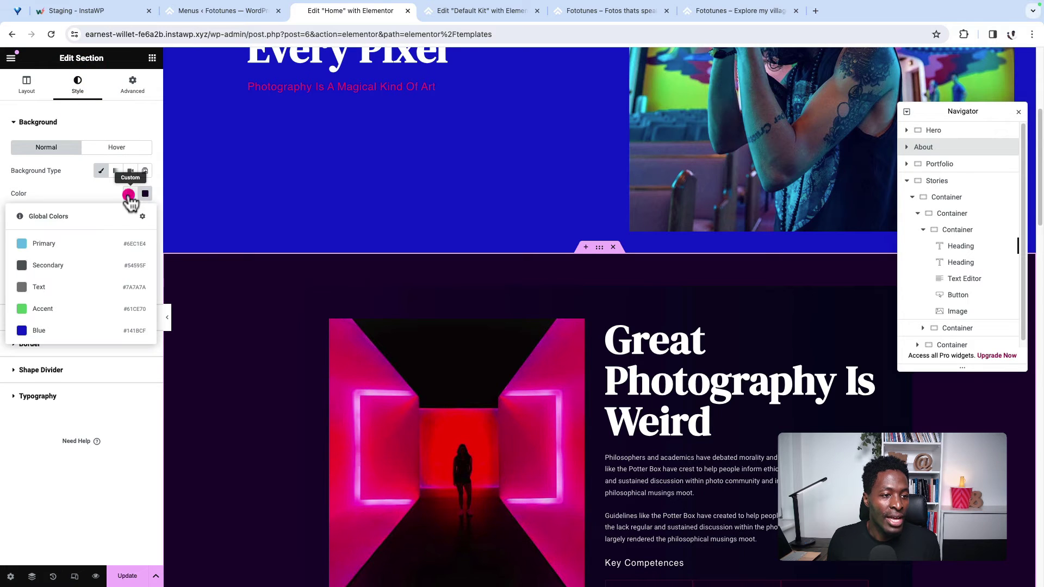
{"action": "left_click", "coordinate": [92, 121]}
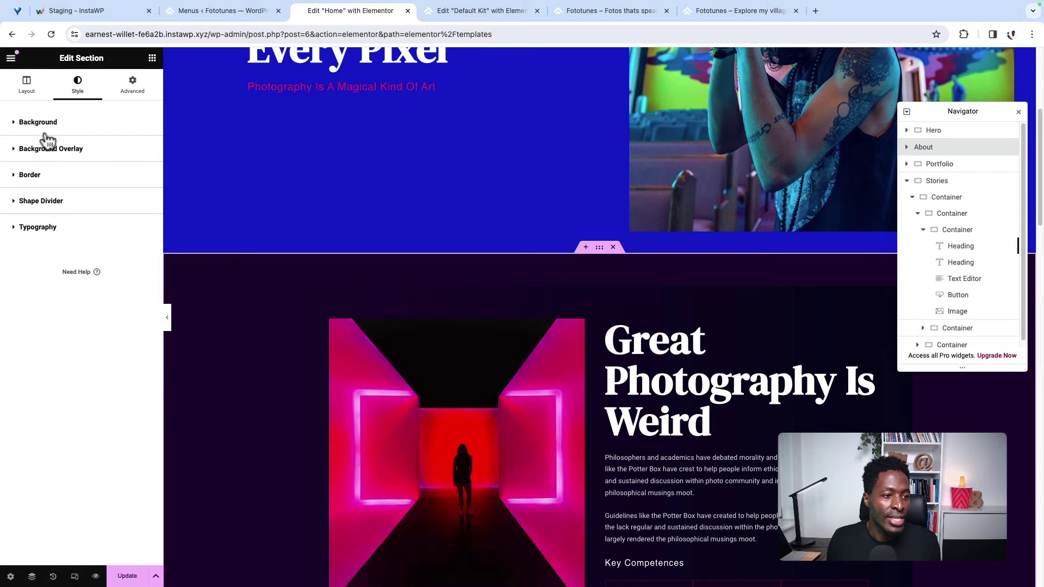
{"action": "left_click", "coordinate": [60, 122]}
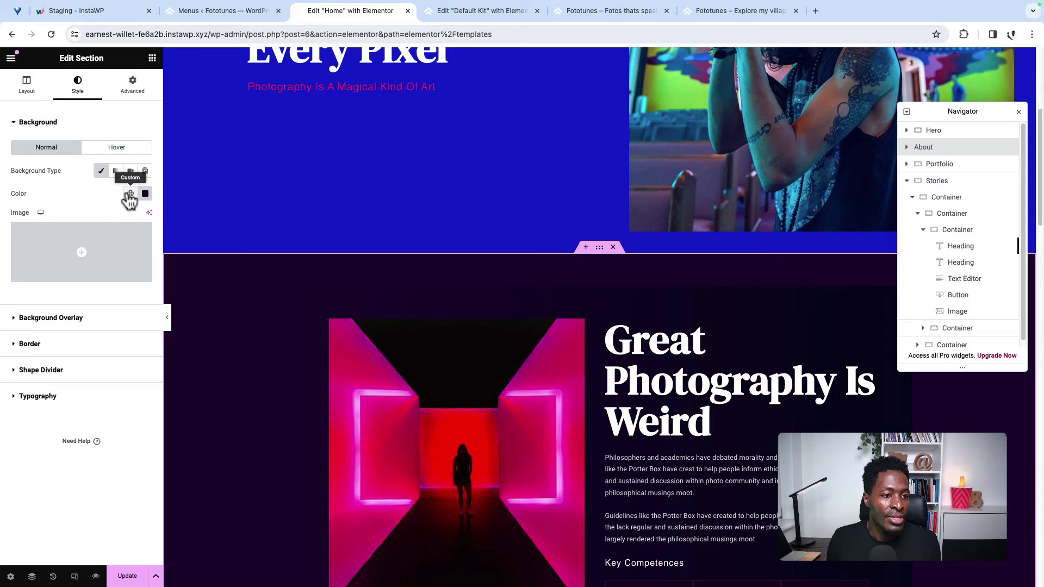
{"action": "left_click", "coordinate": [130, 196]}
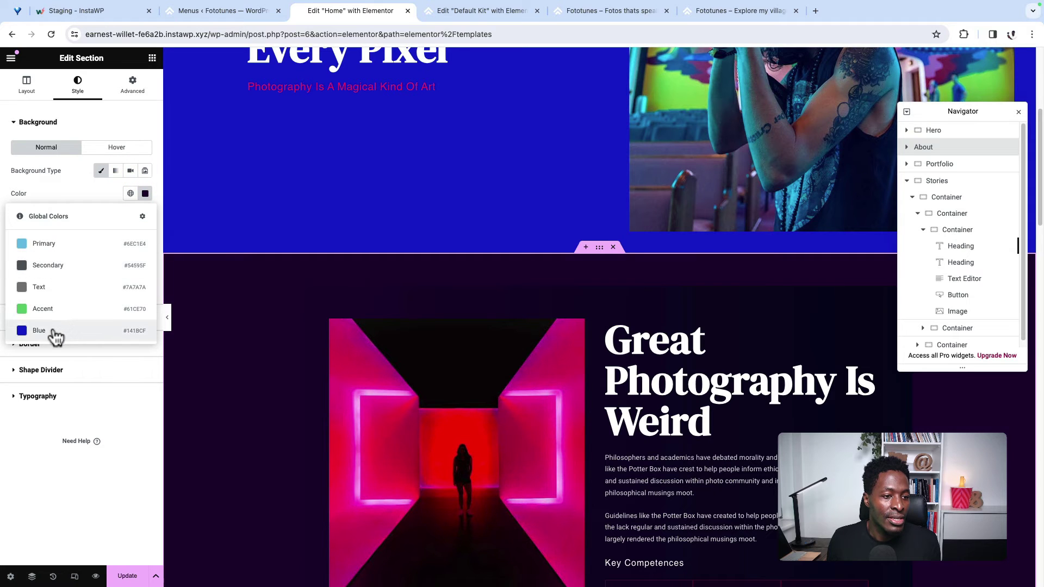
{"action": "left_click", "coordinate": [51, 331]}
{"action": "scroll", "coordinate": [530, 332], "scroll_direction": "down", "scroll_amount": 9}
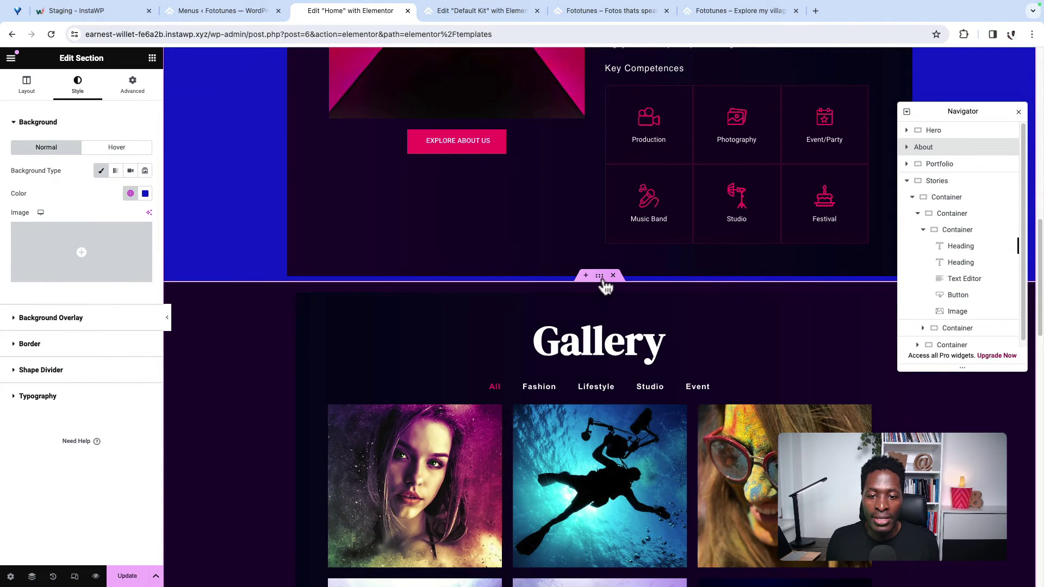
{"action": "left_click", "coordinate": [599, 276]}
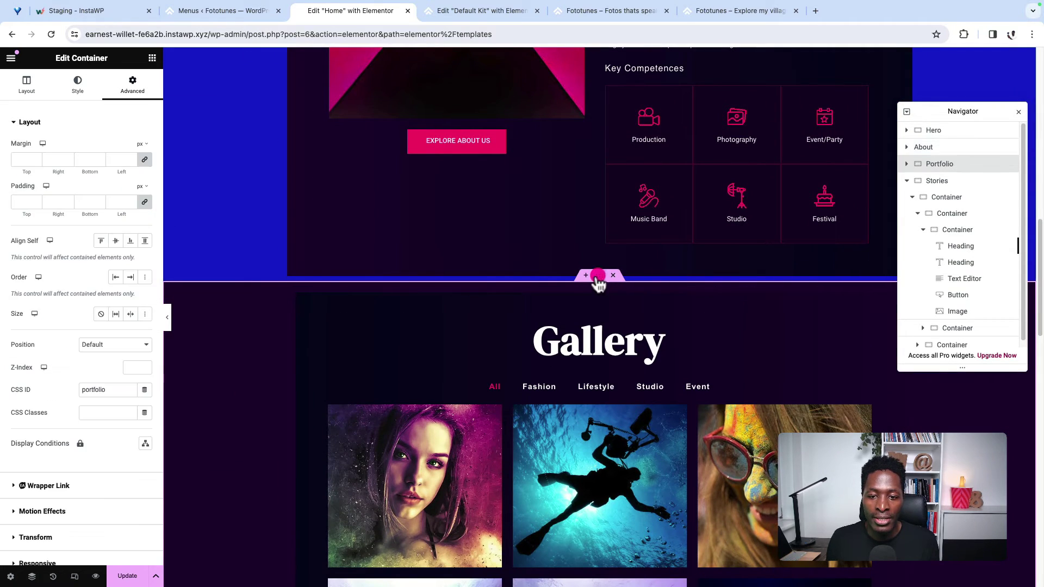
Step: Set the Gallery container and the About column backgrounds to solid global Blue
{"action": "left_click", "coordinate": [77, 87]}
{"action": "left_click", "coordinate": [130, 194]}
{"action": "left_click", "coordinate": [70, 329]}
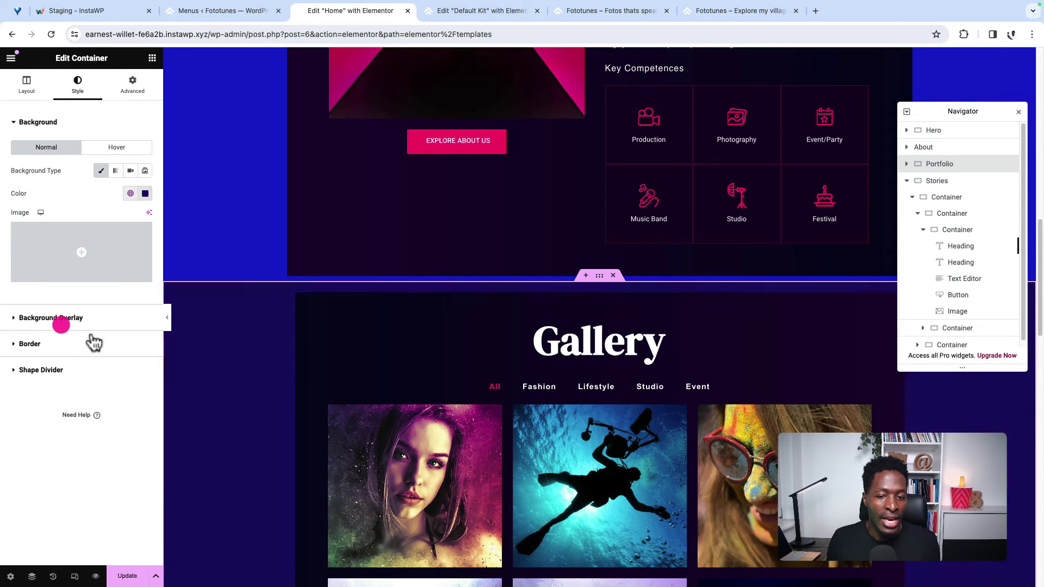
{"action": "scroll", "coordinate": [482, 379], "scroll_direction": "down", "scroll_amount": 10}
{"action": "scroll", "coordinate": [534, 390], "scroll_direction": "up", "scroll_amount": 5}
{"action": "scroll", "coordinate": [536, 388], "scroll_direction": "up", "scroll_amount": 10}
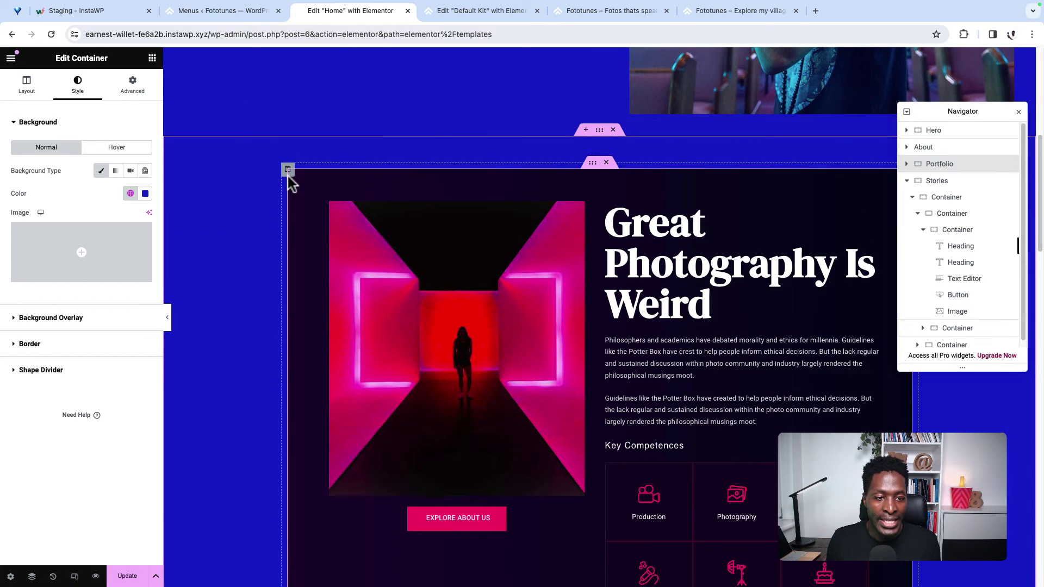
{"action": "left_click", "coordinate": [287, 171]}
{"action": "left_click", "coordinate": [79, 87]}
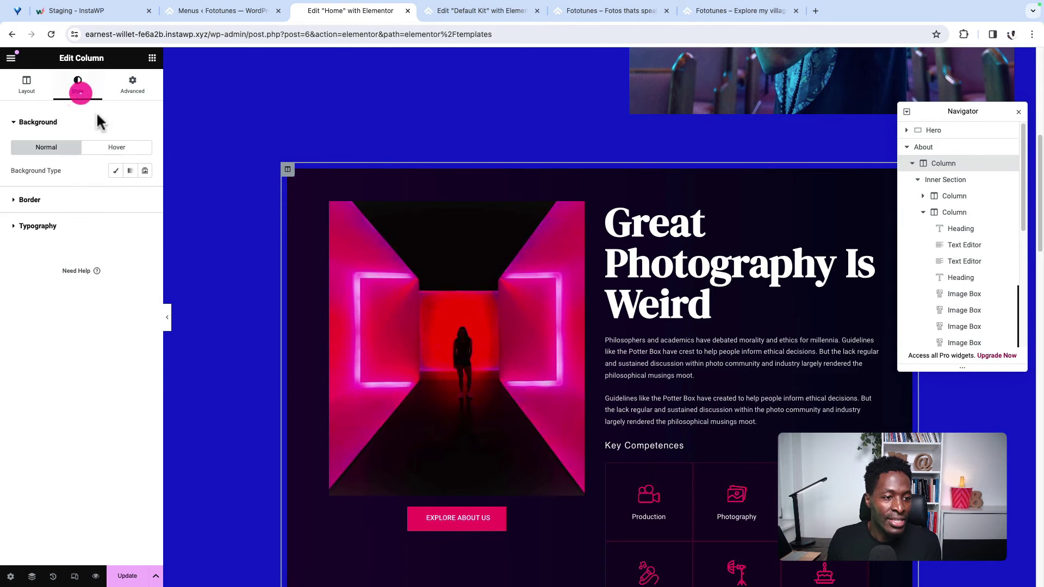
{"action": "left_click", "coordinate": [115, 171]}
{"action": "left_click", "coordinate": [130, 194]}
{"action": "left_click", "coordinate": [106, 336]}
Step: Switch the About inner section and outer Gallery container from gradient to solid global Blue
{"action": "left_click", "coordinate": [593, 166]}
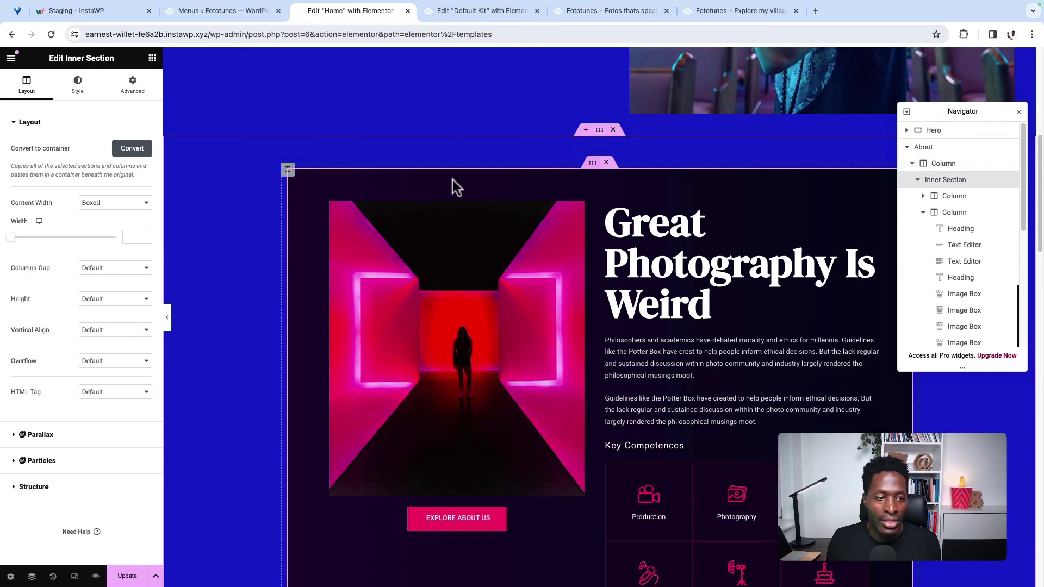
{"action": "left_click", "coordinate": [80, 90]}
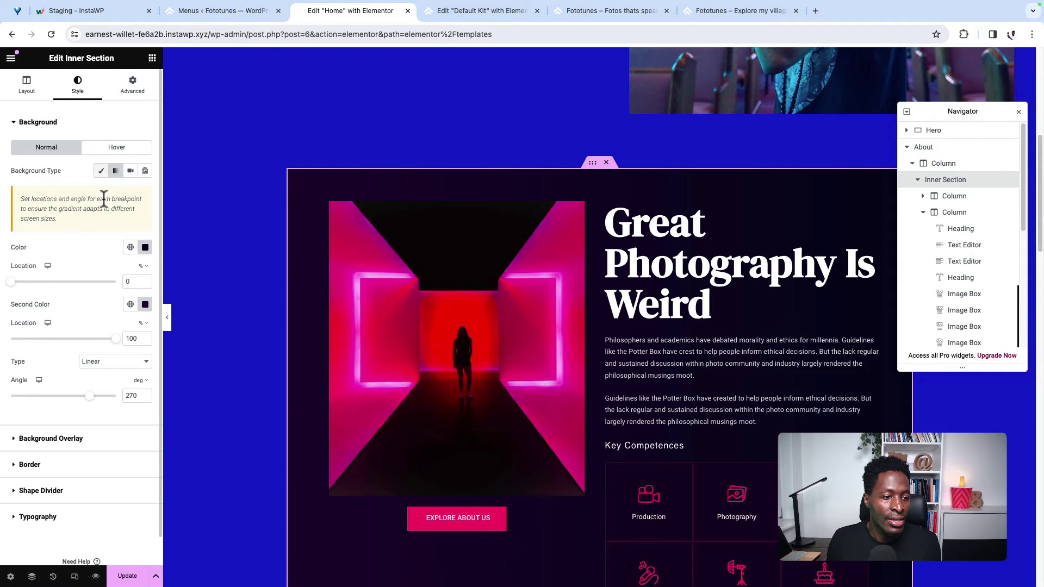
{"action": "left_click", "coordinate": [103, 172]}
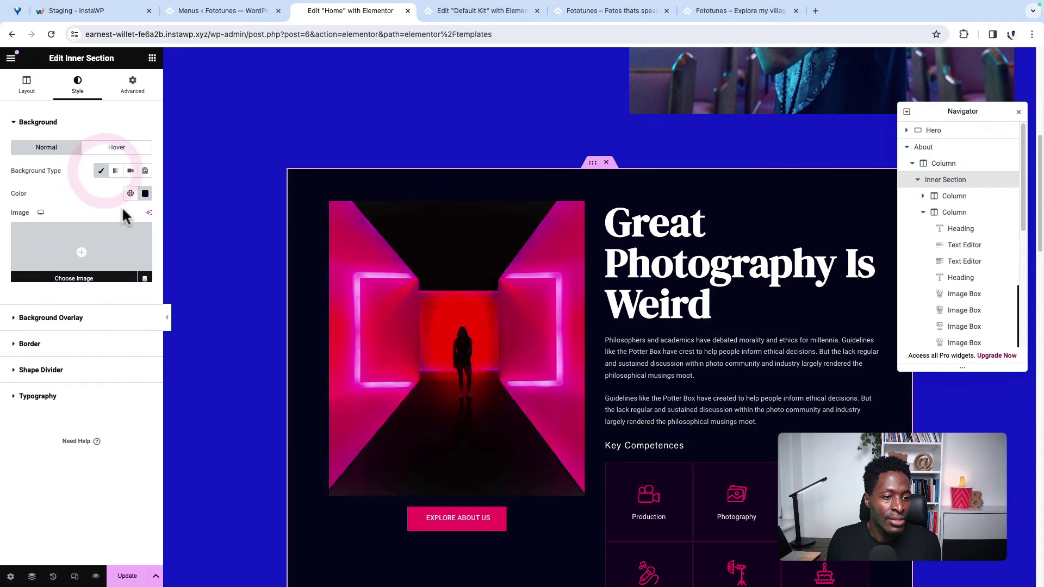
{"action": "left_click", "coordinate": [131, 194]}
{"action": "left_click", "coordinate": [80, 338]}
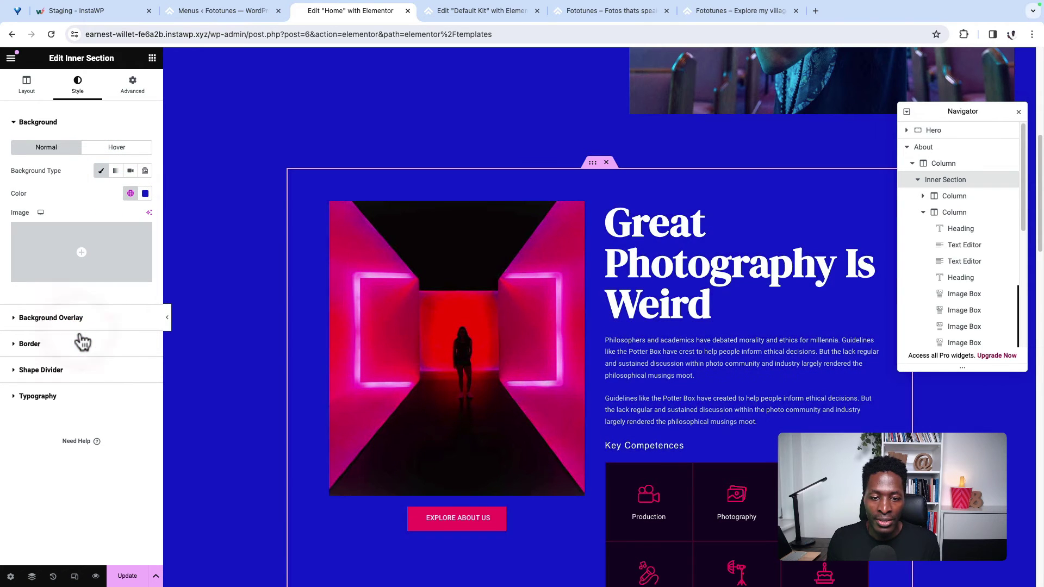
{"action": "scroll", "coordinate": [221, 394], "scroll_direction": "down", "scroll_amount": 8}
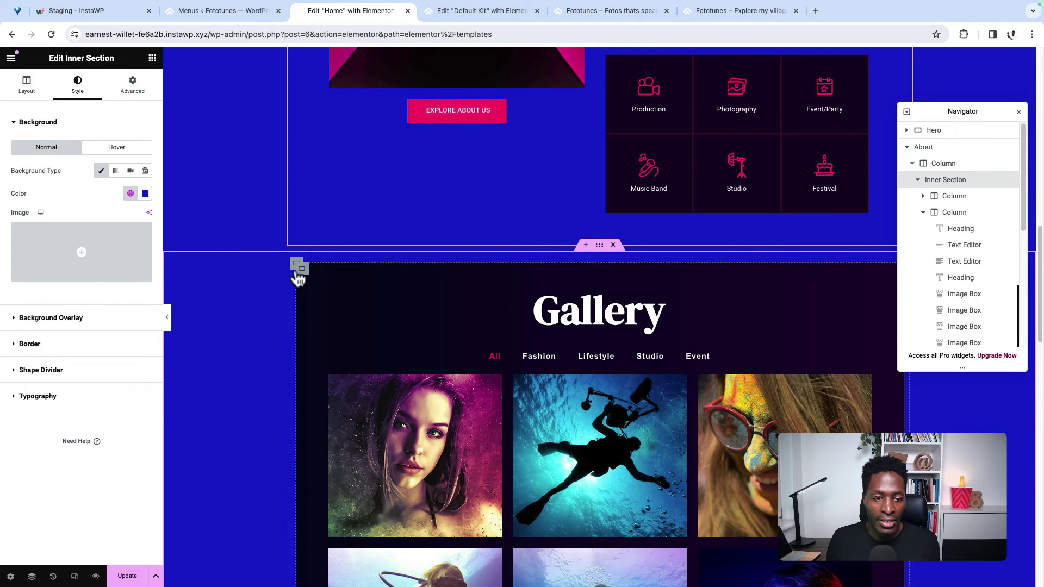
{"action": "left_click", "coordinate": [299, 267]}
{"action": "left_click", "coordinate": [101, 170]}
{"action": "left_click", "coordinate": [131, 194]}
{"action": "left_click", "coordinate": [64, 337]}
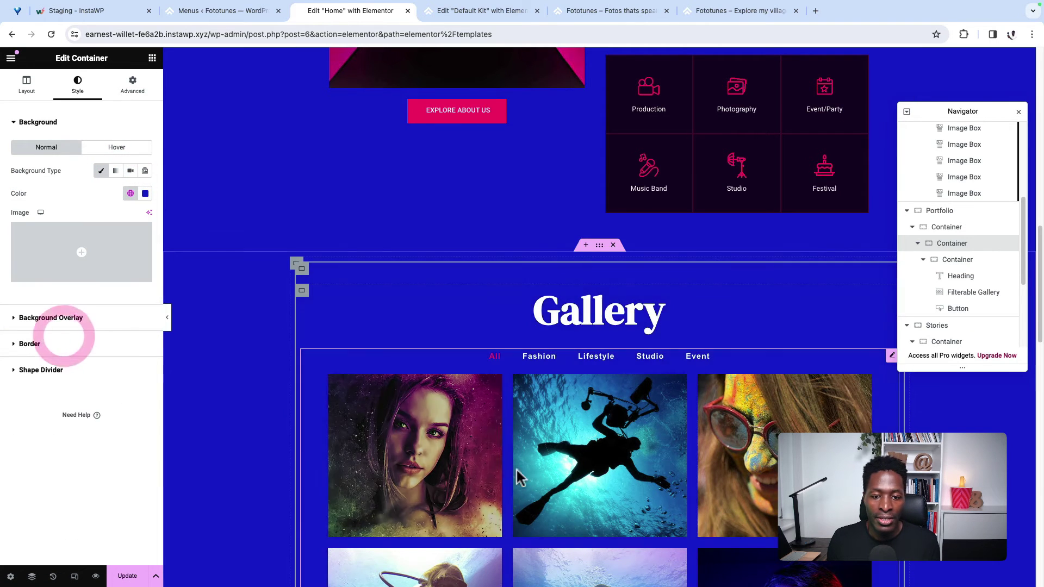
Step: Give the Stories container and its inner container solid global Blue backgrounds
{"action": "scroll", "coordinate": [503, 477], "scroll_direction": "down", "scroll_amount": 9}
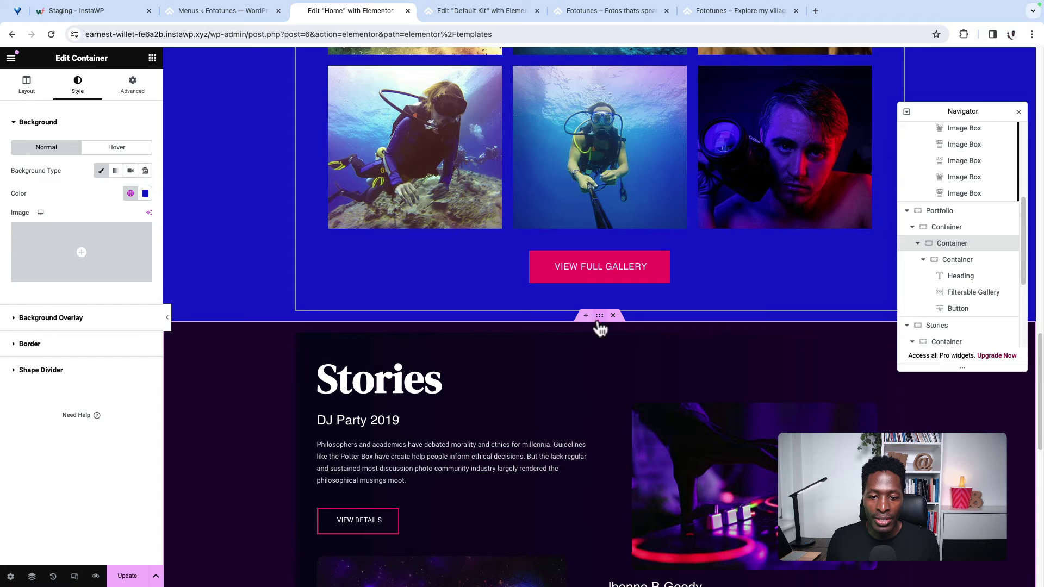
{"action": "left_click", "coordinate": [599, 320]}
{"action": "left_click", "coordinate": [78, 85]}
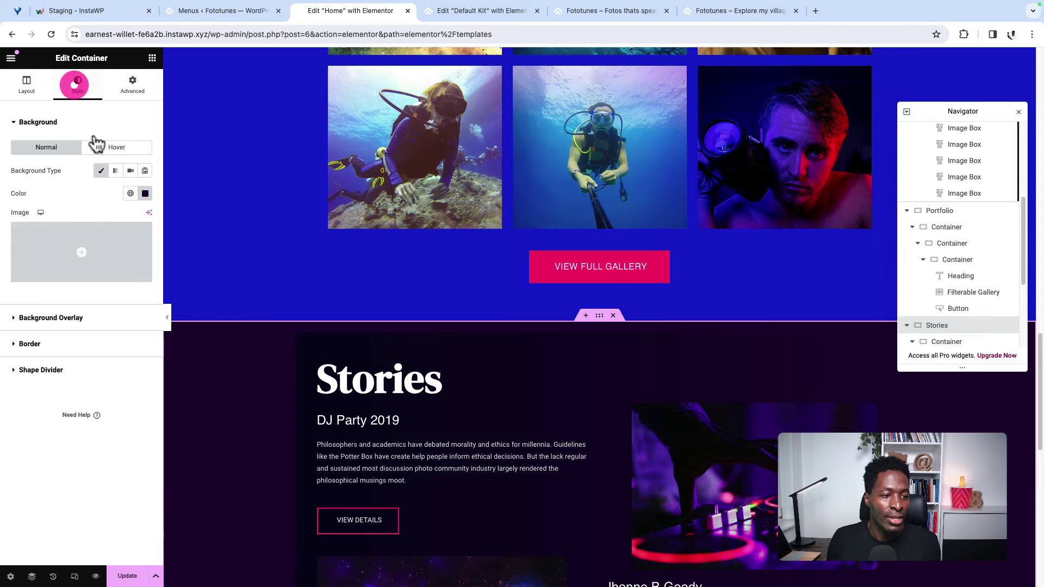
{"action": "left_click", "coordinate": [131, 195]}
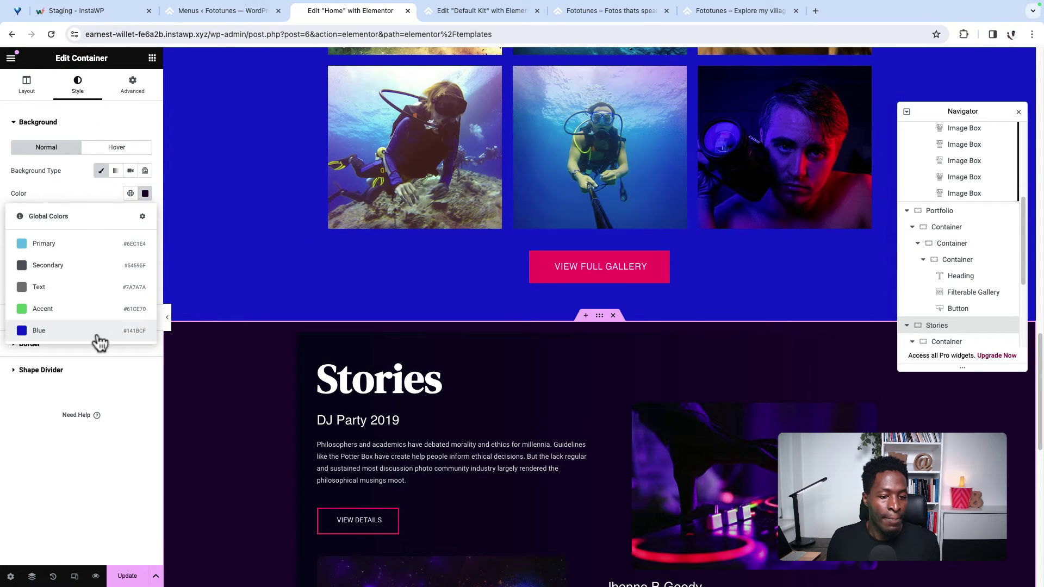
{"action": "left_click", "coordinate": [99, 331]}
{"action": "left_click", "coordinate": [299, 341]}
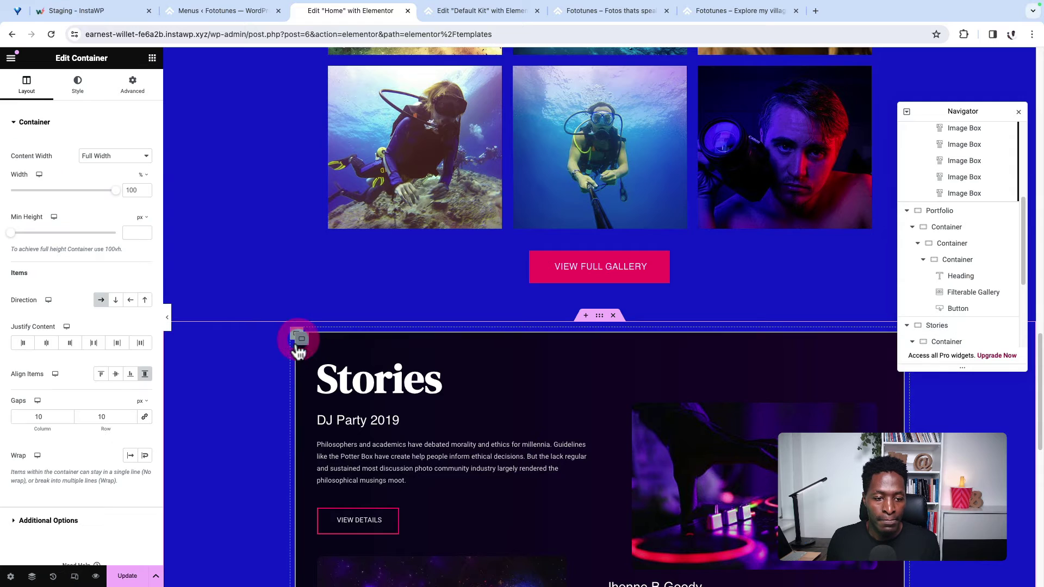
{"action": "left_click", "coordinate": [78, 85]}
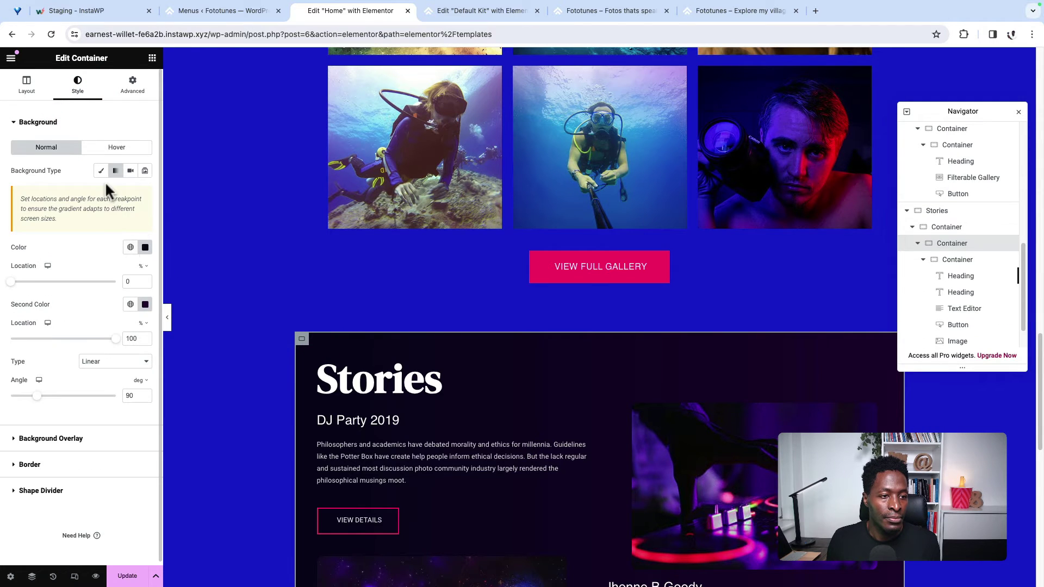
{"action": "left_click", "coordinate": [101, 170]}
{"action": "left_click", "coordinate": [130, 194]}
{"action": "left_click", "coordinate": [85, 330]}
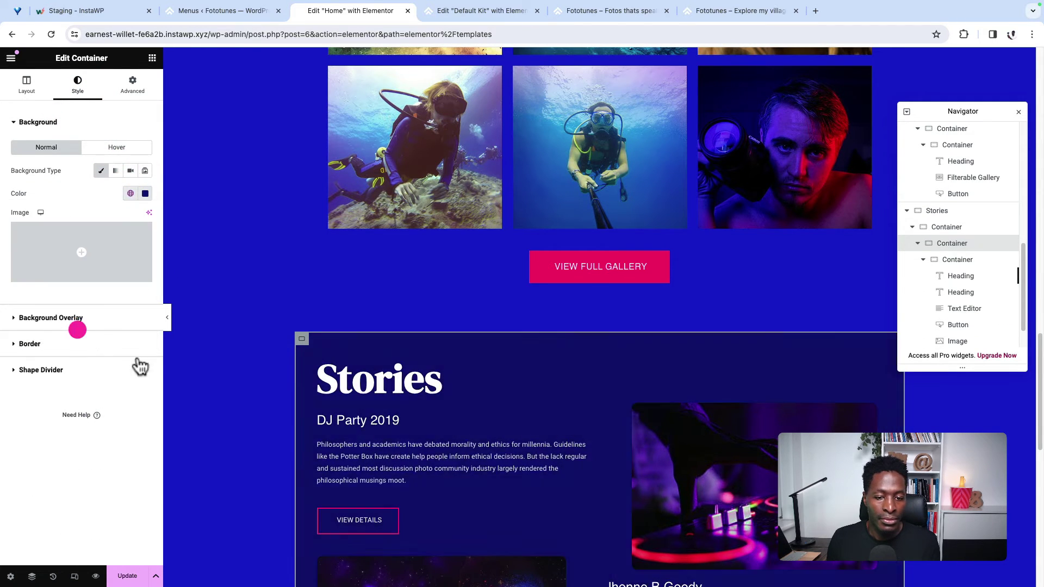
Step: Update the Home page and view the live Fototunes site
{"action": "scroll", "coordinate": [206, 432], "scroll_direction": "down", "scroll_amount": 10}
{"action": "left_click", "coordinate": [128, 575]}
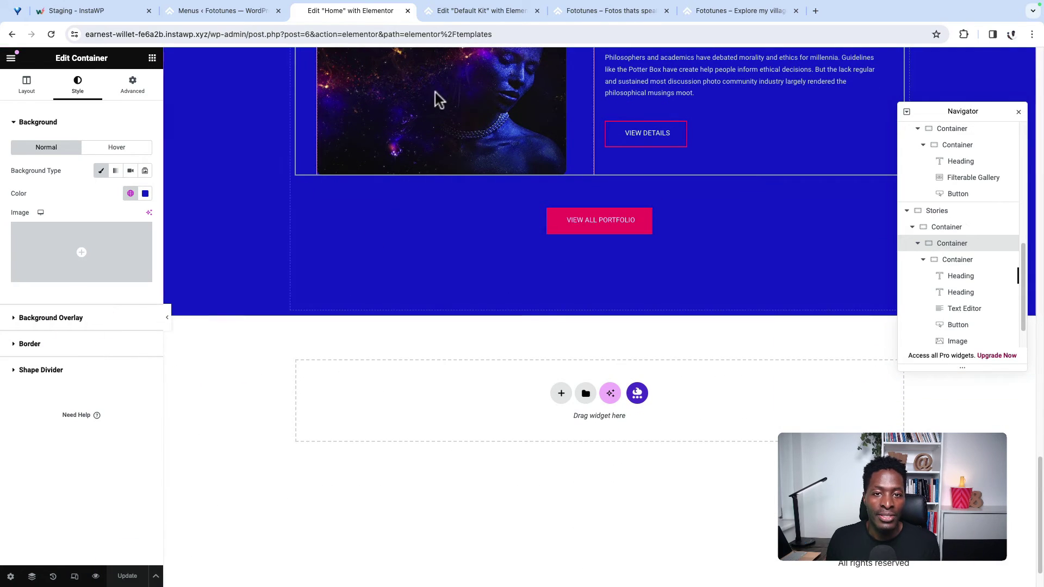
{"action": "left_click", "coordinate": [451, 14]}
{"action": "left_click", "coordinate": [602, 9]}
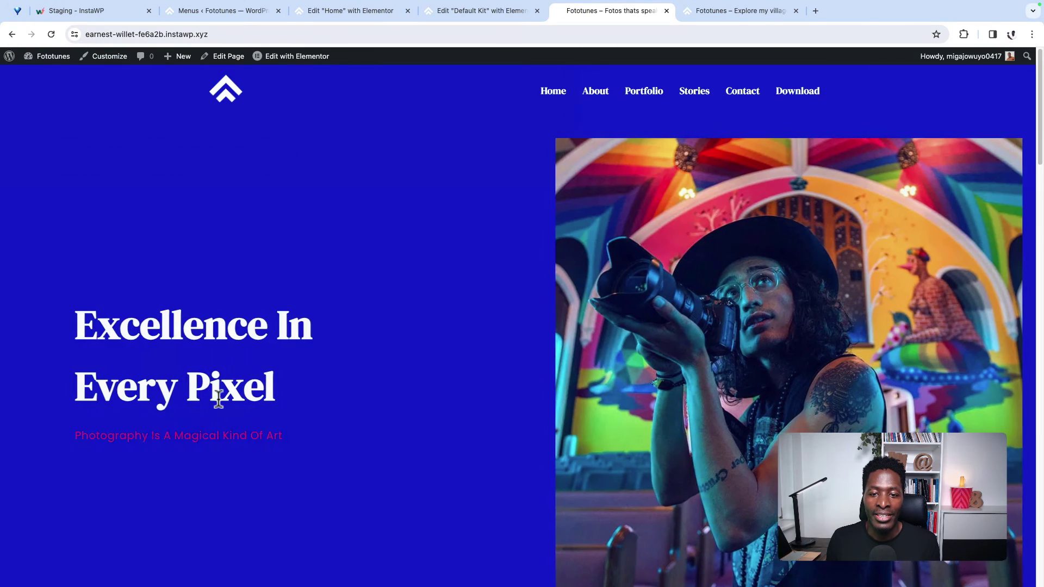
{"action": "scroll", "coordinate": [231, 396], "scroll_direction": "down", "scroll_amount": 10}
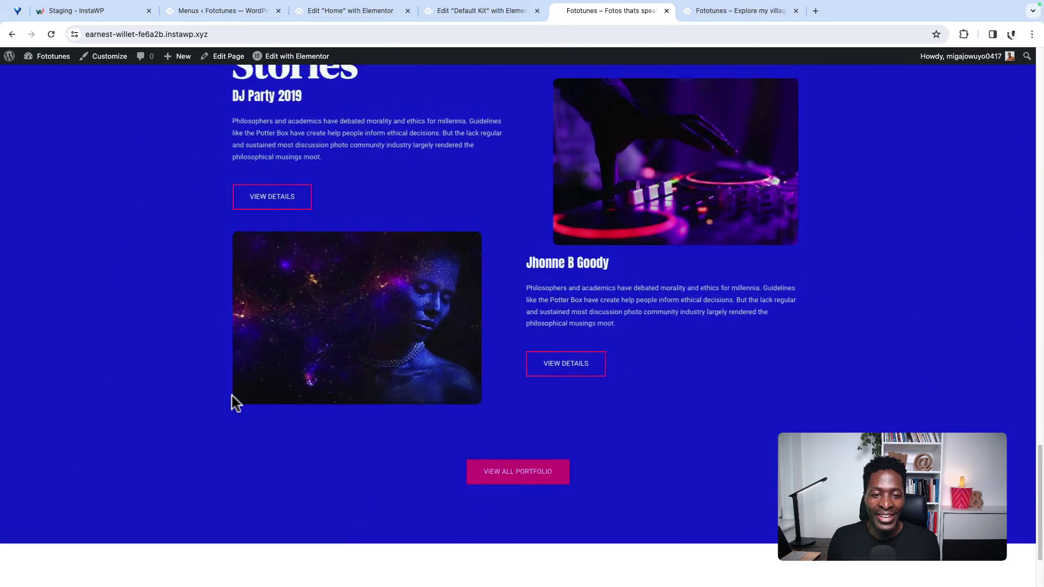
{"action": "scroll", "coordinate": [234, 403], "scroll_direction": "up", "scroll_amount": 5}
{"action": "scroll", "coordinate": [233, 403], "scroll_direction": "down", "scroll_amount": 8}
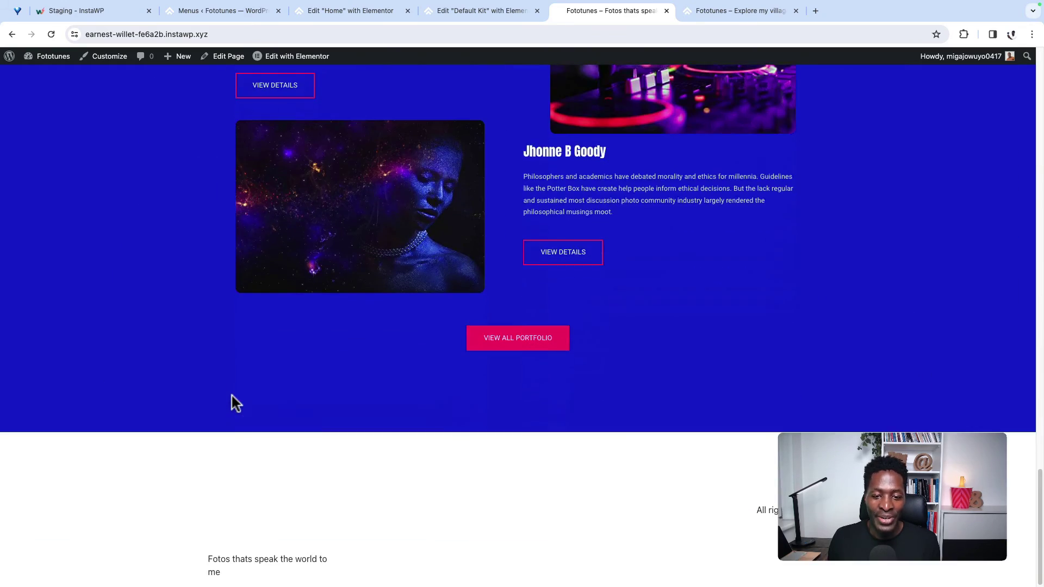
{"action": "scroll", "coordinate": [232, 399], "scroll_direction": "up", "scroll_amount": 15}
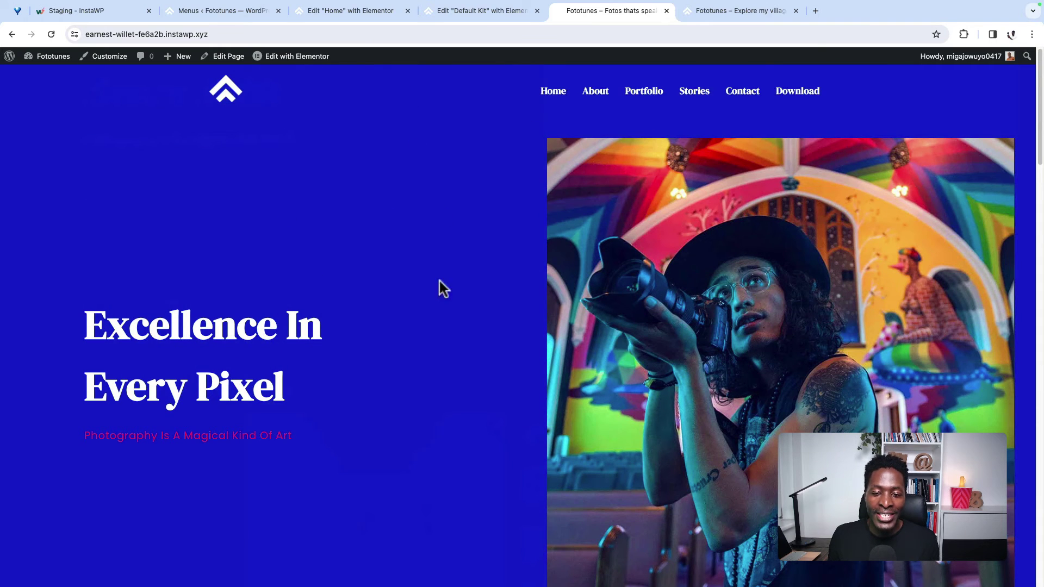
{"action": "scroll", "coordinate": [552, 376], "scroll_direction": "down", "scroll_amount": 18}
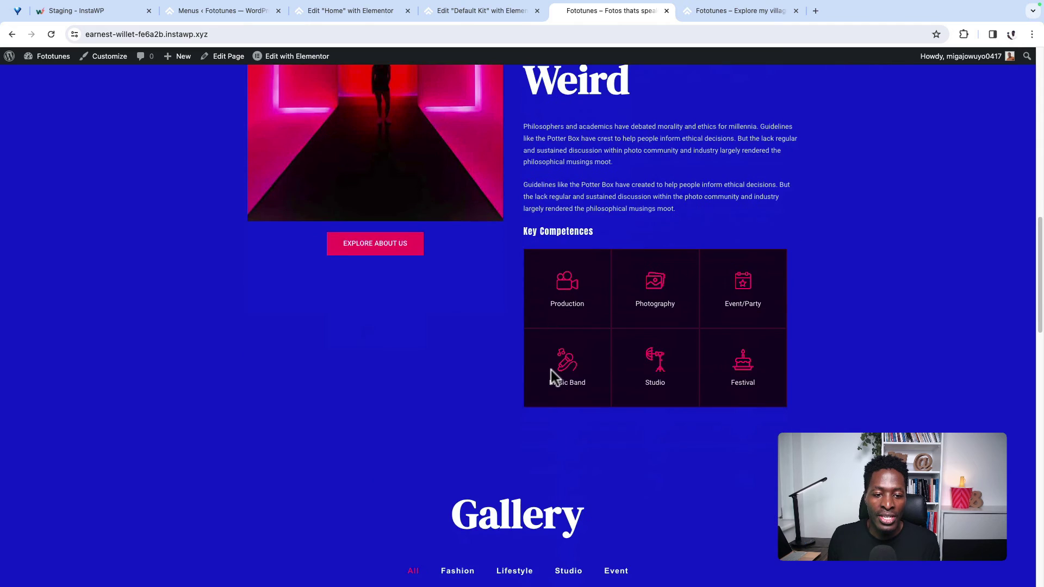
{"action": "scroll", "coordinate": [552, 375], "scroll_direction": "up", "scroll_amount": 18}
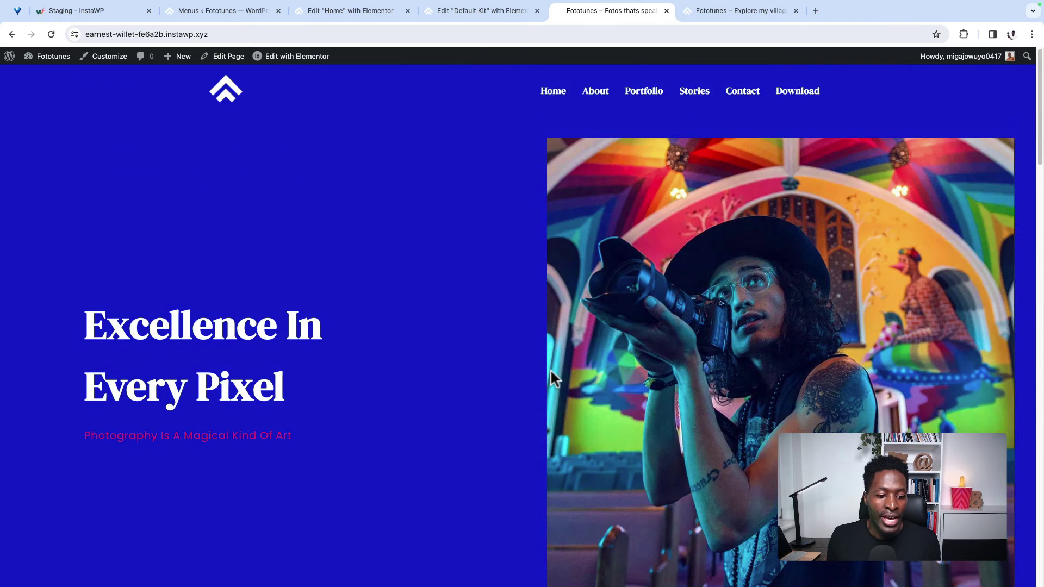
{"action": "left_click", "coordinate": [596, 92]}
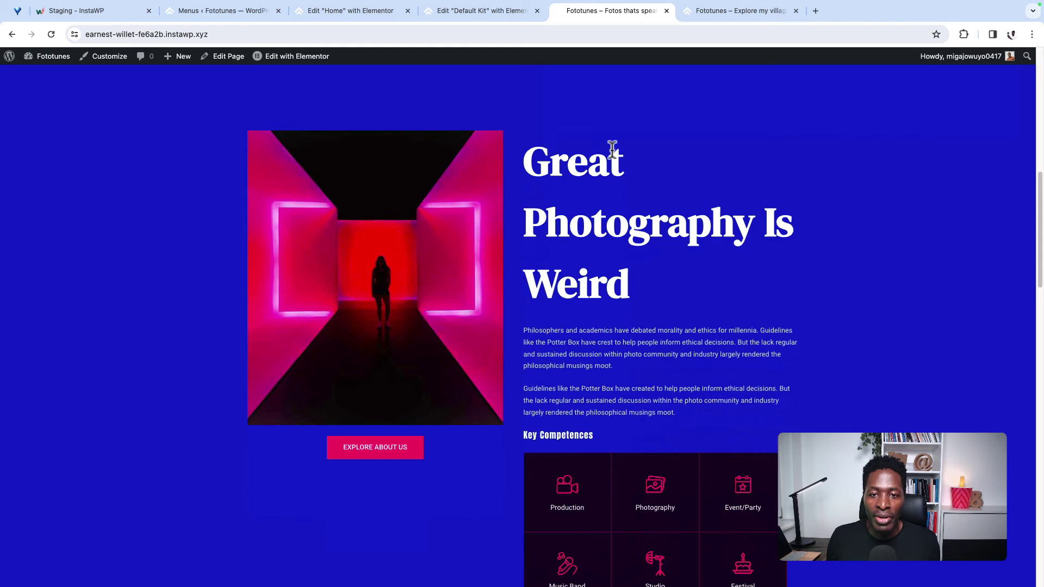
{"action": "scroll", "coordinate": [612, 147], "scroll_direction": "up", "scroll_amount": 8}
{"action": "left_click", "coordinate": [651, 90]}
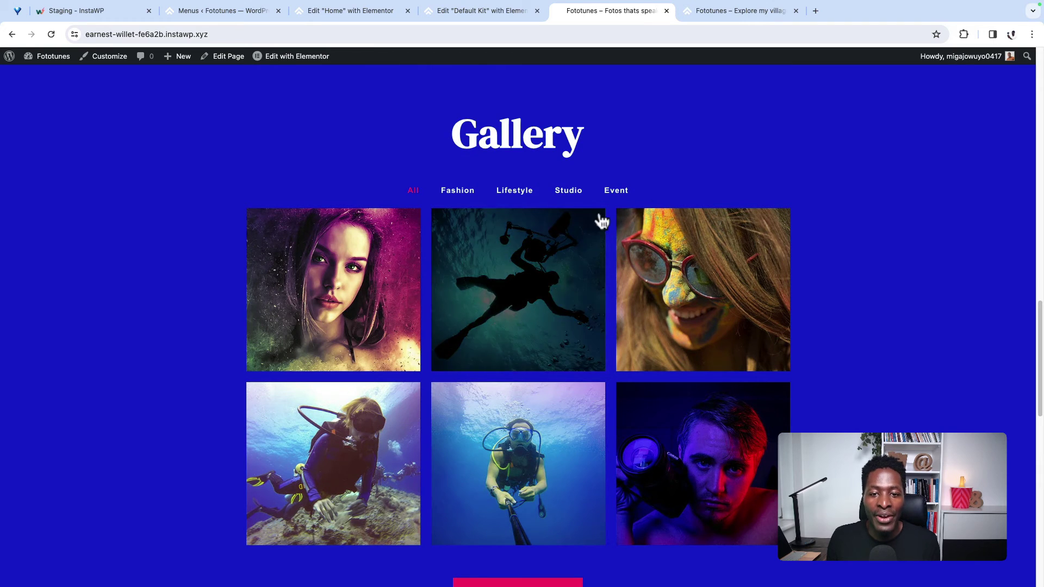
{"action": "scroll", "coordinate": [674, 218], "scroll_direction": "up", "scroll_amount": 10}
{"action": "left_click", "coordinate": [694, 94]}
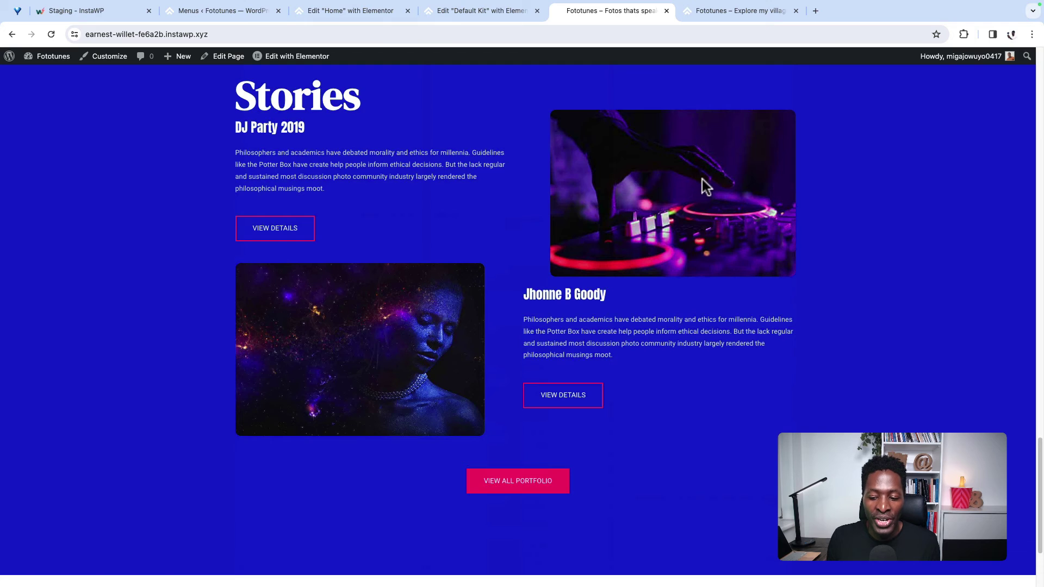
{"action": "scroll", "coordinate": [702, 179], "scroll_direction": "up", "scroll_amount": 10}
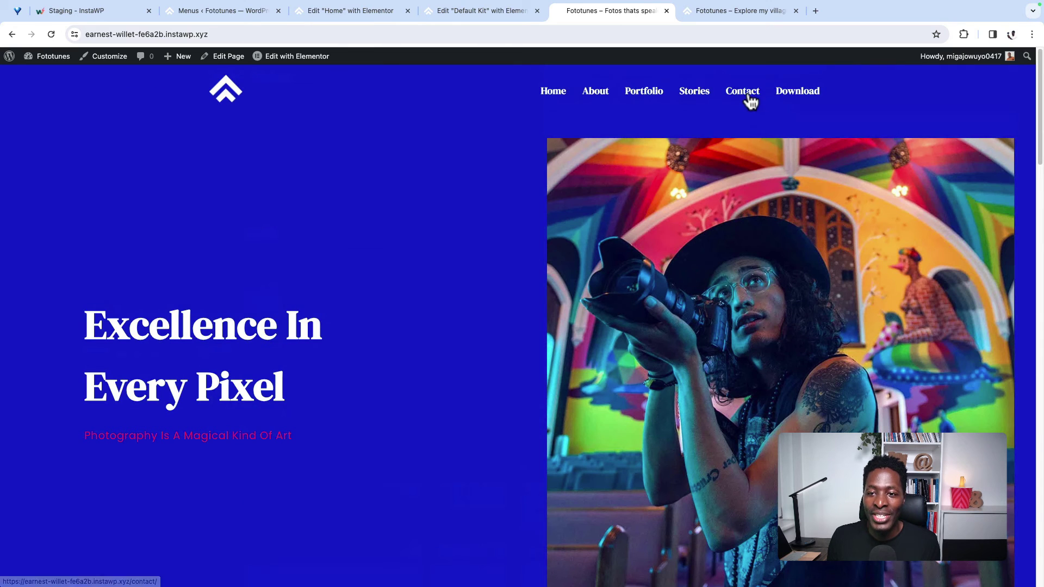
{"action": "left_click", "coordinate": [748, 98]}
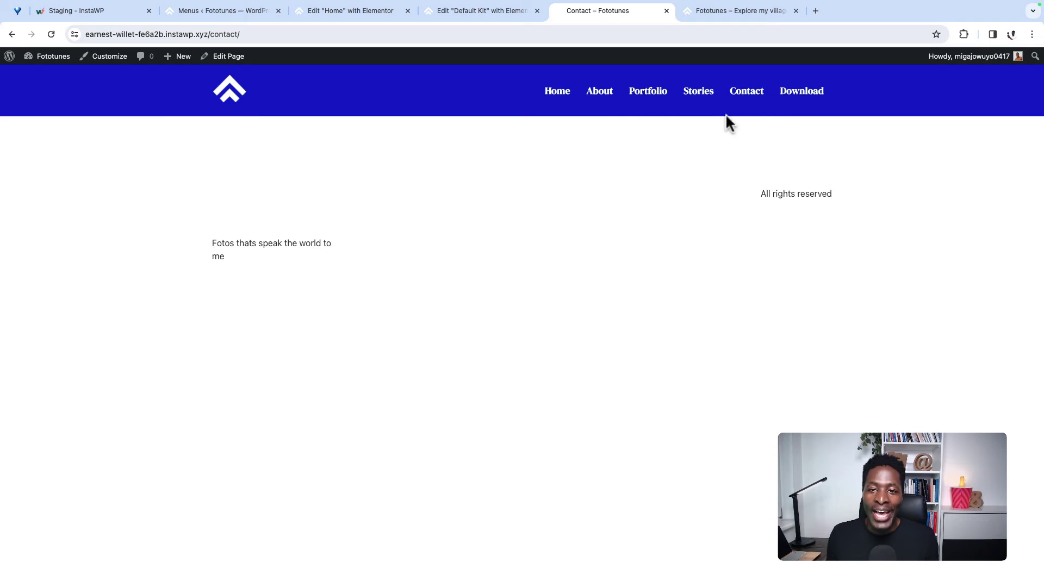
{"action": "left_click", "coordinate": [600, 97]}
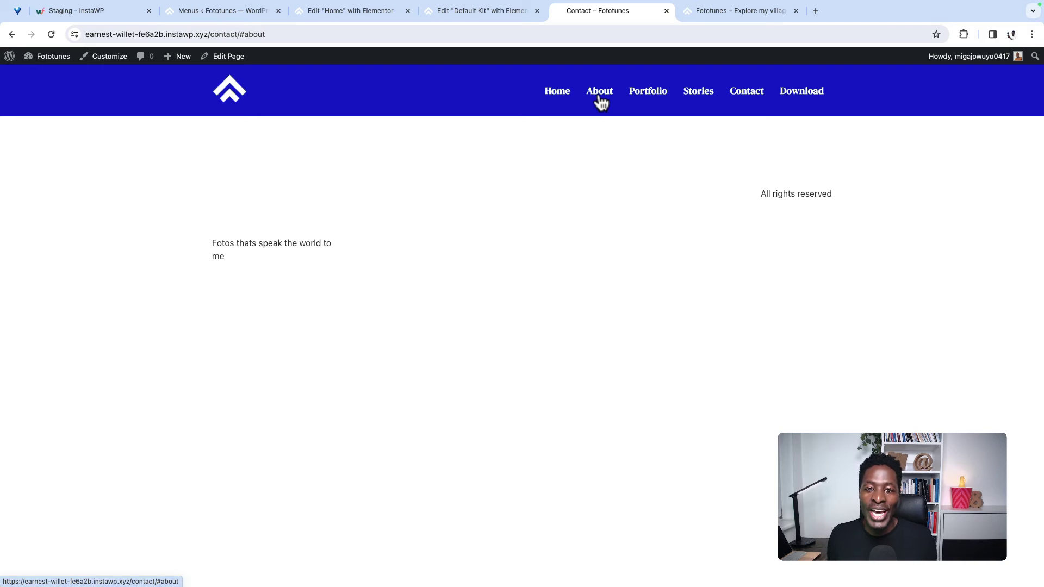
{"action": "left_click", "coordinate": [561, 101]}
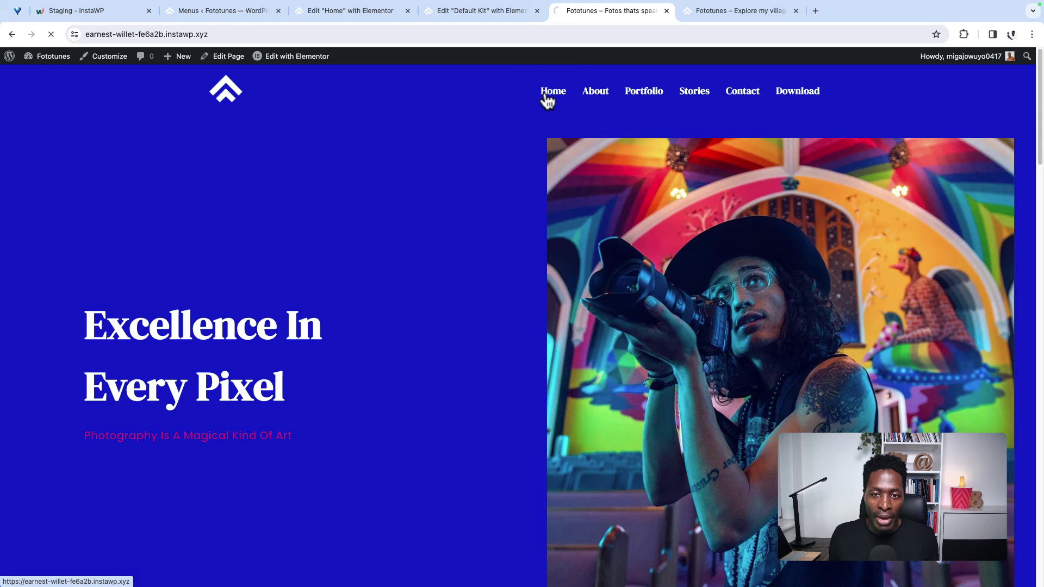
{"action": "left_click", "coordinate": [543, 98]}
{"action": "left_click", "coordinate": [358, 34]}
{"action": "key", "text": "super+c"}
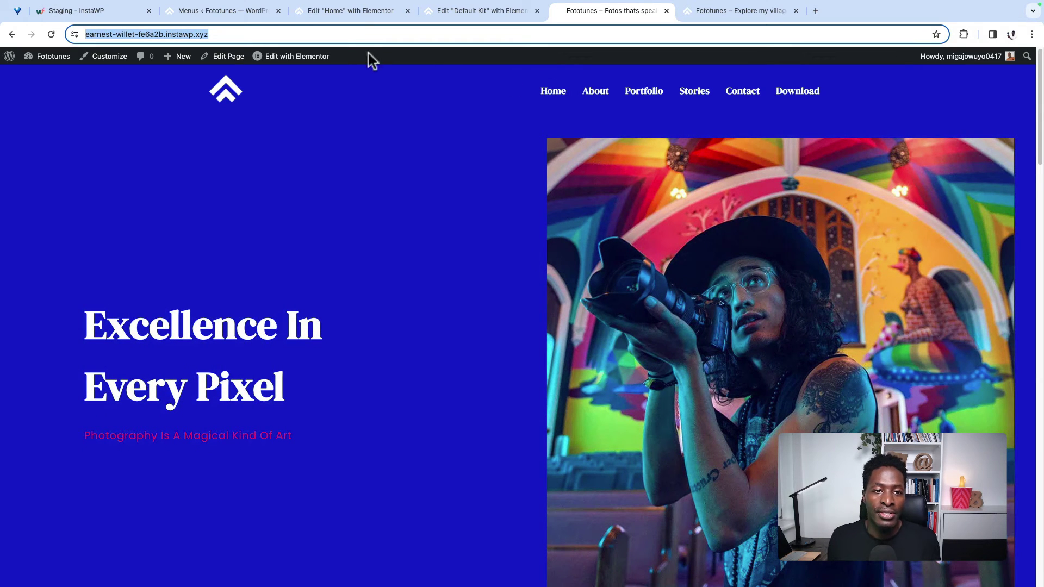
Step: Prefix the About menu link's #about anchor with the full site address
{"action": "left_click", "coordinate": [219, 11]}
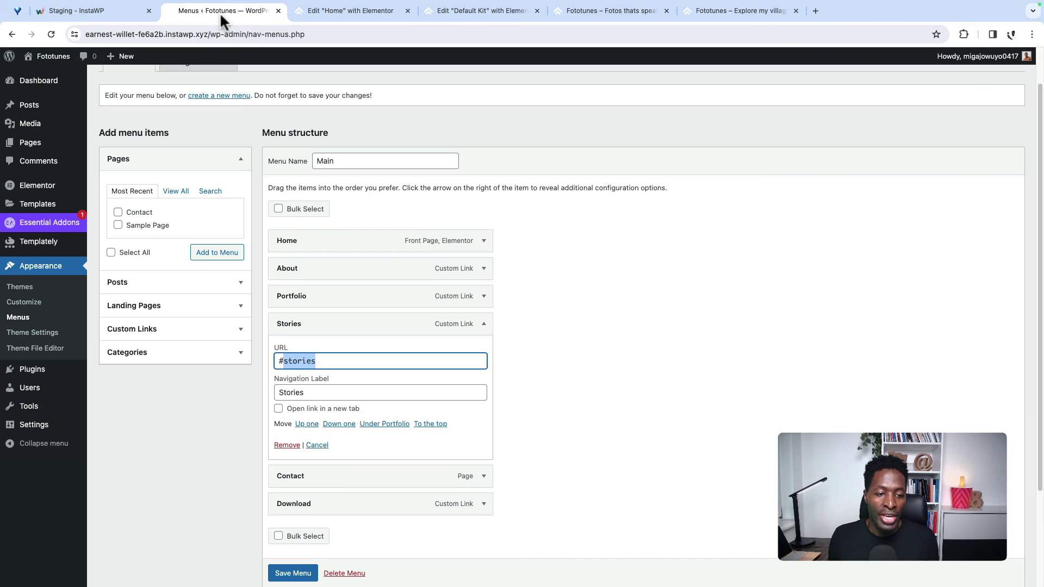
{"action": "left_click", "coordinate": [484, 268]}
{"action": "left_click", "coordinate": [485, 271]}
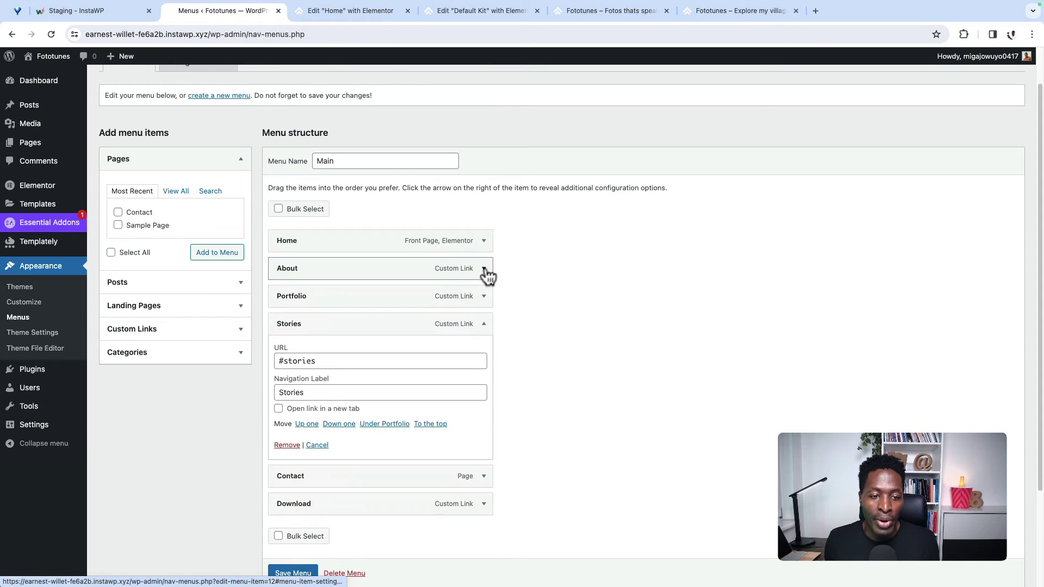
{"action": "left_click", "coordinate": [484, 269]}
{"action": "left_click", "coordinate": [276, 306]}
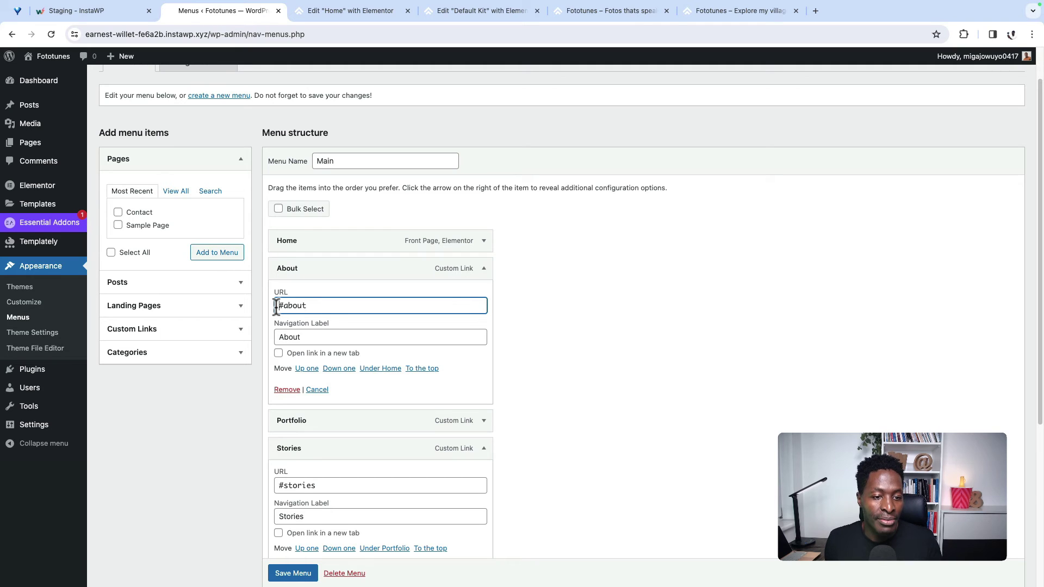
{"action": "key", "text": "super+v"}
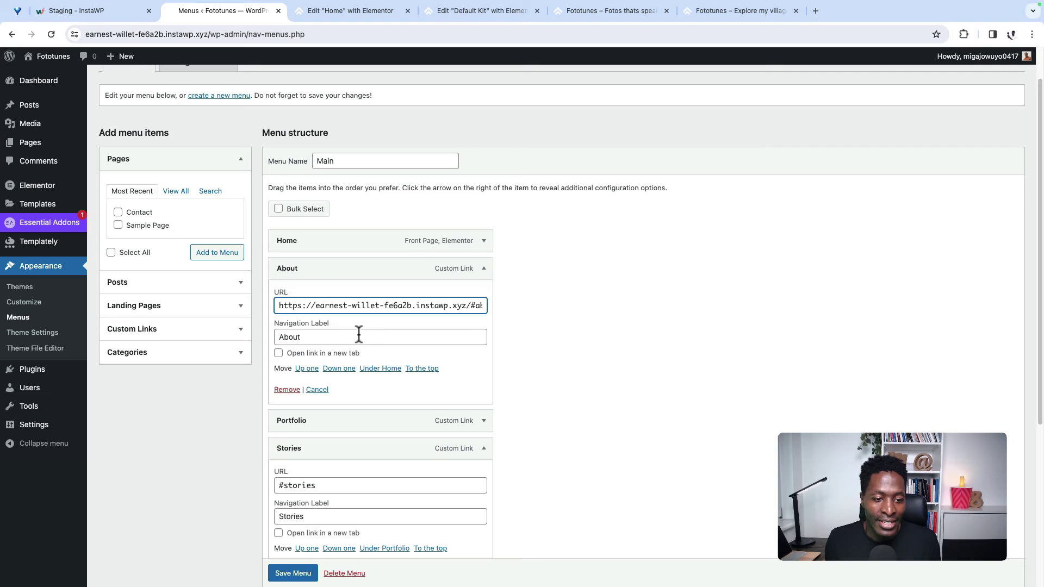
{"action": "left_click_drag", "start_coordinate": [278, 306], "coordinate": [462, 301]}
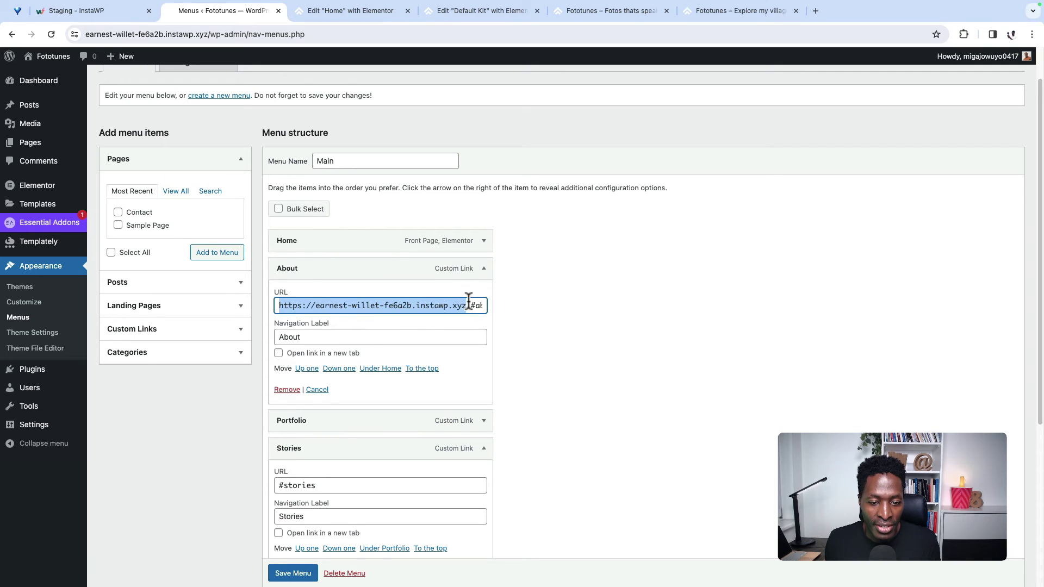
{"action": "left_click", "coordinate": [476, 305]}
{"action": "double_click", "coordinate": [482, 305]}
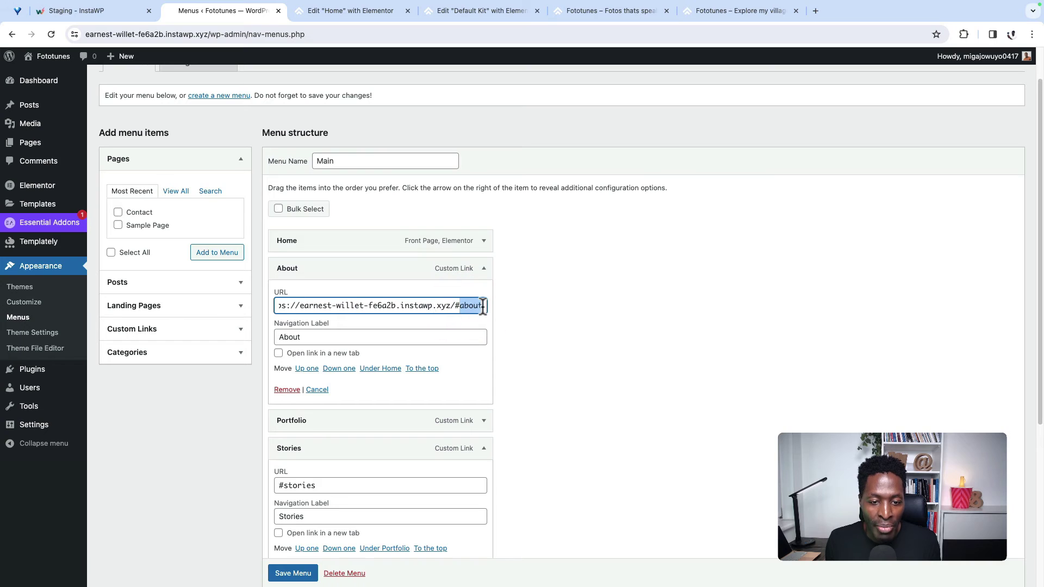
{"action": "left_click", "coordinate": [456, 305]}
{"action": "left_click_drag", "start_coordinate": [457, 306], "coordinate": [485, 305]}
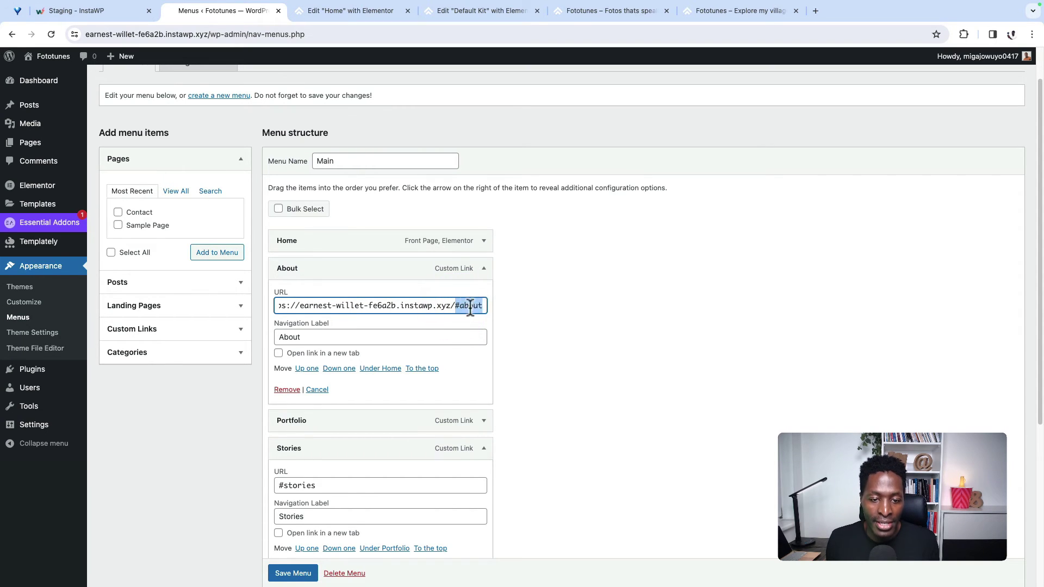
{"action": "left_click", "coordinate": [482, 270]}
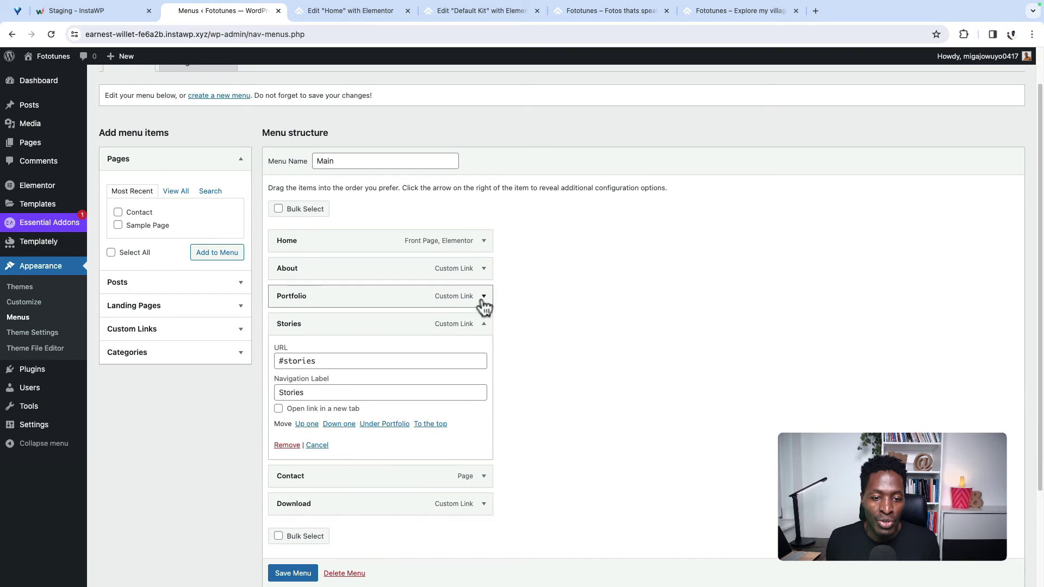
Step: Prefix the Portfolio and Stories links with the site address and save the Main menu
{"action": "left_click", "coordinate": [483, 296]}
{"action": "left_click", "coordinate": [279, 333]}
{"action": "key", "text": "ctrl+v"}
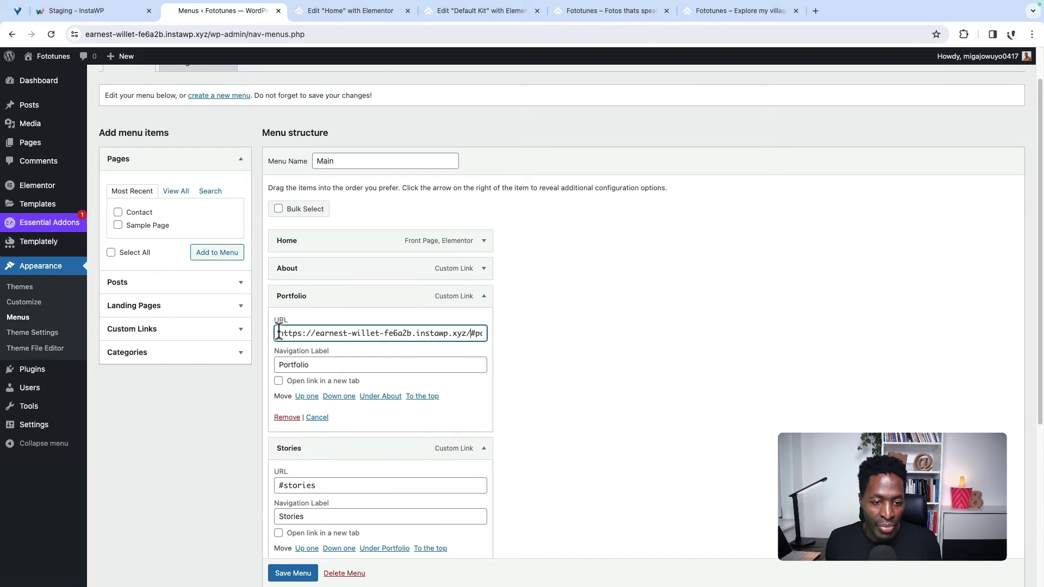
{"action": "left_click_drag", "start_coordinate": [460, 334], "coordinate": [435, 332]}
{"action": "left_click", "coordinate": [483, 296]}
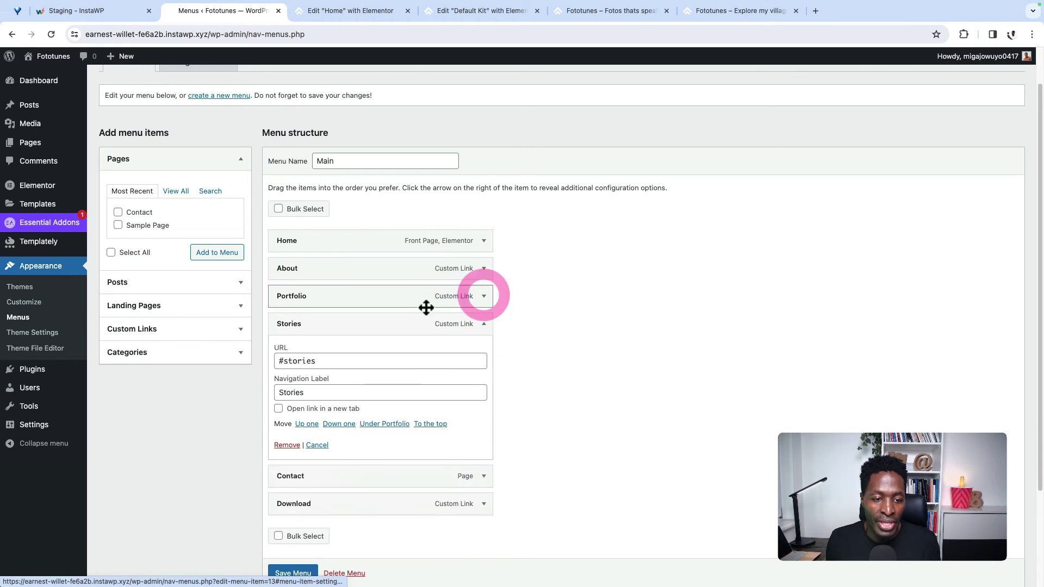
{"action": "left_click", "coordinate": [278, 361]}
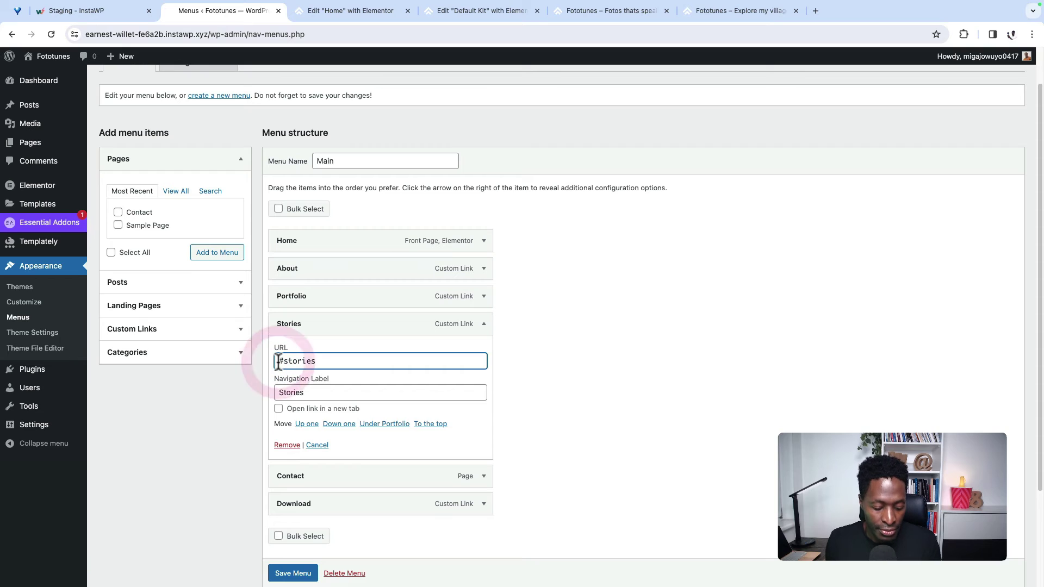
{"action": "key", "text": "super+v"}
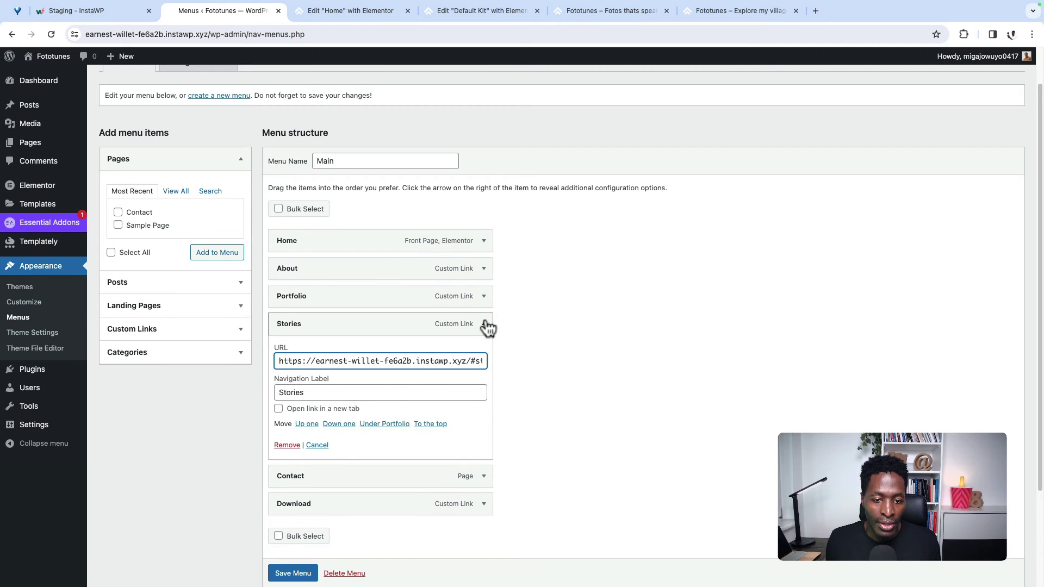
{"action": "left_click", "coordinate": [483, 324]}
{"action": "left_click", "coordinate": [299, 530]}
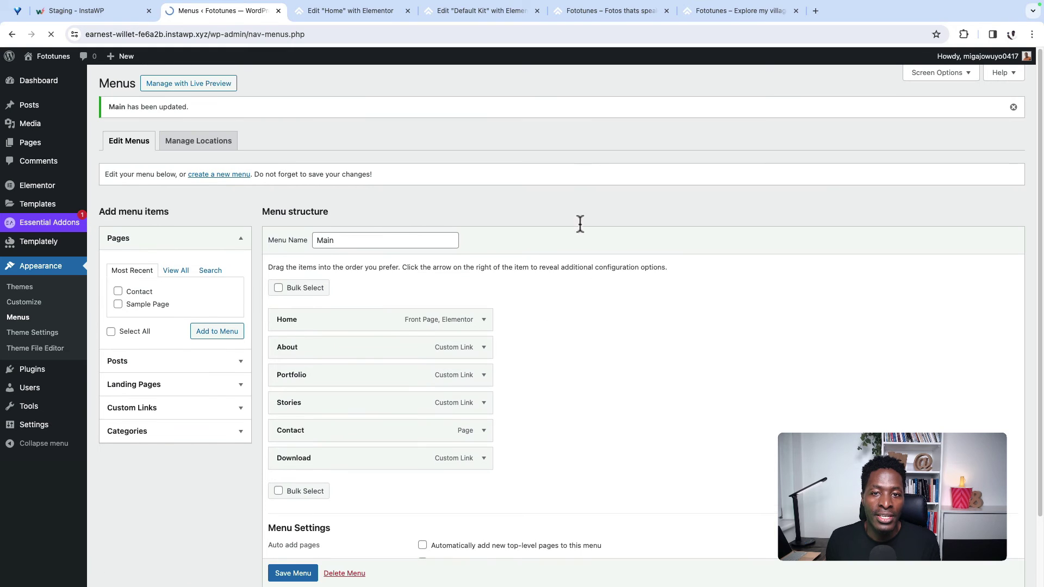
Step: Reload the live site and test the About, Portfolio, Stories and Contact menu links
{"action": "left_click", "coordinate": [573, 11]}
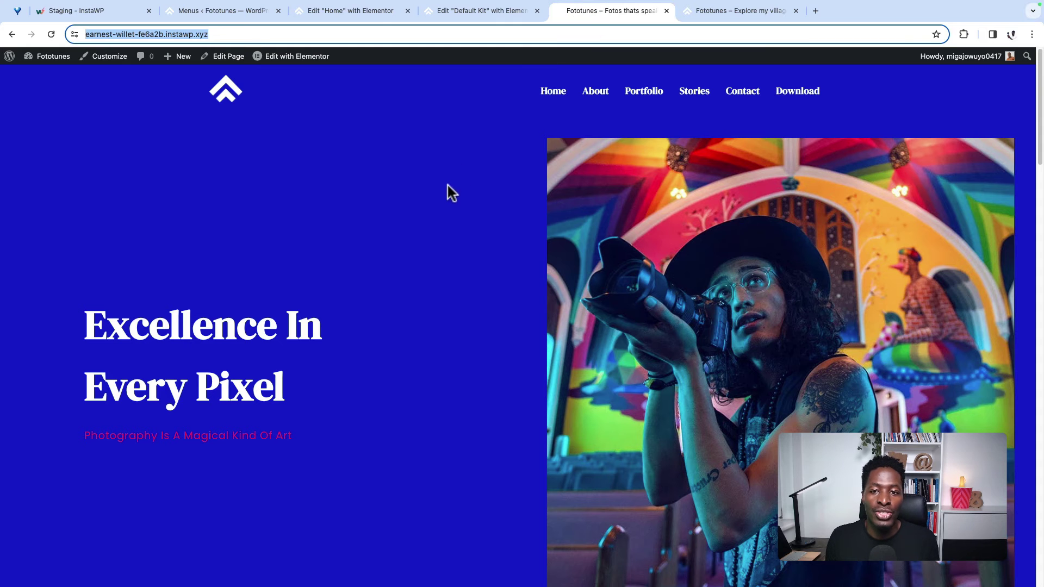
{"action": "left_click", "coordinate": [49, 34]}
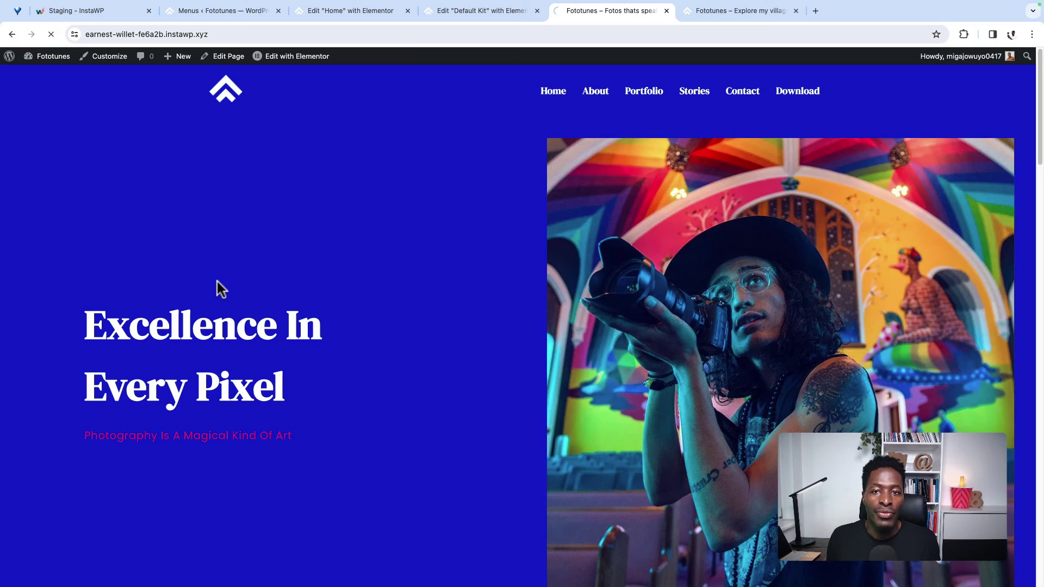
{"action": "left_click", "coordinate": [596, 92]}
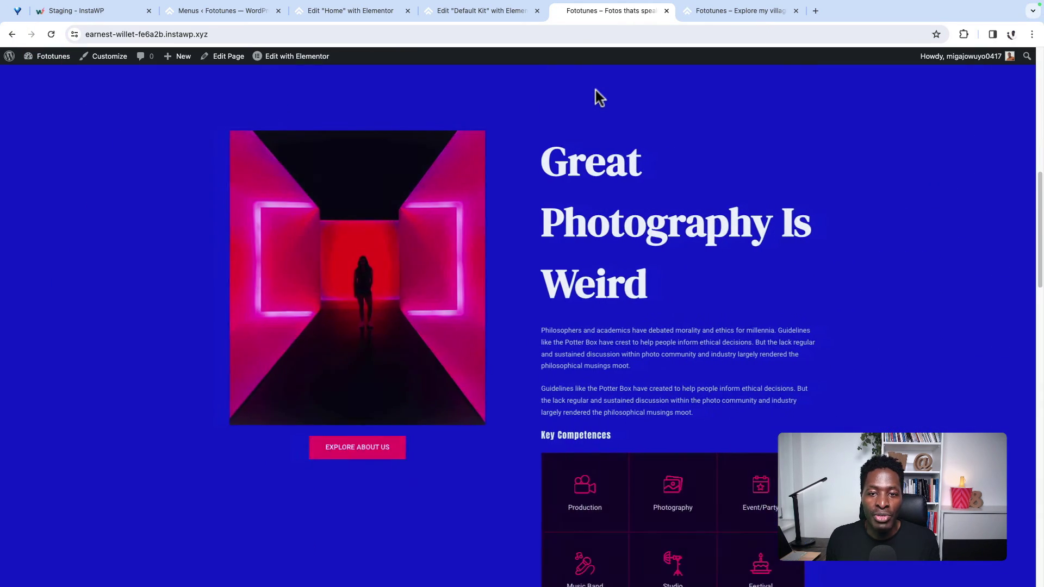
{"action": "scroll", "coordinate": [578, 202], "scroll_direction": "up", "scroll_amount": 10}
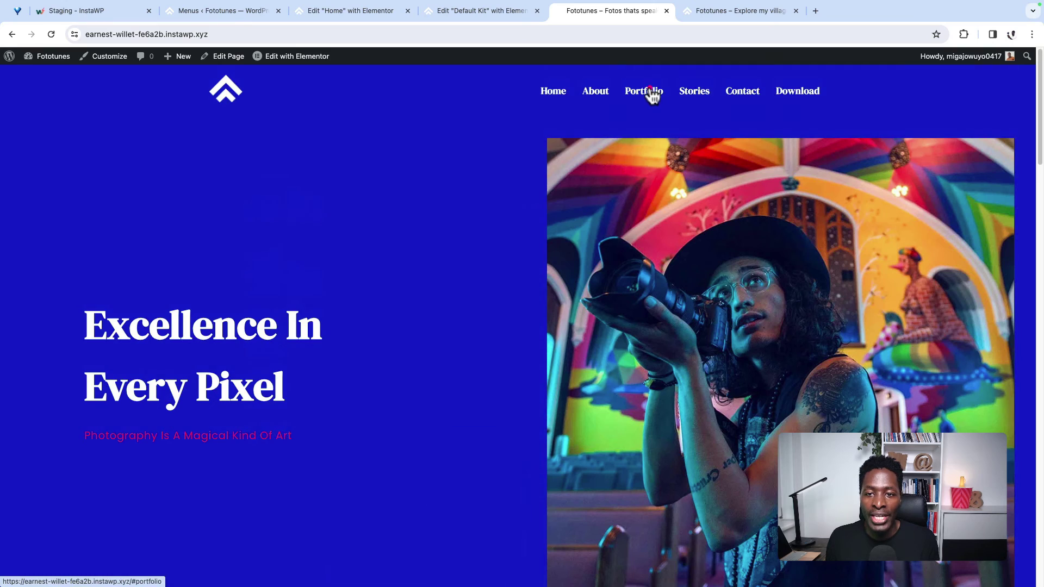
{"action": "left_click", "coordinate": [647, 93]}
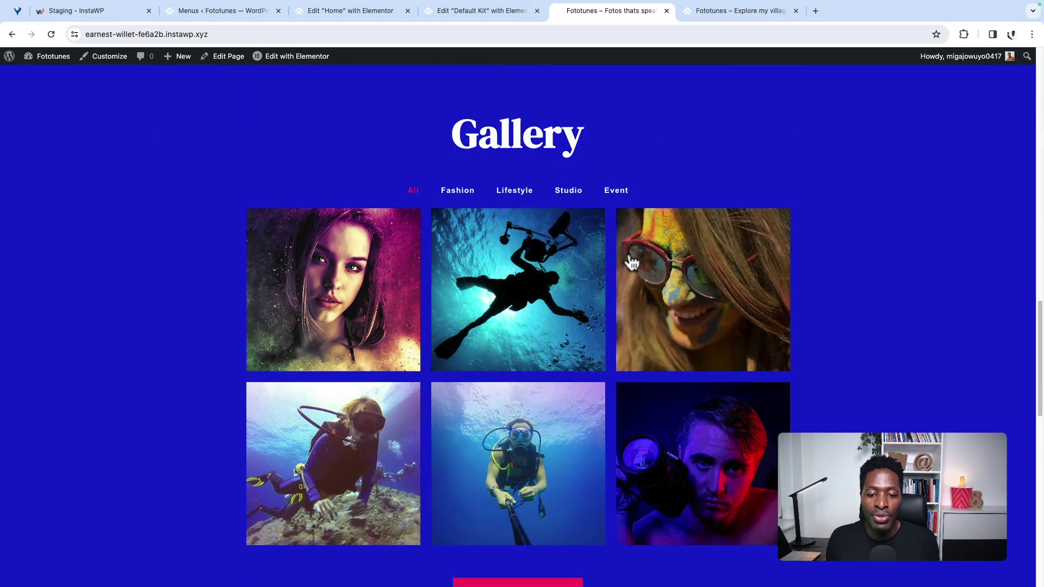
{"action": "scroll", "coordinate": [627, 263], "scroll_direction": "up", "scroll_amount": 10}
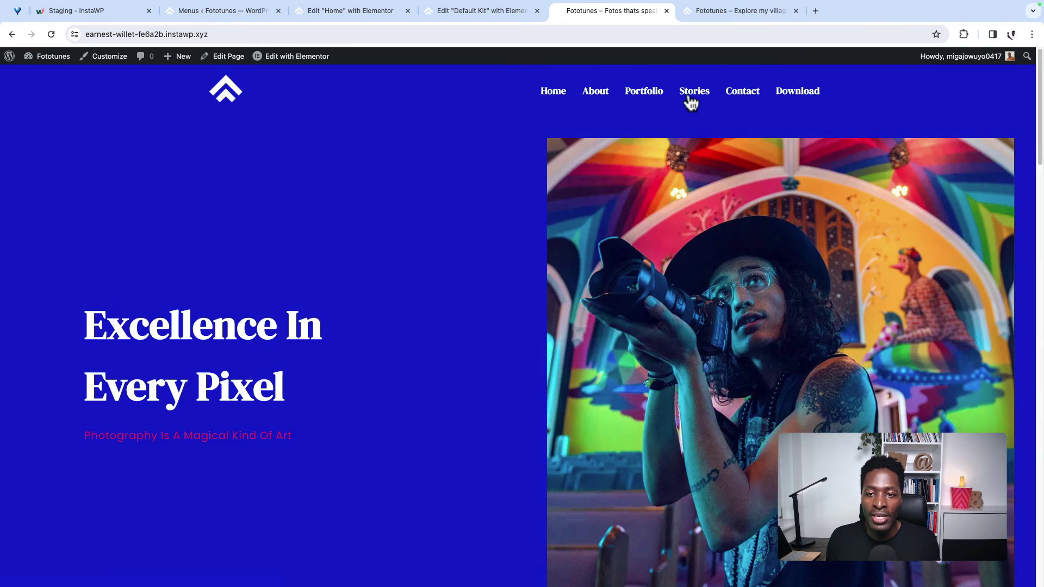
{"action": "left_click", "coordinate": [690, 97]}
{"action": "scroll", "coordinate": [649, 269], "scroll_direction": "up", "scroll_amount": 15}
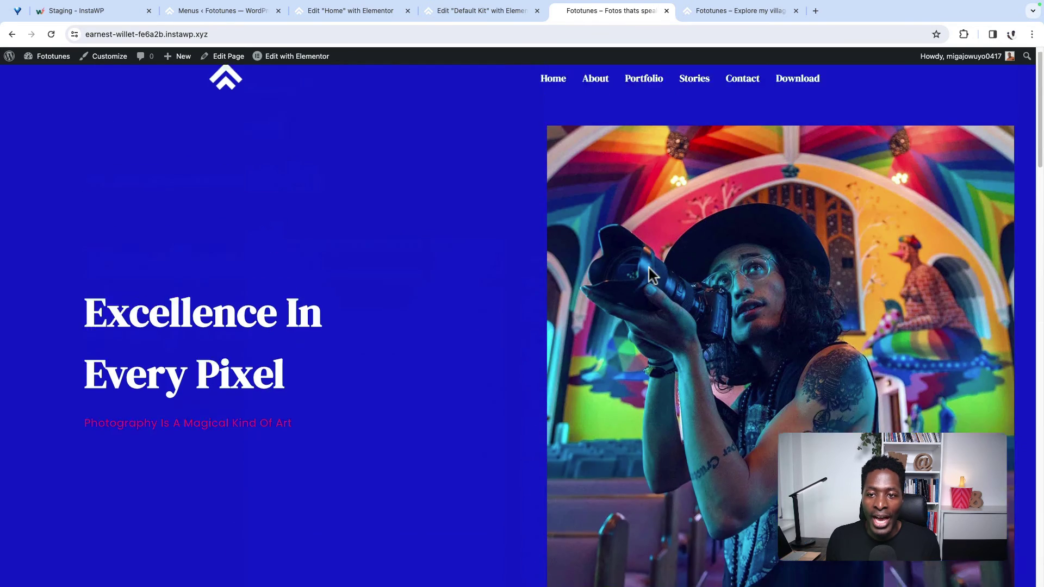
{"action": "left_click", "coordinate": [741, 98]}
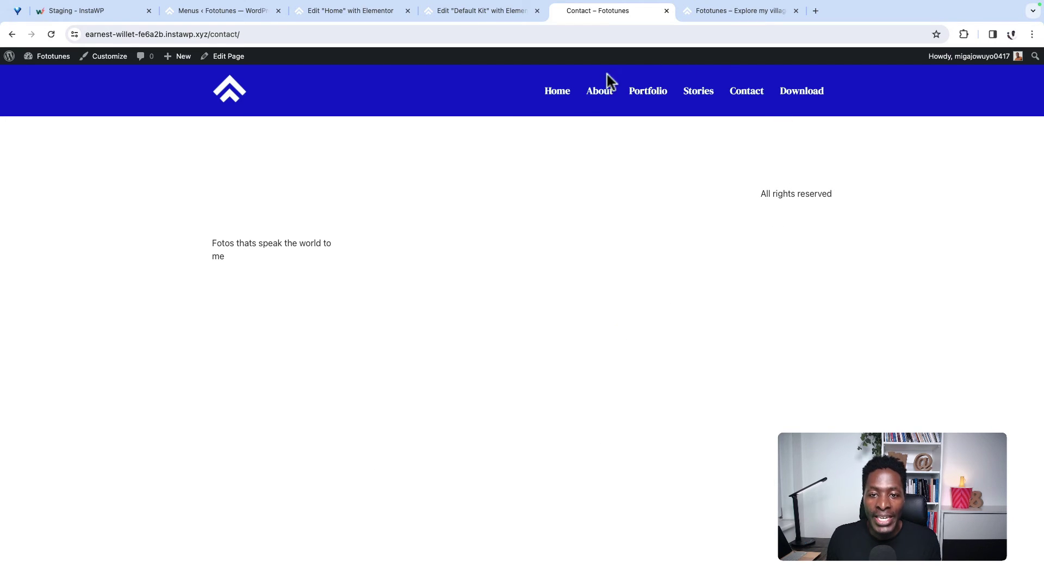
Step: Jump back to the About section, then browse the finished reference site with the pink Download button
{"action": "left_click", "coordinate": [596, 94]}
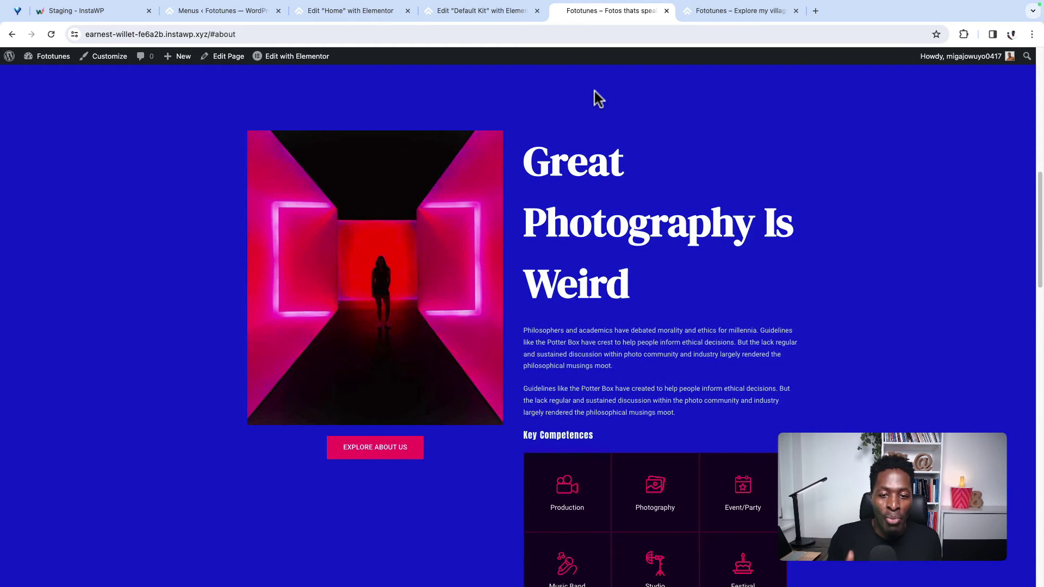
{"action": "scroll", "coordinate": [621, 250], "scroll_direction": "down", "scroll_amount": 1}
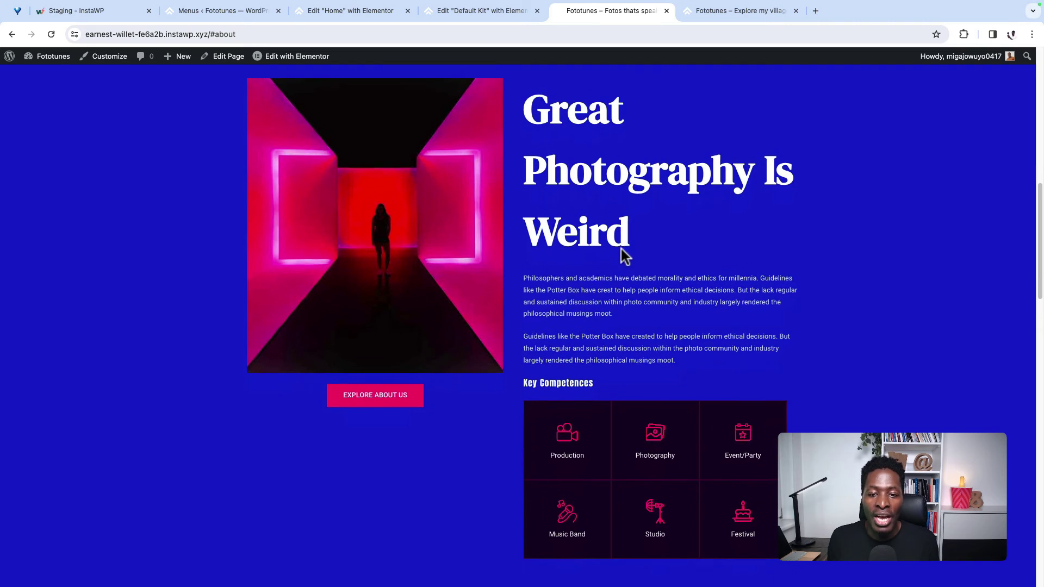
{"action": "scroll", "coordinate": [622, 250], "scroll_direction": "up", "scroll_amount": 10}
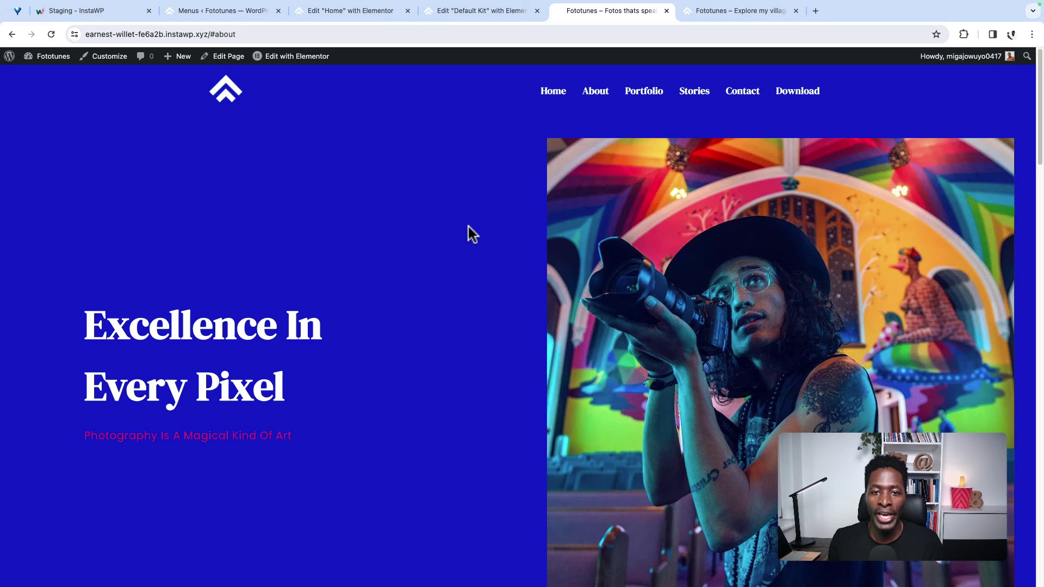
{"action": "scroll", "coordinate": [480, 227], "scroll_direction": "down", "scroll_amount": 5}
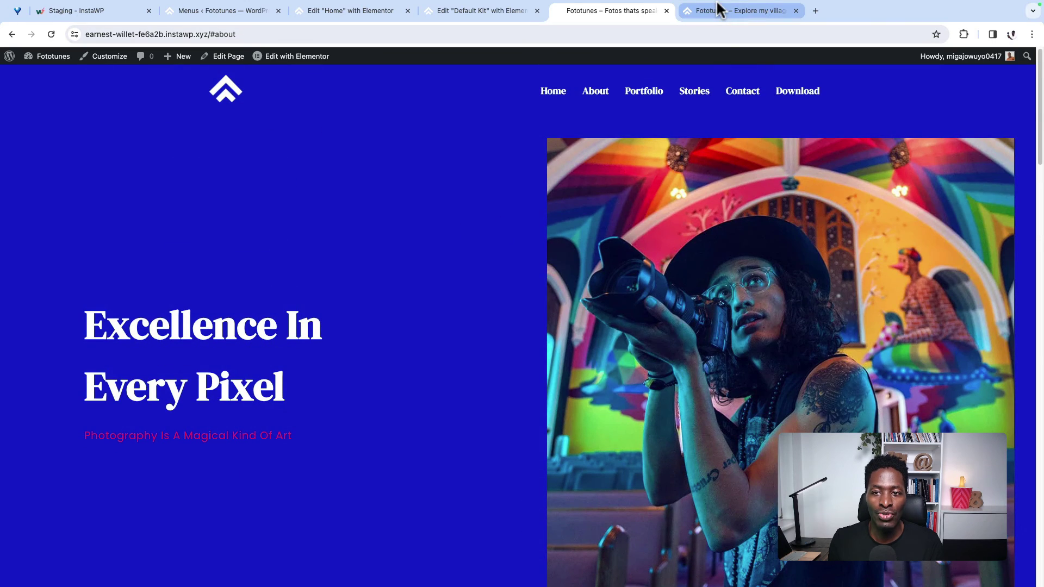
{"action": "left_click", "coordinate": [715, 8]}
{"action": "scroll", "coordinate": [504, 303], "scroll_direction": "down", "scroll_amount": 2}
{"action": "scroll", "coordinate": [505, 303], "scroll_direction": "down", "scroll_amount": 7}
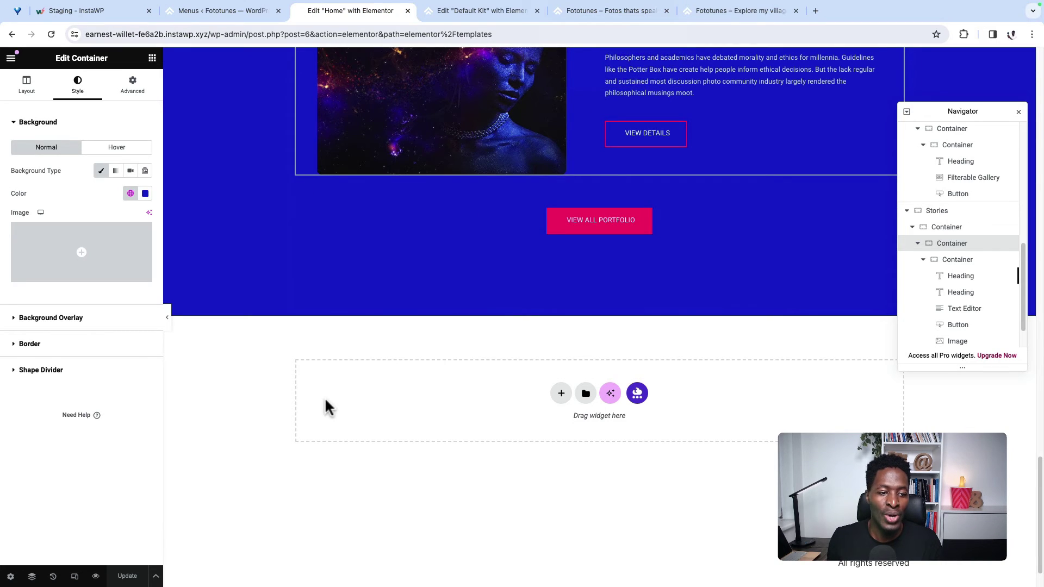
Step: Scroll back up to the page header, then go to the Menus page listing the Main menu
{"action": "scroll", "coordinate": [274, 407], "scroll_direction": "up", "scroll_amount": 10}
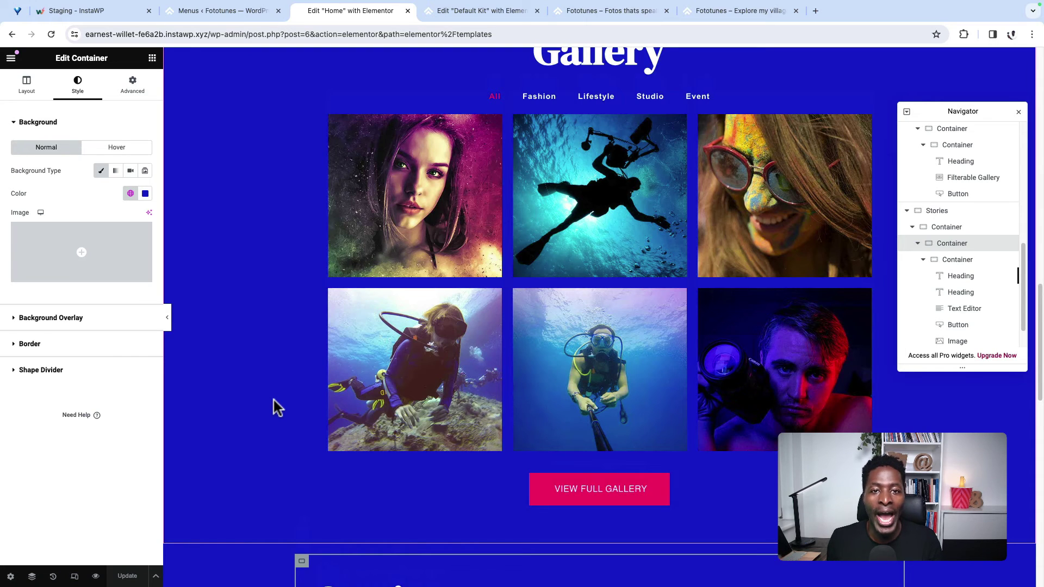
{"action": "scroll", "coordinate": [275, 407], "scroll_direction": "up", "scroll_amount": 10}
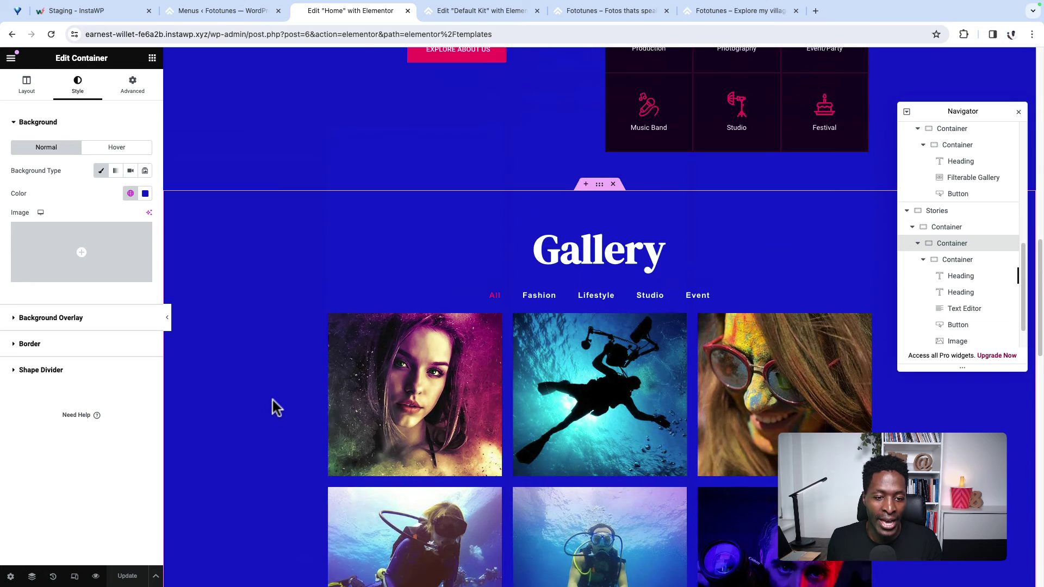
{"action": "scroll", "coordinate": [275, 406], "scroll_direction": "up", "scroll_amount": 10}
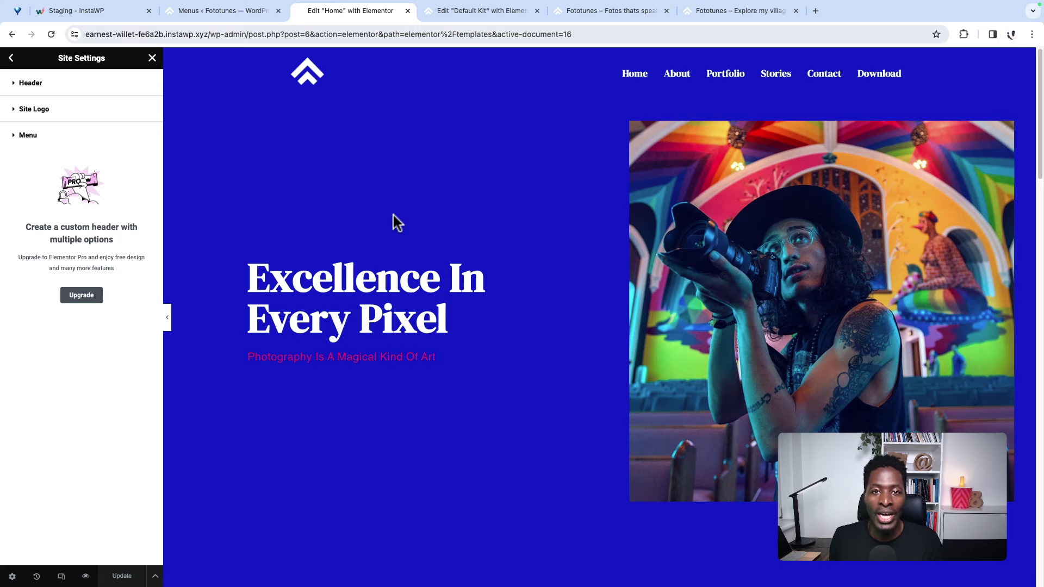
{"action": "left_click", "coordinate": [220, 12]}
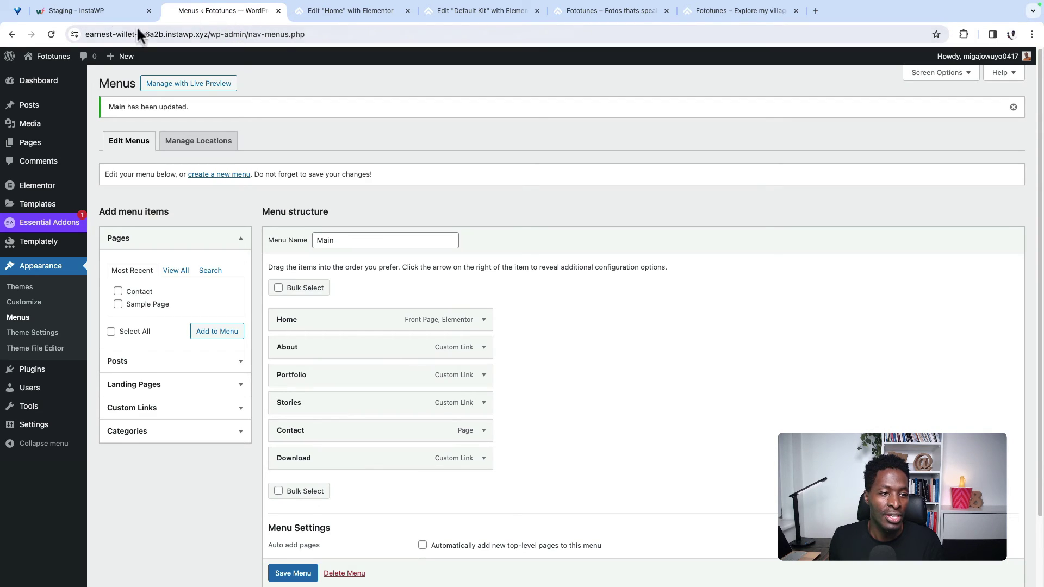
Step: Paste the prepared sticky-header, hamburger-icon and Download button CSS into the Customizer's Additional CSS
{"action": "left_click", "coordinate": [25, 306]}
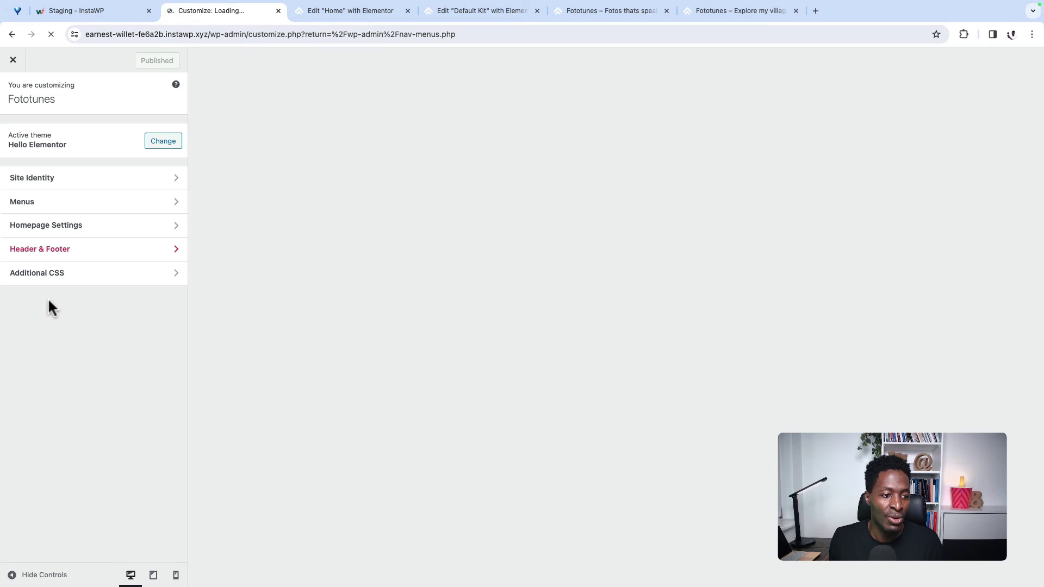
{"action": "left_click", "coordinate": [54, 273]}
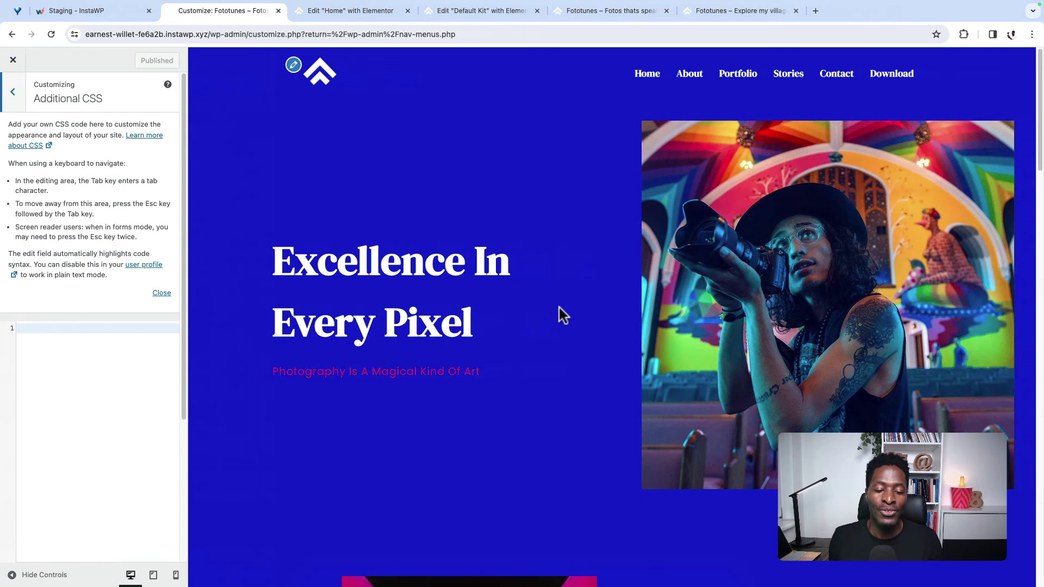
{"action": "scroll", "coordinate": [60, 277], "scroll_direction": "down", "scroll_amount": 4}
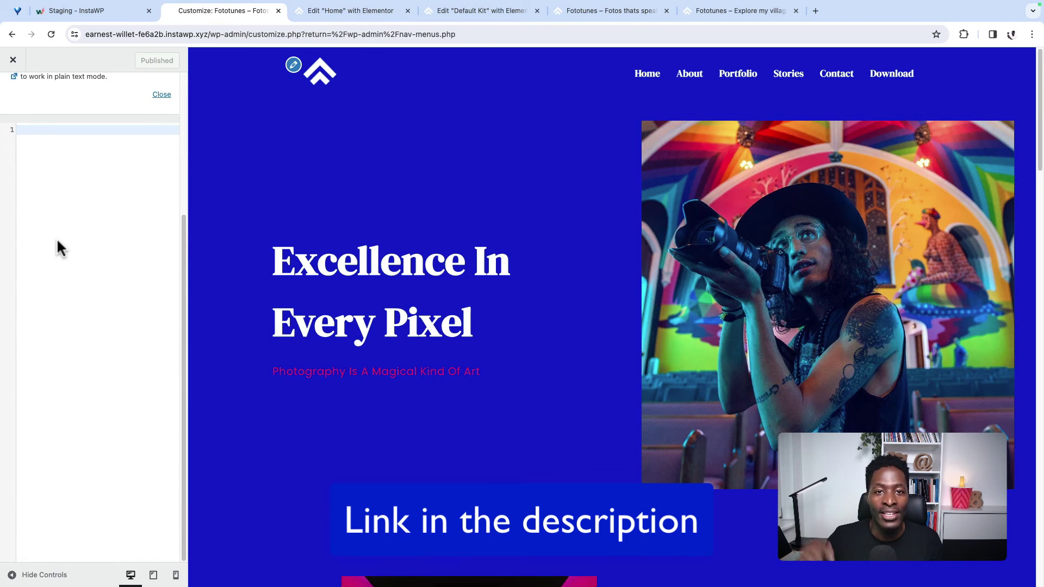
{"action": "key", "text": "super+v"}
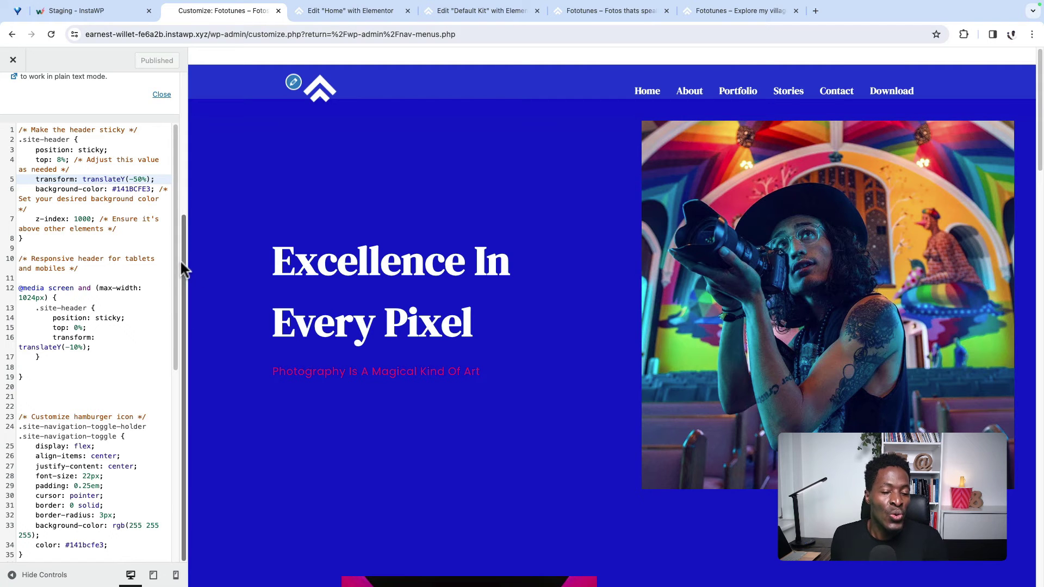
Step: Review the .site-header position, top and z-index rules, then preview the site at mobile width
{"action": "scroll", "coordinate": [490, 302], "scroll_direction": "down", "scroll_amount": 2}
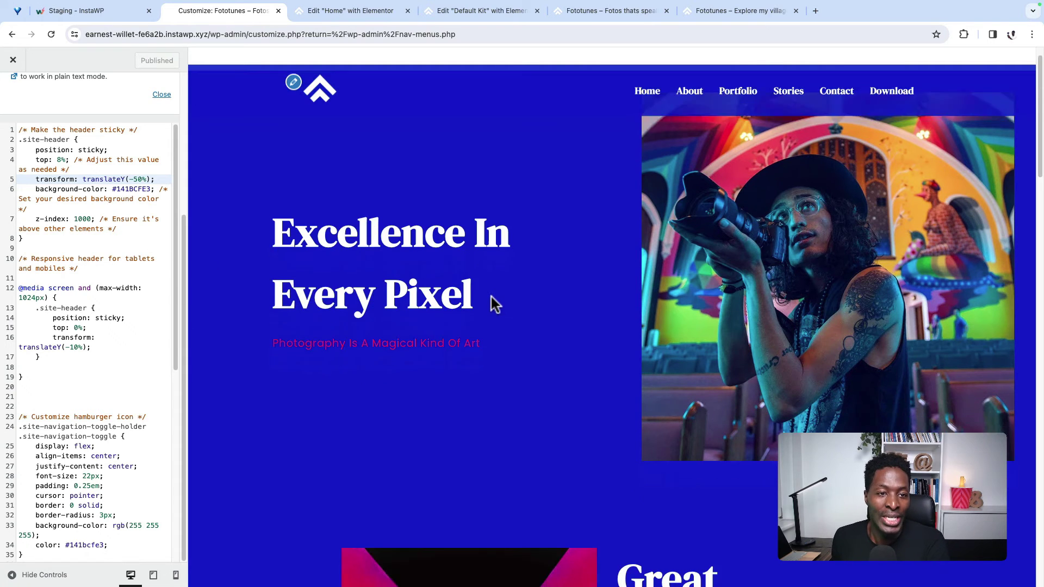
{"action": "scroll", "coordinate": [490, 302], "scroll_direction": "up", "scroll_amount": 2}
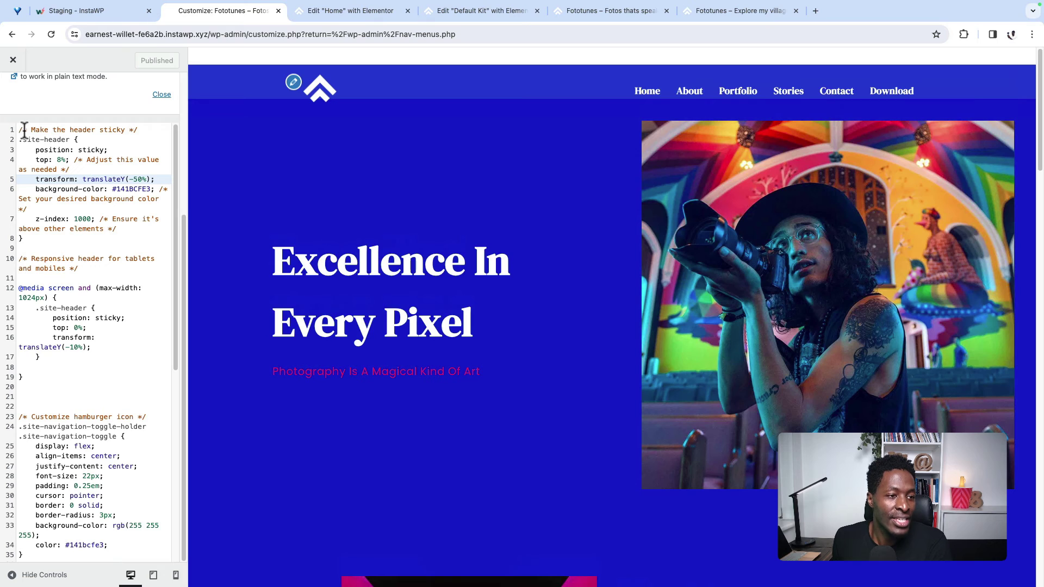
{"action": "left_click_drag", "start_coordinate": [20, 129], "coordinate": [104, 179]}
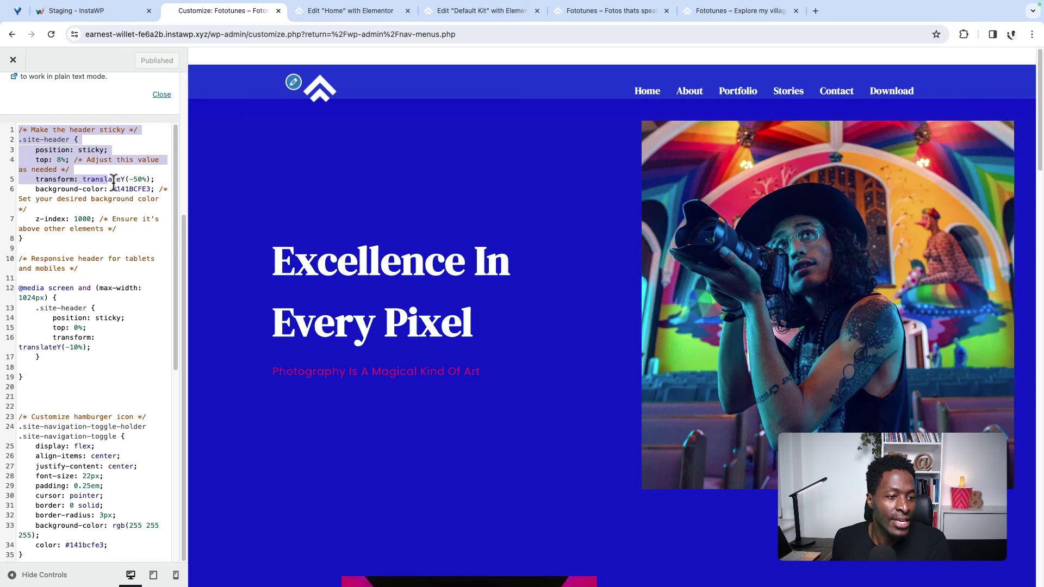
{"action": "left_click", "coordinate": [57, 159]}
{"action": "left_click_drag", "start_coordinate": [18, 141], "coordinate": [90, 166]}
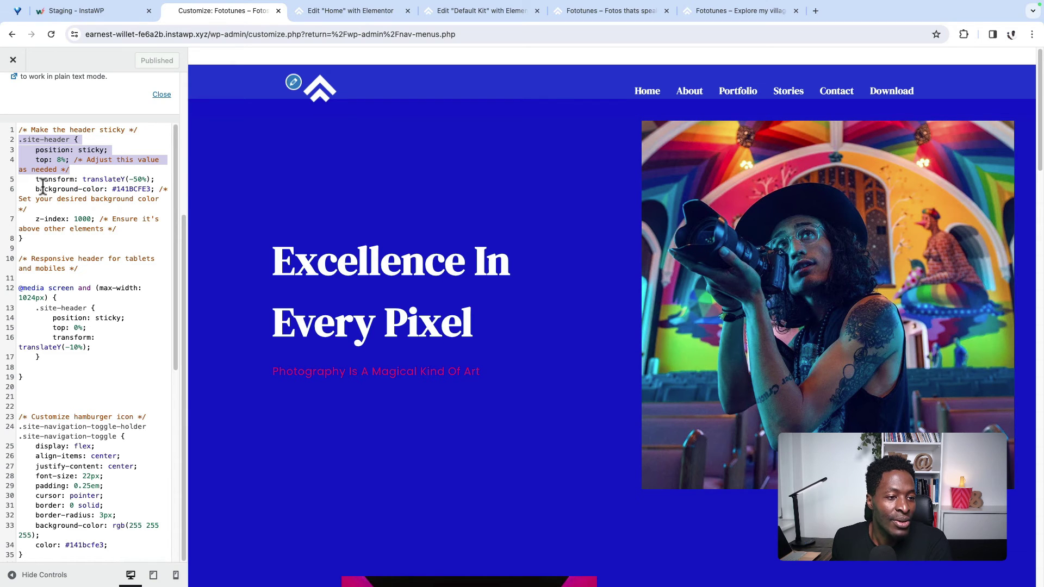
{"action": "left_click_drag", "start_coordinate": [34, 216], "coordinate": [121, 227]}
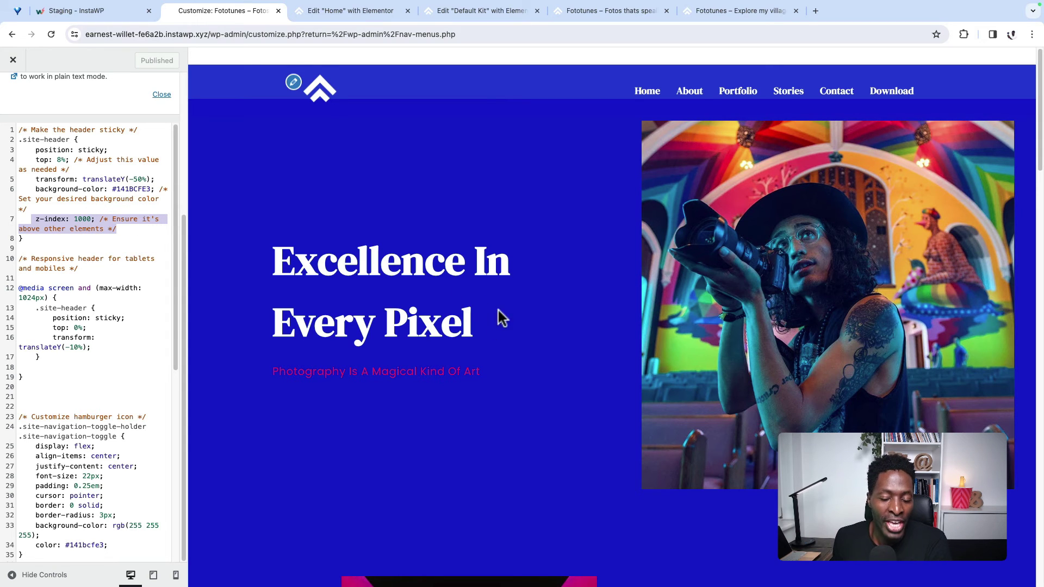
{"action": "scroll", "coordinate": [33, 234], "scroll_direction": "down", "scroll_amount": 1}
{"action": "left_click_drag", "start_coordinate": [19, 236], "coordinate": [70, 235]}
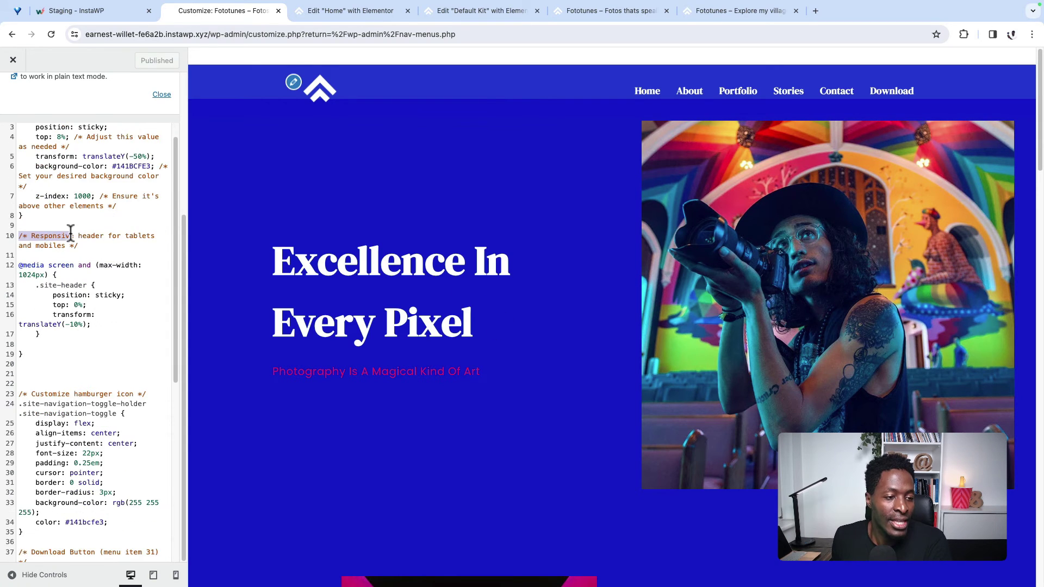
{"action": "left_click", "coordinate": [19, 235]}
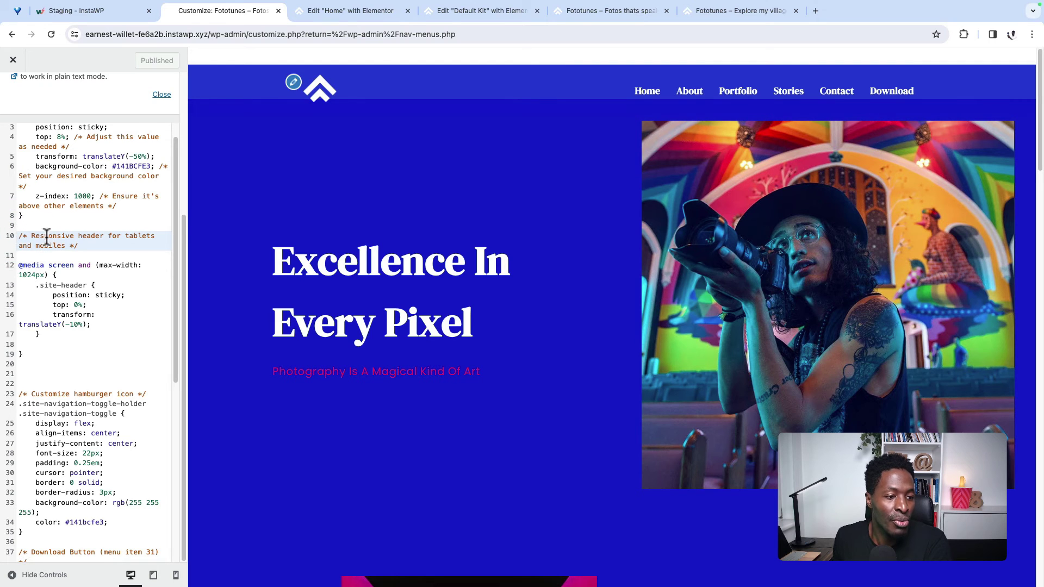
{"action": "scroll", "coordinate": [108, 250], "scroll_direction": "down", "scroll_amount": 1}
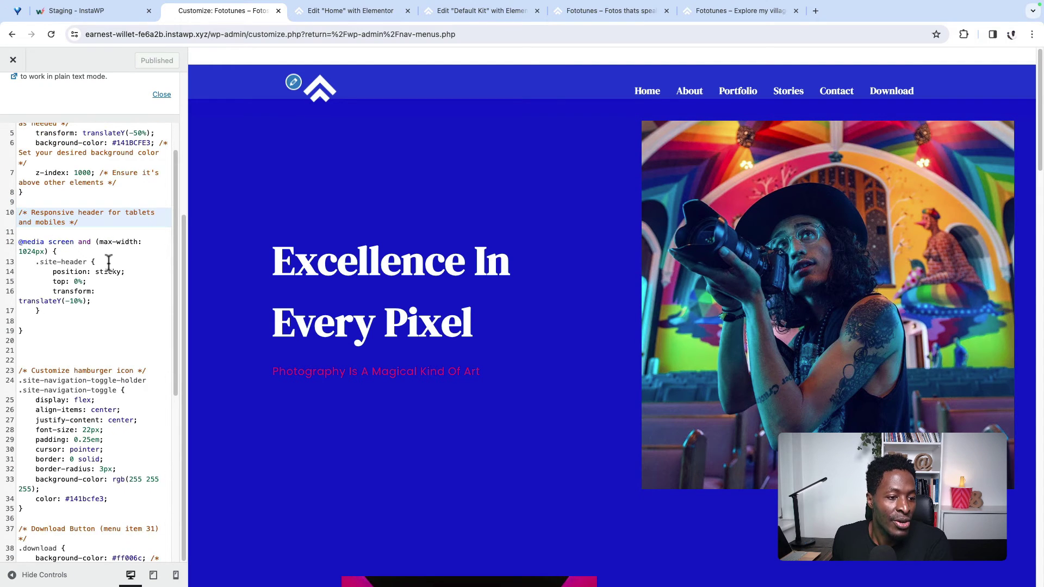
{"action": "scroll", "coordinate": [103, 266], "scroll_direction": "down", "scroll_amount": 7}
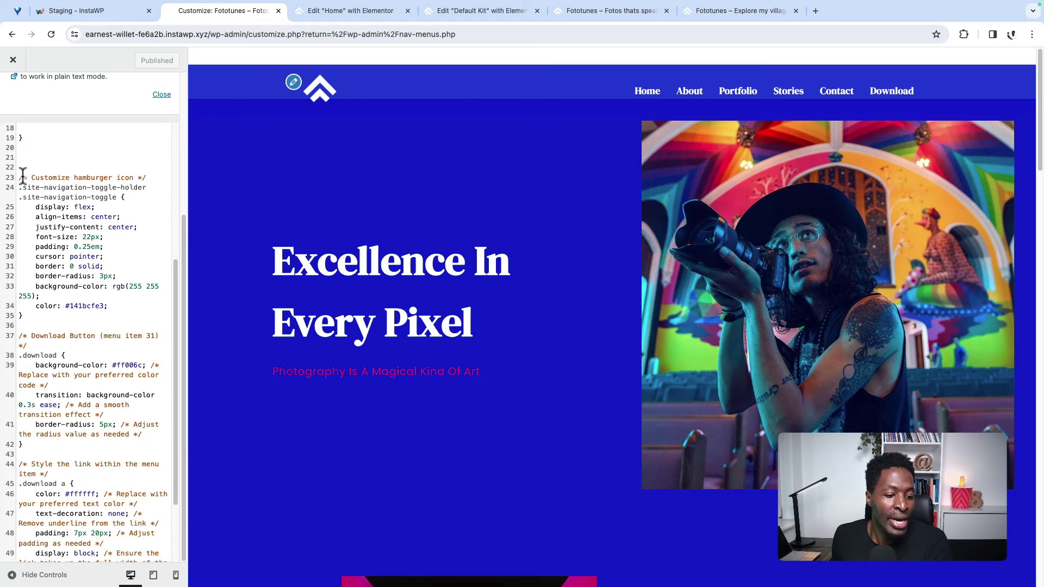
{"action": "left_click", "coordinate": [175, 575]}
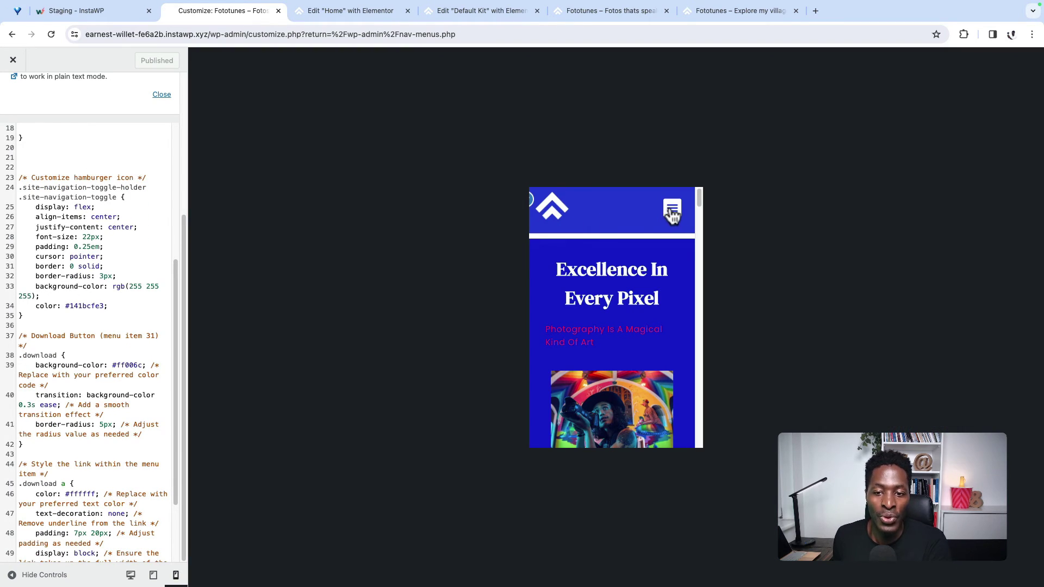
Step: Test the mobile menu, then replace the hamburger-icon CSS block with the reworked version on line 22
{"action": "left_click", "coordinate": [672, 210]}
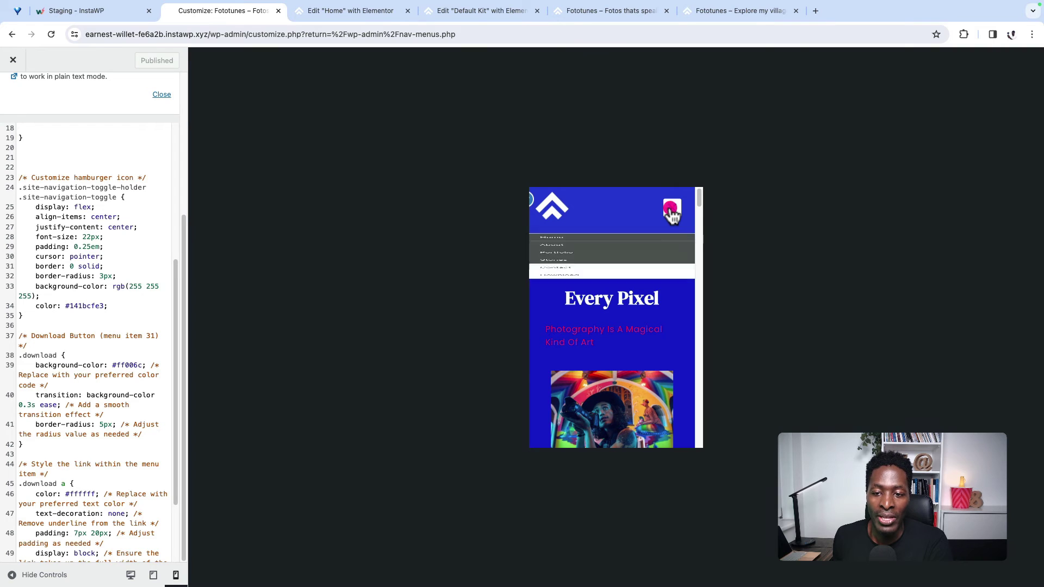
{"action": "left_click", "coordinate": [673, 212]}
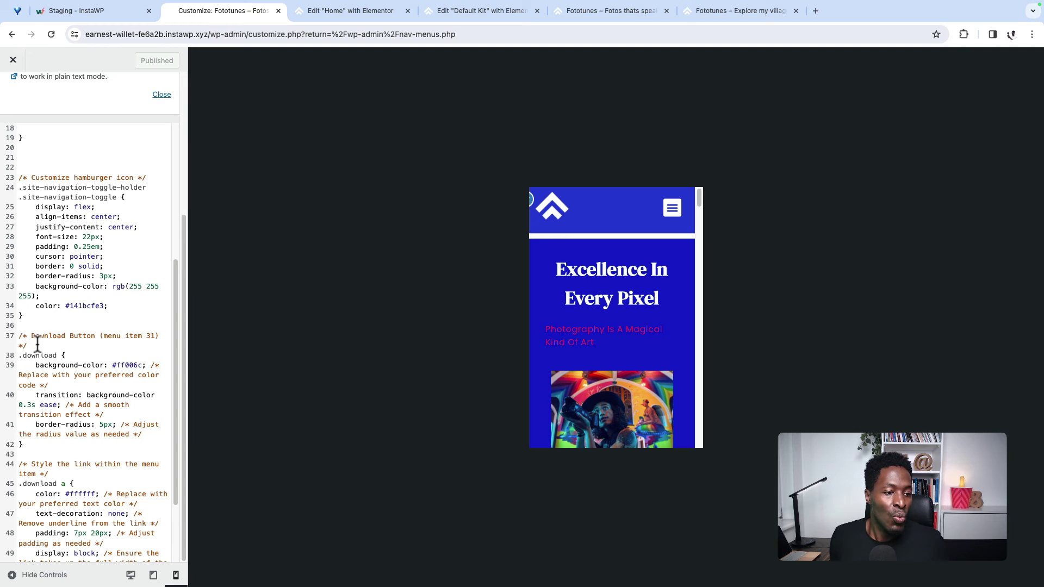
{"action": "left_click_drag", "start_coordinate": [54, 316], "coordinate": [17, 181]}
{"action": "key", "text": "ctrl+c"}
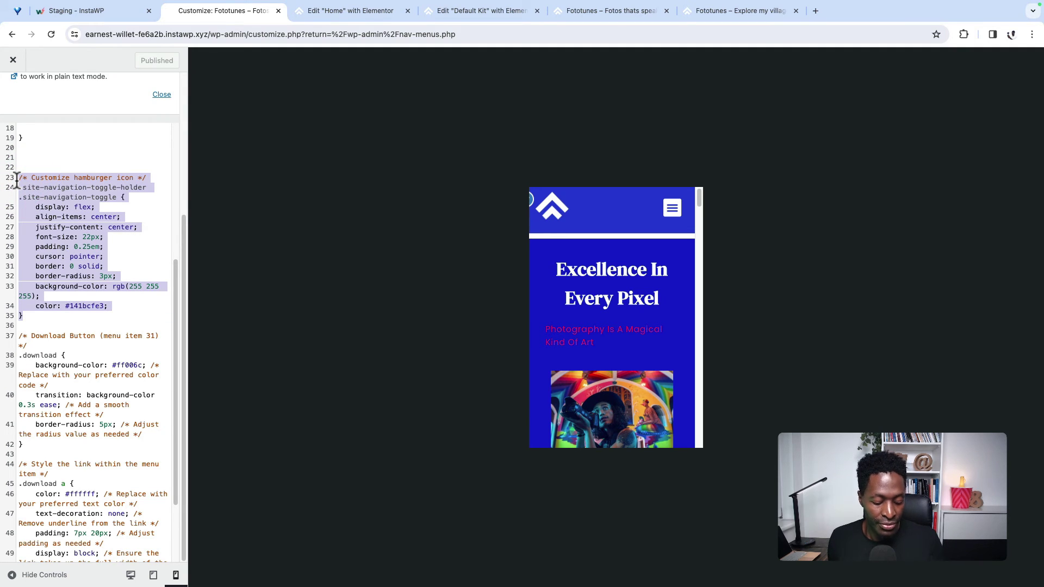
{"action": "key", "text": "BackSpace"}
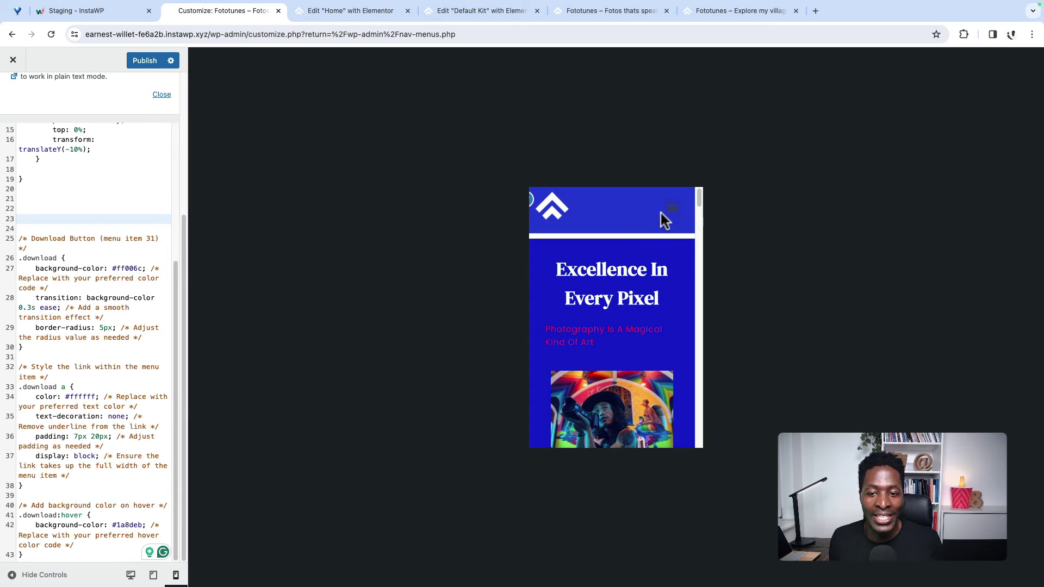
{"action": "left_click", "coordinate": [24, 210]}
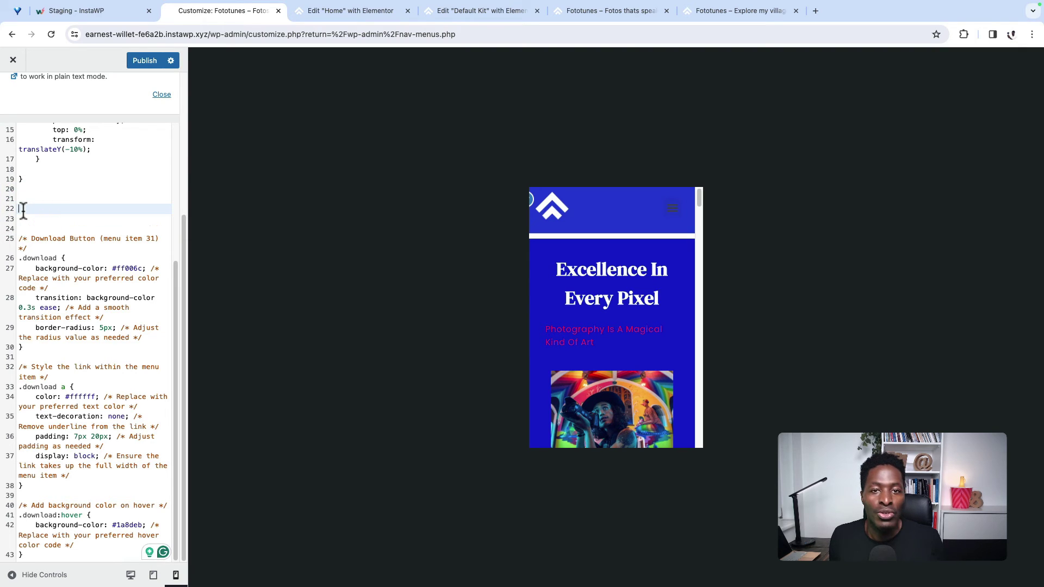
{"action": "key", "text": "ctrl+v"}
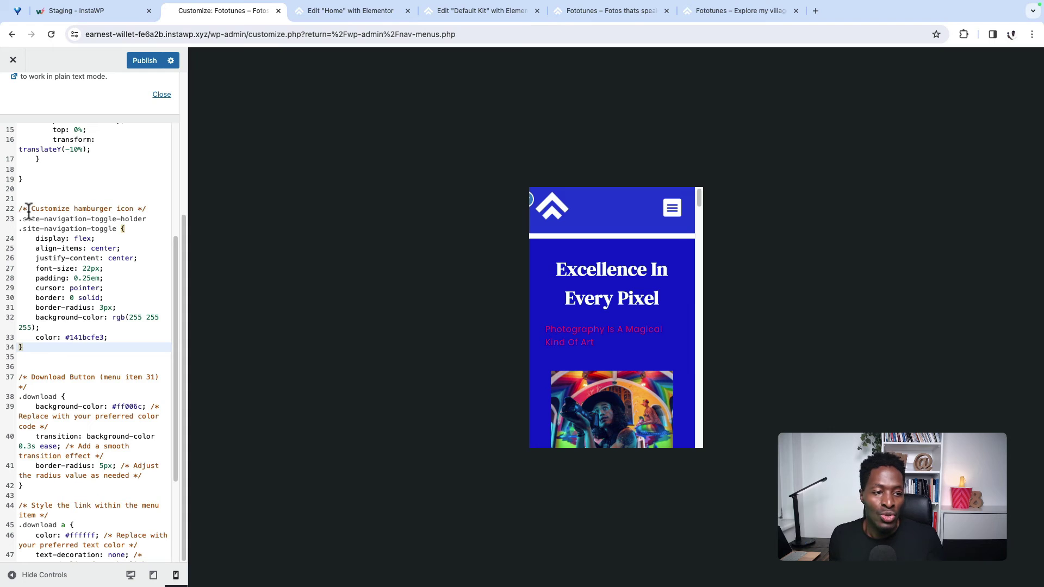
{"action": "scroll", "coordinate": [115, 366], "scroll_direction": "down", "scroll_amount": 5}
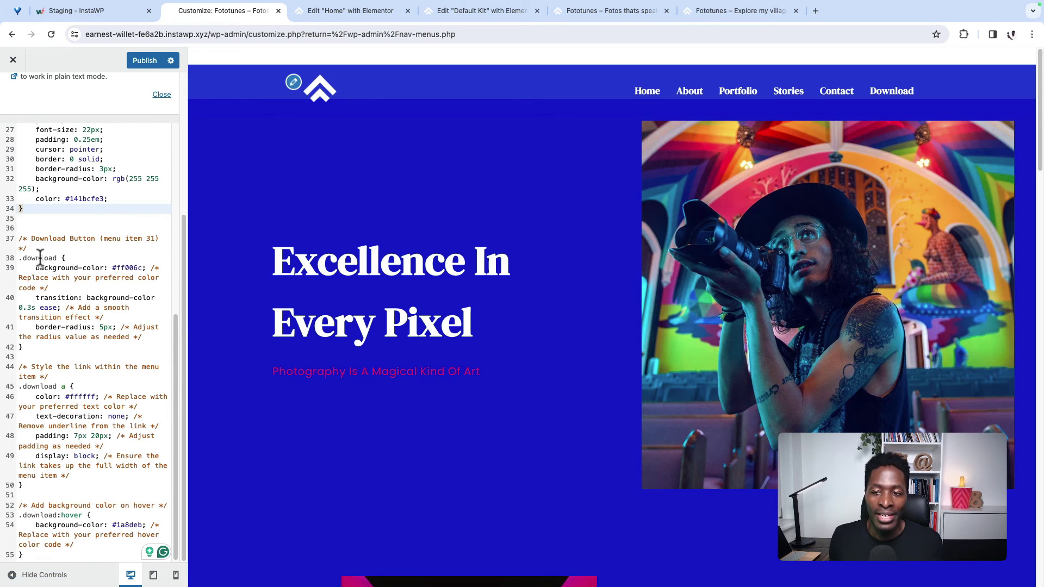
Step: Compare the reference site's styled Download button, then return to the live Fototunes home page
{"action": "left_click", "coordinate": [756, 12]}
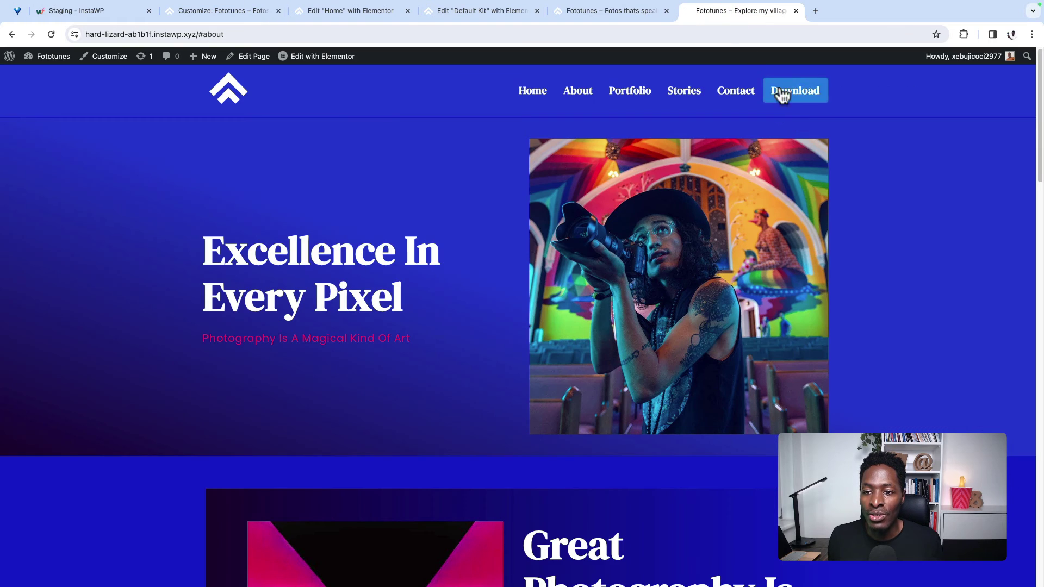
{"action": "left_click", "coordinate": [215, 12]}
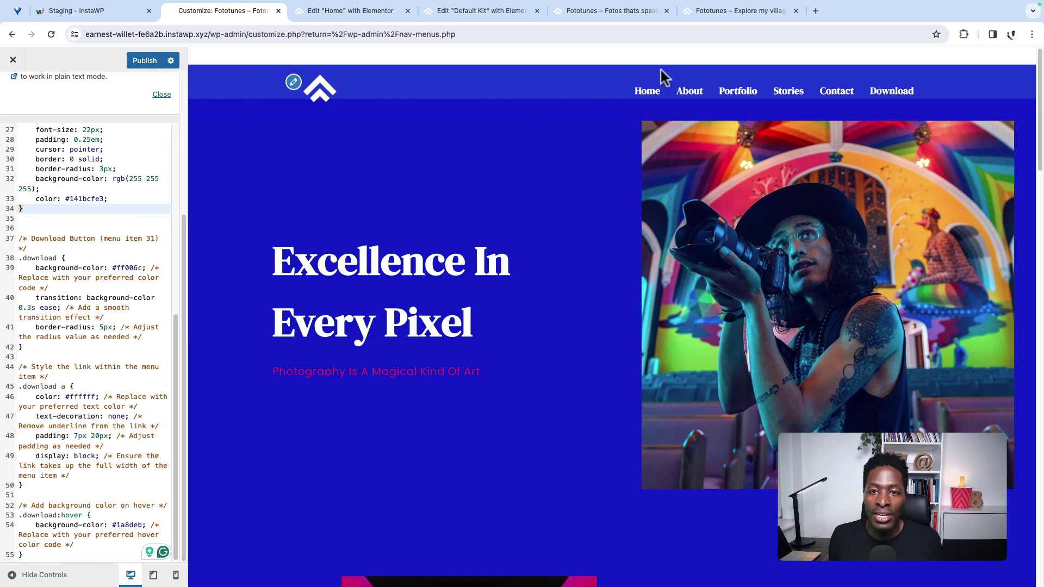
{"action": "left_click", "coordinate": [471, 12]}
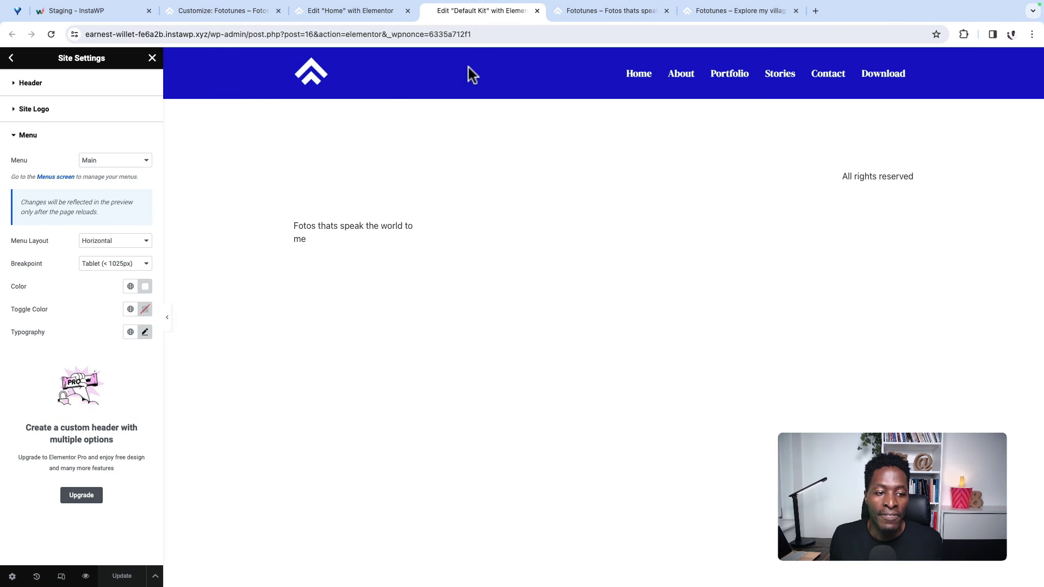
{"action": "left_click", "coordinate": [368, 12]}
{"action": "left_click", "coordinate": [598, 12]}
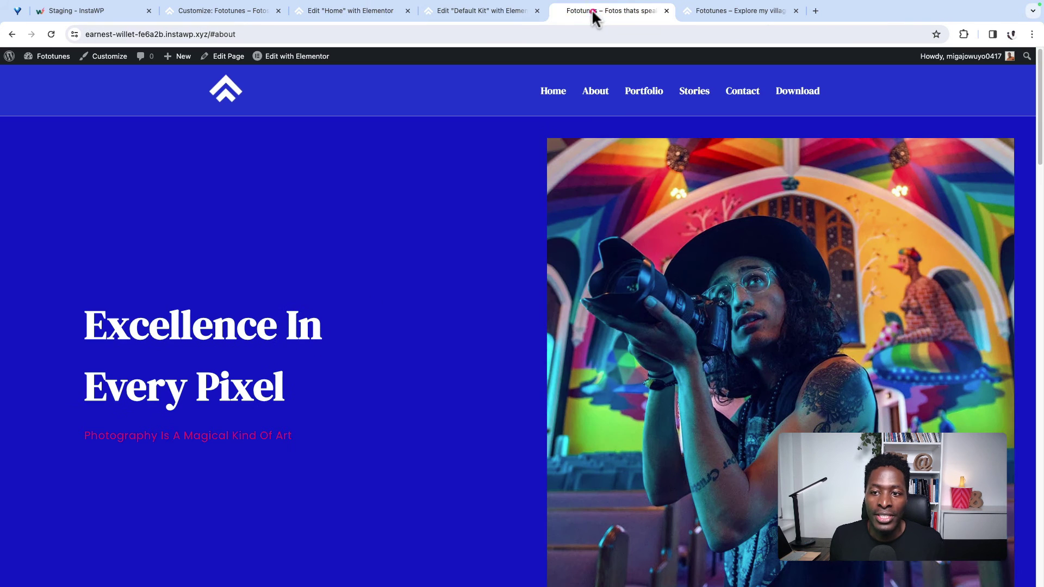
Step: Inspect the Download menu link in DevTools and read its list item id, menu-item-15
{"action": "right_click", "coordinate": [430, 277]}
{"action": "left_click", "coordinate": [451, 522]}
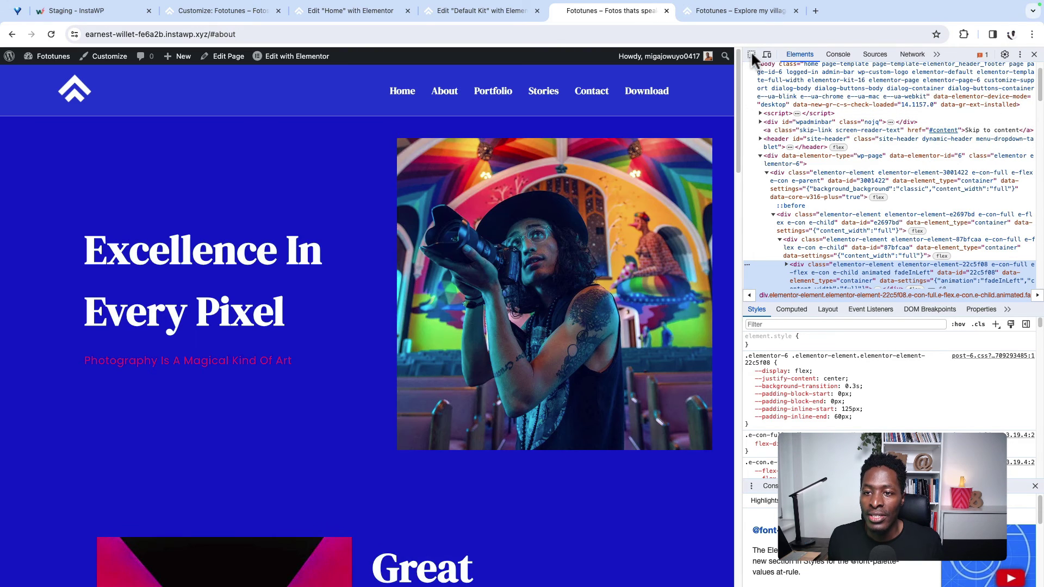
{"action": "left_click", "coordinate": [751, 53]}
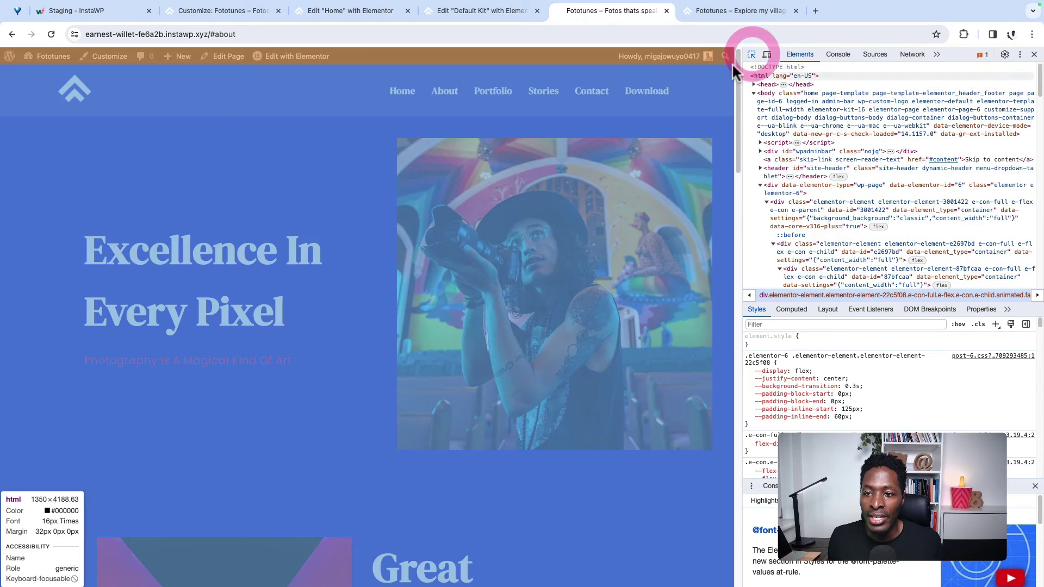
{"action": "left_click", "coordinate": [616, 92]}
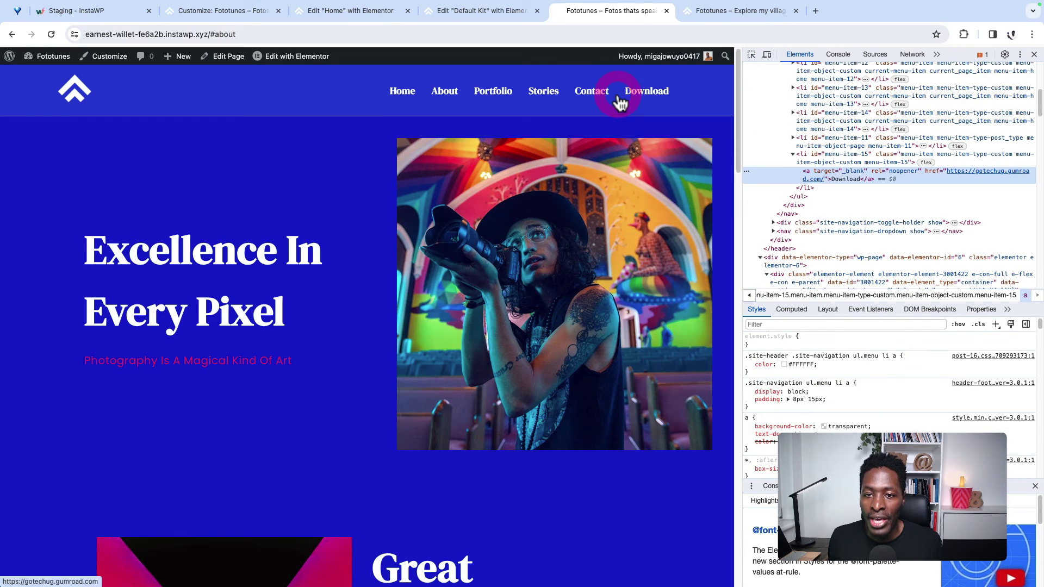
{"action": "left_click", "coordinate": [831, 169]}
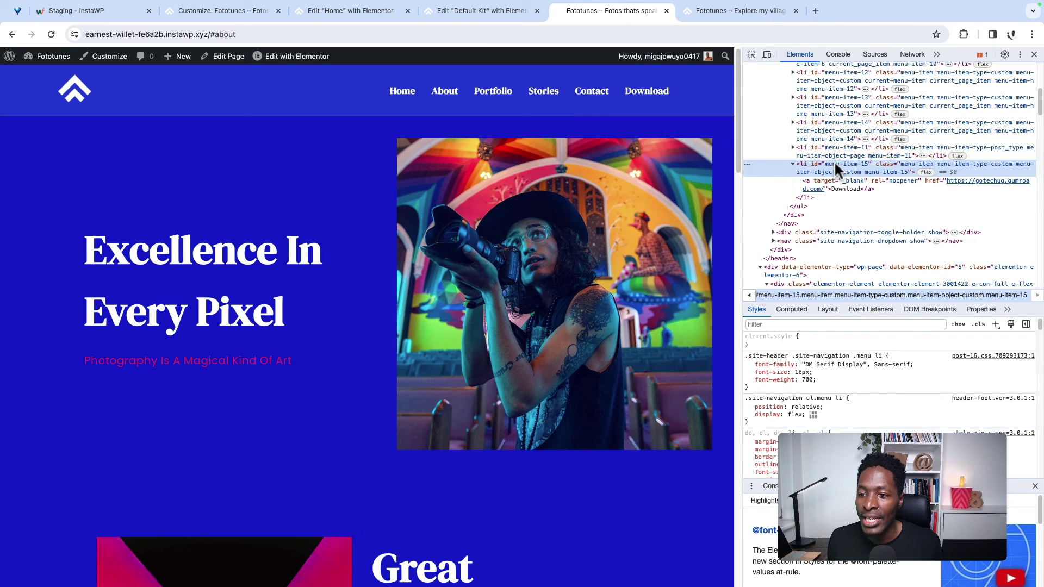
{"action": "double_click", "coordinate": [833, 161]}
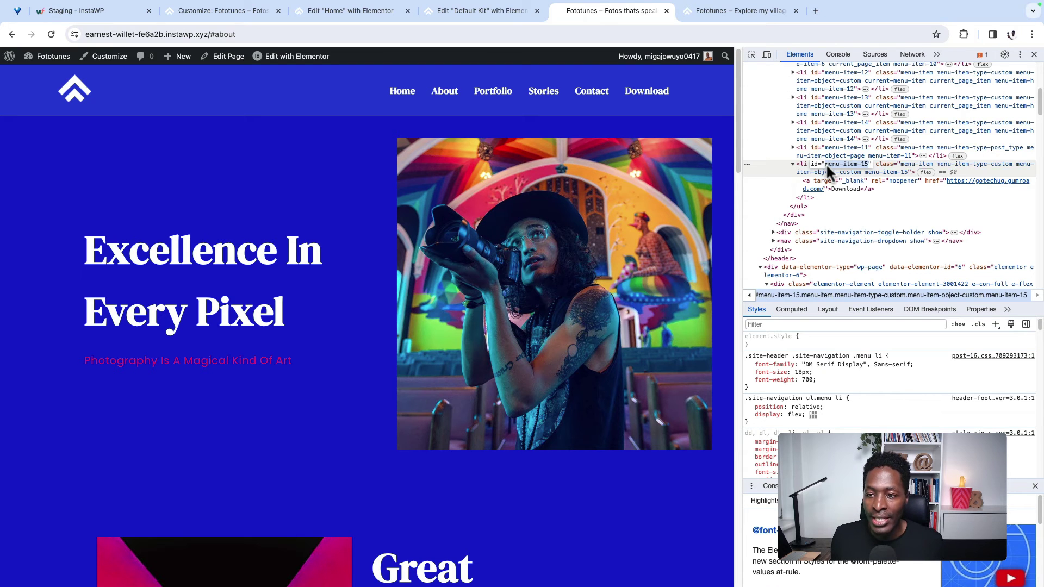
{"action": "left_click", "coordinate": [826, 164]}
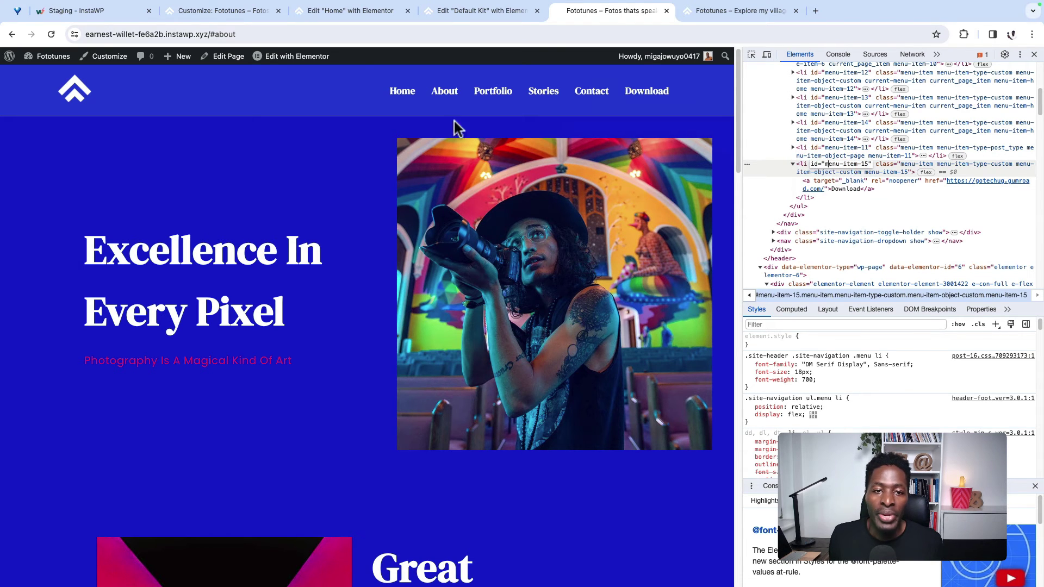
{"action": "left_click", "coordinate": [345, 11]}
Step: Change the Additional CSS comment to menu item 15 and select the download class name
{"action": "left_click", "coordinate": [197, 10]}
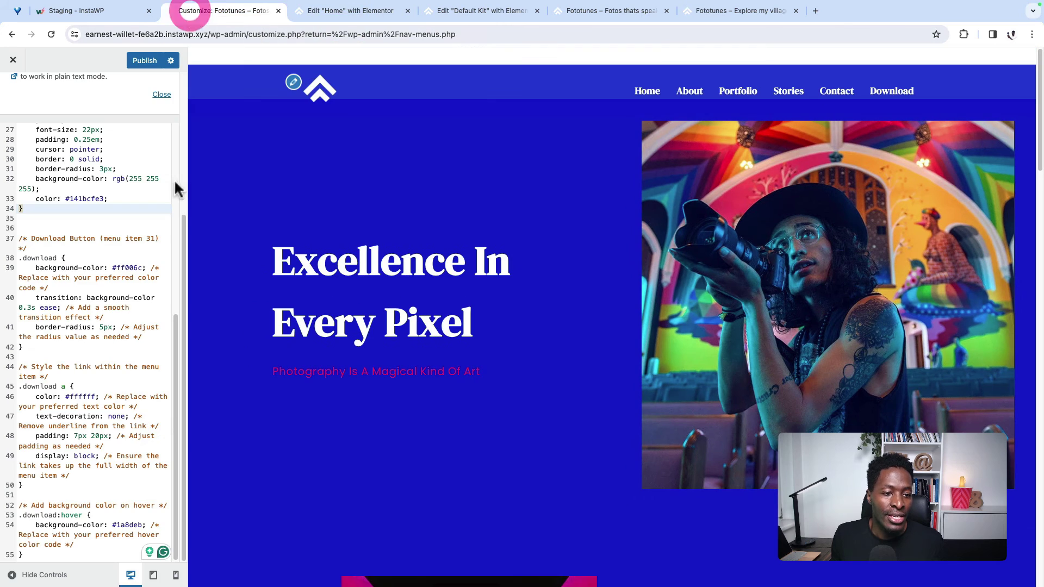
{"action": "double_click", "coordinate": [150, 238]}
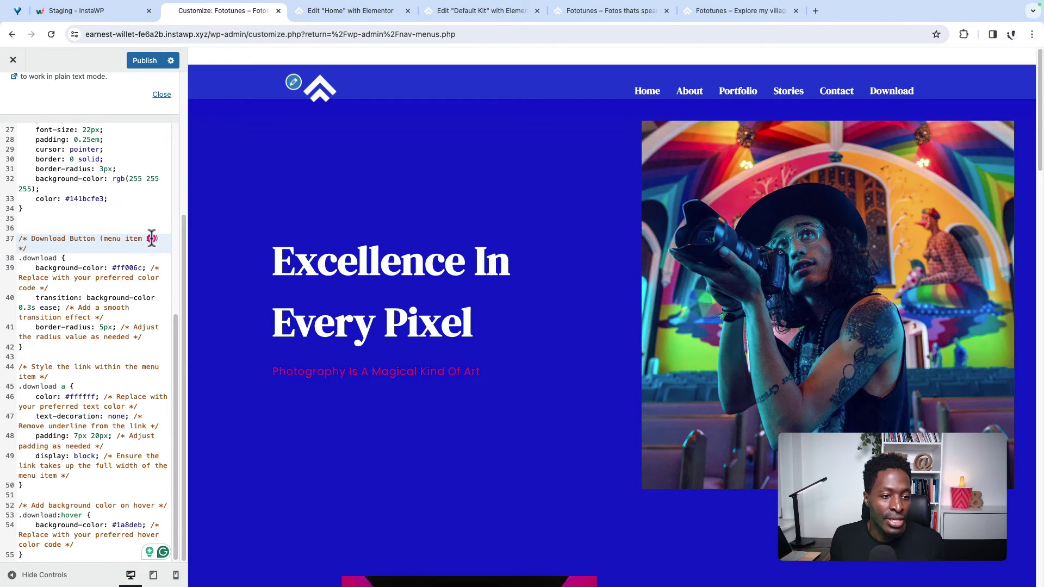
{"action": "type", "text": "15"}
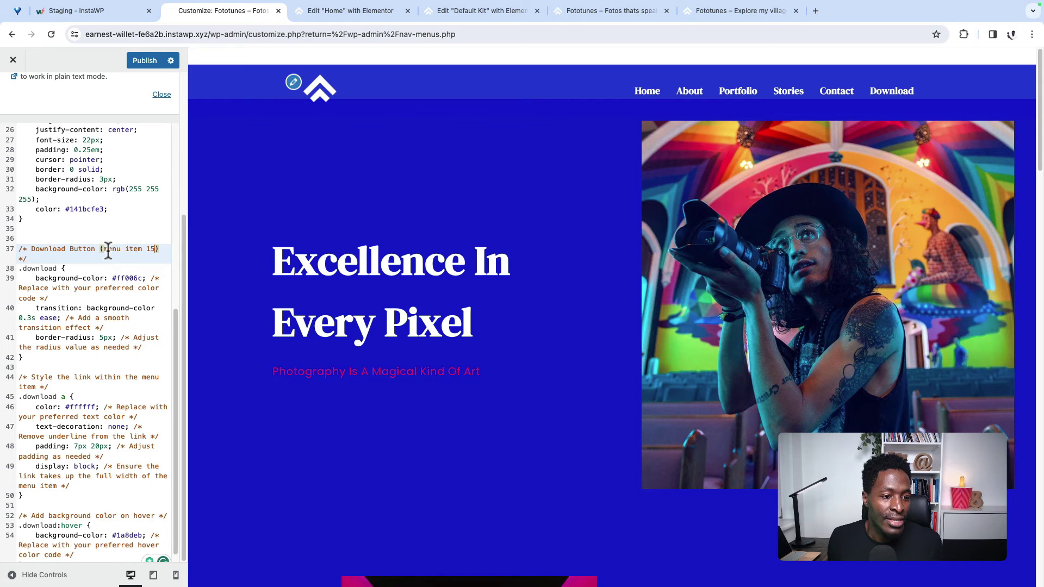
{"action": "left_click_drag", "start_coordinate": [104, 249], "coordinate": [155, 250]}
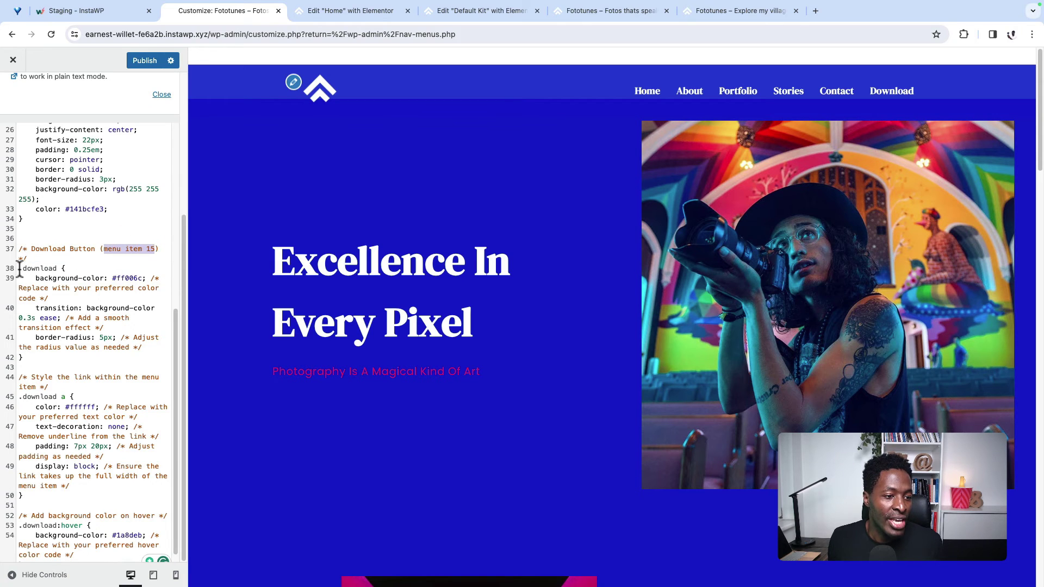
{"action": "left_click_drag", "start_coordinate": [20, 268], "coordinate": [147, 249]}
{"action": "left_click", "coordinate": [57, 268]}
{"action": "left_click_drag", "start_coordinate": [58, 268], "coordinate": [11, 270]}
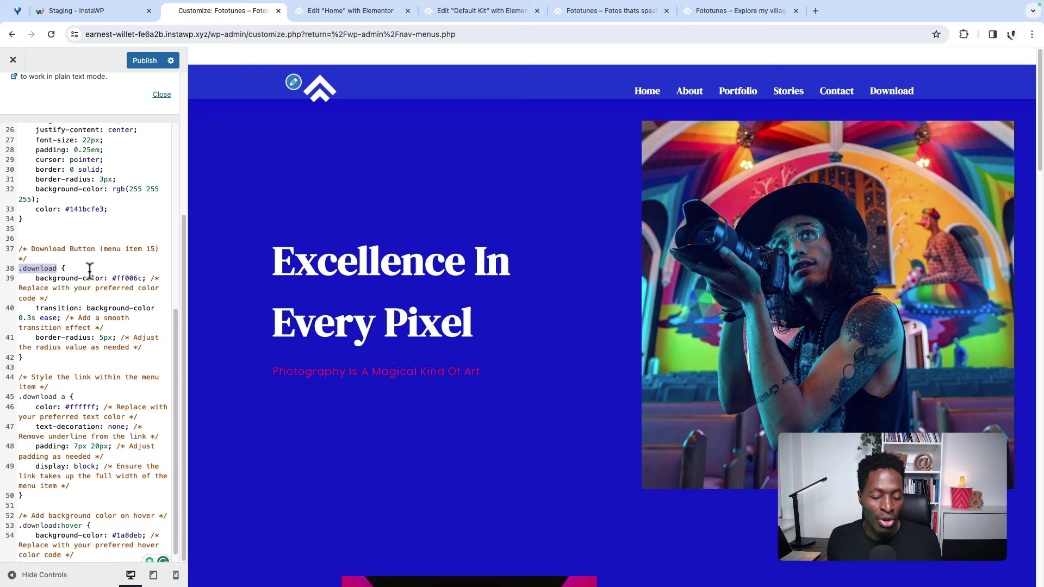
{"action": "left_click", "coordinate": [353, 11]}
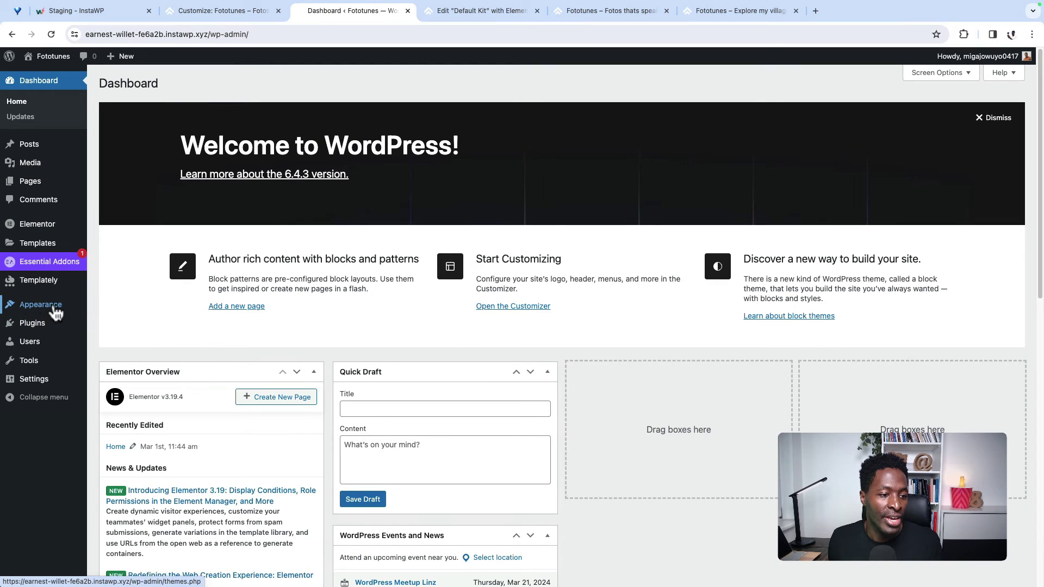
Step: In Appearance > Menus, expand the Download item and enable CSS Classes in Screen Options
{"action": "mouse_move", "coordinate": [41, 307]}
{"action": "left_click", "coordinate": [111, 338]}
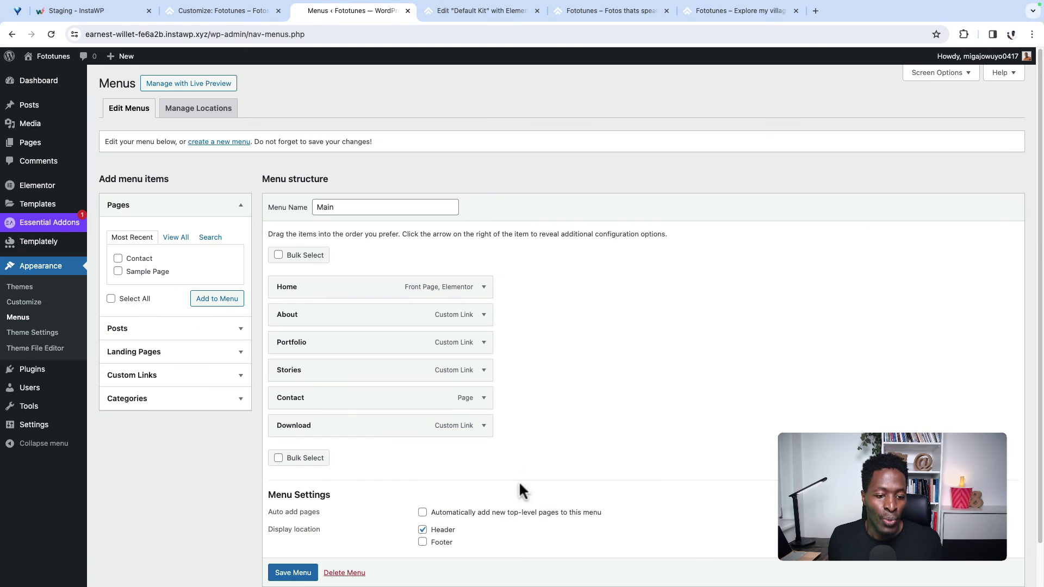
{"action": "left_click", "coordinate": [484, 426]}
{"action": "scroll", "coordinate": [609, 458], "scroll_direction": "down", "scroll_amount": 2}
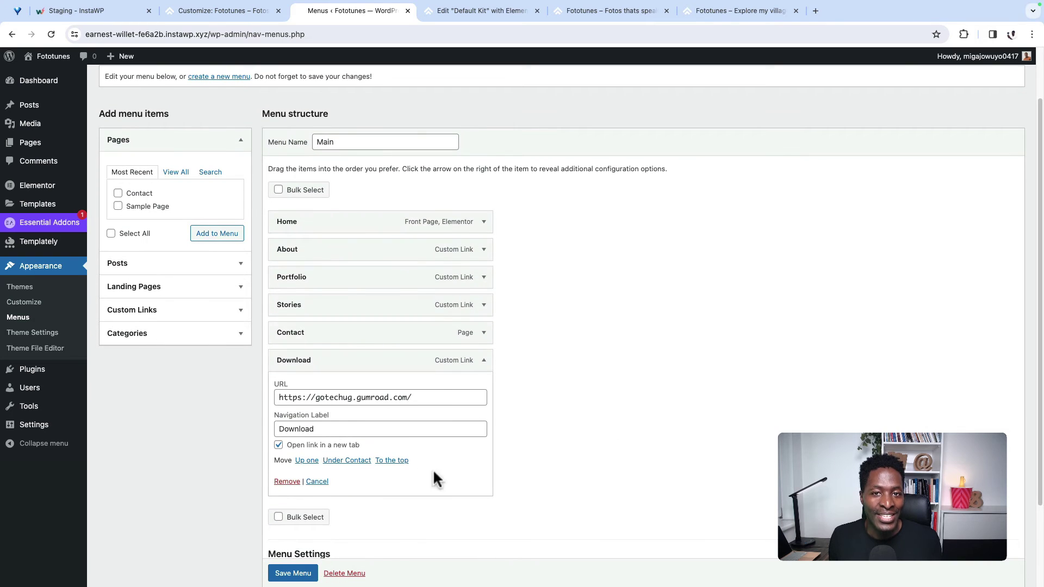
{"action": "scroll", "coordinate": [850, 368], "scroll_direction": "up", "scroll_amount": 3}
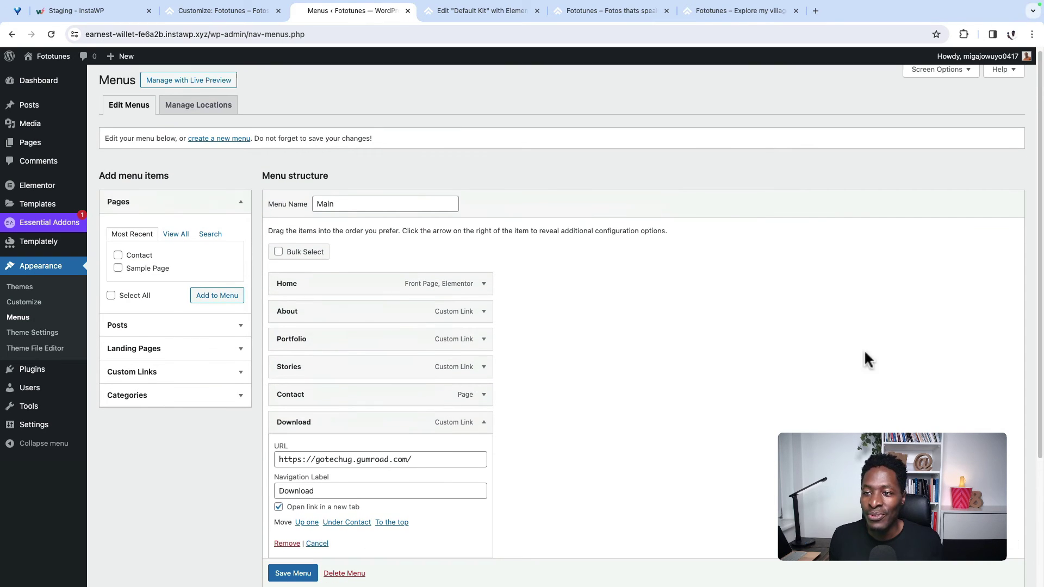
{"action": "left_click", "coordinate": [940, 76]}
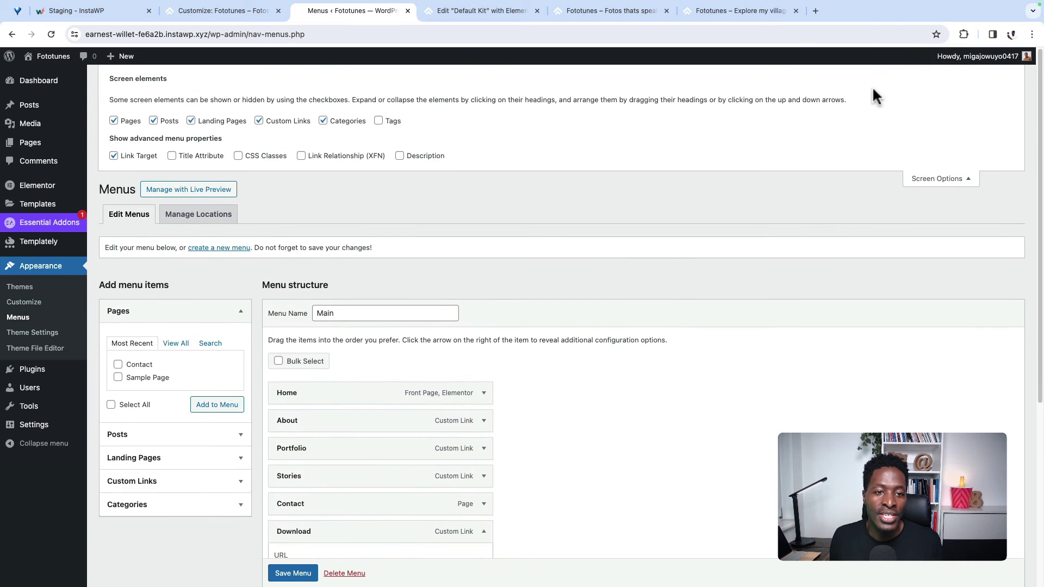
{"action": "left_click", "coordinate": [238, 156]}
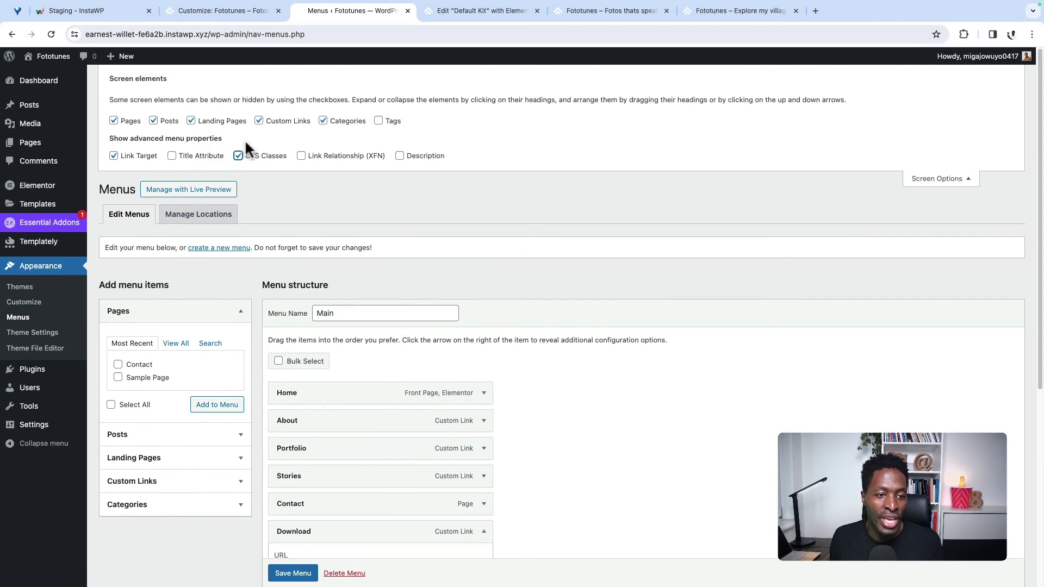
{"action": "left_click", "coordinate": [953, 180]}
Step: Give the Download menu item the CSS class 'download' and save the Main menu
{"action": "scroll", "coordinate": [816, 359], "scroll_direction": "down", "scroll_amount": 5}
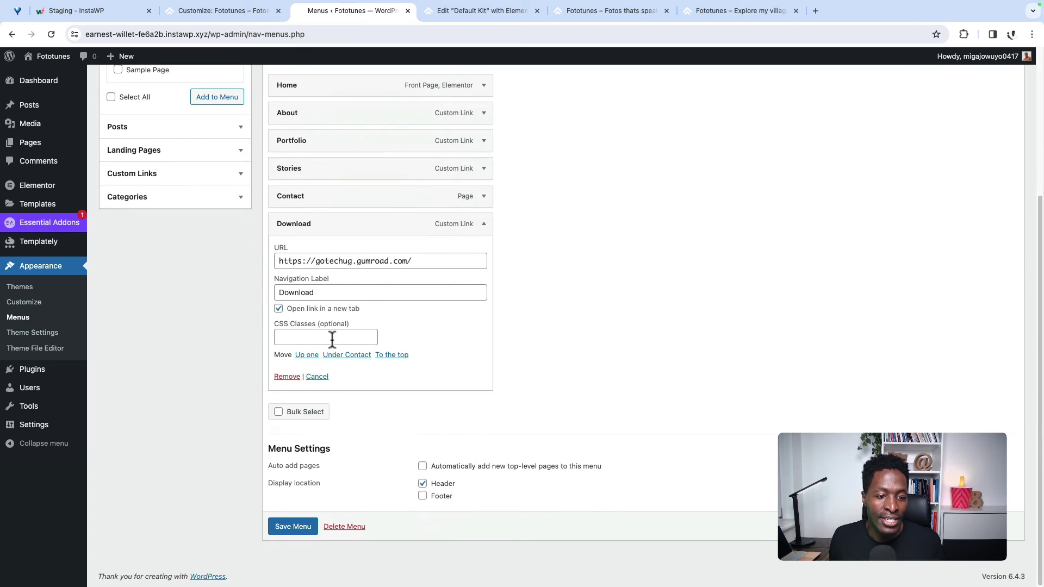
{"action": "left_click", "coordinate": [312, 337]}
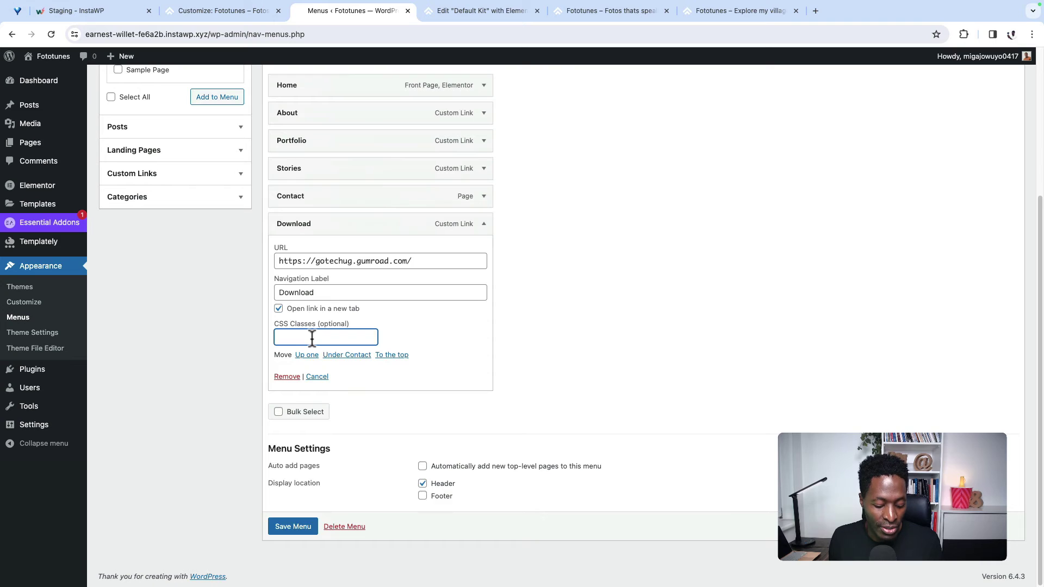
{"action": "type", "text": "download"}
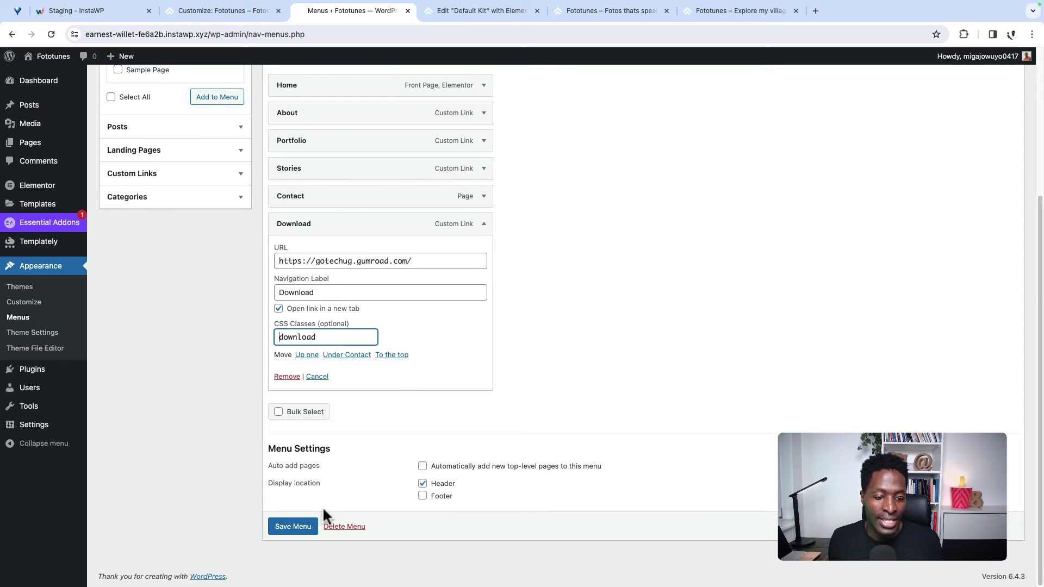
{"action": "left_click", "coordinate": [295, 531]}
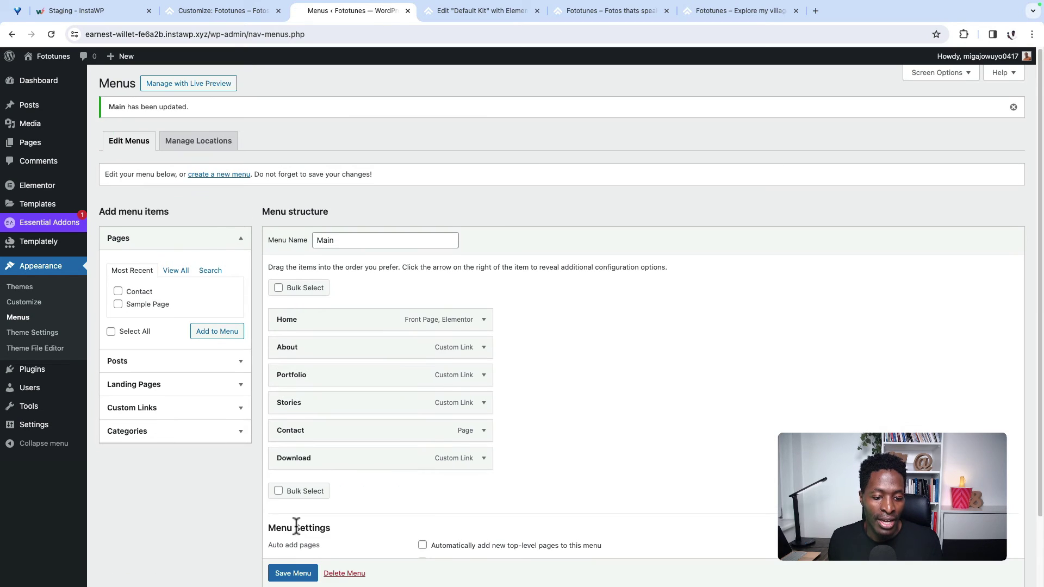
Step: Publish the Customizer CSS, reload, and reopen Additional CSS to review the Download button rules
{"action": "left_click", "coordinate": [199, 15]}
{"action": "left_click", "coordinate": [145, 60]}
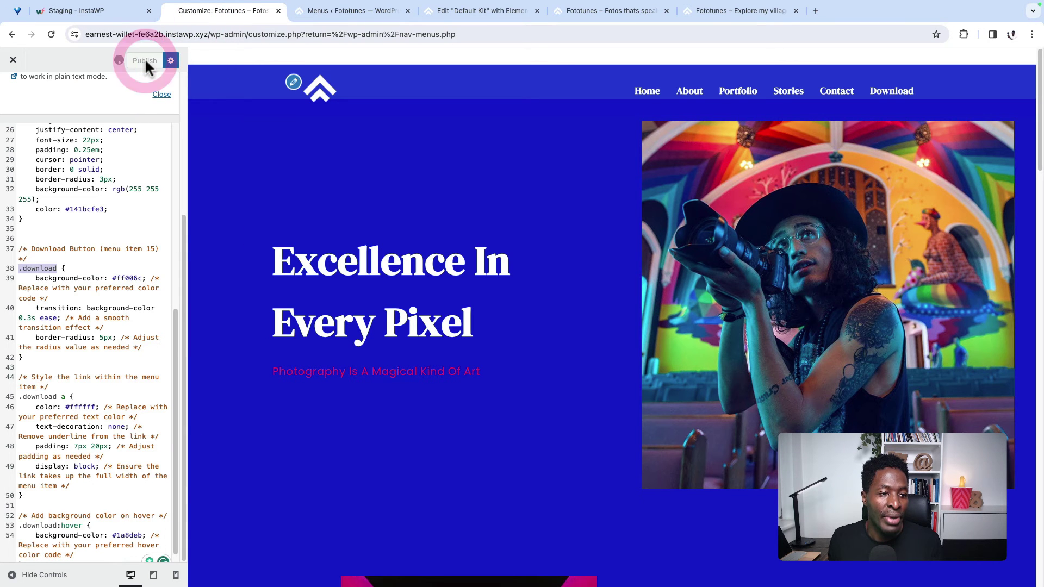
{"action": "left_click", "coordinate": [50, 34]}
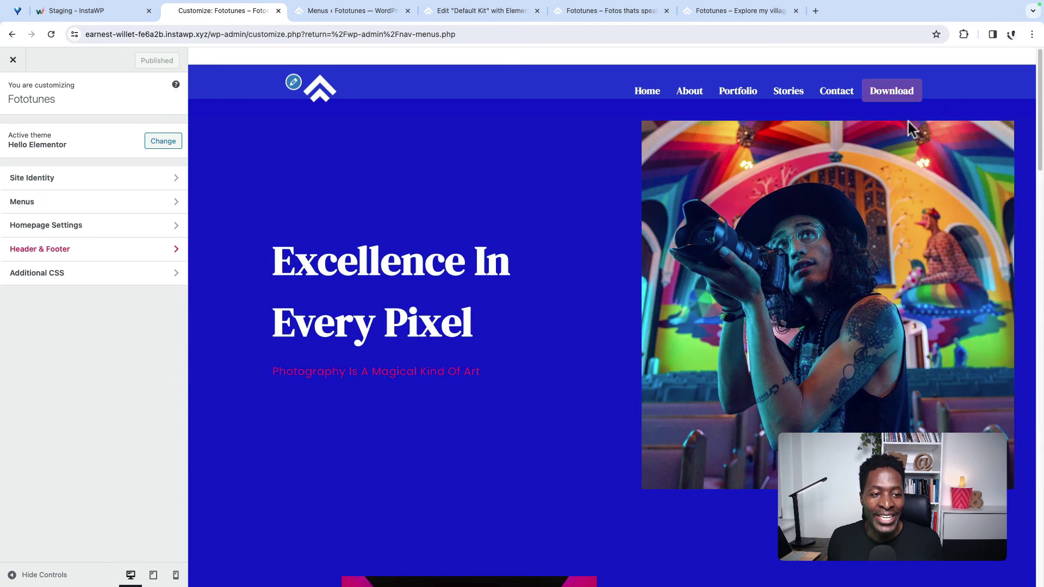
{"action": "left_click", "coordinate": [87, 279]}
{"action": "scroll", "coordinate": [57, 546], "scroll_direction": "down", "scroll_amount": 5}
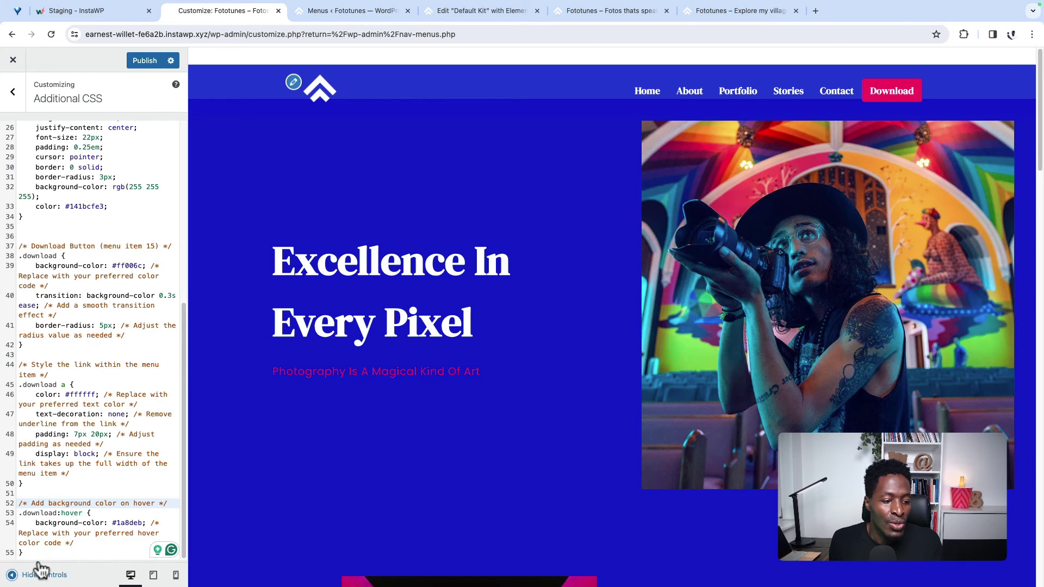
{"action": "left_click_drag", "start_coordinate": [38, 557], "coordinate": [18, 243]}
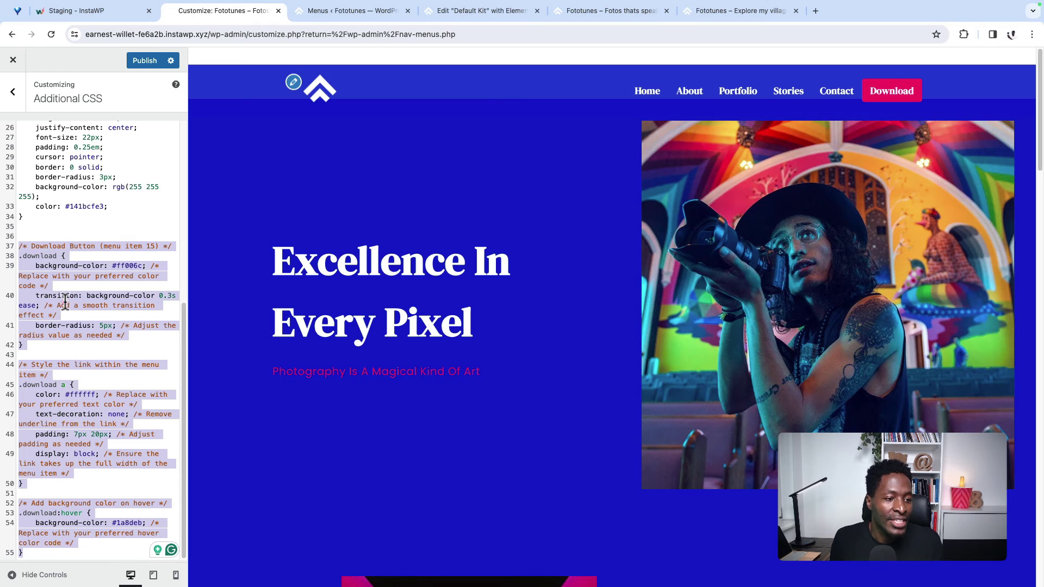
{"action": "left_click", "coordinate": [64, 304]}
Step: Review the download link and hover background colour rules, then publish the CSS again
{"action": "left_click_drag", "start_coordinate": [98, 545], "coordinate": [95, 473]}
{"action": "left_click_drag", "start_coordinate": [20, 483], "coordinate": [73, 484]}
{"action": "key", "text": "Right"}
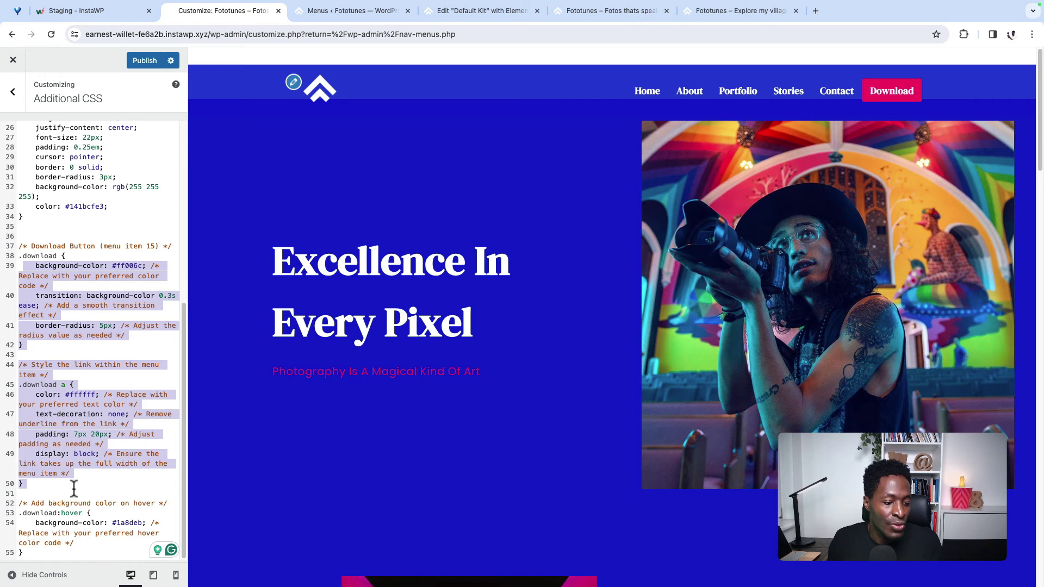
{"action": "left_click", "coordinate": [74, 488]}
{"action": "left_click_drag", "start_coordinate": [16, 496], "coordinate": [103, 286]}
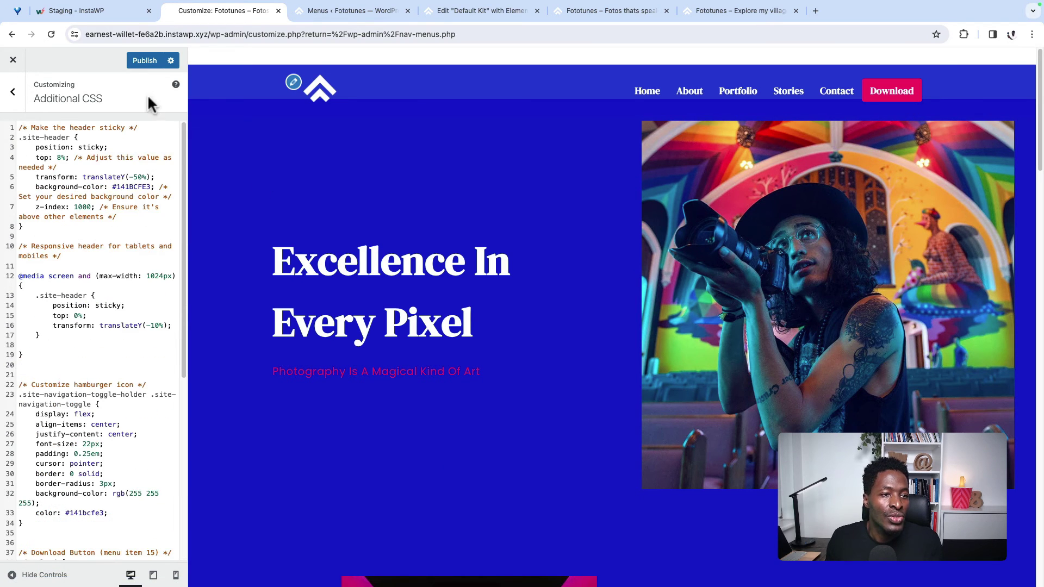
{"action": "left_click", "coordinate": [144, 60]}
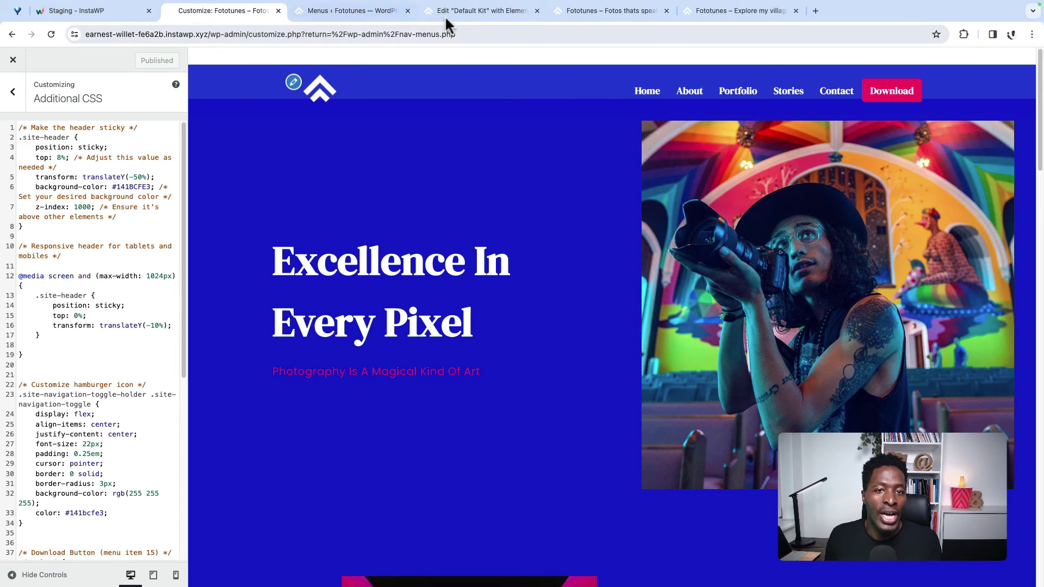
Step: Check the pink Download button on the live site and close the Customizer
{"action": "left_click", "coordinate": [479, 11]}
{"action": "left_click", "coordinate": [594, 11]}
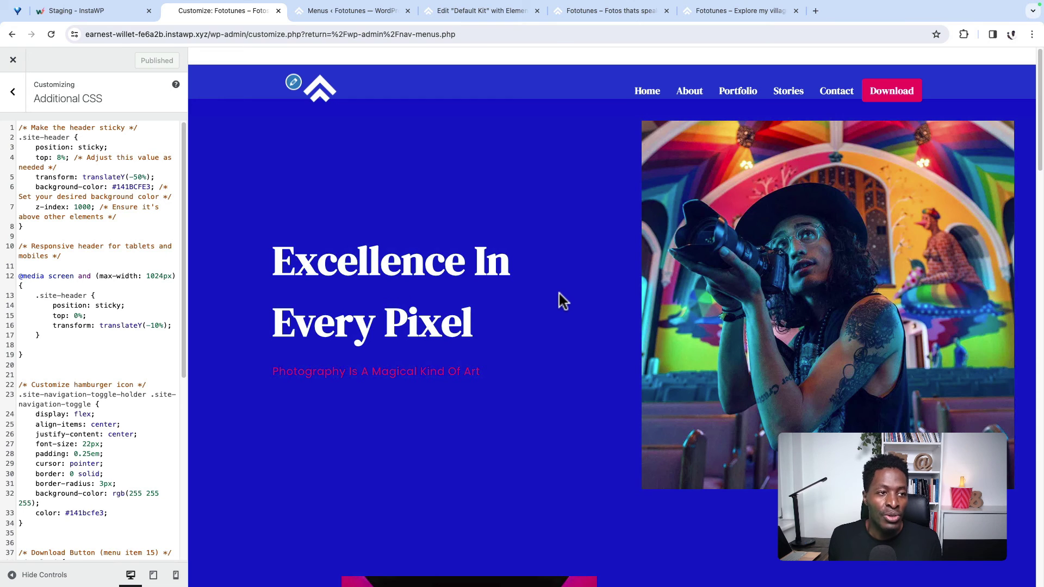
{"action": "left_click", "coordinate": [22, 67]}
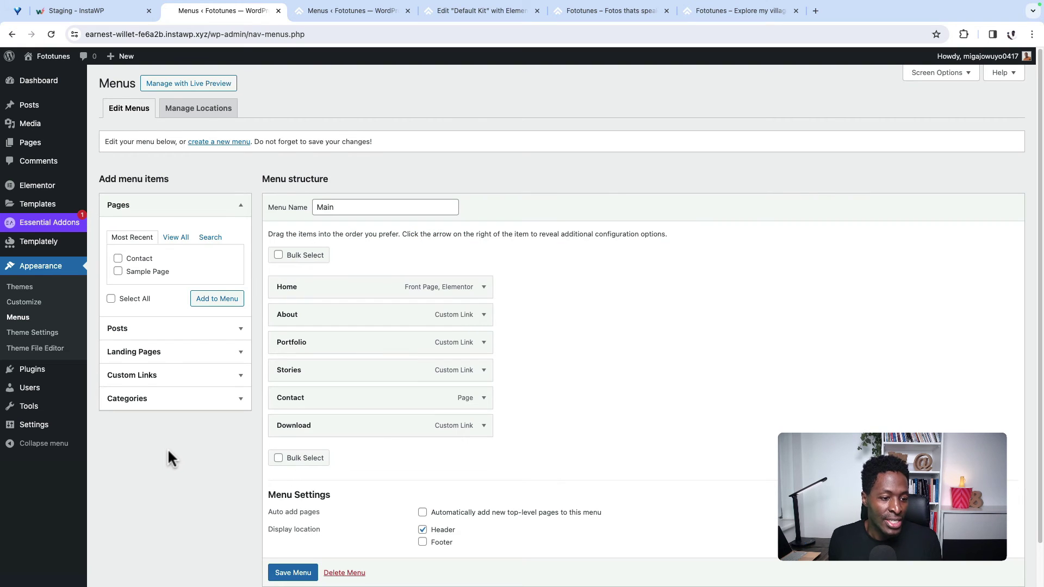
Step: Open the Contact page from All Pages in the Elementor editor
{"action": "mouse_move", "coordinate": [30, 143]}
{"action": "left_click", "coordinate": [102, 146]}
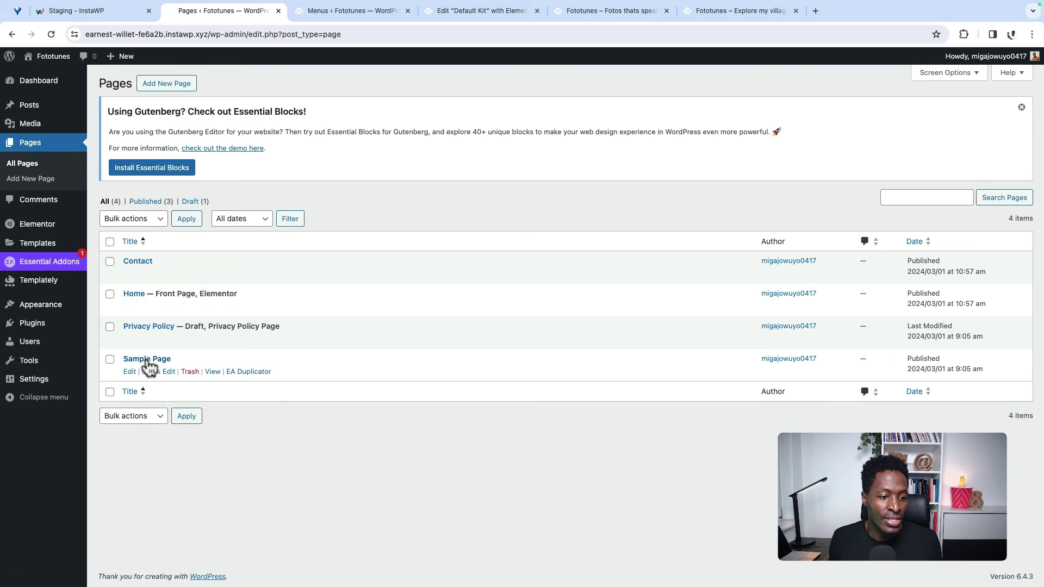
{"action": "left_click", "coordinate": [129, 273], "text": "super"}
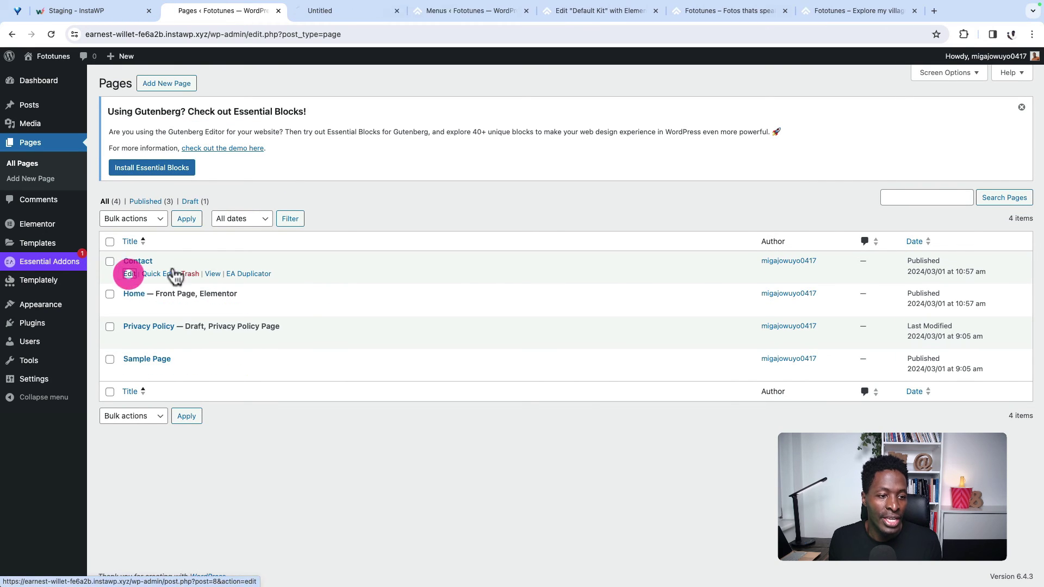
{"action": "left_click", "coordinate": [333, 12]}
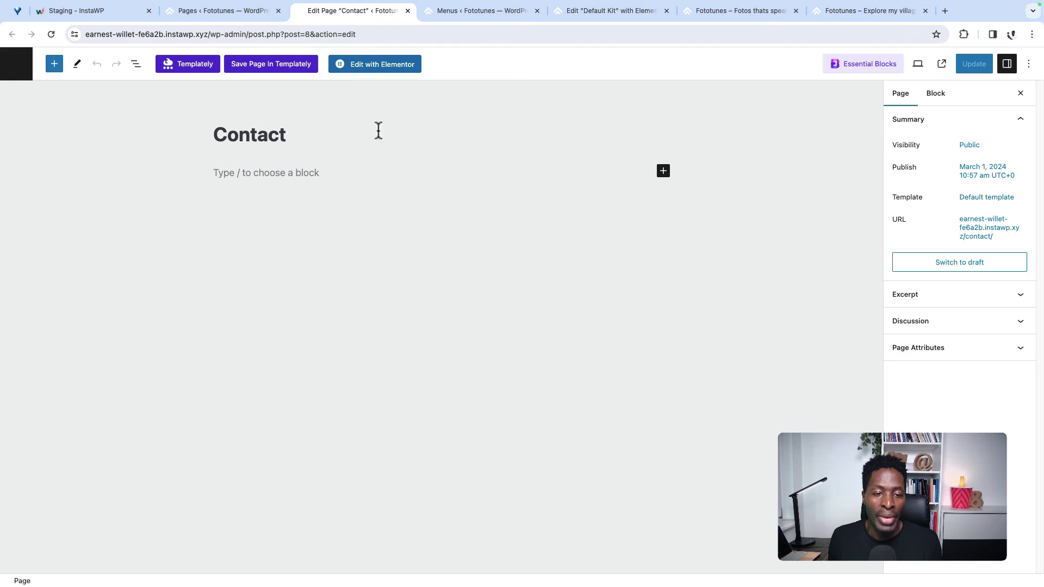
{"action": "left_click", "coordinate": [367, 77]}
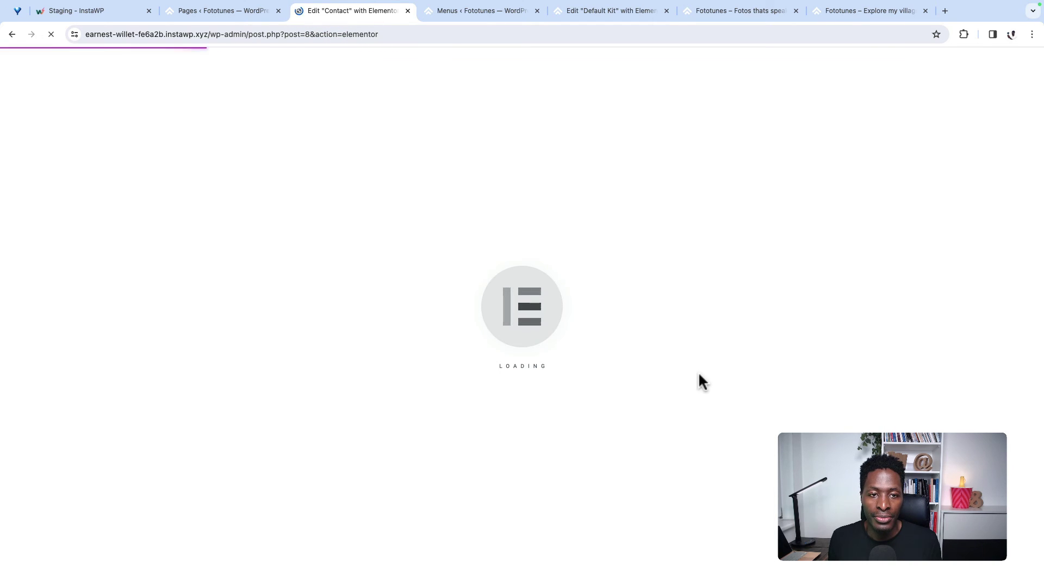
Step: Insert the saved Templately template PhotoSpark Home Page V-1.2
{"action": "left_click", "coordinate": [641, 190]}
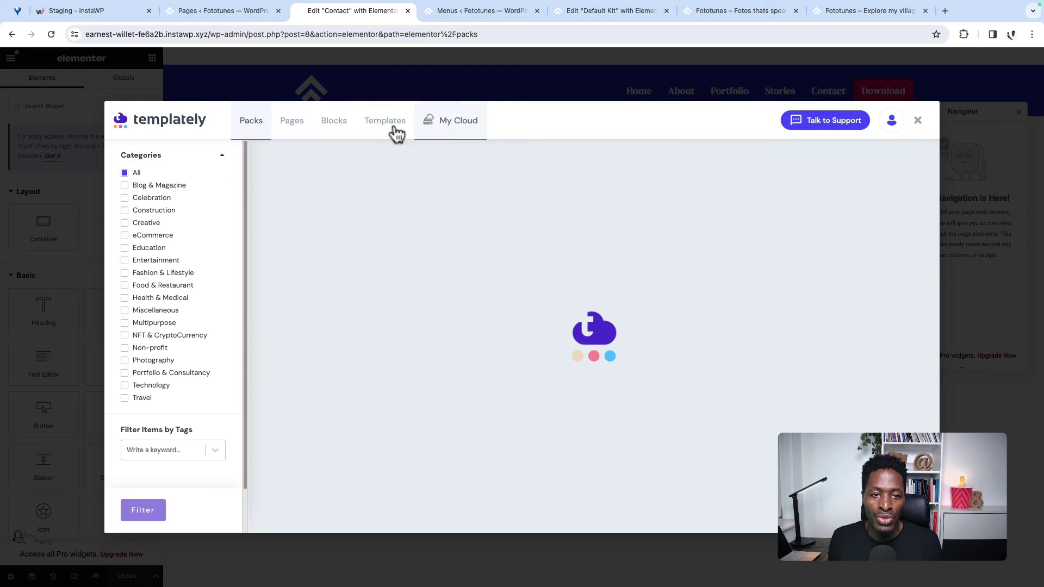
{"action": "left_click", "coordinate": [381, 122]}
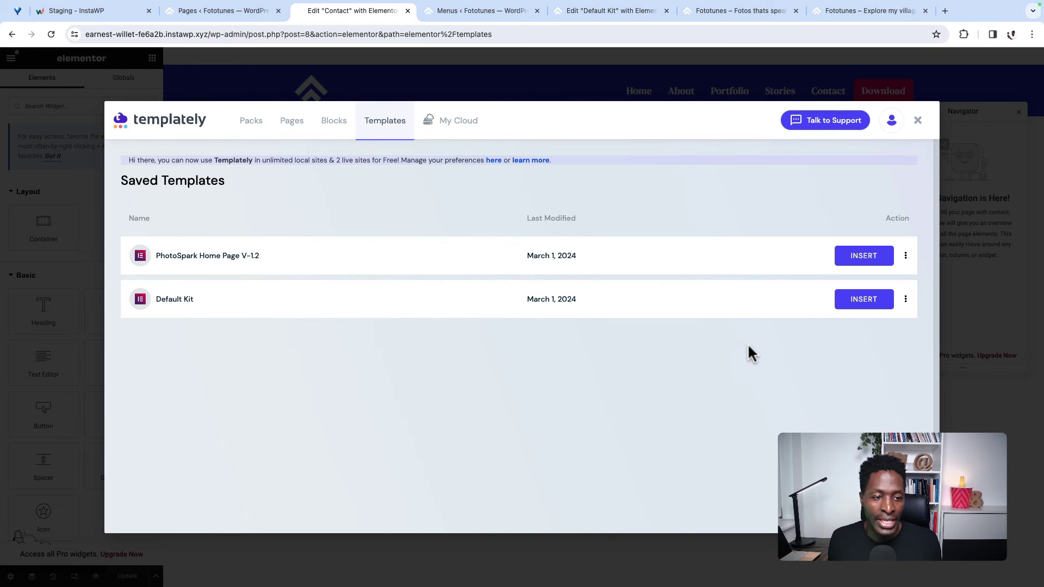
{"action": "left_click", "coordinate": [863, 262]}
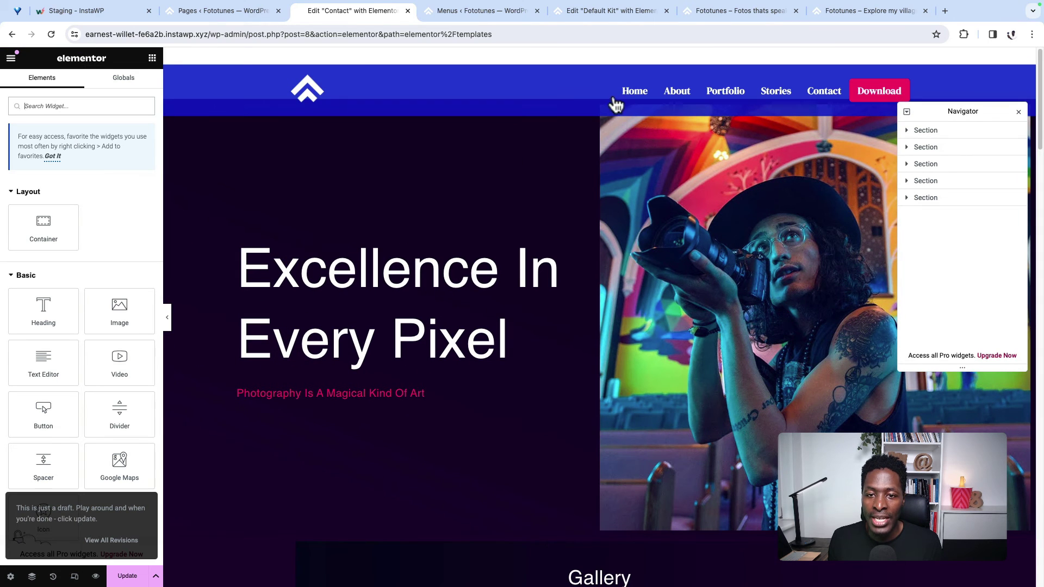
Step: Delete the hero and Gallery sections via the Navigator
{"action": "left_click", "coordinate": [959, 131]}
{"action": "right_click", "coordinate": [962, 131]}
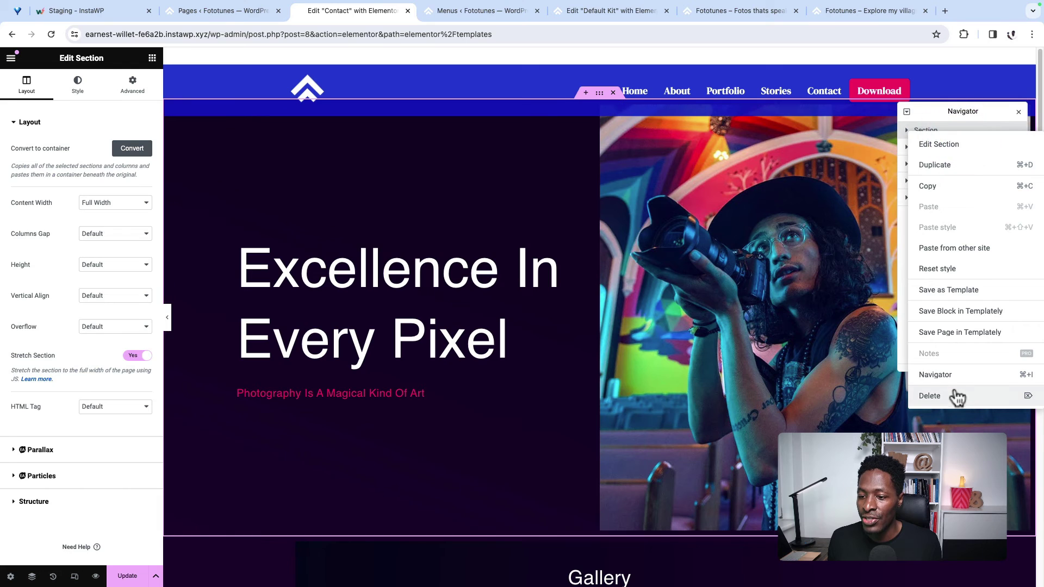
{"action": "left_click", "coordinate": [957, 396]}
{"action": "right_click", "coordinate": [952, 128]}
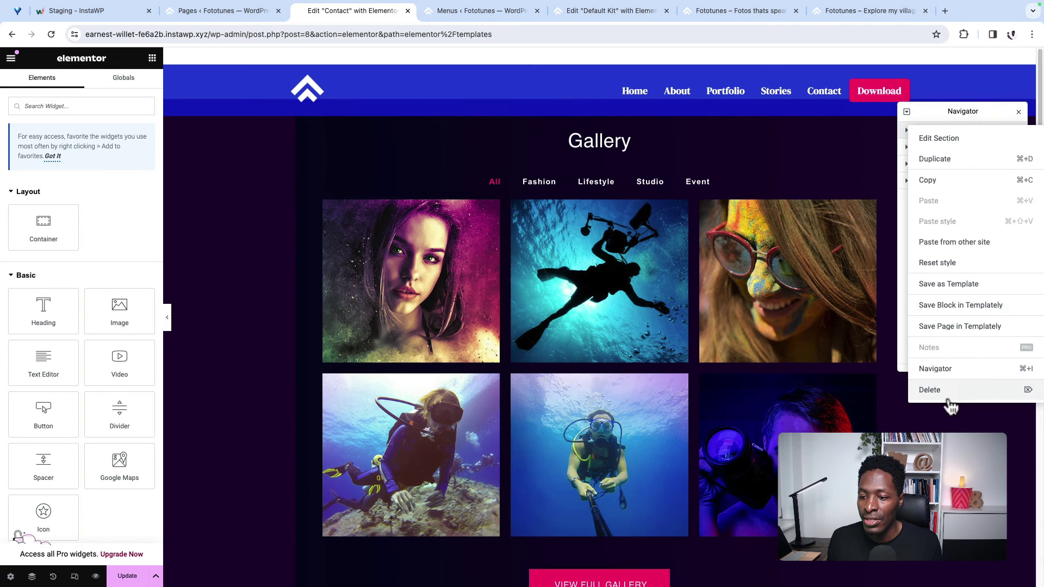
{"action": "left_click", "coordinate": [949, 397]}
Step: Move a heading below the image and retitle it Contact
{"action": "left_click", "coordinate": [974, 197]}
{"action": "left_click_drag", "start_coordinate": [974, 201], "coordinate": [963, 180]}
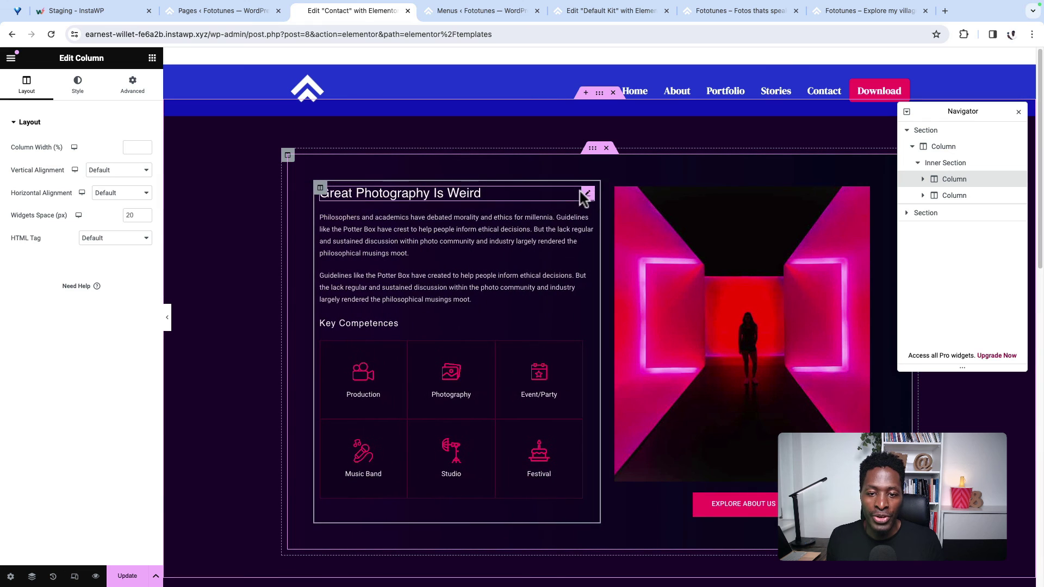
{"action": "left_click_drag", "start_coordinate": [589, 197], "coordinate": [690, 482]}
{"action": "triple_click", "coordinate": [87, 160]}
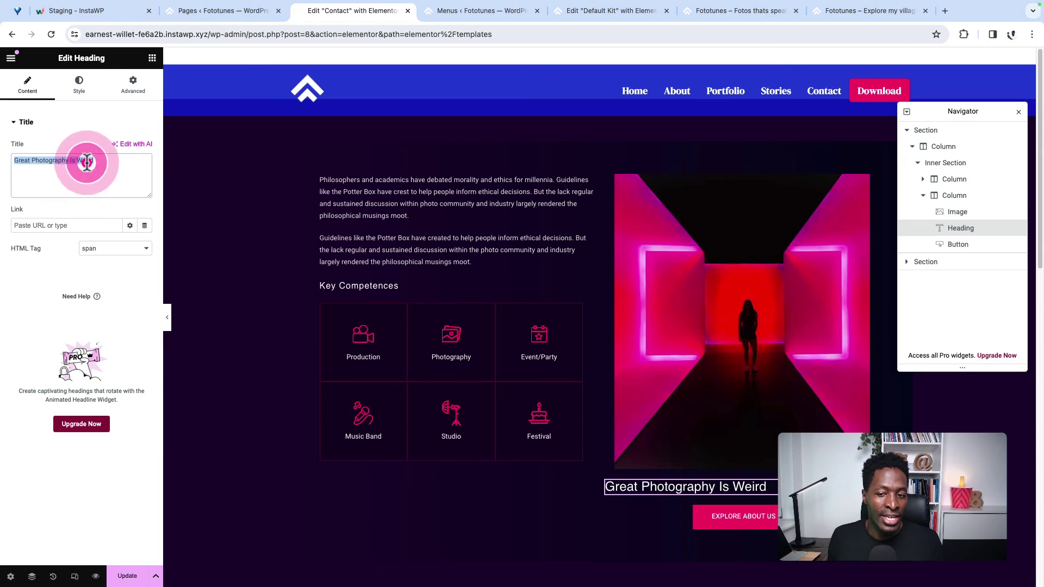
{"action": "type", "text": "Contact"}
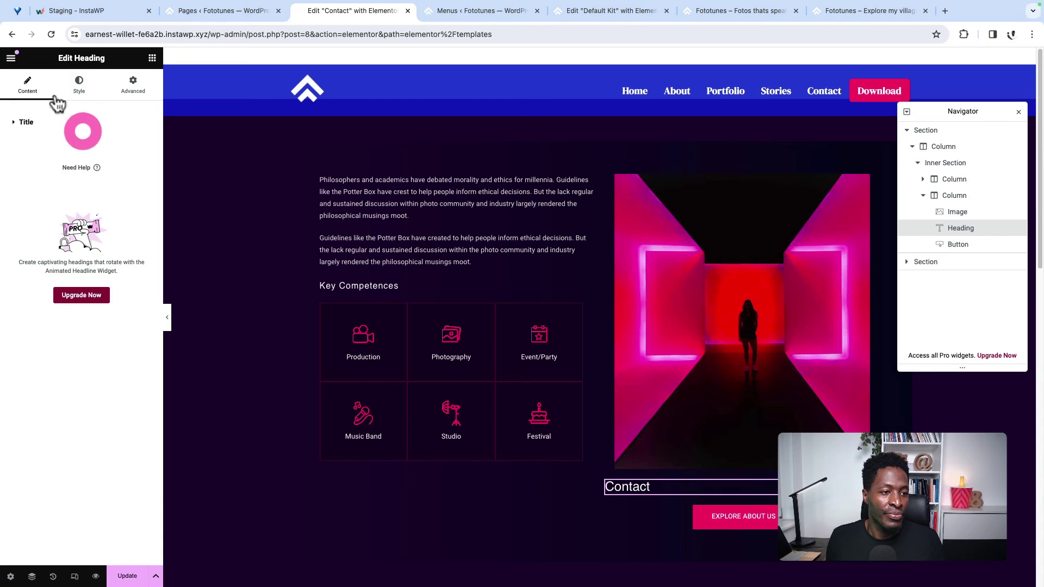
Step: Apply the global Headings typography to the Contact heading and make it an H3
{"action": "left_click", "coordinate": [79, 86]}
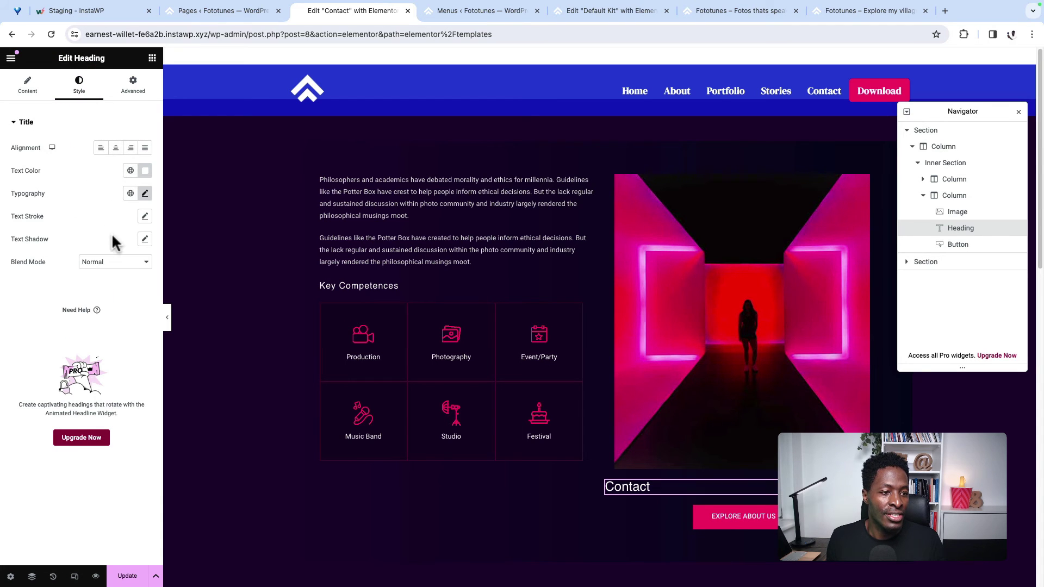
{"action": "left_click", "coordinate": [131, 194]}
{"action": "left_click", "coordinate": [87, 333]}
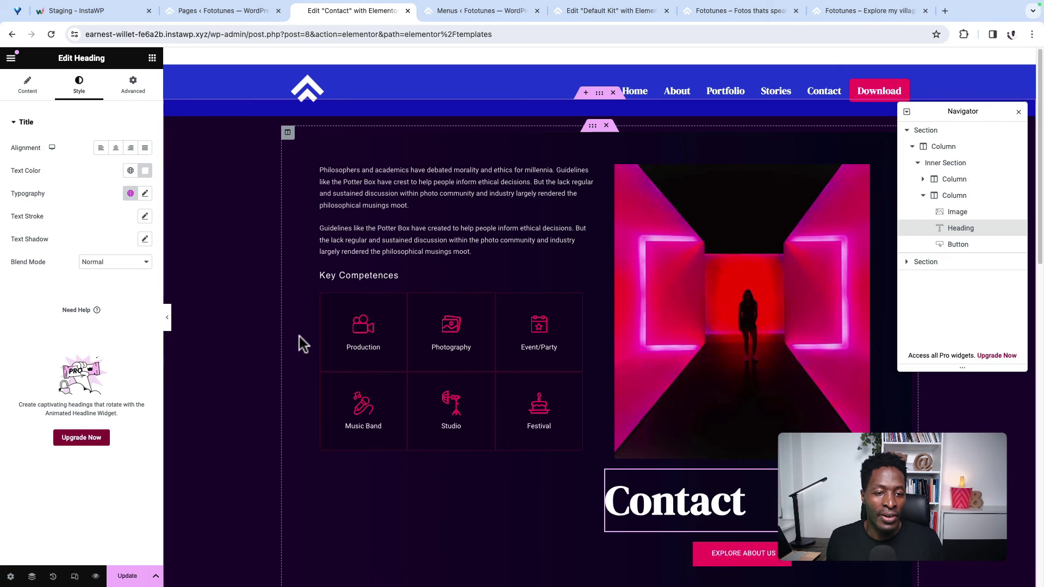
{"action": "left_click", "coordinate": [27, 85]}
{"action": "left_click", "coordinate": [115, 249]}
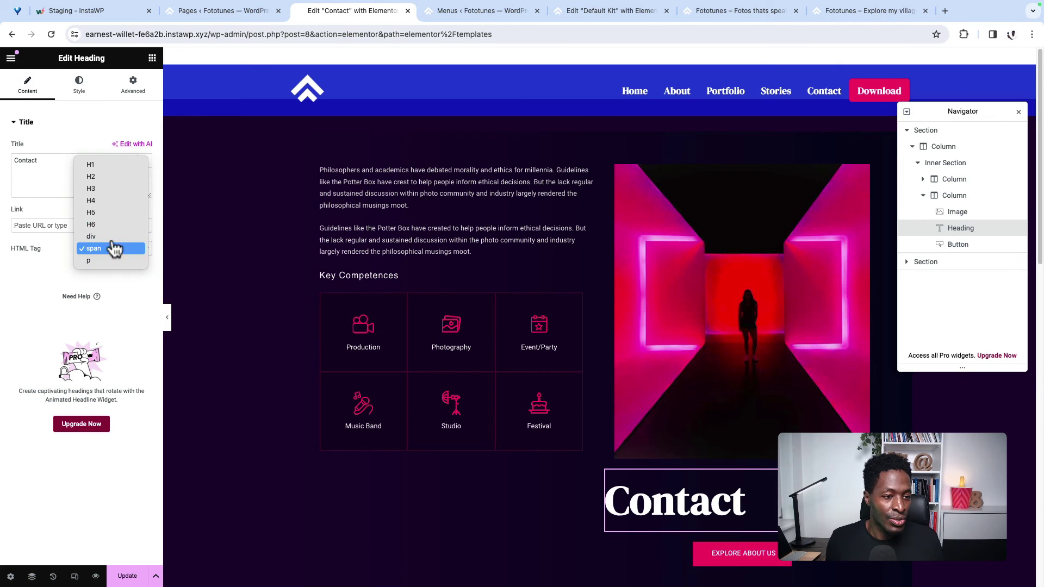
{"action": "left_click", "coordinate": [108, 189]}
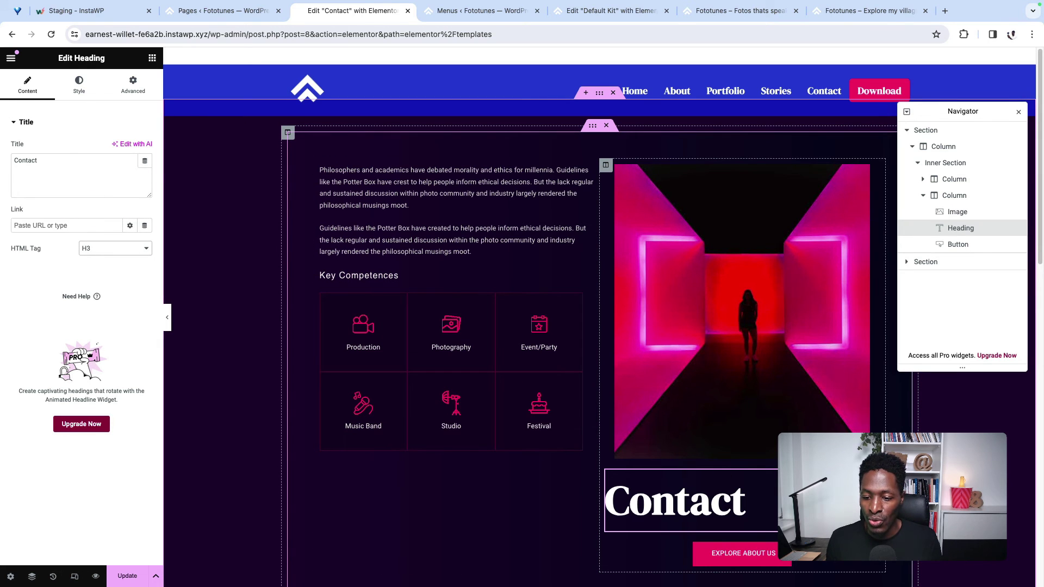
Step: Move the Contact heading to the top of the left text column
{"action": "left_click_drag", "start_coordinate": [674, 500], "coordinate": [435, 174]}
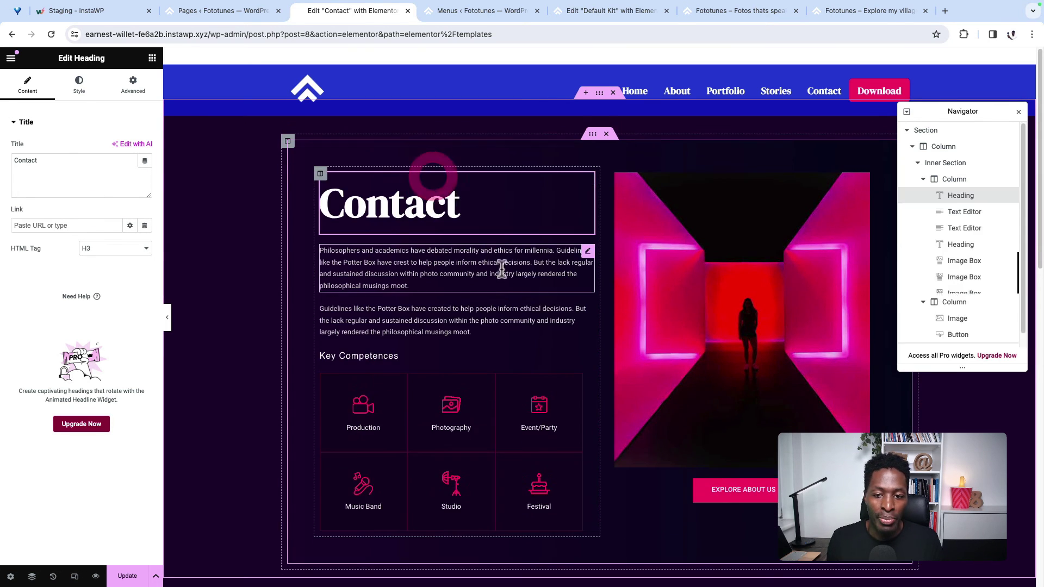
{"action": "scroll", "coordinate": [578, 454], "scroll_direction": "down", "scroll_amount": 3}
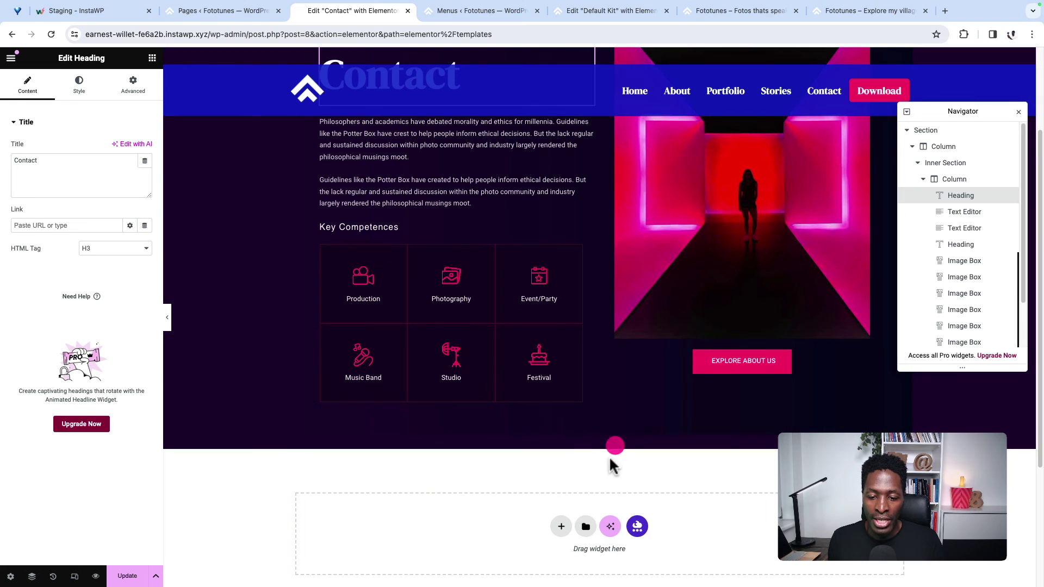
{"action": "scroll", "coordinate": [598, 462], "scroll_direction": "down", "scroll_amount": 3}
{"action": "scroll", "coordinate": [596, 469], "scroll_direction": "down", "scroll_amount": 1}
{"action": "scroll", "coordinate": [576, 373], "scroll_direction": "up", "scroll_amount": 4}
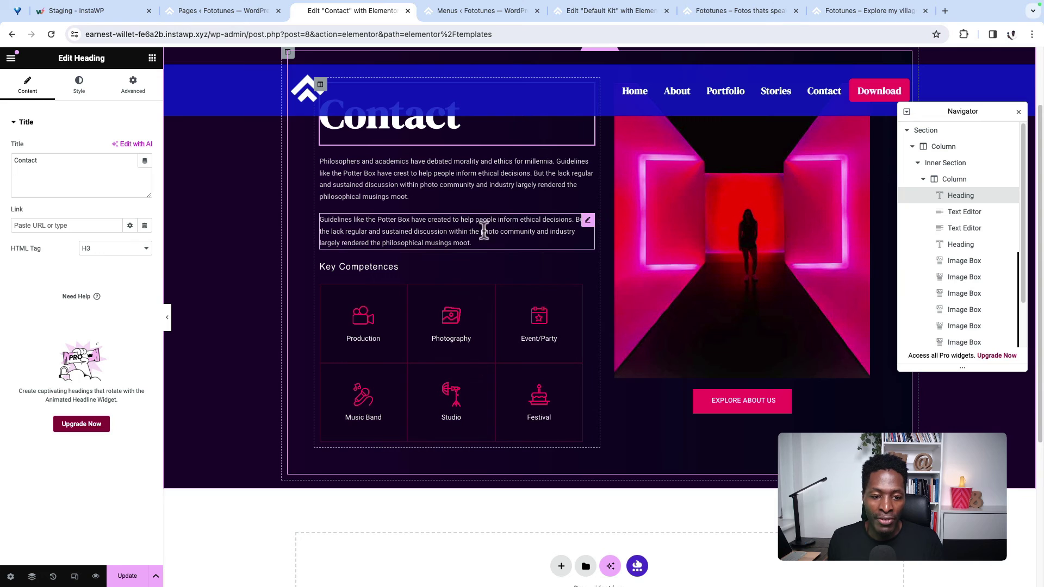
{"action": "left_click", "coordinate": [132, 85]}
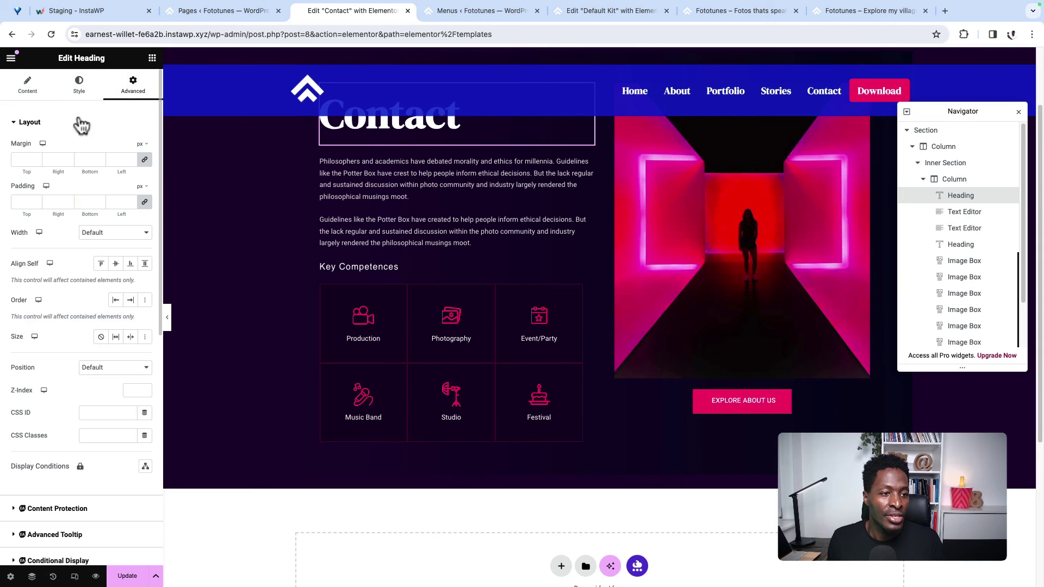
Step: Back in the widget list, search for a form widget
{"action": "left_click", "coordinate": [151, 58]}
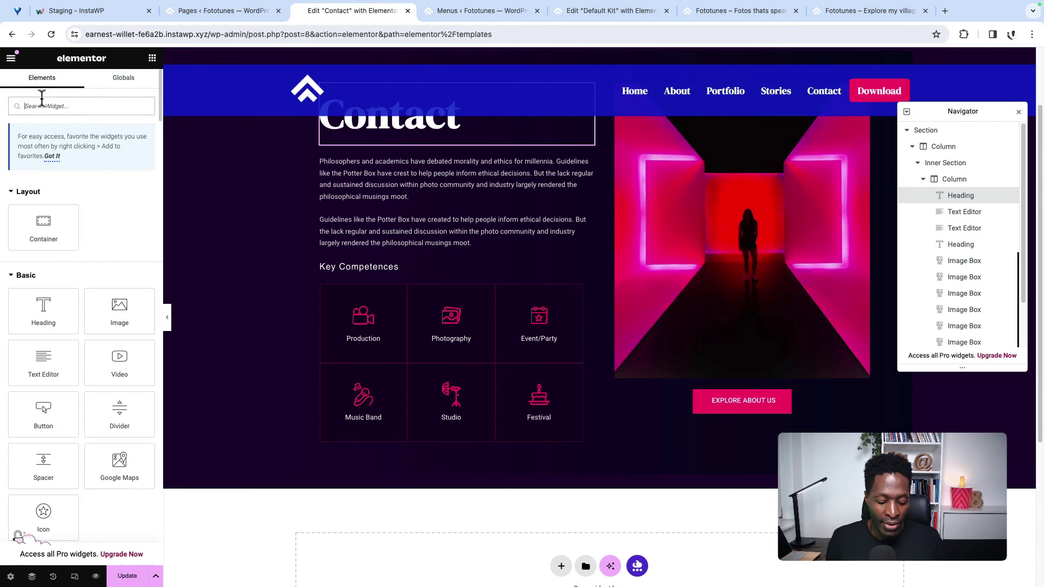
{"action": "type", "text": "cont"}
{"action": "key", "text": "BackSpace"}
{"action": "key", "text": "BackSpace"}
{"action": "key", "text": "BackSpace"}
{"action": "key", "text": "BackSpace"}
{"action": "type", "text": "form"}
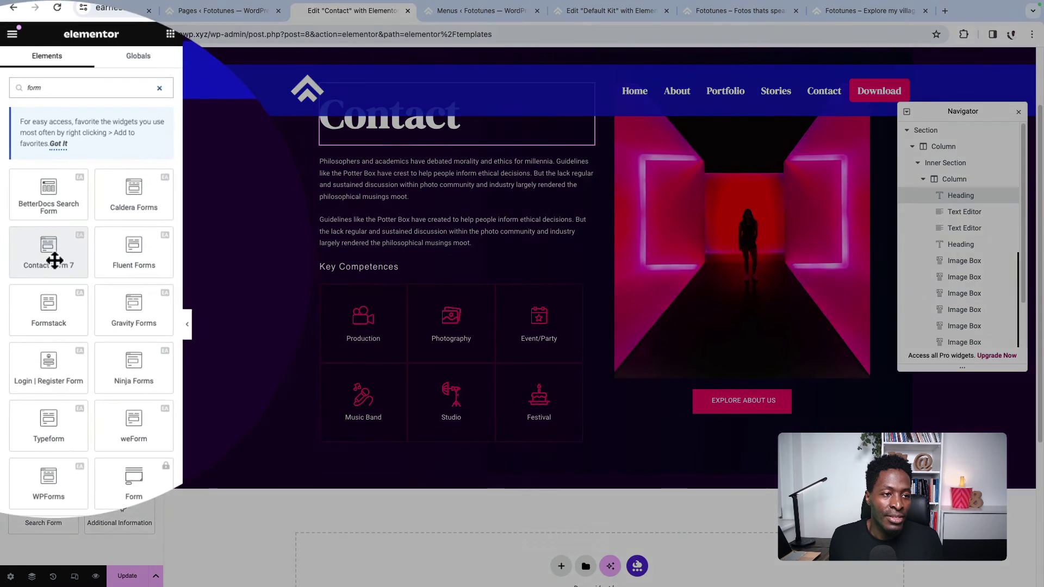
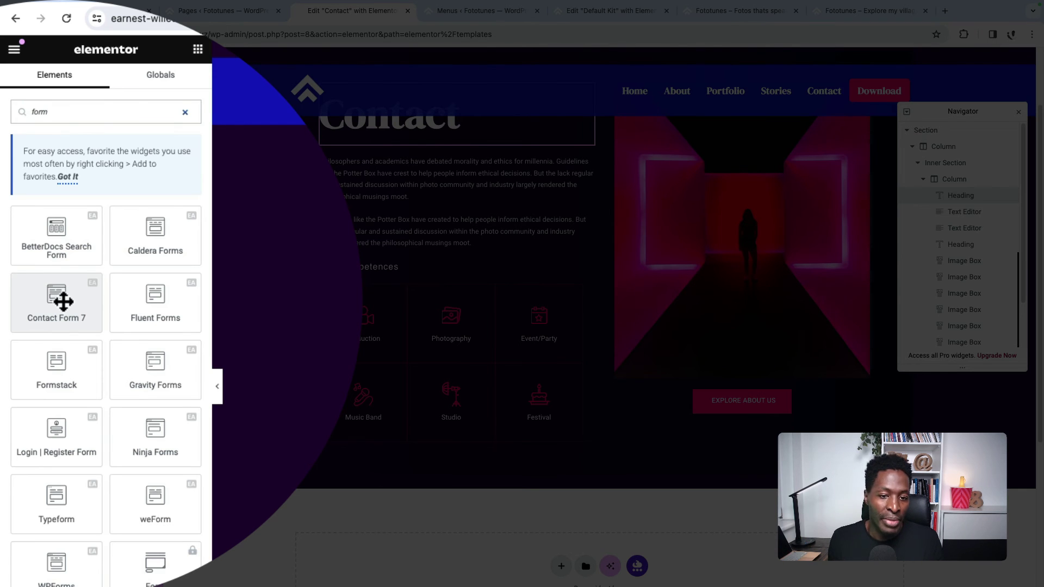
Step: Drop a Contact Form 7 widget below the Contact page content and save the page
{"action": "left_click_drag", "start_coordinate": [63, 300], "coordinate": [734, 406]}
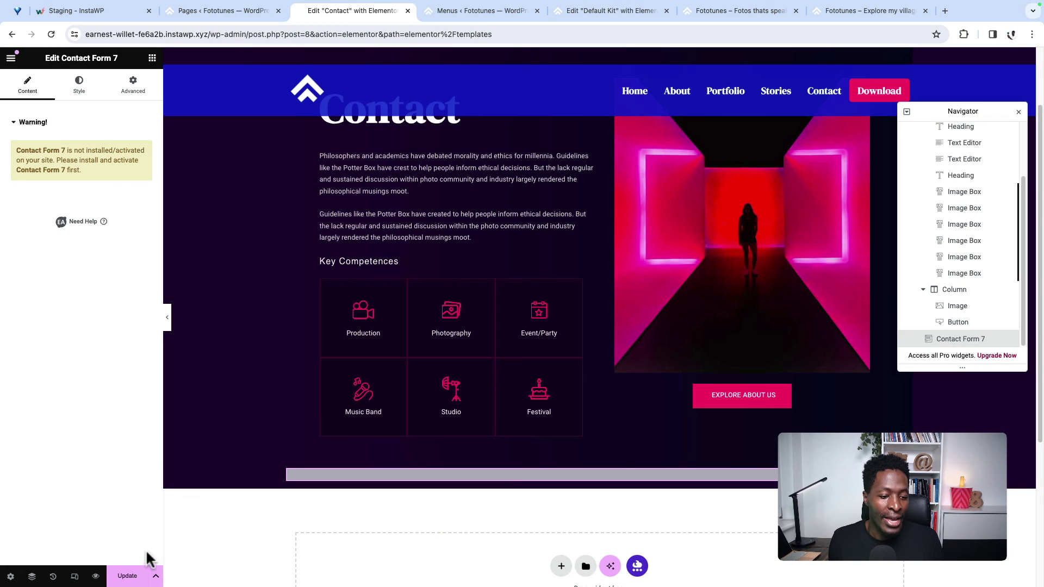
{"action": "left_click", "coordinate": [128, 575]}
Step: Find the Contact Form 7 plugin with a 'contact form' search, then install and activate it
{"action": "left_click", "coordinate": [200, 9]}
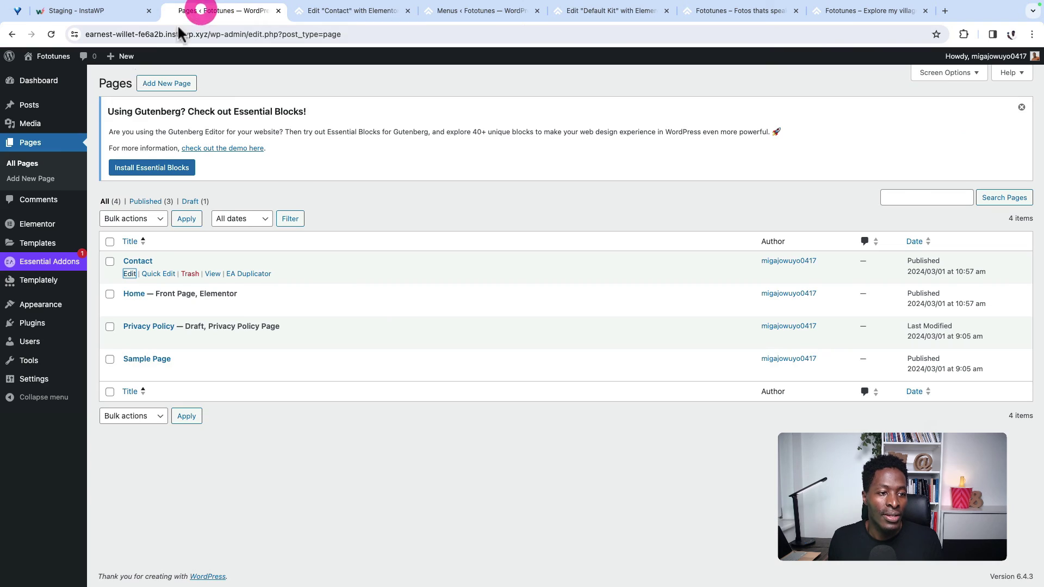
{"action": "mouse_move", "coordinate": [33, 323]}
{"action": "left_click", "coordinate": [117, 326]}
{"action": "left_click", "coordinate": [184, 85]}
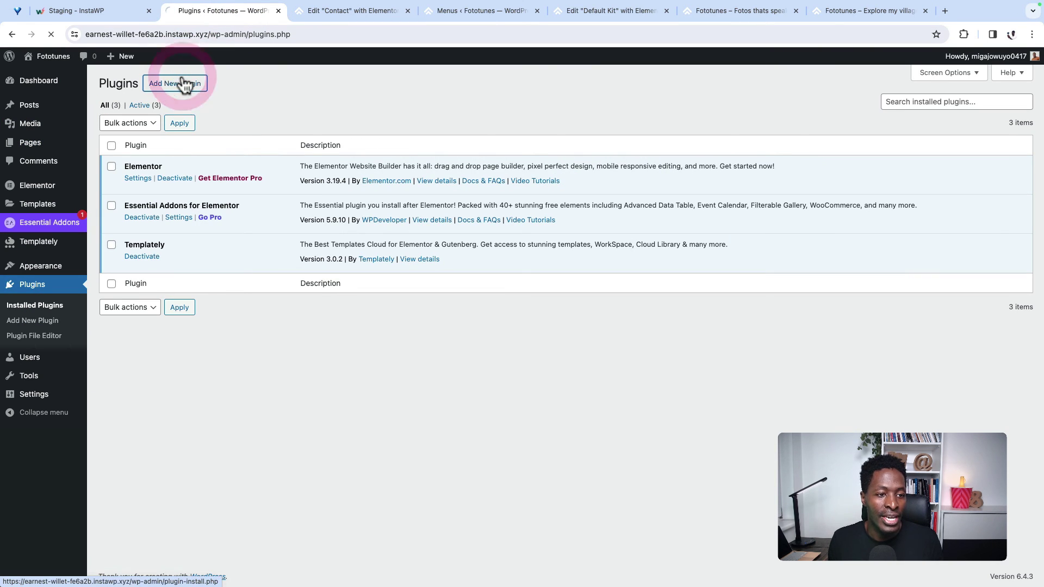
{"action": "left_click", "coordinate": [897, 114]}
{"action": "type", "text": "contact form"}
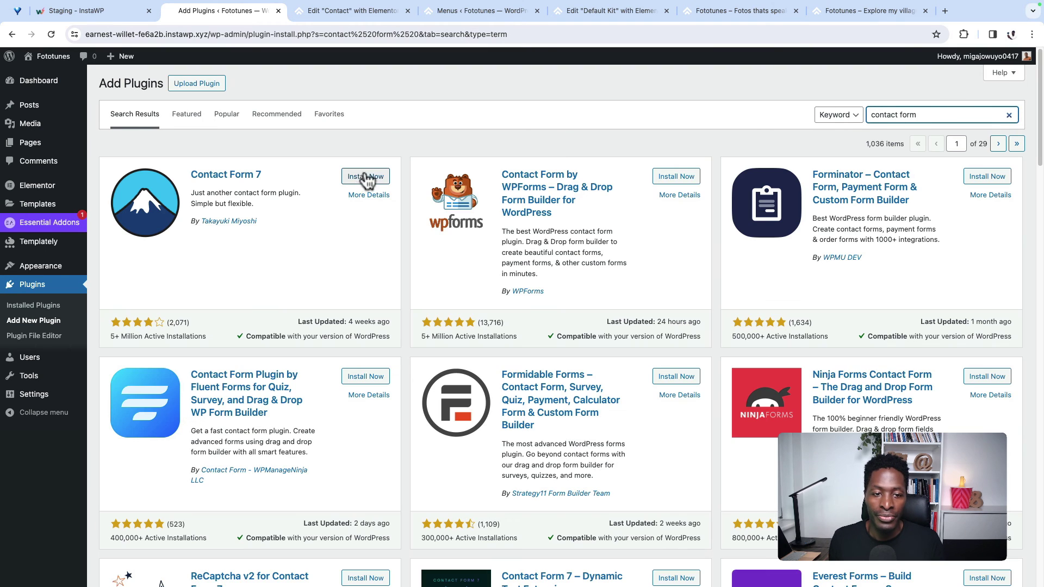
{"action": "left_click", "coordinate": [357, 177]}
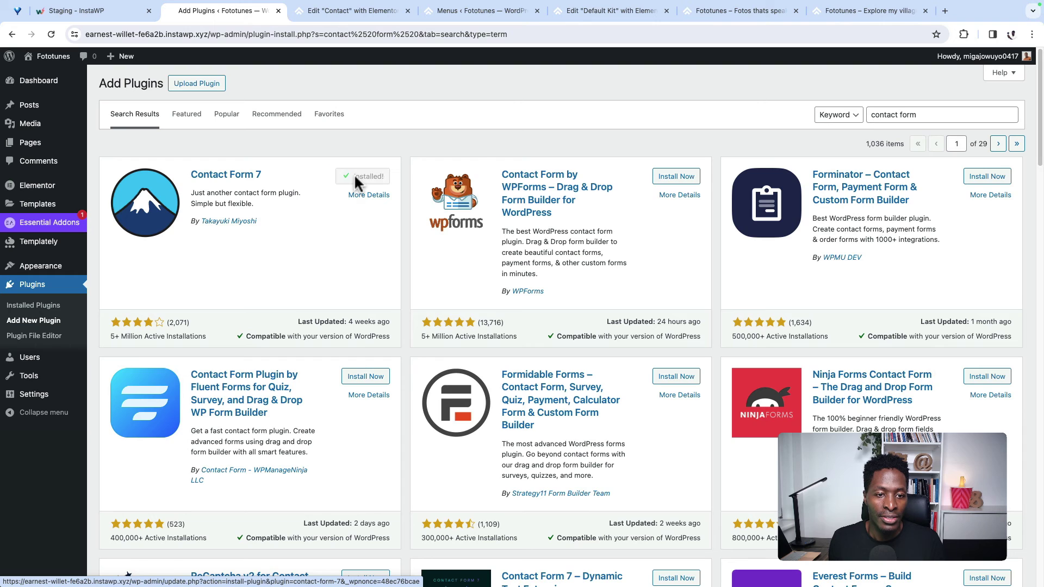
{"action": "left_click", "coordinate": [373, 182]}
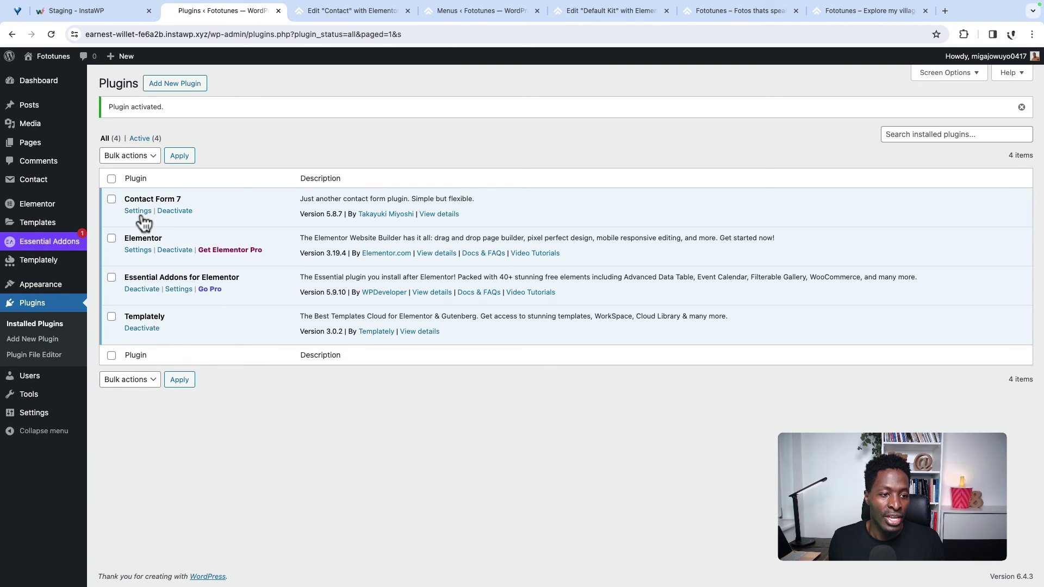
Step: Check the default Contact form 1 shortcode, then reload the Contact page's Elementor editor
{"action": "left_click", "coordinate": [140, 211]}
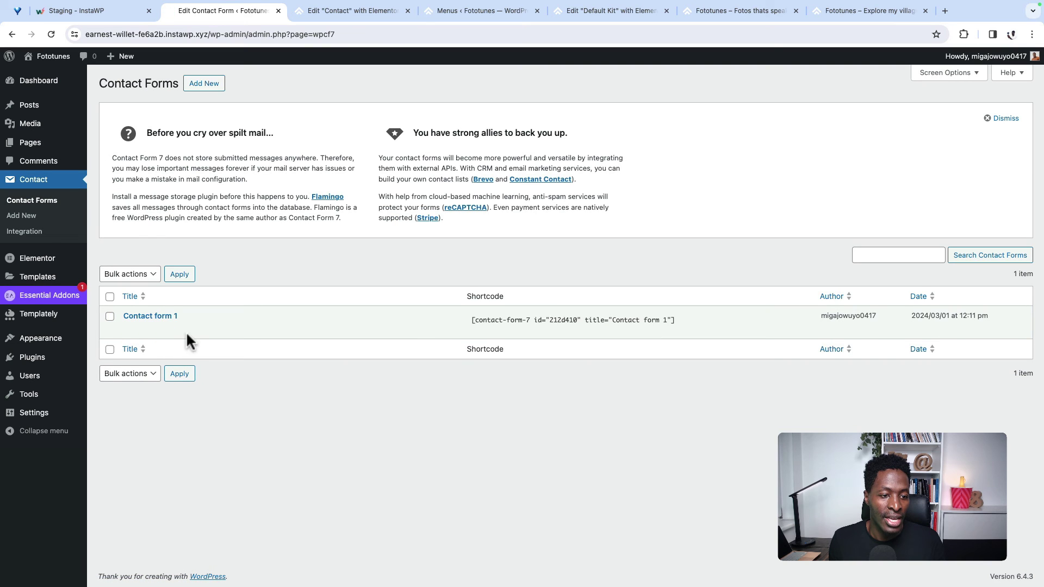
{"action": "left_click", "coordinate": [583, 322]}
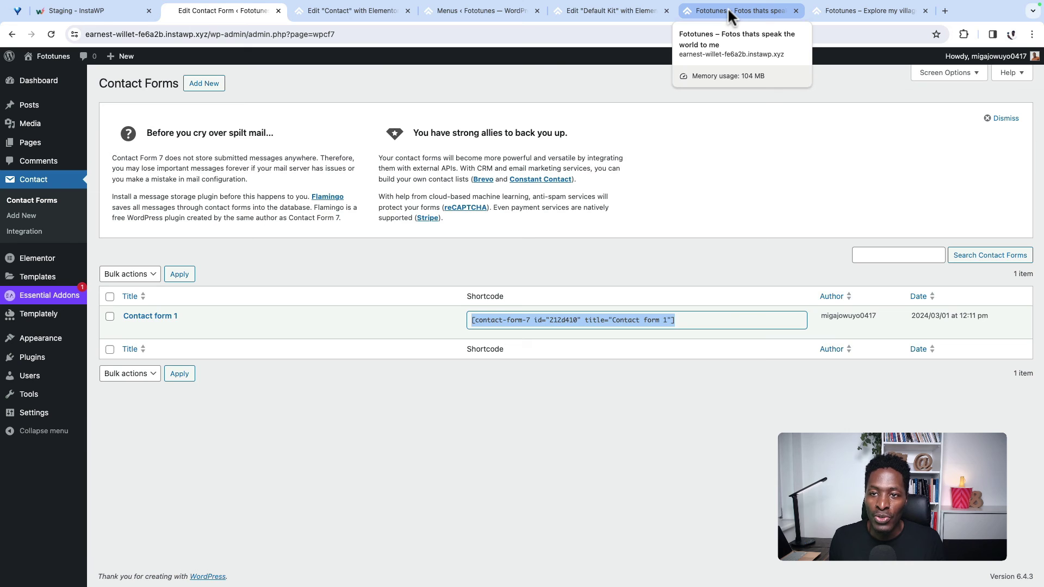
{"action": "left_click", "coordinate": [599, 9]}
{"action": "left_click", "coordinate": [478, 10]}
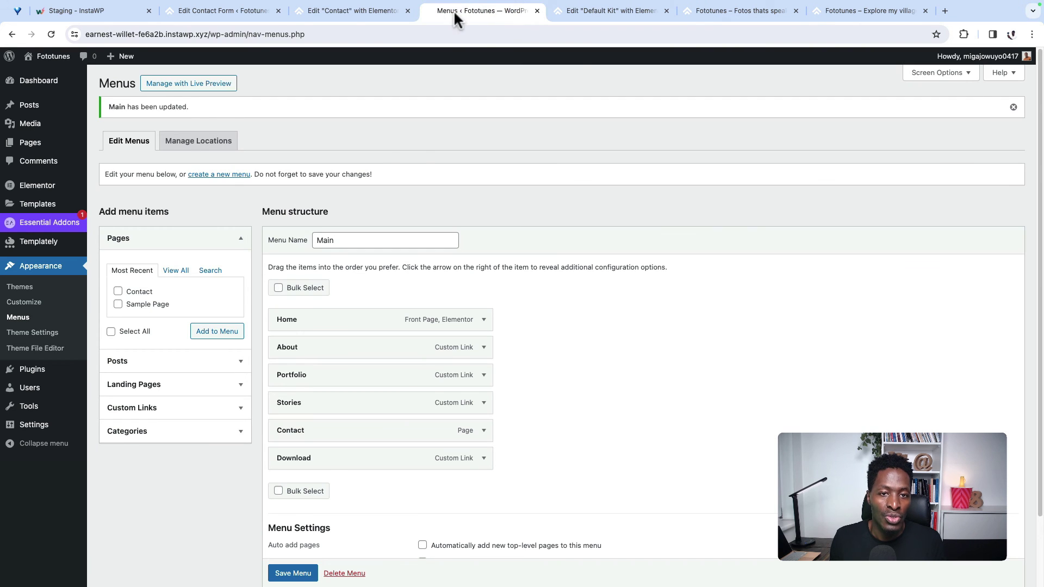
{"action": "left_click", "coordinate": [346, 10]}
{"action": "left_click", "coordinate": [49, 36]}
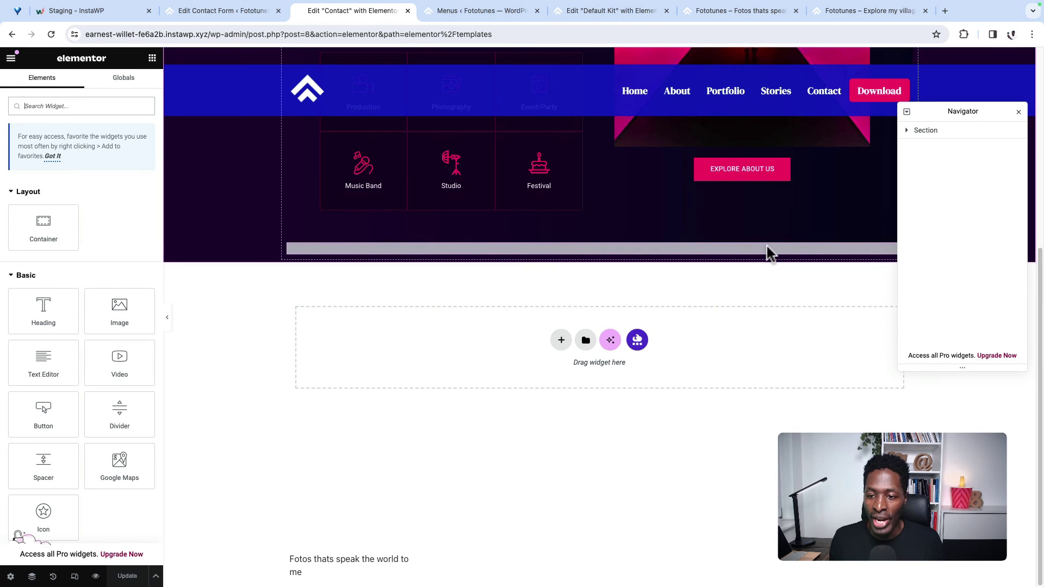
Step: Set the Contact Form 7 widget to display Contact form 1
{"action": "left_click", "coordinate": [767, 247]}
{"action": "left_click", "coordinate": [45, 158]}
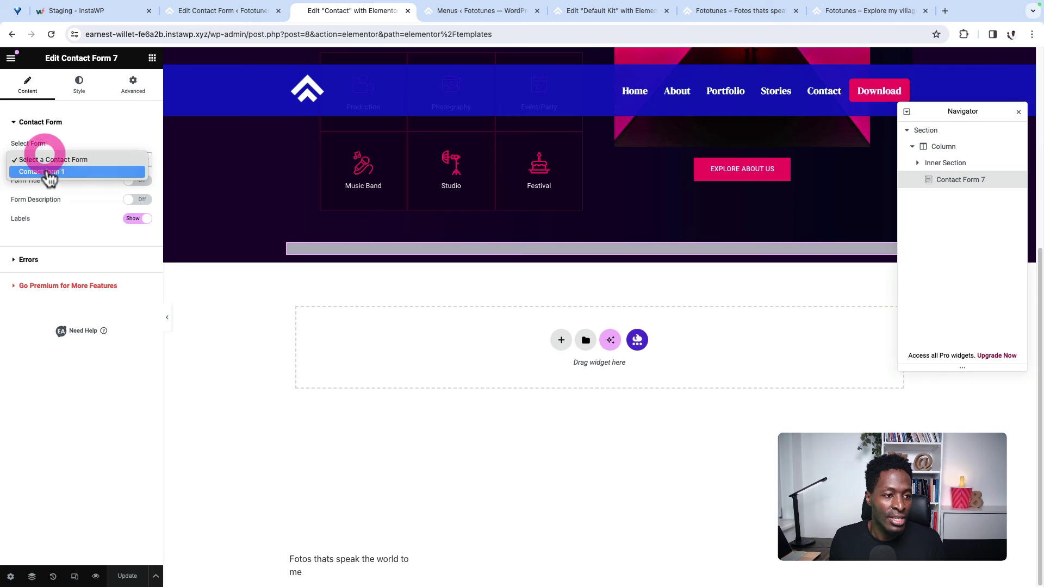
{"action": "left_click", "coordinate": [47, 171]}
{"action": "key", "text": "ctrl+shift+Tab"}
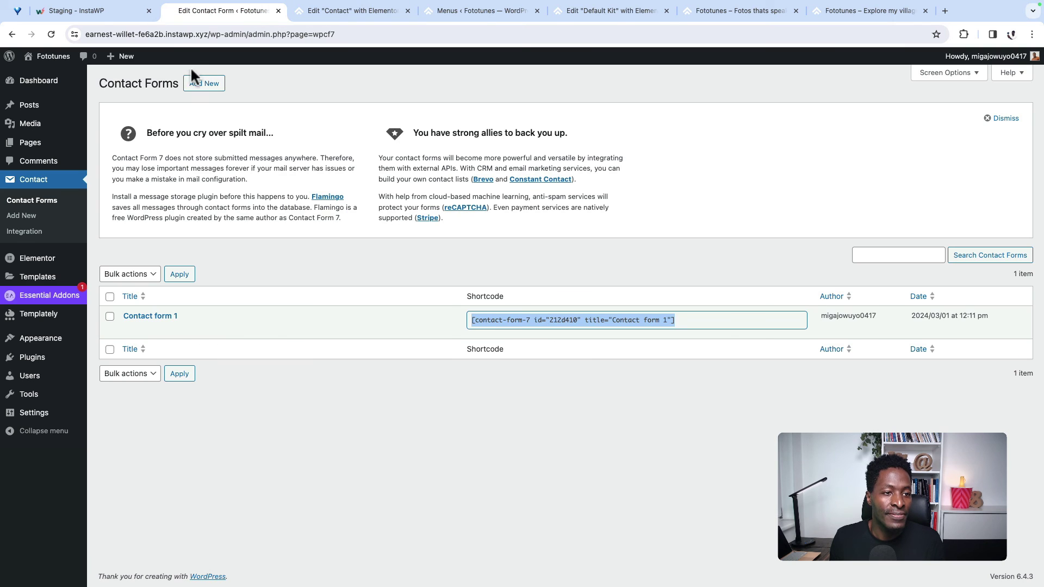
{"action": "left_click", "coordinate": [213, 89]}
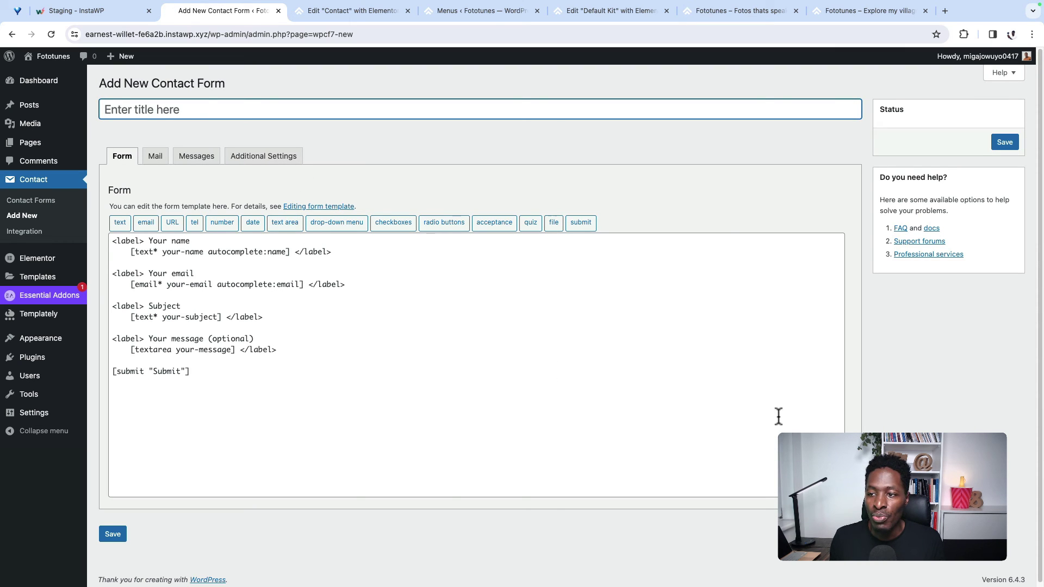
{"action": "left_click", "coordinate": [33, 201]}
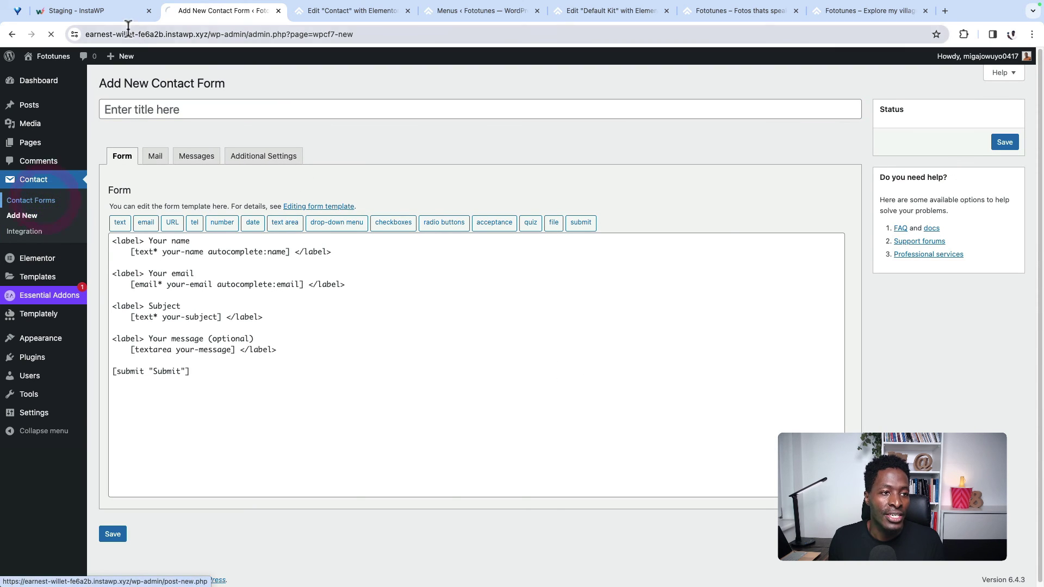
{"action": "left_click", "coordinate": [316, 11]}
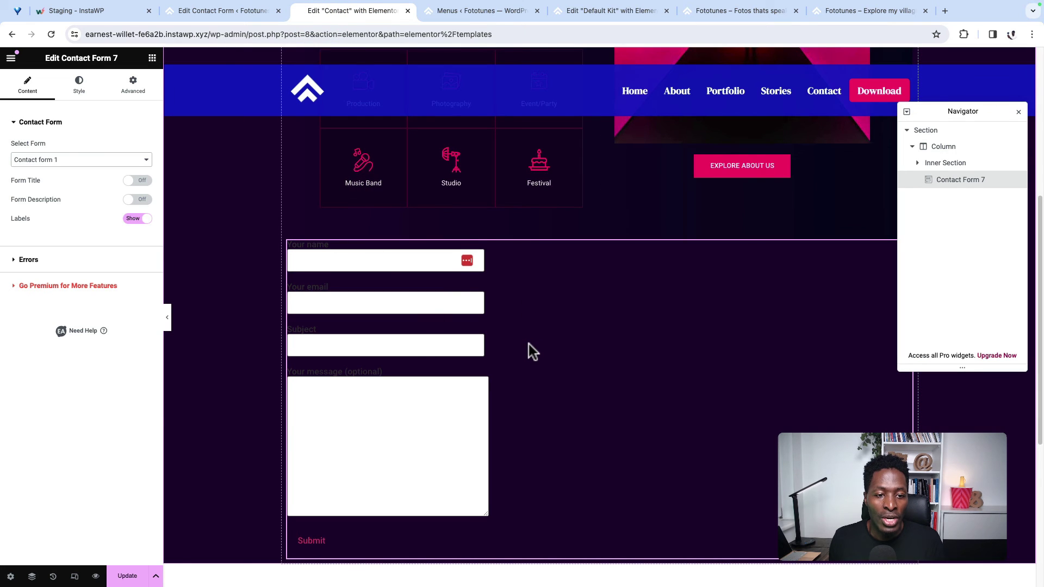
Step: Set the form label typography to DM Serif Display at size 20
{"action": "scroll", "coordinate": [530, 348], "scroll_direction": "up", "scroll_amount": 3}
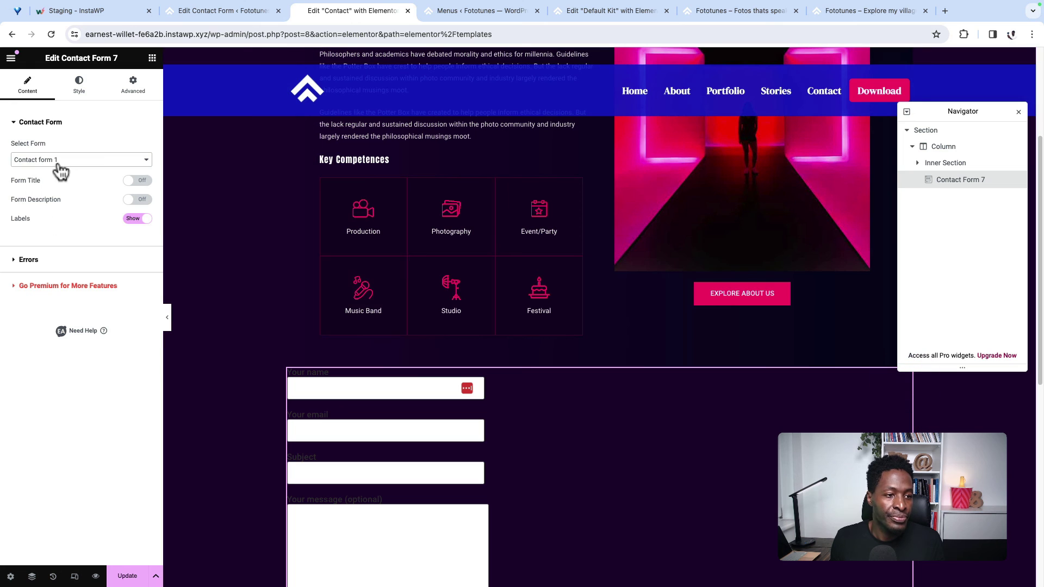
{"action": "left_click", "coordinate": [79, 84]}
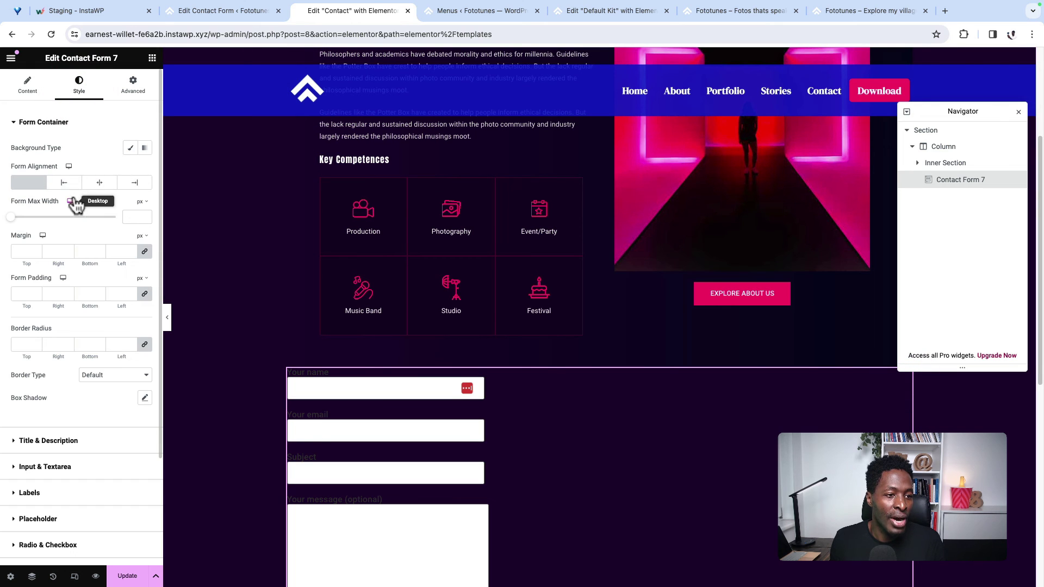
{"action": "scroll", "coordinate": [109, 299], "scroll_direction": "down", "scroll_amount": 2}
{"action": "scroll", "coordinate": [114, 302], "scroll_direction": "up", "scroll_amount": 1}
{"action": "left_click", "coordinate": [30, 462]}
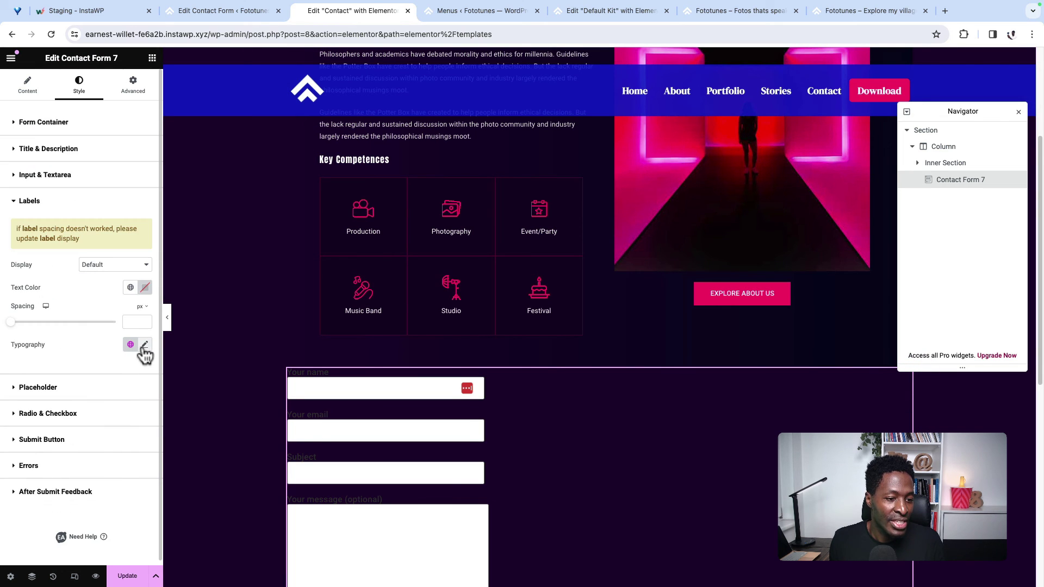
{"action": "left_click", "coordinate": [145, 345]}
{"action": "left_click", "coordinate": [109, 395]}
{"action": "left_click", "coordinate": [104, 409]}
{"action": "type", "text": "dm"}
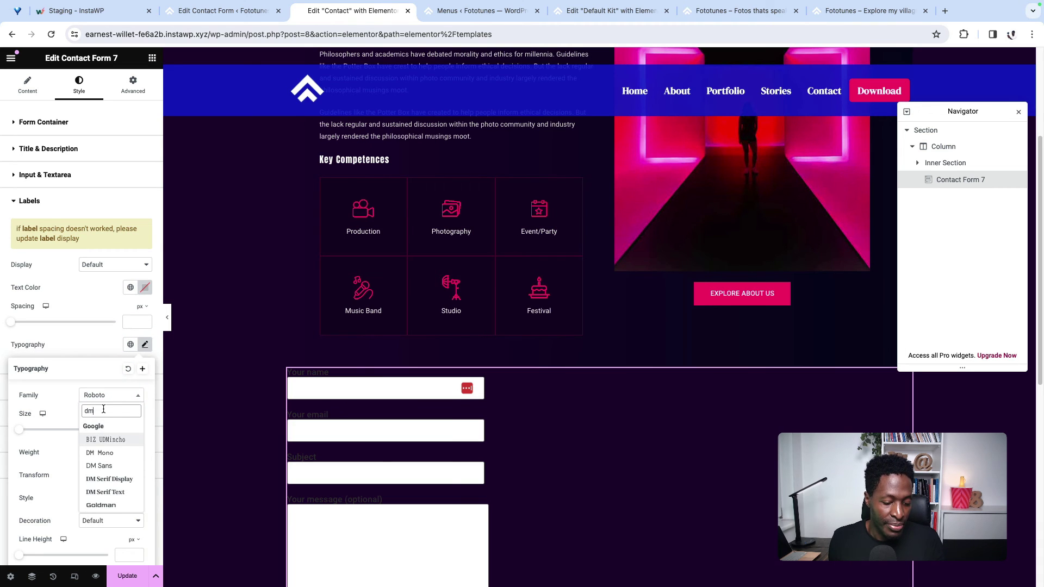
{"action": "type", "text": " se"}
{"action": "left_click", "coordinate": [108, 439]}
{"action": "left_click", "coordinate": [28, 429]}
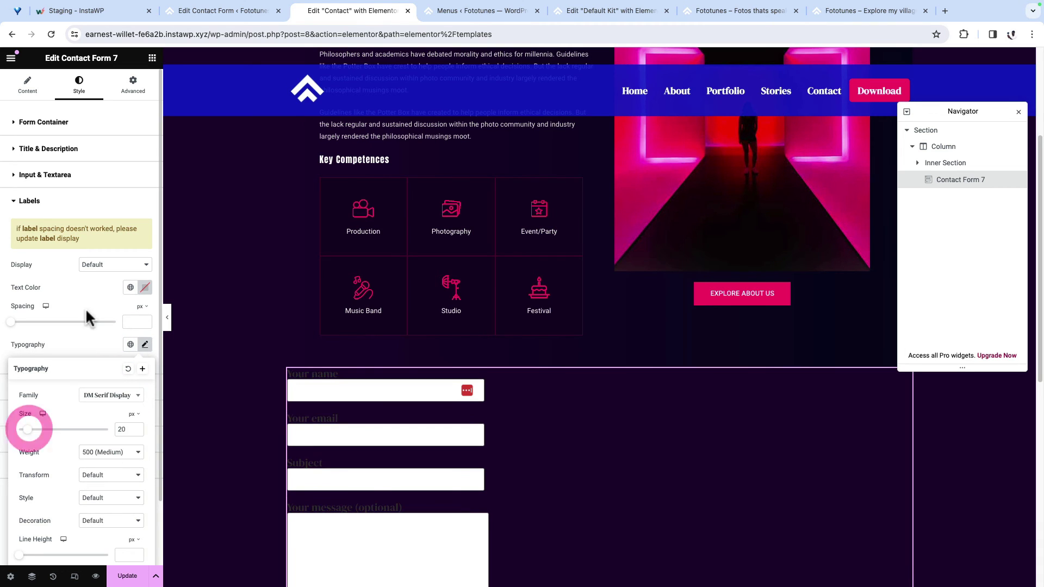
{"action": "left_click", "coordinate": [87, 316]}
Step: Colour the form labels white
{"action": "left_click", "coordinate": [145, 287]}
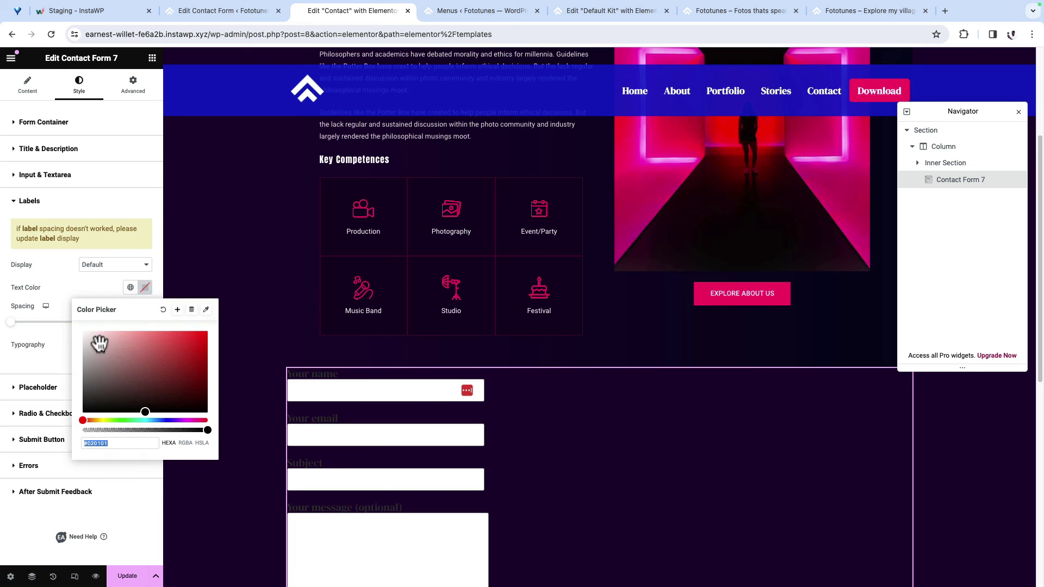
{"action": "left_click_drag", "start_coordinate": [99, 343], "coordinate": [65, 348]}
{"action": "left_click", "coordinate": [64, 285]}
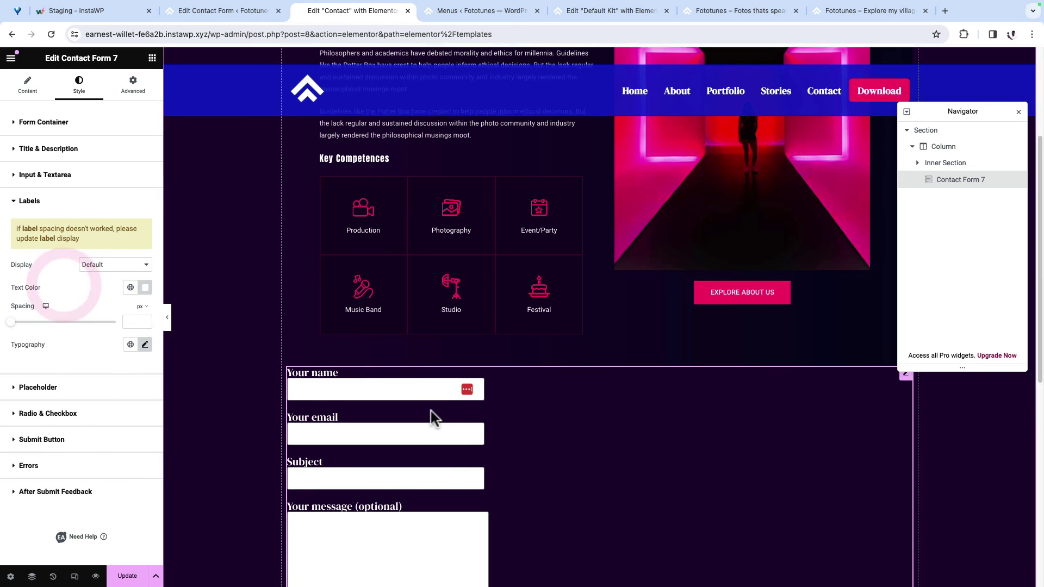
{"action": "scroll", "coordinate": [432, 418], "scroll_direction": "down", "scroll_amount": 3}
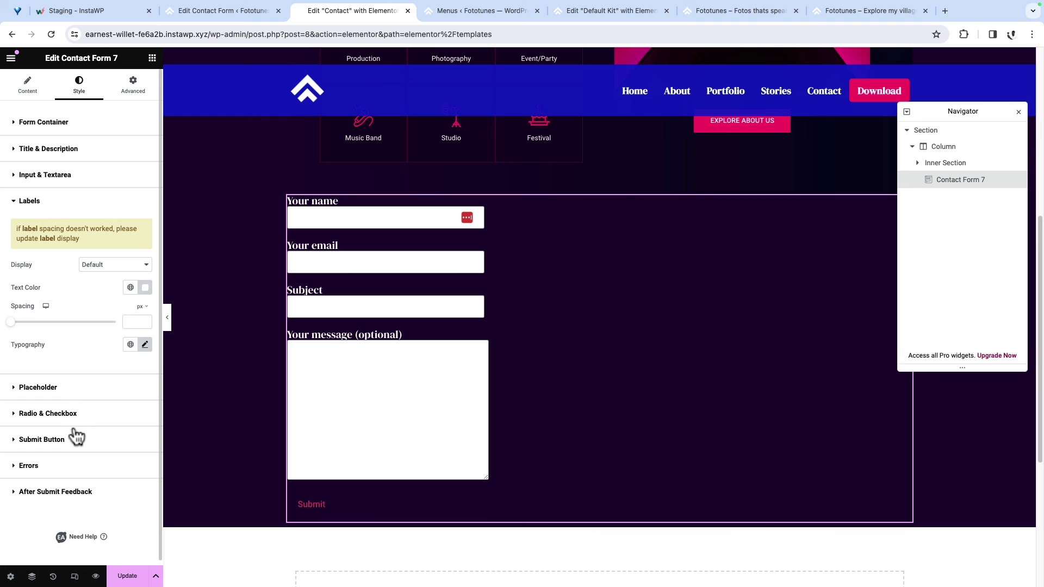
{"action": "left_click", "coordinate": [57, 445]}
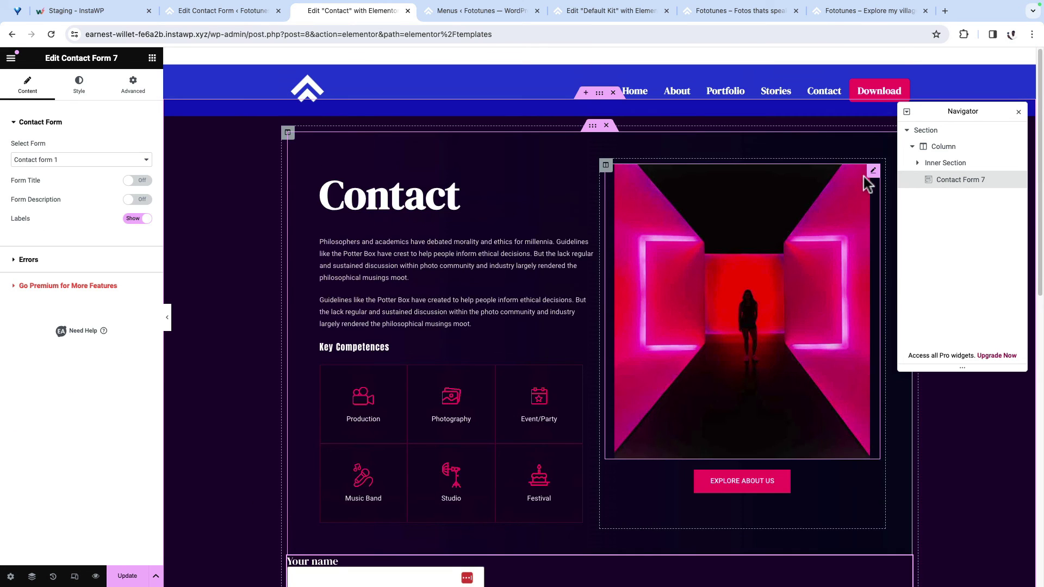
Step: Delete the neon corridor photo and Explore About Us button, and move the form into the right column
{"action": "right_click", "coordinate": [867, 184]}
{"action": "left_click", "coordinate": [900, 435]}
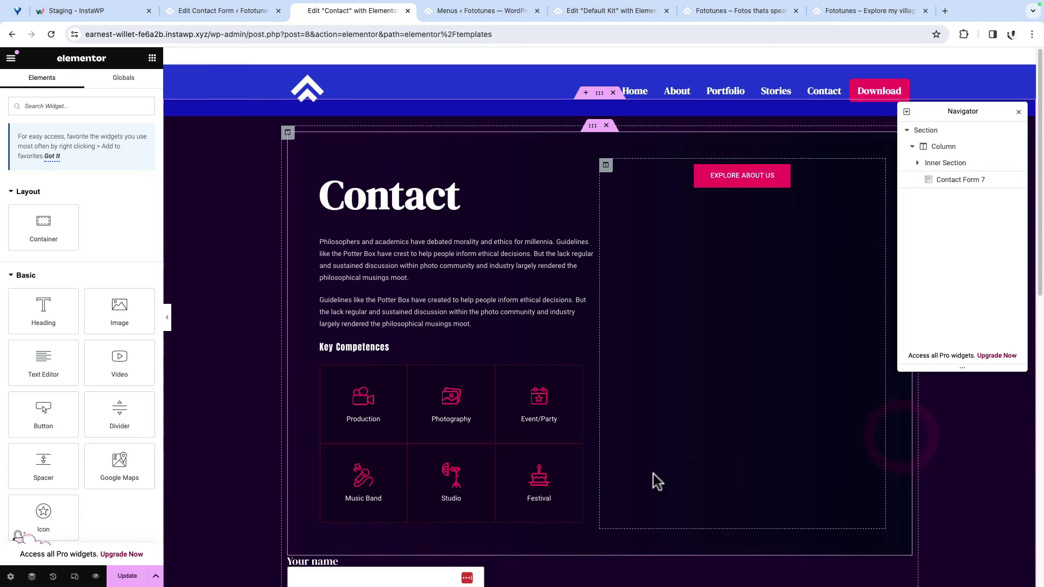
{"action": "right_click", "coordinate": [873, 175]}
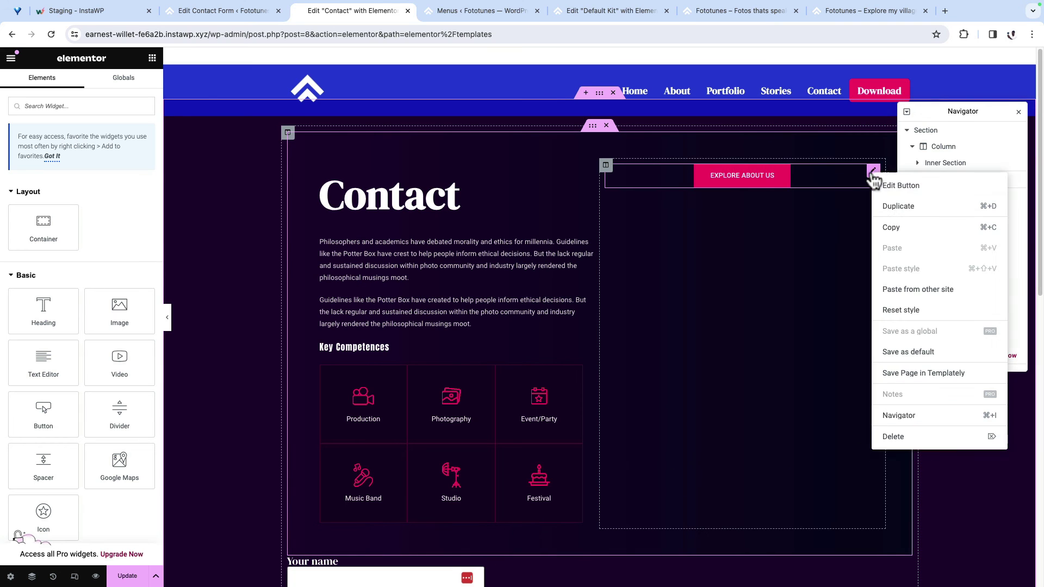
{"action": "left_click", "coordinate": [914, 445]}
{"action": "scroll", "coordinate": [707, 443], "scroll_direction": "down", "scroll_amount": 3}
{"action": "scroll", "coordinate": [489, 430], "scroll_direction": "up", "scroll_amount": 1}
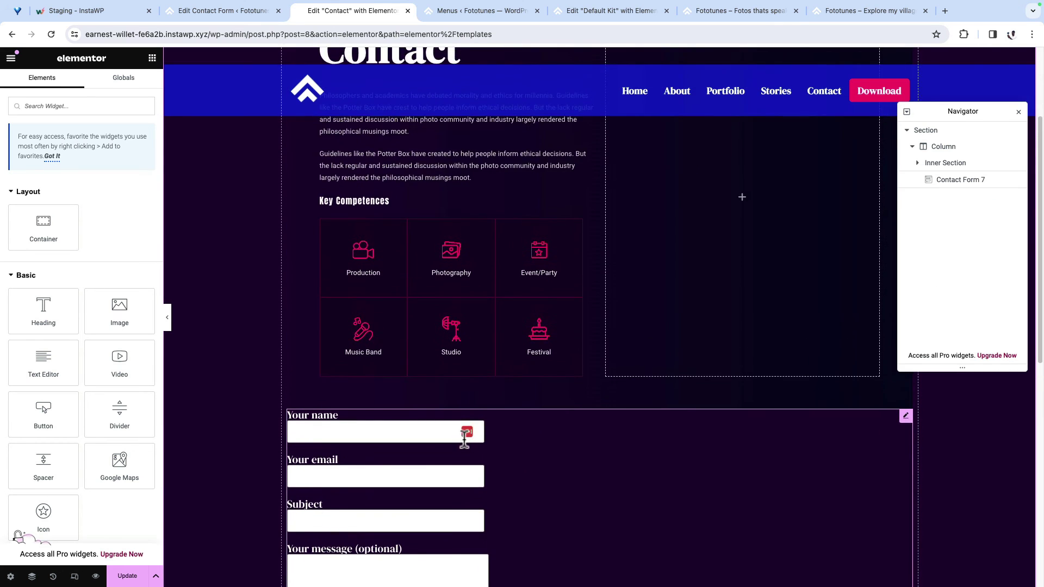
{"action": "left_click_drag", "start_coordinate": [907, 424], "coordinate": [658, 409]}
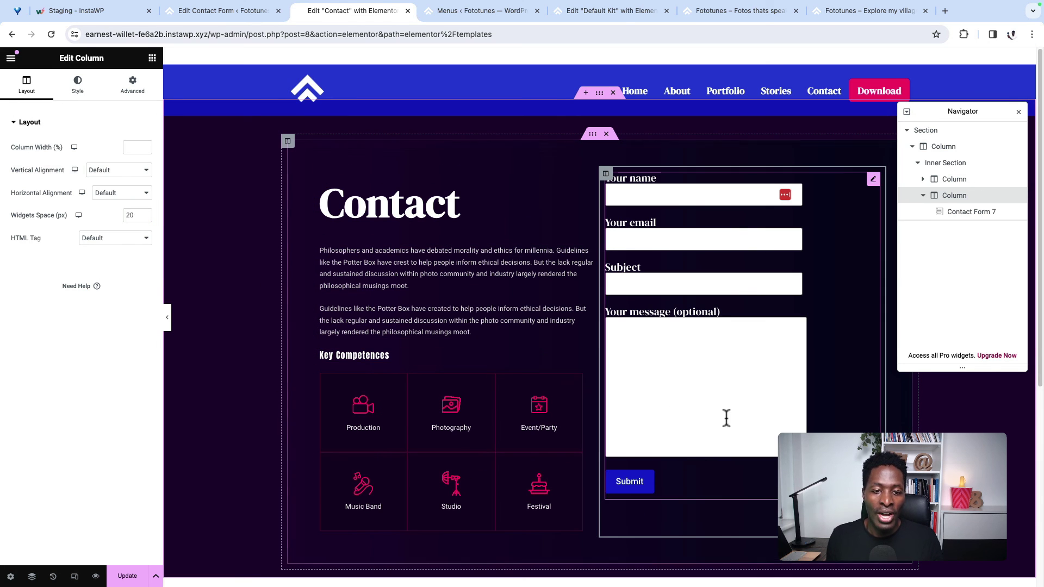
Step: Give the form's column zero padding except 60 px on the left
{"action": "left_click", "coordinate": [873, 180]}
{"action": "left_click", "coordinate": [578, 204]}
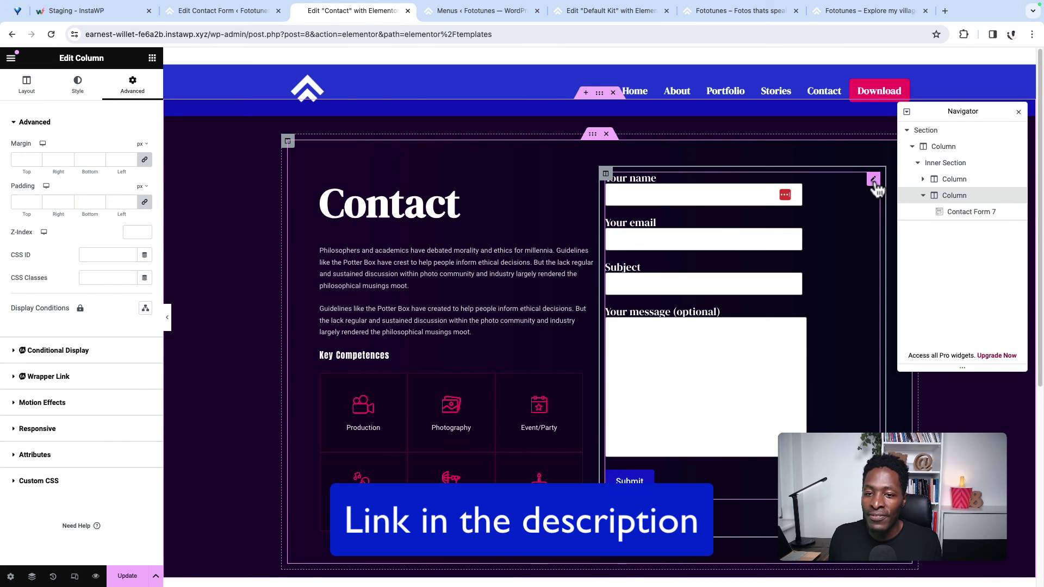
{"action": "left_click", "coordinate": [873, 179]}
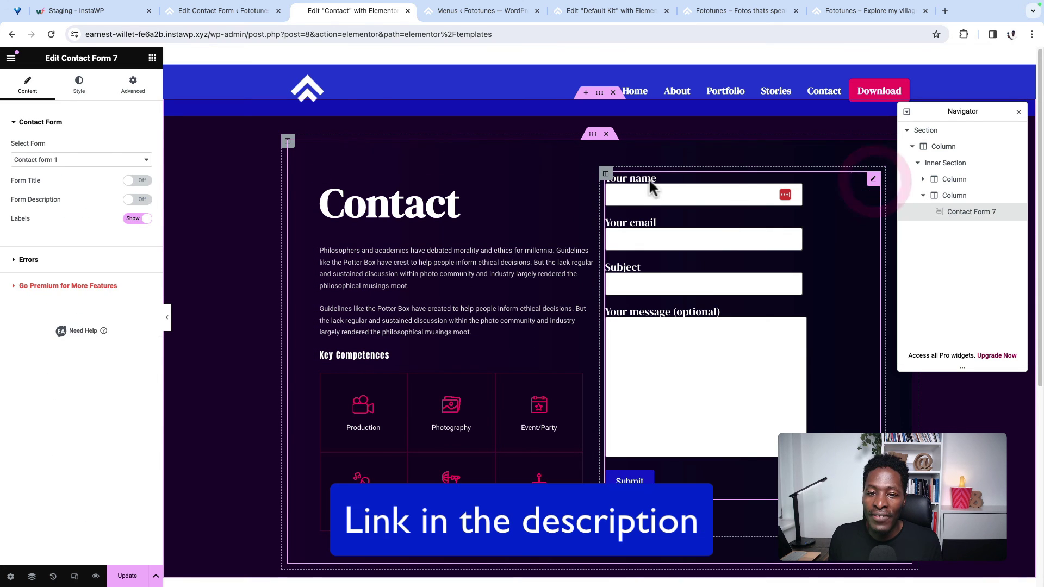
{"action": "left_click", "coordinate": [605, 175]}
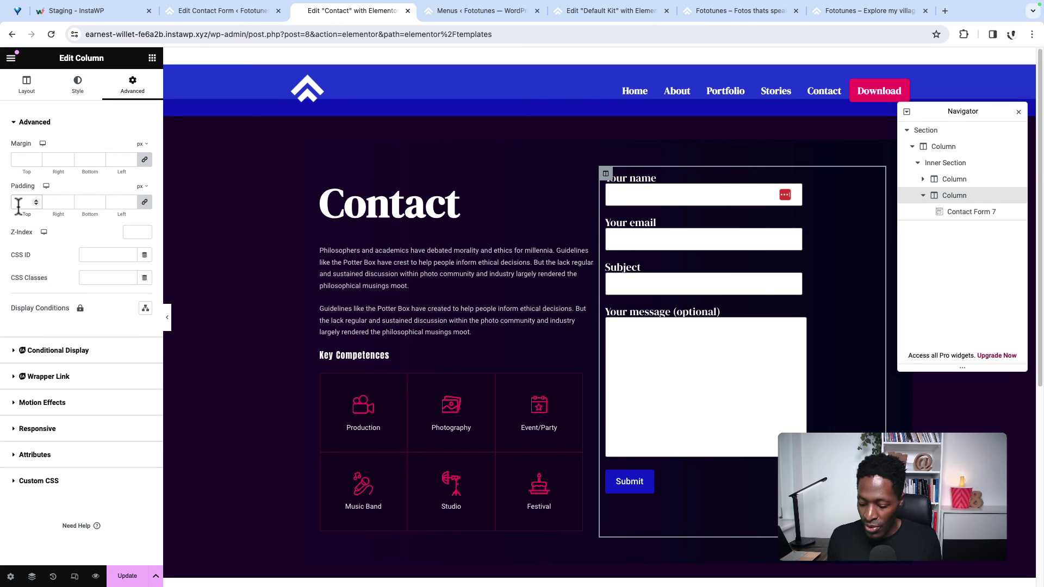
{"action": "left_click", "coordinate": [145, 202]}
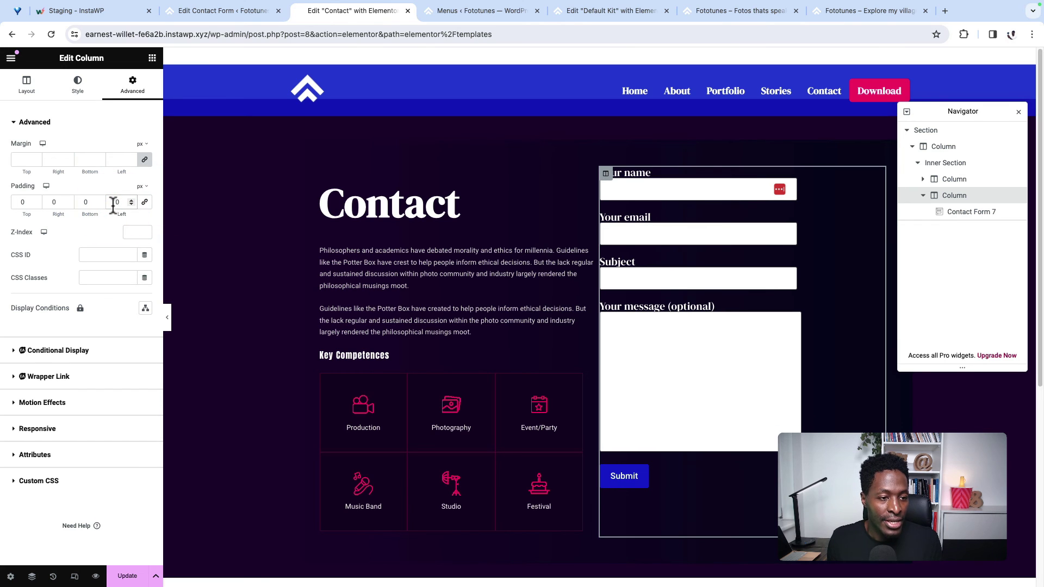
{"action": "left_click", "coordinate": [113, 204]}
{"action": "type", "text": "30"}
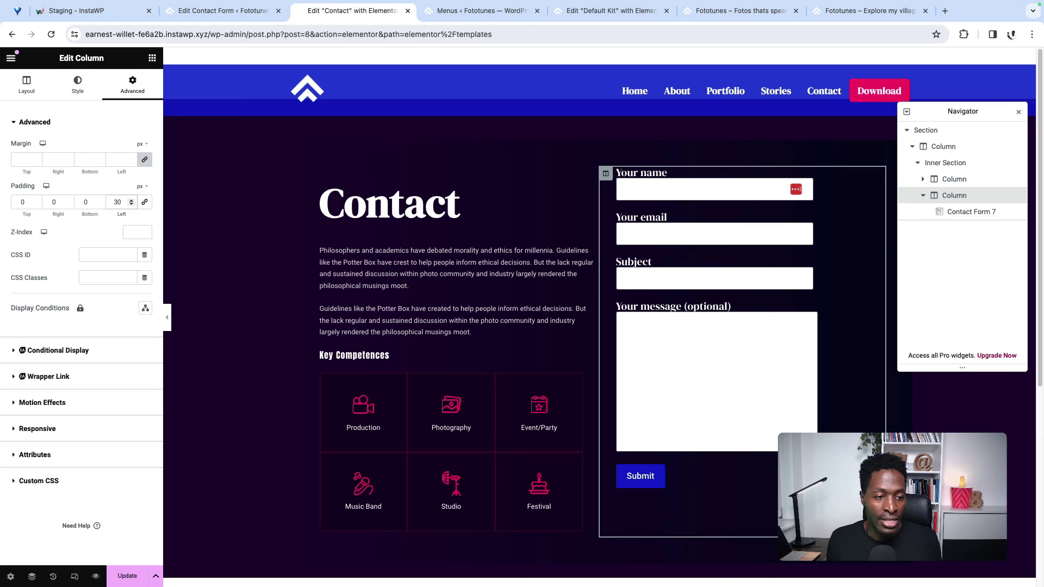
{"action": "key", "text": "BackSpace"}
{"action": "key", "text": "BackSpace"}
{"action": "type", "text": "60"}
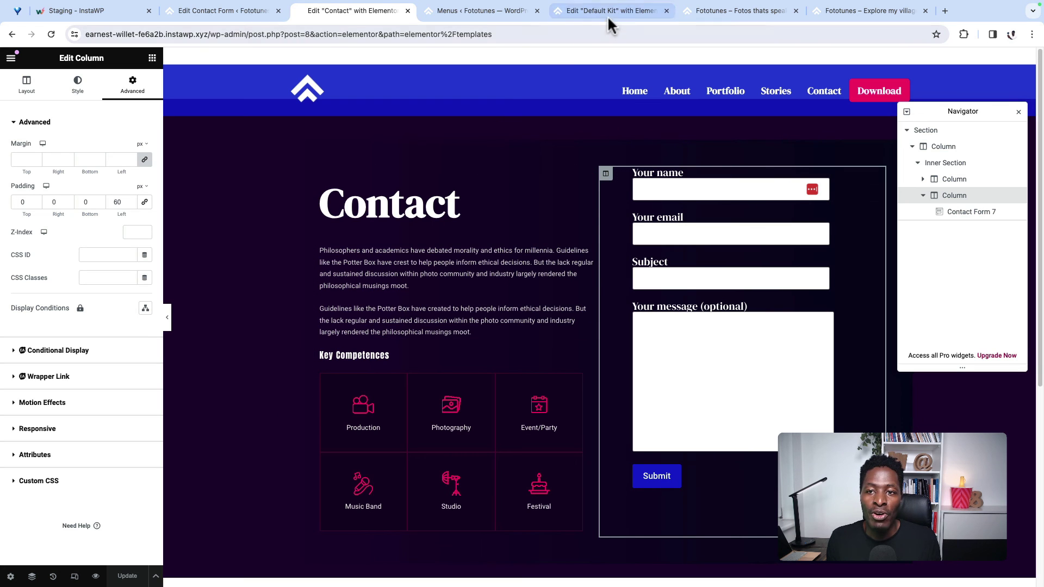
{"action": "left_click", "coordinate": [729, 15]}
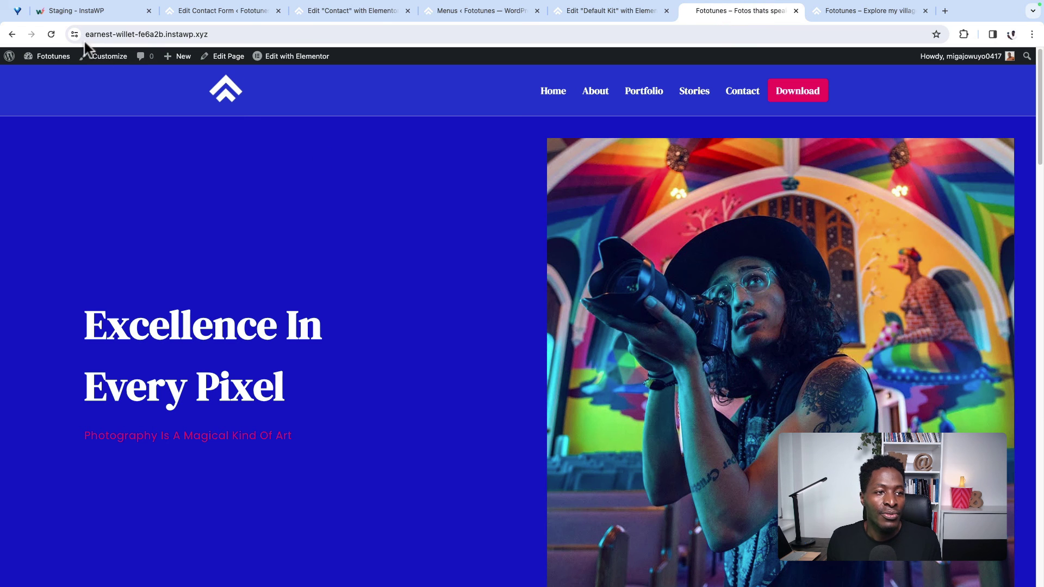
Step: Reload the live site and review the Contact page layout
{"action": "left_click", "coordinate": [53, 34]}
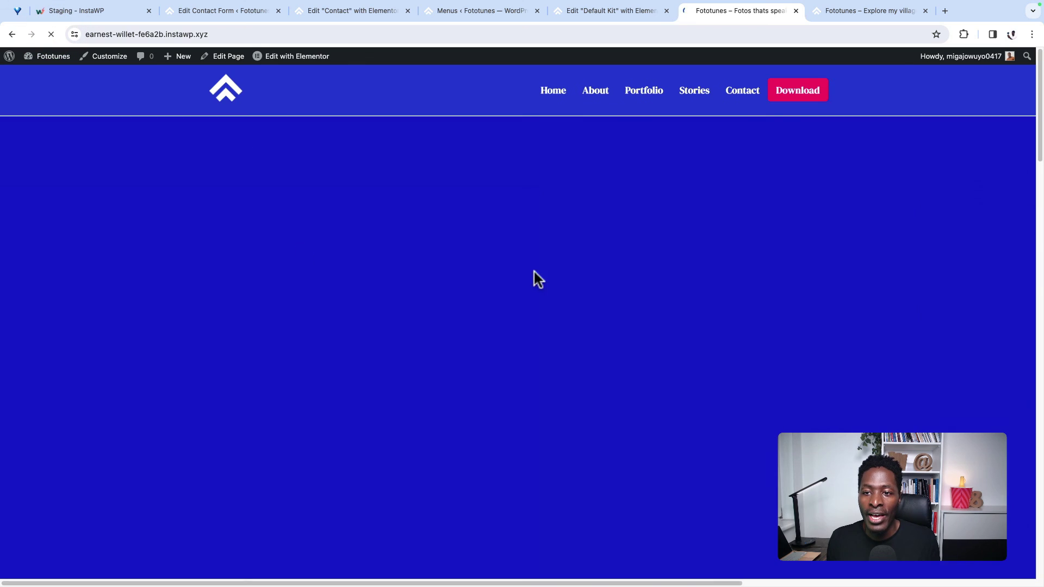
{"action": "left_click", "coordinate": [741, 91]}
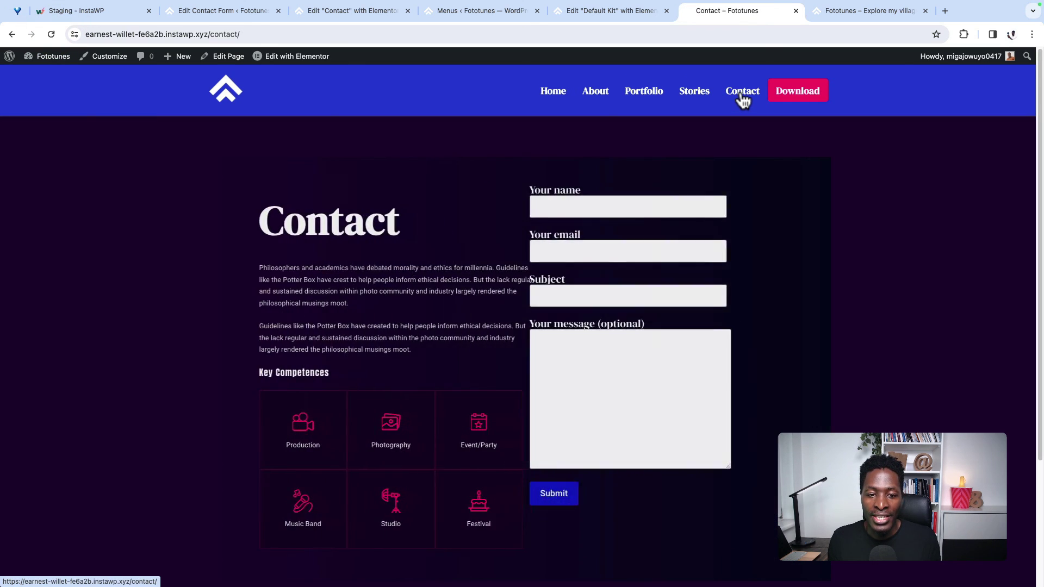
{"action": "scroll", "coordinate": [765, 459], "scroll_direction": "down", "scroll_amount": 3}
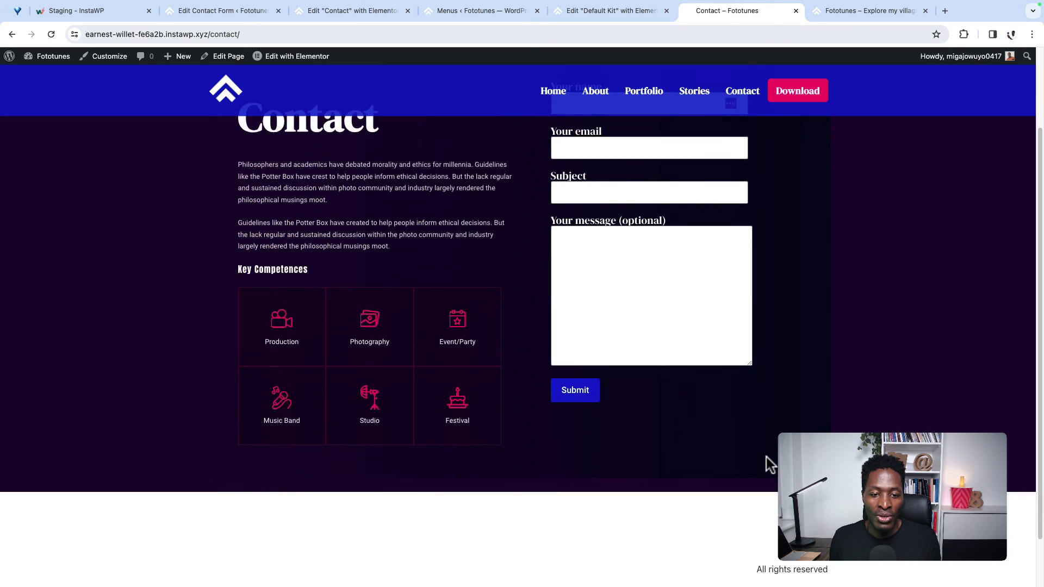
{"action": "scroll", "coordinate": [766, 457], "scroll_direction": "up", "scroll_amount": 3}
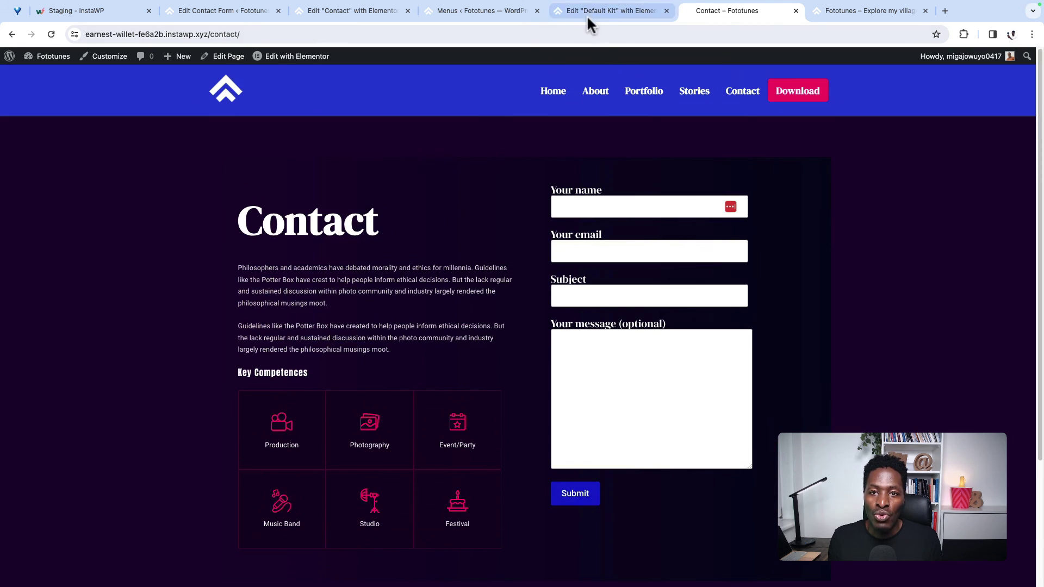
{"action": "left_click", "coordinate": [588, 12]}
{"action": "left_click", "coordinate": [478, 11]}
{"action": "left_click", "coordinate": [356, 11]}
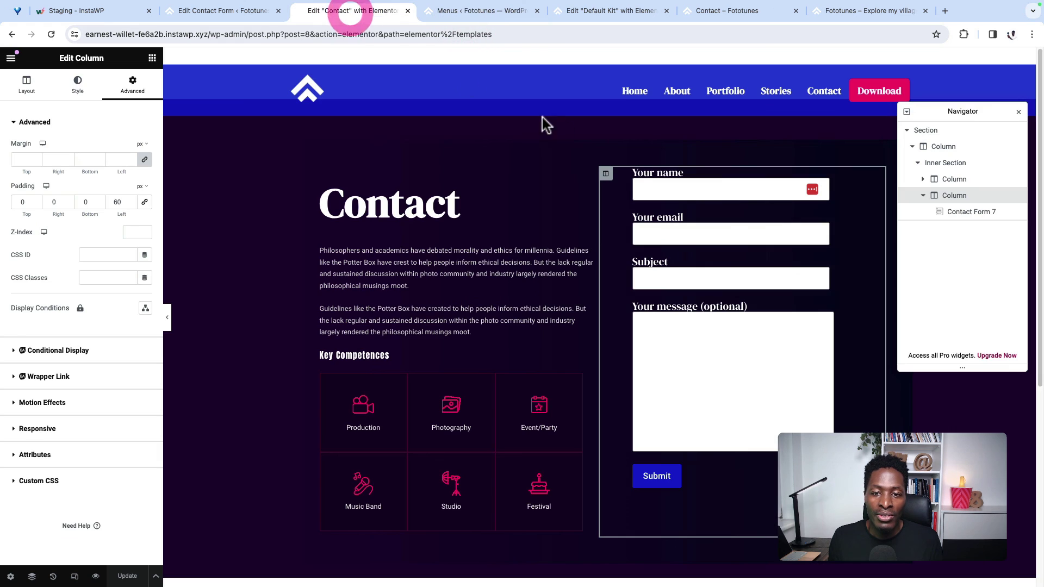
Step: Give the Contact section the blue global background colour and save the page
{"action": "left_click", "coordinate": [925, 131]}
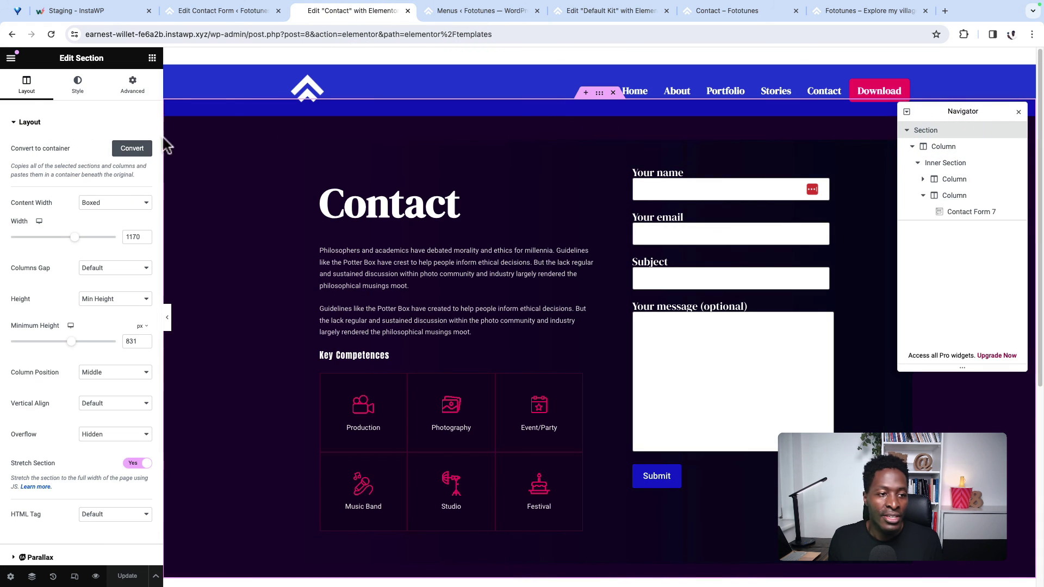
{"action": "left_click", "coordinate": [77, 87]}
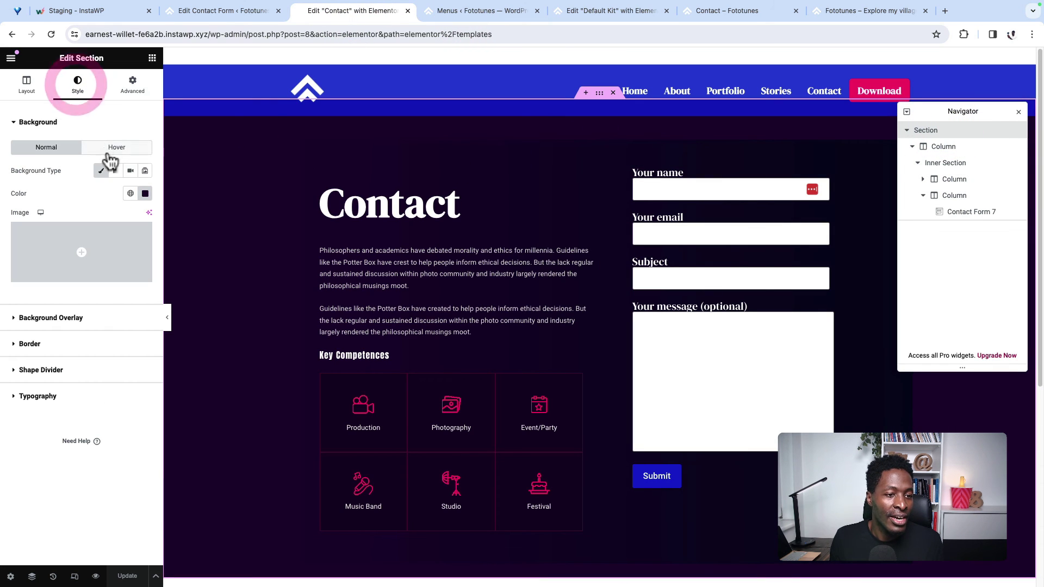
{"action": "left_click", "coordinate": [131, 193]}
{"action": "left_click", "coordinate": [56, 332]}
{"action": "left_click", "coordinate": [210, 410]}
{"action": "left_click", "coordinate": [127, 576]}
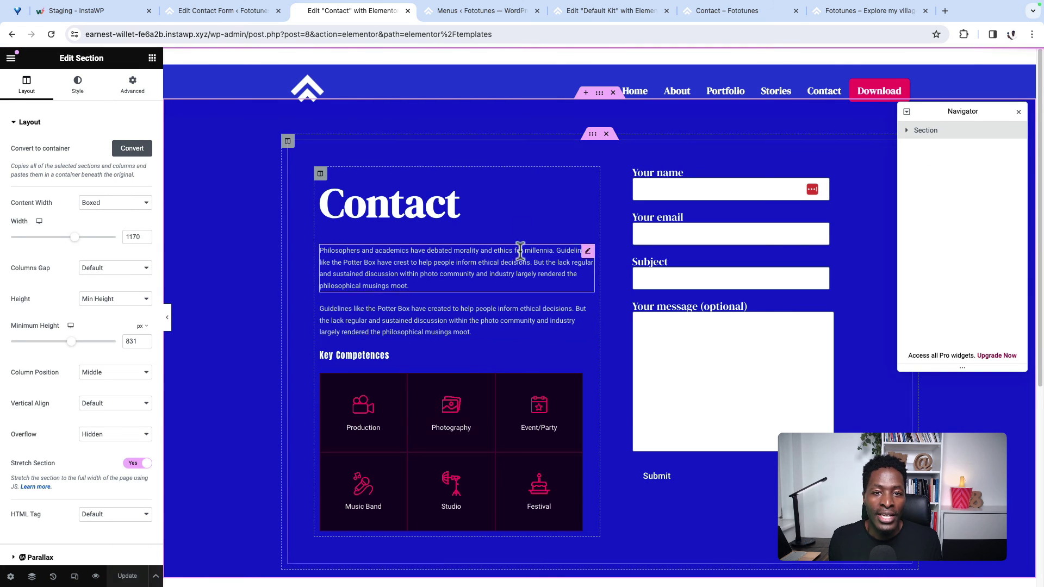
Step: Reload the live Contact page to confirm the blue background
{"action": "left_click", "coordinate": [495, 12]}
{"action": "left_click", "coordinate": [715, 11]}
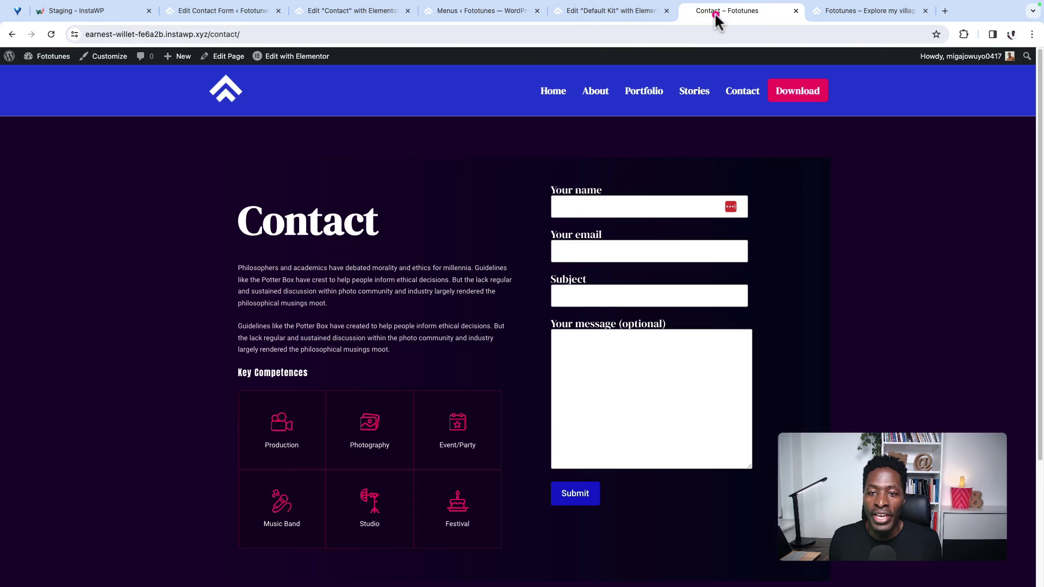
{"action": "left_click", "coordinate": [51, 35]}
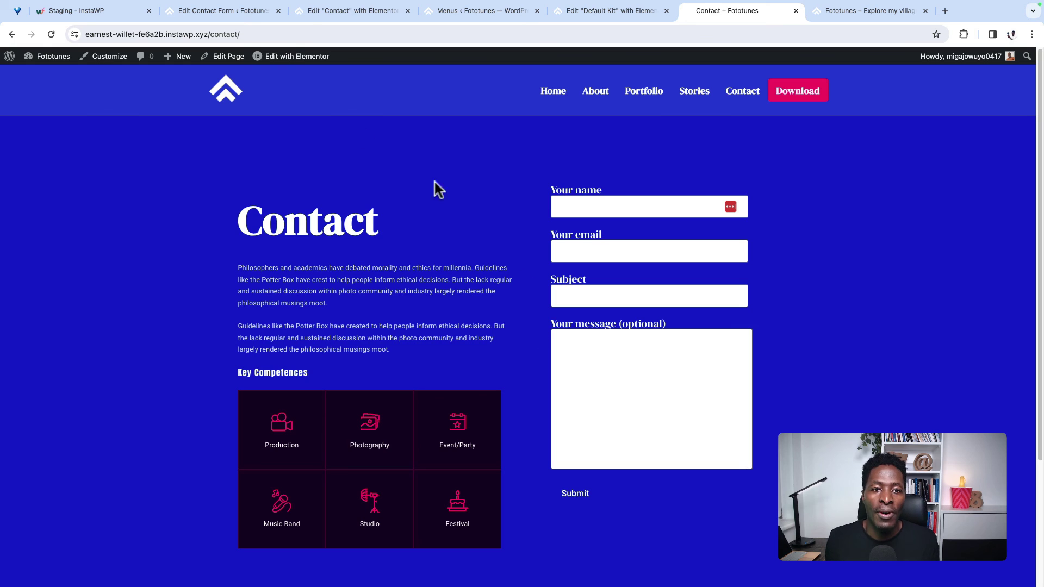
{"action": "left_click", "coordinate": [337, 11]}
{"action": "left_click", "coordinate": [46, 107]}
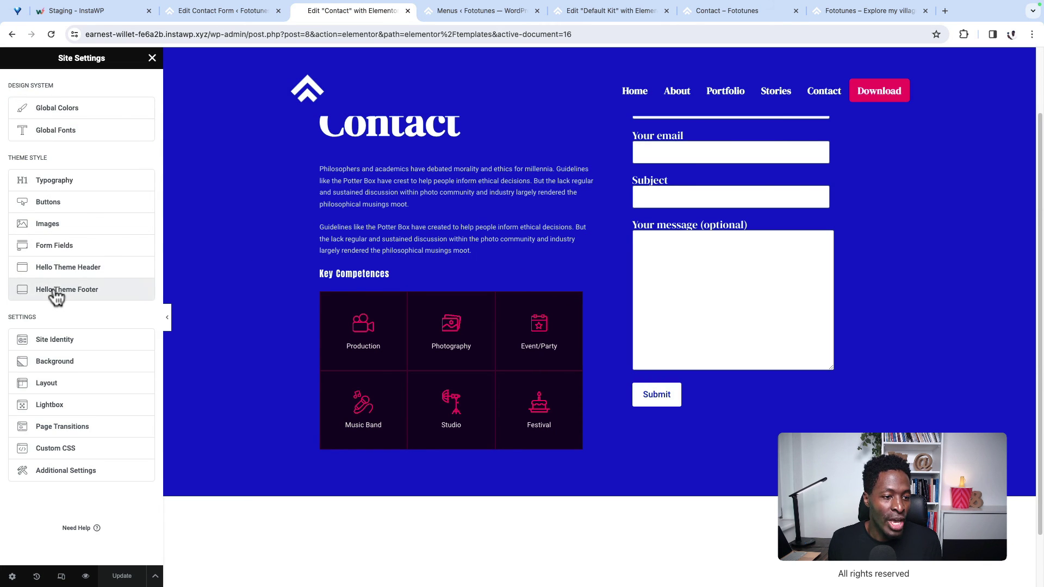
Step: In Hello Theme Footer settings, hide the site logo and menu, and select the copyright text
{"action": "left_click", "coordinate": [56, 291]}
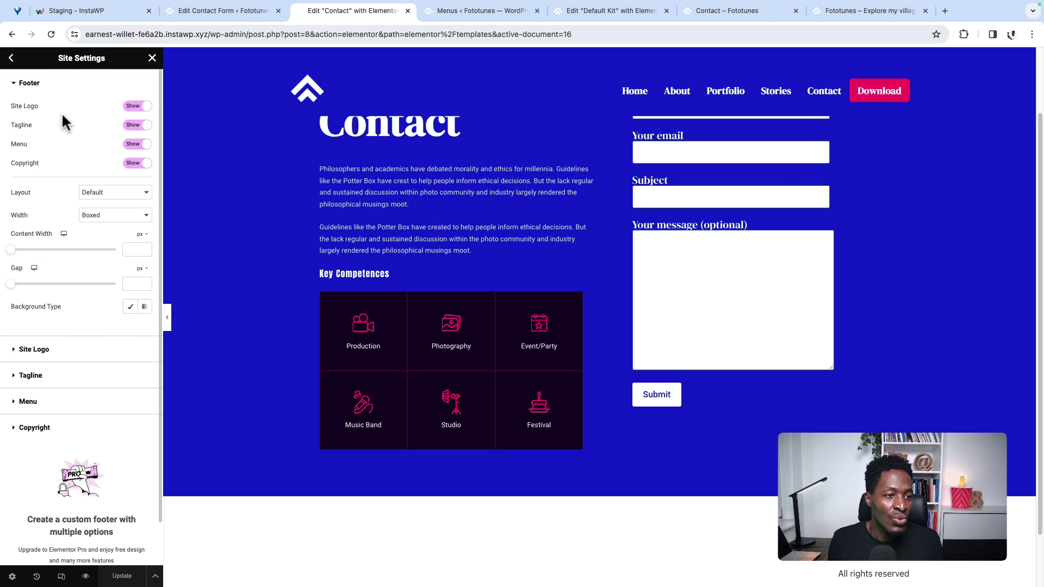
{"action": "left_click", "coordinate": [128, 108]}
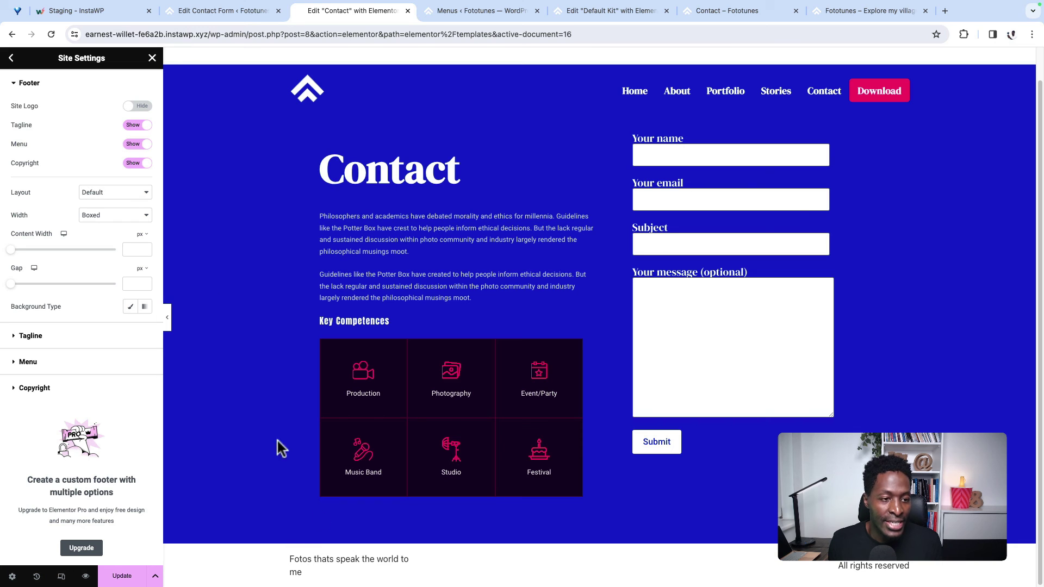
{"action": "left_click", "coordinate": [133, 145]}
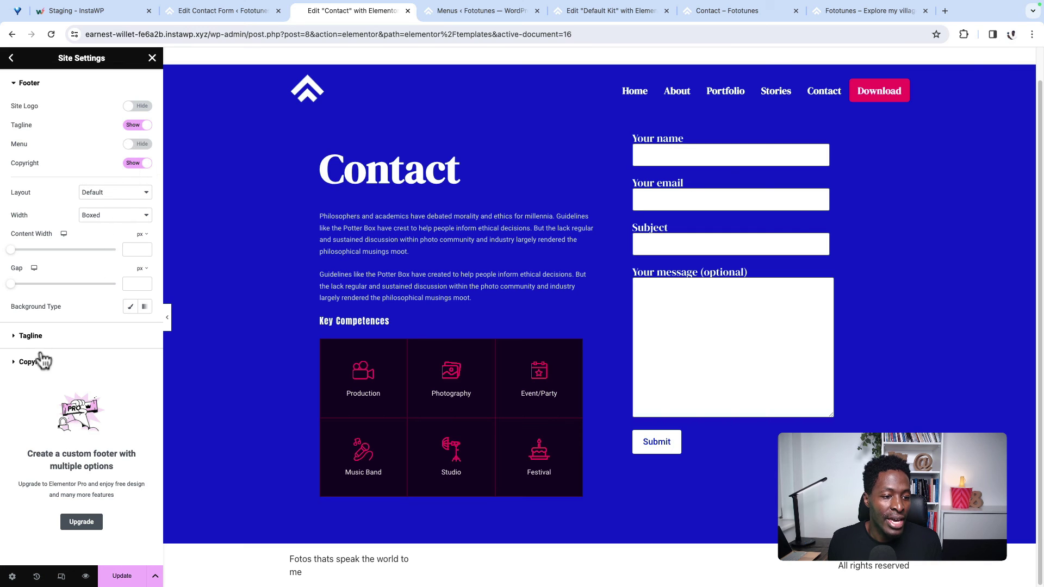
{"action": "left_click", "coordinate": [32, 336]}
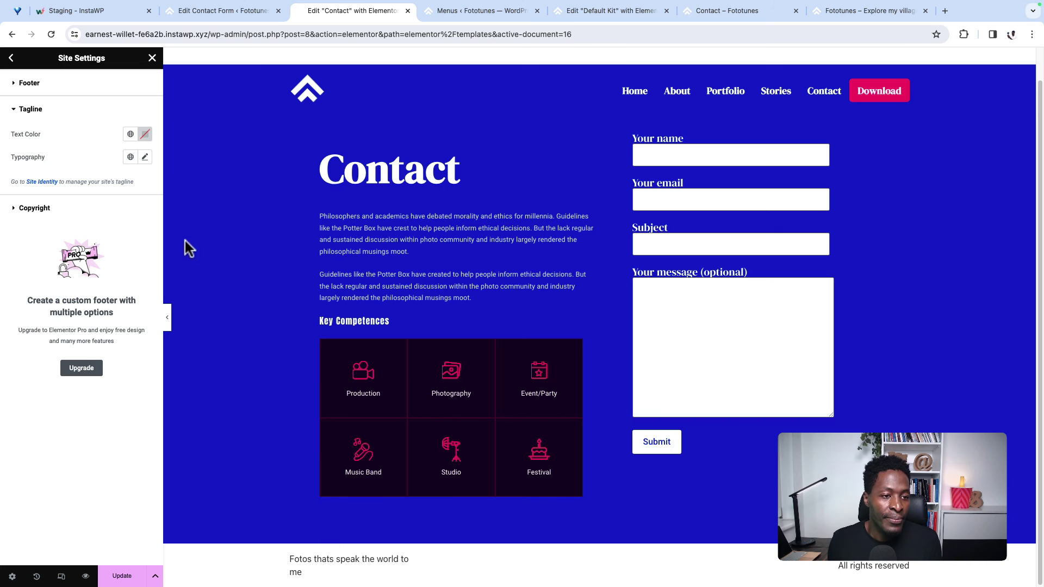
{"action": "left_click", "coordinate": [31, 209]}
{"action": "left_click_drag", "start_coordinate": [21, 171], "coordinate": [85, 173]}
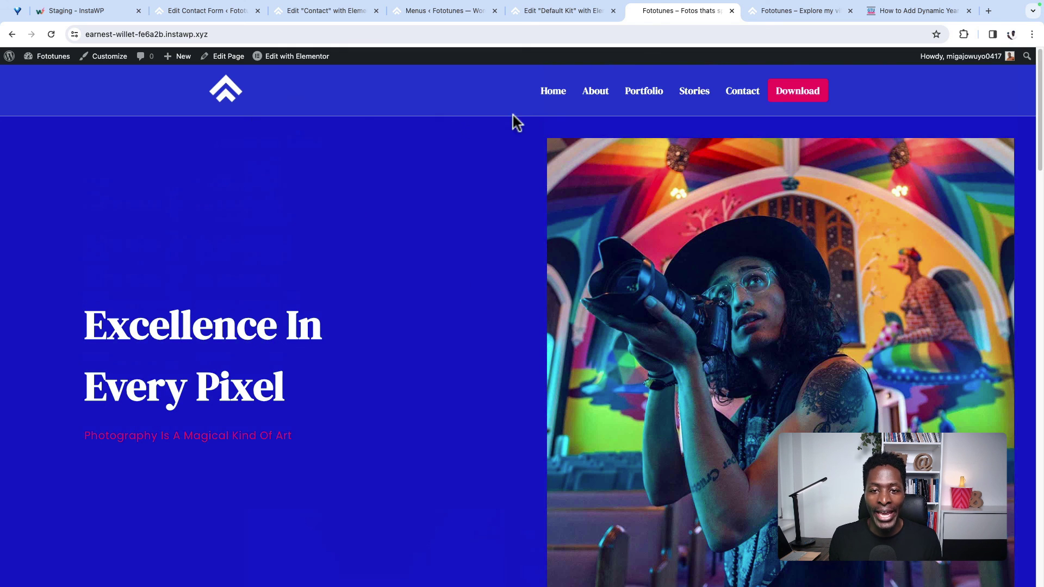
{"action": "scroll", "coordinate": [501, 133], "scroll_direction": "down", "scroll_amount": 5}
{"action": "scroll", "coordinate": [487, 164], "scroll_direction": "down", "scroll_amount": 15}
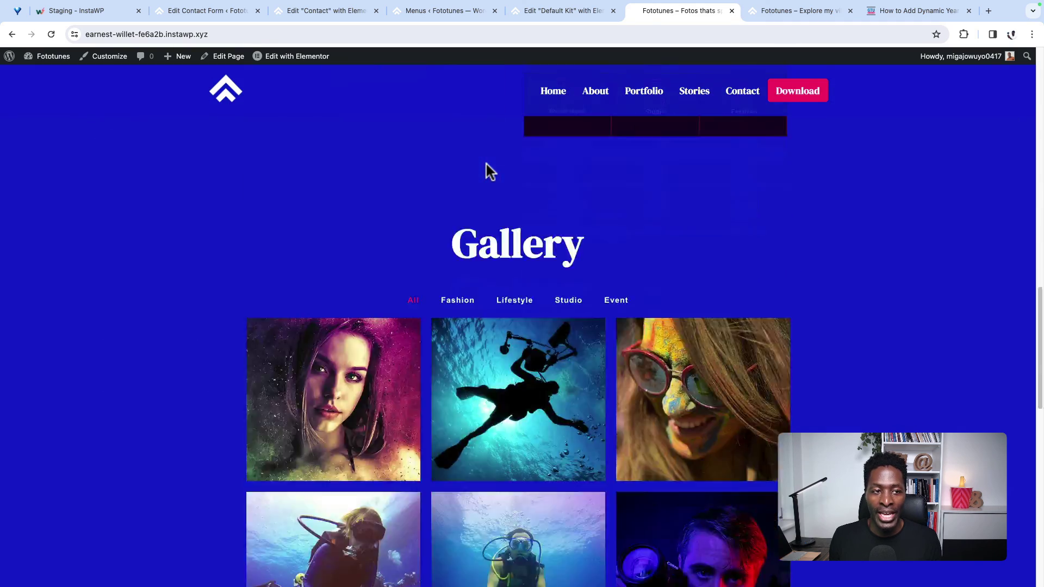
{"action": "scroll", "coordinate": [653, 245], "scroll_direction": "up", "scroll_amount": 12}
{"action": "scroll", "coordinate": [794, 283], "scroll_direction": "down", "scroll_amount": 10}
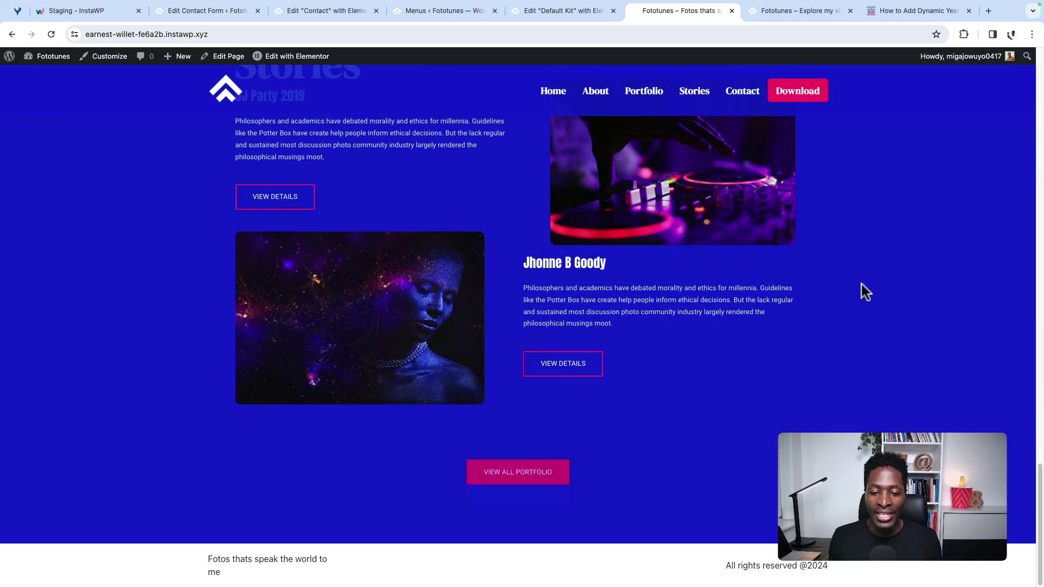
{"action": "scroll", "coordinate": [666, 397], "scroll_direction": "up", "scroll_amount": 20}
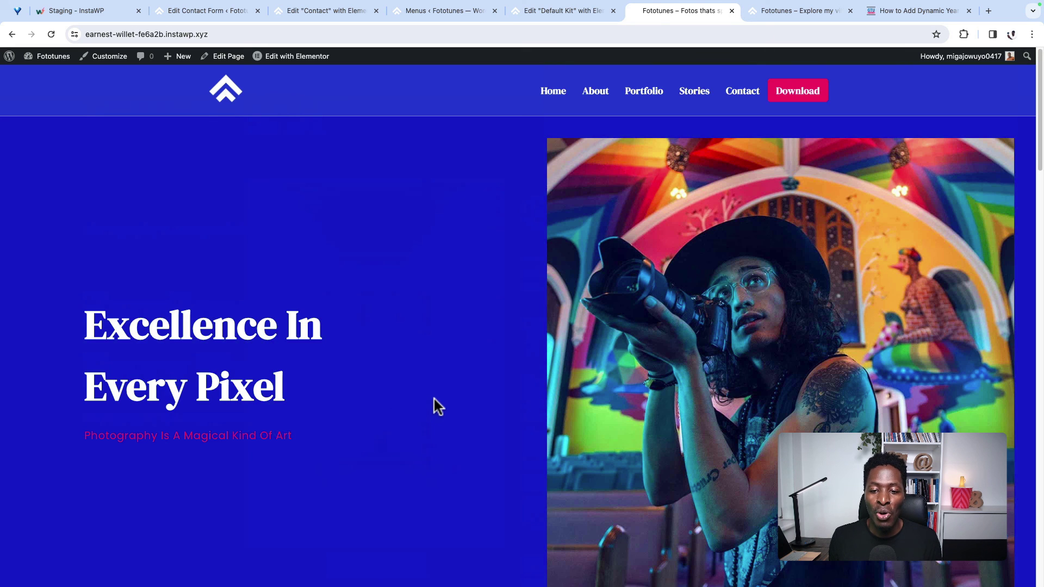
{"action": "scroll", "coordinate": [516, 375], "scroll_direction": "down", "scroll_amount": 5}
{"action": "scroll", "coordinate": [707, 315], "scroll_direction": "up", "scroll_amount": 5}
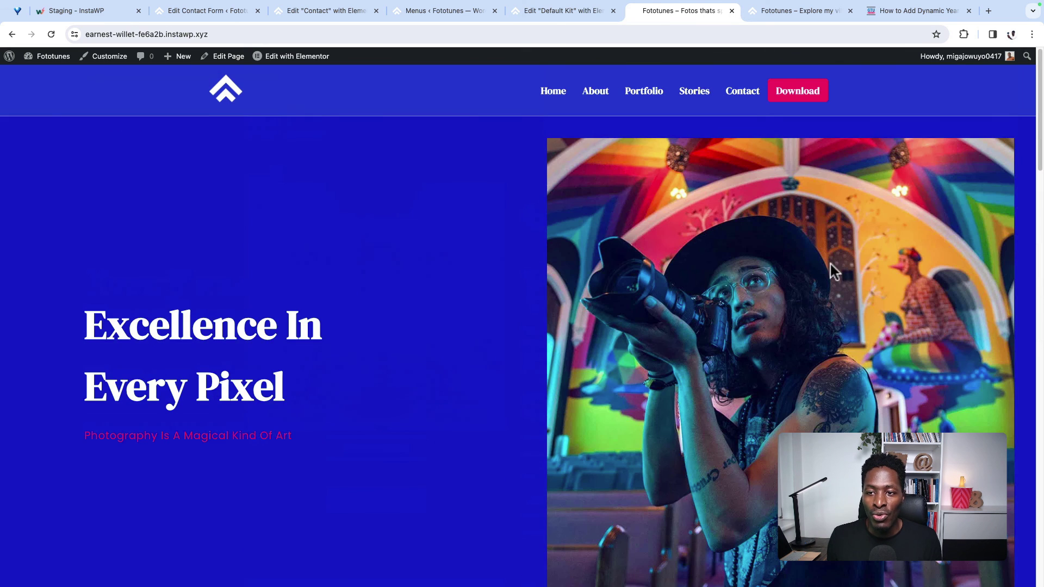
Step: Test the Download link on the live site, then go back to the home page
{"action": "left_click", "coordinate": [797, 95]}
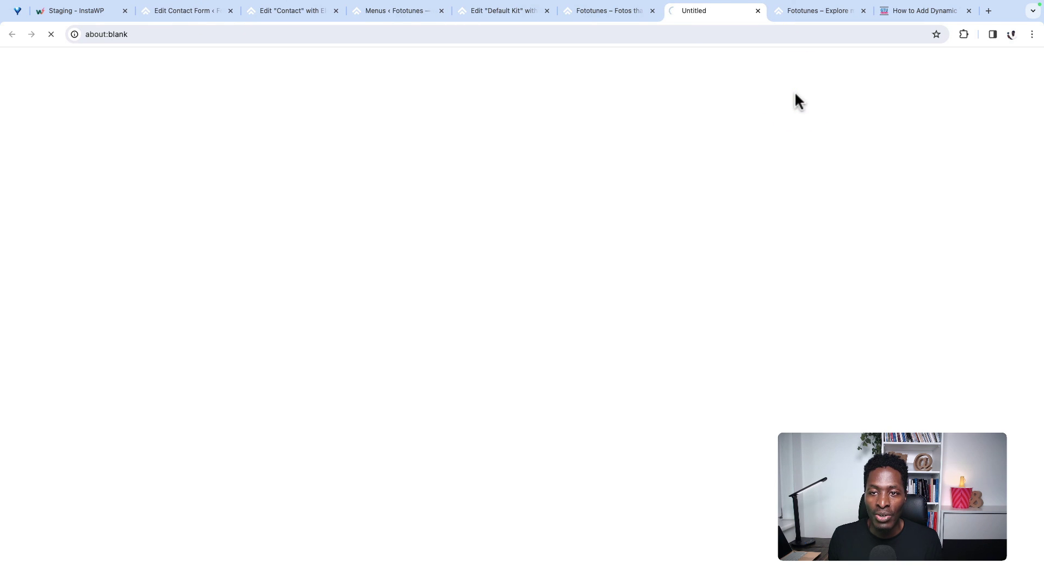
{"action": "left_click", "coordinate": [758, 11]}
{"action": "left_click", "coordinate": [618, 11]}
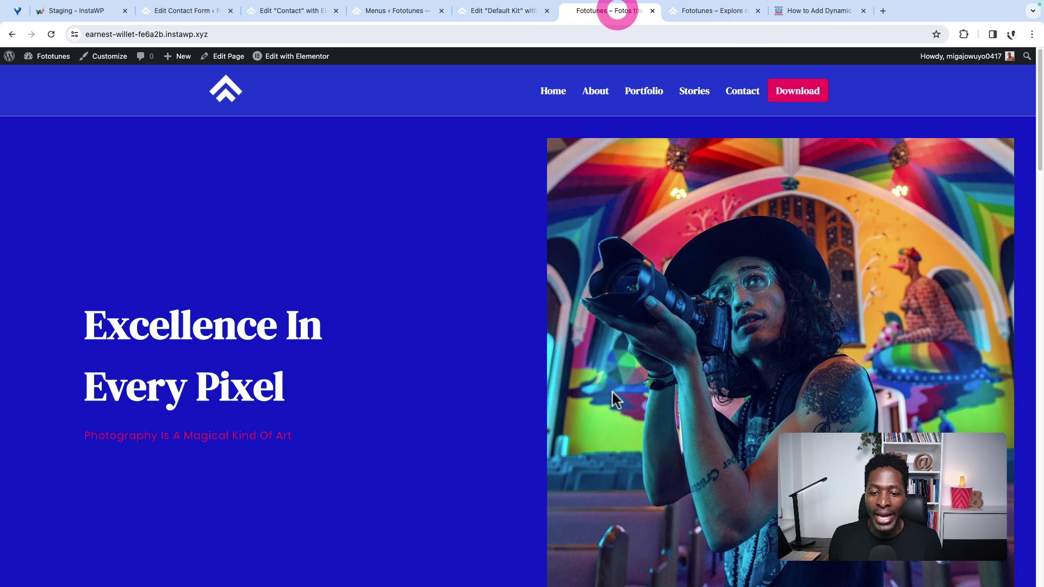
{"action": "scroll", "coordinate": [500, 511], "scroll_direction": "down", "scroll_amount": 5}
{"action": "scroll", "coordinate": [500, 511], "scroll_direction": "down", "scroll_amount": 10}
{"action": "scroll", "coordinate": [498, 511], "scroll_direction": "up", "scroll_amount": 20}
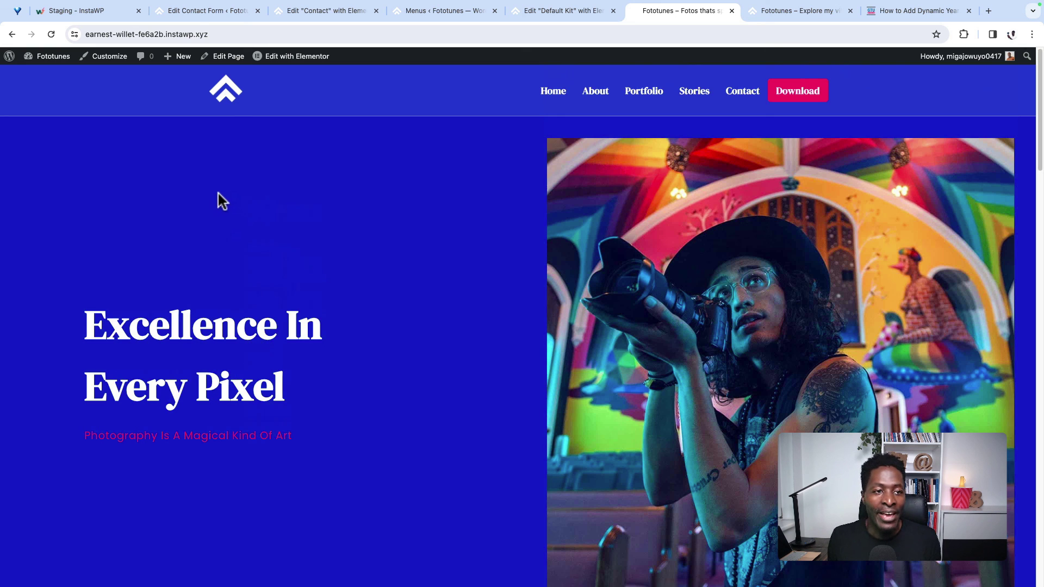
{"action": "left_click", "coordinate": [189, 11]}
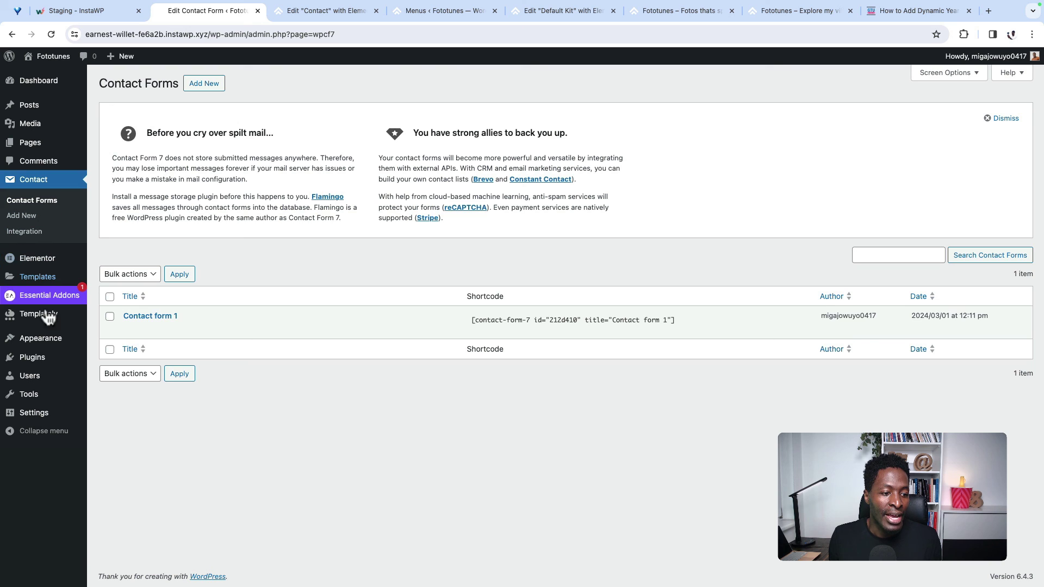
Step: Set the permalink structure to Post name and save
{"action": "mouse_move", "coordinate": [35, 413]}
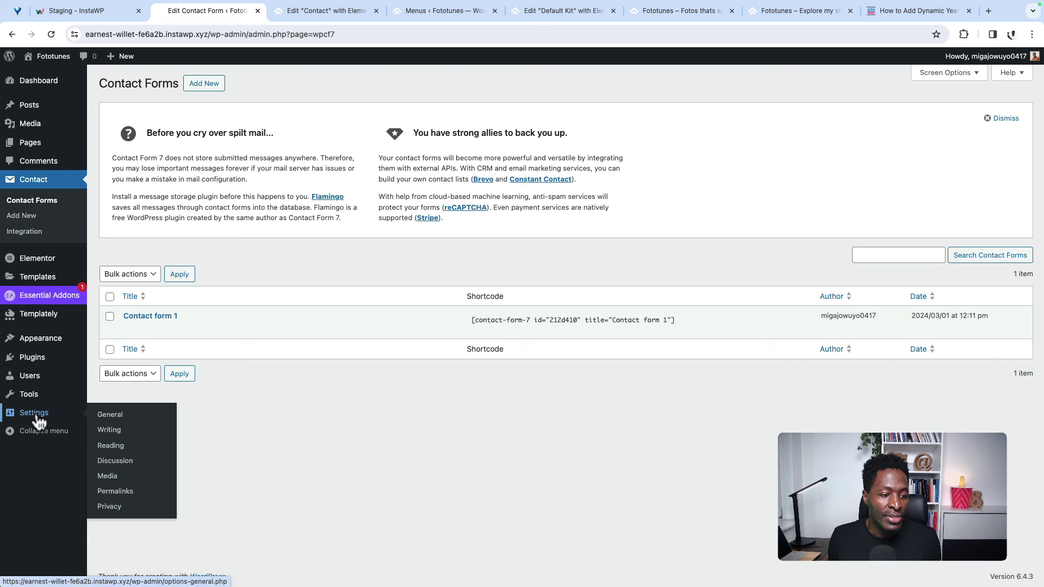
{"action": "left_click", "coordinate": [122, 494]}
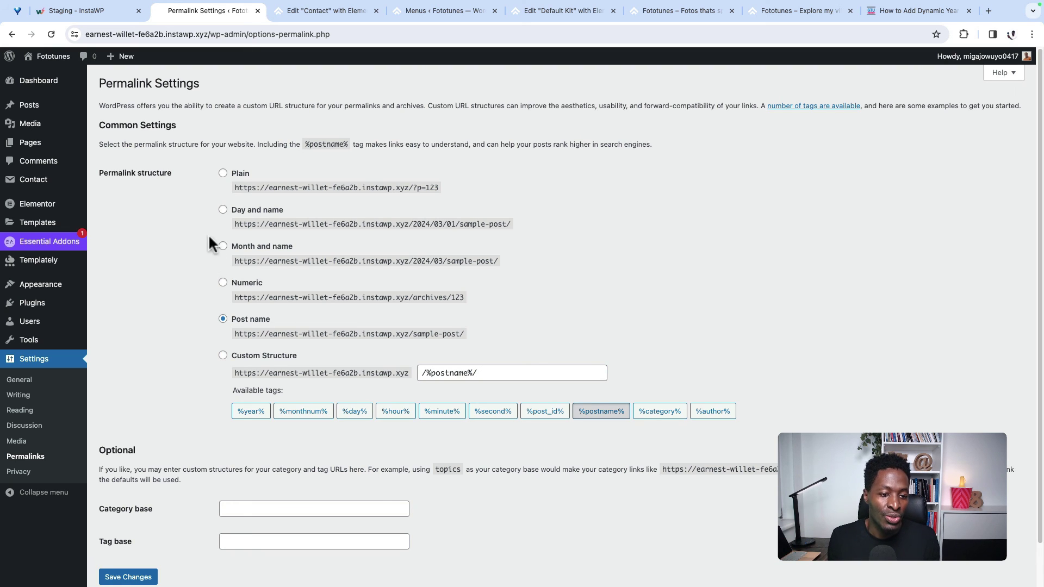
{"action": "left_click", "coordinate": [131, 576]}
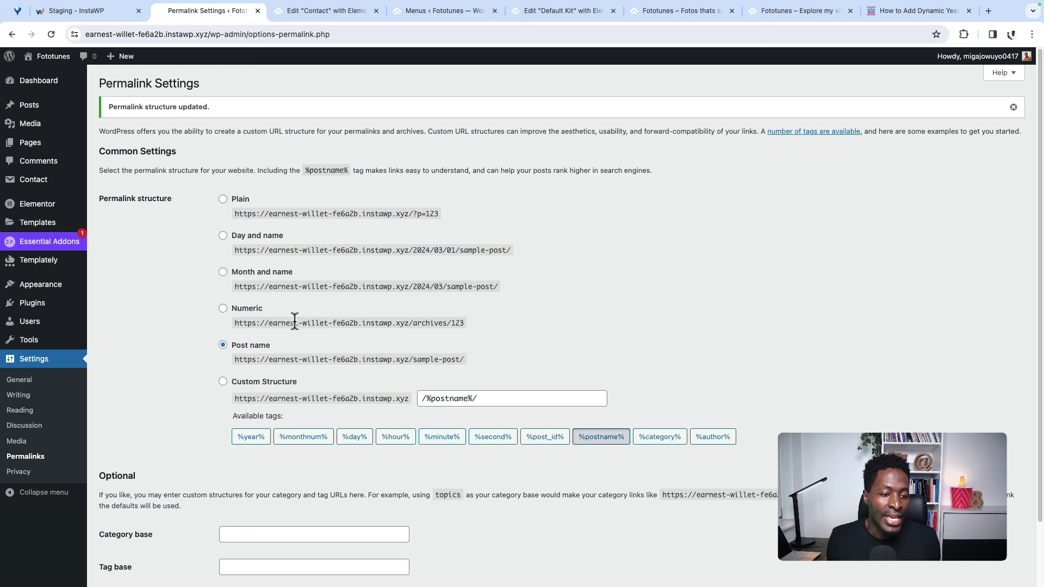
Step: Review the installed plugins: Contact Form 7, Elementor and Essential Addons for Elementor
{"action": "scroll", "coordinate": [159, 358], "scroll_direction": "down", "scroll_amount": 2}
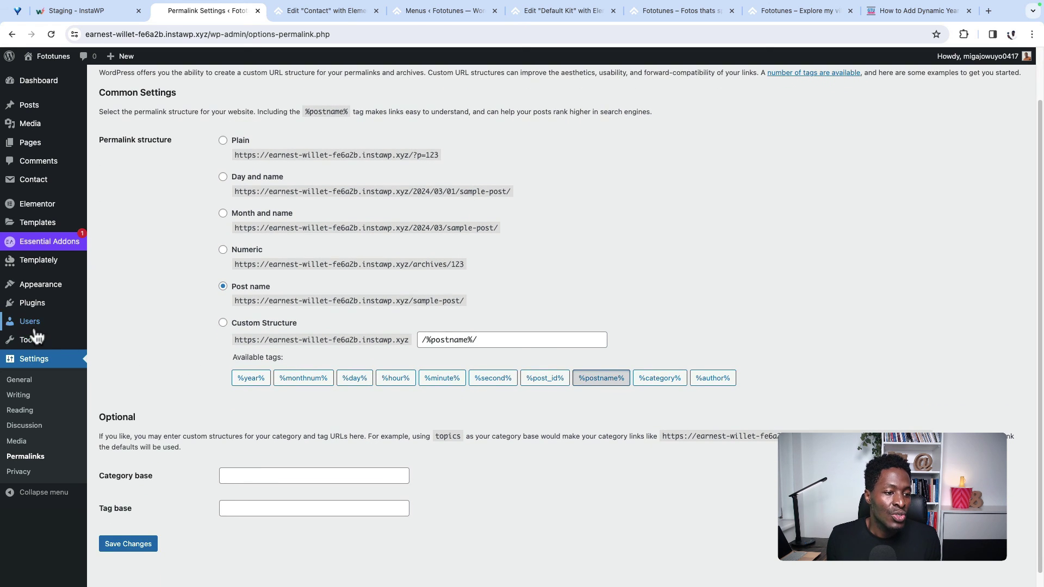
{"action": "left_click", "coordinate": [33, 305]}
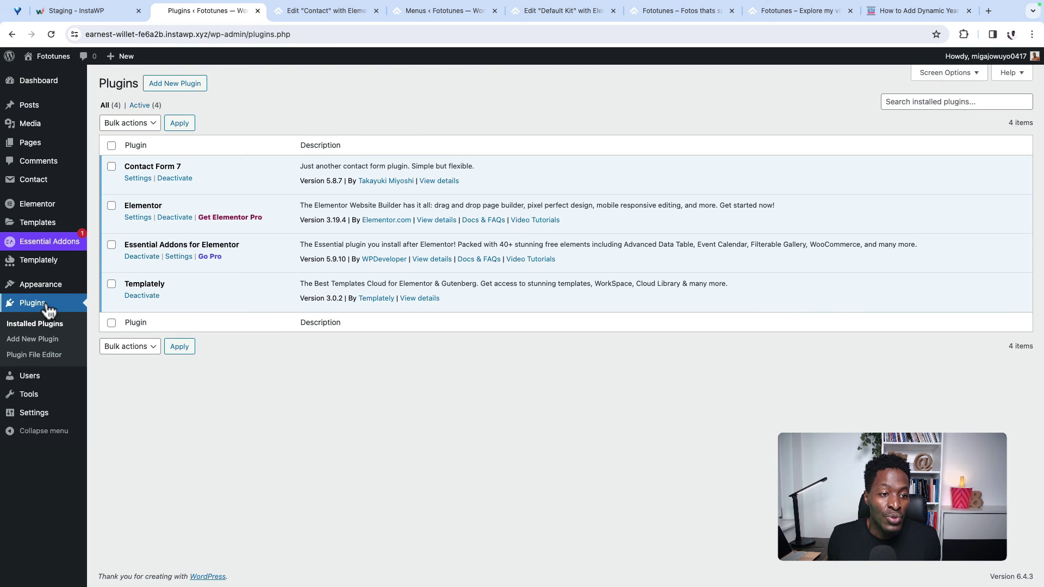
{"action": "left_click_drag", "start_coordinate": [129, 167], "coordinate": [189, 162]}
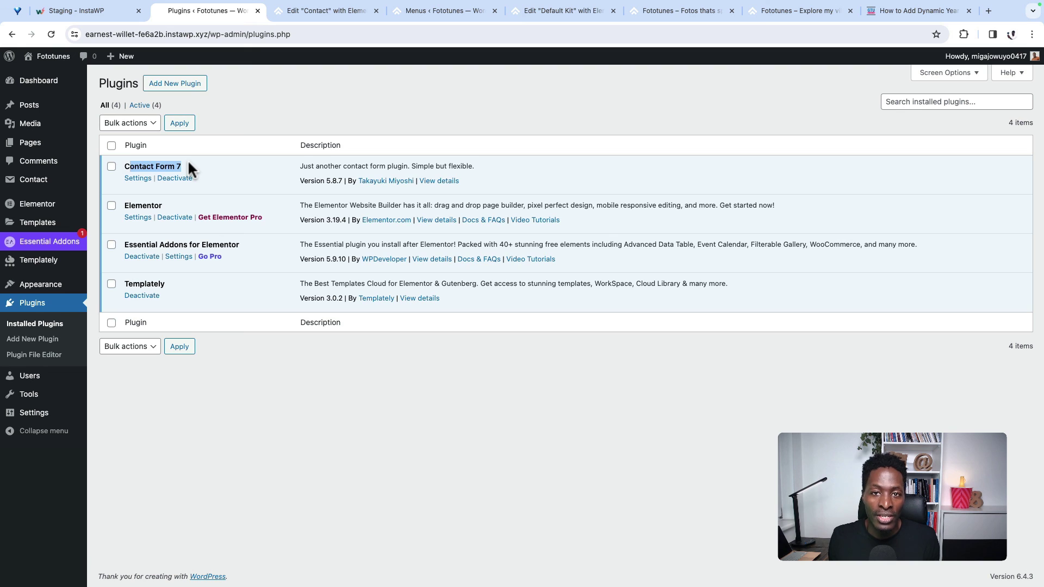
{"action": "left_click_drag", "start_coordinate": [135, 206], "coordinate": [179, 203]}
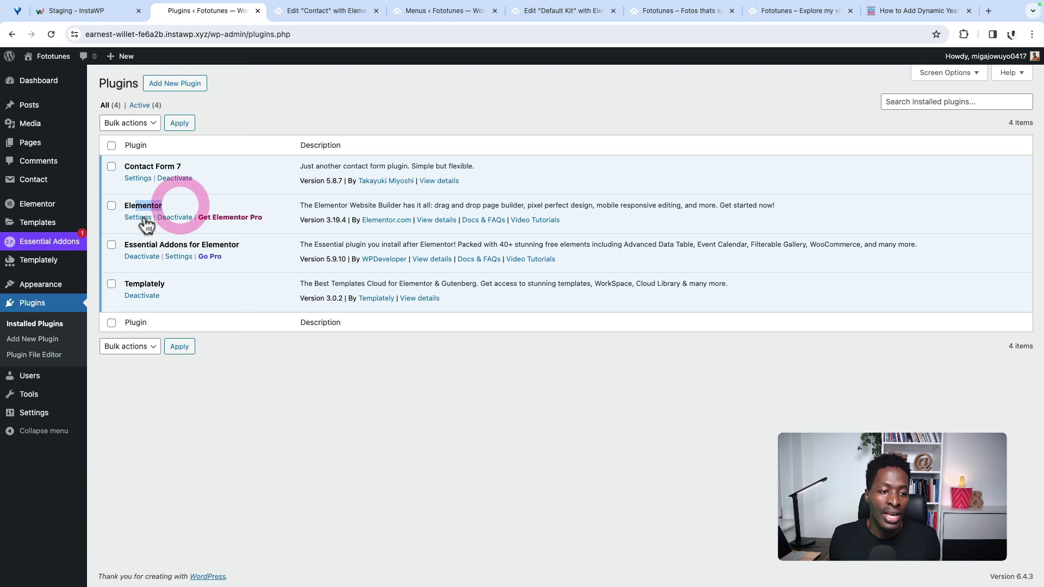
{"action": "left_click_drag", "start_coordinate": [124, 245], "coordinate": [240, 246]}
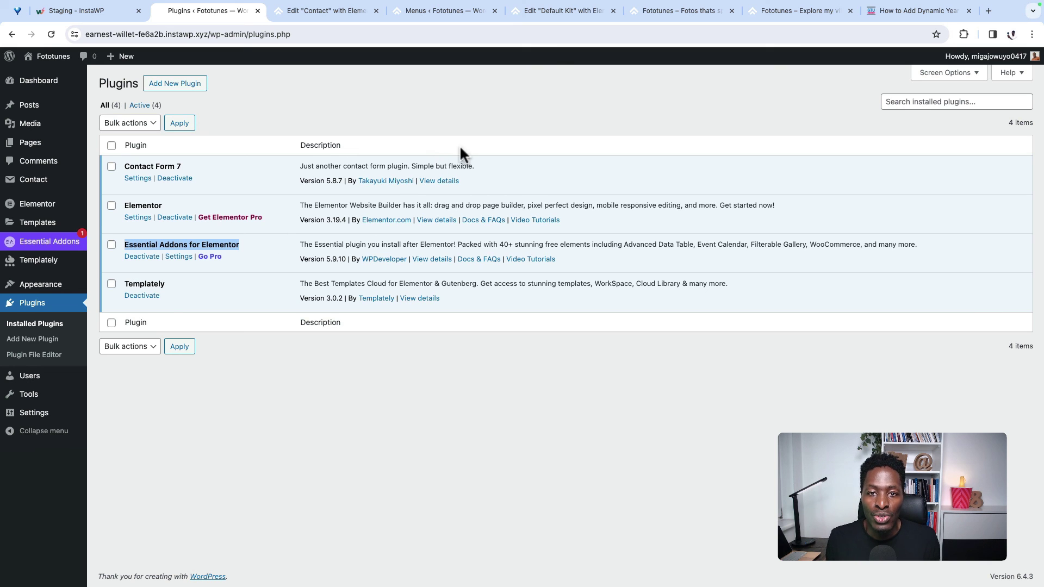
{"action": "left_click", "coordinate": [560, 12]}
{"action": "left_click", "coordinate": [326, 11]}
{"action": "left_click", "coordinate": [151, 59]}
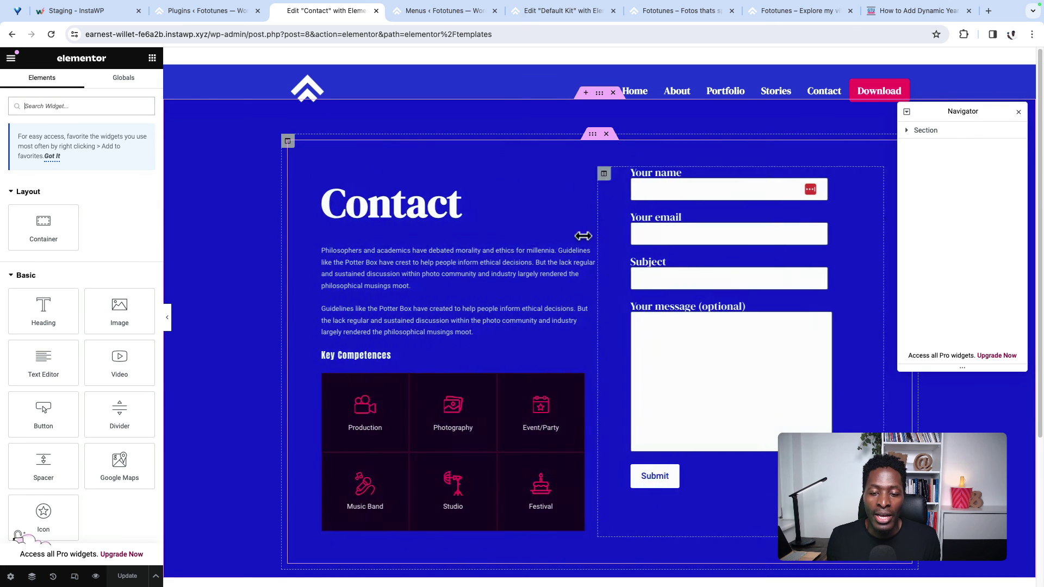
Step: Add a single empty container below the Contact page's main section
{"action": "scroll", "coordinate": [601, 205], "scroll_direction": "down", "scroll_amount": 4}
{"action": "left_click", "coordinate": [562, 418]}
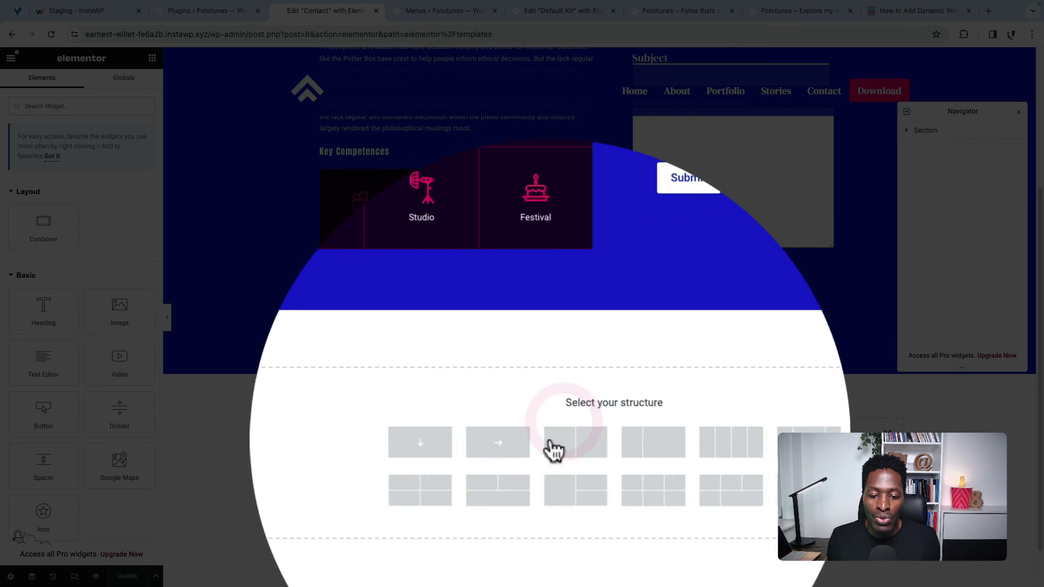
{"action": "left_click", "coordinate": [441, 441]}
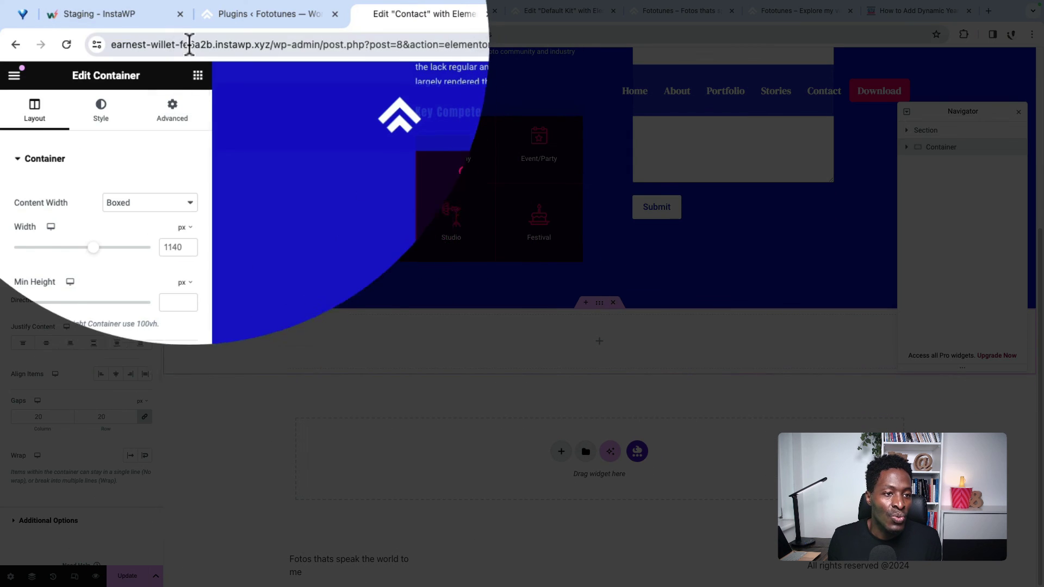
Step: Browse the Elements panel, collapsing the Pro and General groups to reach Essential Addons widgets
{"action": "left_click", "coordinate": [198, 75]}
{"action": "scroll", "coordinate": [140, 287], "scroll_direction": "down", "scroll_amount": 10}
{"action": "scroll", "coordinate": [136, 297], "scroll_direction": "down", "scroll_amount": 5}
{"action": "scroll", "coordinate": [125, 296], "scroll_direction": "up", "scroll_amount": 7}
{"action": "scroll", "coordinate": [33, 296], "scroll_direction": "down", "scroll_amount": 2}
{"action": "left_click", "coordinate": [17, 296]}
{"action": "scroll", "coordinate": [51, 287], "scroll_direction": "up", "scroll_amount": 1}
{"action": "scroll", "coordinate": [12, 326], "scroll_direction": "down", "scroll_amount": 1}
{"action": "scroll", "coordinate": [68, 322], "scroll_direction": "down", "scroll_amount": 5}
{"action": "scroll", "coordinate": [81, 292], "scroll_direction": "up", "scroll_amount": 7}
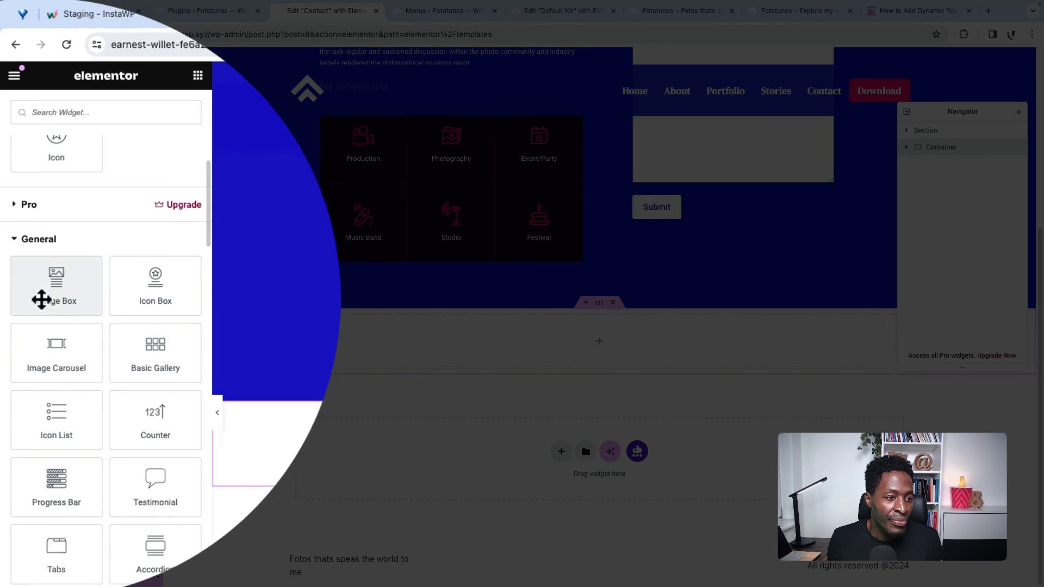
{"action": "left_click", "coordinate": [13, 247]}
{"action": "scroll", "coordinate": [22, 300], "scroll_direction": "down", "scroll_amount": 2}
{"action": "scroll", "coordinate": [84, 305], "scroll_direction": "down", "scroll_amount": 3}
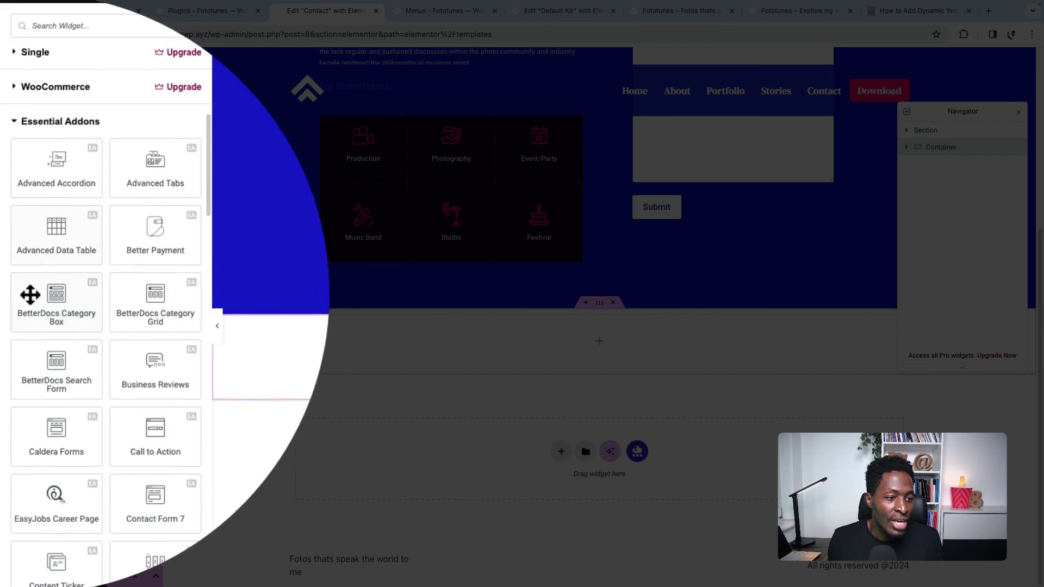
{"action": "scroll", "coordinate": [32, 294], "scroll_direction": "down", "scroll_amount": 1}
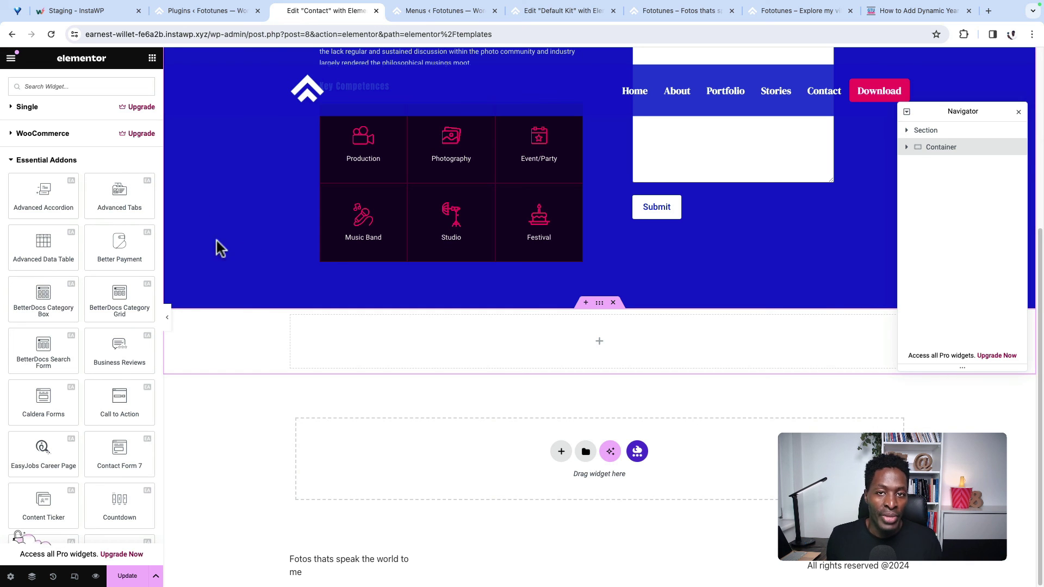
{"action": "scroll", "coordinate": [74, 332], "scroll_direction": "down", "scroll_amount": 5}
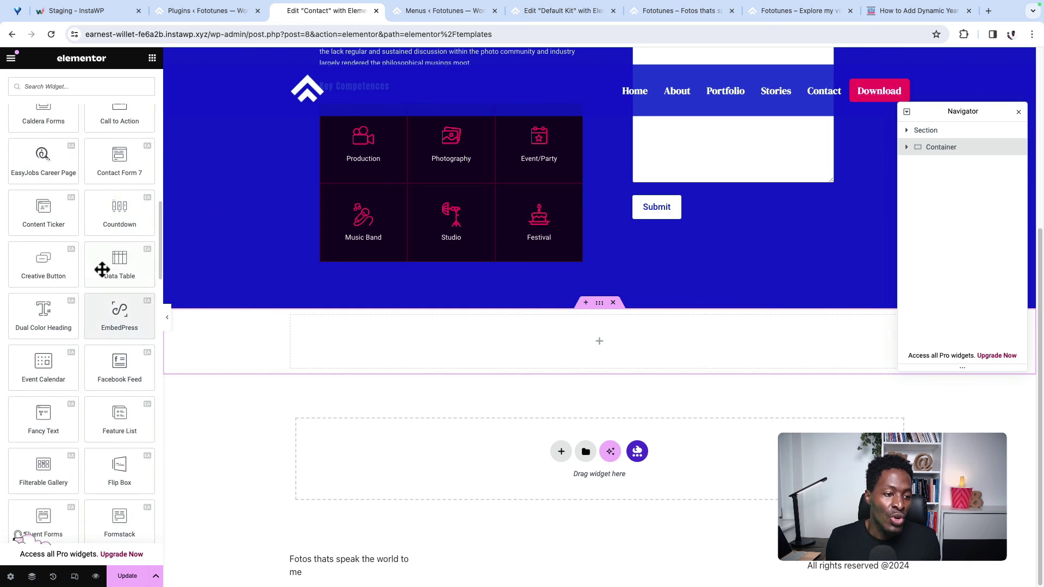
{"action": "scroll", "coordinate": [95, 473], "scroll_direction": "down", "scroll_amount": 2}
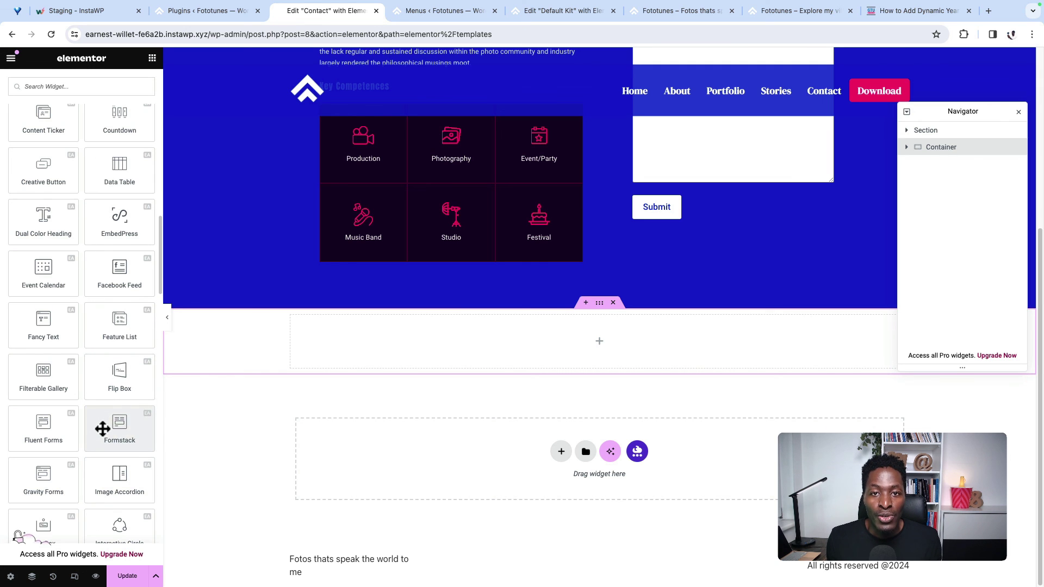
Step: At 400 px width, scroll the homepage, then open and close the hamburger menu
{"action": "scroll", "coordinate": [103, 430], "scroll_direction": "down", "scroll_amount": 3}
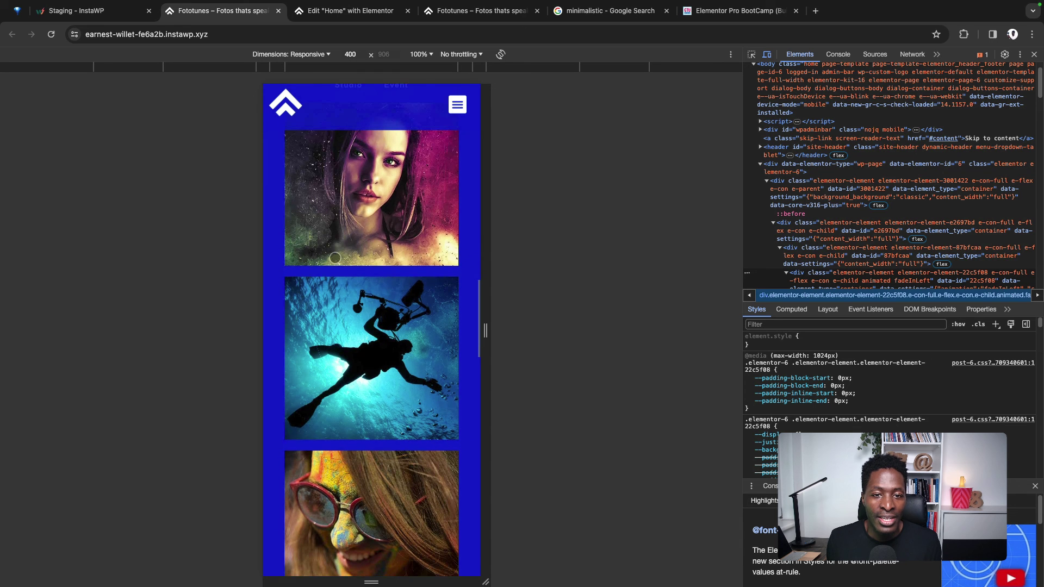
{"action": "scroll", "coordinate": [335, 257], "scroll_direction": "down", "scroll_amount": 3}
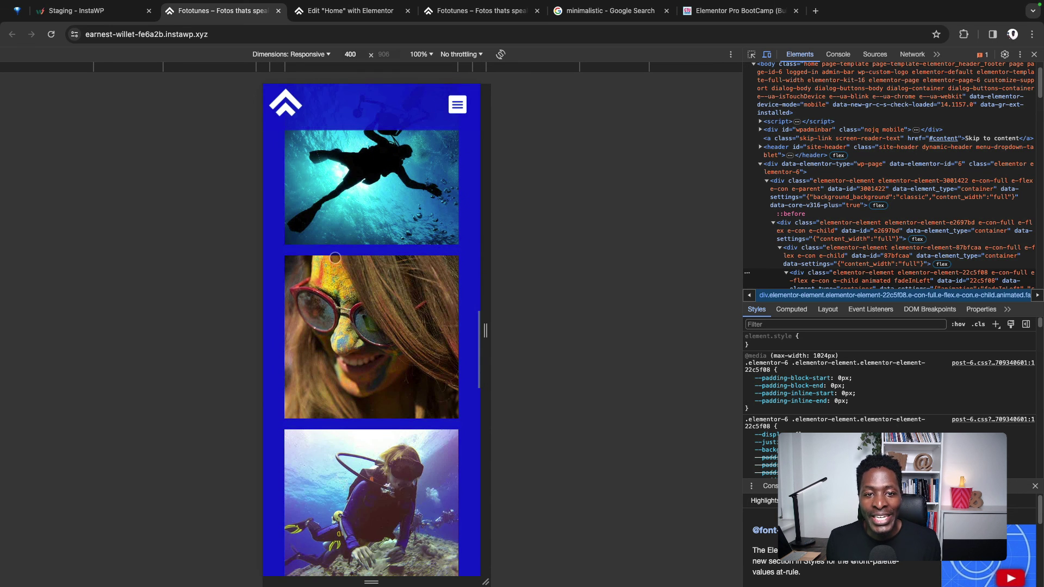
{"action": "scroll", "coordinate": [335, 257], "scroll_direction": "down", "scroll_amount": 4}
{"action": "scroll", "coordinate": [335, 258], "scroll_direction": "up", "scroll_amount": 6}
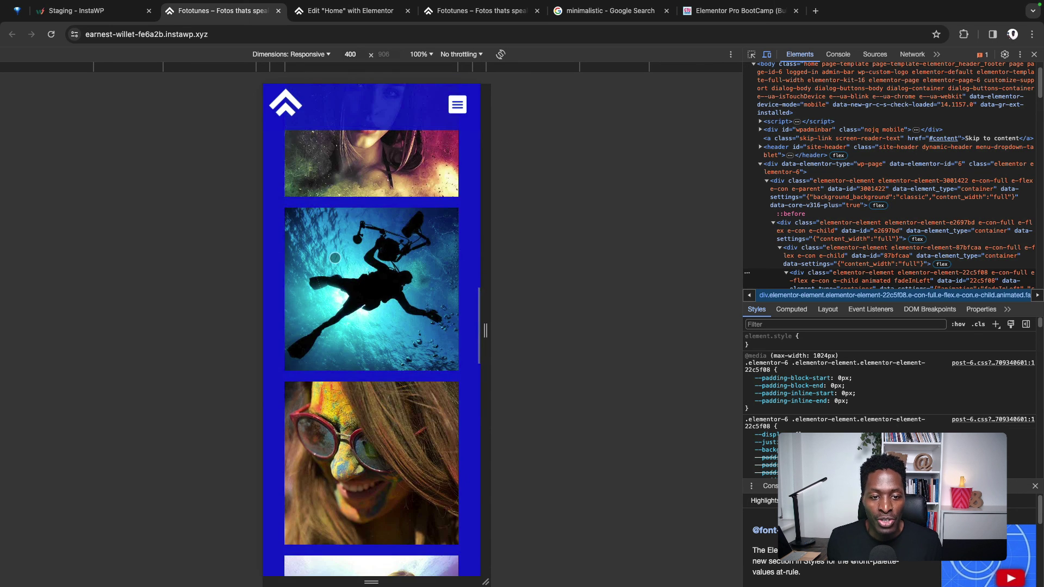
{"action": "scroll", "coordinate": [335, 257], "scroll_direction": "up", "scroll_amount": 5}
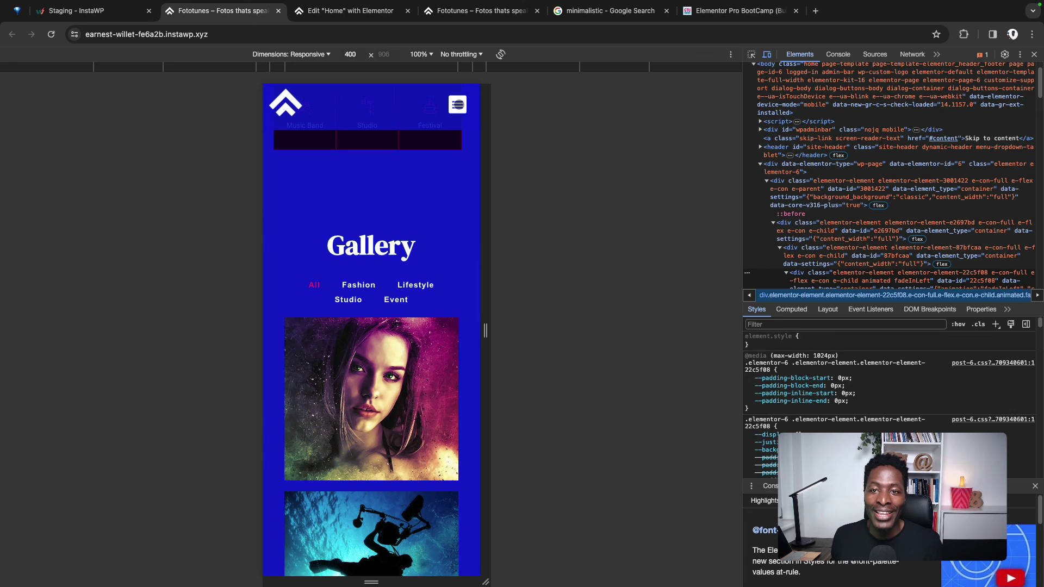
{"action": "left_click", "coordinate": [457, 104]}
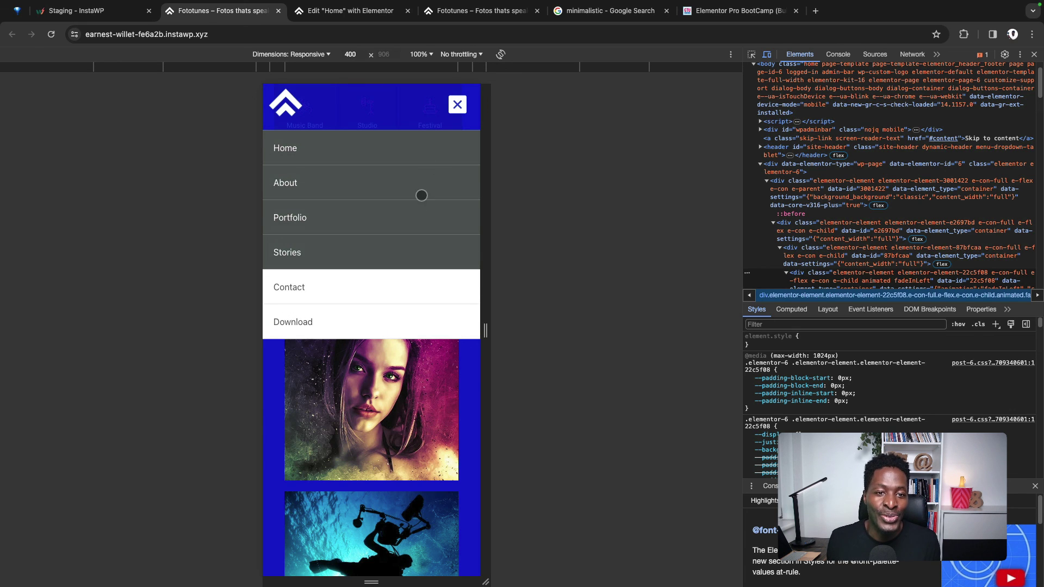
{"action": "left_click", "coordinate": [457, 105]}
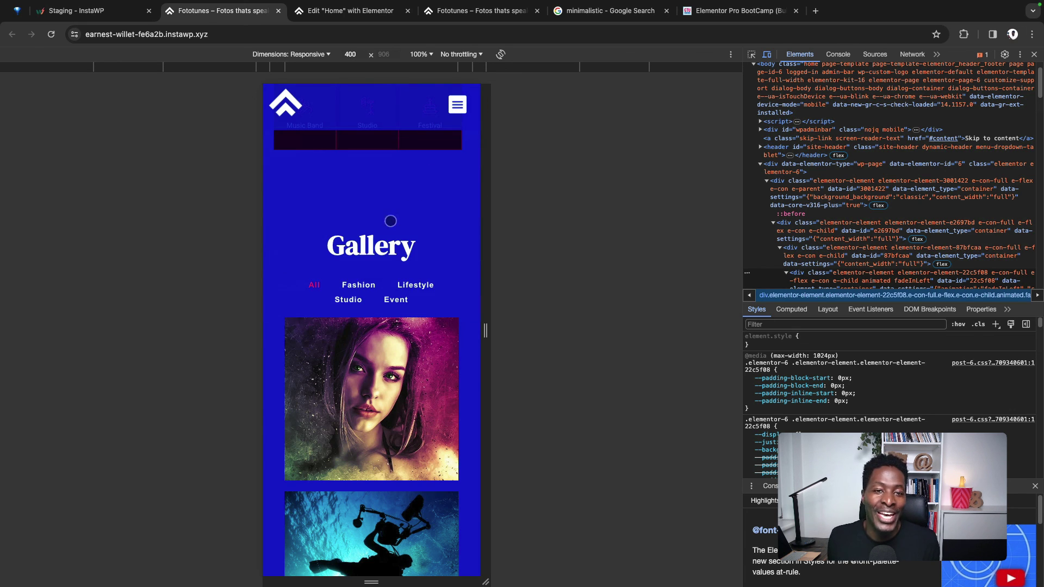
Step: Test the gallery filters: Fashion, Studio, Fashion, Lifestyle, then back to All
{"action": "left_click", "coordinate": [358, 277]}
{"action": "scroll", "coordinate": [377, 281], "scroll_direction": "down", "scroll_amount": 1}
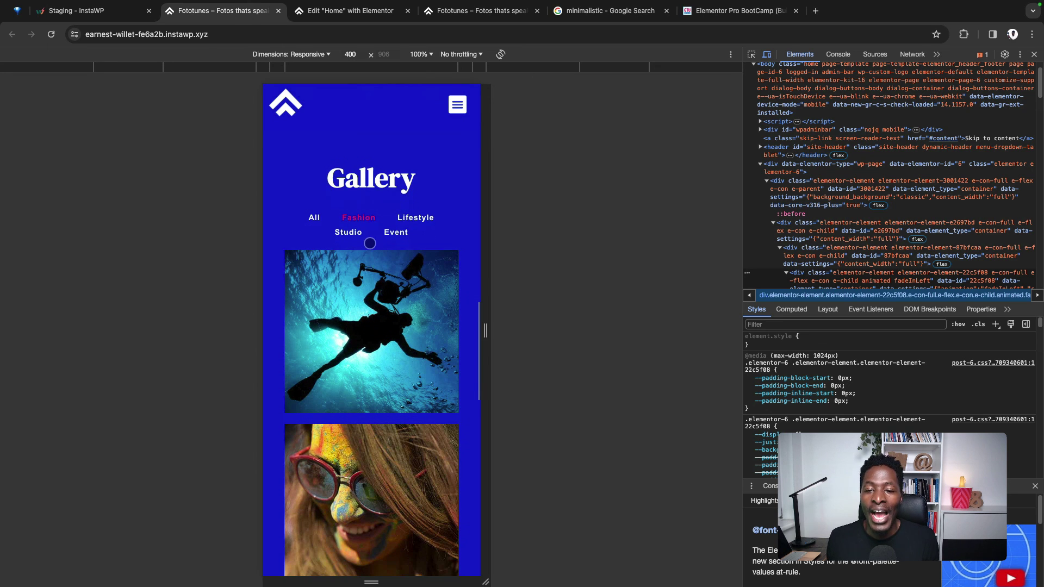
{"action": "left_click", "coordinate": [342, 213]}
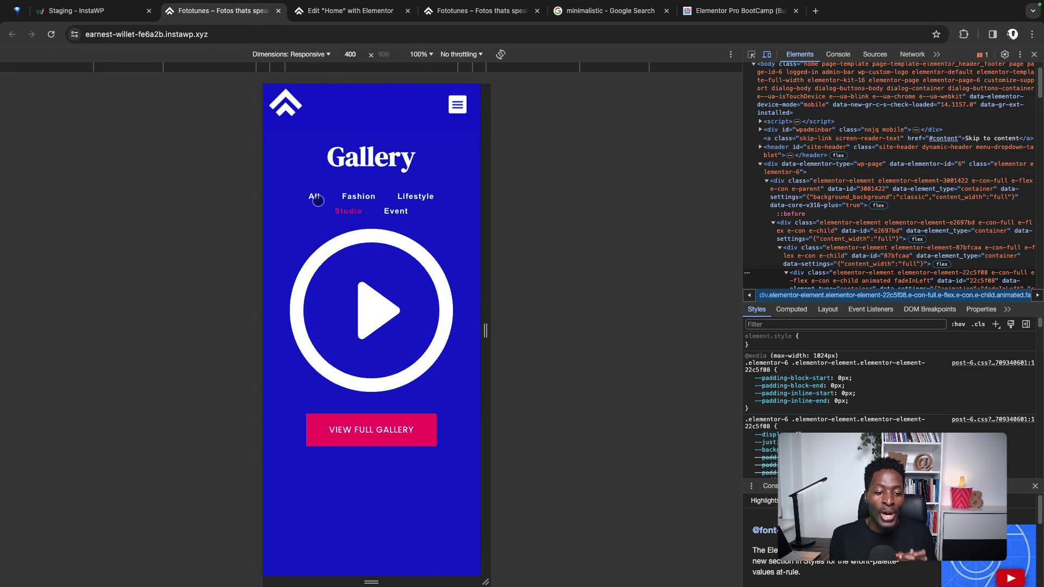
{"action": "left_click", "coordinate": [353, 197]}
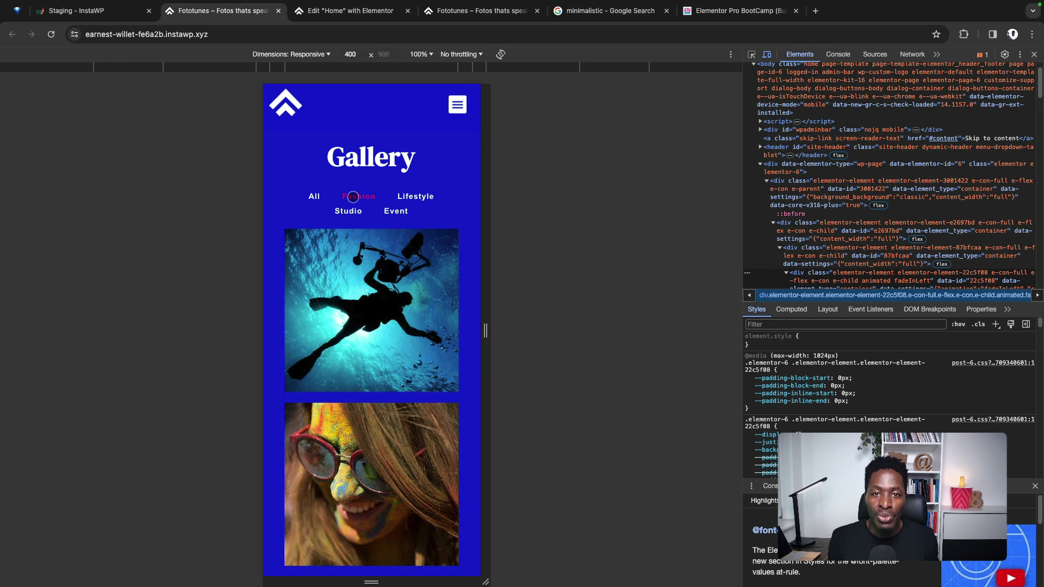
{"action": "left_click", "coordinate": [414, 197]}
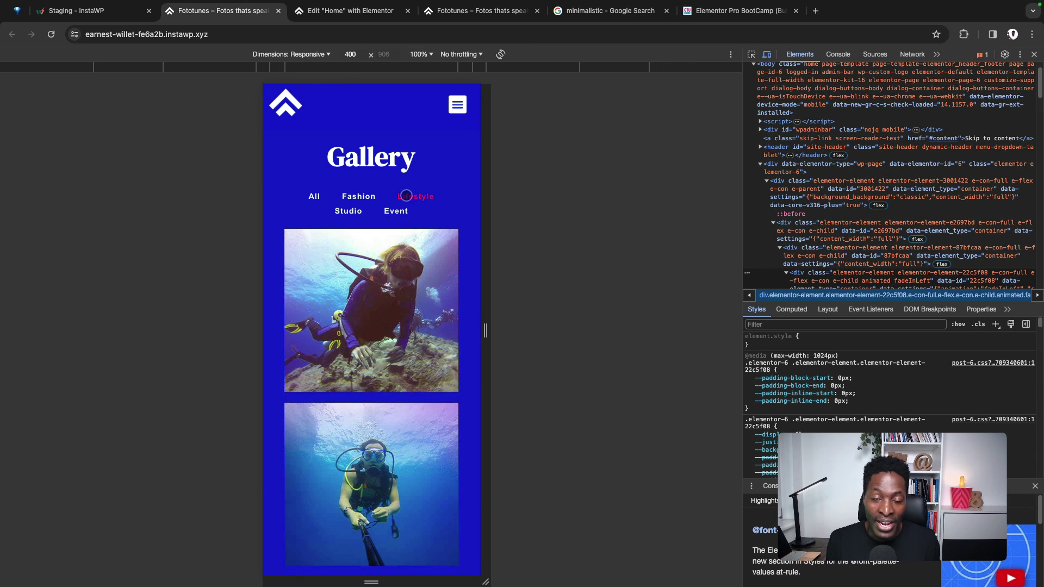
{"action": "left_click", "coordinate": [320, 198]}
Step: Scroll through the rest of the mobile homepage to check the layout
{"action": "scroll", "coordinate": [365, 267], "scroll_direction": "down", "scroll_amount": 10}
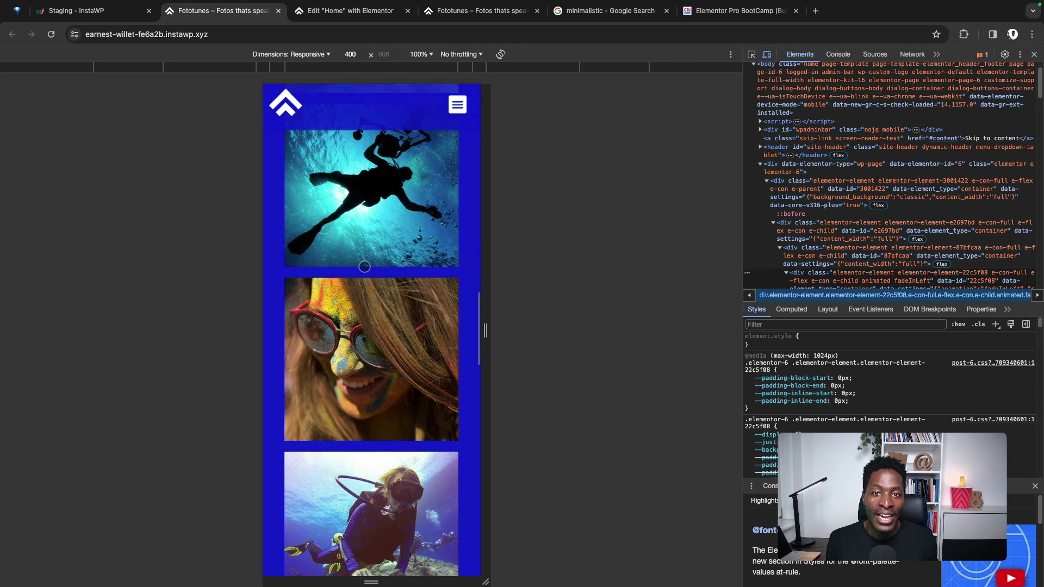
{"action": "scroll", "coordinate": [365, 266], "scroll_direction": "down", "scroll_amount": 10}
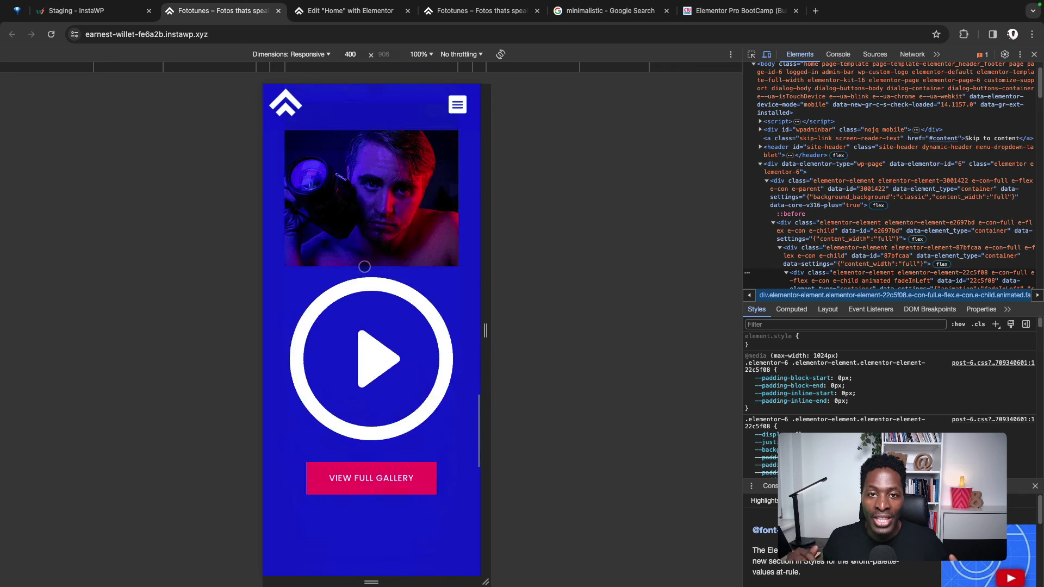
{"action": "scroll", "coordinate": [364, 266], "scroll_direction": "down", "scroll_amount": 3}
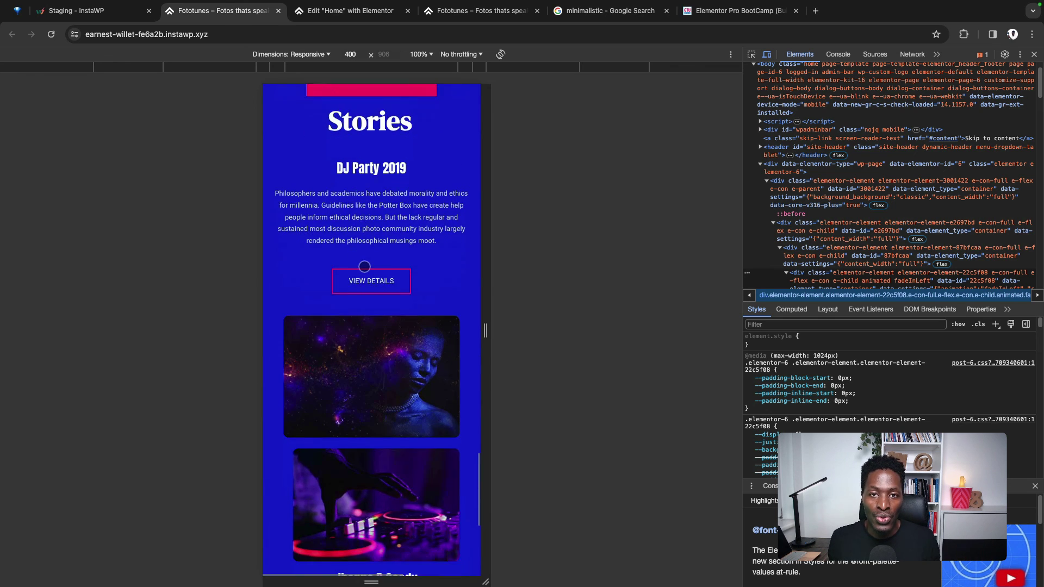
{"action": "scroll", "coordinate": [364, 267], "scroll_direction": "down", "scroll_amount": 1}
{"action": "scroll", "coordinate": [364, 266], "scroll_direction": "up", "scroll_amount": 3}
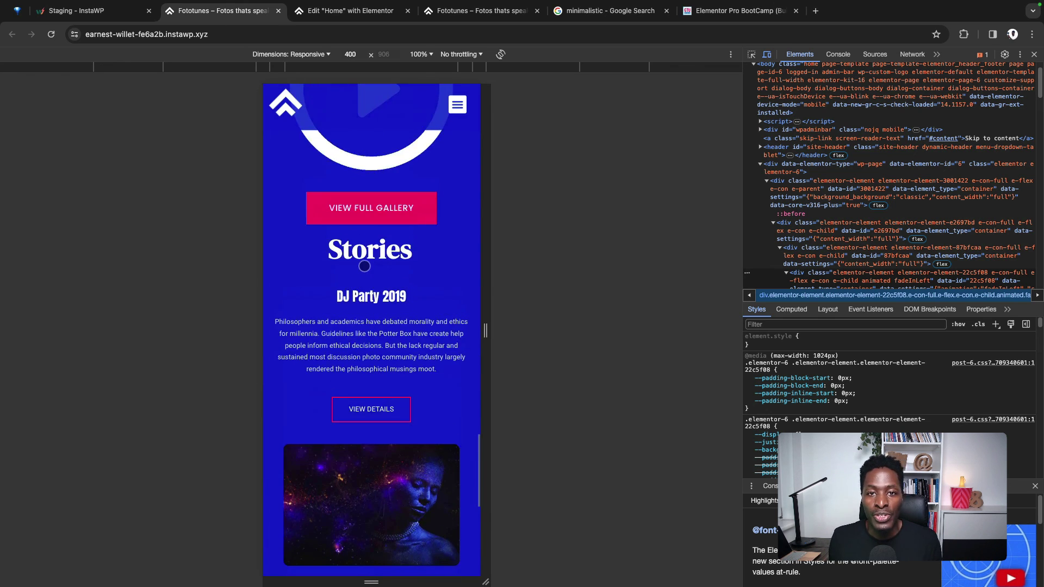
{"action": "scroll", "coordinate": [365, 266], "scroll_direction": "down", "scroll_amount": 1}
{"action": "scroll", "coordinate": [364, 266], "scroll_direction": "up", "scroll_amount": 2}
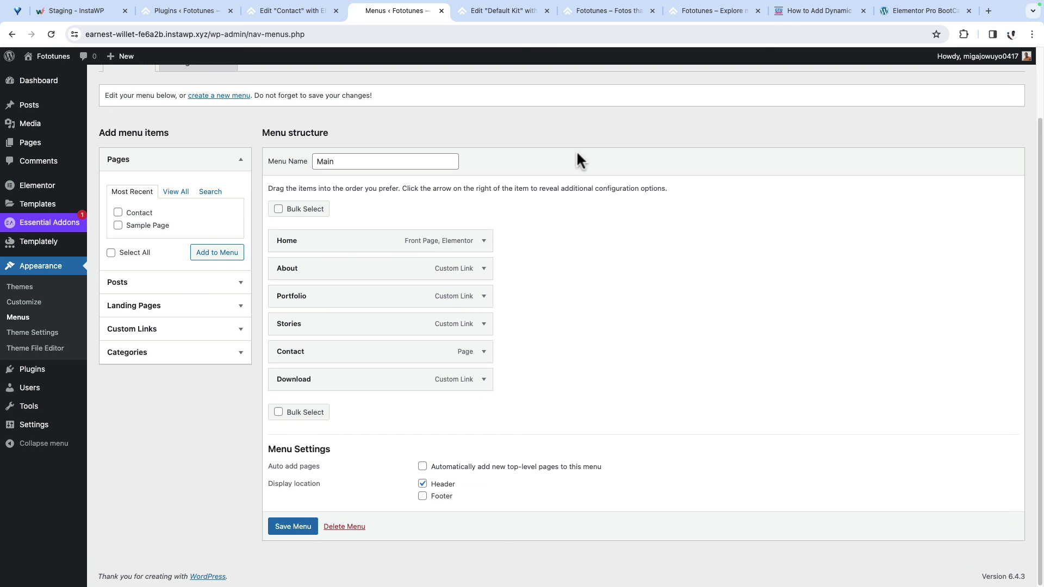
Step: Switch to the Elementor Pro BootCamp tab and scroll toward the course contents
{"action": "left_click", "coordinate": [912, 9]}
{"action": "scroll", "coordinate": [904, 360], "scroll_direction": "down", "scroll_amount": 10}
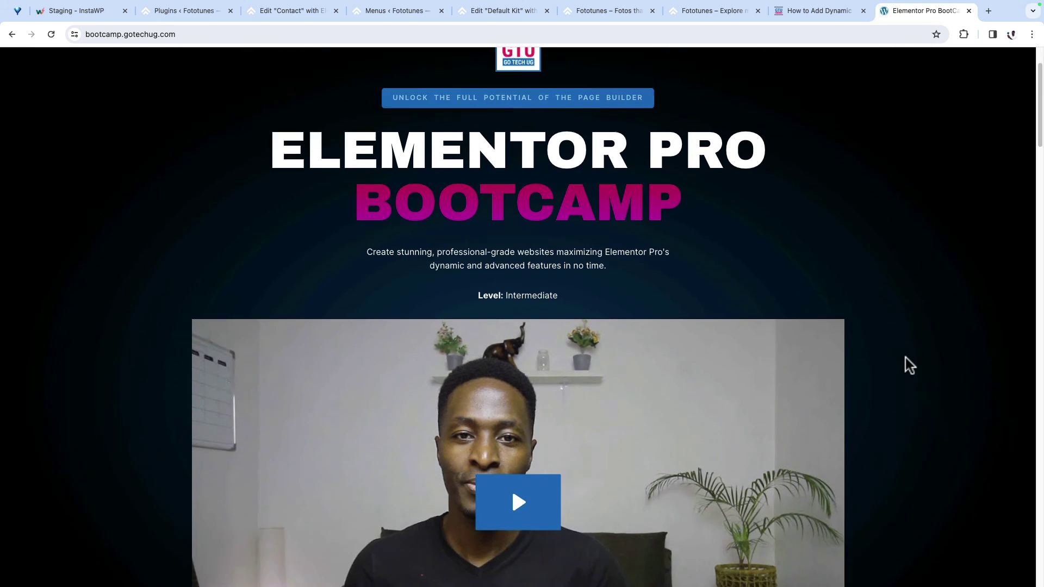